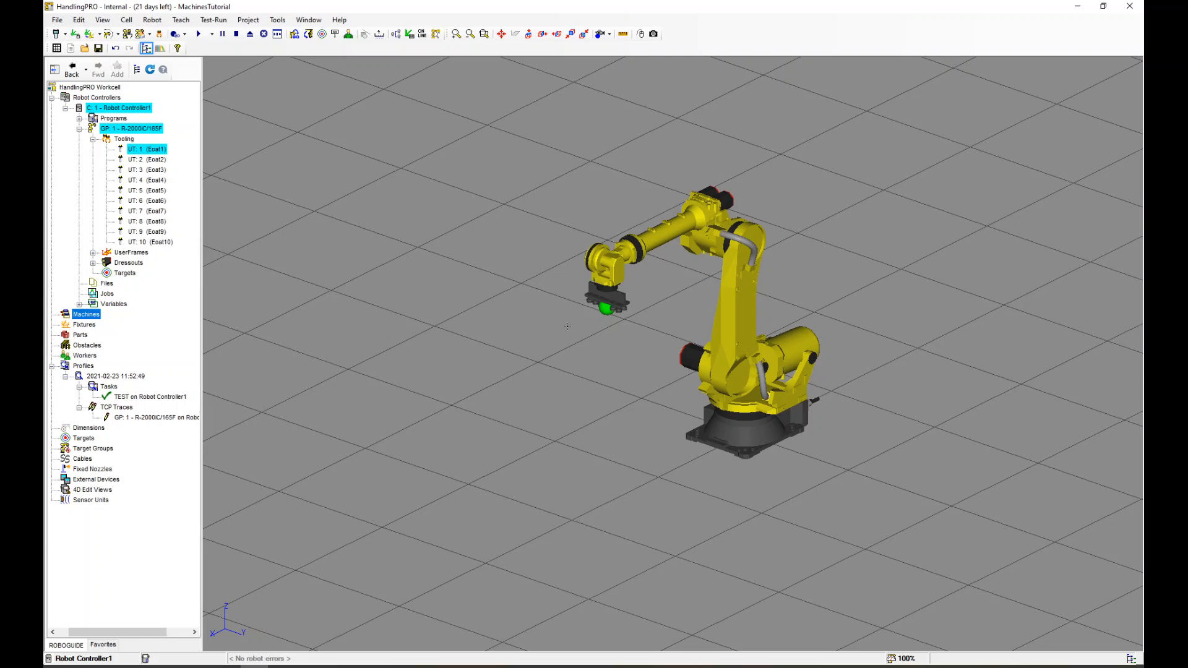
scroll(750, 310, "down", 2)
scroll(744, 354, "up", 4)
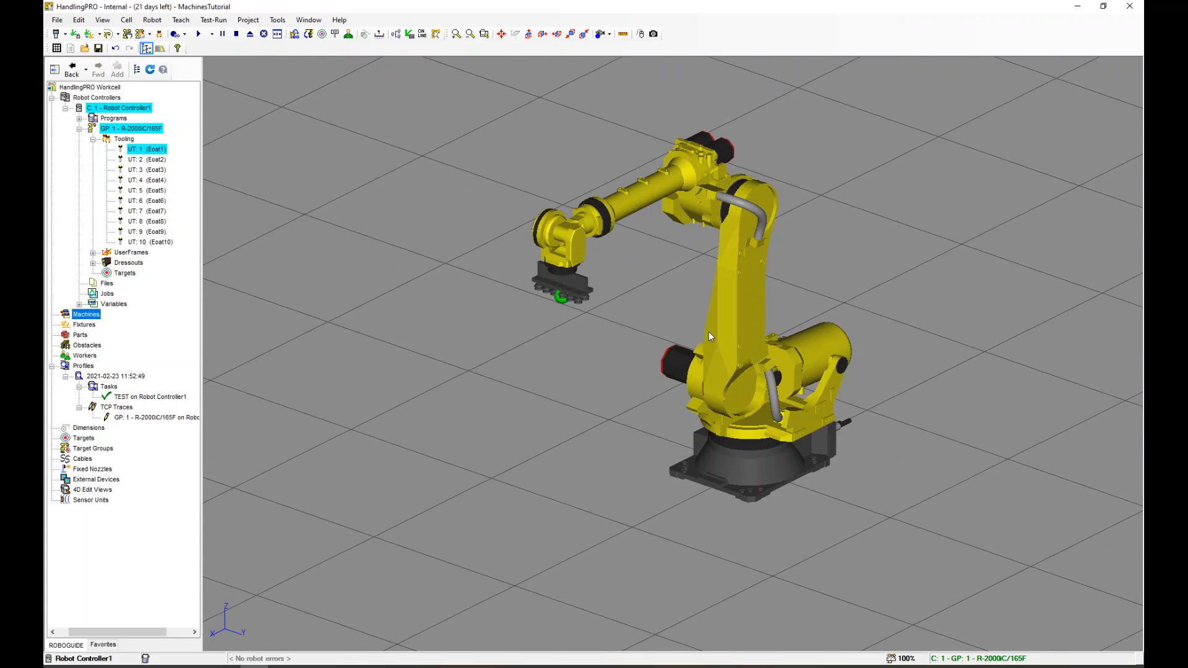
scroll(665, 317, "down", 1)
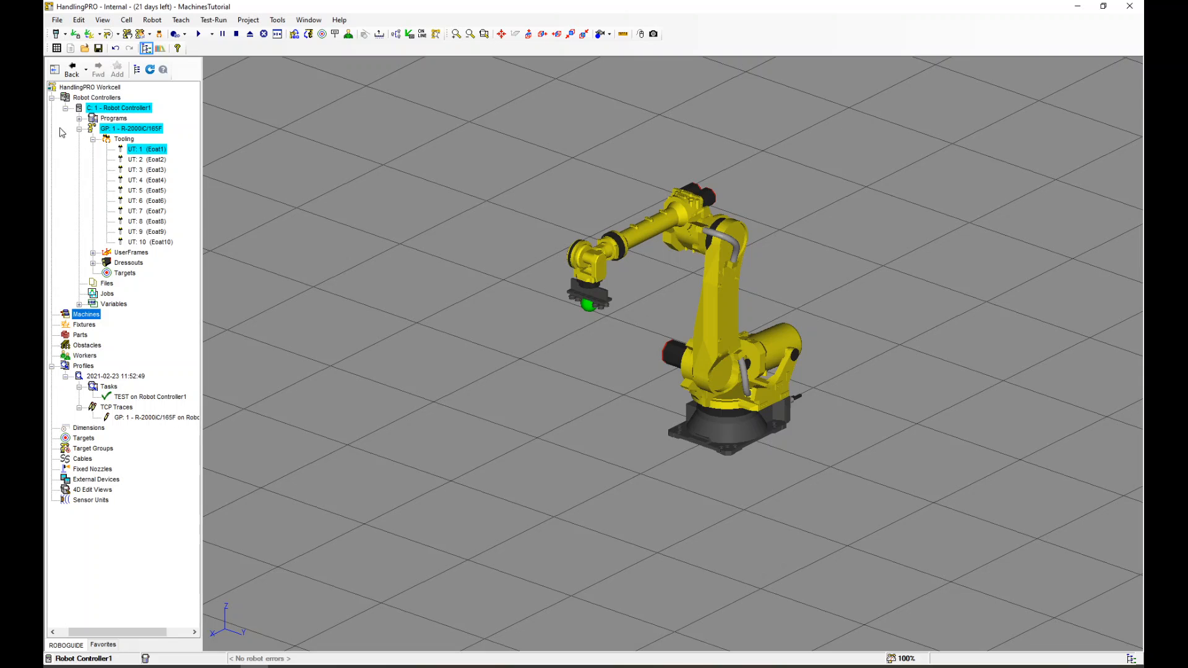
Open the virtual teach pendant and move it down to the bottom edge of the workspace
left_click(56, 34)
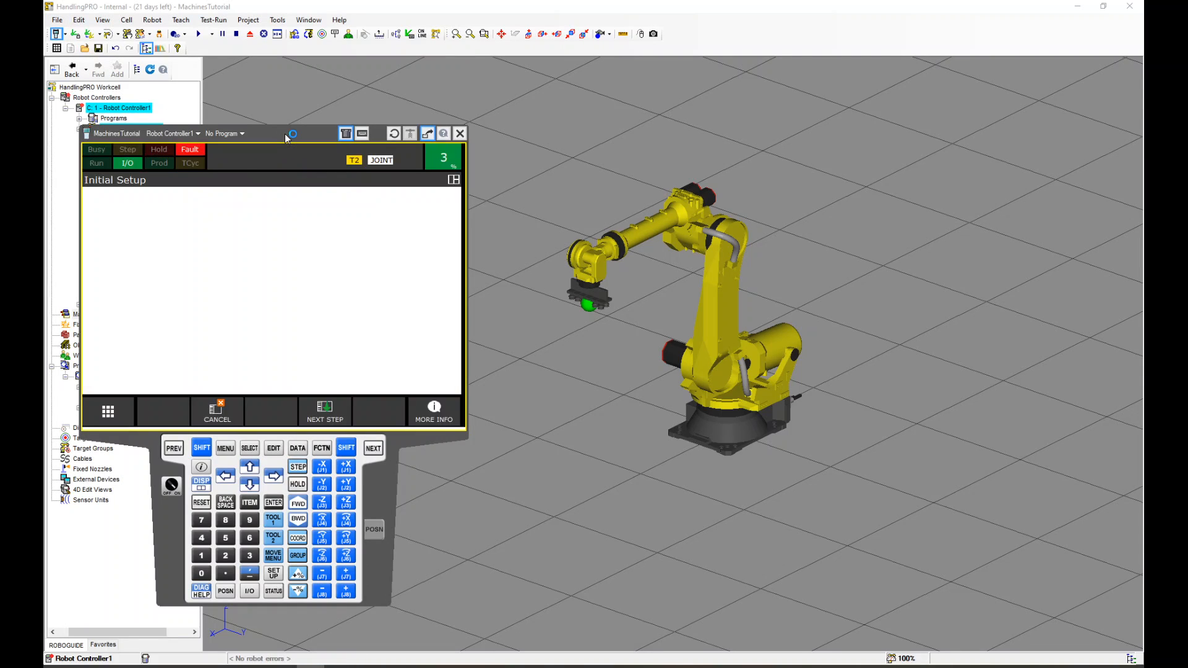
left_click_drag(284, 134, 361, 137)
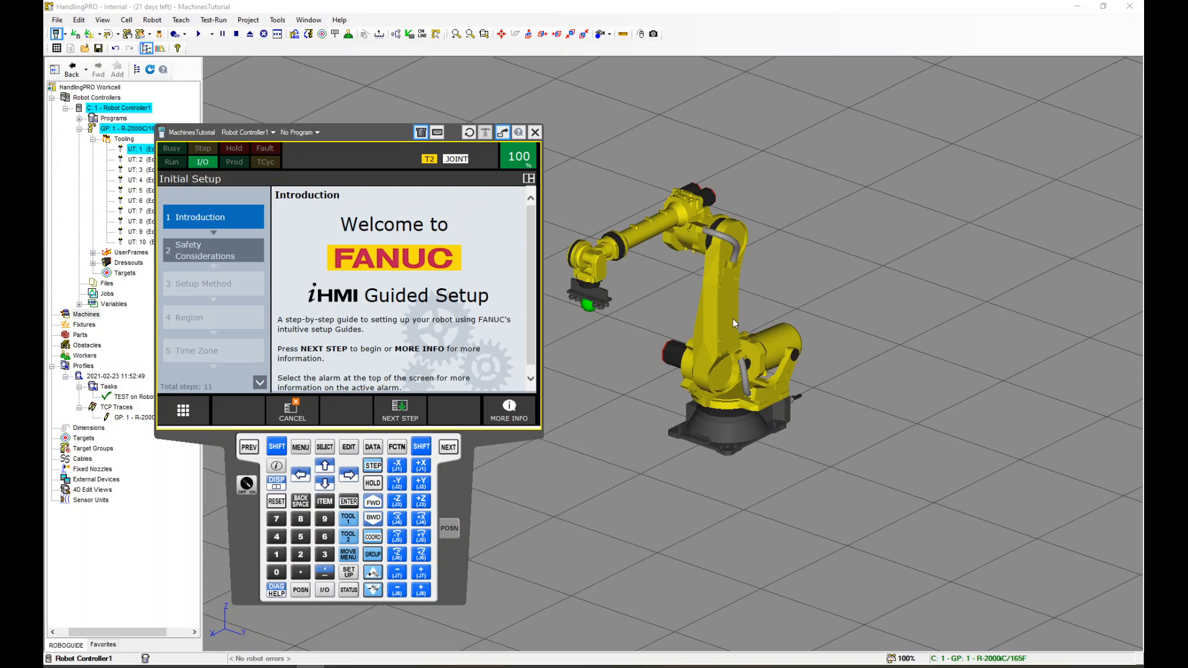
left_click_drag(362, 132, 377, 170)
scroll(696, 282, "down", 3)
scroll(659, 303, "up", 3)
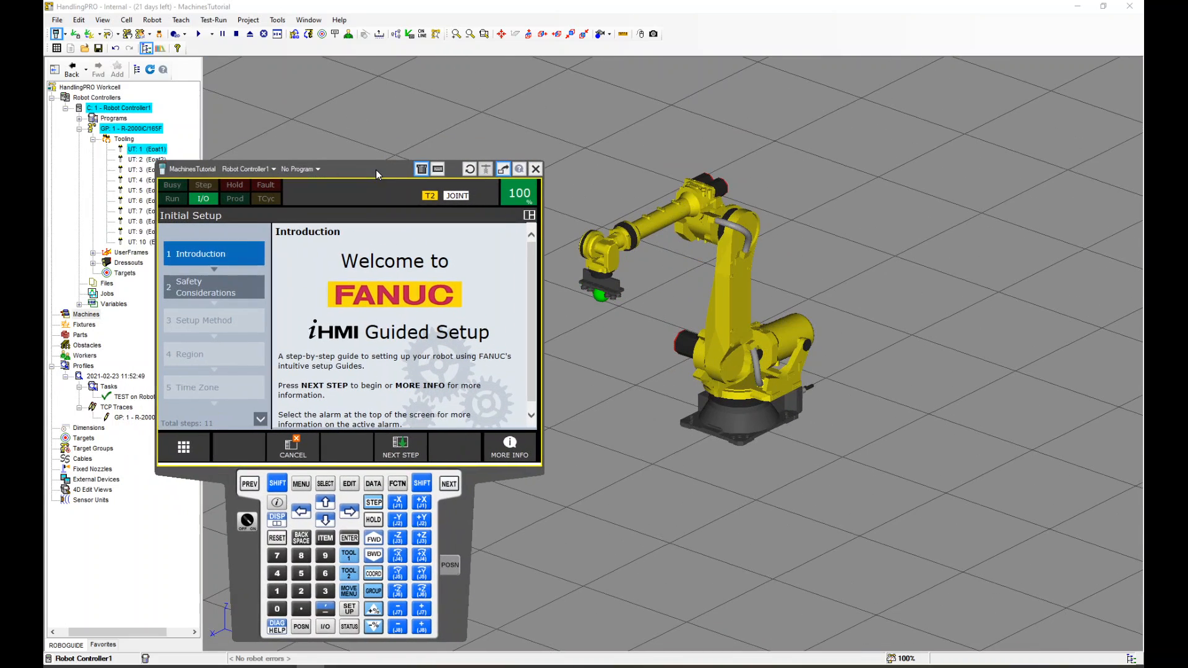
left_click(86, 315)
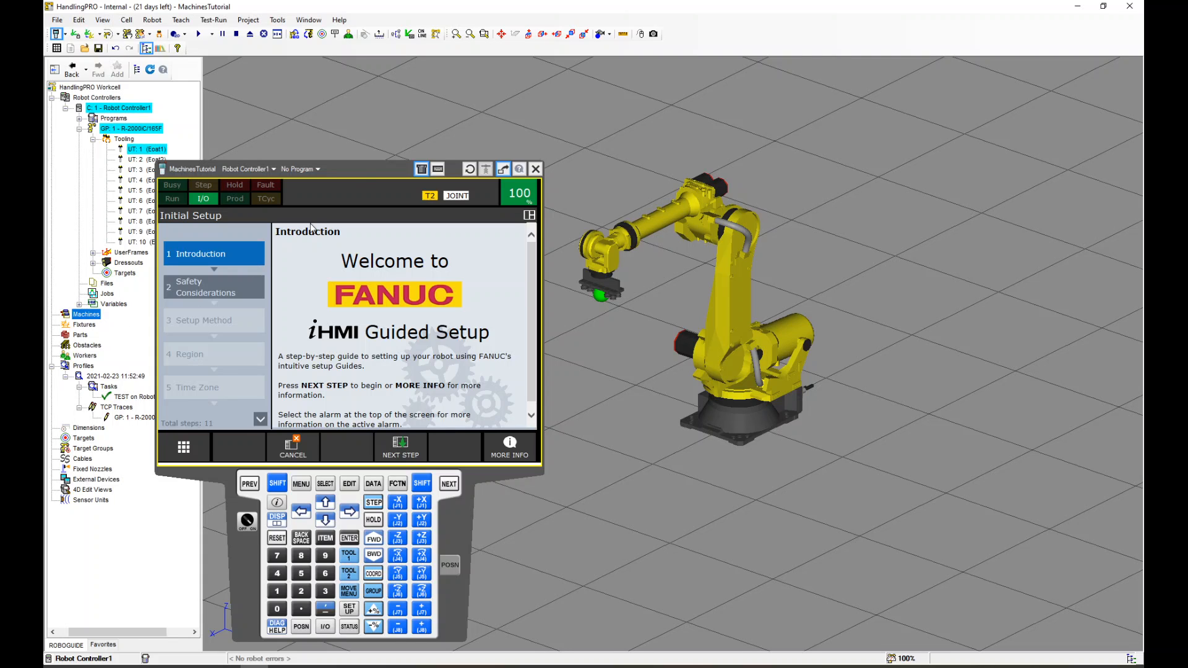
left_click_drag(362, 174, 313, 611)
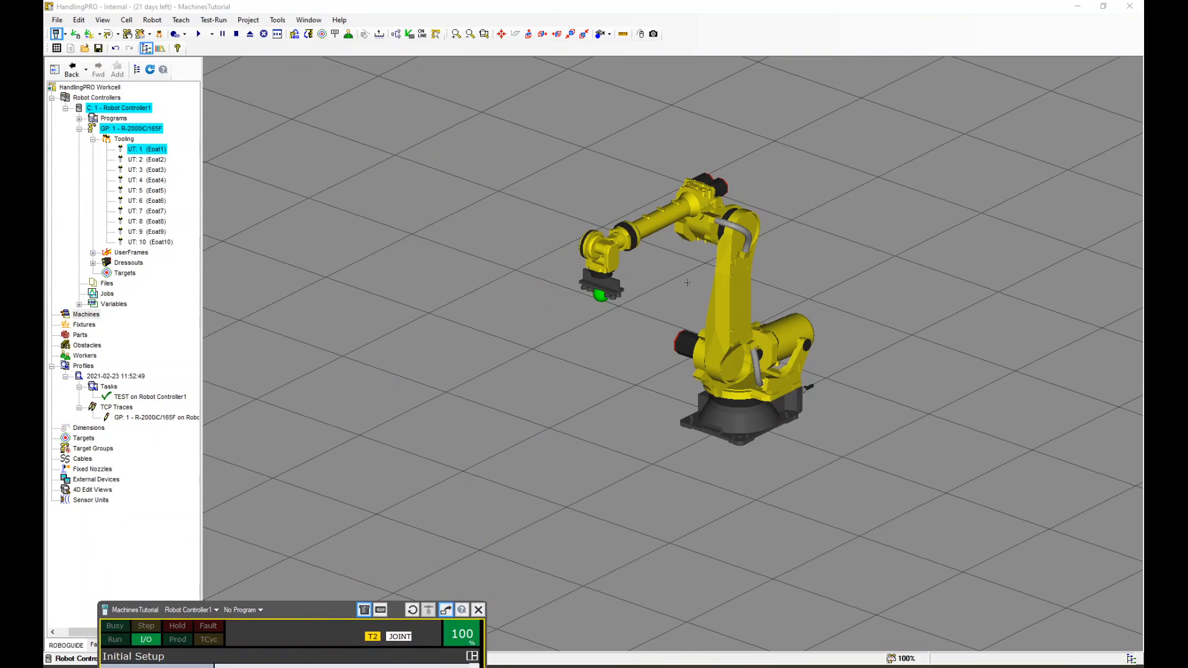
Zoom in on the robot's wrist to inspect and select its end-of-arm tool
scroll(687, 283, "up", 3)
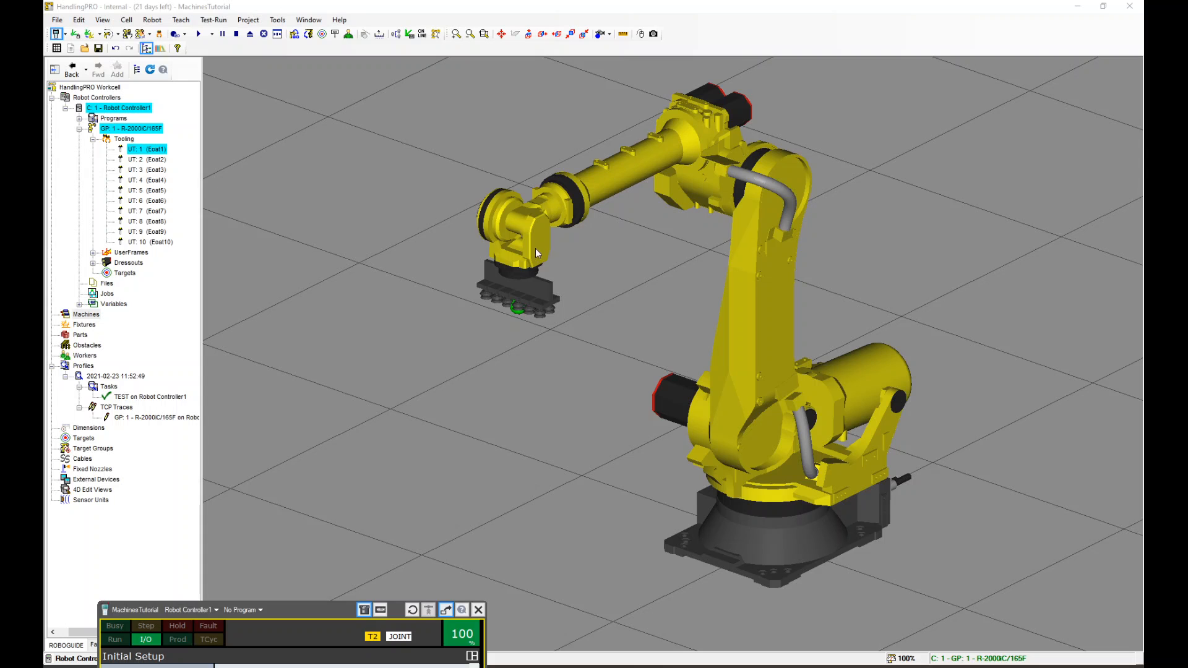
scroll(536, 247, "up", 2)
scroll(526, 272, "down", 5)
scroll(513, 297, "up", 3)
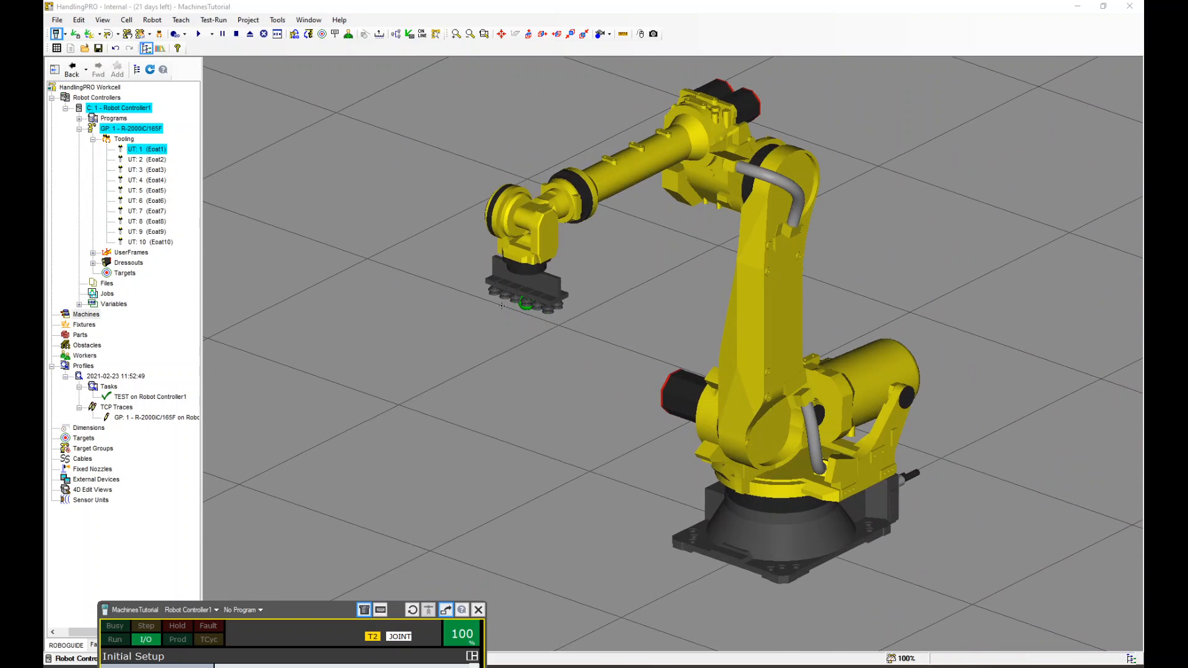
mouse_move(511, 338)
right_mouse_down()
mouse_move(482, 318)
mouse_move(506, 337)
right_mouse_up()
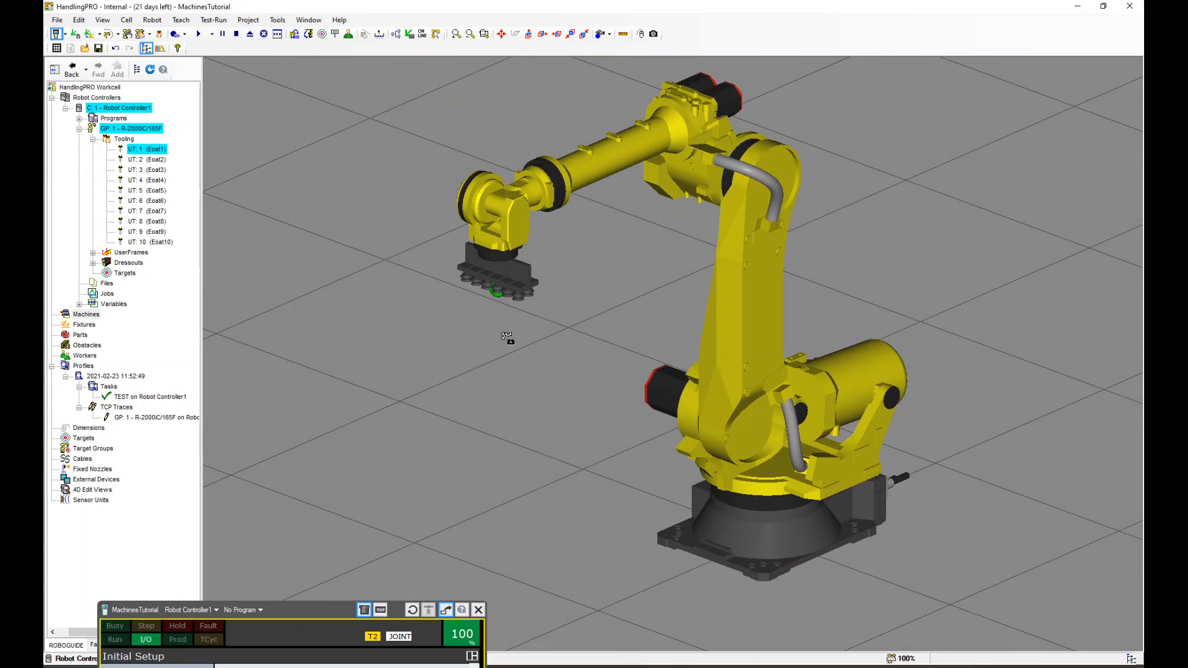
left_click(497, 272)
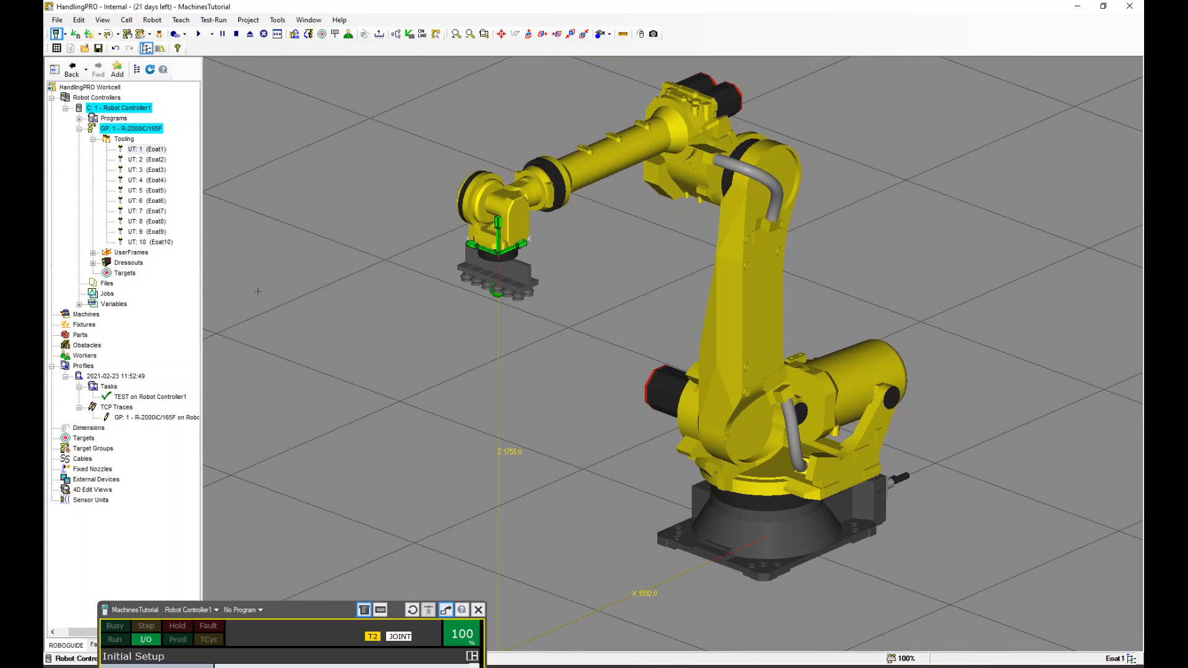
Add the Coupe02 part from the CAD library's car folder to the workcell's Parts
right_click(79, 337)
mouse_move(151, 322)
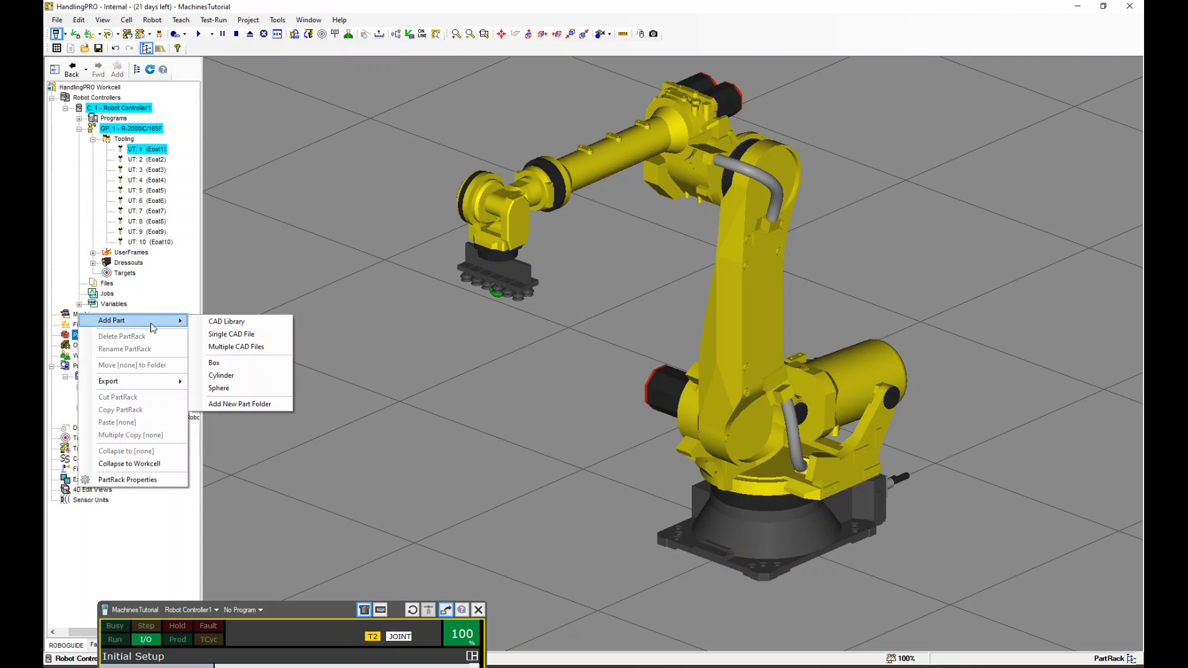
left_click(238, 322)
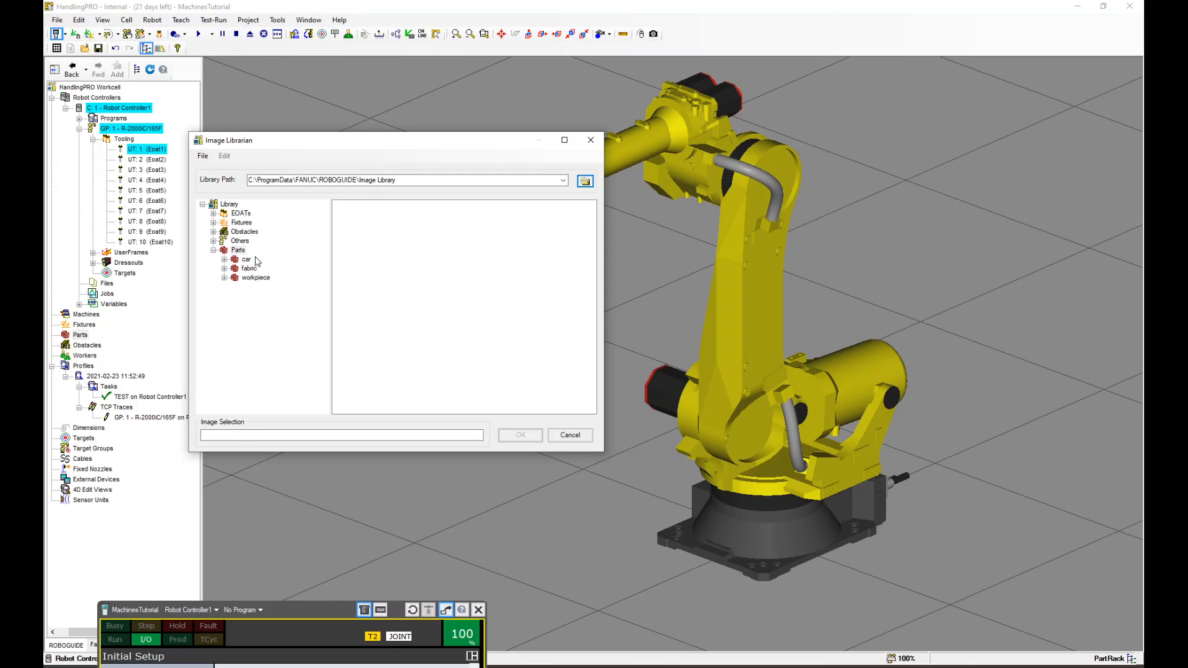
double_click(246, 259)
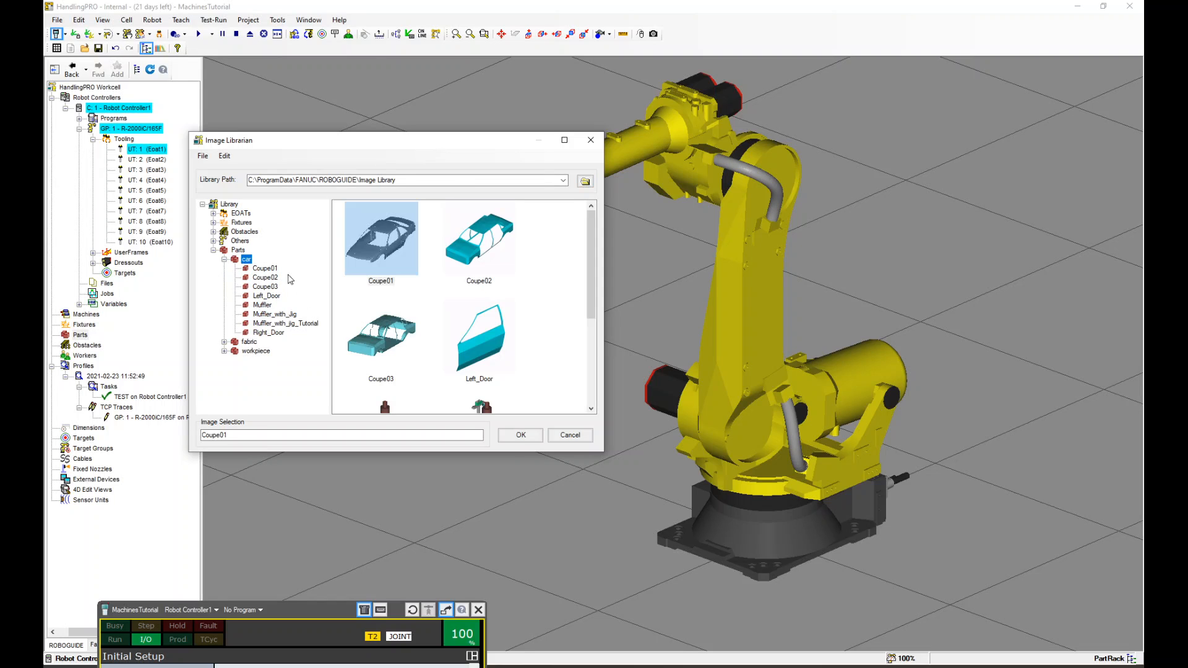
left_click(482, 250)
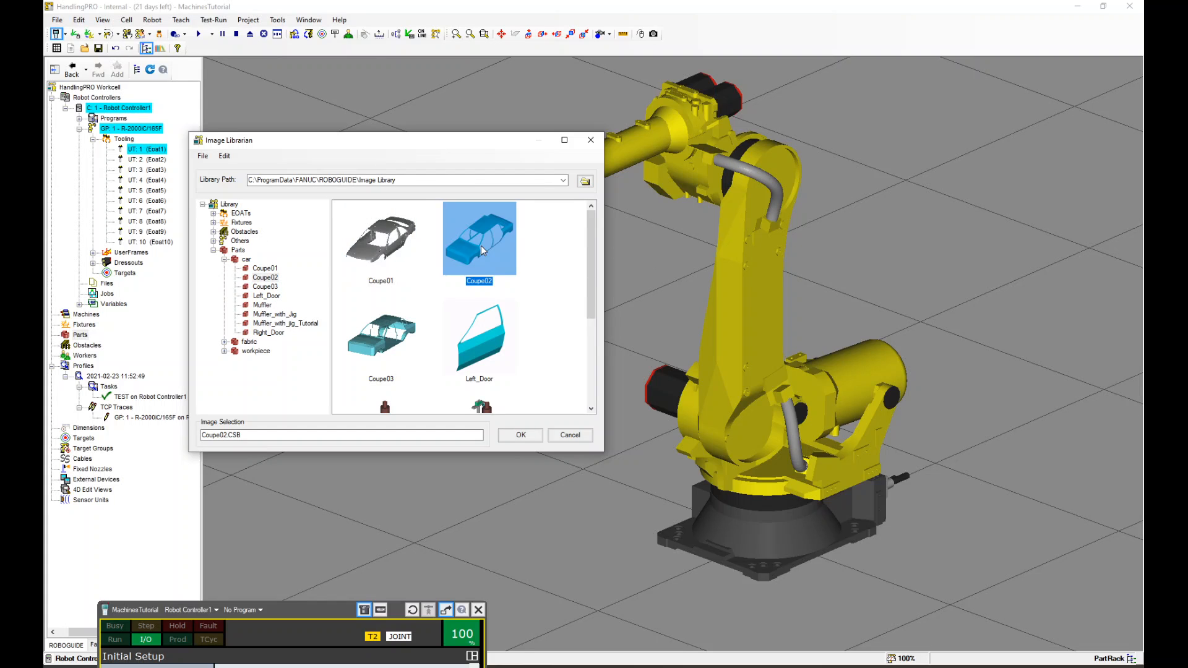
left_click(518, 436)
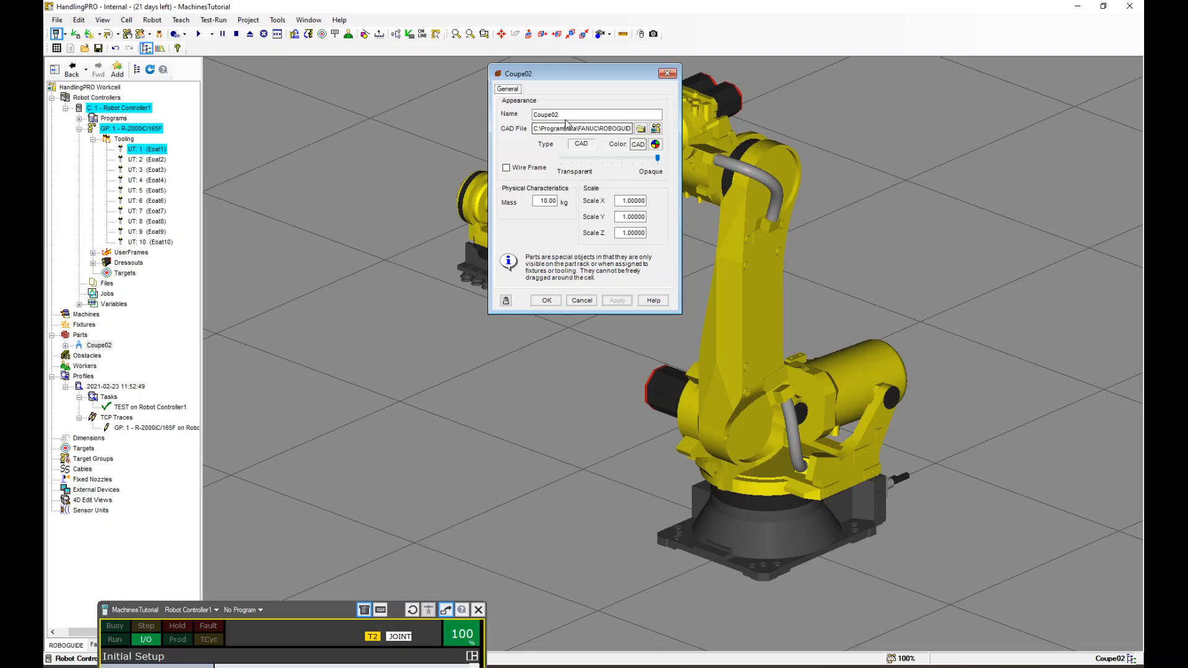
Set the Coupe02 part's color to dark green and apply it
scroll(790, 348, "down", 10)
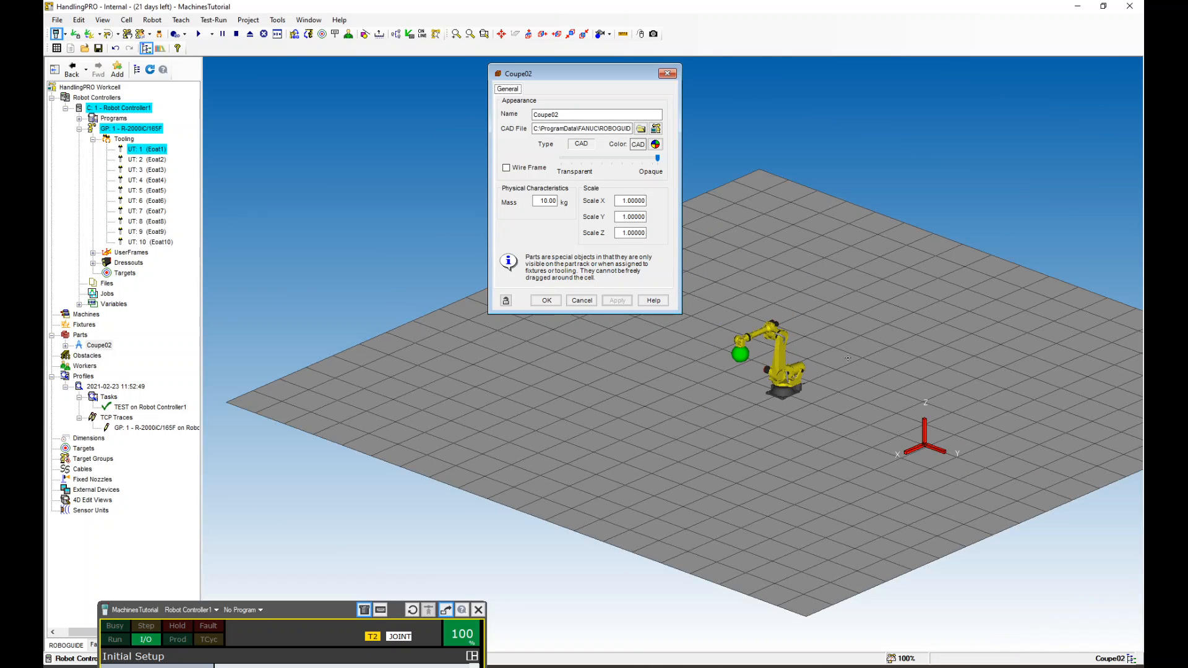
scroll(848, 358, "up", 2)
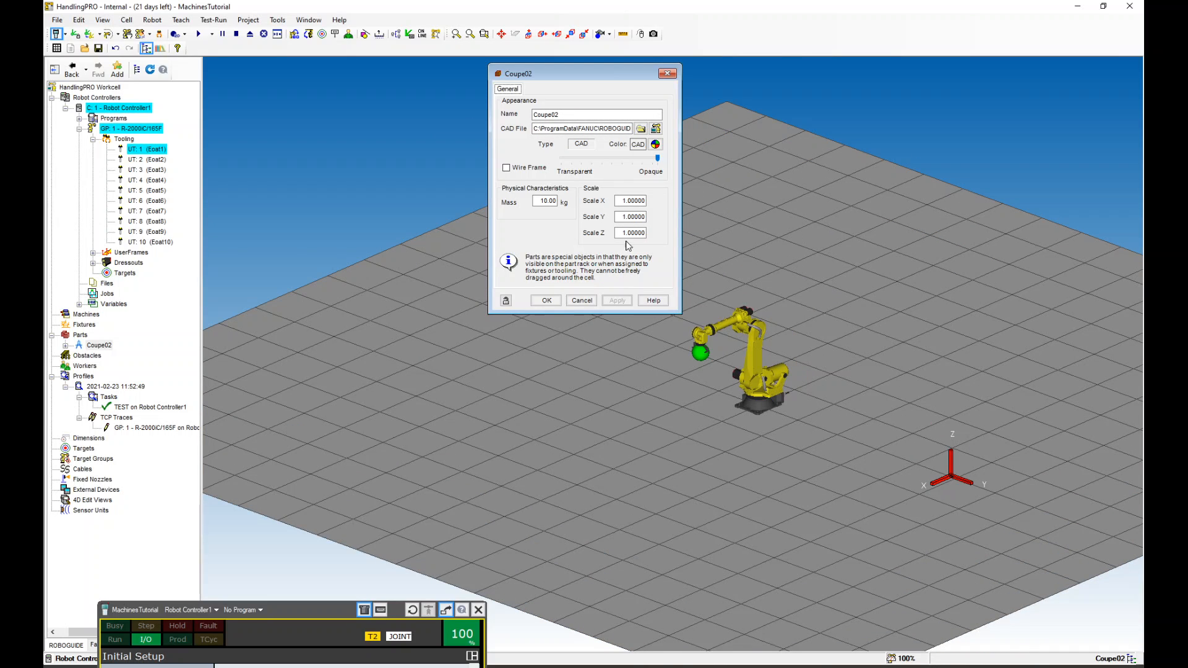
left_click(655, 146)
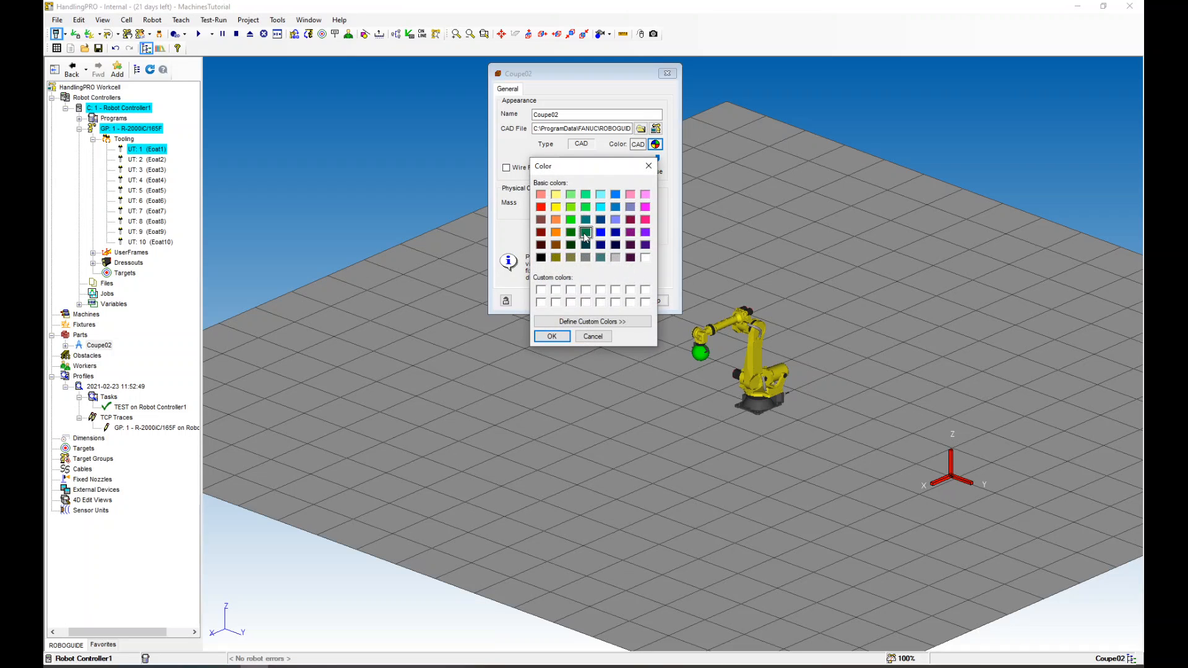
left_click(585, 233)
left_click(553, 336)
left_click(616, 302)
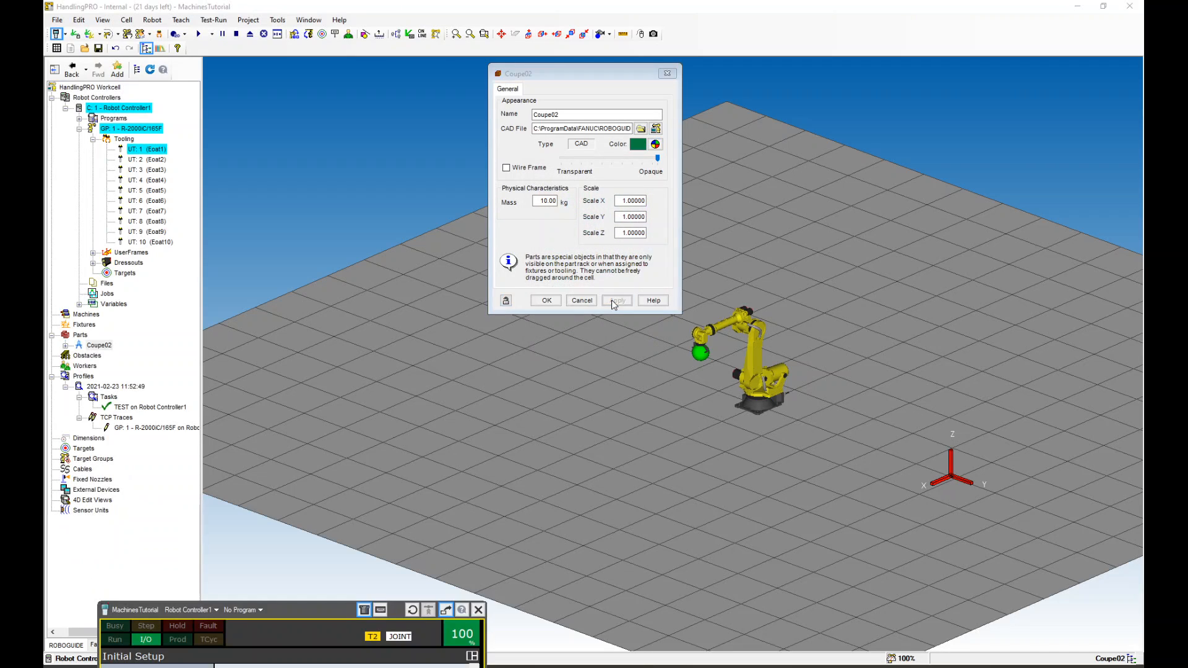
Make the part rack visible in its PartRack properties and apply
left_click(66, 347)
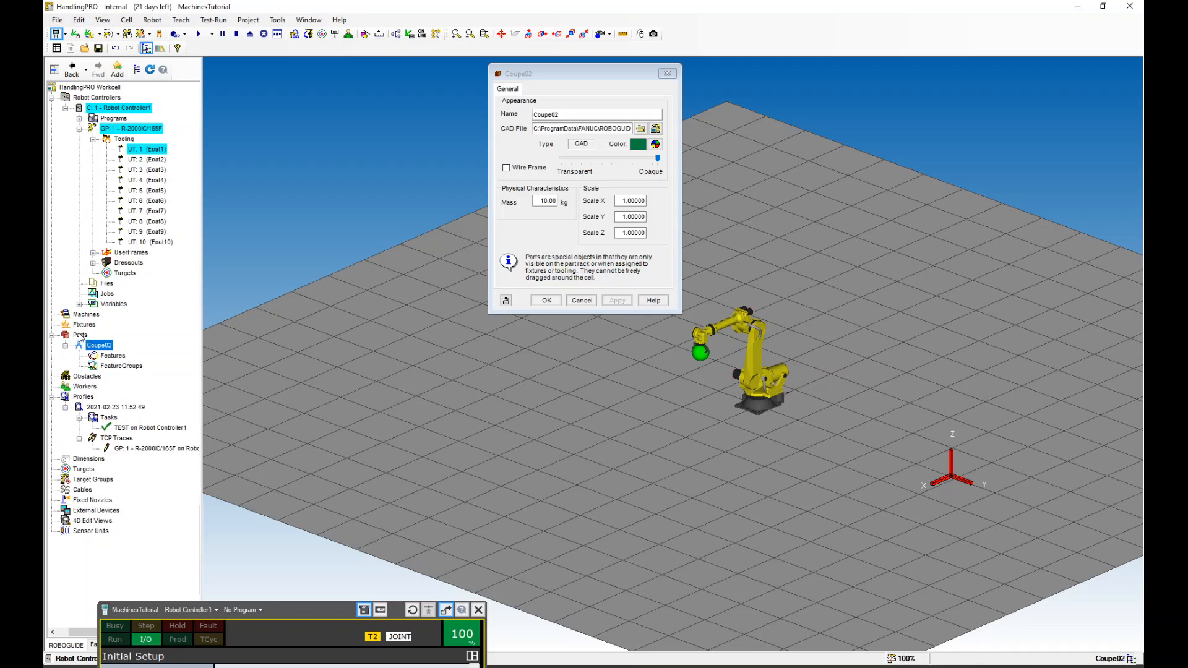
right_click(80, 337)
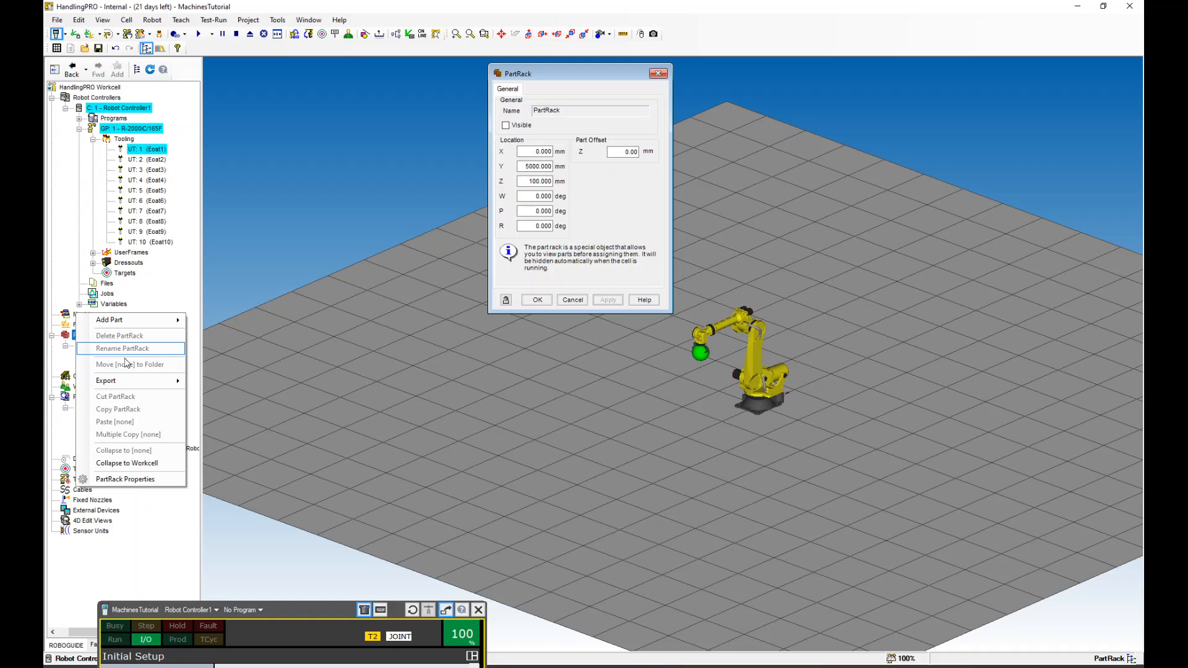
left_click(134, 480)
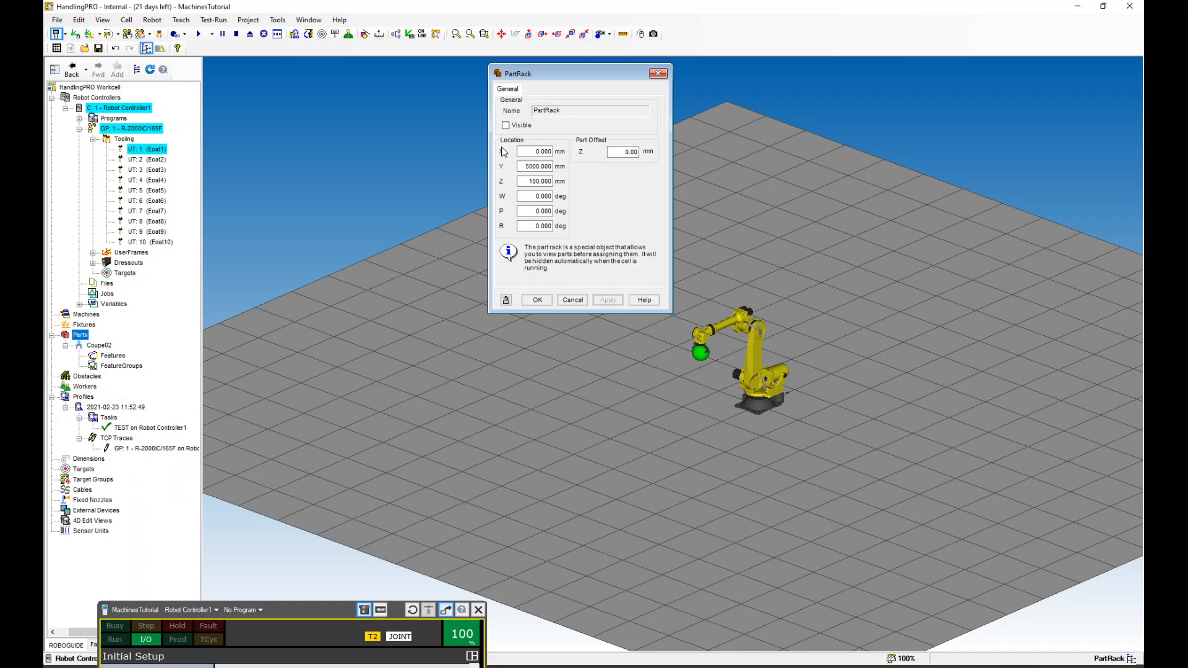
left_click(506, 125)
left_click(608, 300)
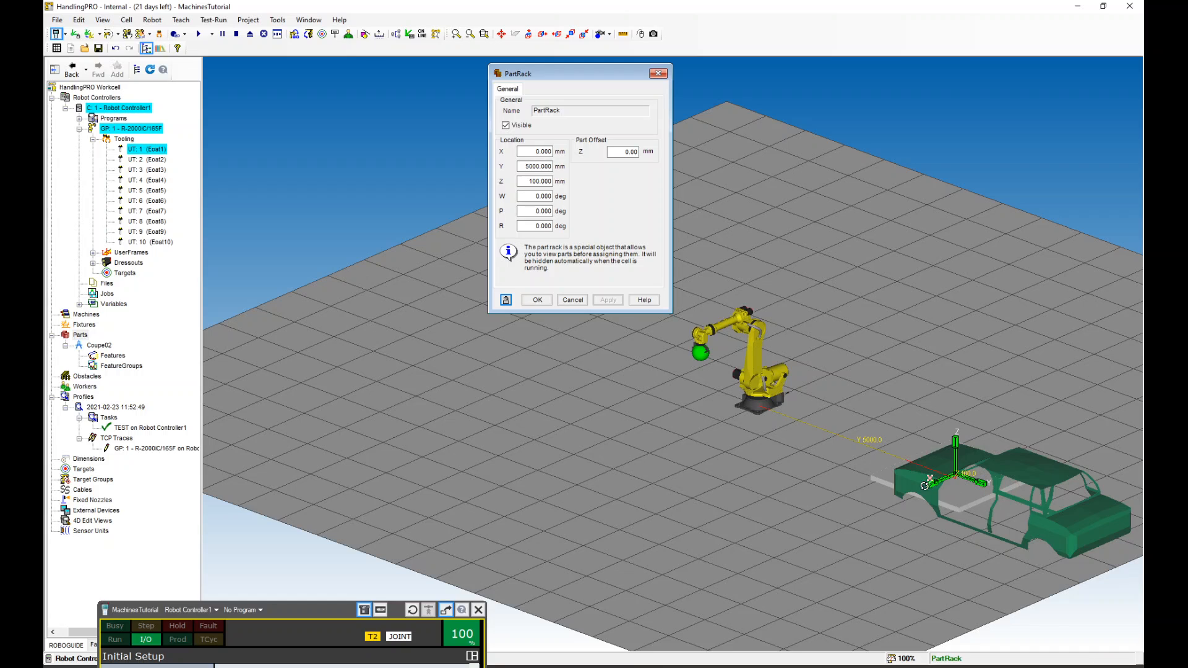
Scale the Coupe02 part to 0.1 along X, Y and Z and apply
scroll(977, 477, "down", 2)
scroll(976, 477, "up", 4)
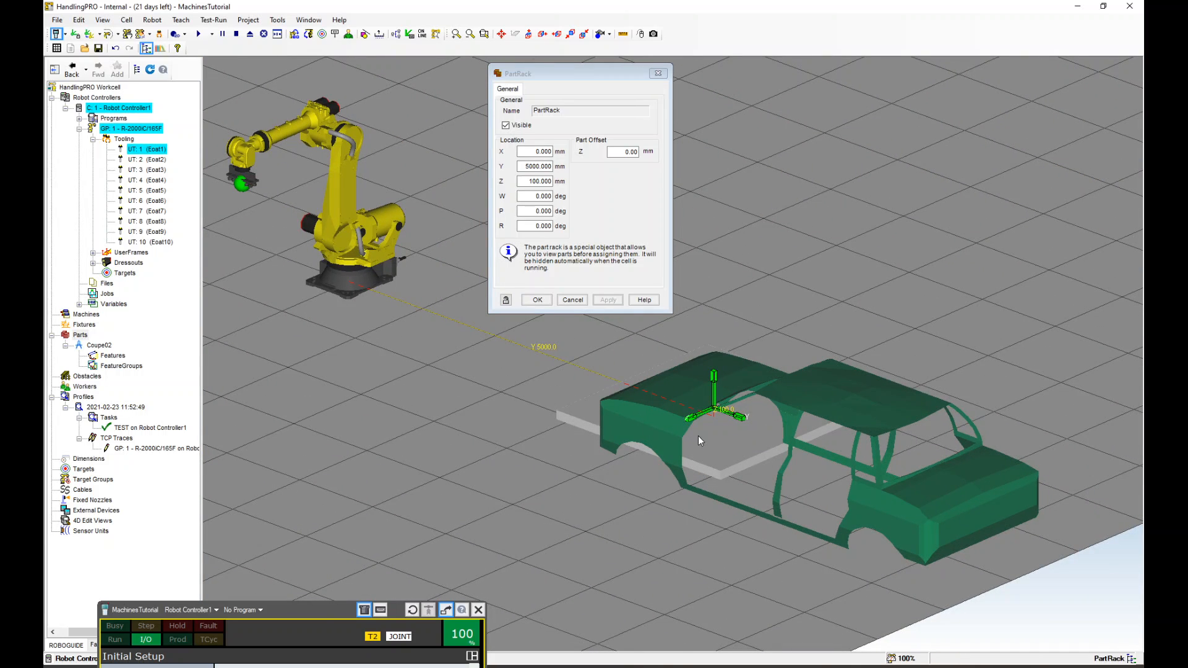
double_click(647, 416)
double_click(630, 200)
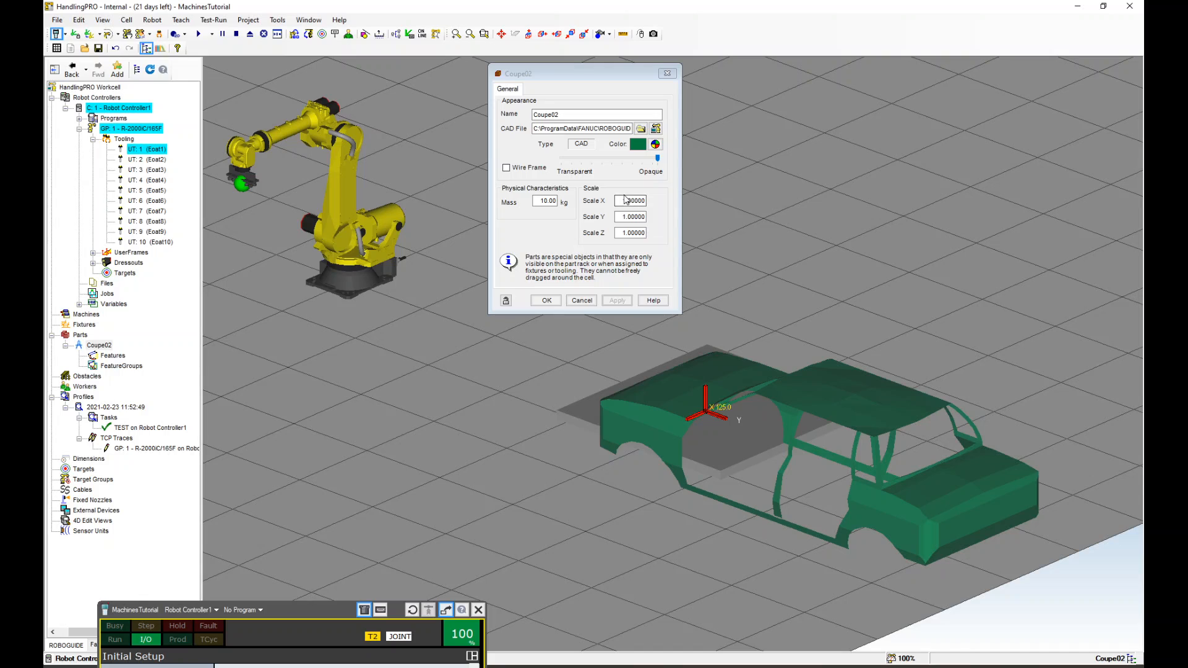
type("0.1")
key("Tab")
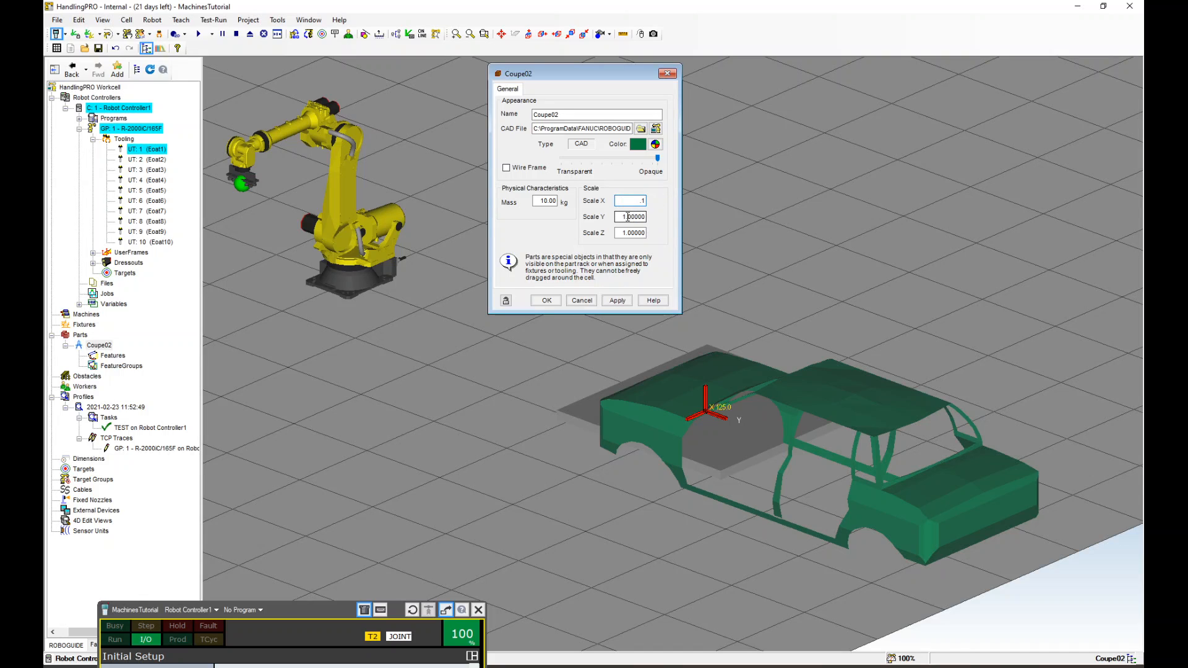
type("0.1")
key("Tab")
type(".1")
left_click(620, 300)
Hide the part rack again in its PartRack properties and confirm
scroll(709, 407, "up", 5)
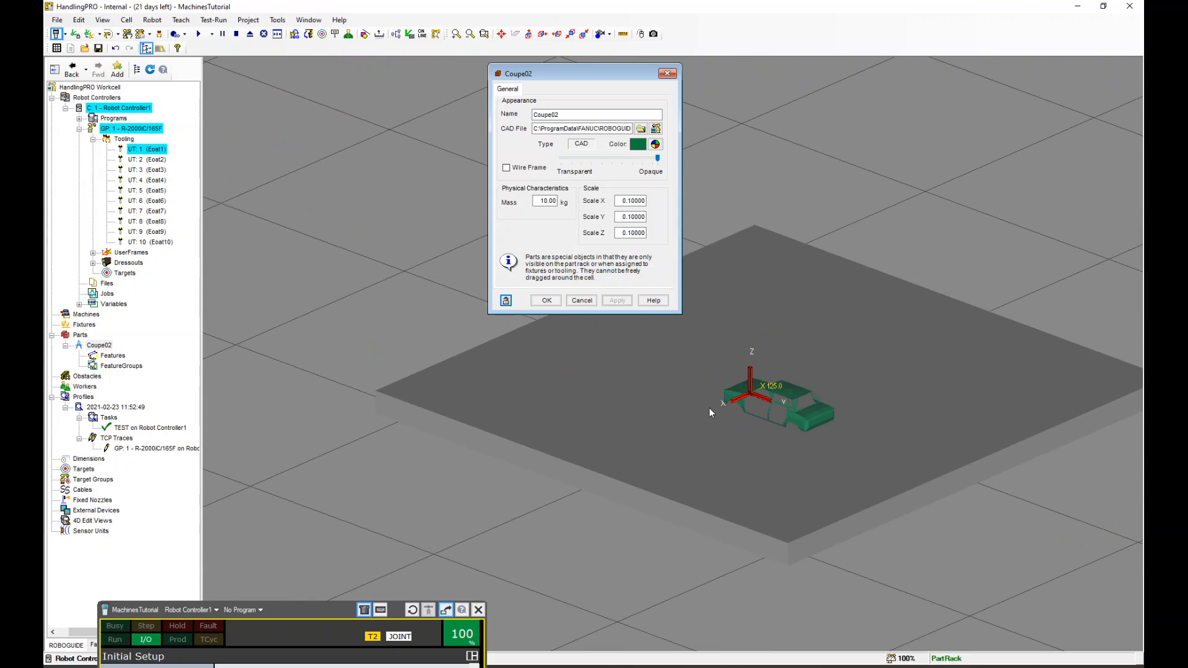
scroll(712, 406, "down", 5)
scroll(715, 406, "up", 3)
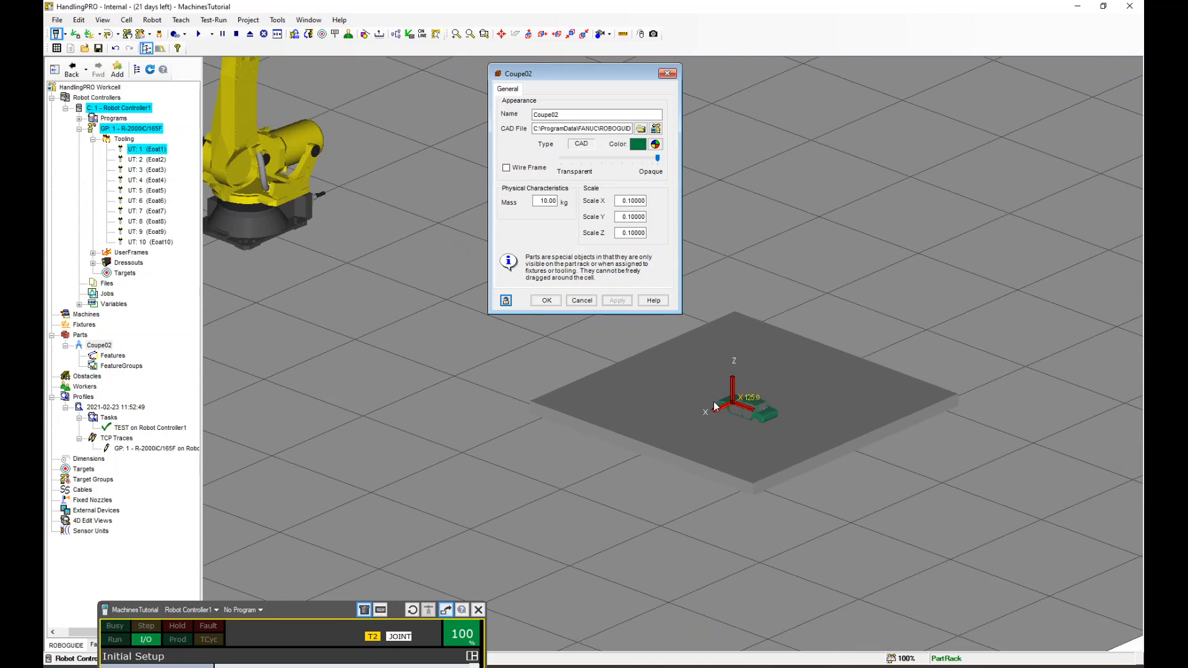
double_click(657, 392)
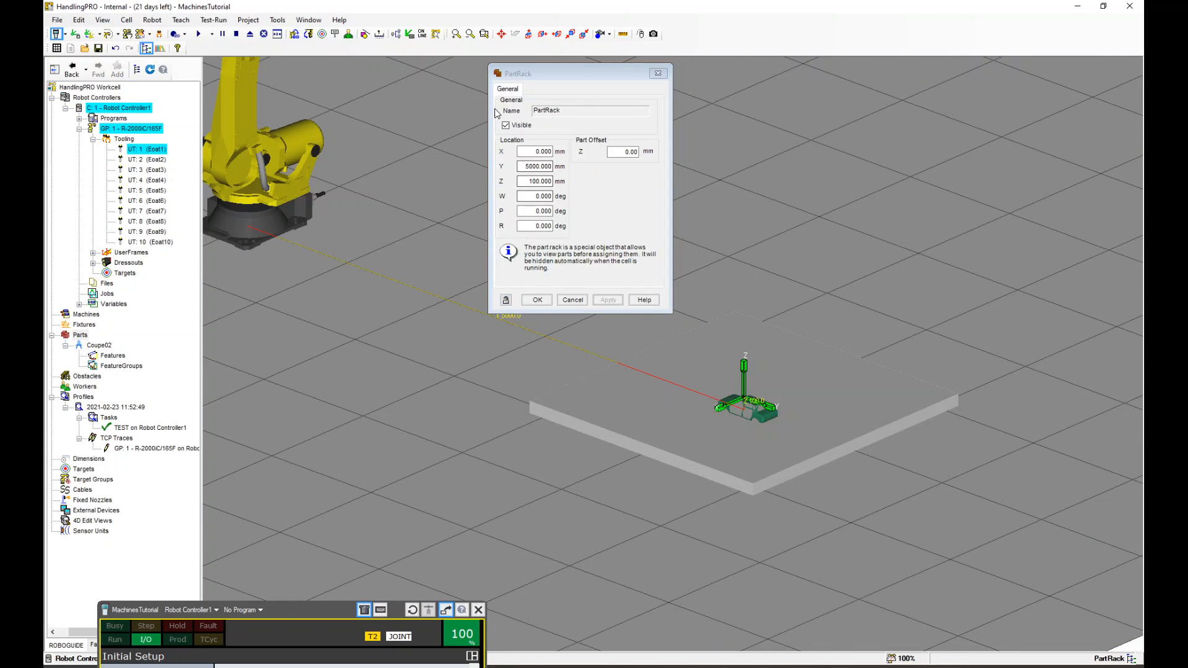
left_click(505, 126)
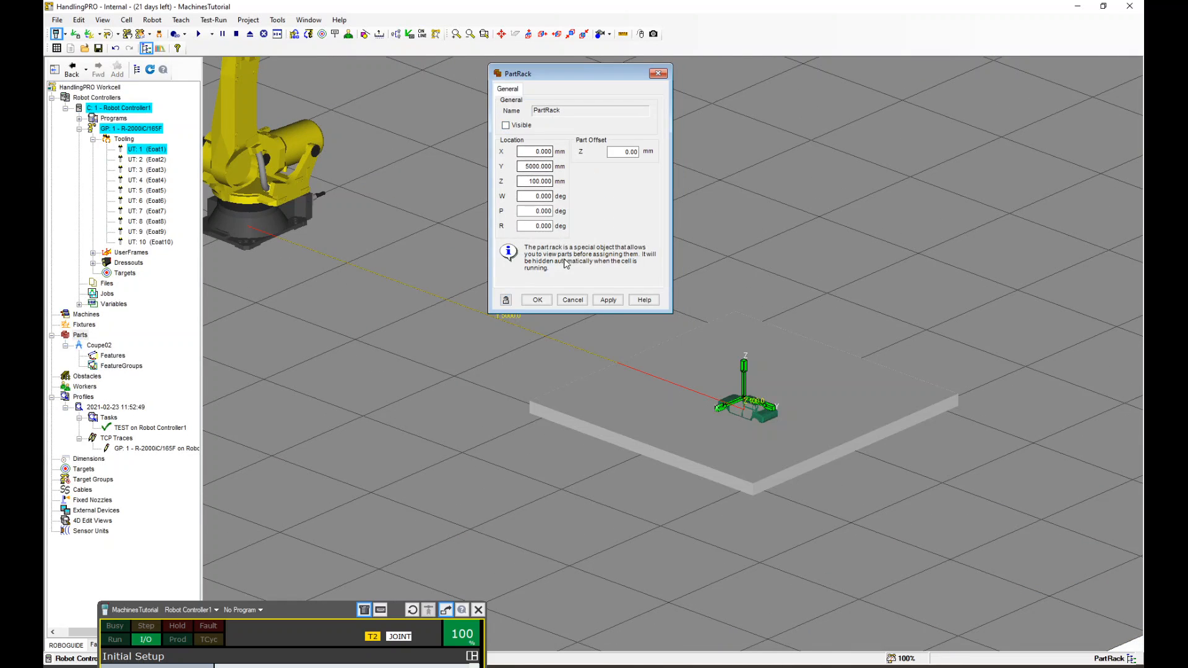
left_click(537, 300)
Attach the Coupe02 part to the robot's Eoat1 tool in its Parts settings and apply
scroll(772, 347, "down", 2)
scroll(772, 347, "down", 3)
scroll(569, 296, "up", 3)
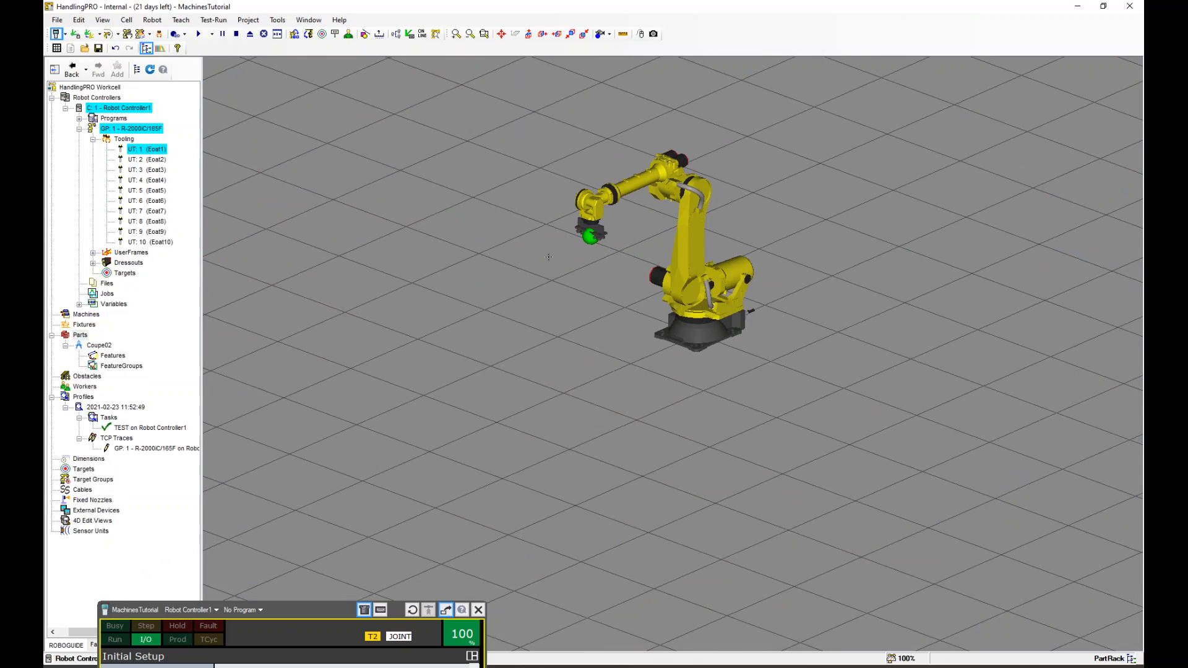
scroll(549, 256, "up", 2)
scroll(669, 314, "up", 1)
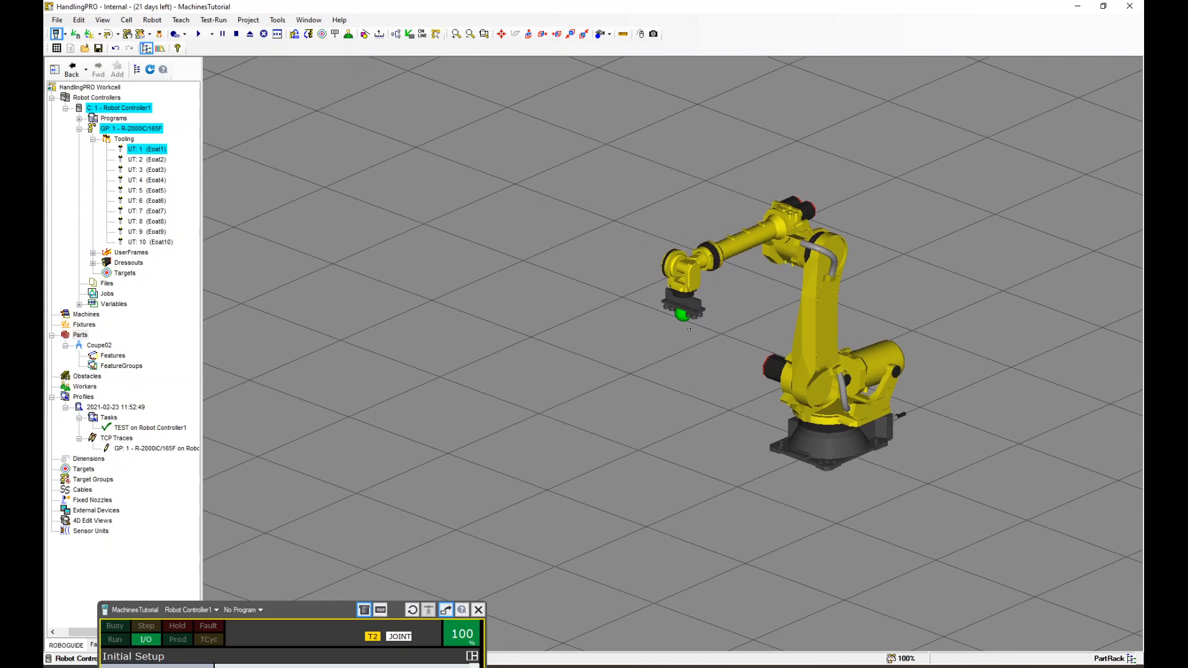
scroll(690, 328, "up", 2)
double_click(697, 262)
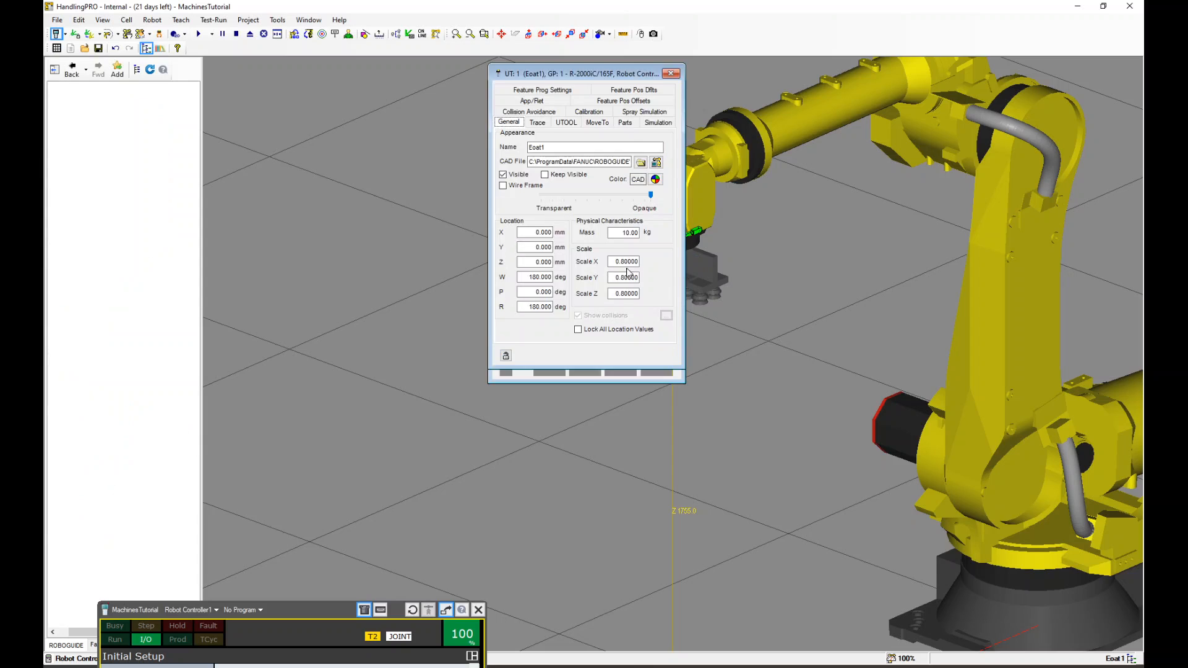
left_click_drag(582, 74, 411, 104)
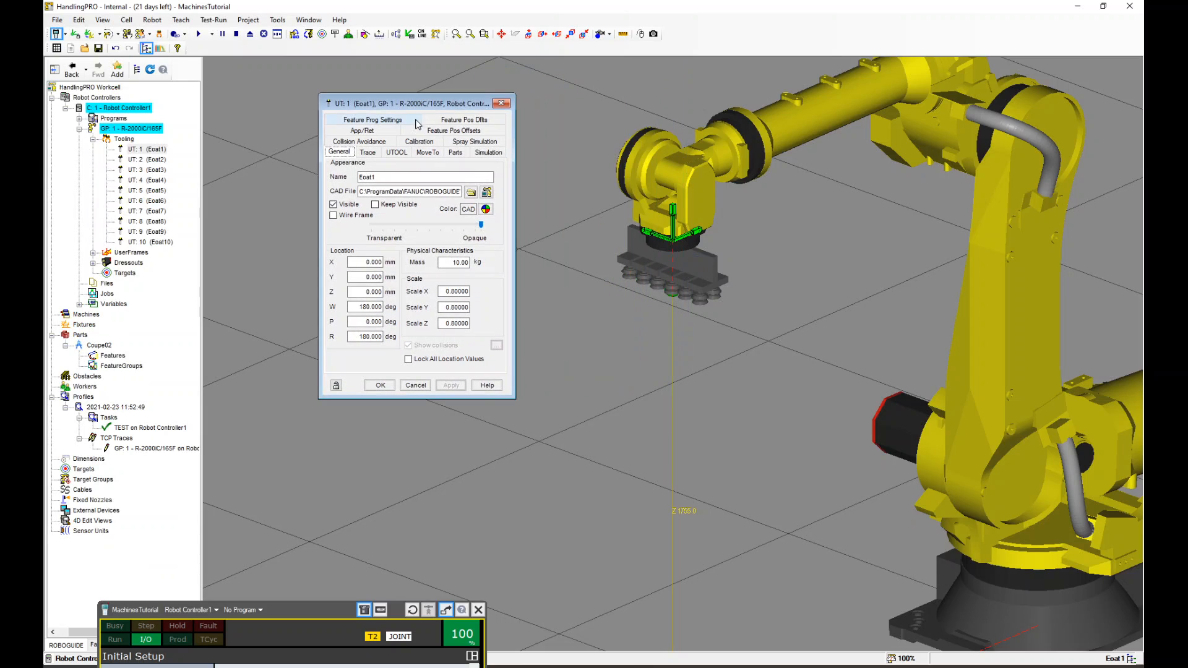
left_click(455, 152)
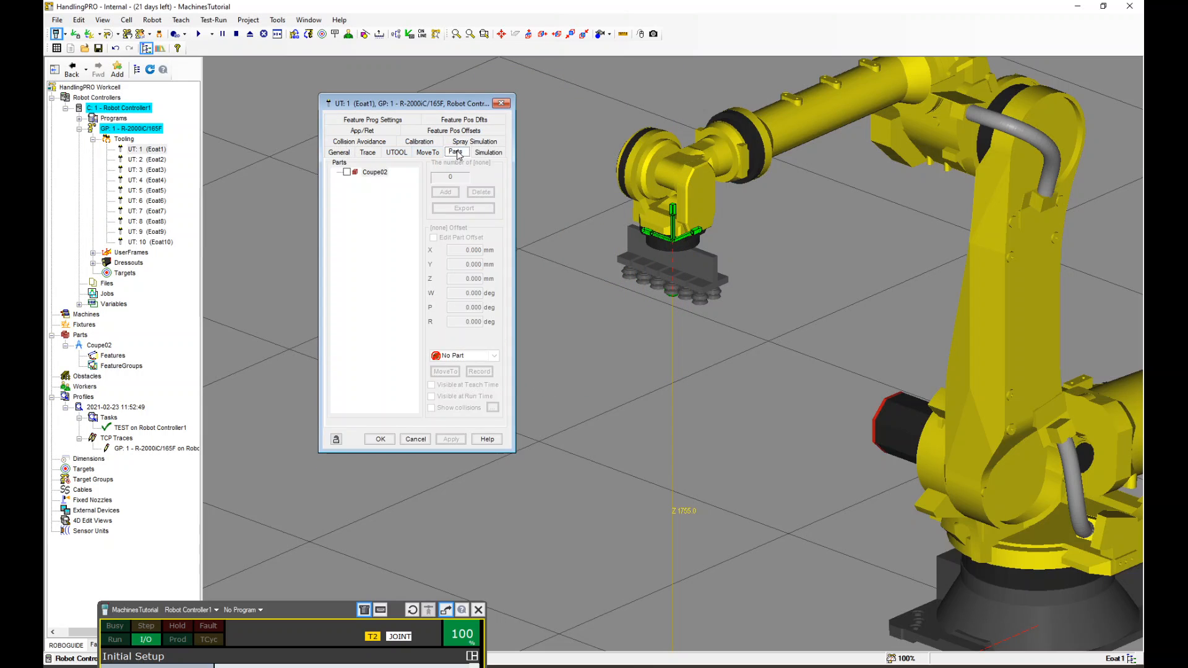
left_click(347, 172)
left_click(451, 439)
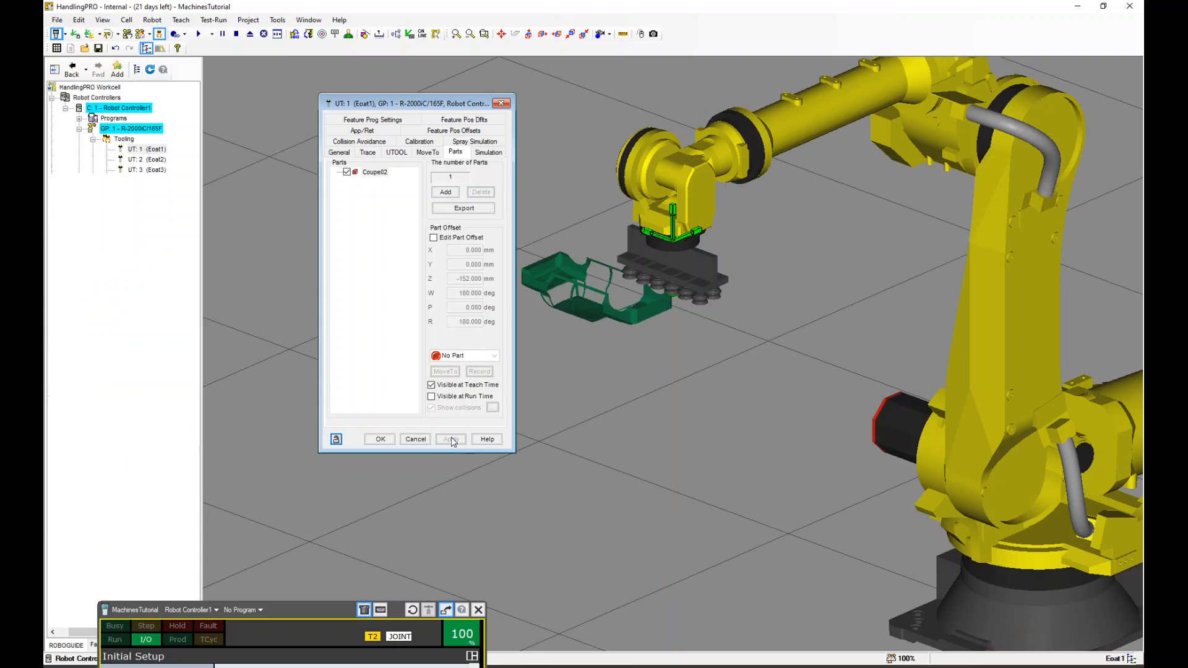
Enable editing of the part offset and rotate the car part upright under the gripper to W 0 deg
left_click_drag(413, 108, 322, 107)
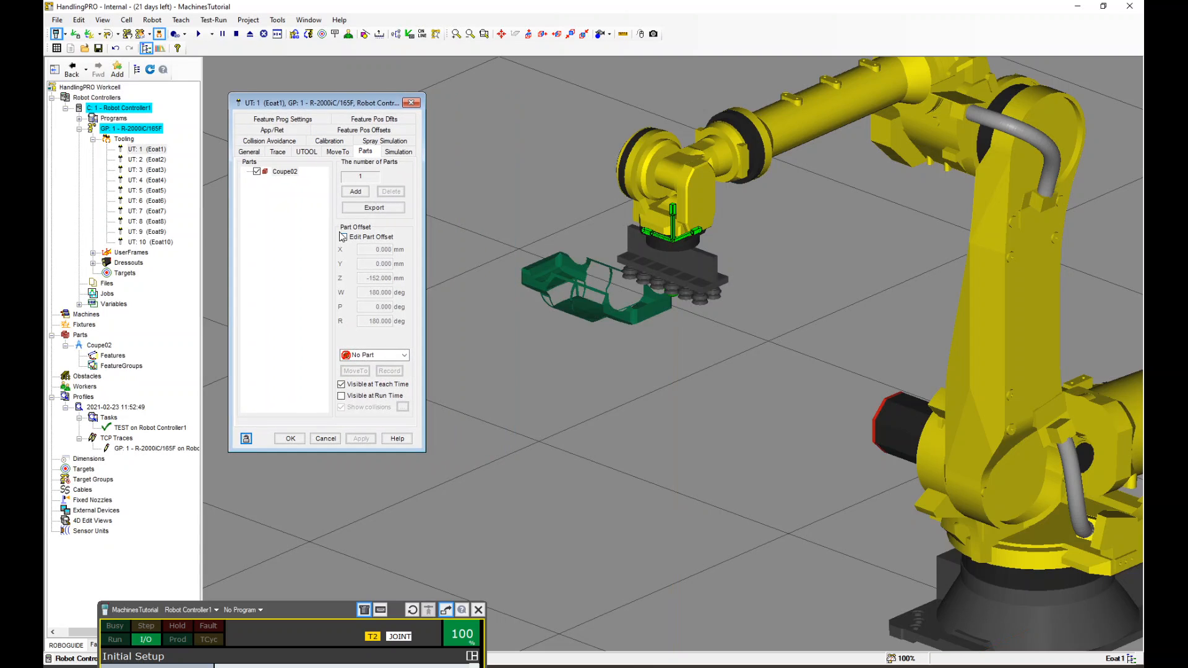
left_click(433, 238)
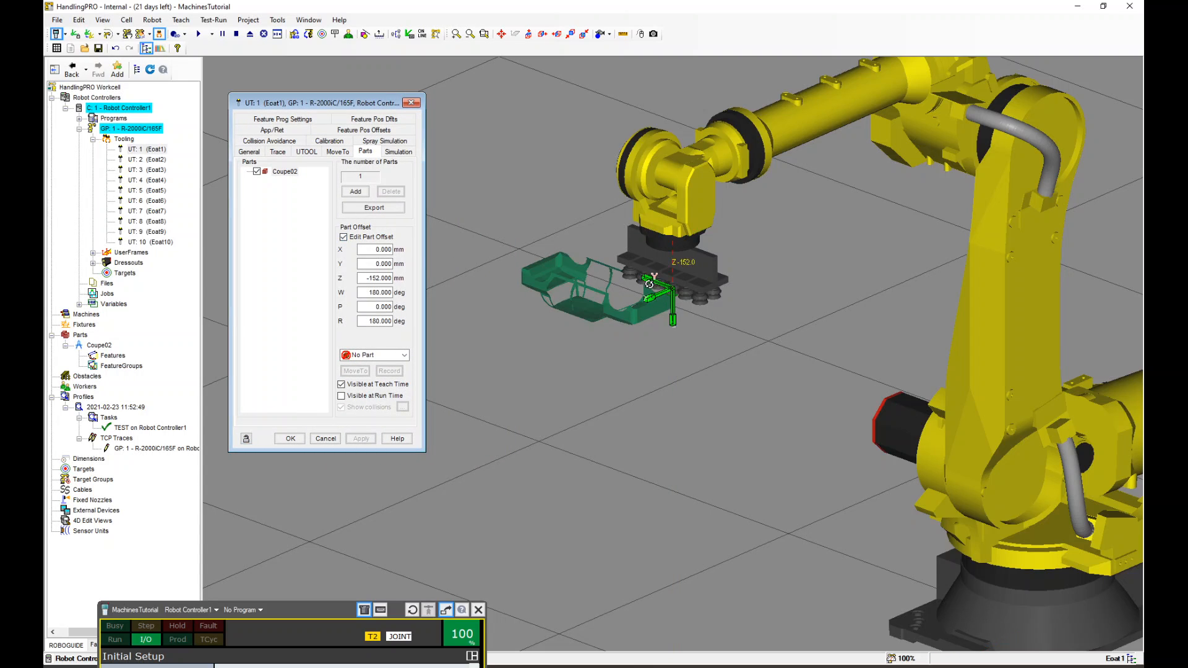
left_click_drag(648, 284, 612, 444)
left_click_drag(674, 271, 681, 332)
right_click_drag(681, 332, 611, 279)
scroll(610, 278, "up", 2)
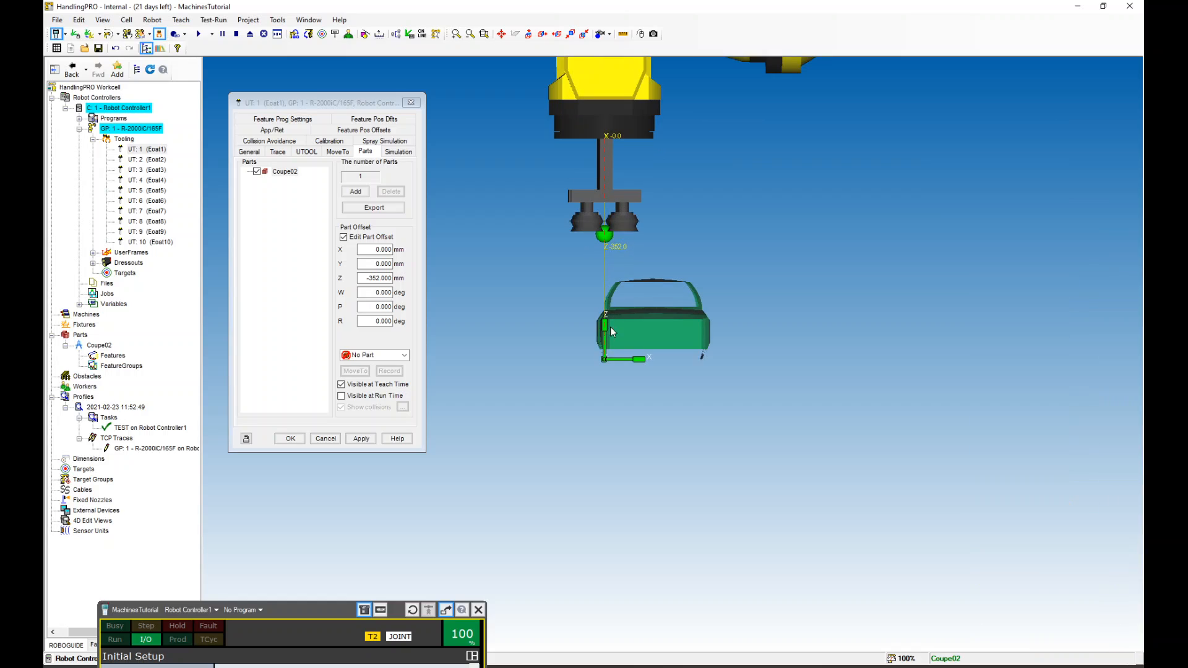
Drag the part offset to about X -78, Y -261, Z -276 mm, apply, and close the tool properties
left_click_drag(610, 337, 574, 317)
scroll(597, 266, "down", 2)
right_click_drag(597, 266, 741, 278)
scroll(503, 282, "up", 4)
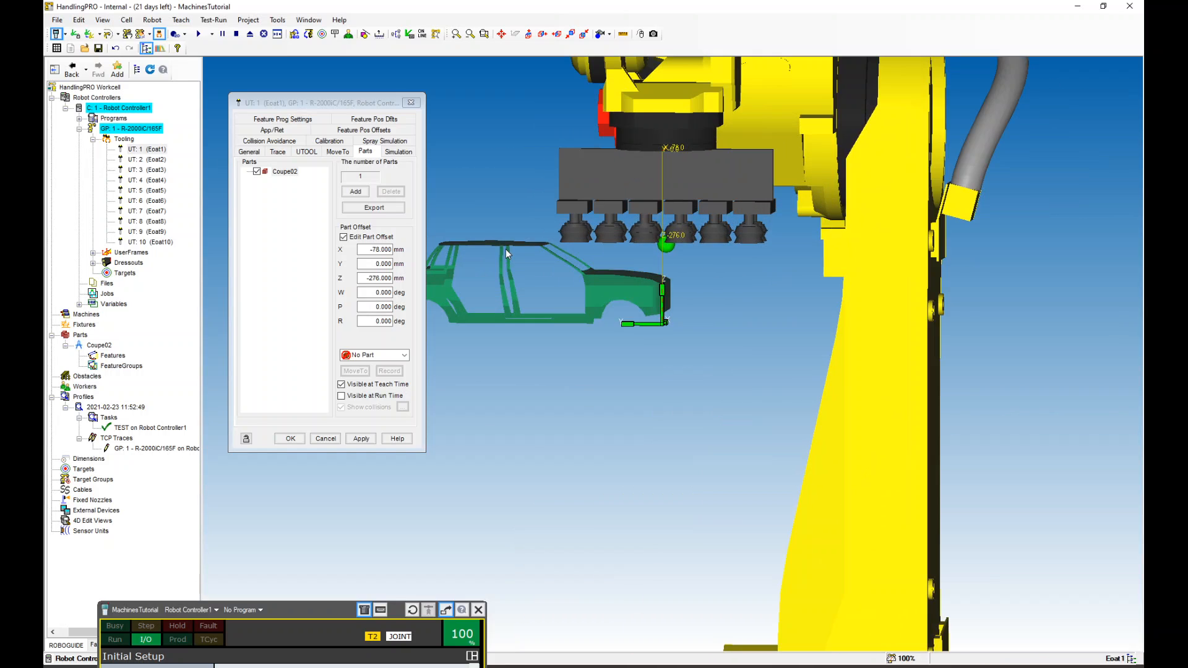
left_click_drag(647, 328, 811, 318)
scroll(812, 312, "down", 5)
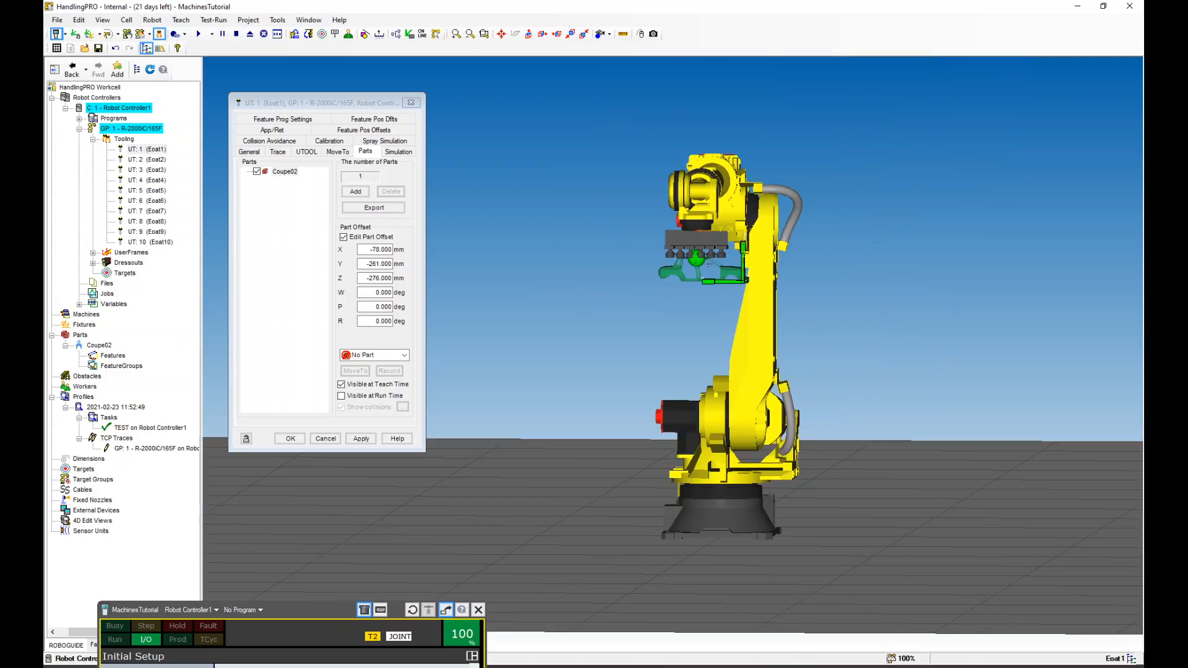
right_click_drag(832, 273, 718, 303)
left_click(361, 438)
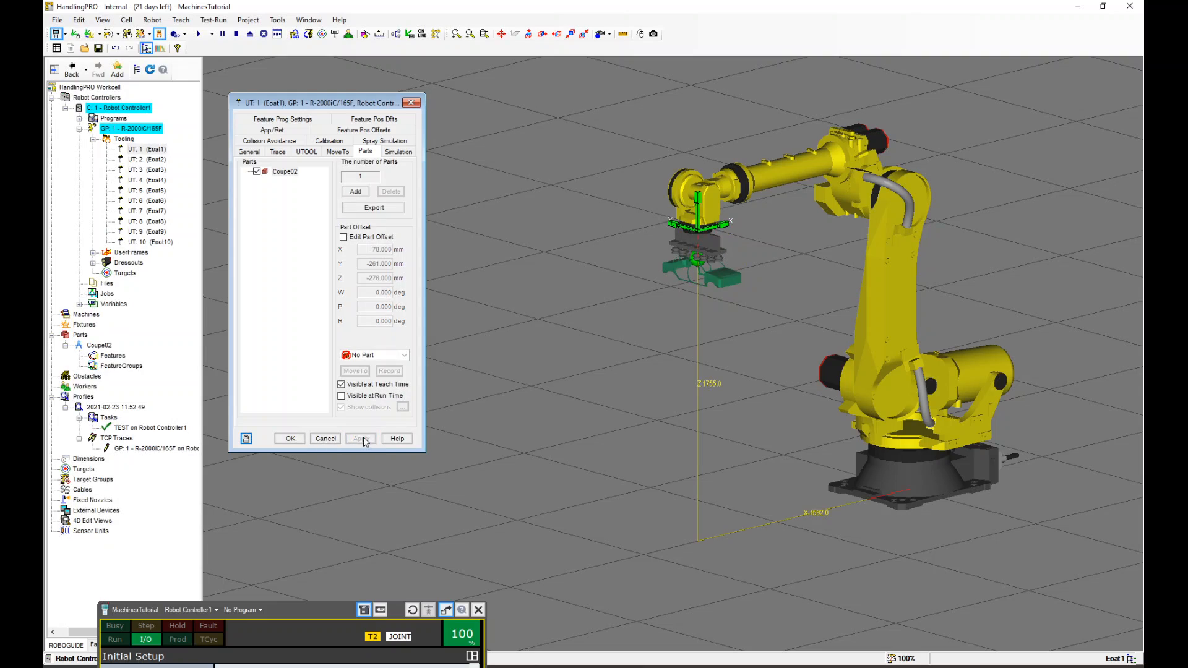
left_click(399, 152)
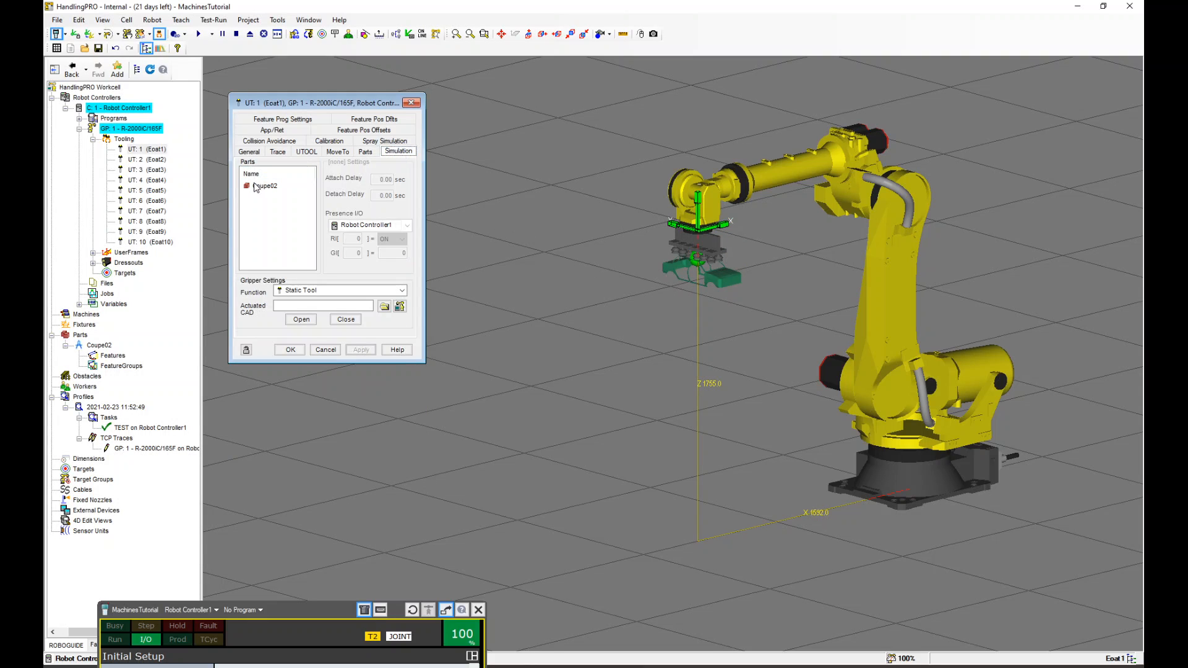
left_click(290, 350)
left_click(899, 312)
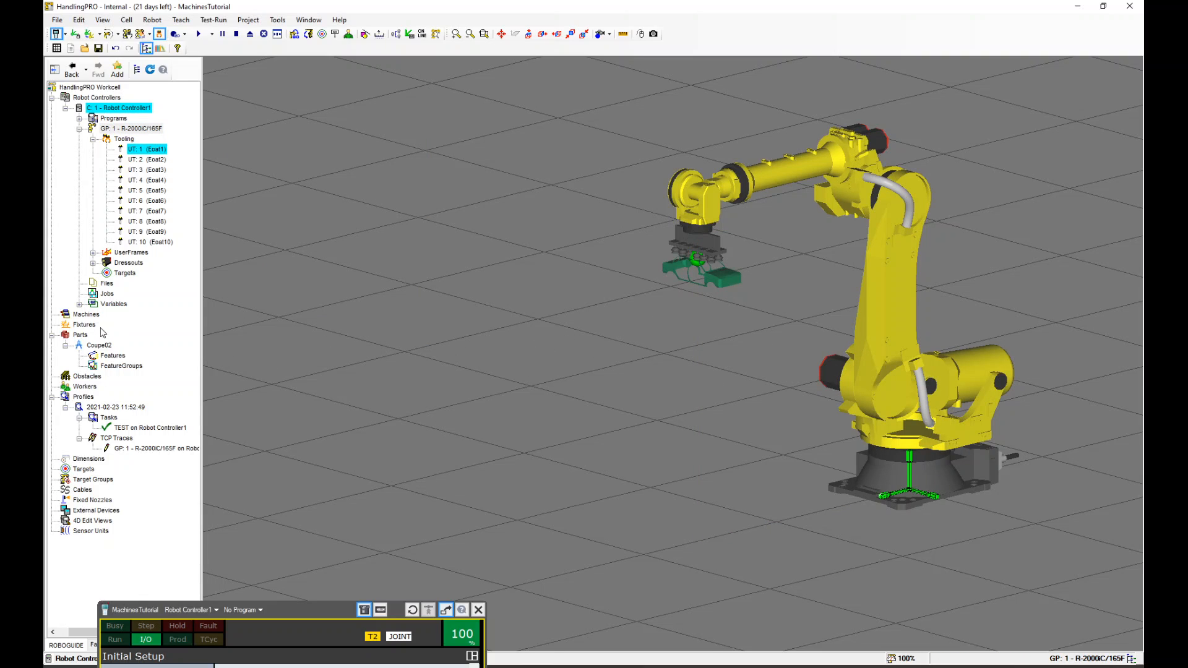
left_click(81, 325)
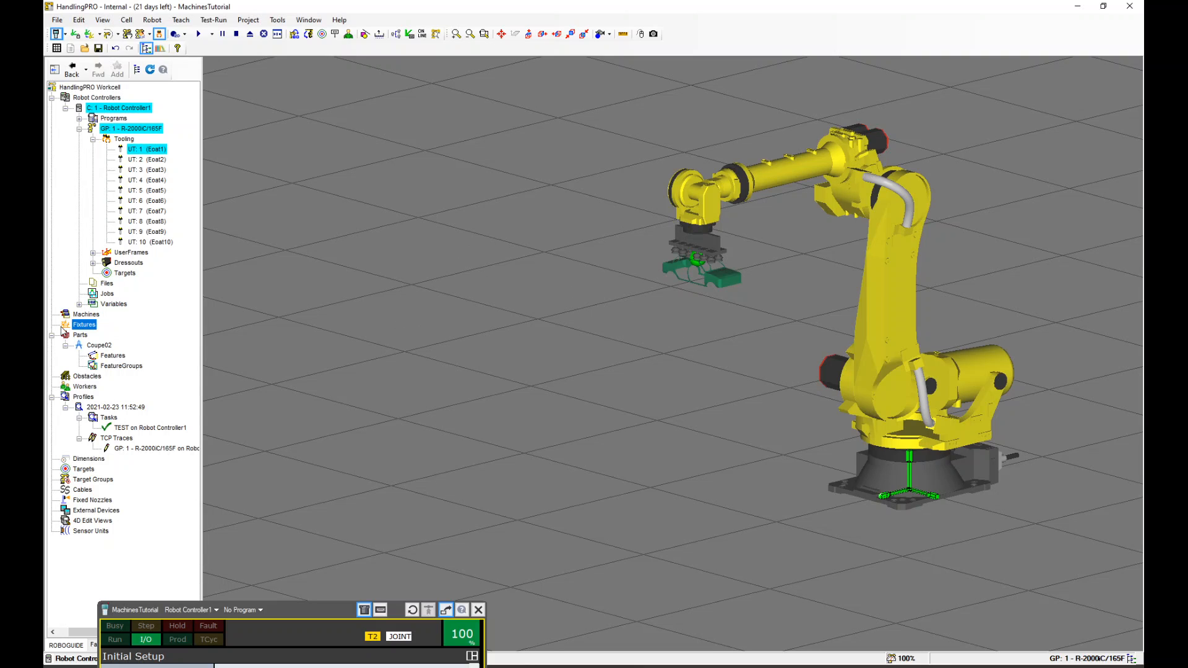
left_click(79, 335)
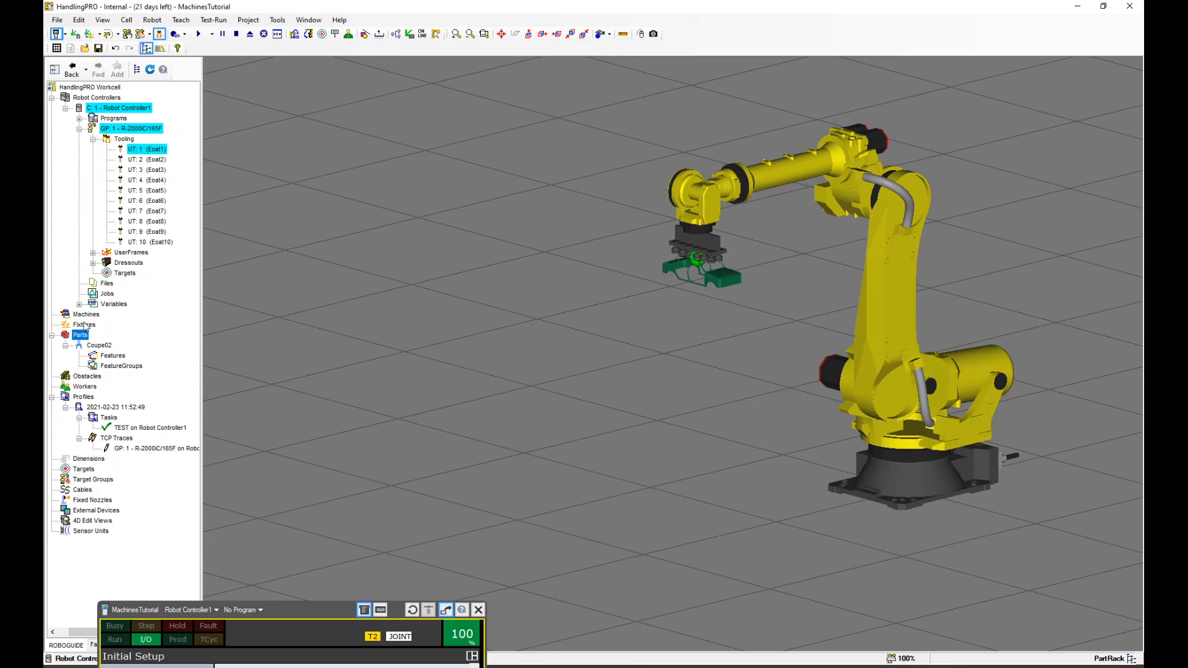
left_click(84, 326)
left_click(94, 316)
Add the cnvyr conveyor from the Fixtures conveyor folder of the CAD library as a new machine
right_click(90, 320)
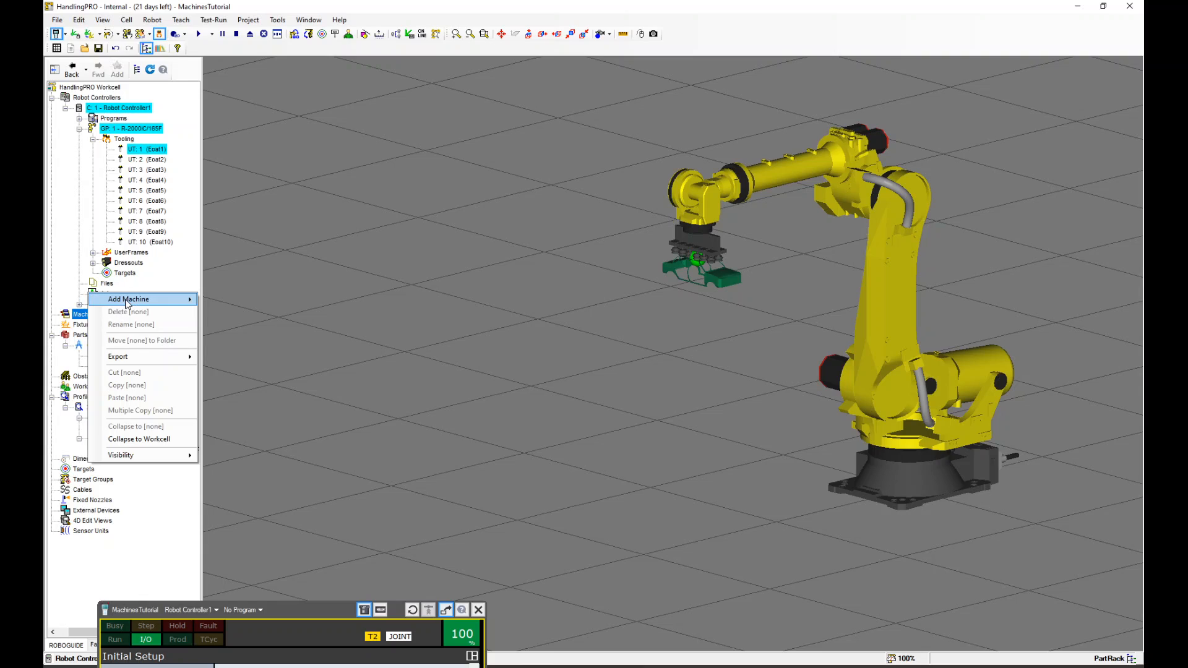
mouse_move(128, 302)
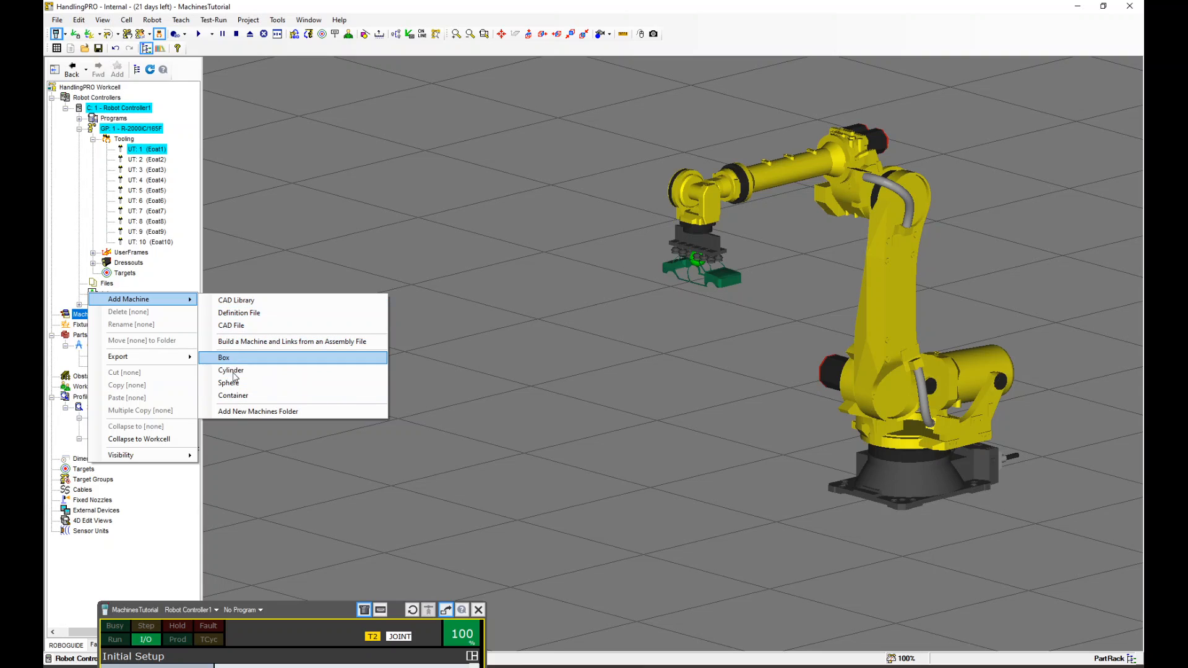
left_click(262, 305)
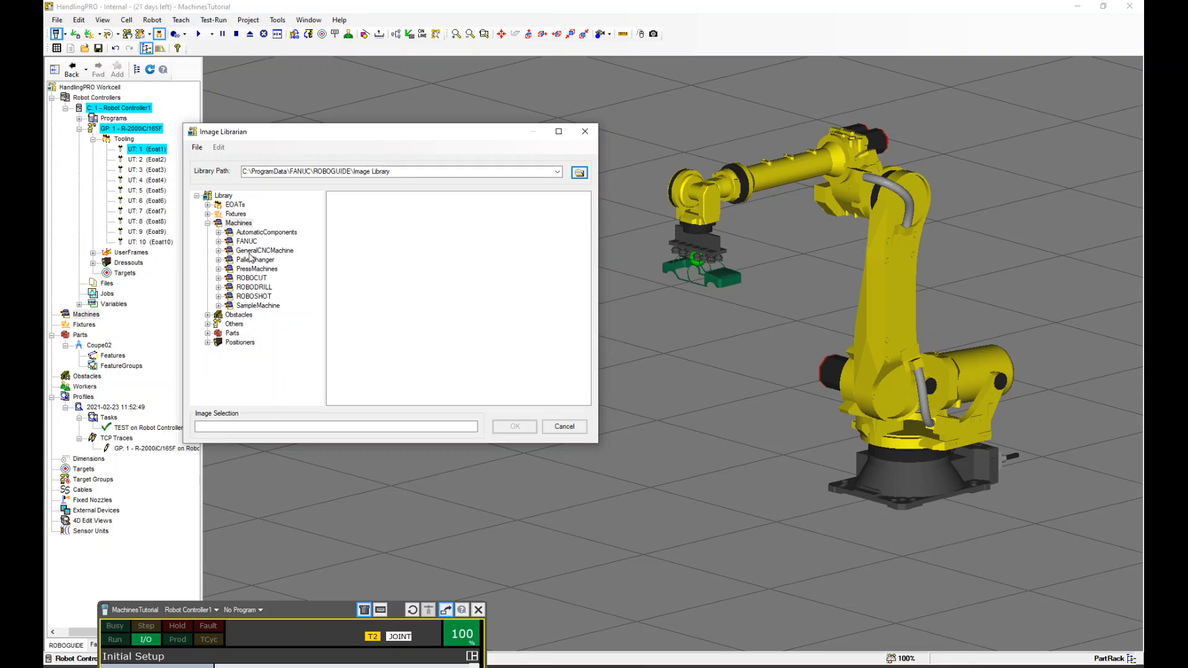
double_click(254, 251)
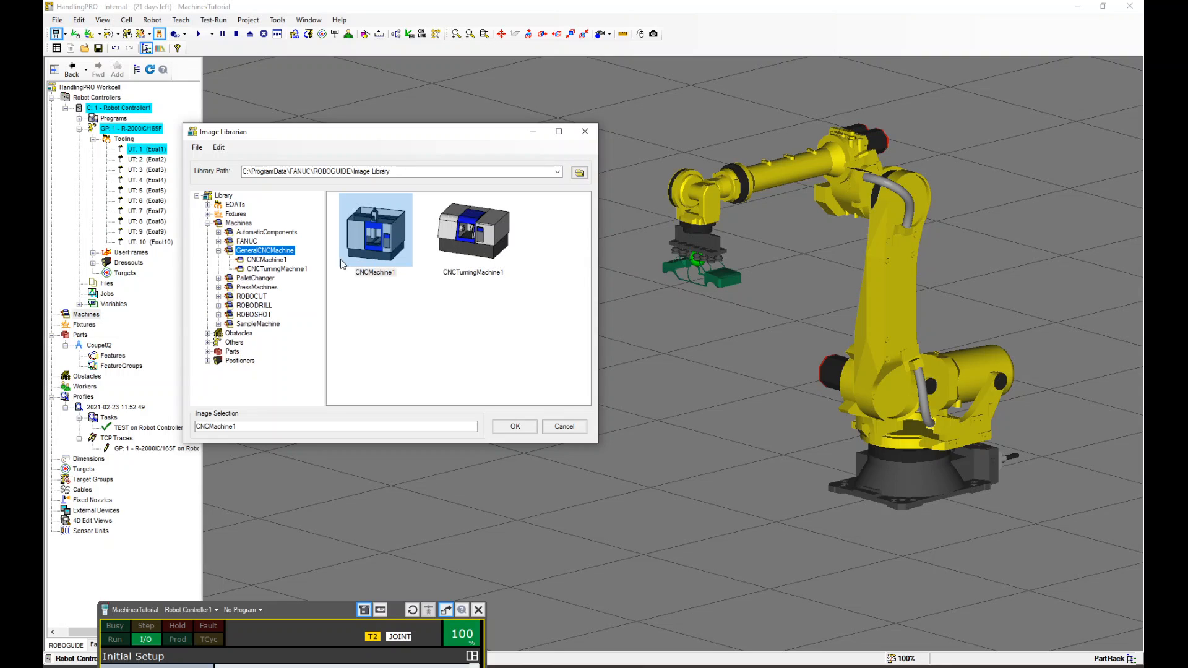
left_click(218, 241)
double_click(255, 270)
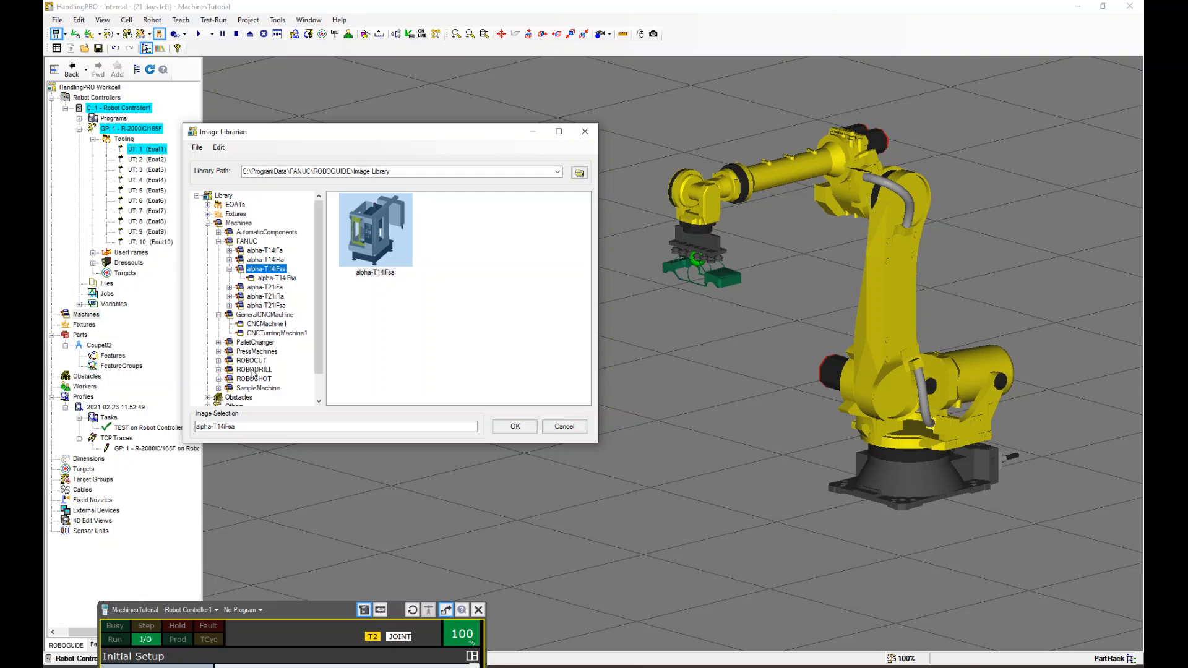
left_click(207, 224)
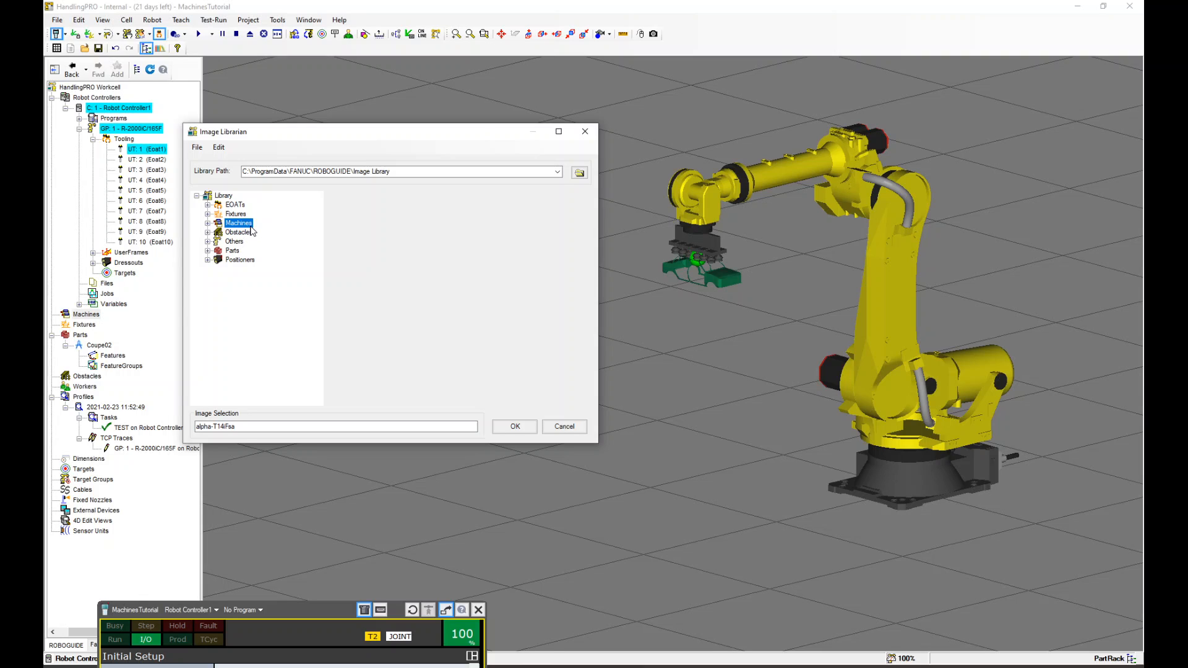
left_click(225, 216)
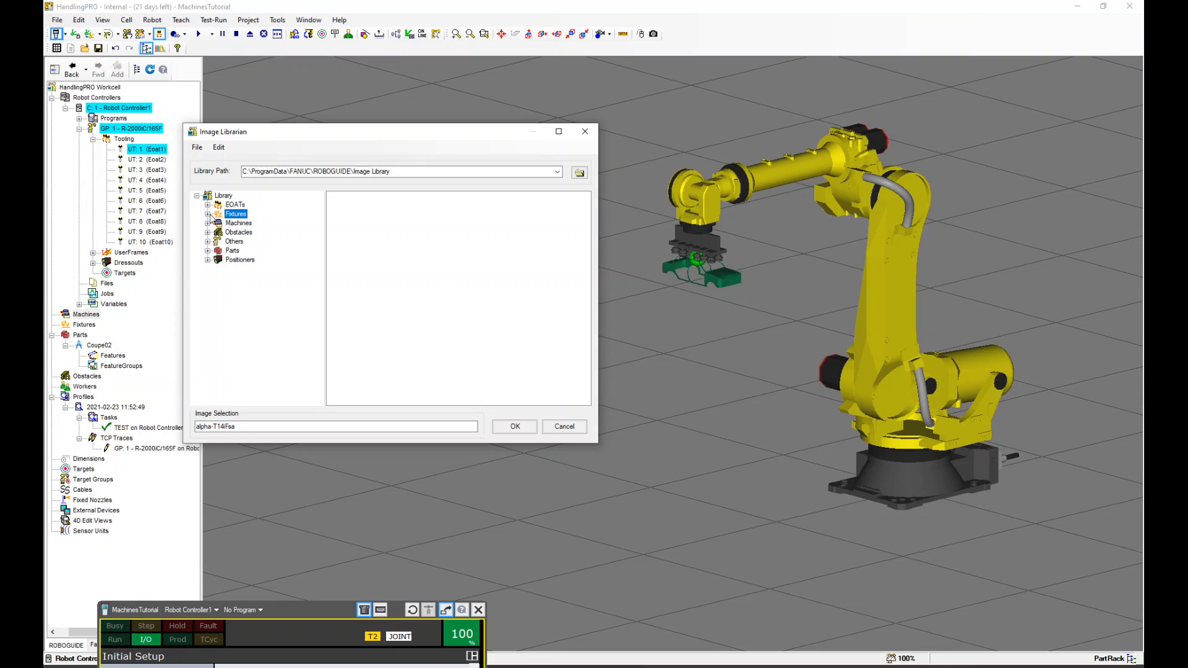
left_click(208, 214)
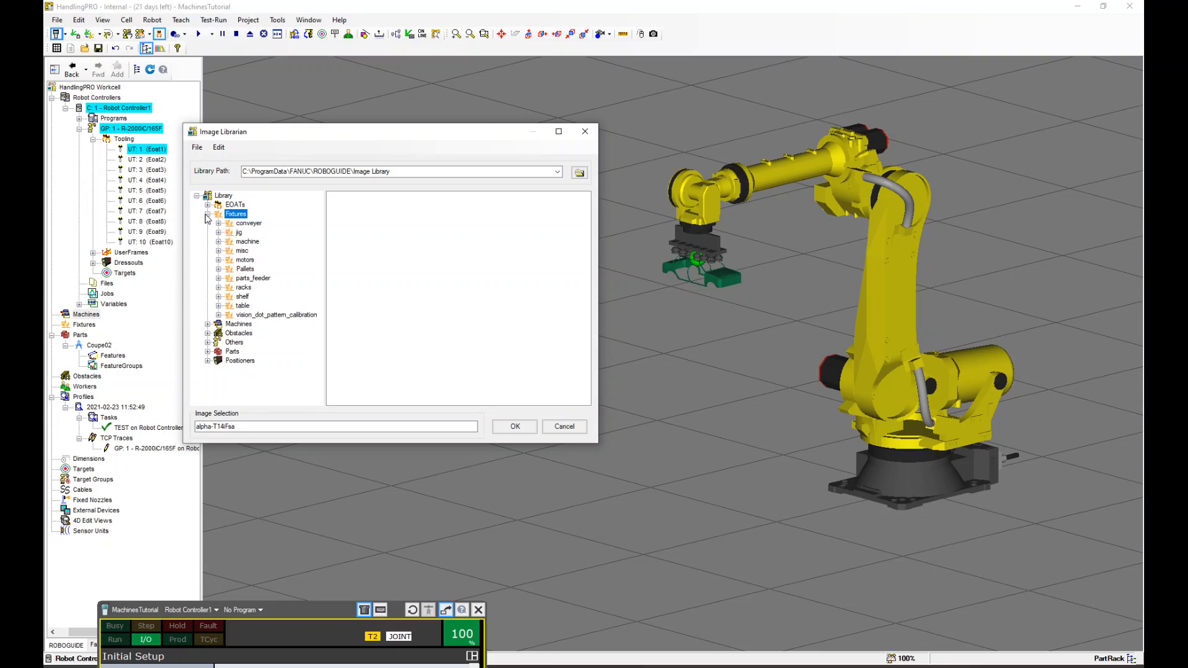
double_click(247, 223)
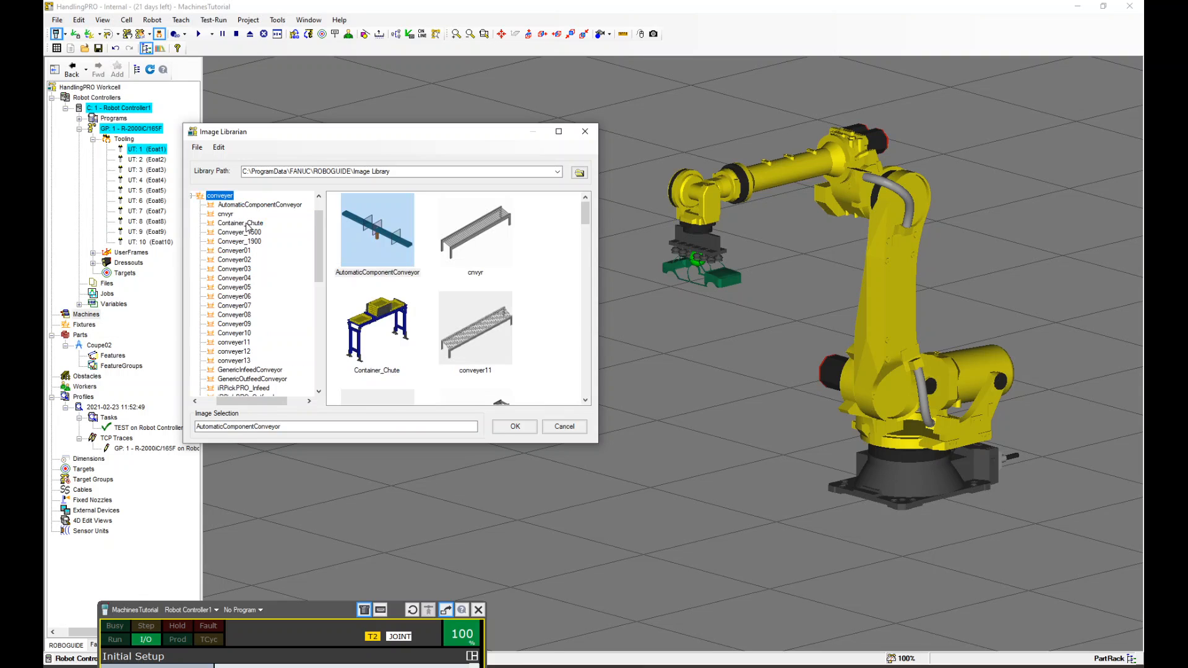
left_click(489, 233)
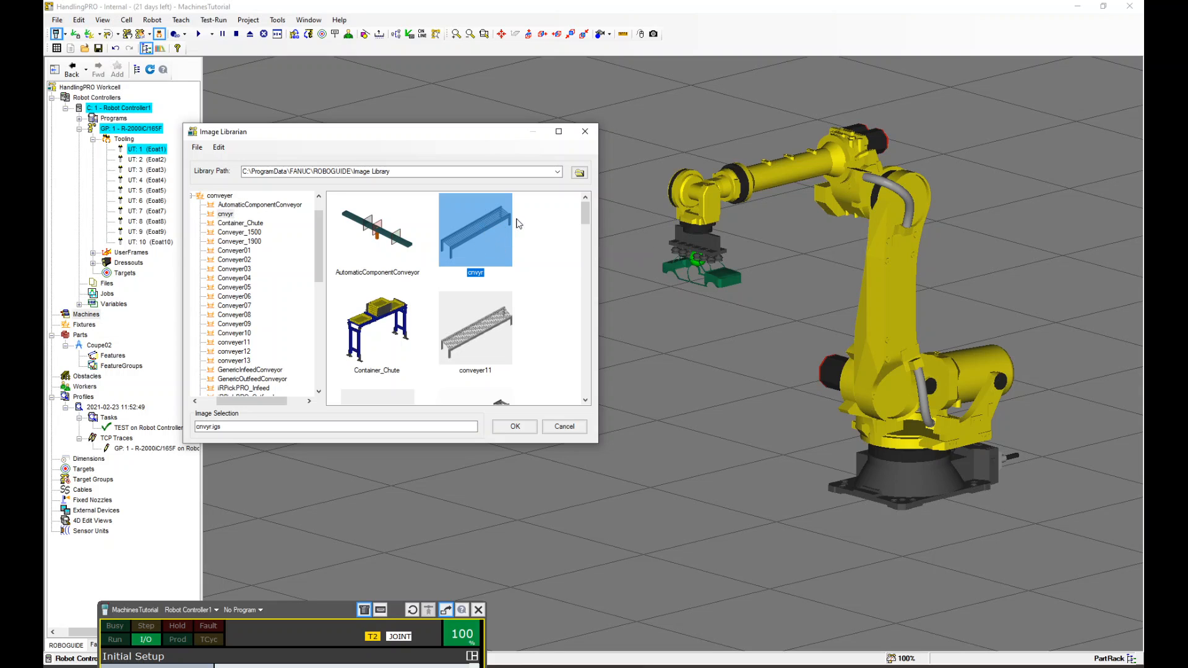
left_click(523, 428)
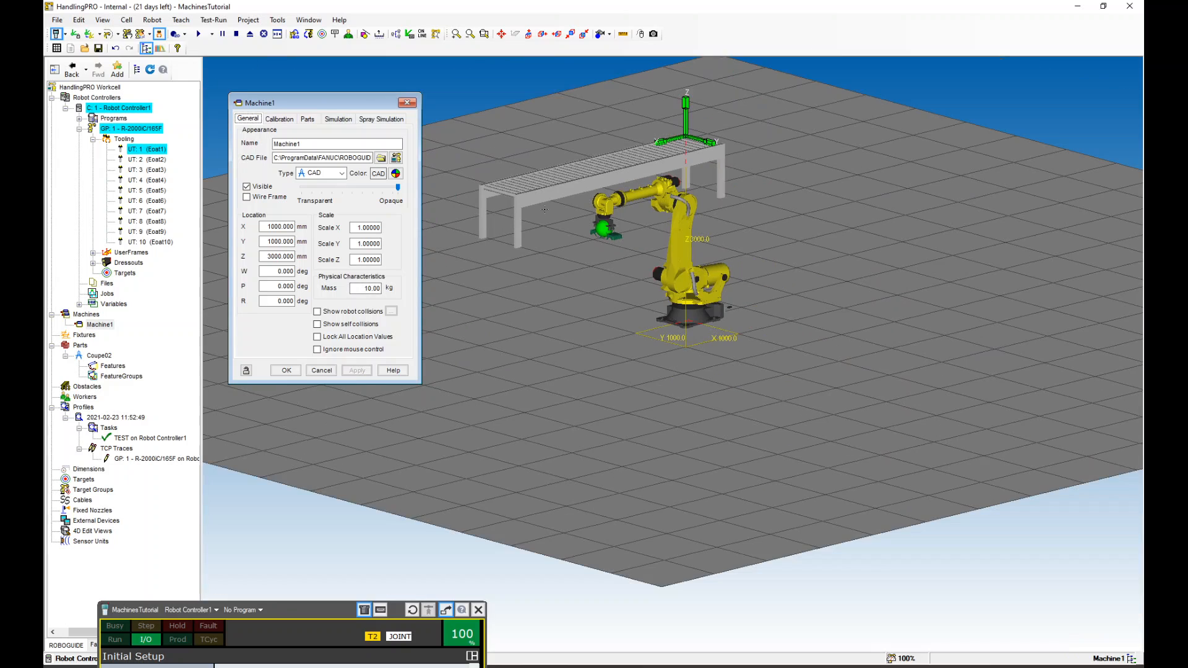
Lower the conveyor to about 735 mm height and rotate it to R 90 deg, then apply
right_click_drag(781, 184, 715, 179)
left_click_drag(715, 128, 735, 287)
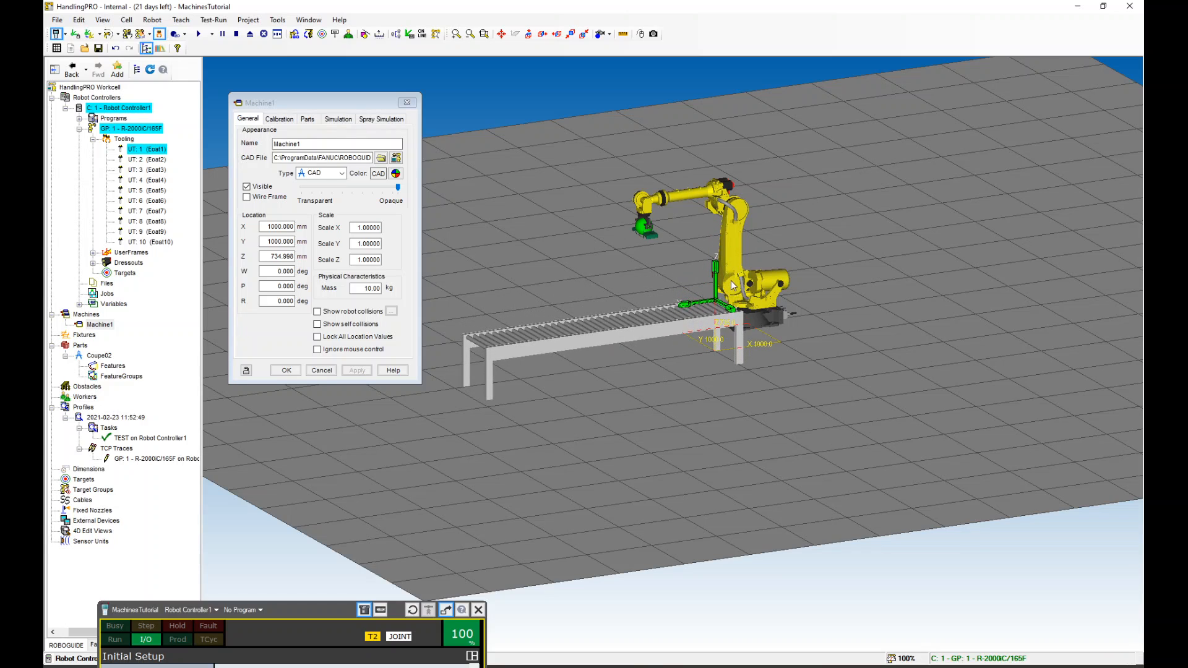
left_click(528, 34)
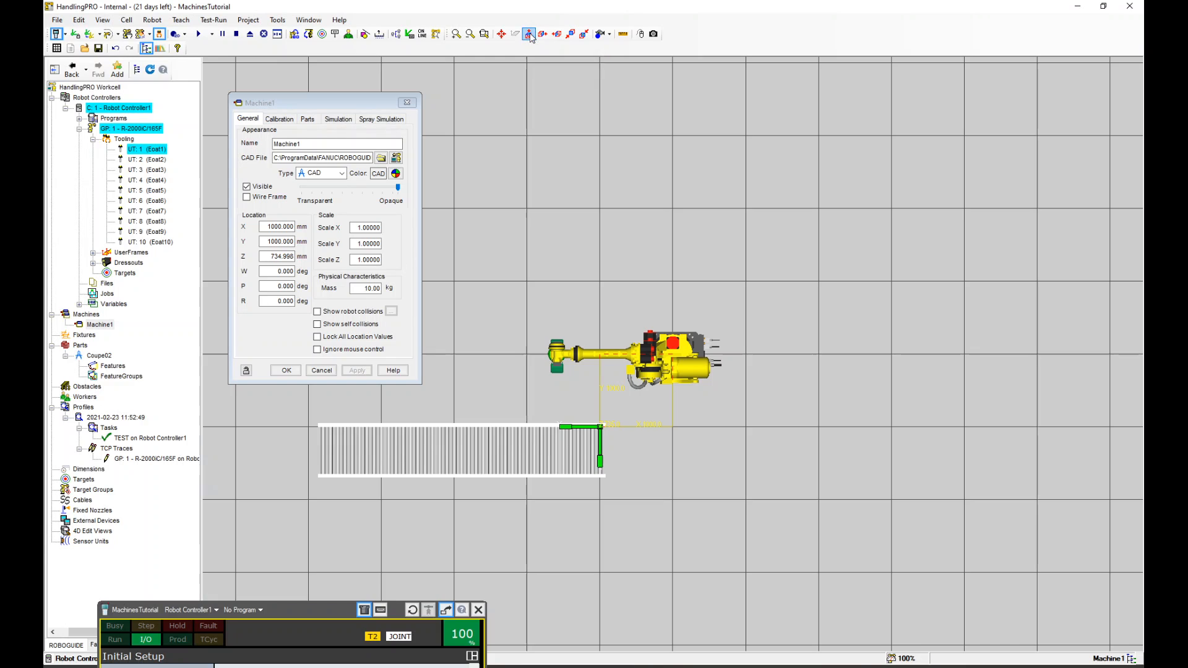
left_click_drag(600, 442, 603, 216)
double_click(278, 302)
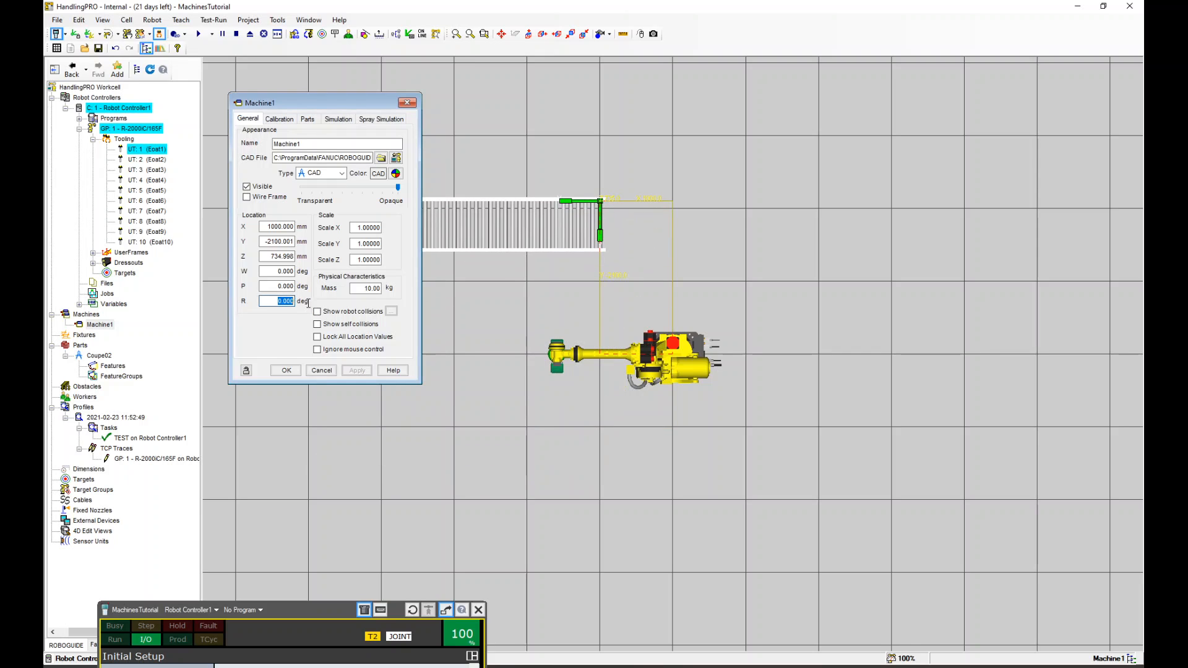
type("90")
left_click(357, 371)
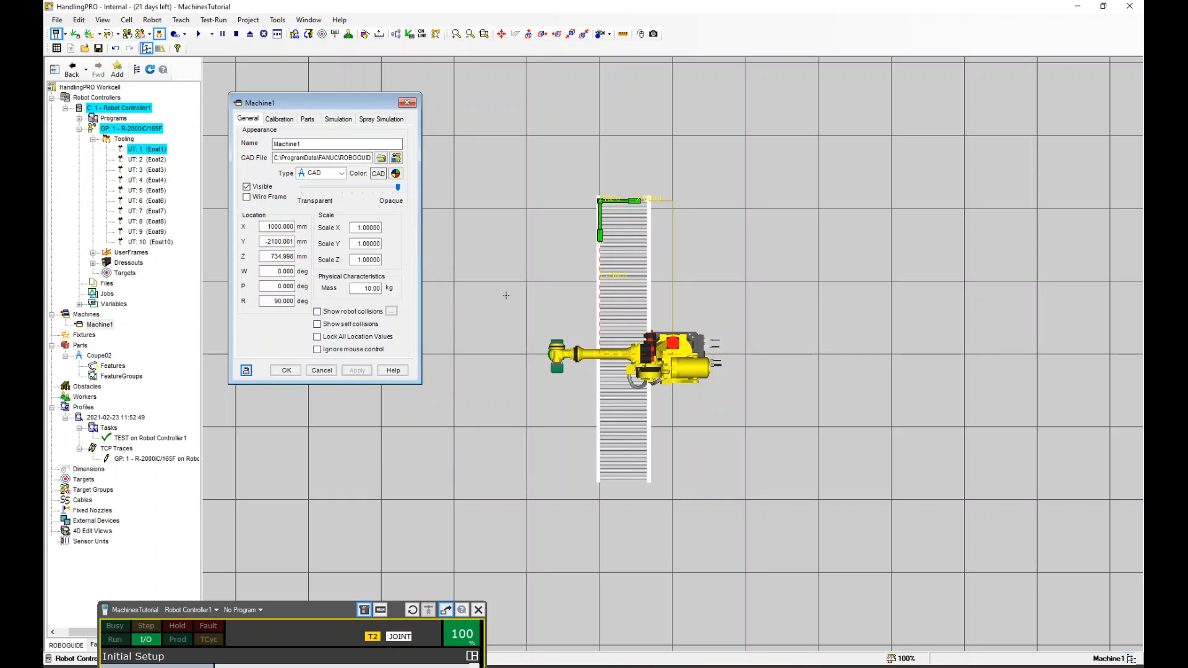
Move the conveyor beside the robot to about X 1504 mm and Y -4154 mm
left_click_drag(598, 214, 606, 101)
middle_click_drag(741, 222, 727, 334)
left_click_drag(598, 195, 544, 180)
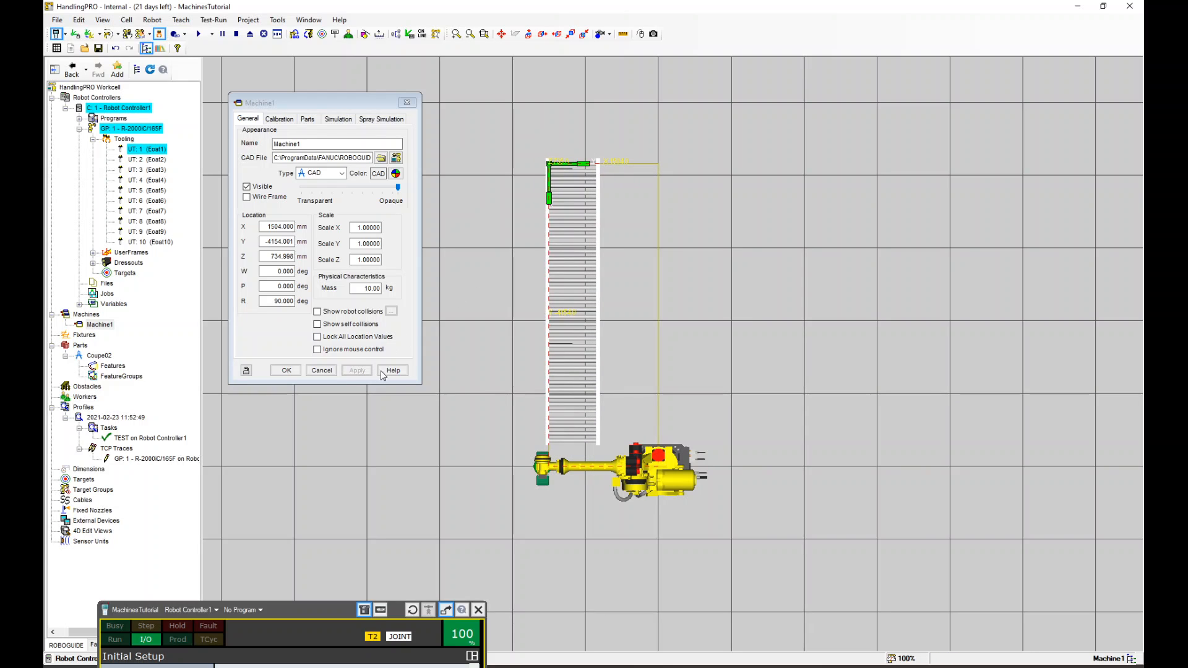
right_click_drag(504, 473, 620, 338)
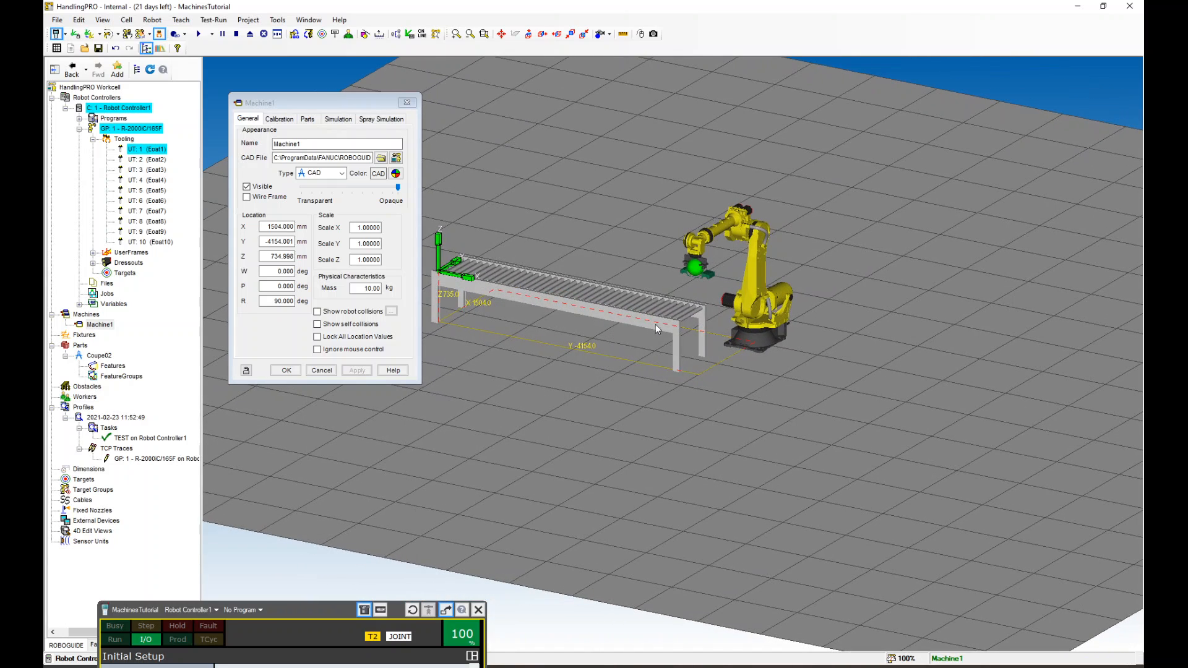
Rename the conveyor machine to InfeedConveyor, apply, and close its properties
left_click(307, 106)
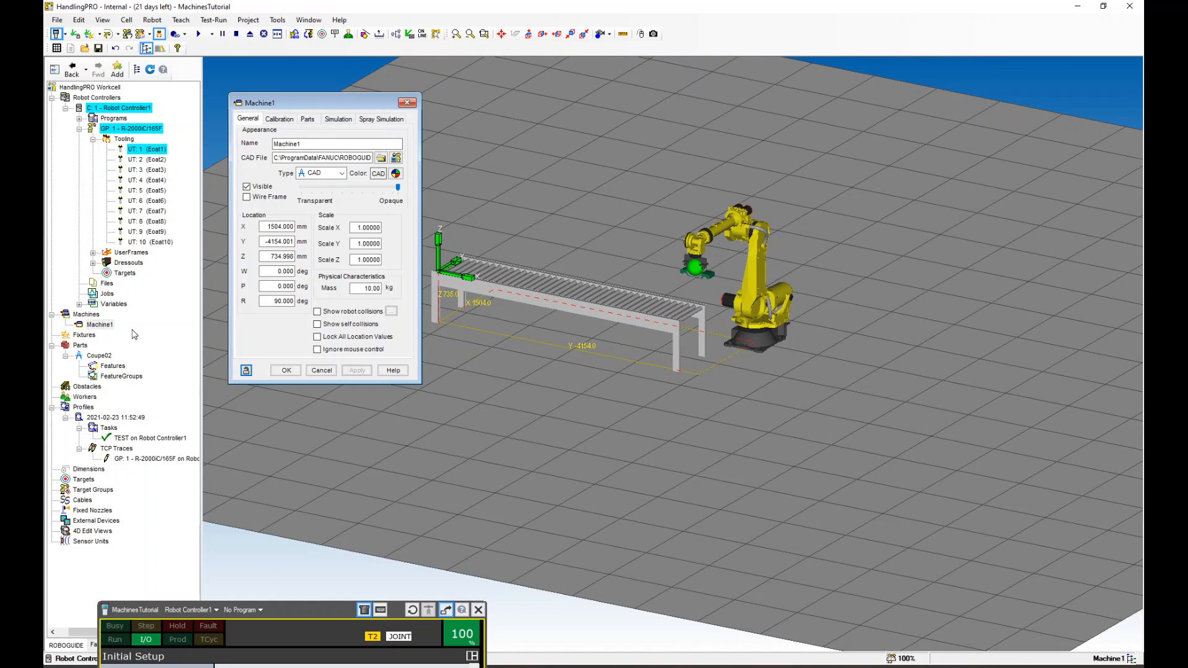
left_click_drag(314, 144, 237, 140)
key("BackSpace")
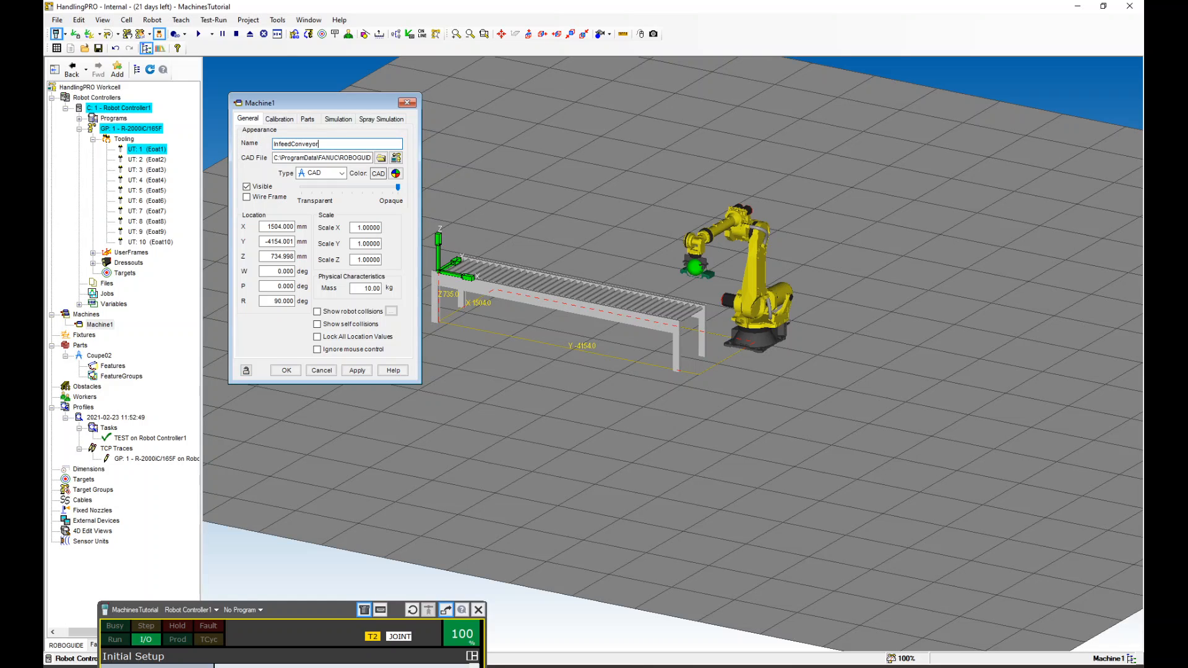
left_click(357, 370)
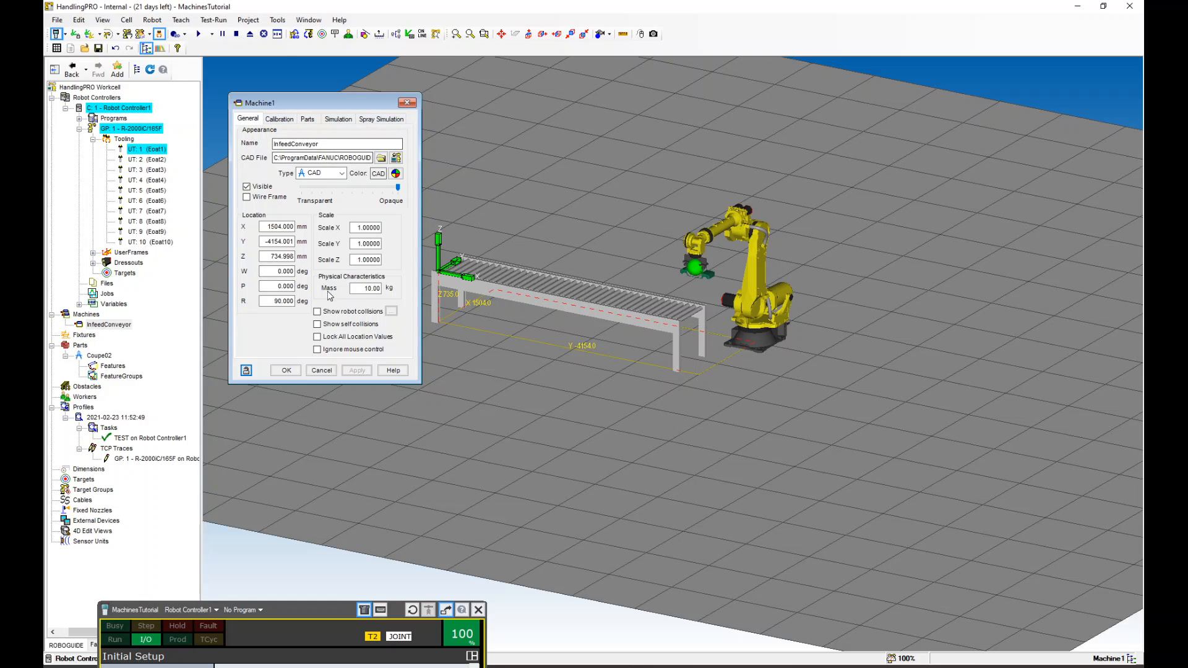
left_click(286, 370)
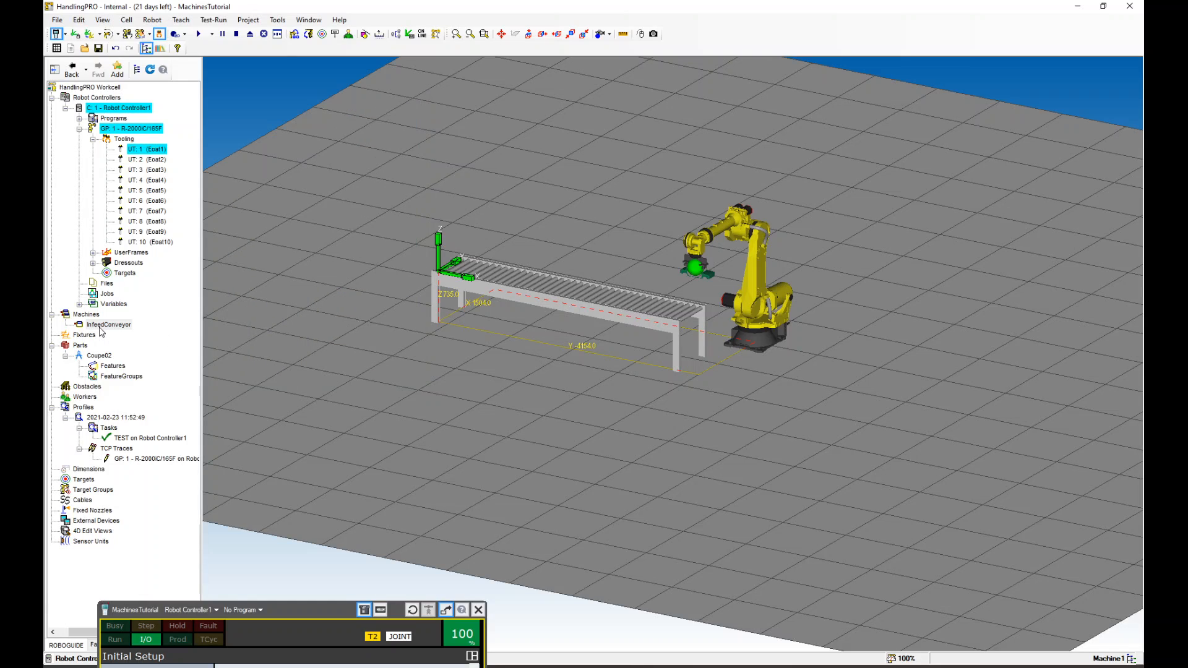
Add a link to InfeedConveyor from the CAD library Fixtures Pallets folder, choosing Wooden Pallet _1300x1300x135
left_click(89, 325)
right_click(81, 326)
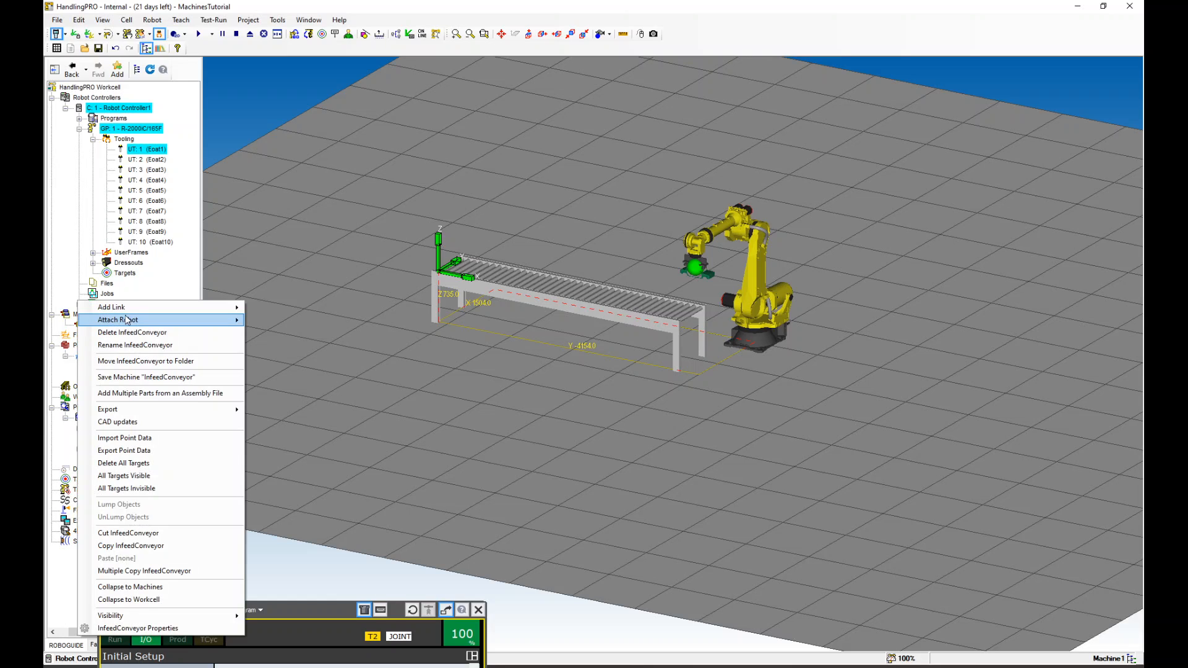
mouse_move(139, 310)
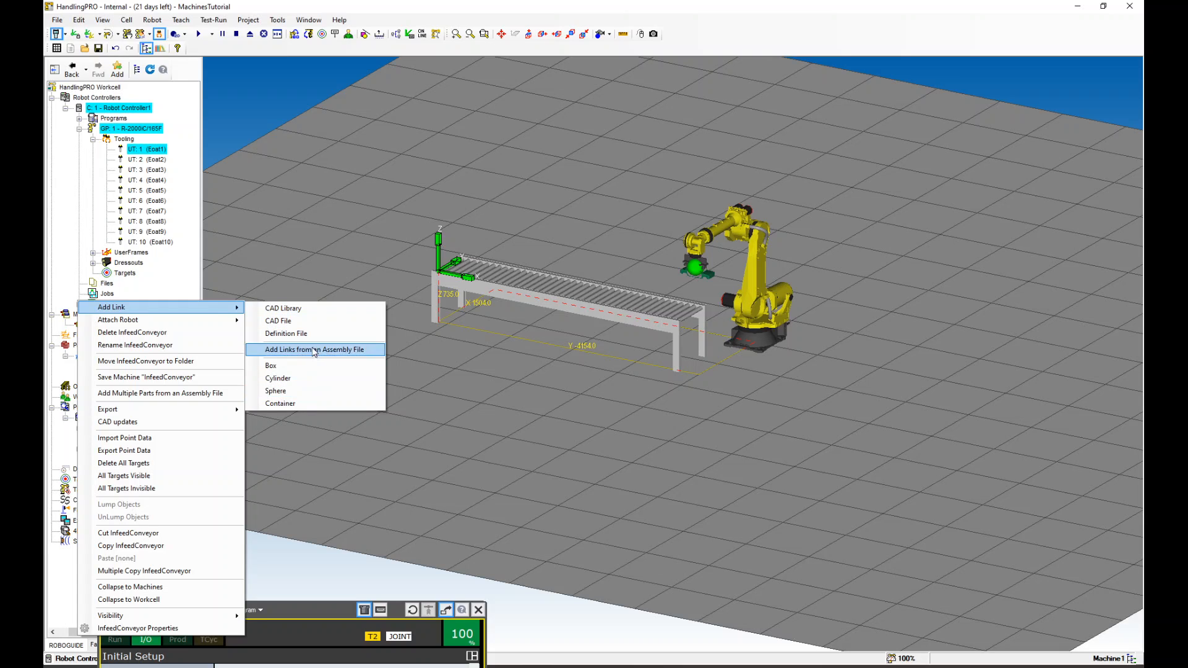
left_click(296, 309)
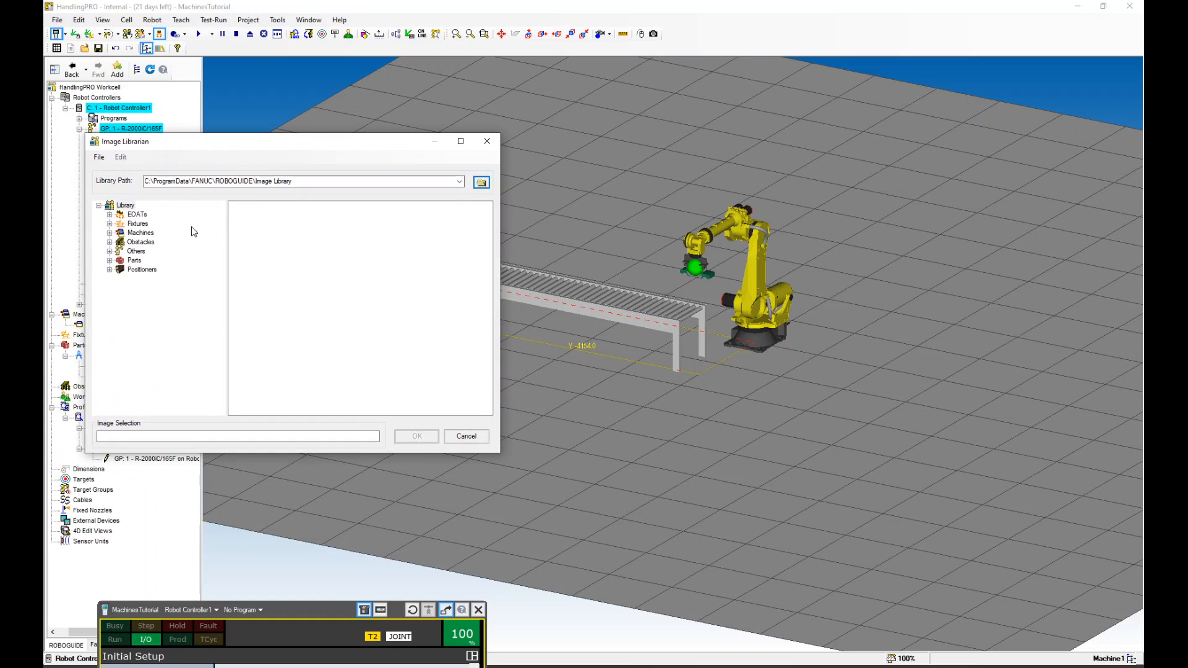
left_click(109, 224)
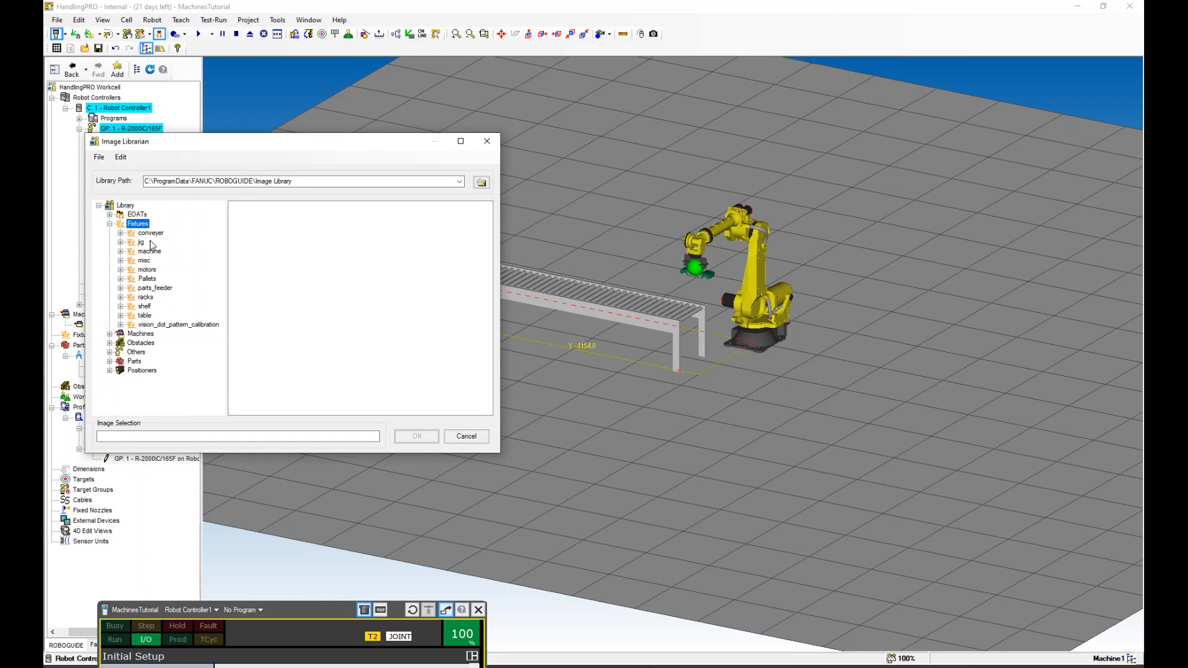
double_click(147, 279)
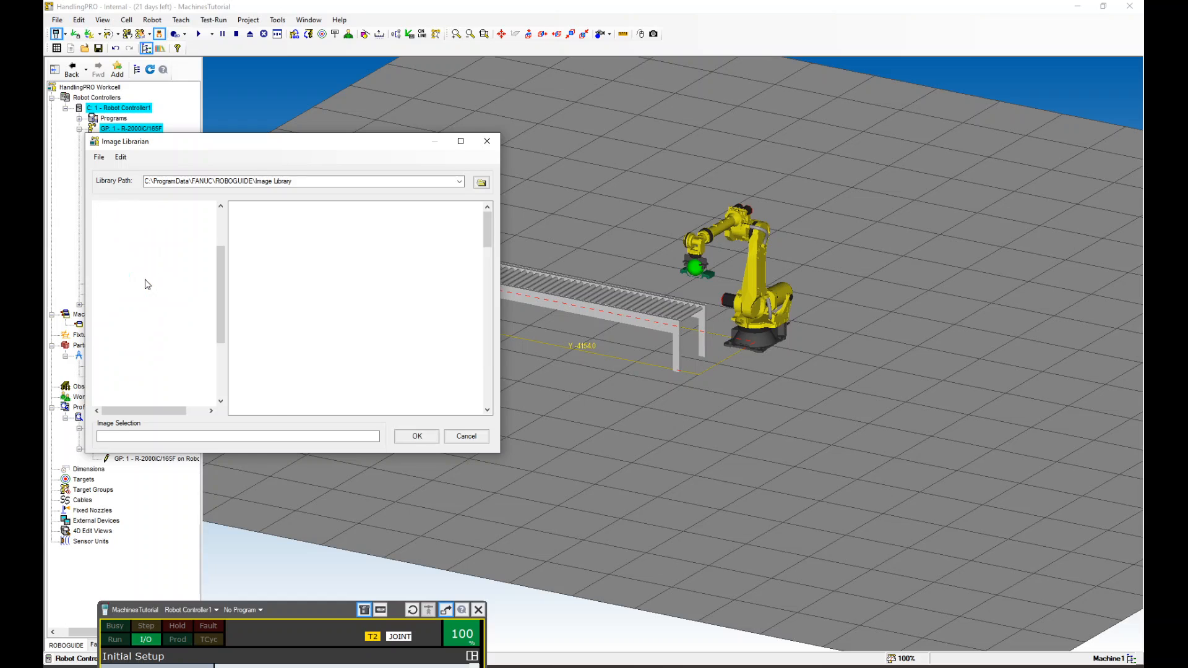
left_click_drag(486, 229, 488, 386)
left_click(377, 276)
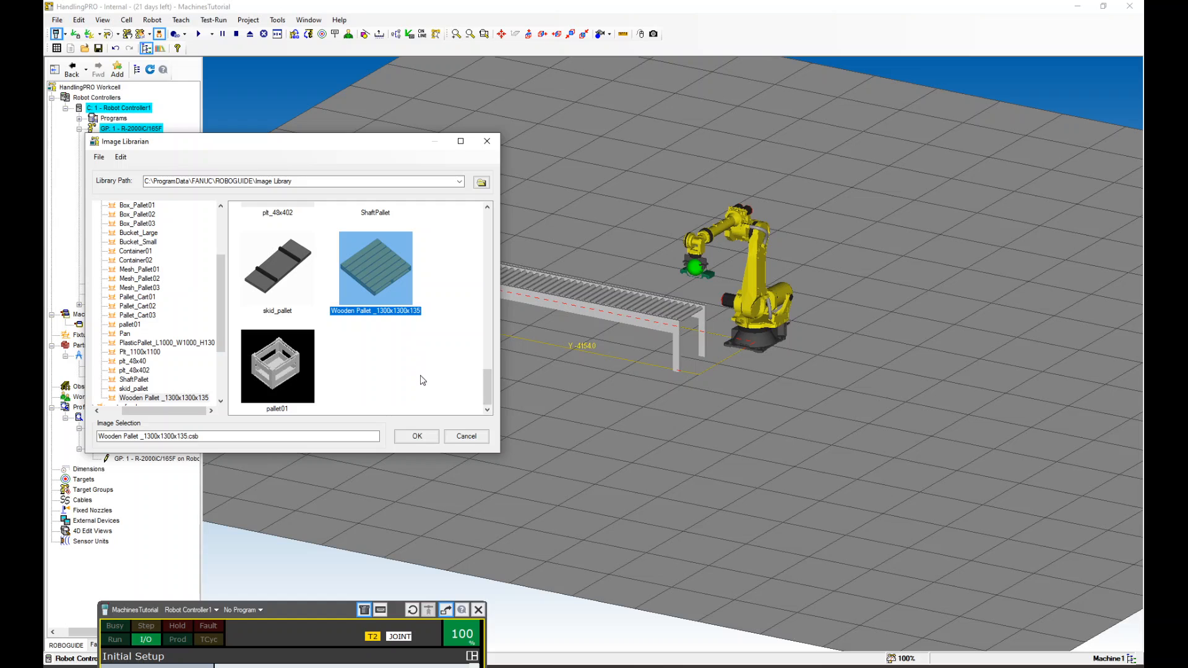
left_click(411, 436)
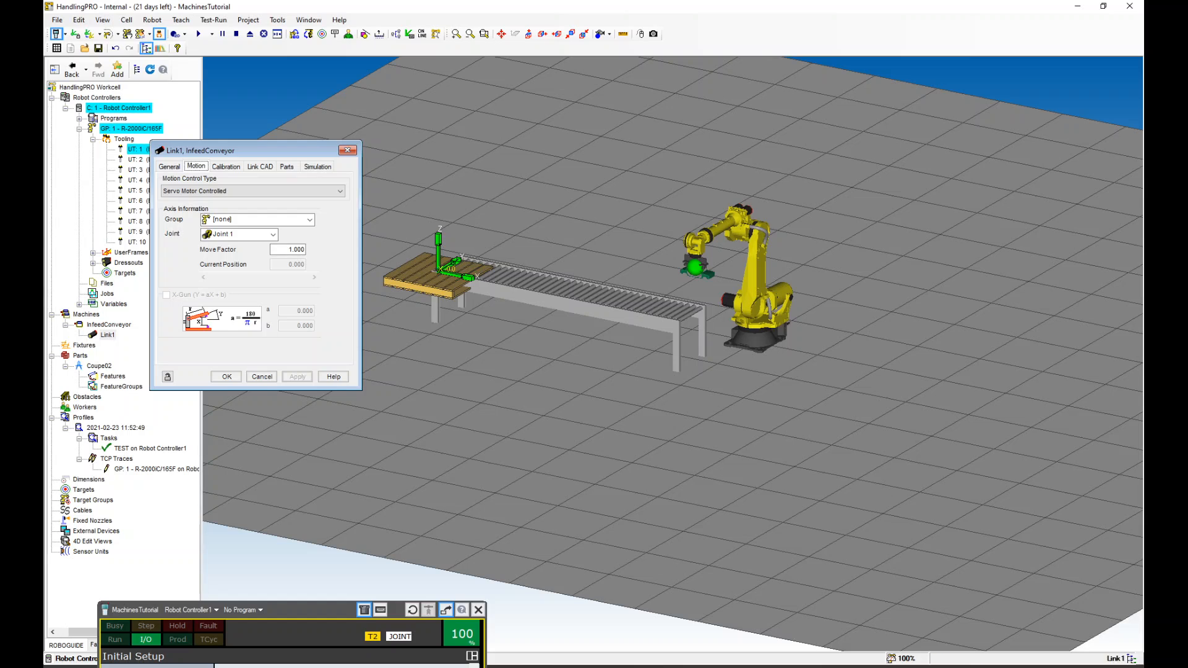
Rename the new link to Pallet and apply
scroll(408, 271, "up", 4)
middle_click_drag(601, 231, 739, 243)
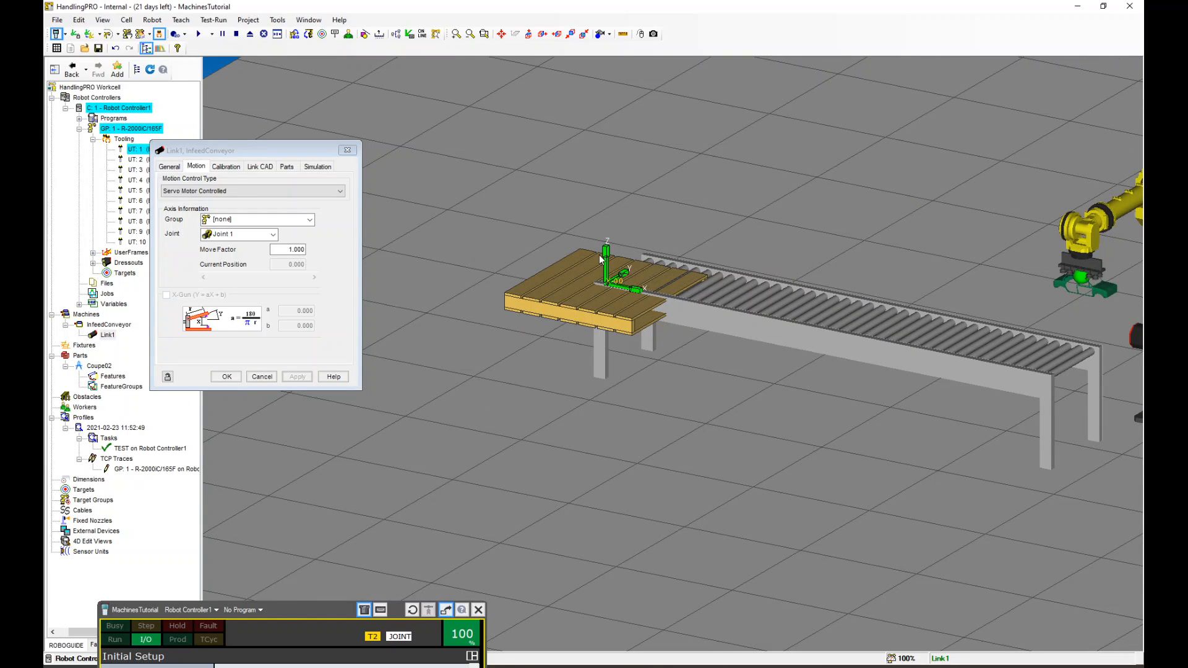
left_click(169, 167)
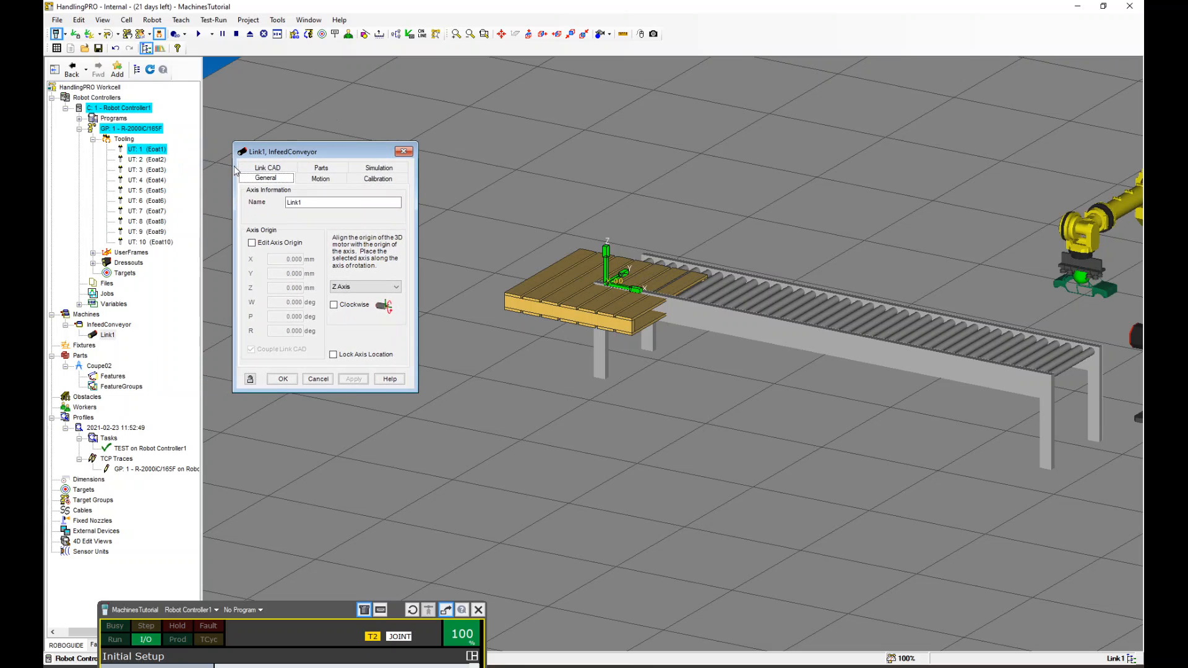
key("Tab")
type("Pa")
left_click(363, 380)
Enable Edit Axis Origin for the Pallet link and raise its motor origin to about Z 490 mm
double_click(100, 326)
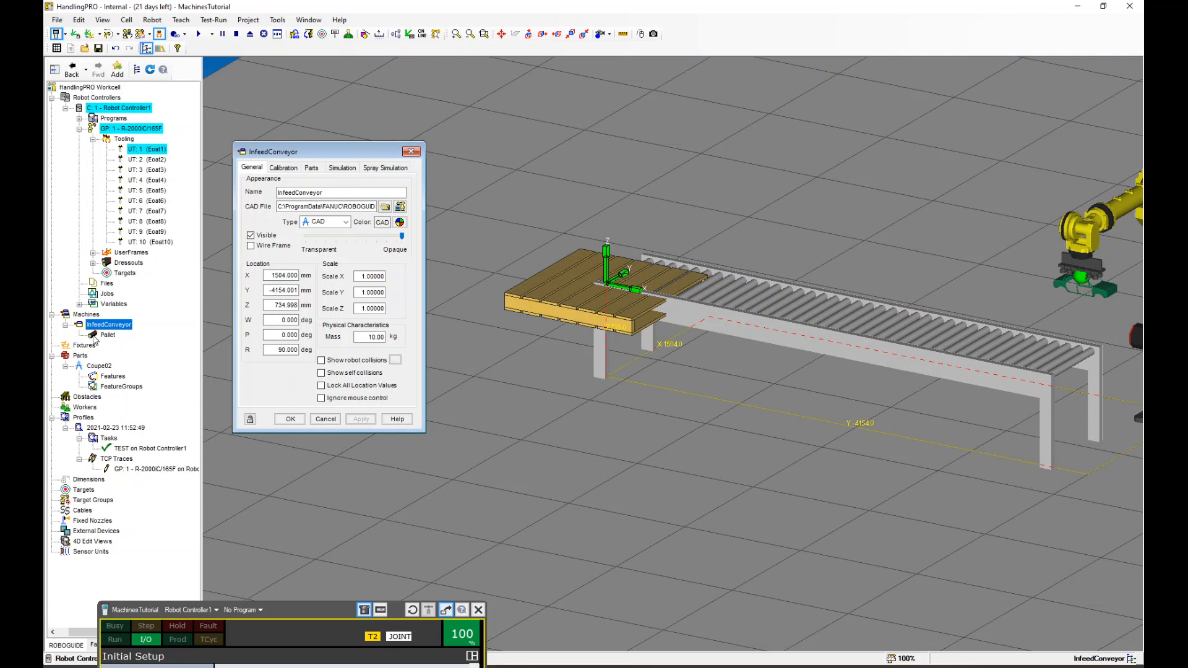
double_click(96, 337)
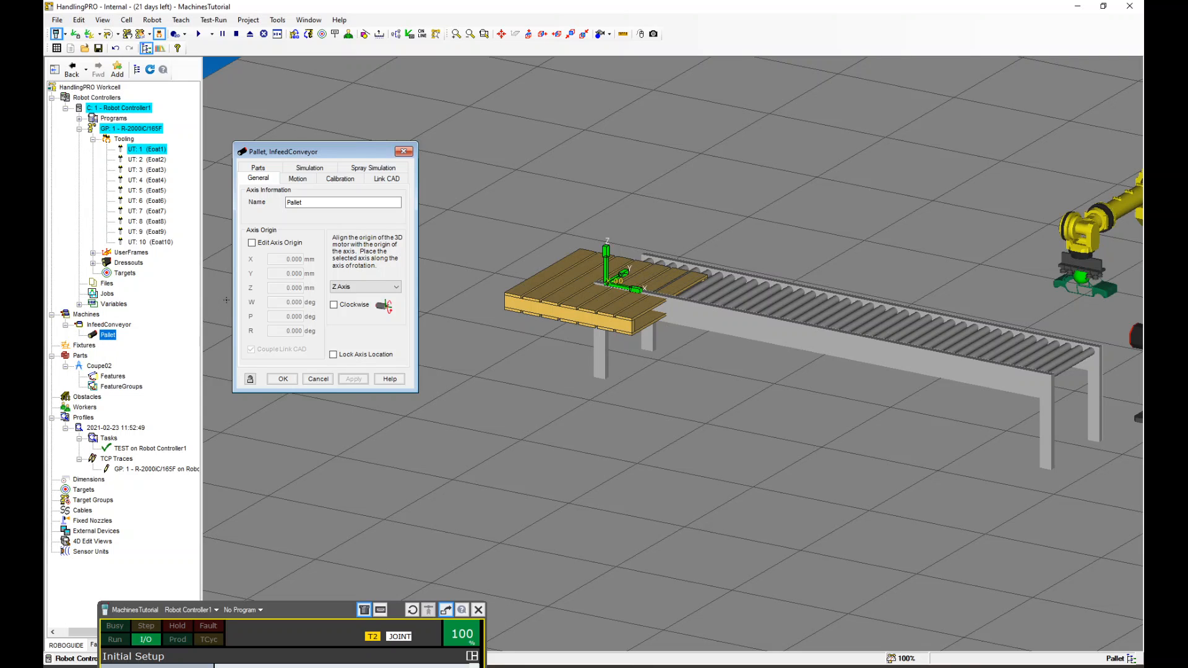
left_click(276, 245)
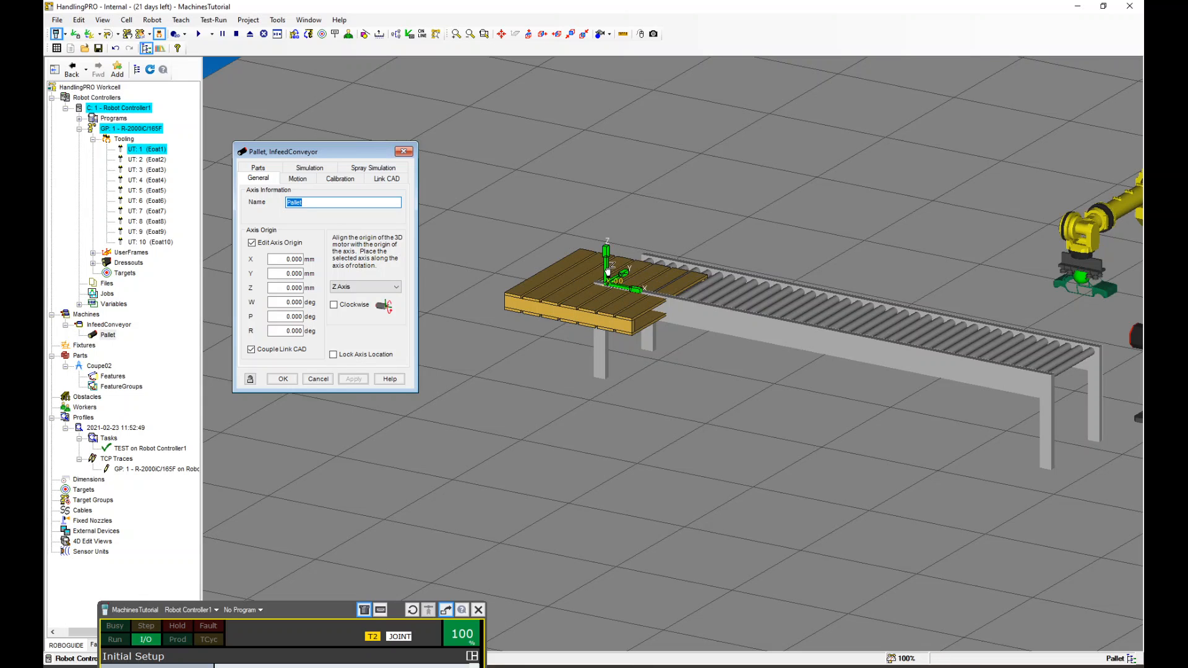
left_click_drag(607, 272, 608, 207)
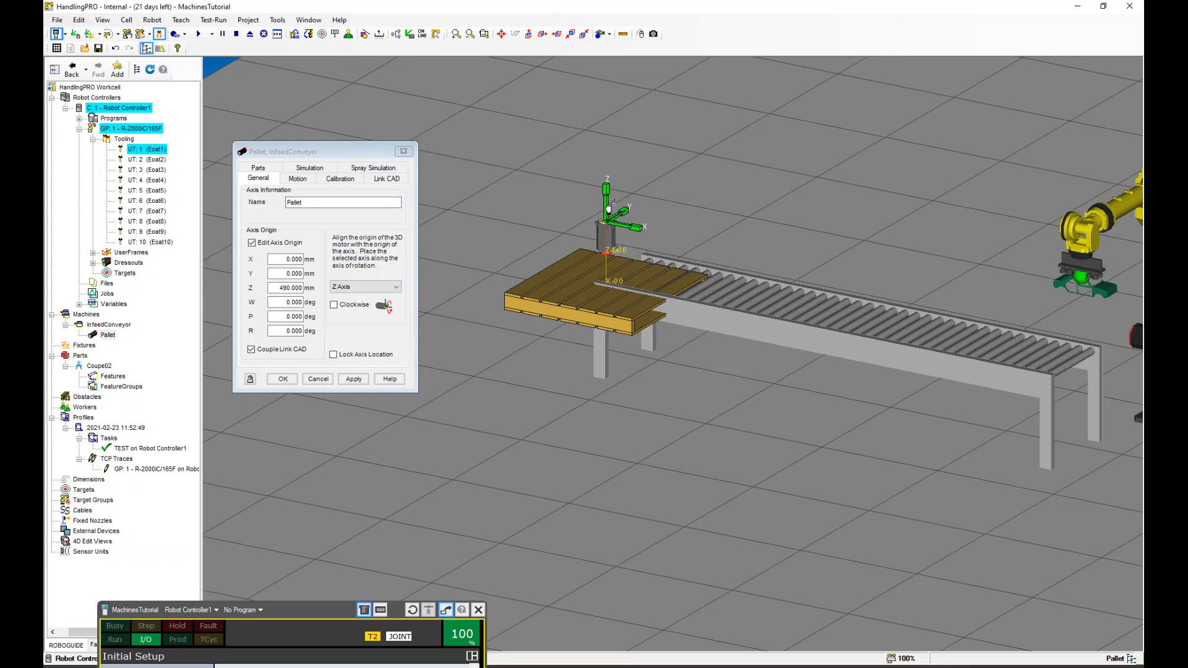
Set the rotation axis to Z Axis and rotate the pallet's axis origin to P 90 deg
scroll(617, 237, "up", 3)
middle_click_drag(617, 237, 724, 231)
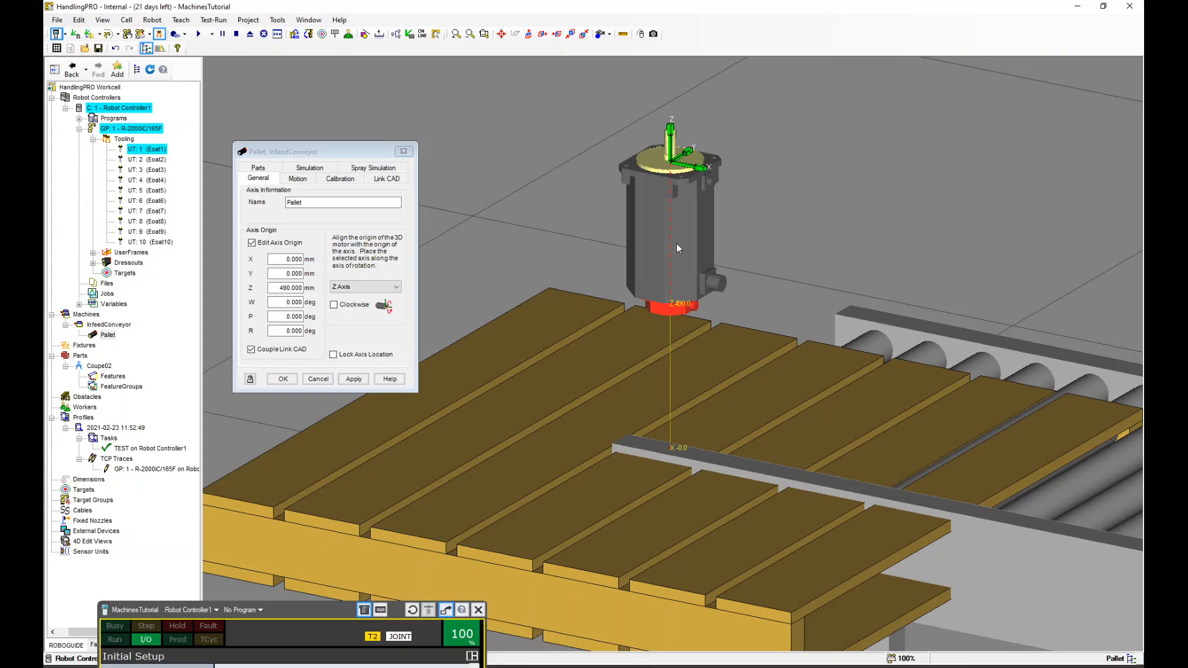
scroll(675, 235, "down", 3)
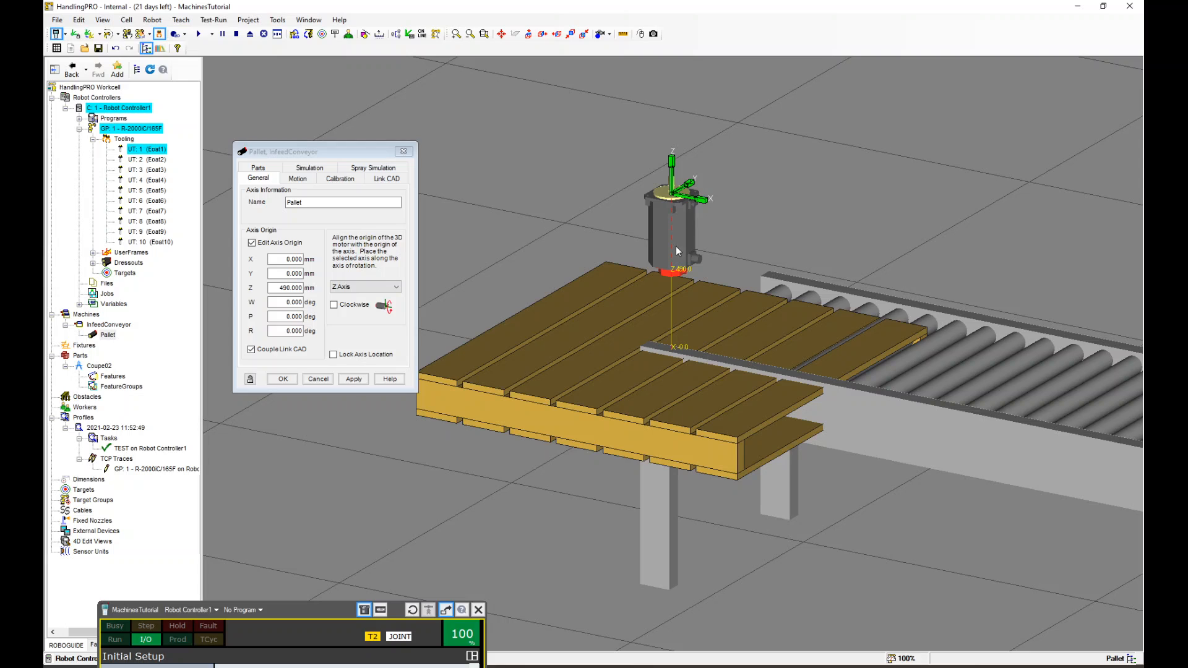
scroll(655, 246, "down", 2)
scroll(646, 256, "up", 5)
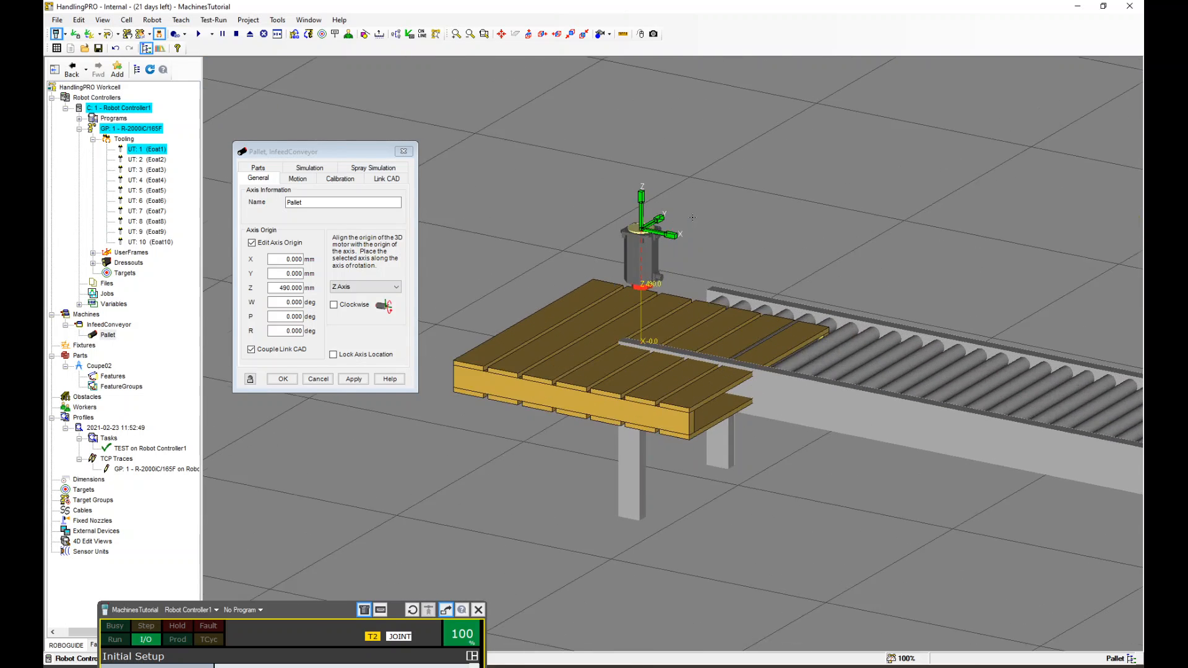
scroll(645, 254, "down", 3)
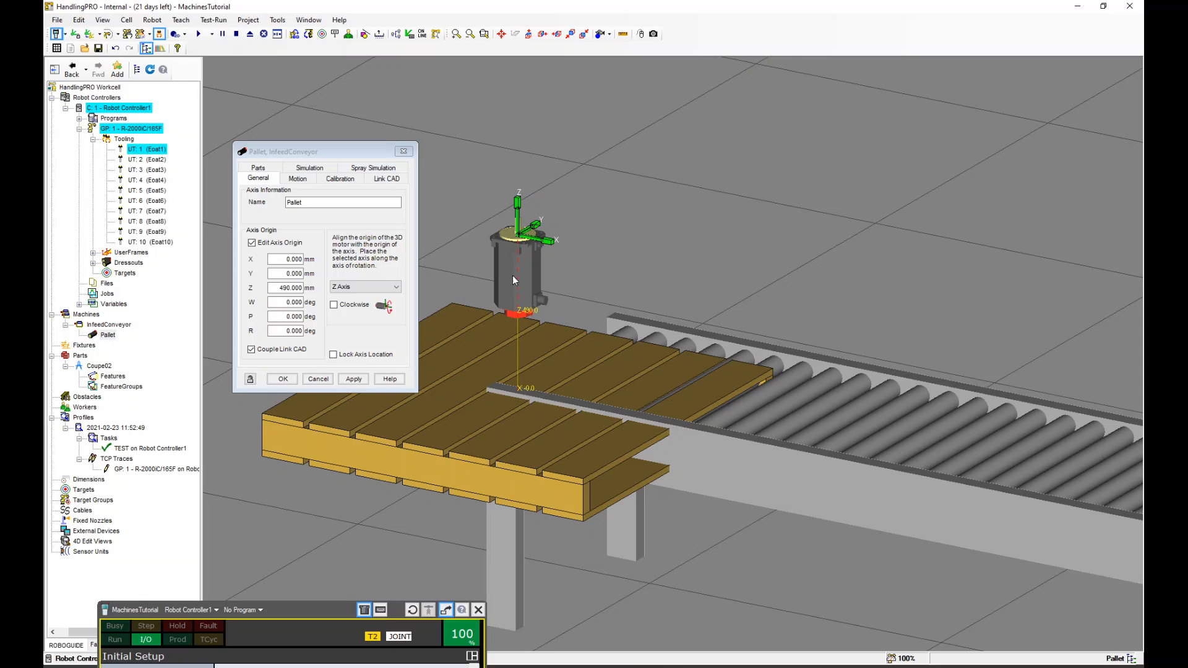
left_click(358, 287)
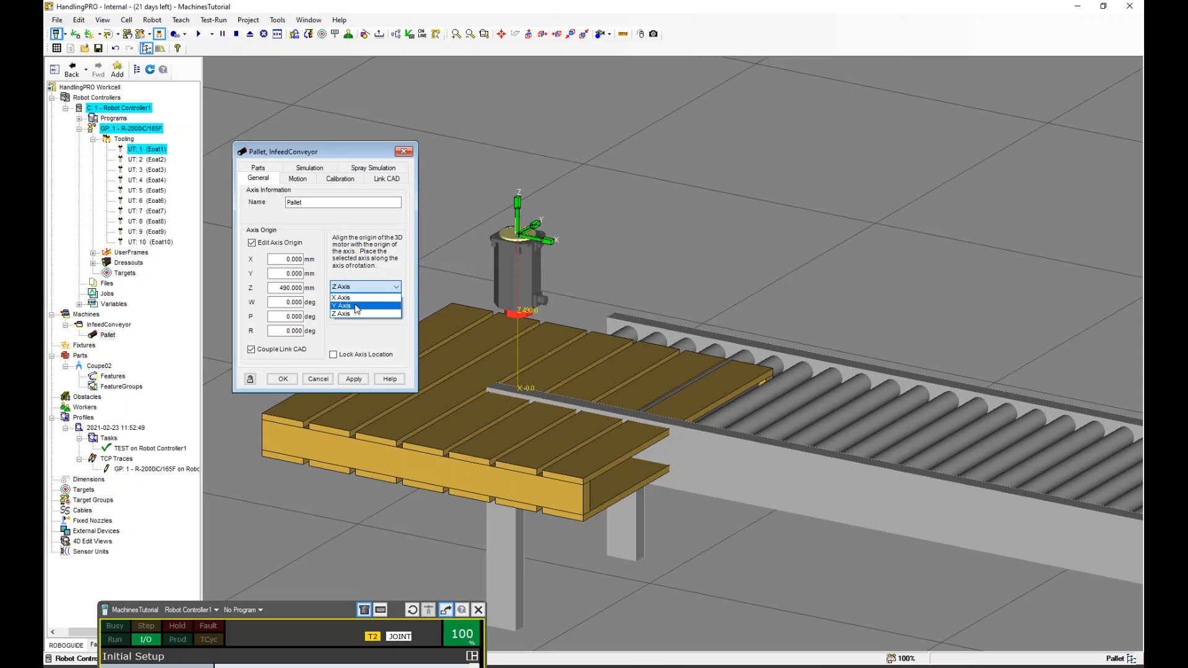
left_click(356, 314)
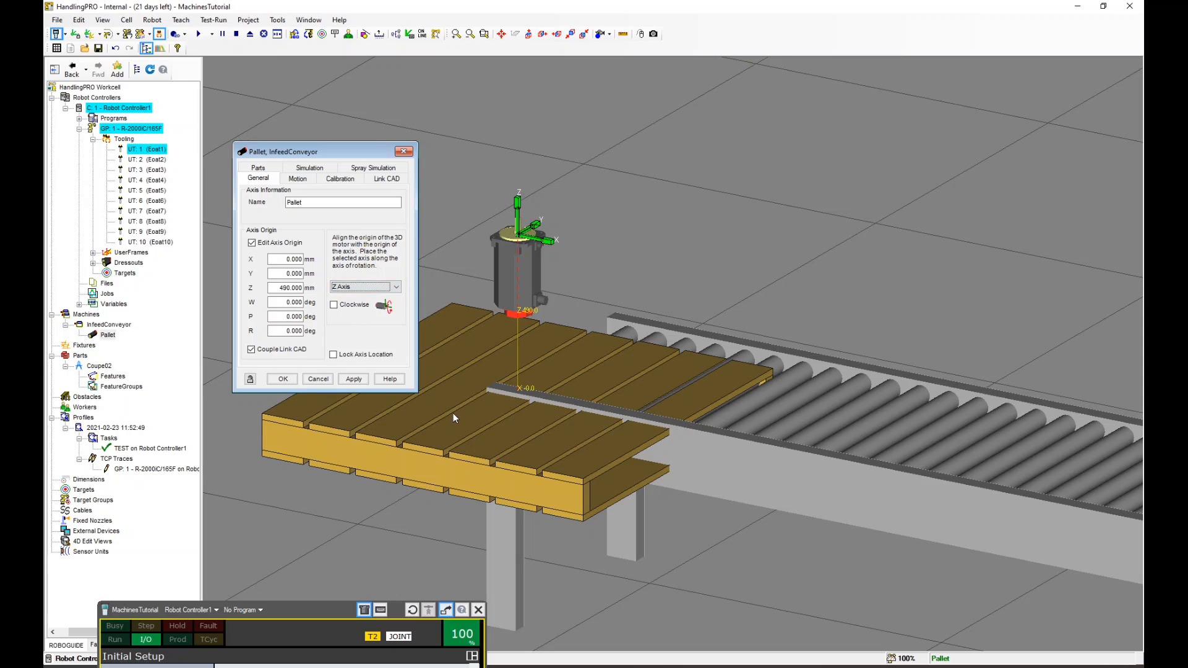
scroll(453, 413, "down", 5)
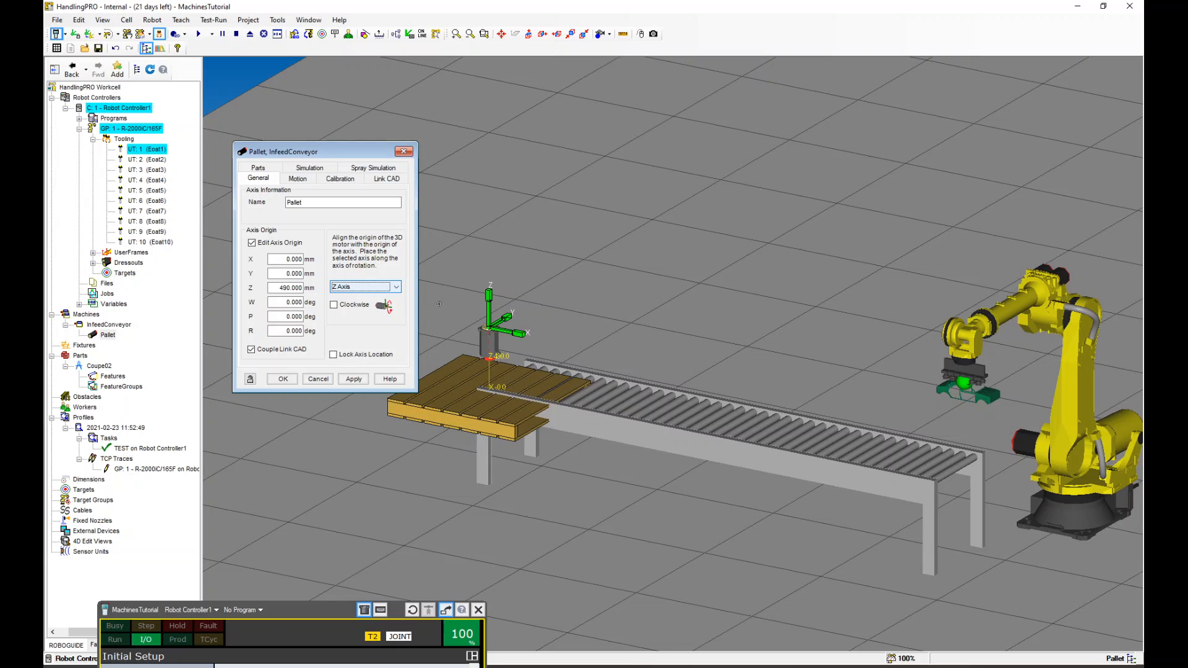
scroll(465, 367, "up", 2)
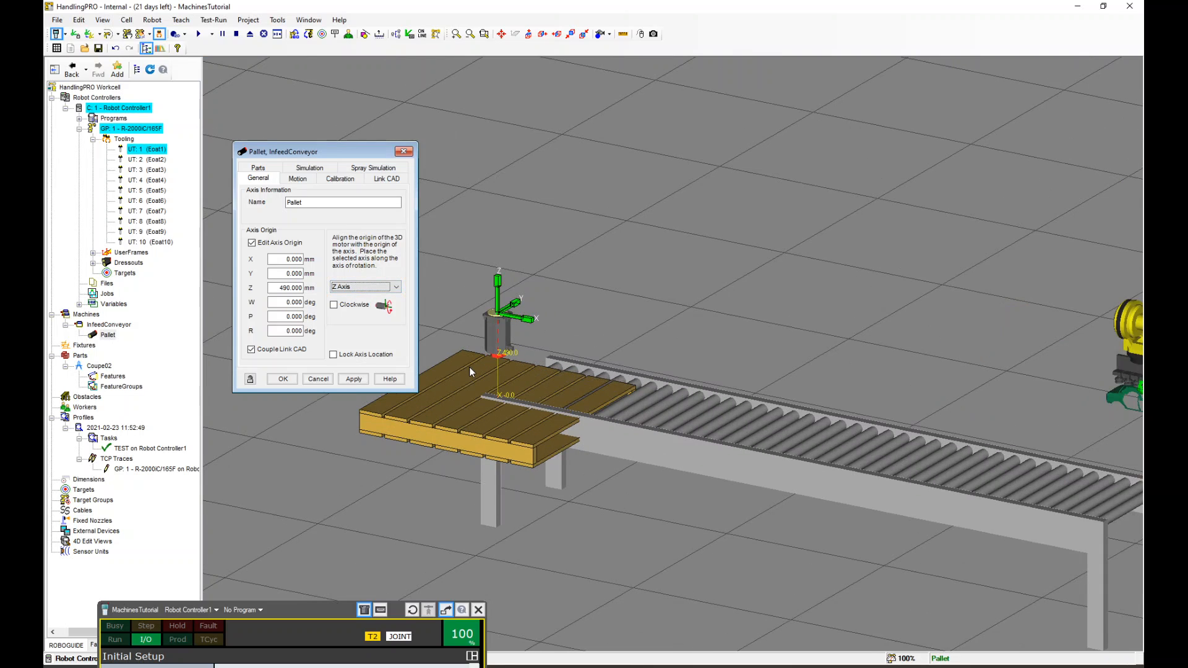
scroll(469, 366, "up", 2)
middle_click_drag(580, 343, 585, 336)
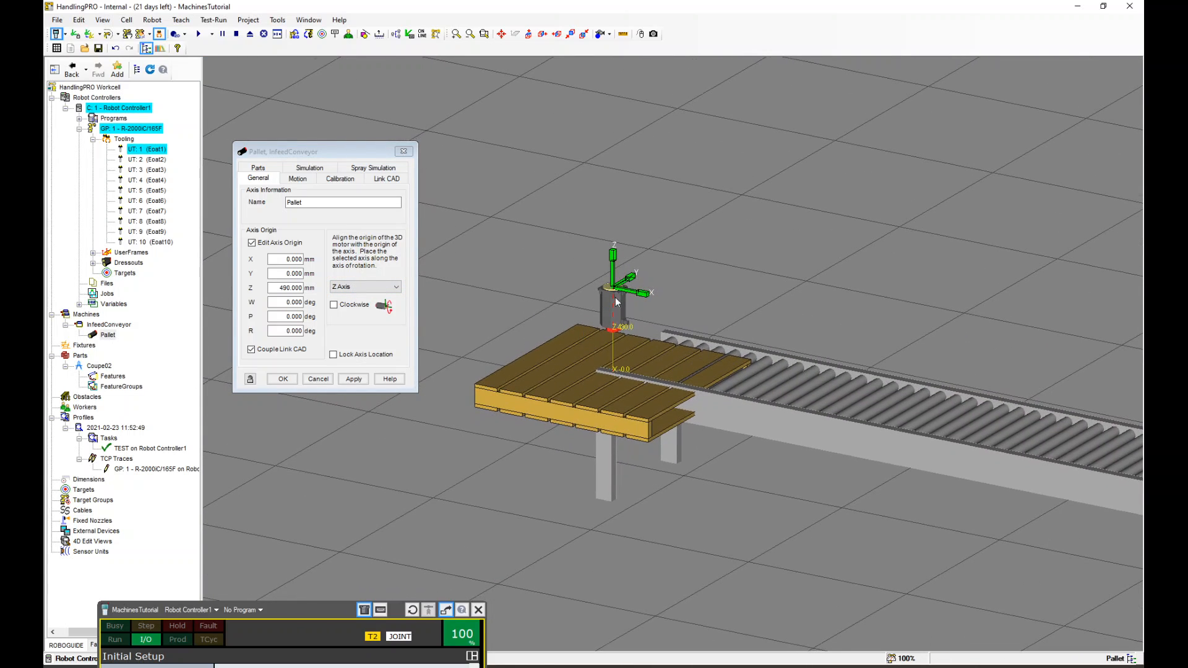
left_click_drag(633, 280, 648, 231)
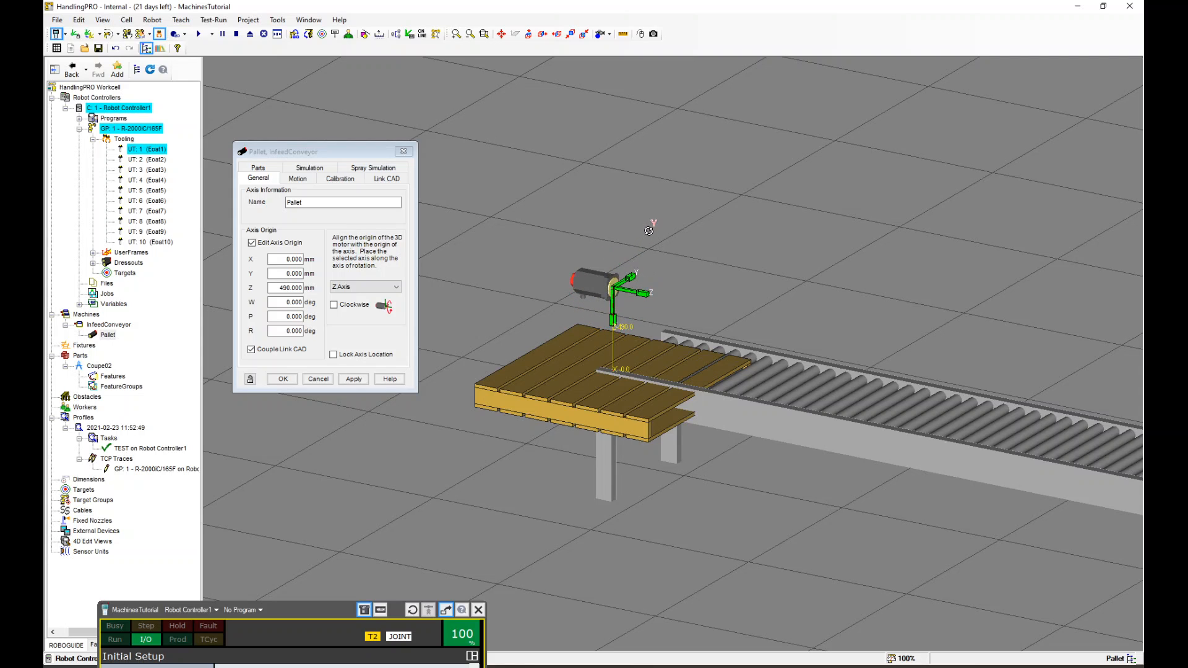
Move the pallet's axis origin to about X -84, Y -34, Z -53 mm and apply the change
scroll(823, 323, "down", 6)
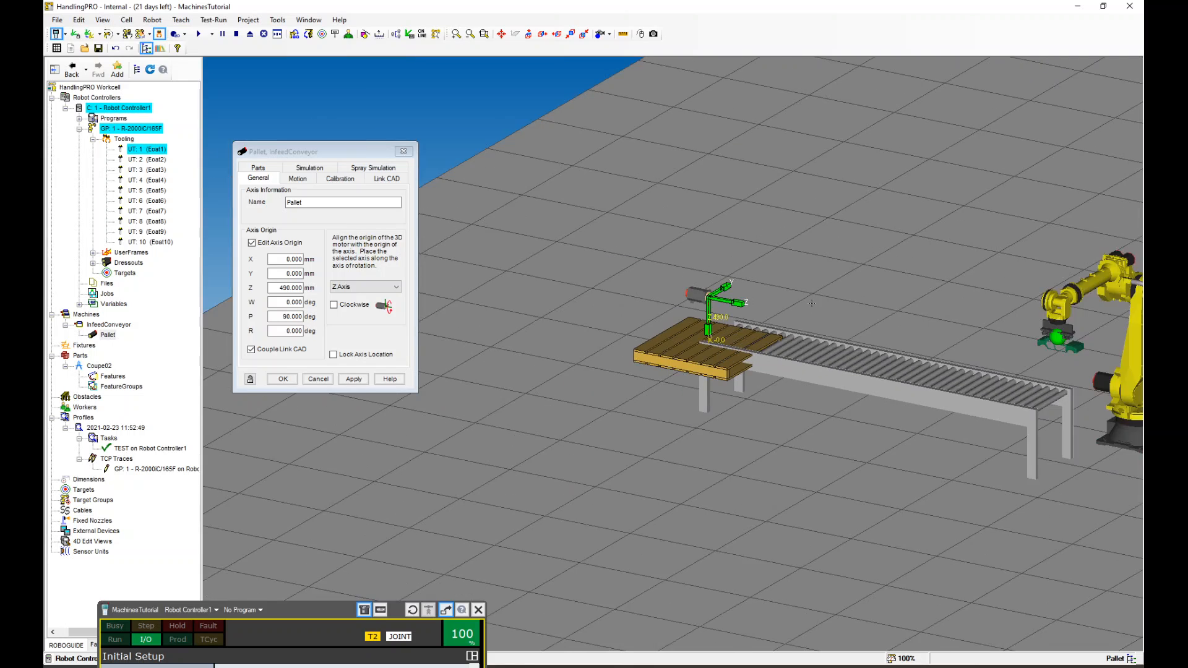
scroll(1015, 306, "up", 4)
scroll(984, 306, "down", 2)
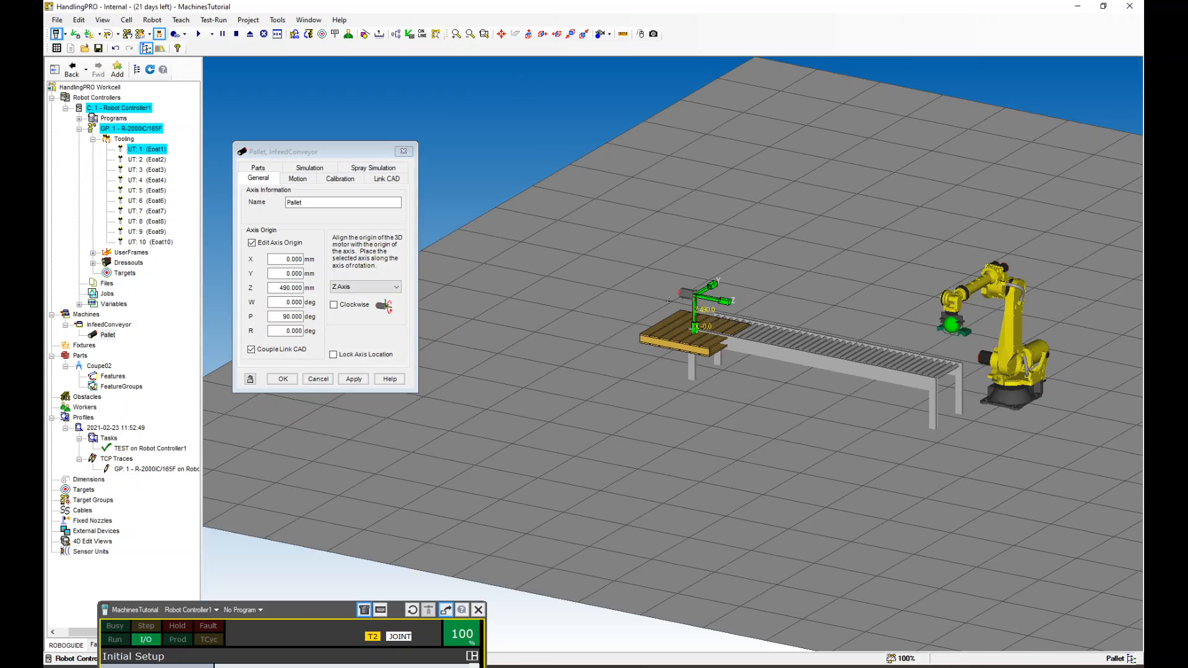
scroll(693, 303, "up", 3)
scroll(768, 286, "up", 1)
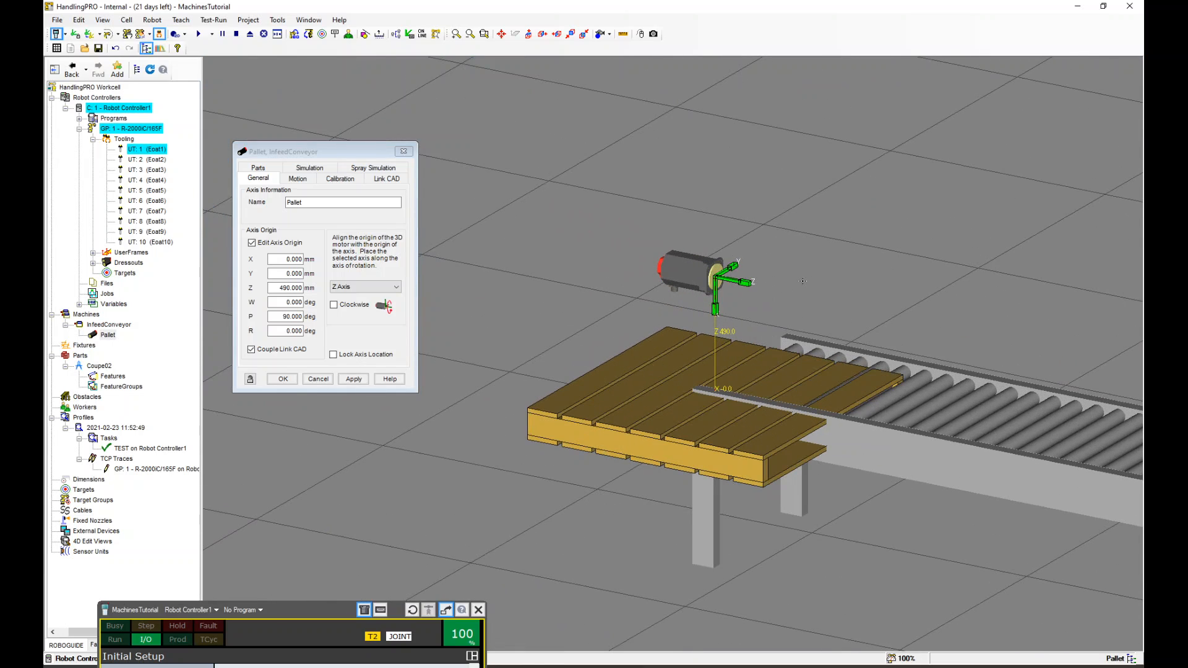
scroll(837, 294, "up", 1)
left_click_drag(751, 321, 739, 407)
scroll(752, 427, "up", 2)
right_click_drag(722, 398, 767, 512)
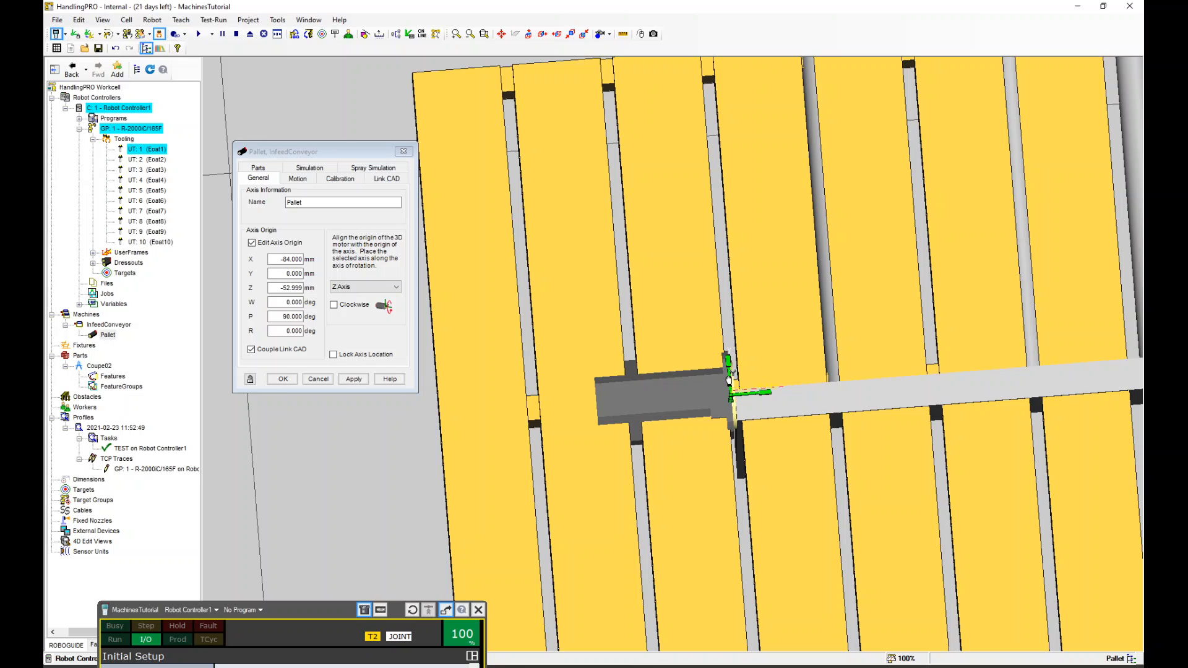
left_click_drag(731, 380, 732, 402)
scroll(737, 401, "down", 5)
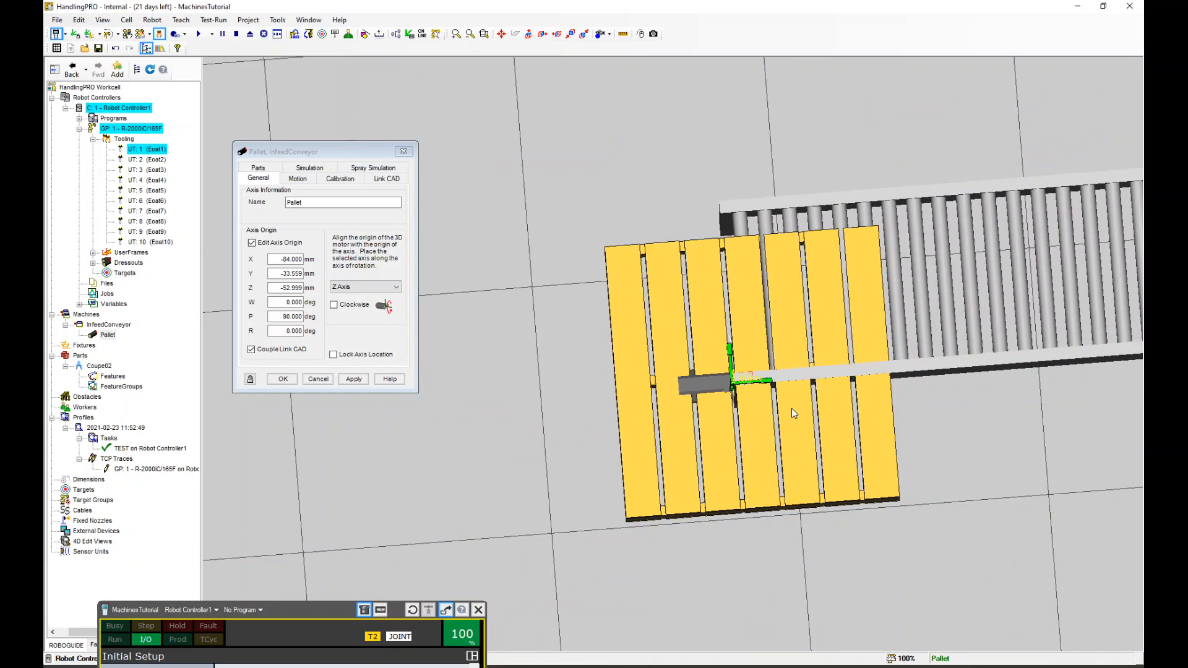
right_click_drag(792, 410, 742, 304)
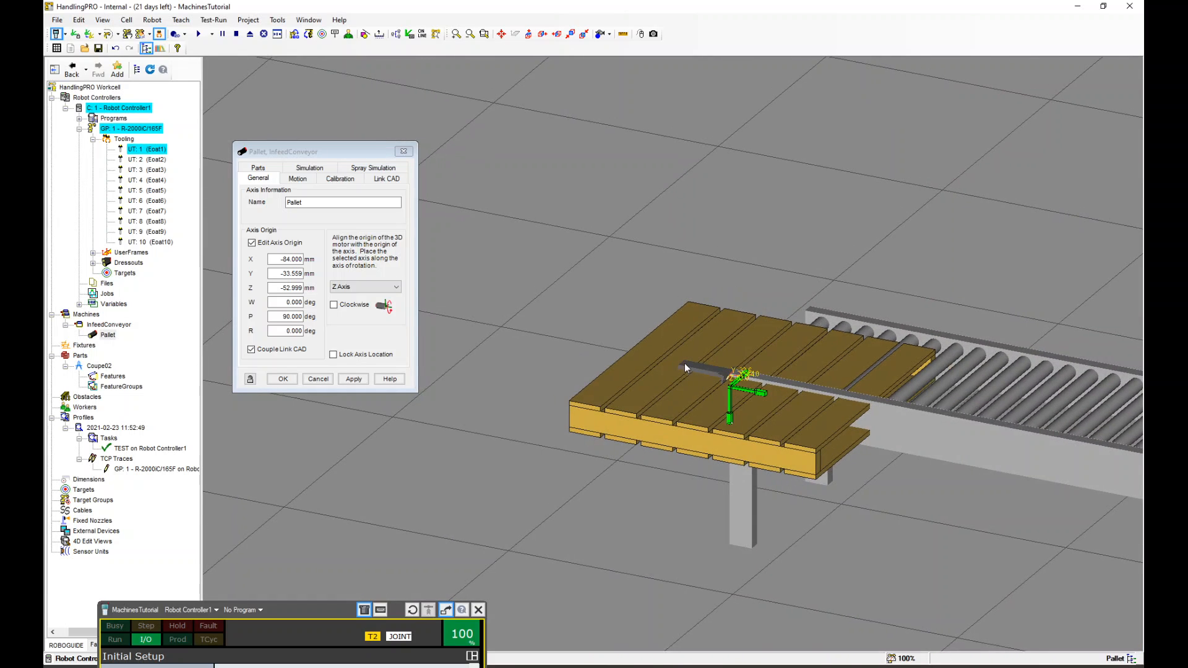
scroll(704, 351, "down", 4)
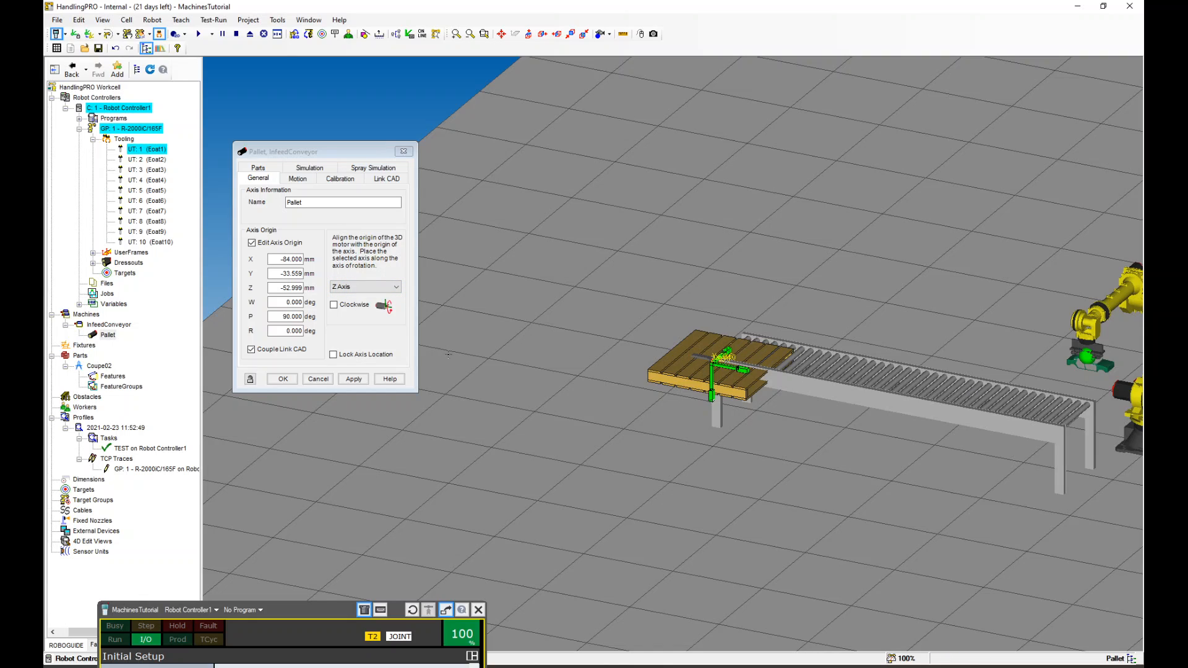
left_click(348, 380)
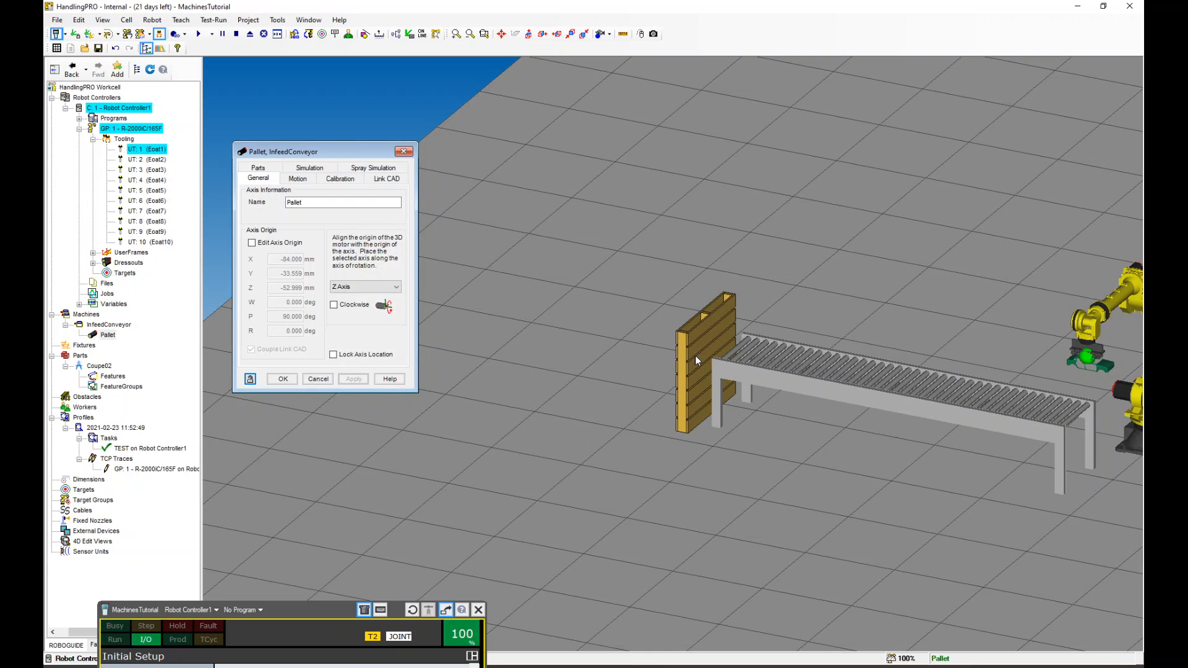
Rotate the pallet's link CAD to P 90 deg so it lies flat, and apply
scroll(700, 370, "up", 3)
right_click_drag(632, 379, 700, 390)
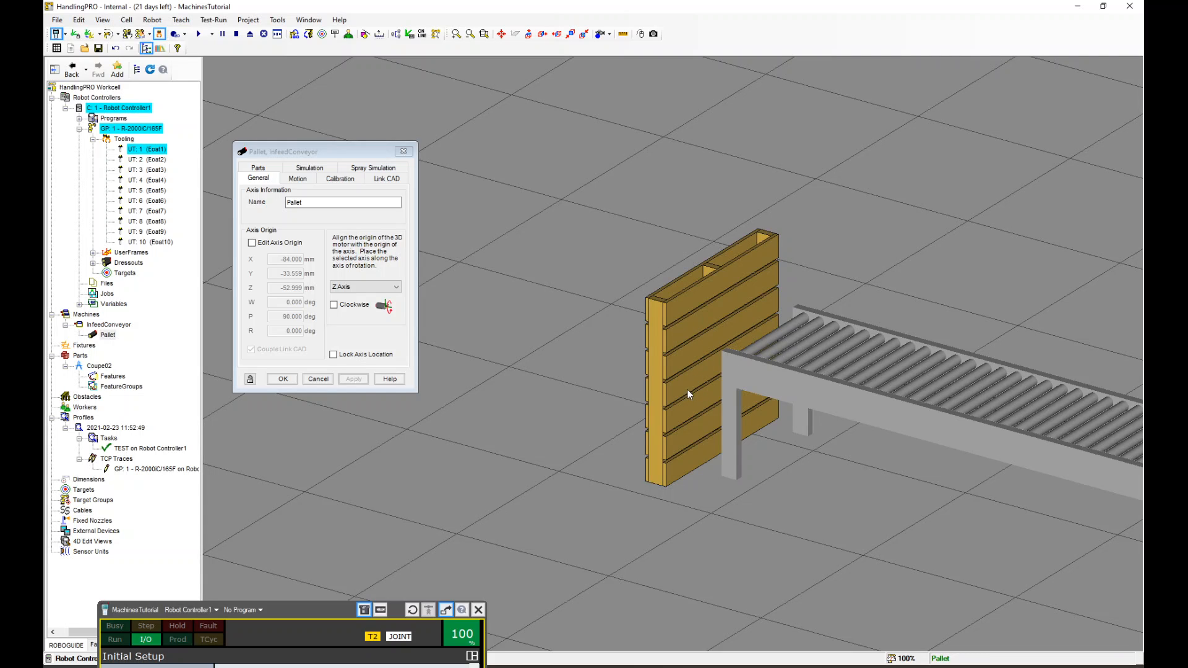
right_click_drag(689, 391, 743, 405)
right_click_drag(734, 362, 700, 369)
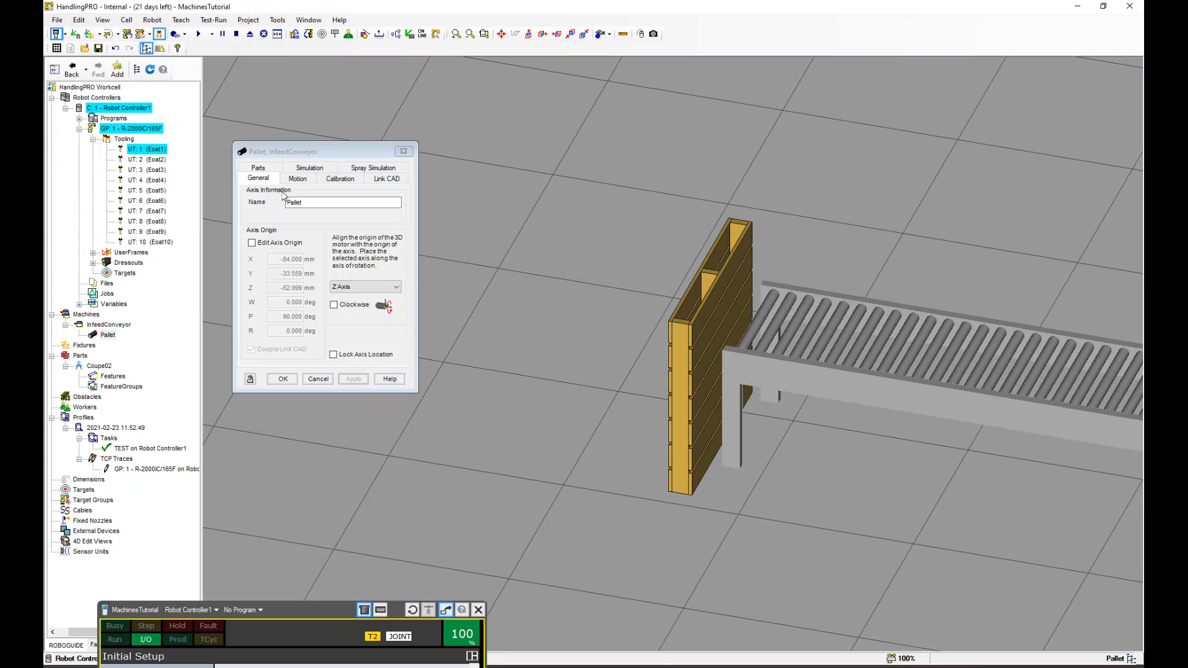
left_click(390, 179)
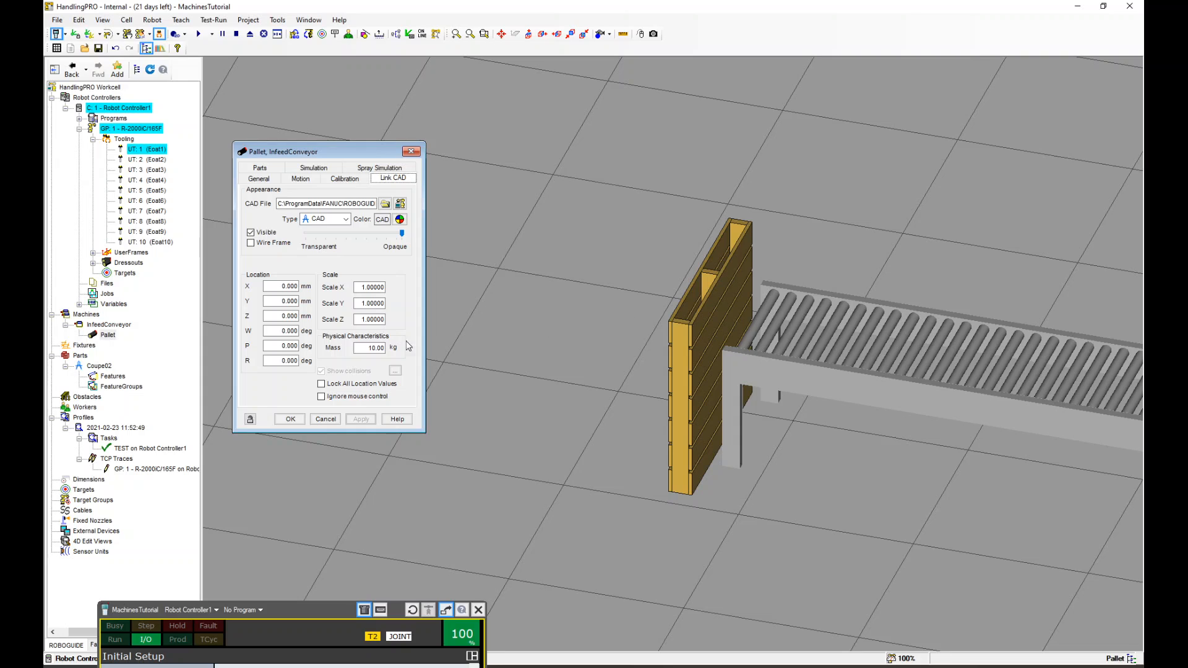
left_click(716, 318)
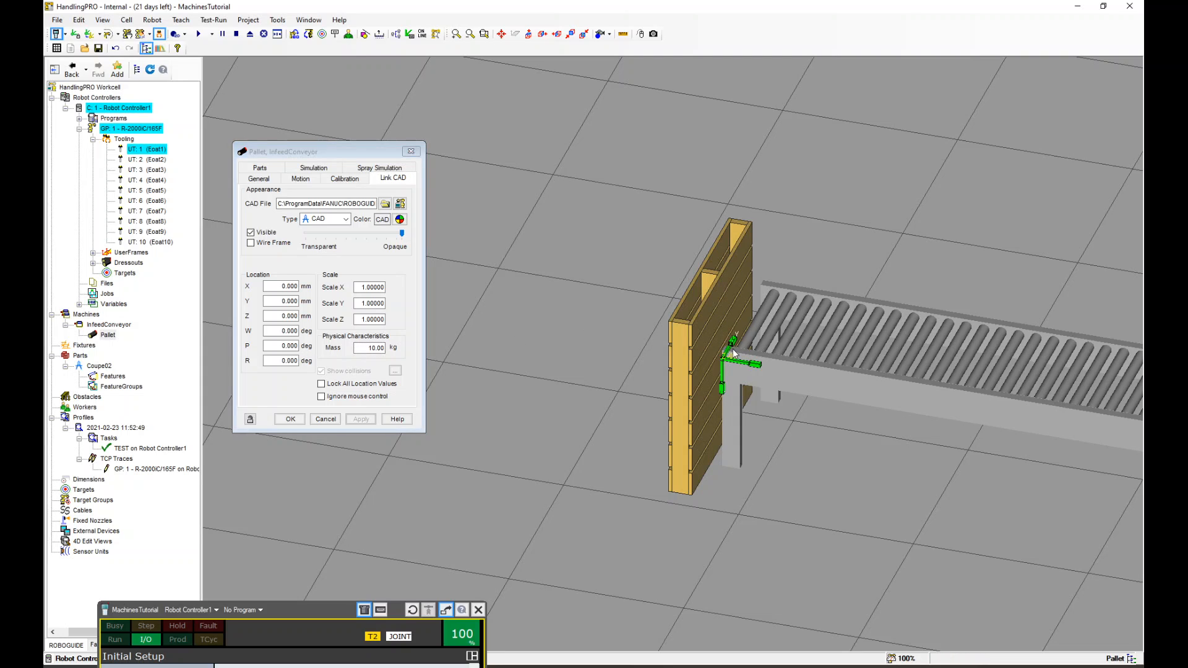
left_click_drag(734, 353, 758, 276, "ctrl")
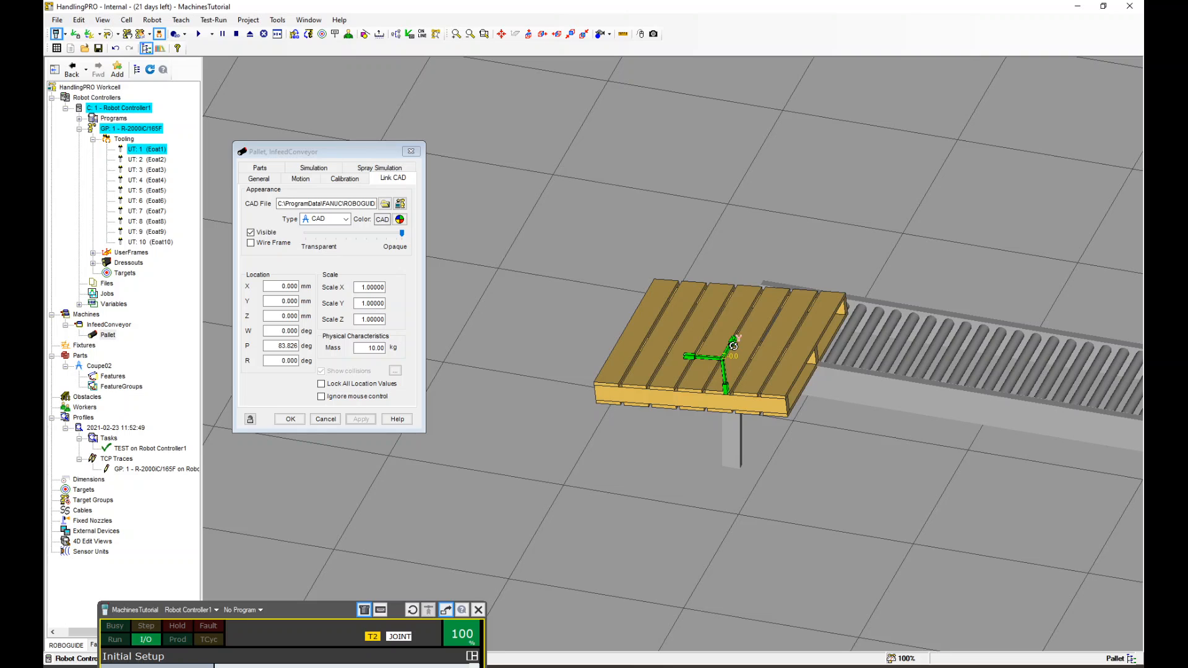
left_click_drag(266, 346, 309, 351)
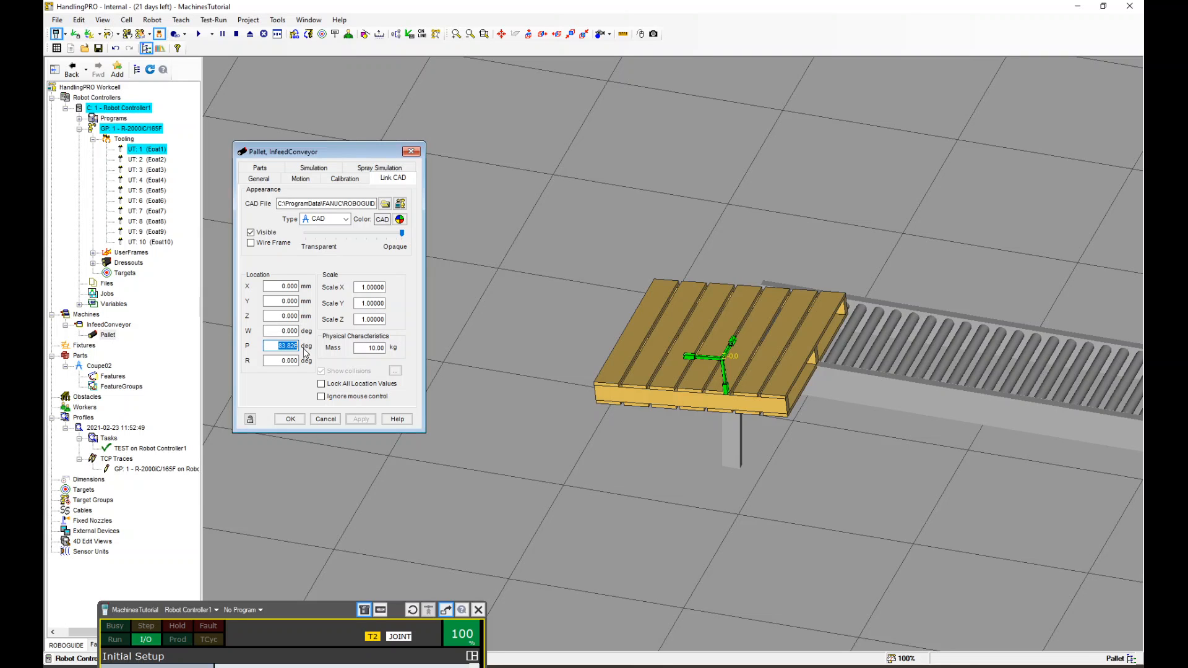
type("90")
left_click(360, 419)
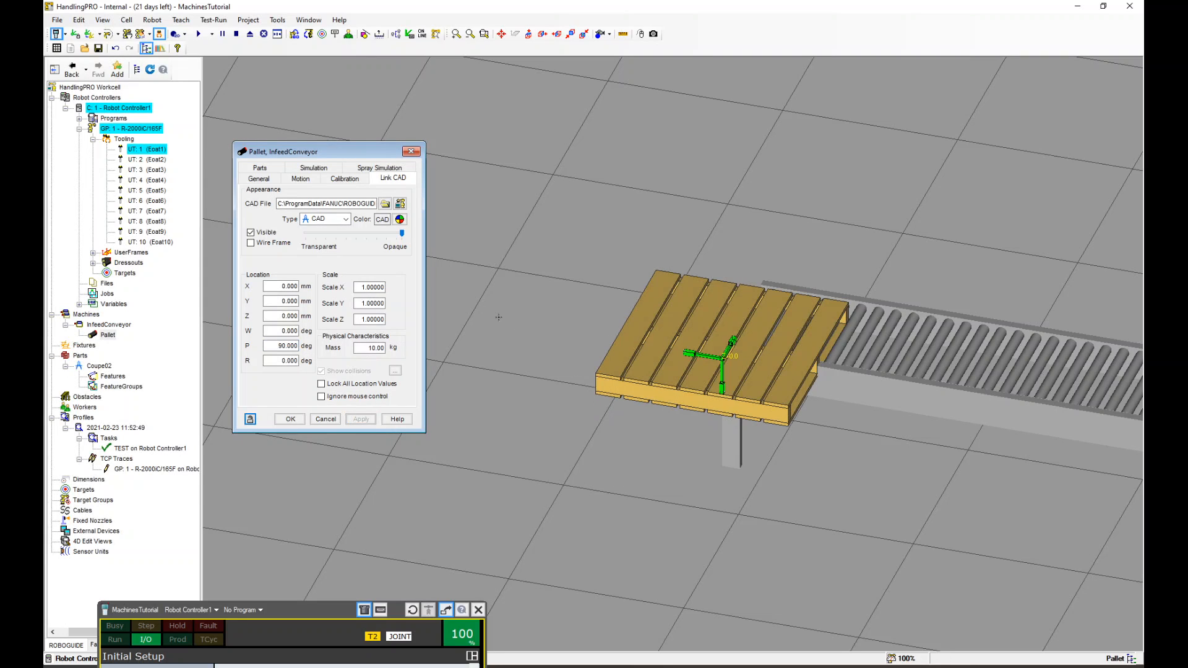
Scale the pallet's link CAD to 0.5 in X, Y and Z and apply
left_click_drag(355, 287, 384, 289)
type(".5")
key("Tab")
type(".5")
key("Tab")
type(".5")
left_click(361, 419)
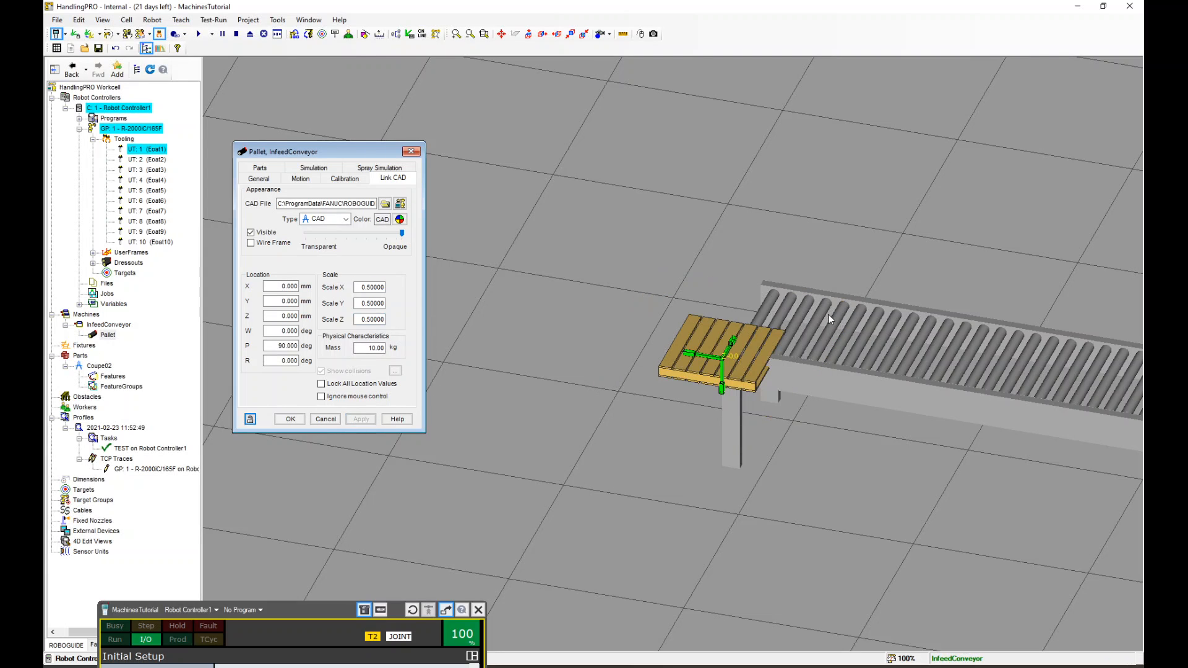
Move the pallet's link CAD onto the start of the conveyor, to about X -53, Y 347, Z 327 mm
right_click_drag(830, 320, 697, 374)
scroll(776, 344, "up", 2)
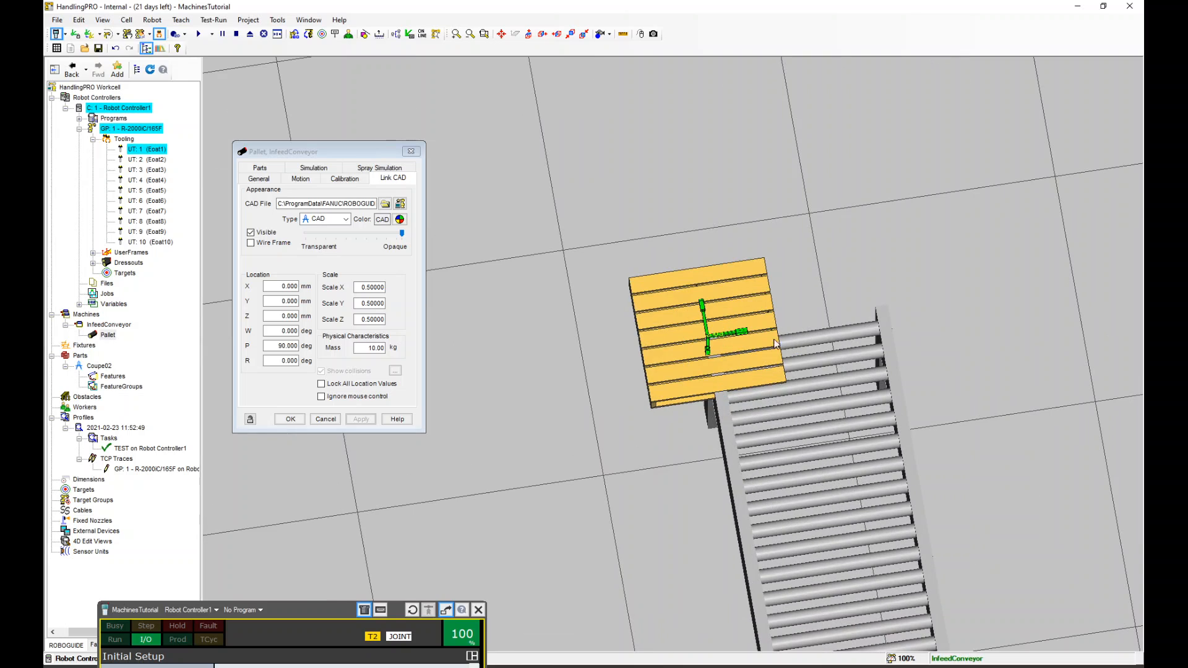
left_click_drag(730, 334, 808, 384)
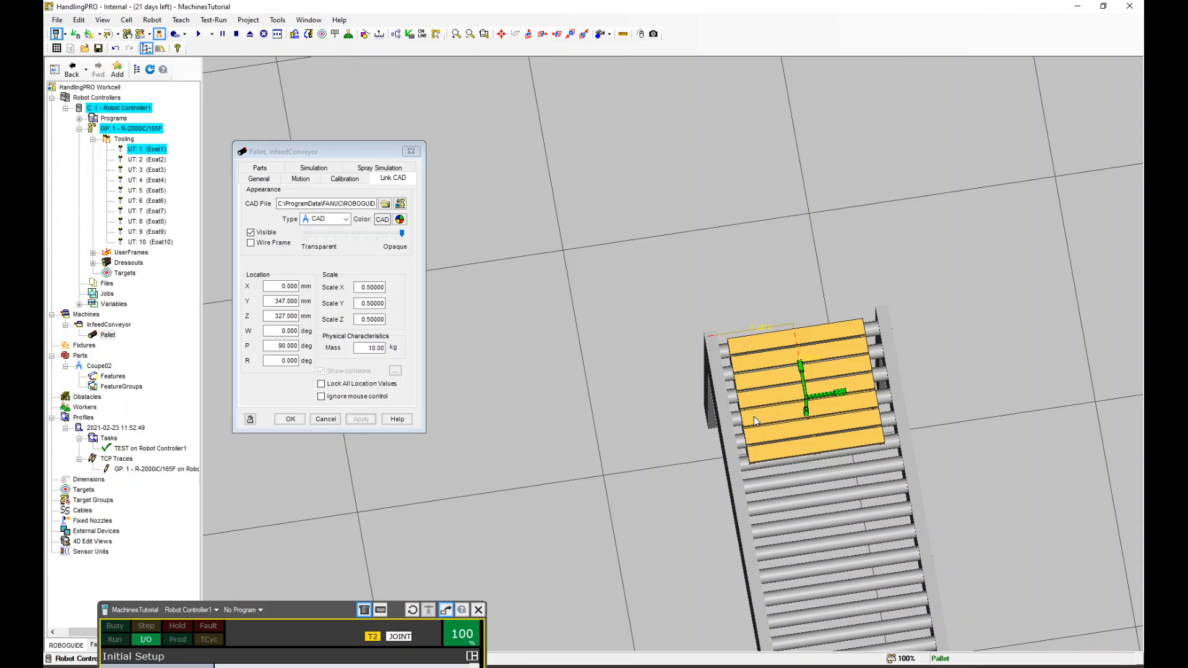
right_click_drag(754, 417, 877, 385)
scroll(745, 431, "up", 5)
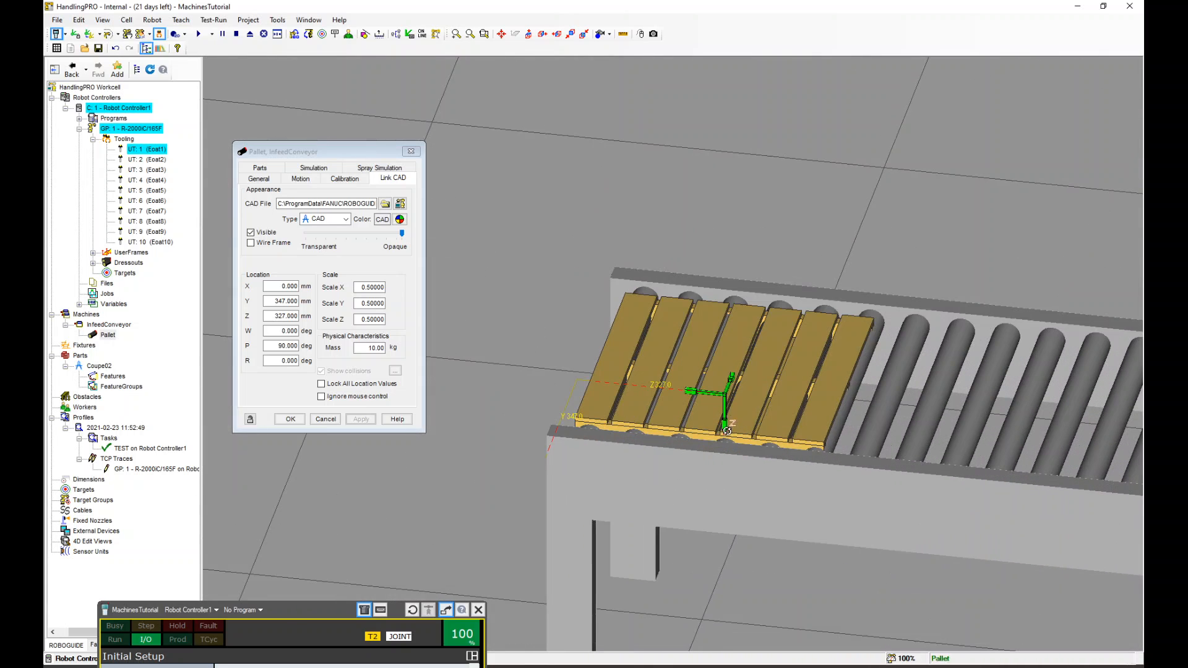
left_click_drag(726, 414, 724, 389)
scroll(718, 327, "down", 5)
right_click_drag(794, 403, 724, 383)
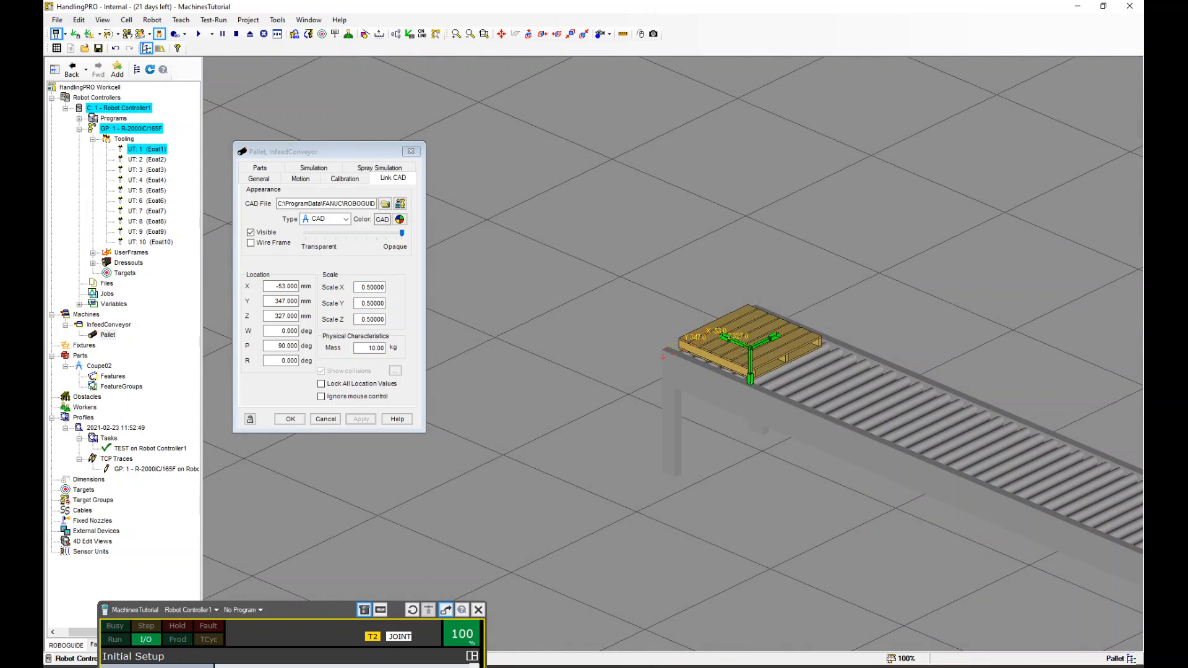
Inspect the pallet's placement on the conveyor from several viewpoints
scroll(743, 339, "up", 4)
scroll(743, 339, "down", 1)
scroll(741, 338, "up", 2)
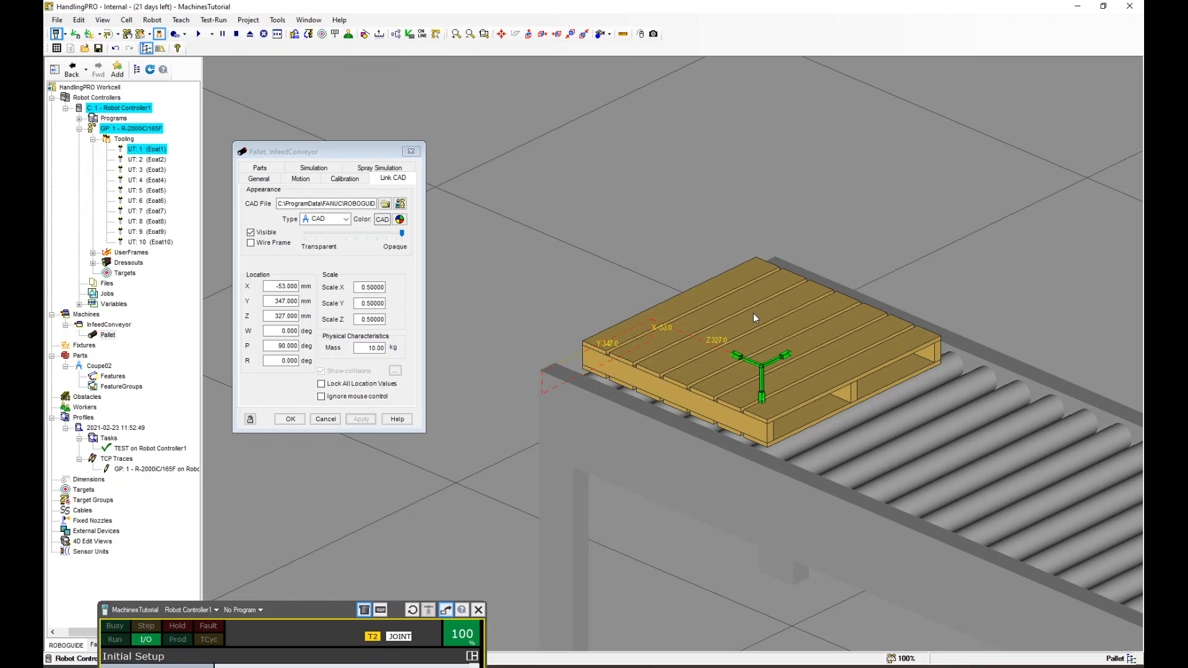
scroll(753, 313, "down", 2)
scroll(733, 300, "up", 2)
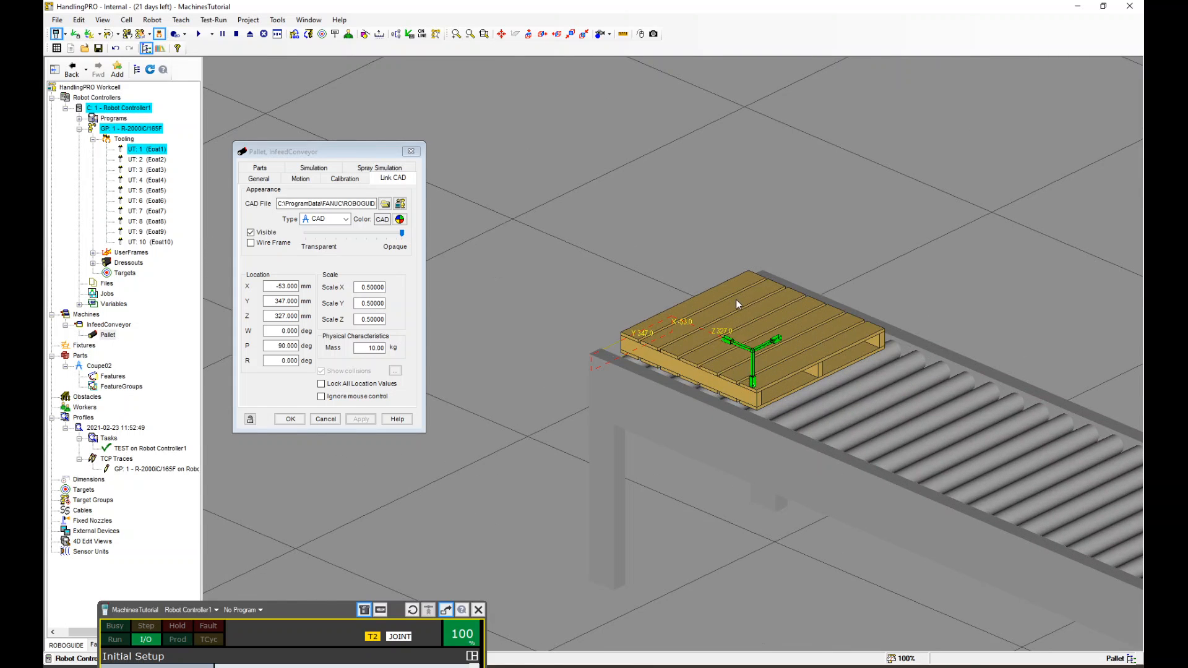
middle_click_drag(818, 324, 687, 310)
scroll(649, 313, "down", 3)
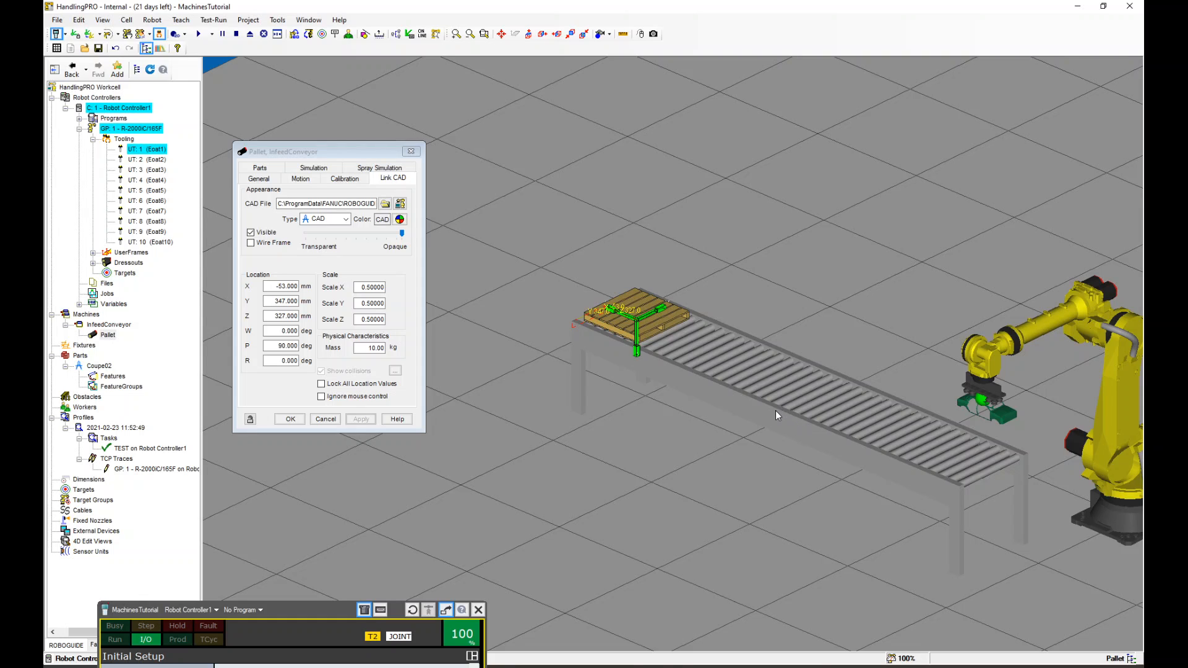
scroll(737, 399, "up", 2)
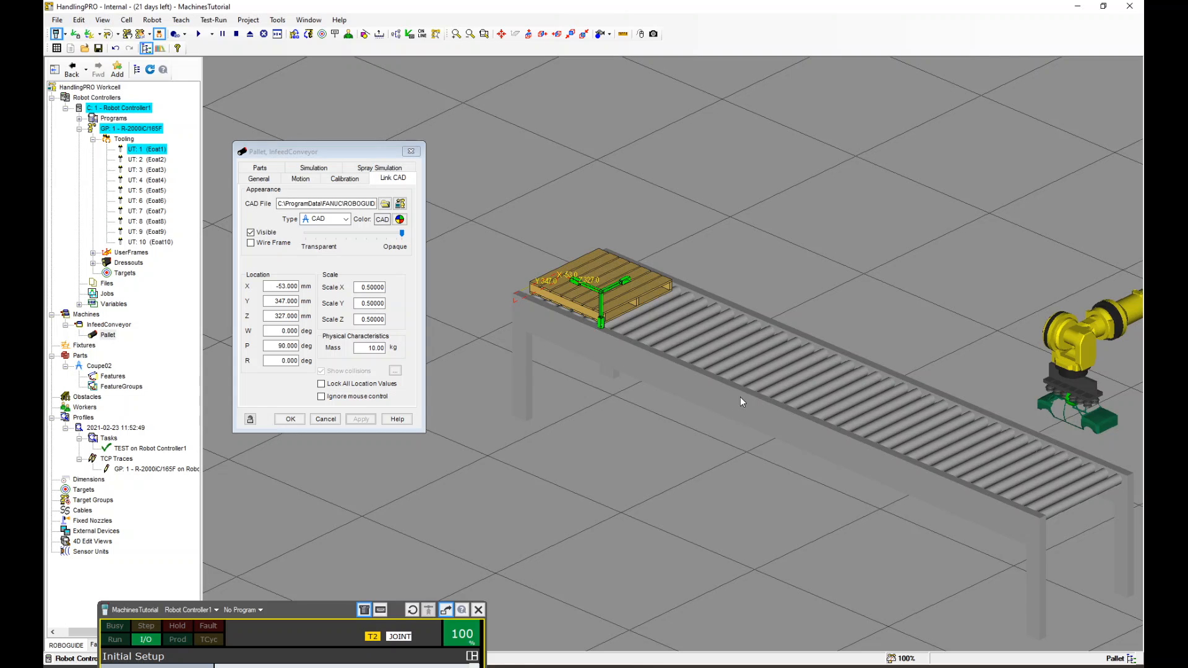
scroll(716, 372, "down", 2)
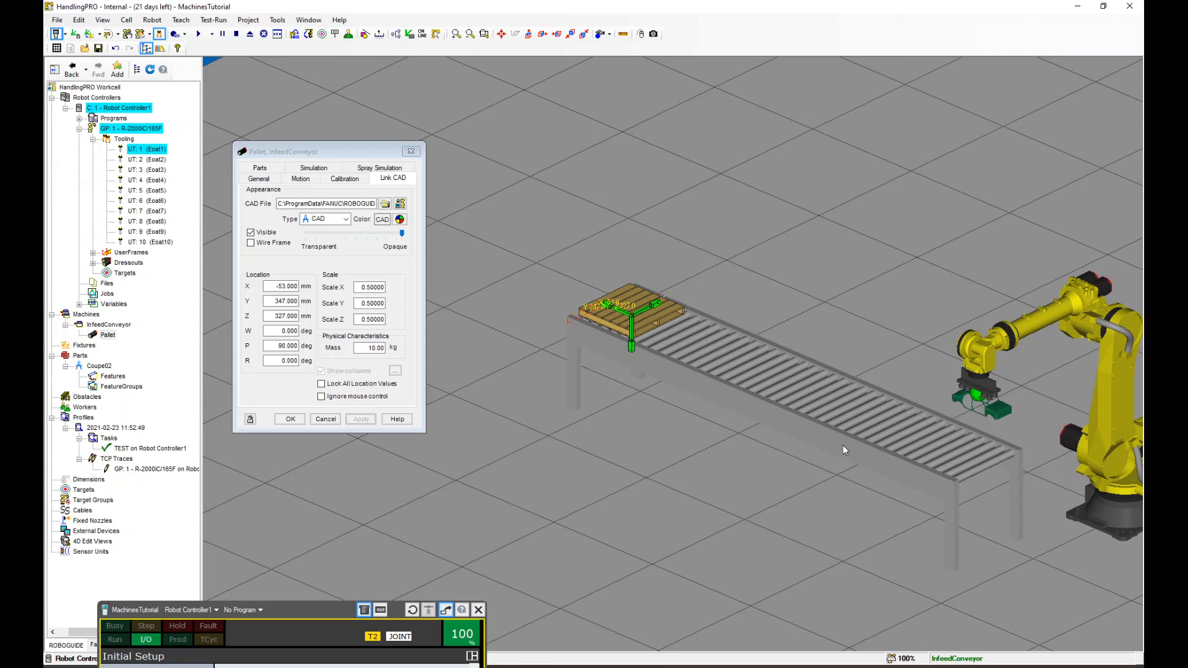
right_click_drag(835, 429, 712, 417, "ctrl")
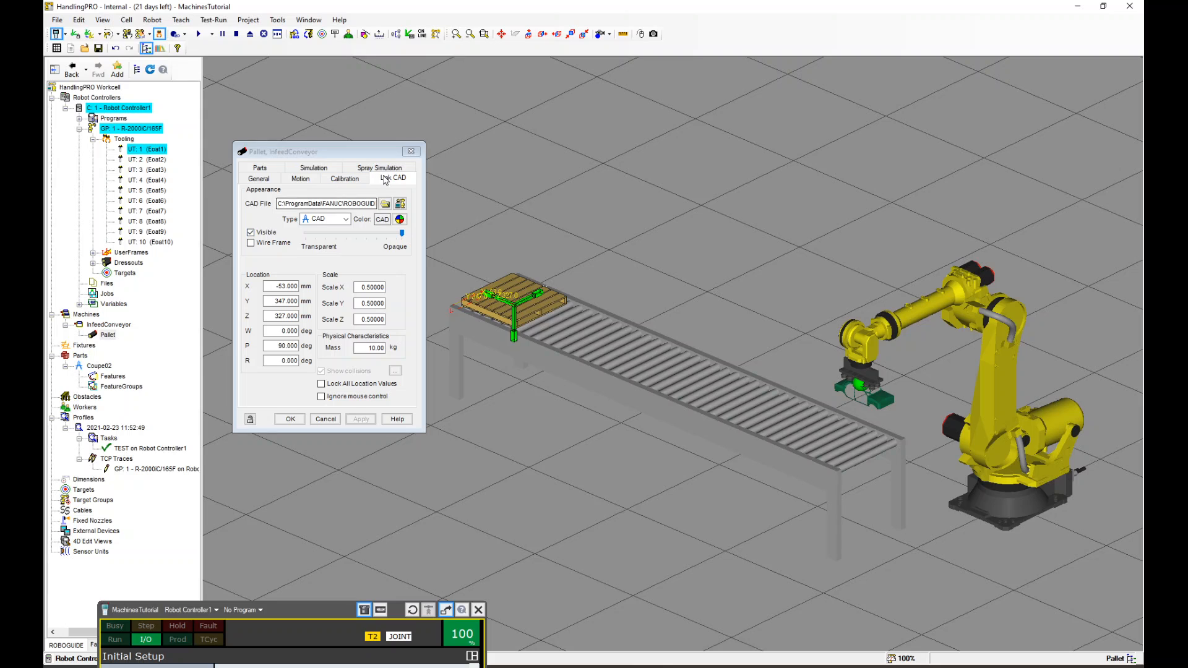
scroll(472, 312, "up", 5)
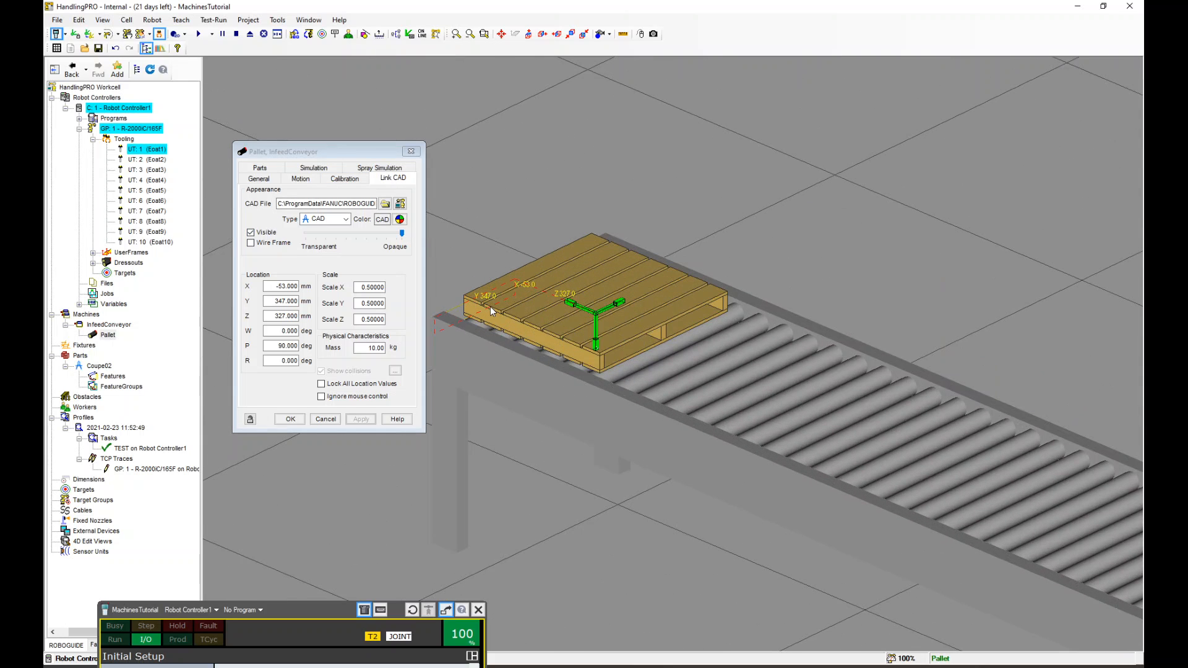
right_click_drag(507, 317, 478, 278)
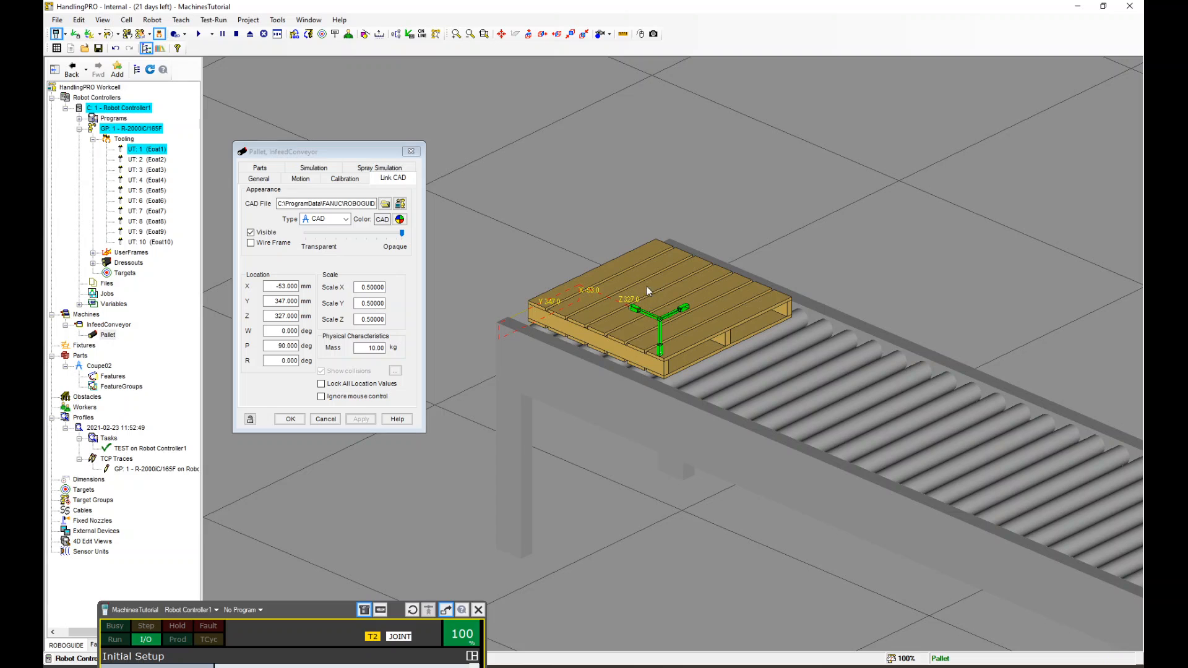
scroll(643, 281, "down", 4)
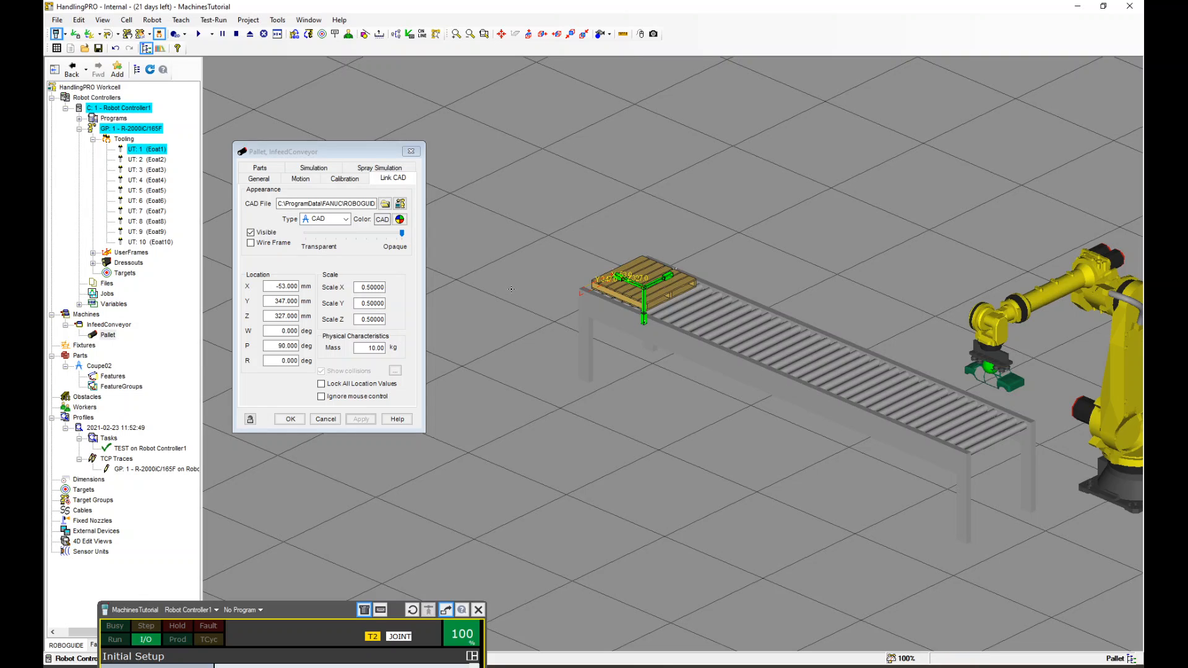
Hide the pallet's link CAD and apply the change
left_click(251, 233)
left_click(365, 419)
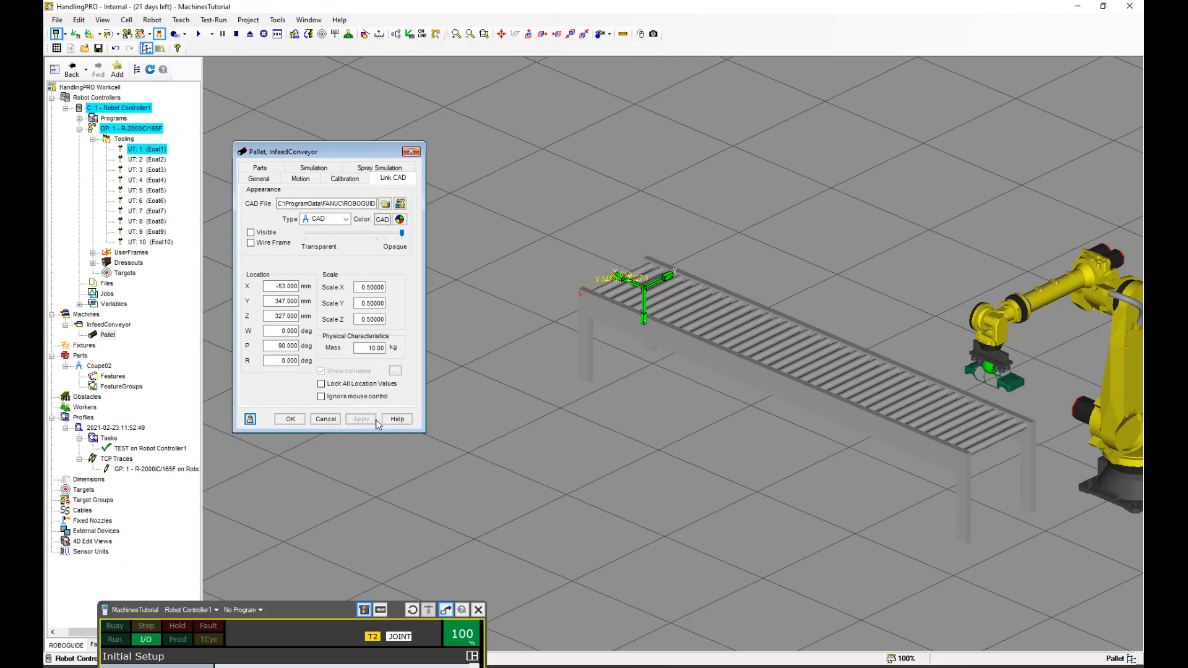
scroll(612, 294, "up", 5)
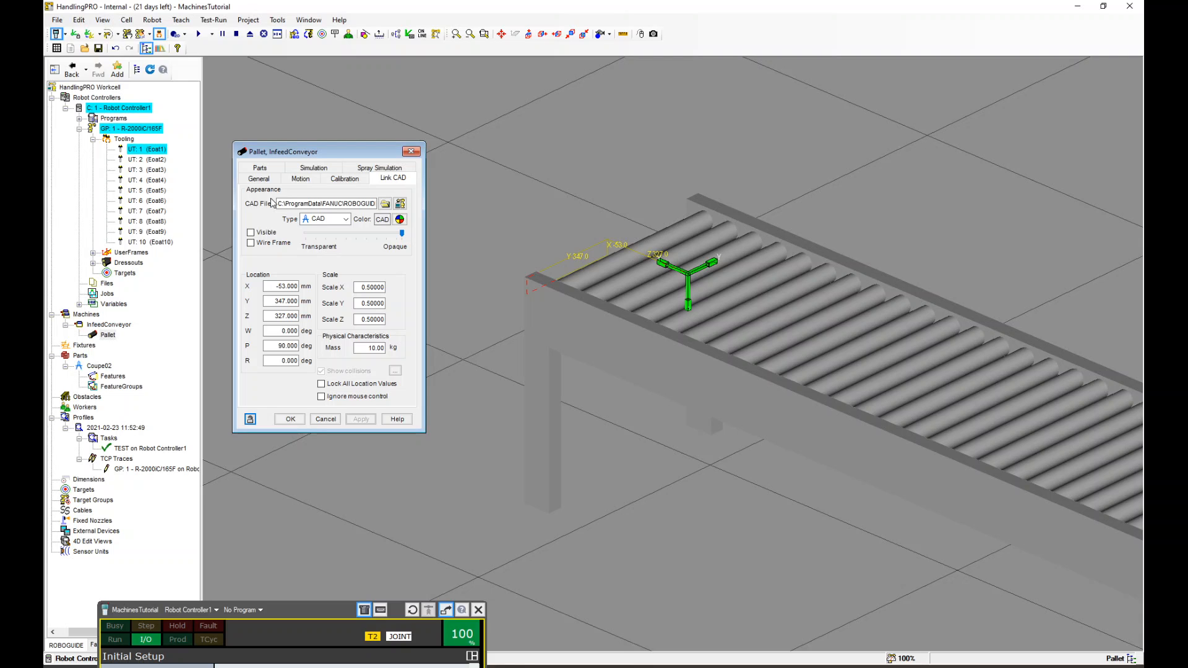
scroll(616, 260, "down", 1)
scroll(615, 258, "down", 1)
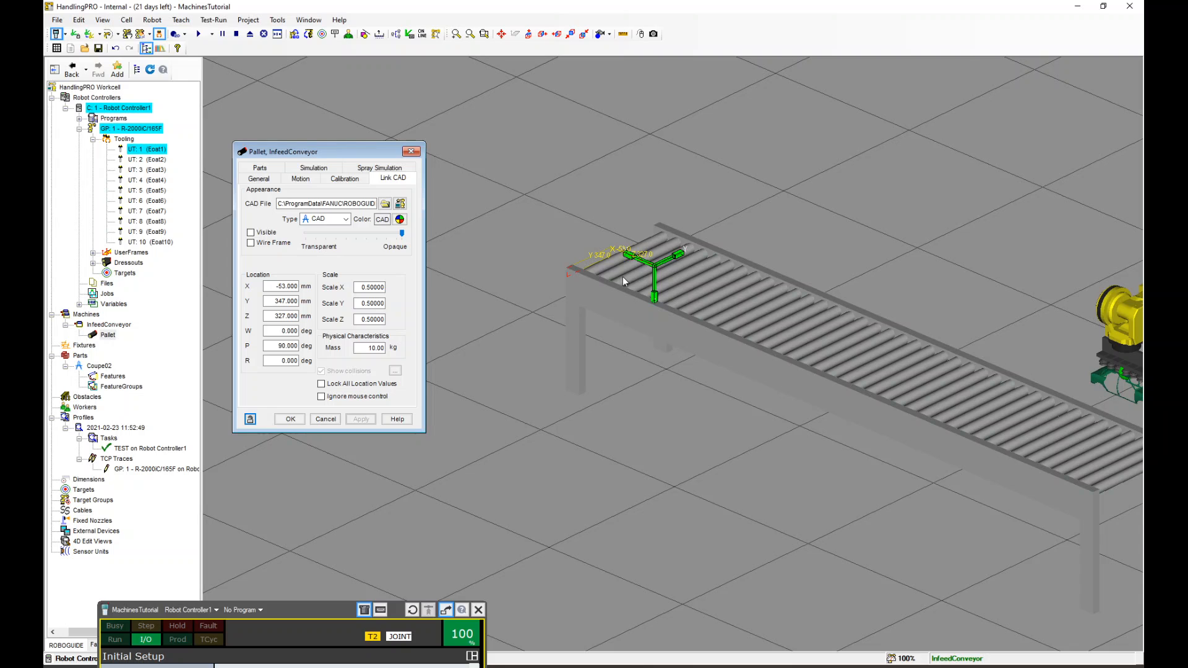
scroll(648, 281, "up", 2)
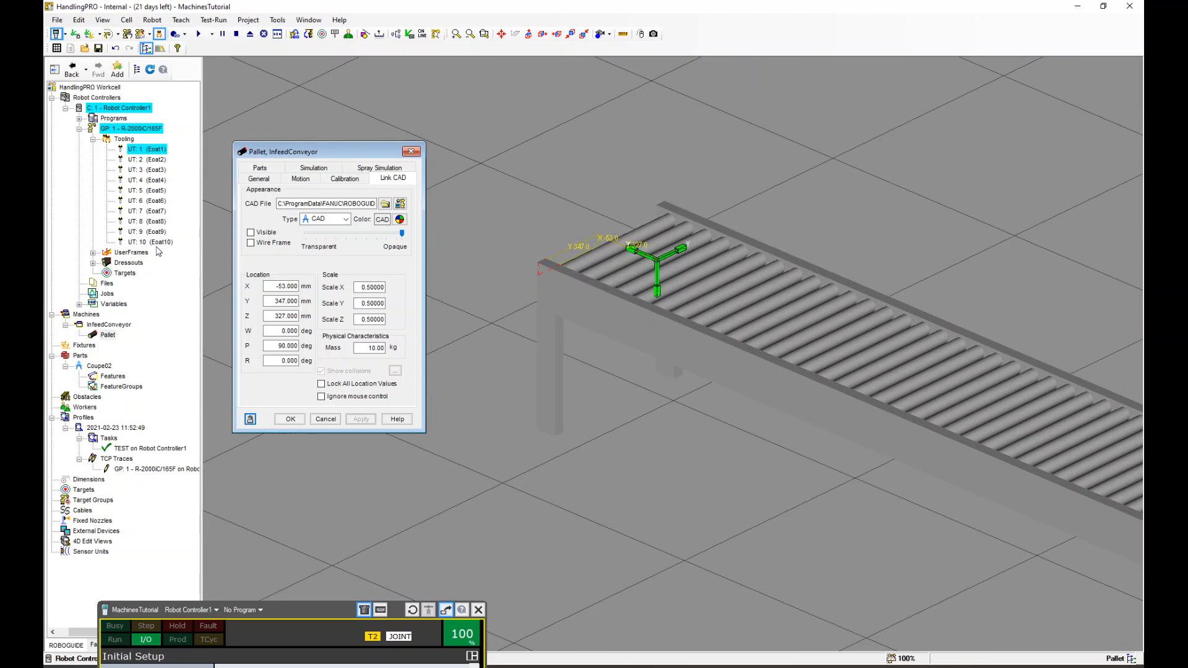
scroll(698, 334, "up", 3)
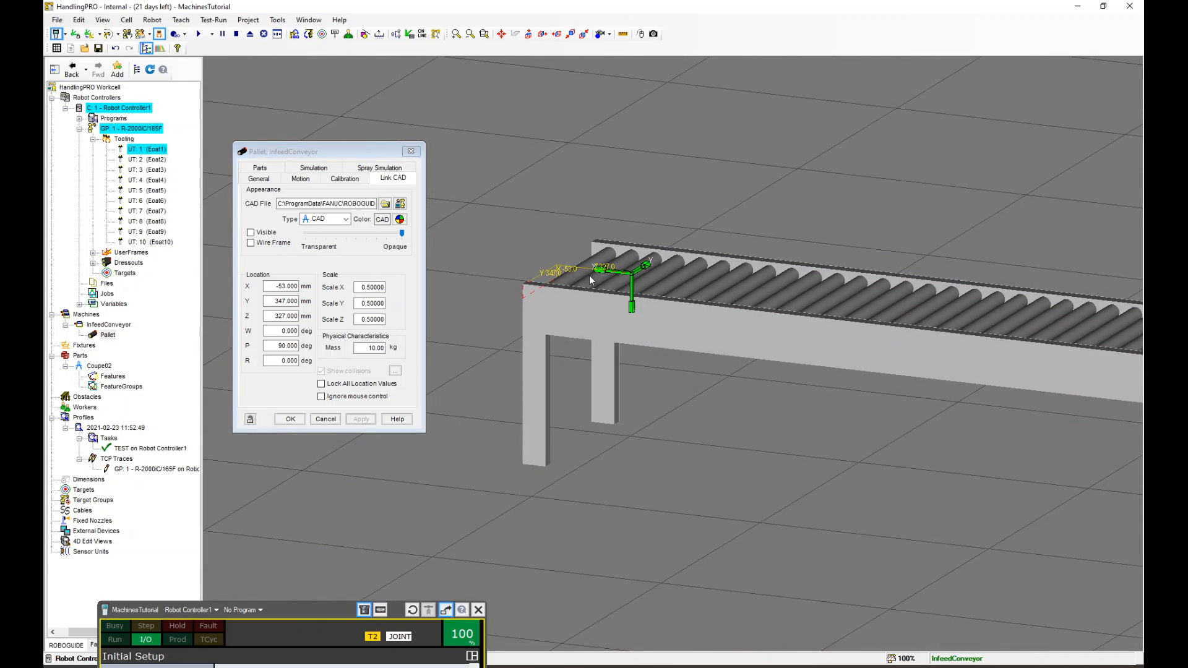
scroll(590, 280, "up", 1)
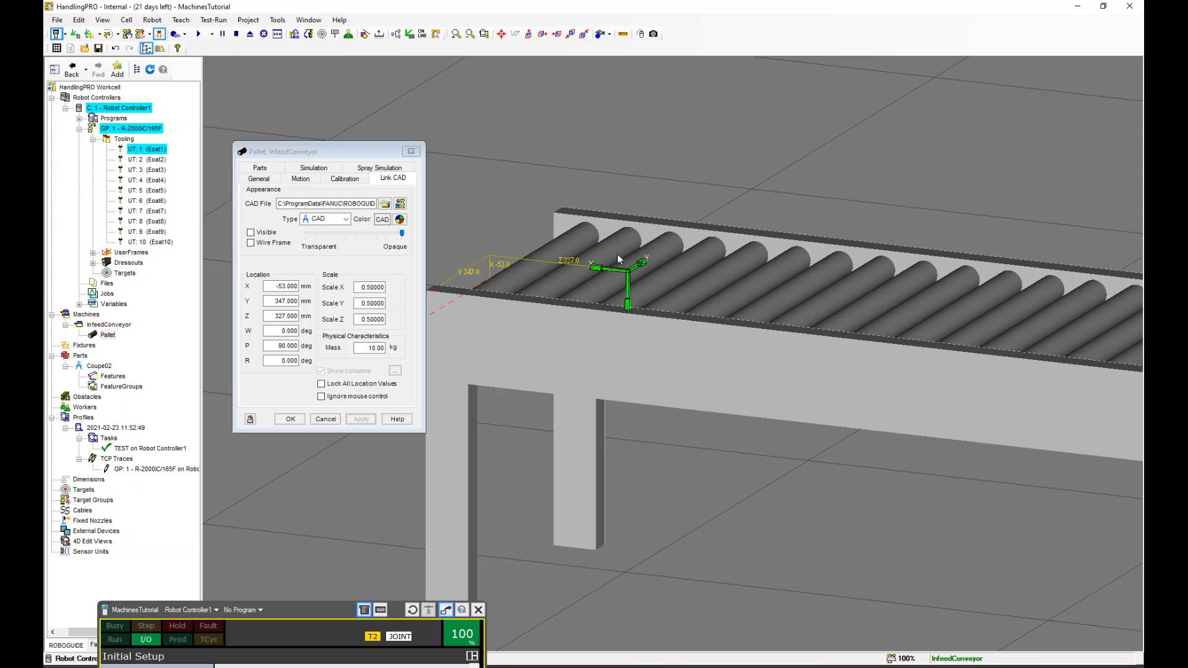
Make the pallet's link CAD visible again and apply the change
scroll(600, 246, "down", 3)
scroll(613, 234, "up", 2)
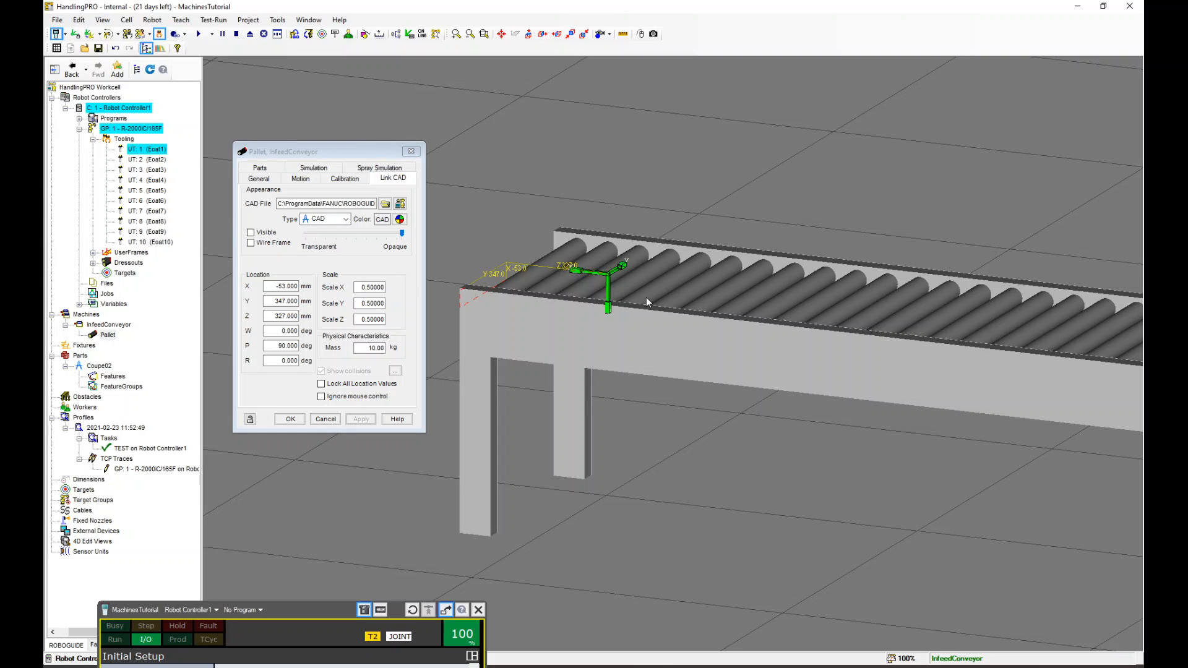
left_click(251, 232)
left_click(362, 419)
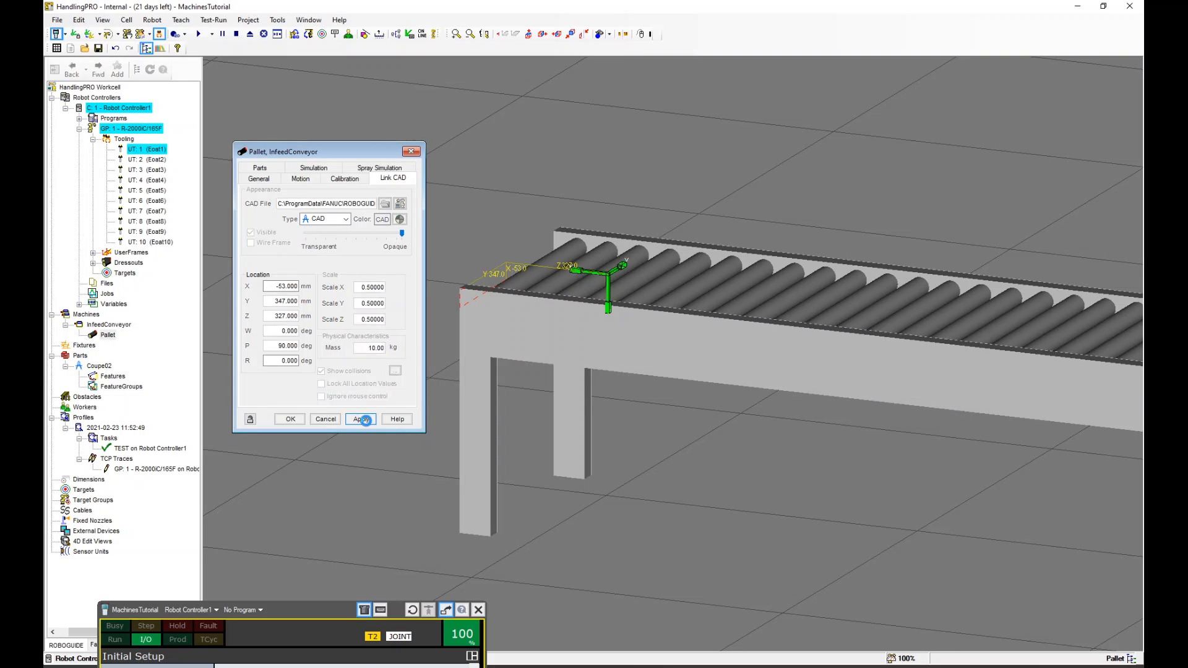
Add the Coupe02 part to the pallet and apply
right_click_drag(686, 292, 532, 263)
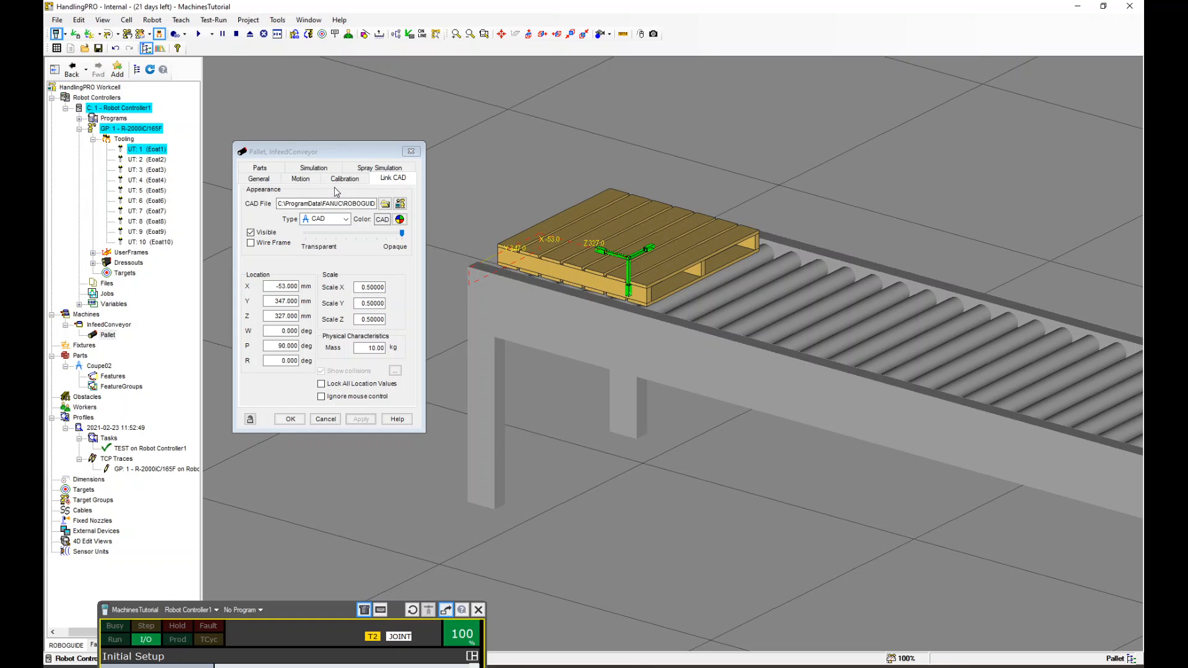
left_click(274, 169)
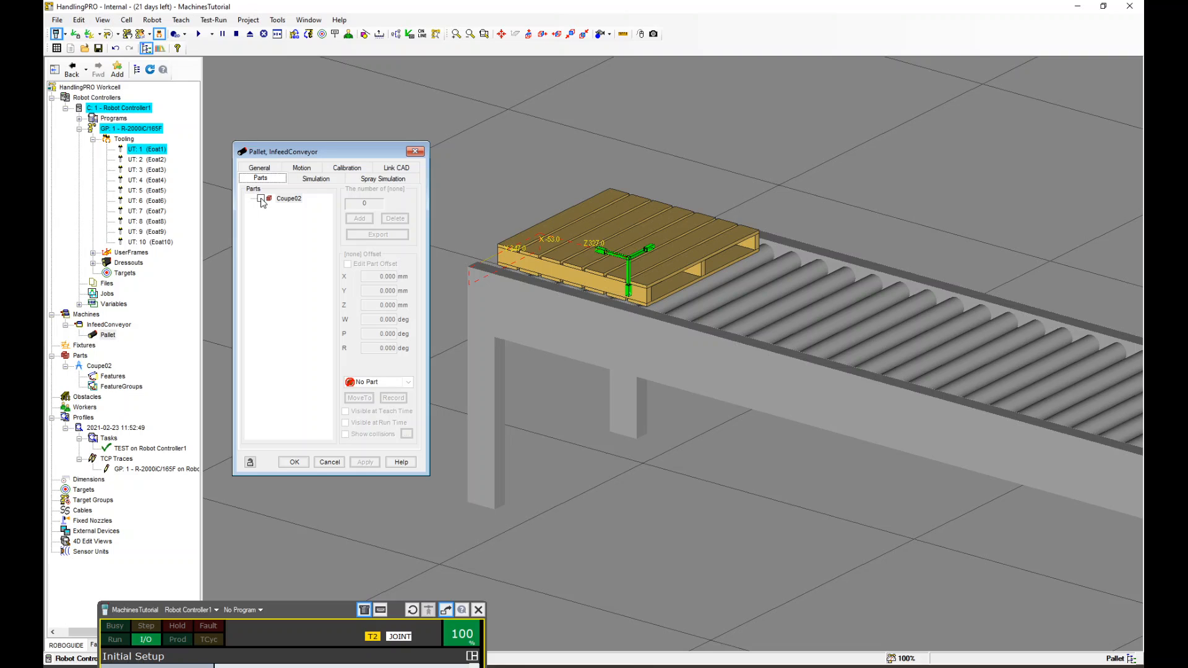
left_click(261, 199)
left_click(369, 463)
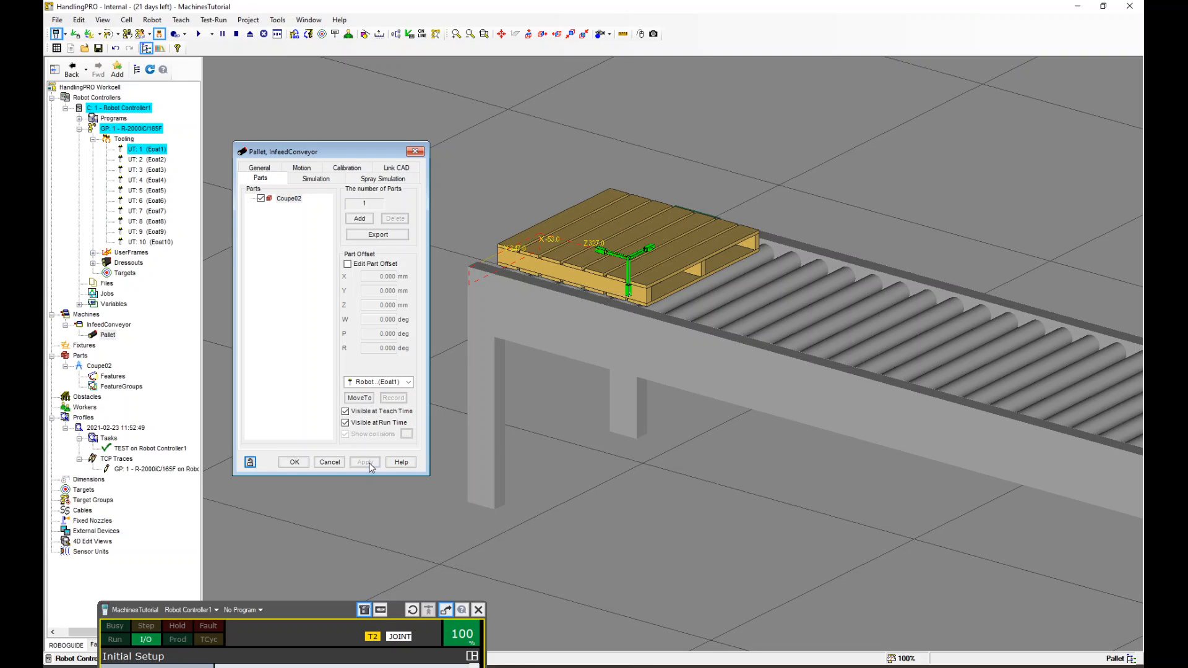
Edit the part offset to seat Coupe02 on the pallet at about X -227, Y -100, Z -70 mm, W 180, R 90 deg, and apply
left_click(347, 265)
left_click(630, 270)
left_click_drag(630, 270, 630, 223)
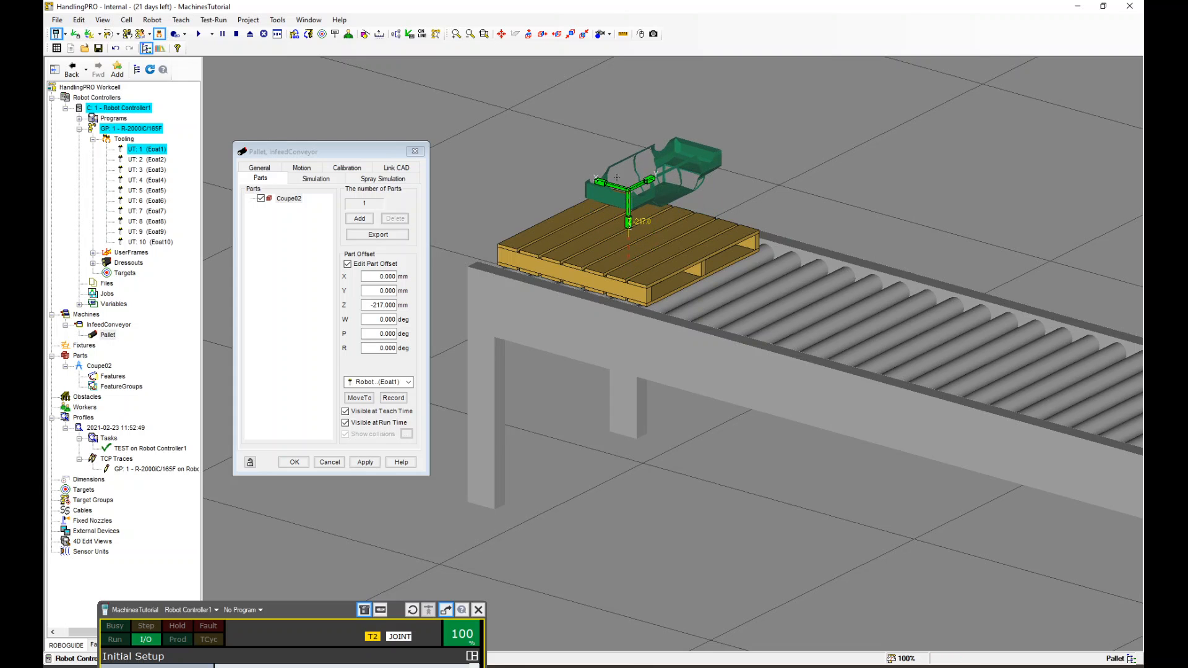
left_click_drag(649, 180, 683, 329, "ctrl")
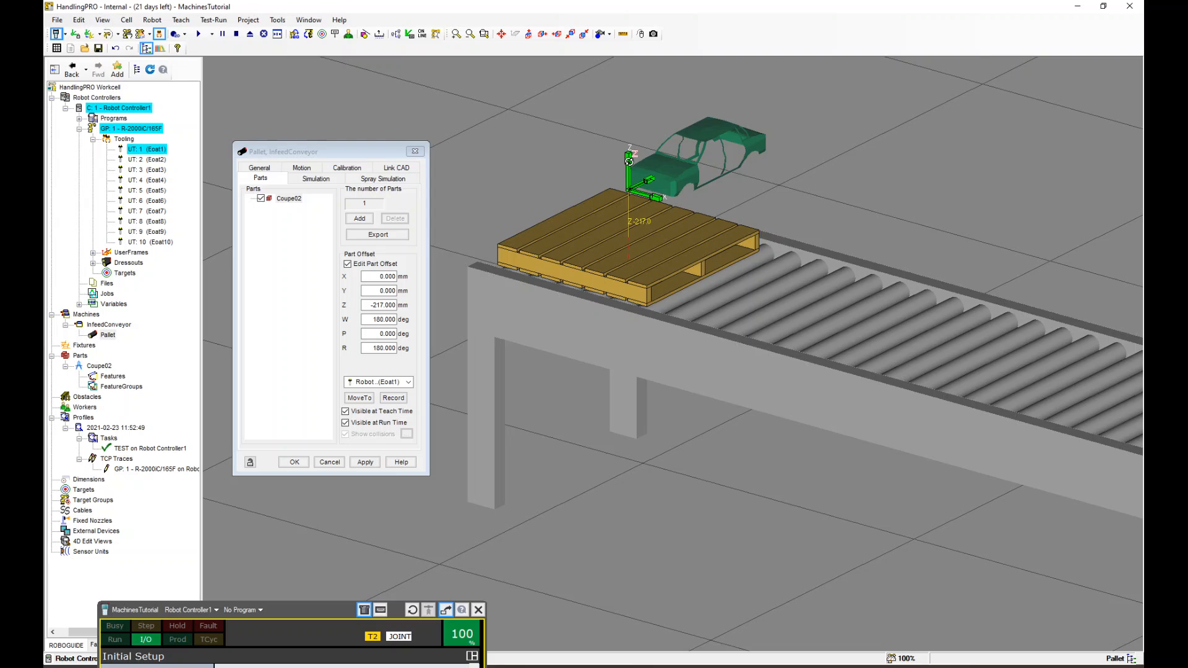
left_click_drag(630, 158, 636, 221, "shift")
right_click_drag(696, 177, 629, 242)
left_click_drag(591, 259, 627, 339)
right_click_drag(625, 338, 677, 266)
scroll(671, 263, "down", 3)
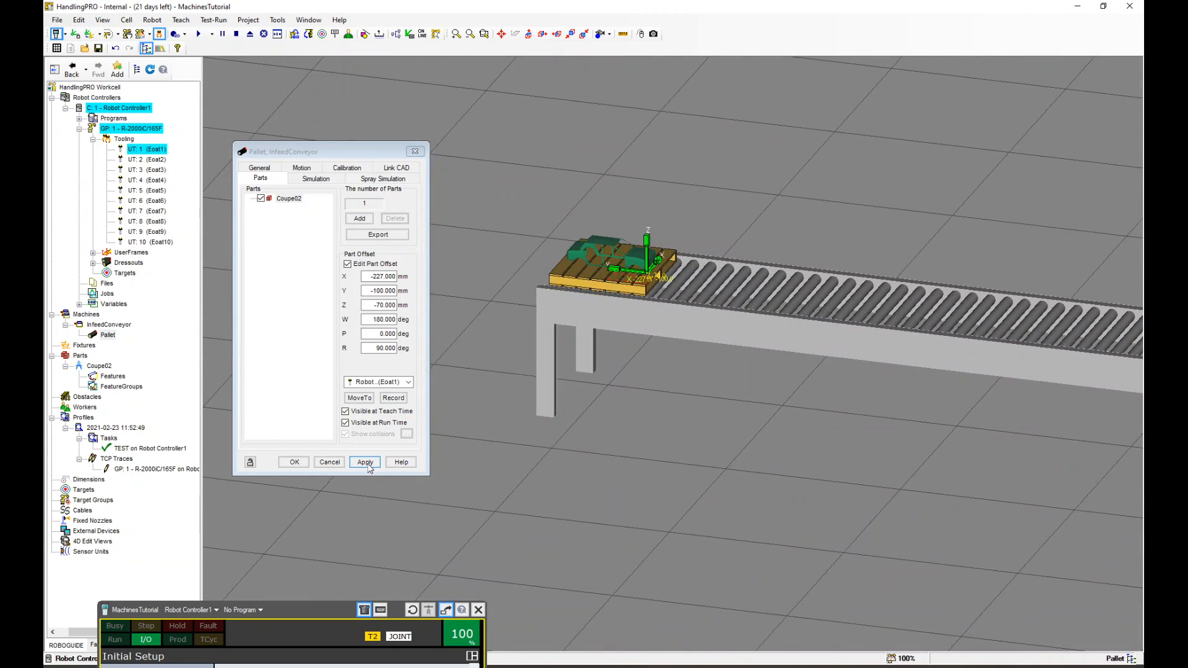
left_click(368, 469)
Inspect the infeed conveyor's properties and the cell layout
scroll(604, 255, "down", 5)
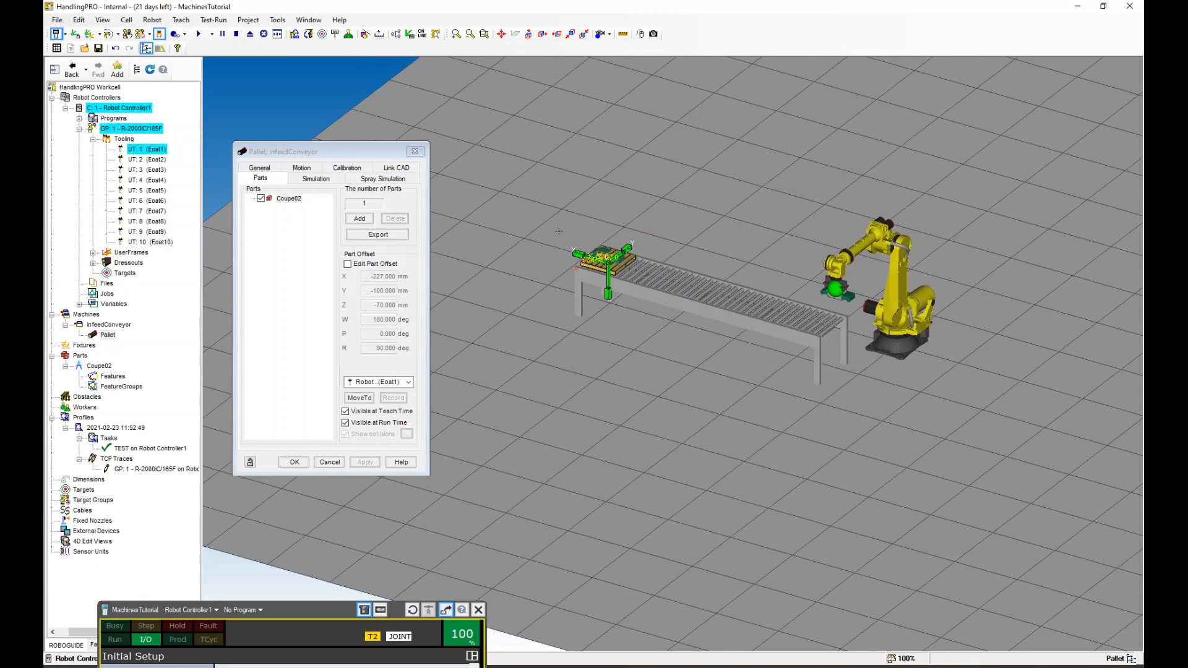
scroll(559, 232, "up", 3)
double_click(667, 332)
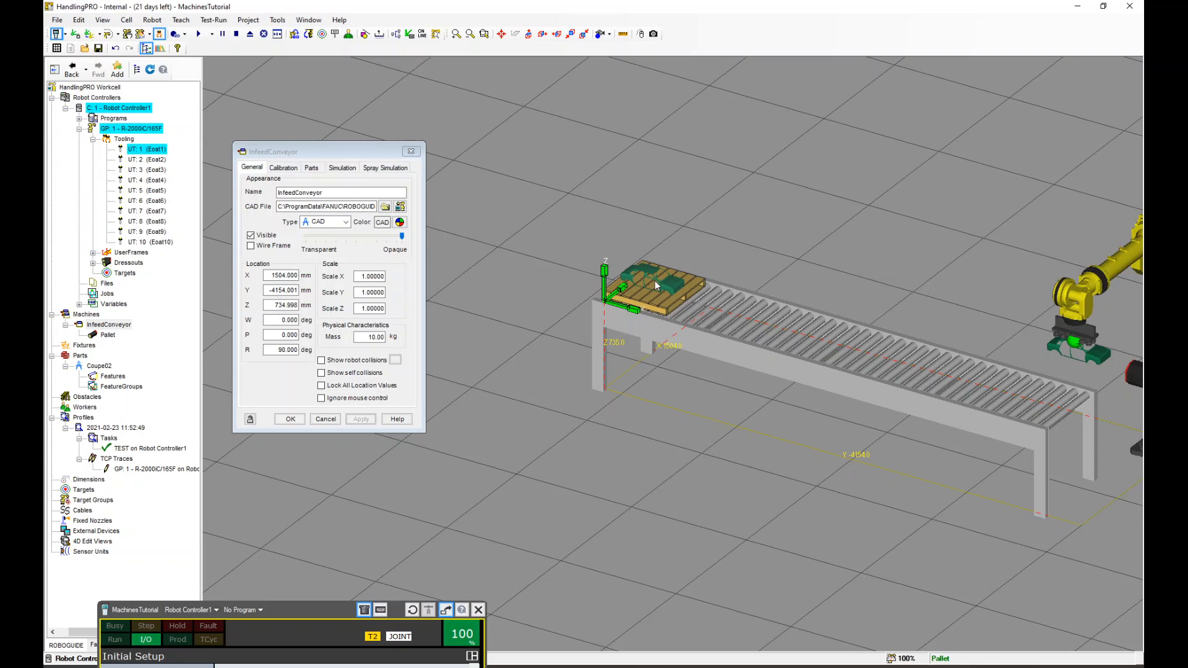
scroll(655, 281, "up", 5)
scroll(655, 278, "down", 8)
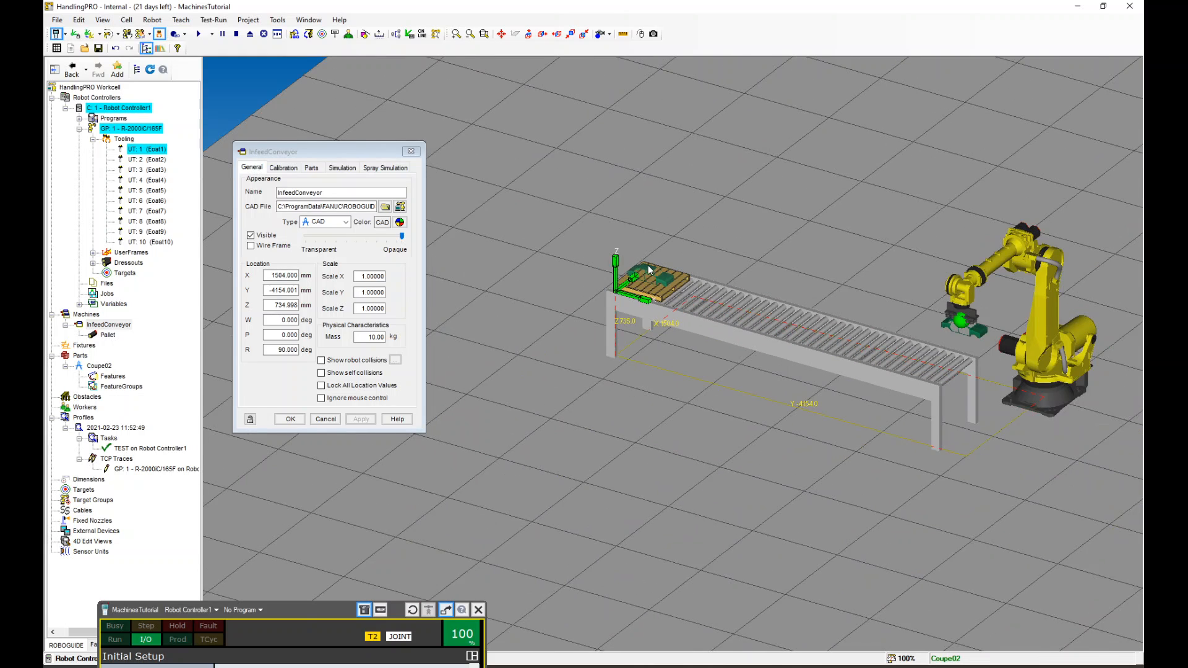
scroll(990, 360, "up", 2)
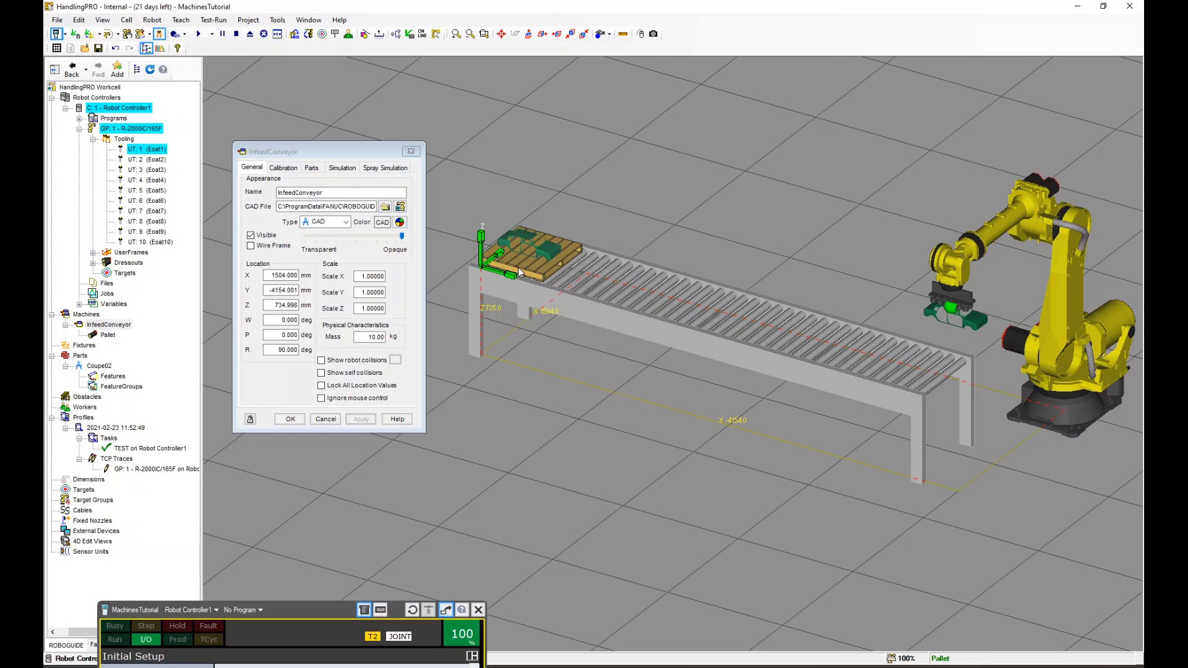
Open the pallet's properties and turn off allowing the part to be placed in its simulation settings, then apply
double_click(521, 267)
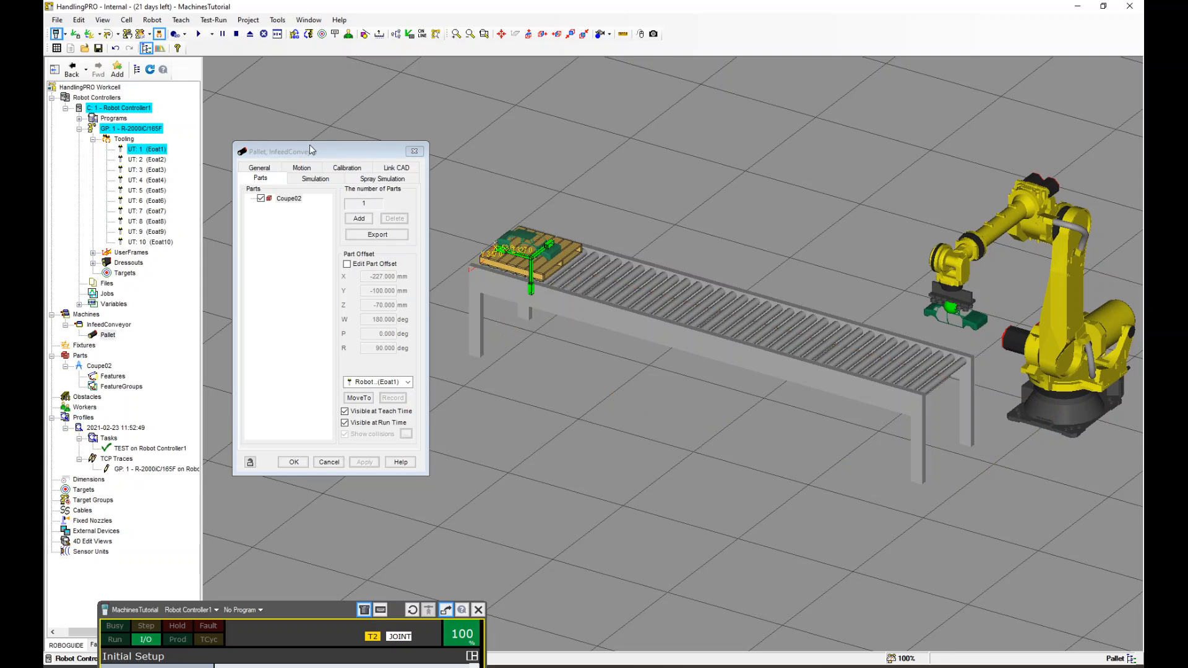
left_click_drag(311, 153, 294, 138)
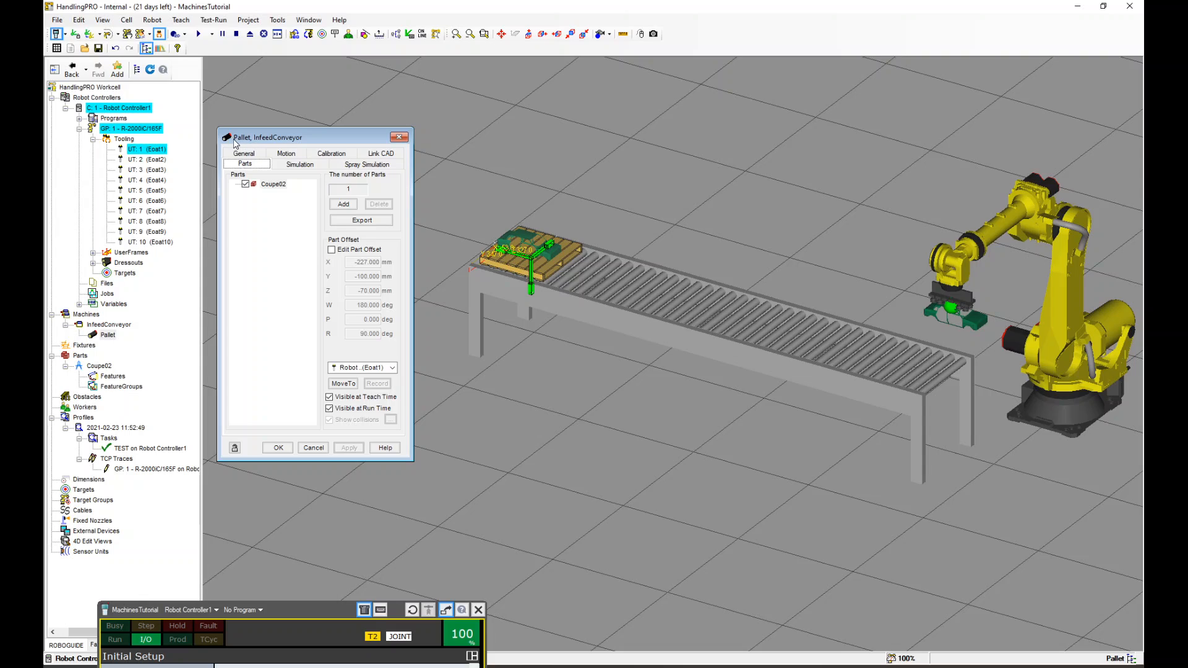
left_click(295, 166)
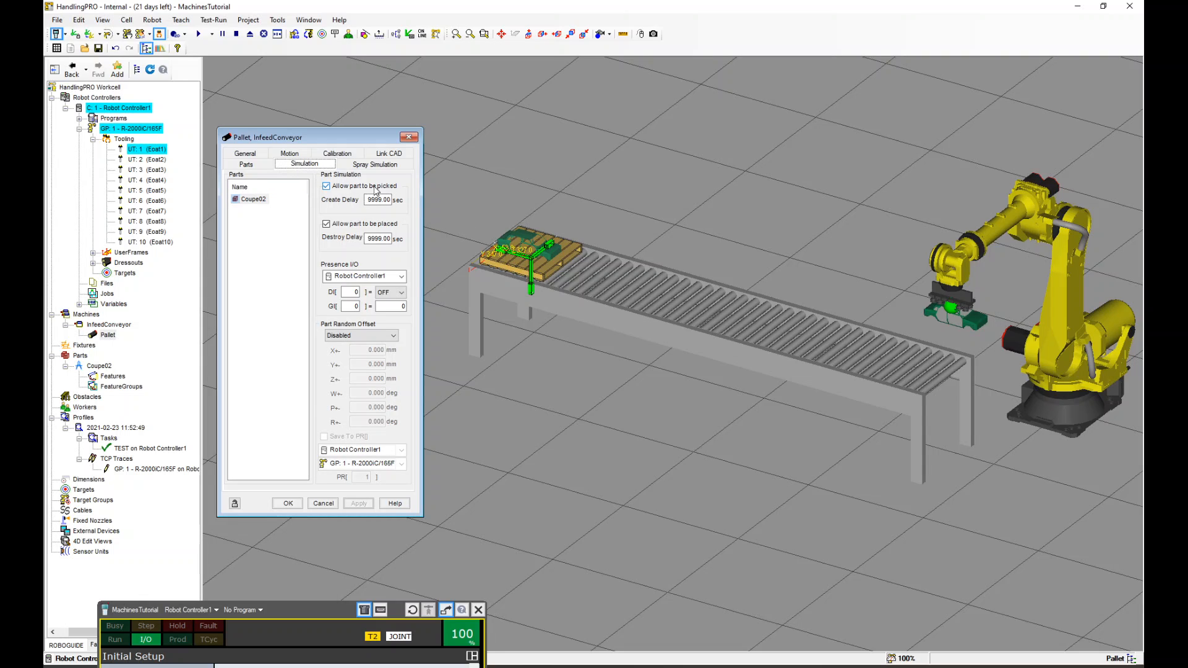
left_click(327, 225)
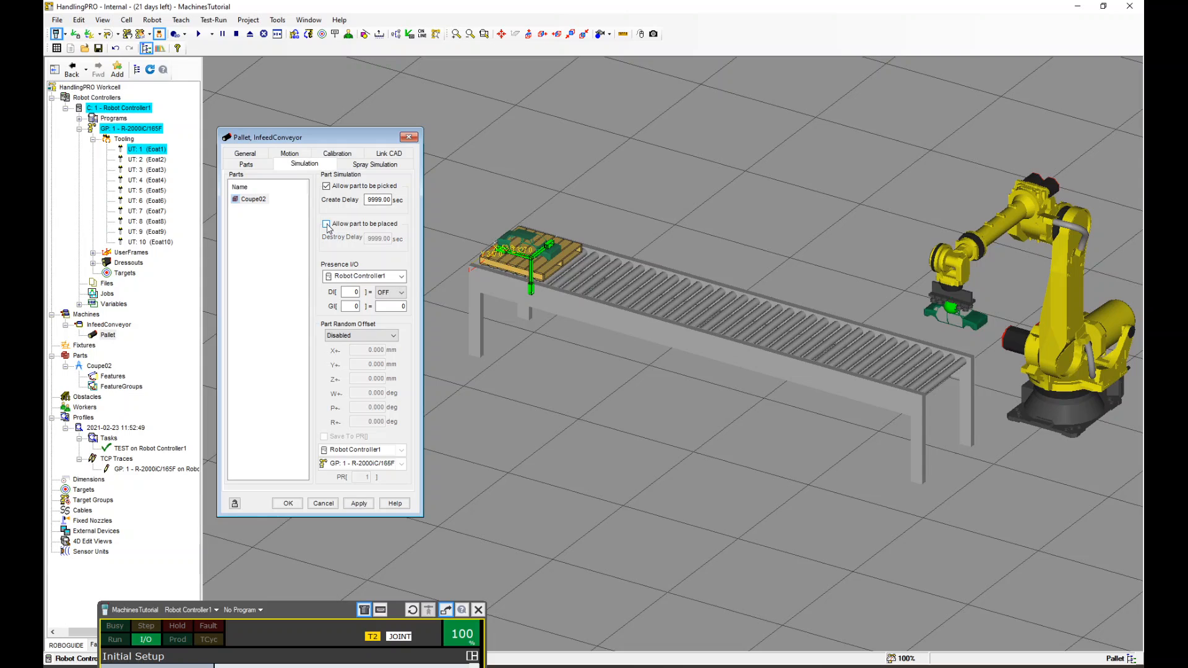
left_click(359, 504)
Assign the pallet's servo motion to group GP: 1 - R-2000iC/165F and Joint 7
left_click(290, 153)
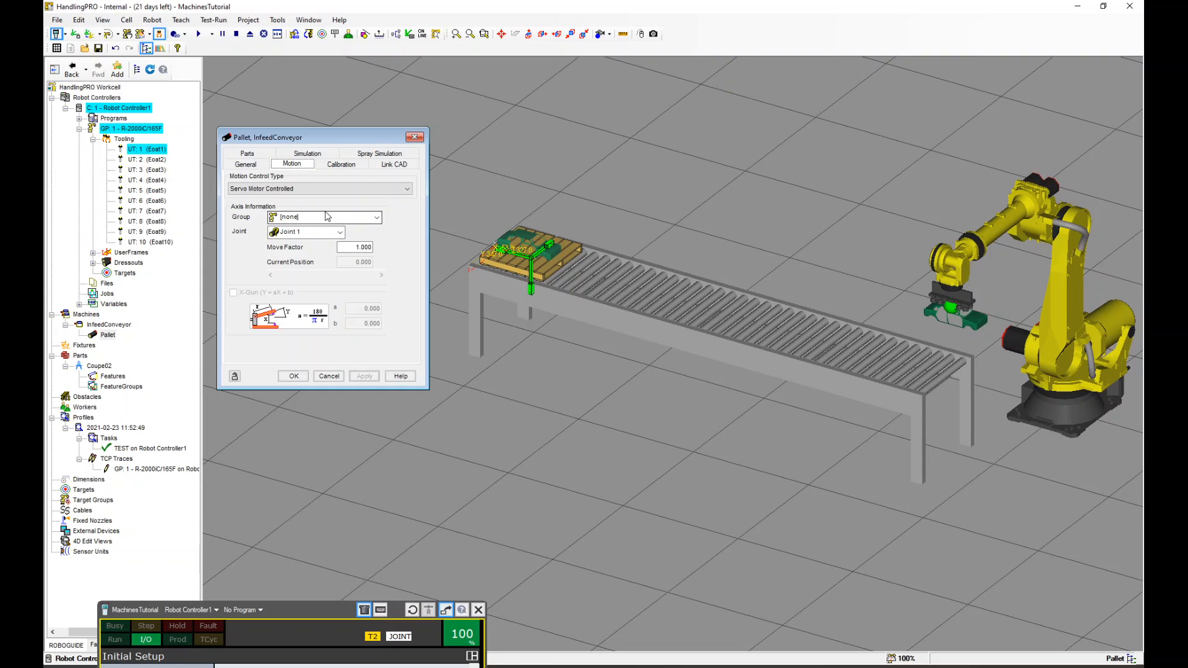
left_click(323, 218)
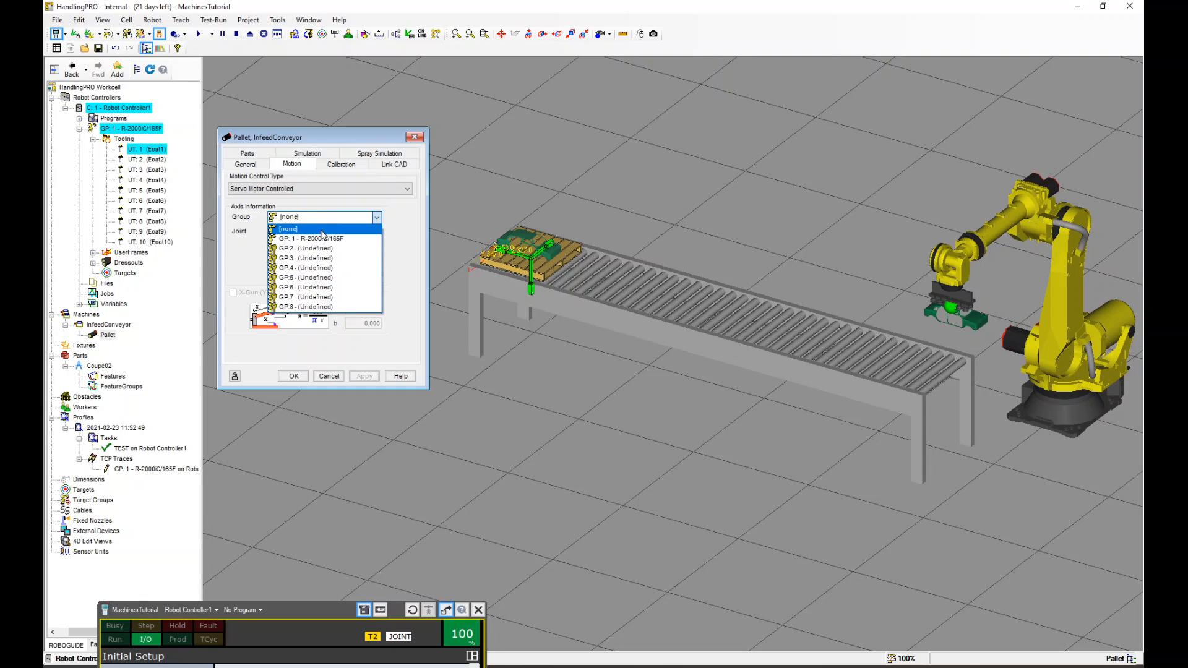
left_click(318, 239)
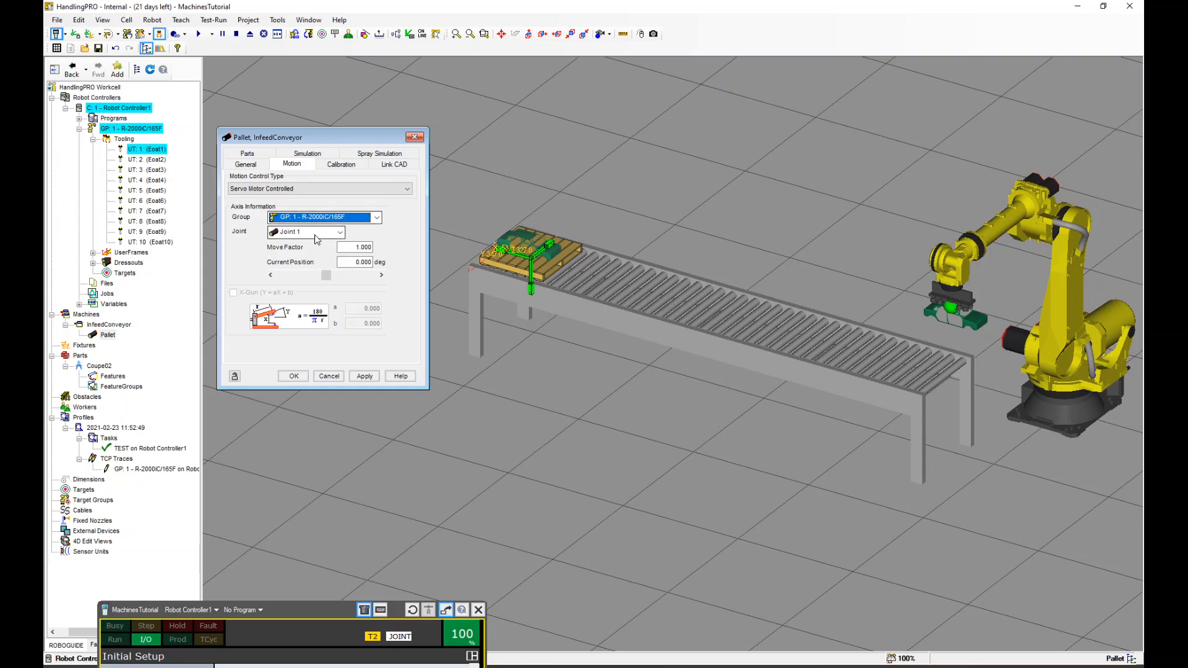
left_click(315, 235)
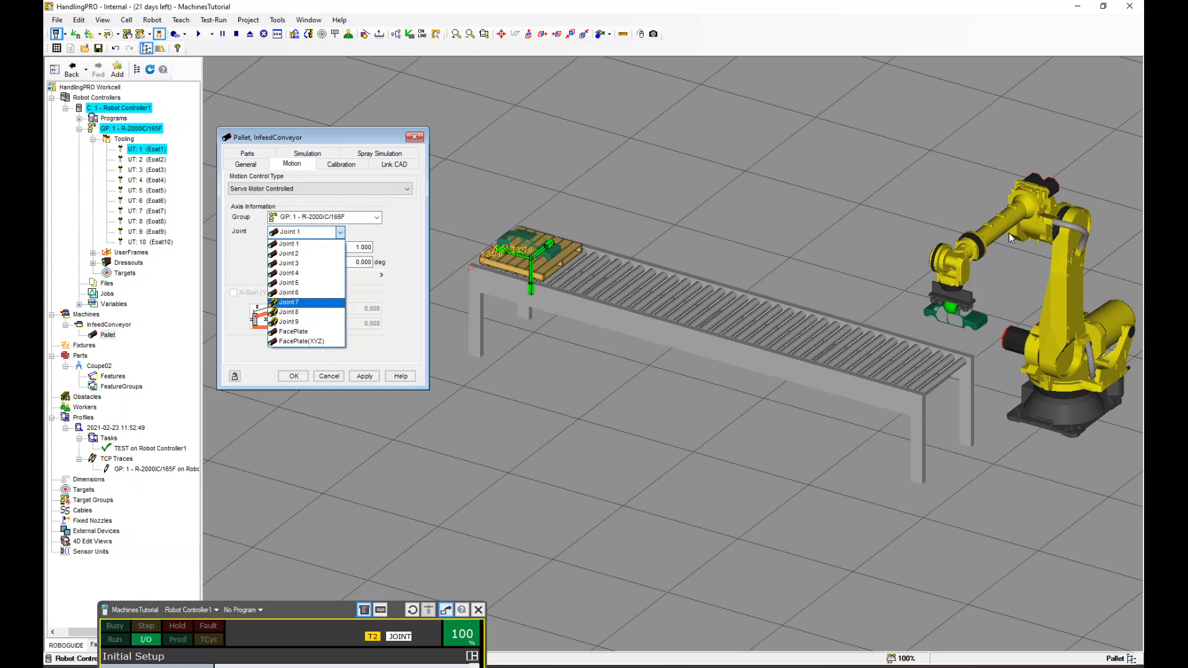
left_click(298, 303)
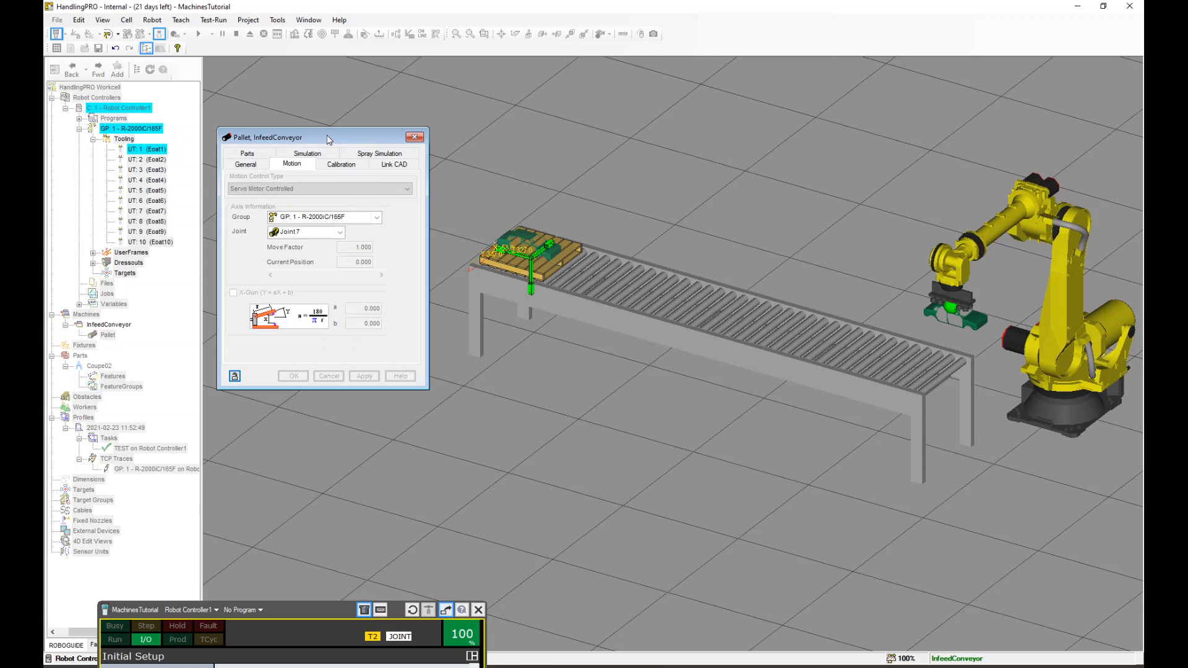
Switch the pallet's motion control type to Device I/O Controlled
mouse_move(333, 137)
left_mouse_down()
mouse_move(363, 144)
mouse_move(328, 137)
left_mouse_up()
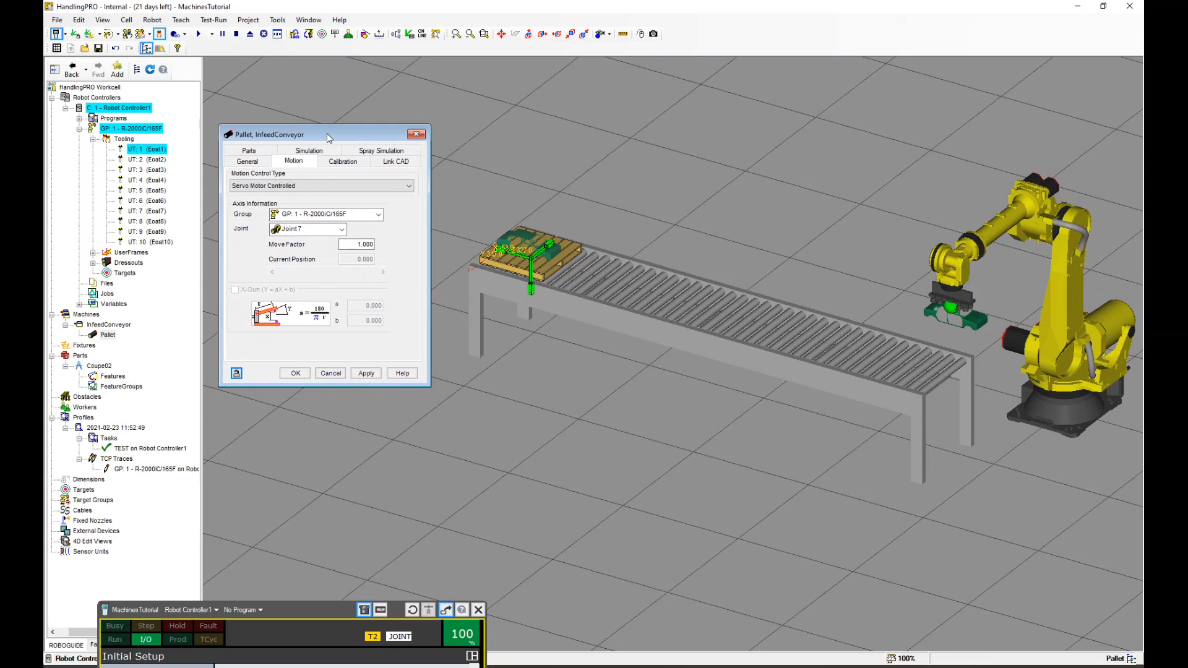
left_click(310, 187)
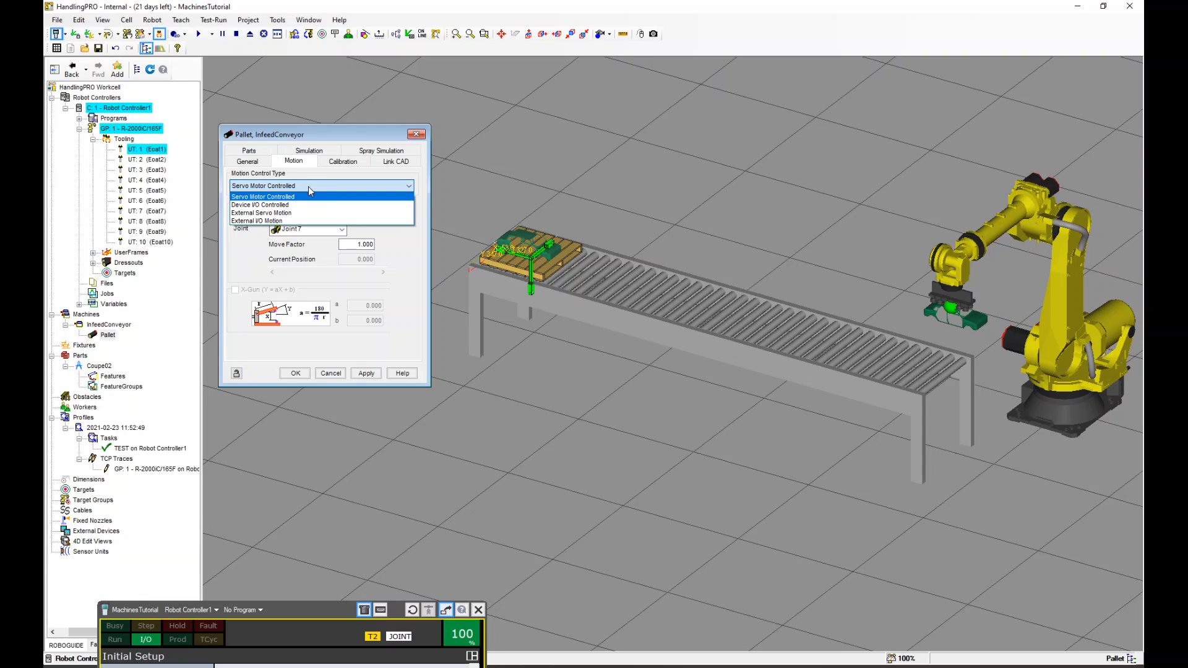
left_click(260, 205)
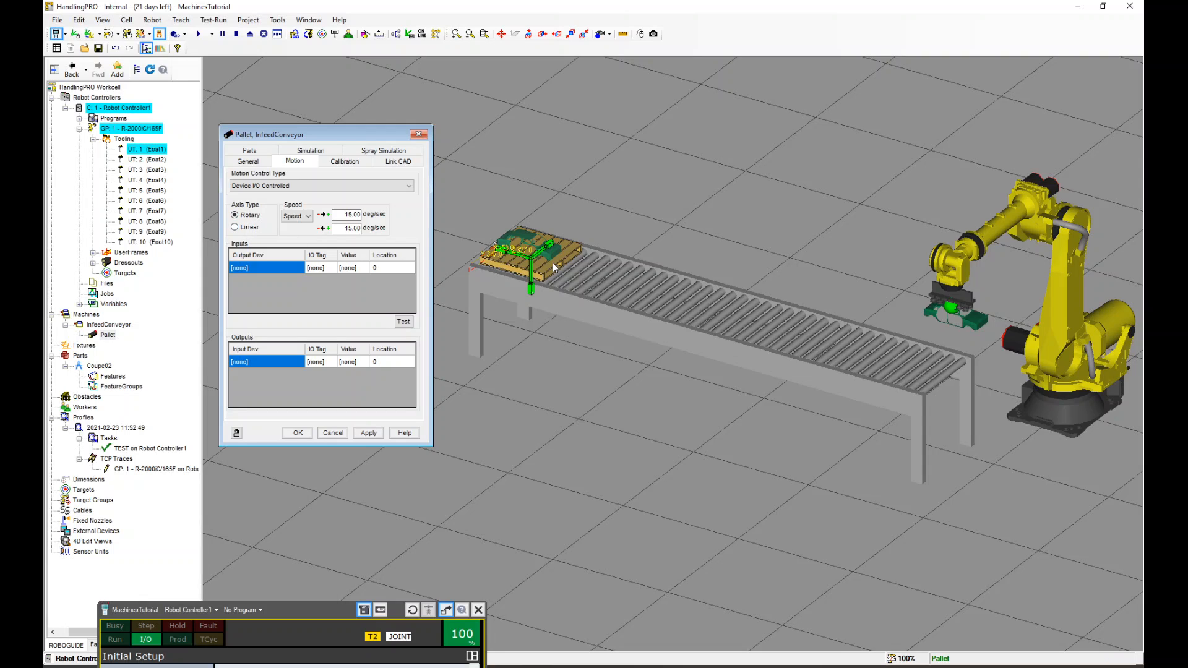
Set the pallet's axis type to Linear with both speeds at 1000 mm/sec and apply
left_click(235, 227)
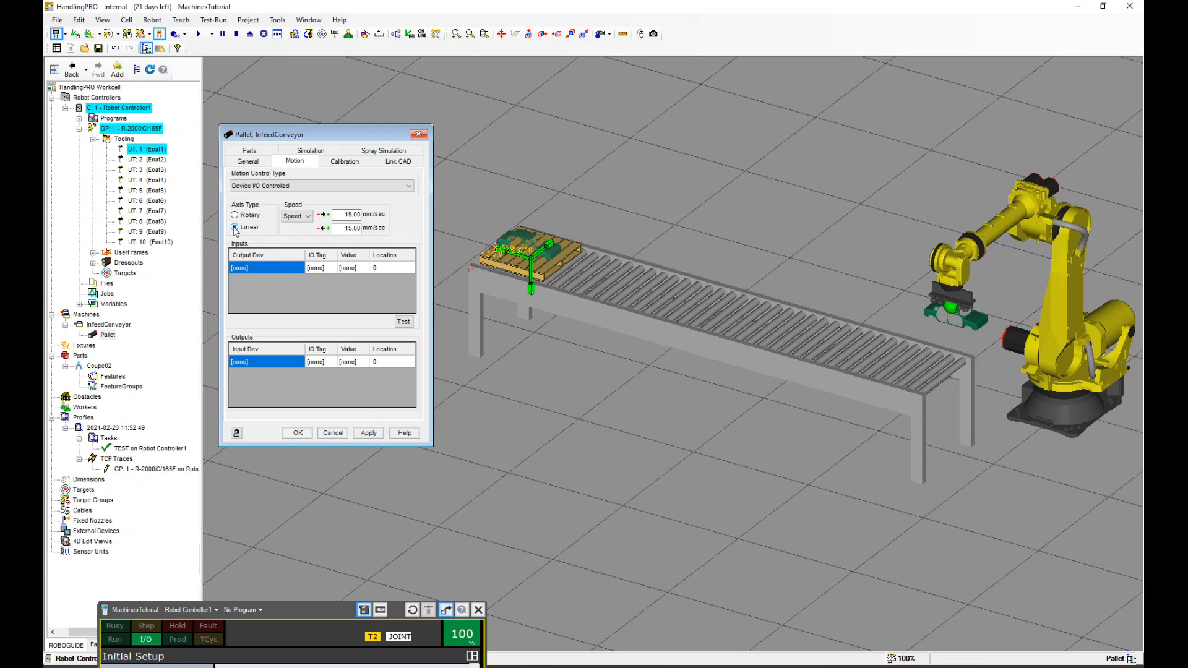
left_click(308, 216)
left_click(310, 222)
left_click(308, 216)
left_click(304, 228)
left_click_drag(338, 214, 382, 219)
type("100")
key("Tab")
type("100")
left_click(369, 434)
Add a first motion input on Robot Controller1 DO[1] with value OFF at location 0
left_click(254, 267)
left_click(254, 267)
left_click(258, 285)
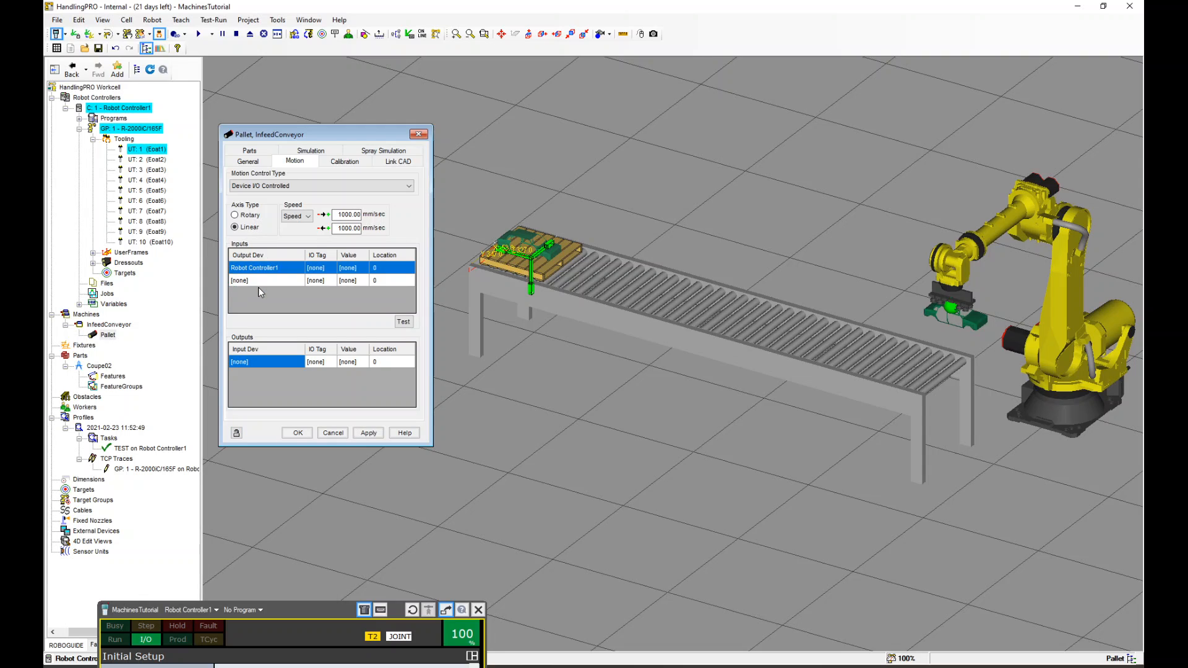
left_click(317, 270)
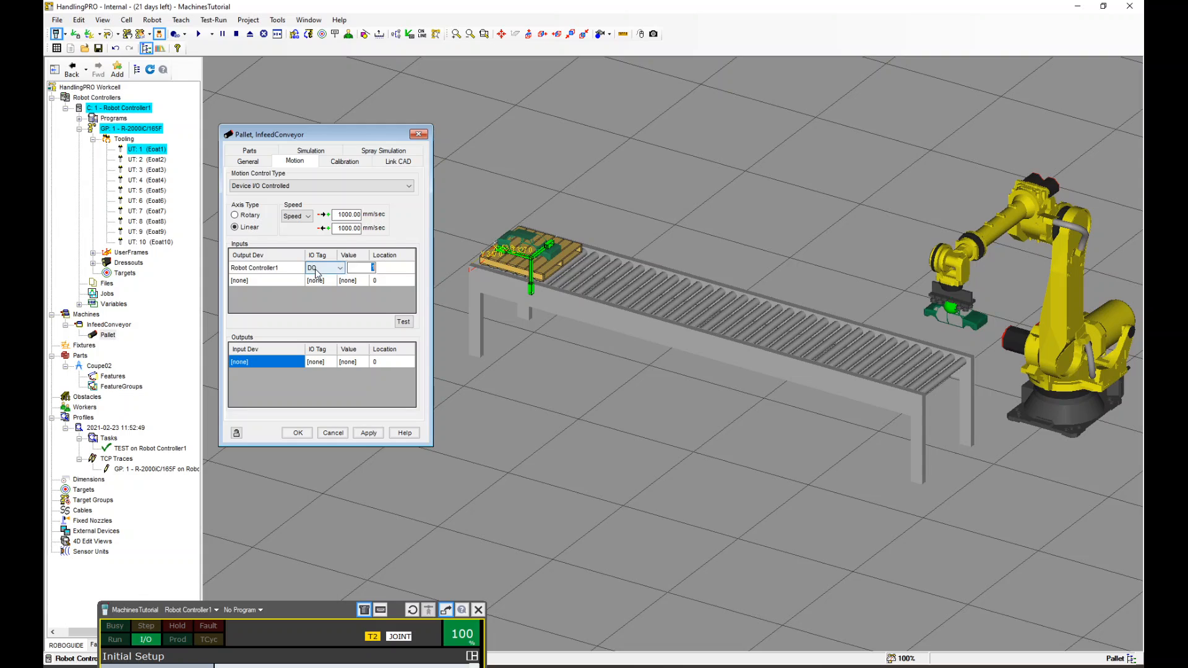
left_click(361, 280)
left_click(356, 271)
left_click(356, 270)
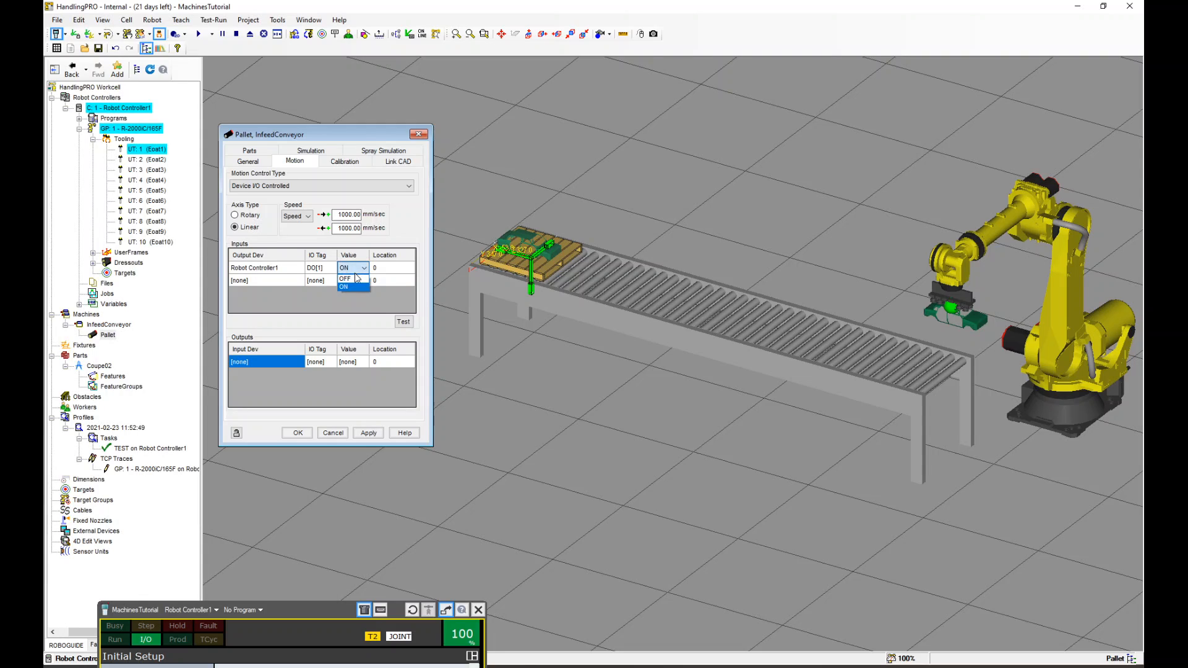
left_click(349, 286)
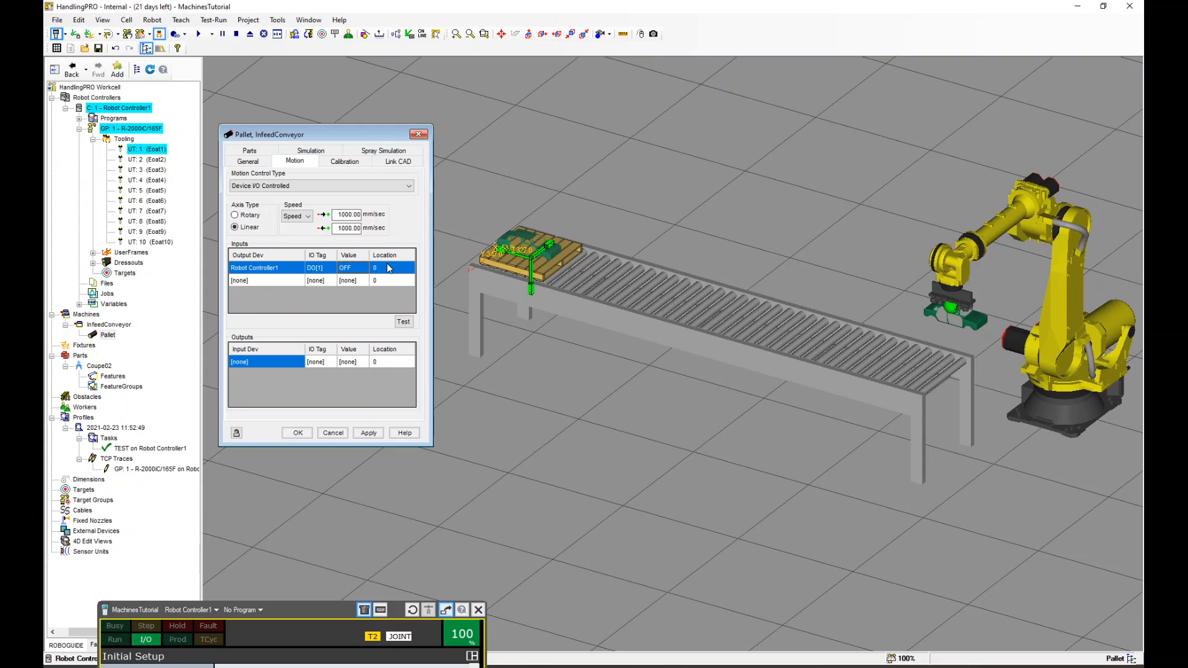
Add a second motion input on Robot Controller1 DO[1] with value ON at location 3000, and apply
left_click(290, 282)
left_click(284, 278)
left_click(278, 299)
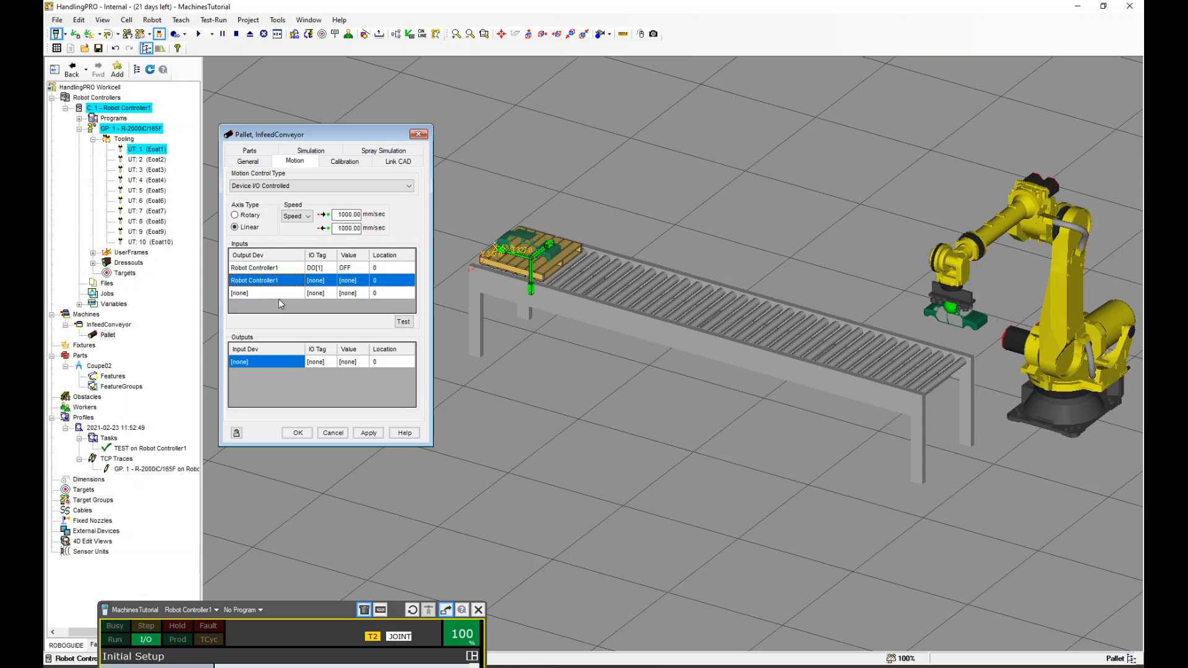
left_click(315, 282)
left_click(314, 283)
left_click(359, 279)
type("1")
key("Return")
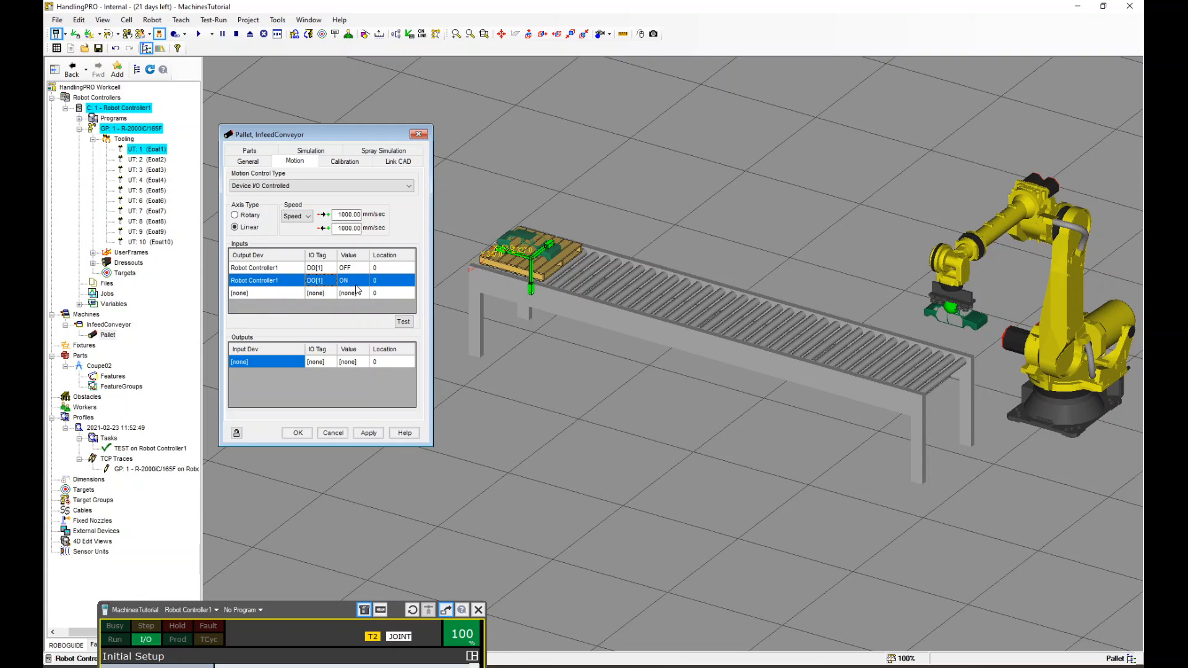
left_click(397, 282)
left_click(395, 280)
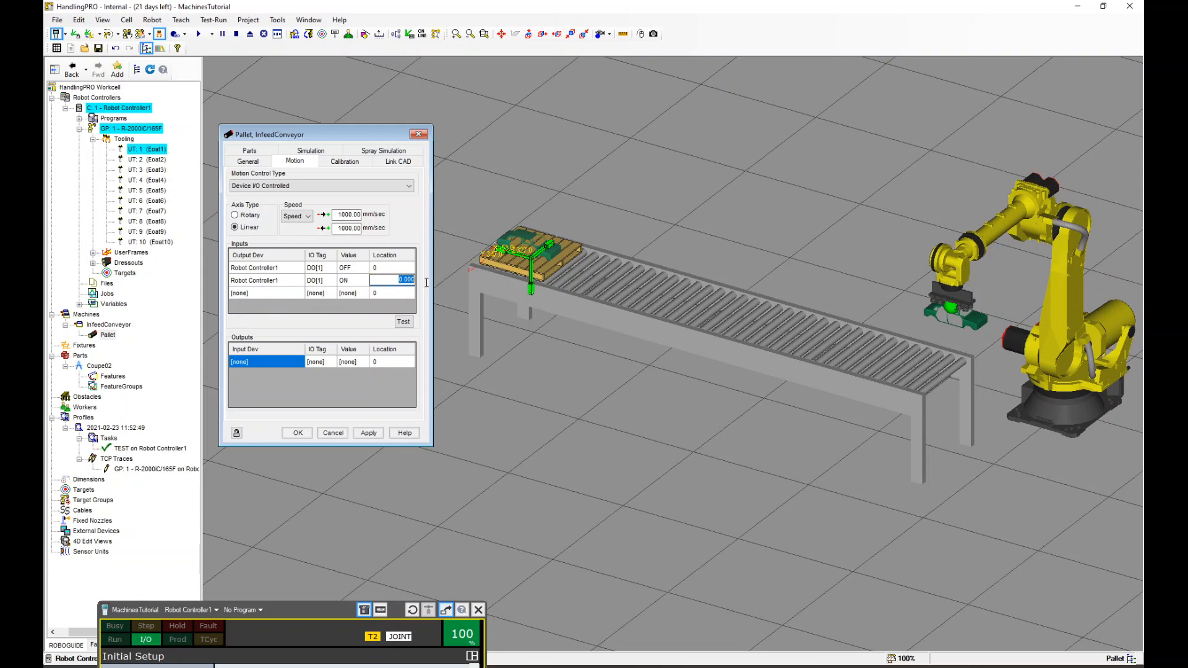
type("3000")
left_click(369, 433)
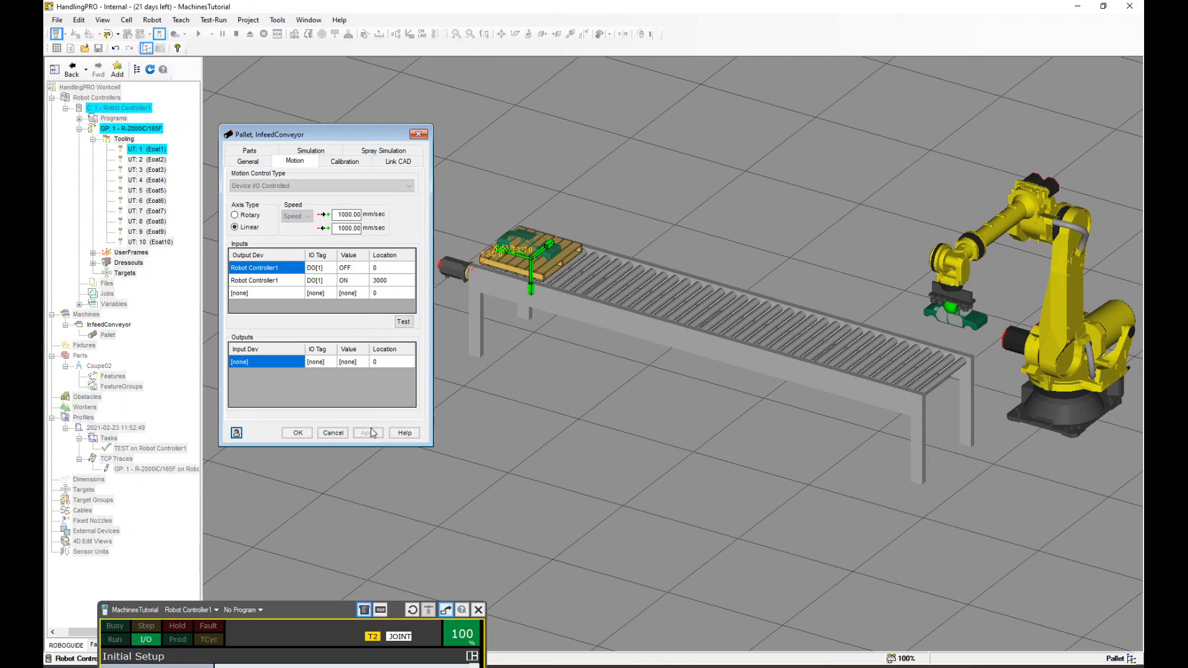
Open the digital output I/O screen on the teach pendant
scroll(511, 282, "down", 2)
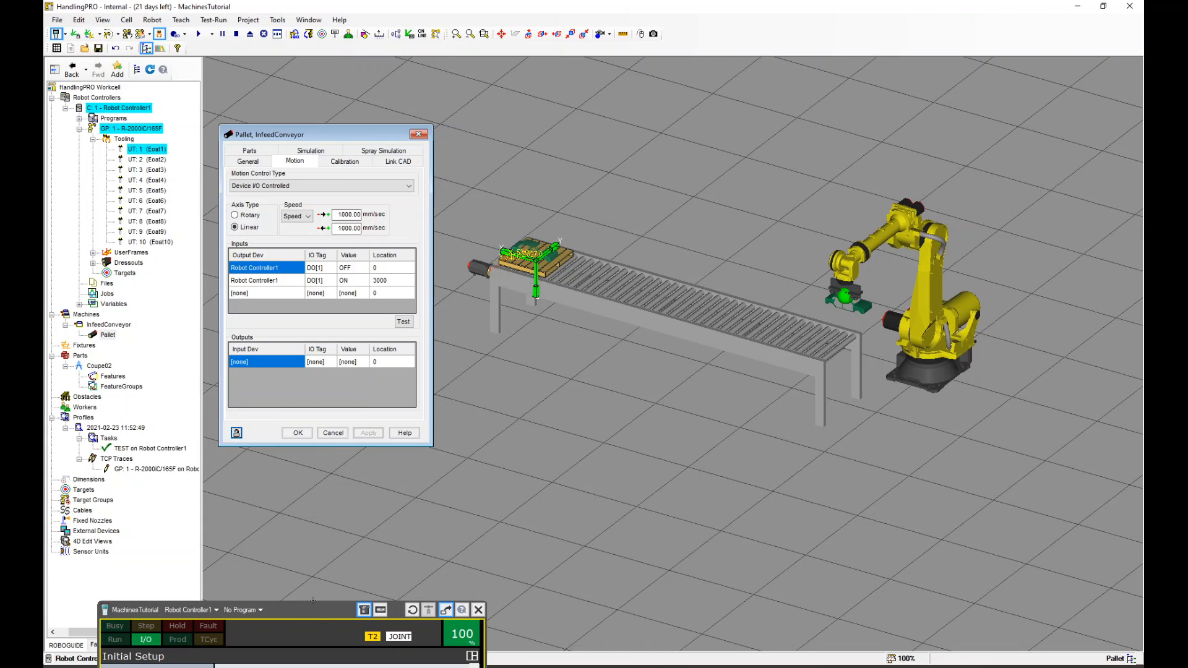
left_click_drag(314, 615, 302, 160)
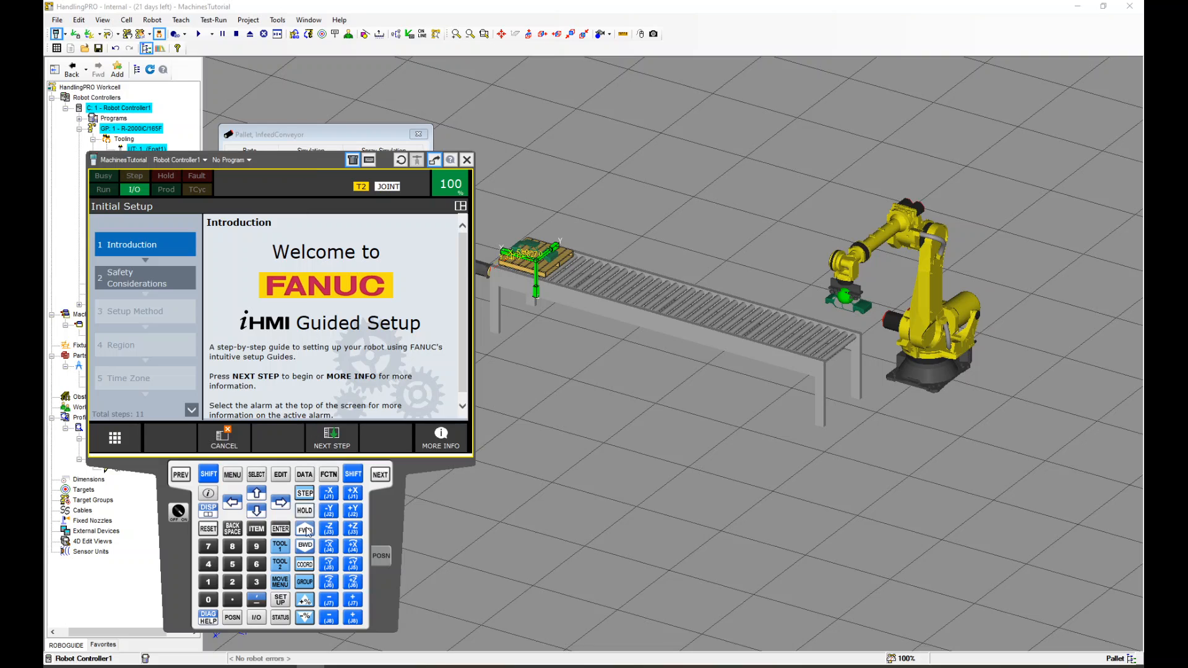
left_click(257, 617)
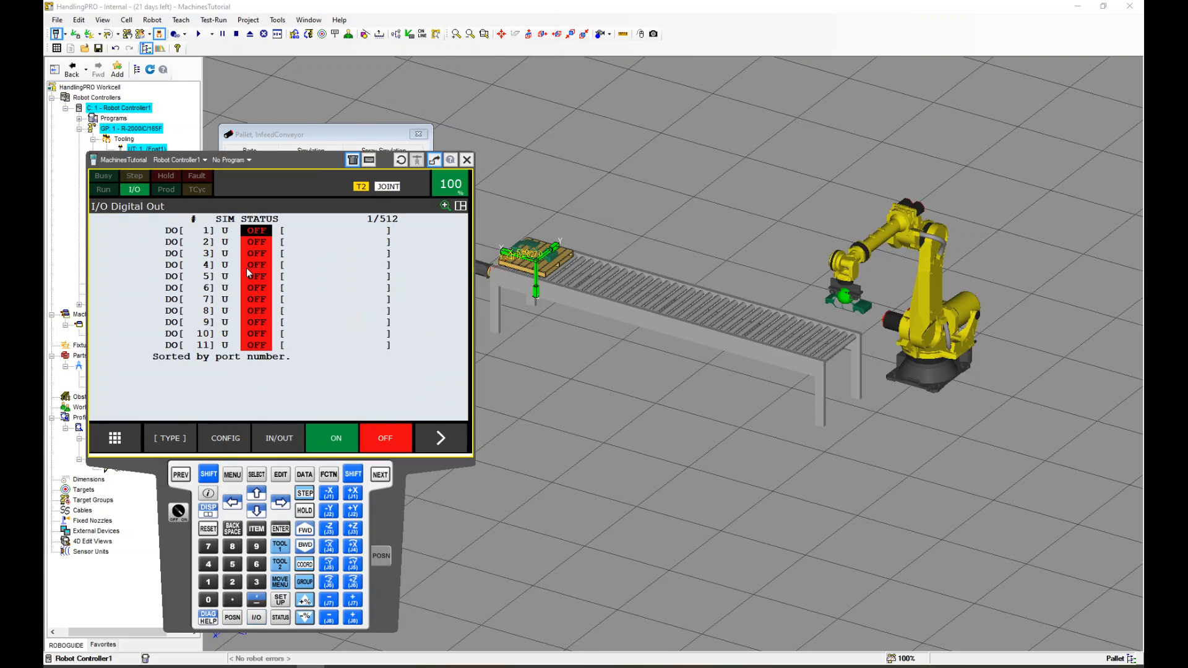
left_click(171, 438)
left_click(143, 297)
left_click_drag(289, 169, 276, 187)
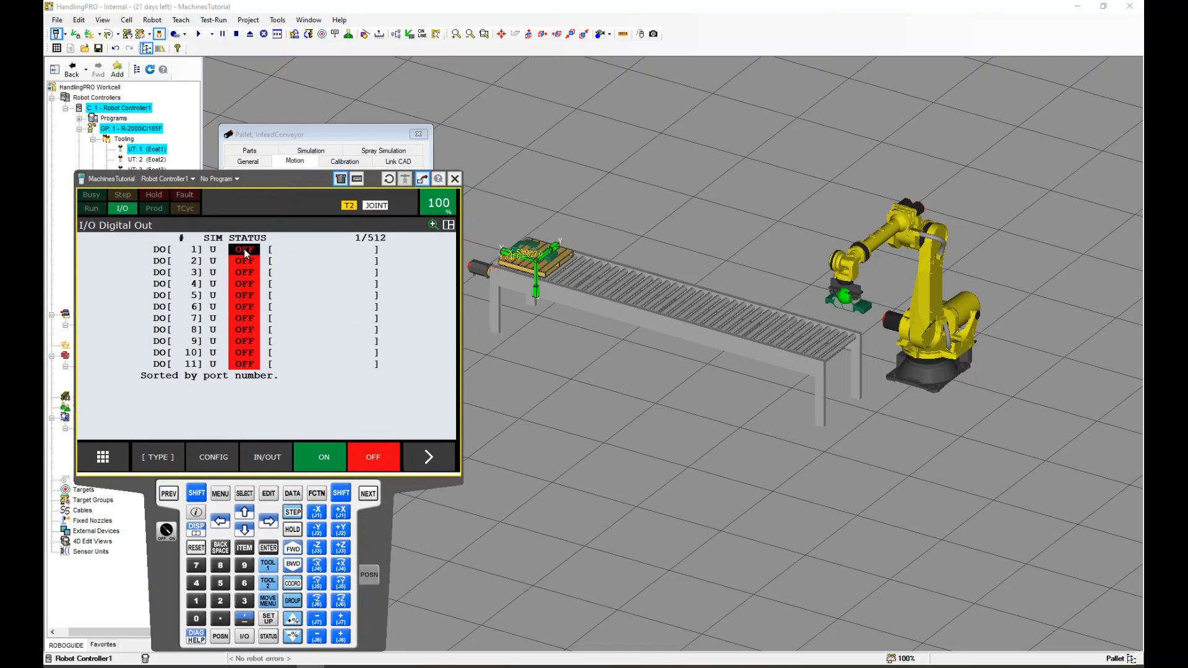
Toggle DO[1] on and off several times to test the pallet's conveyor motion
left_click(320, 458)
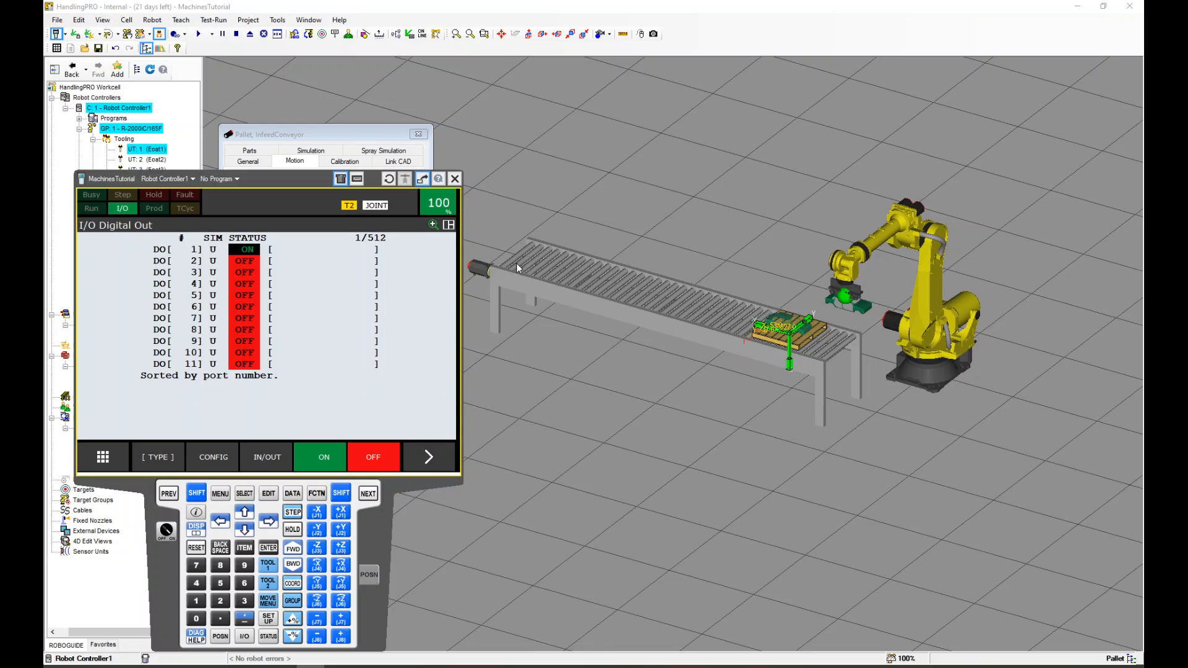
scroll(788, 333, "up", 8)
scroll(787, 330, "down", 5)
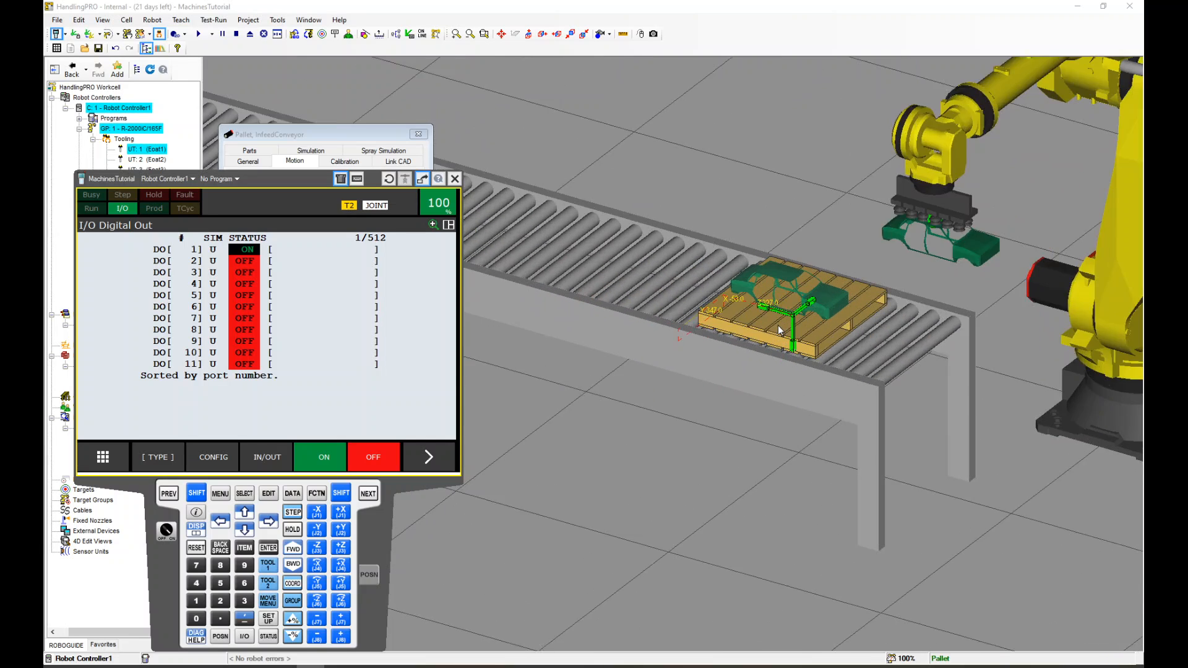
scroll(787, 326, "up", 3)
scroll(786, 321, "down", 5)
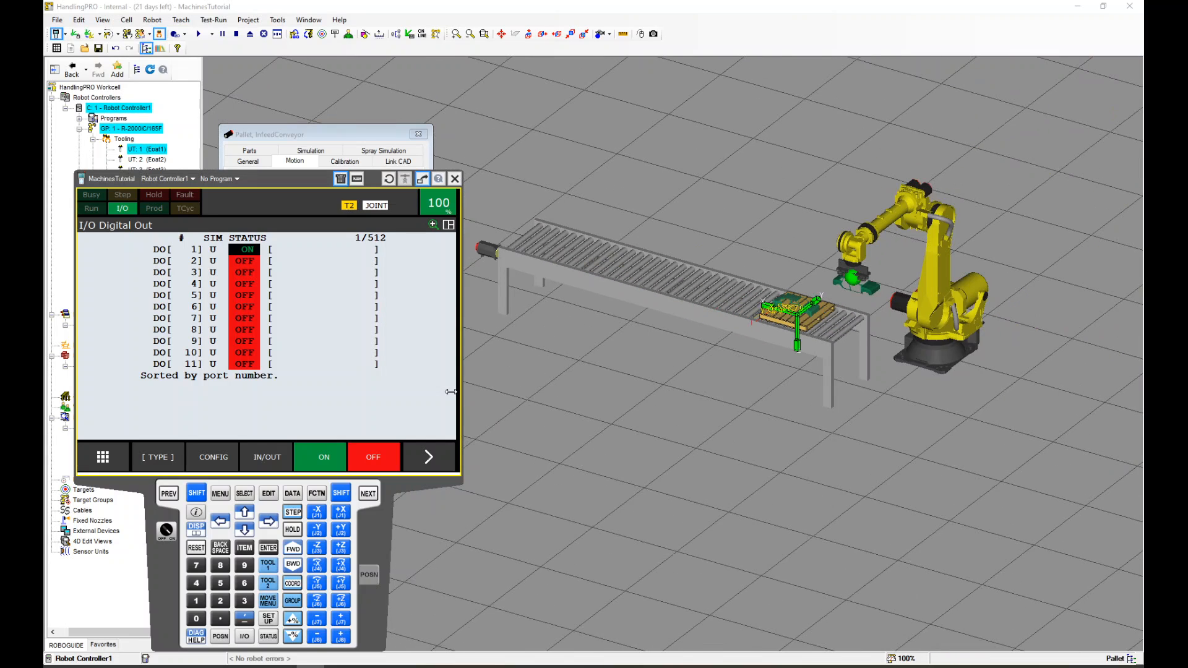
left_click(362, 458)
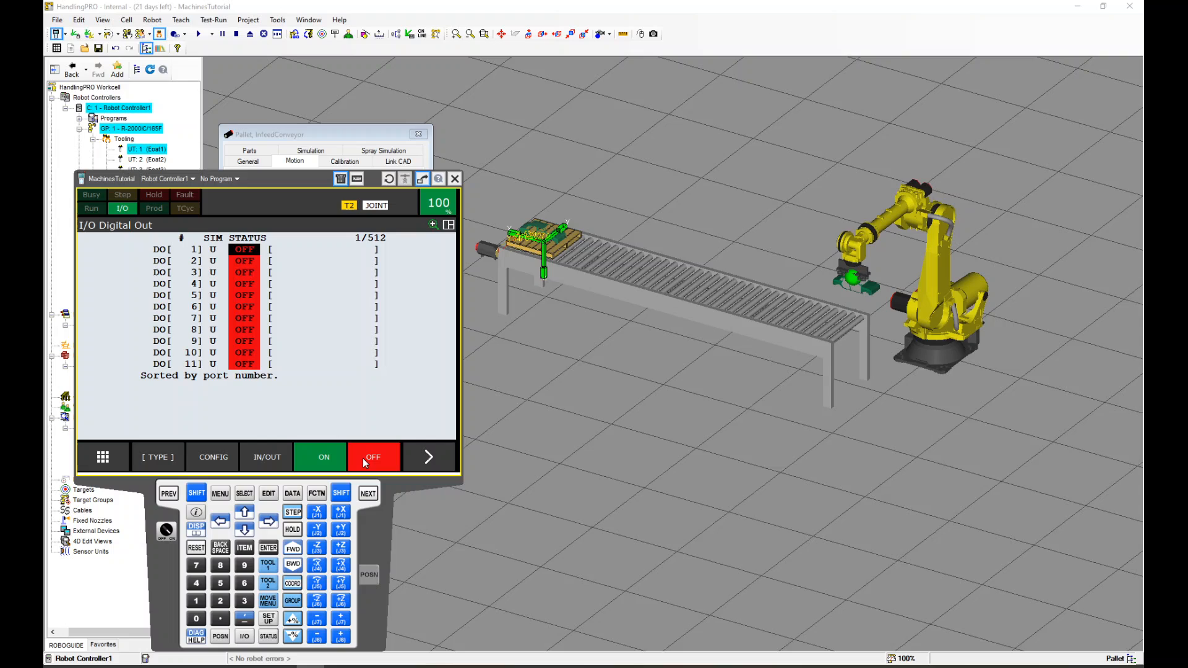
left_click(328, 458)
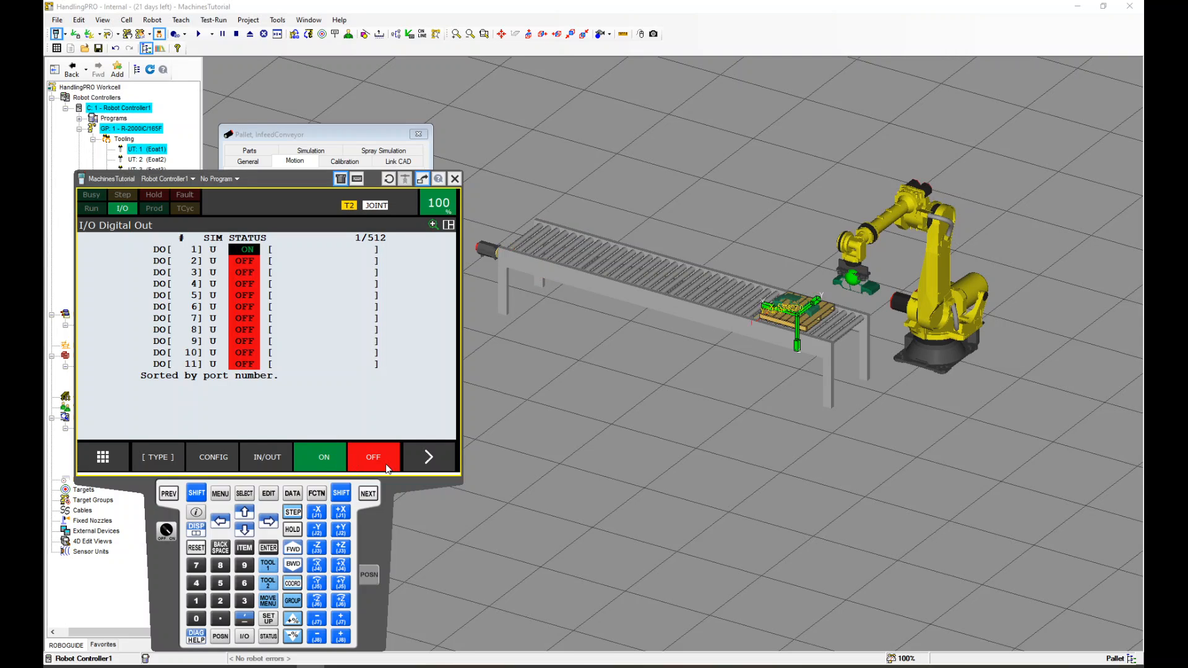
left_click(386, 469)
left_click(327, 460)
left_click(374, 468)
left_click(329, 457)
scroll(808, 328, "up", 5)
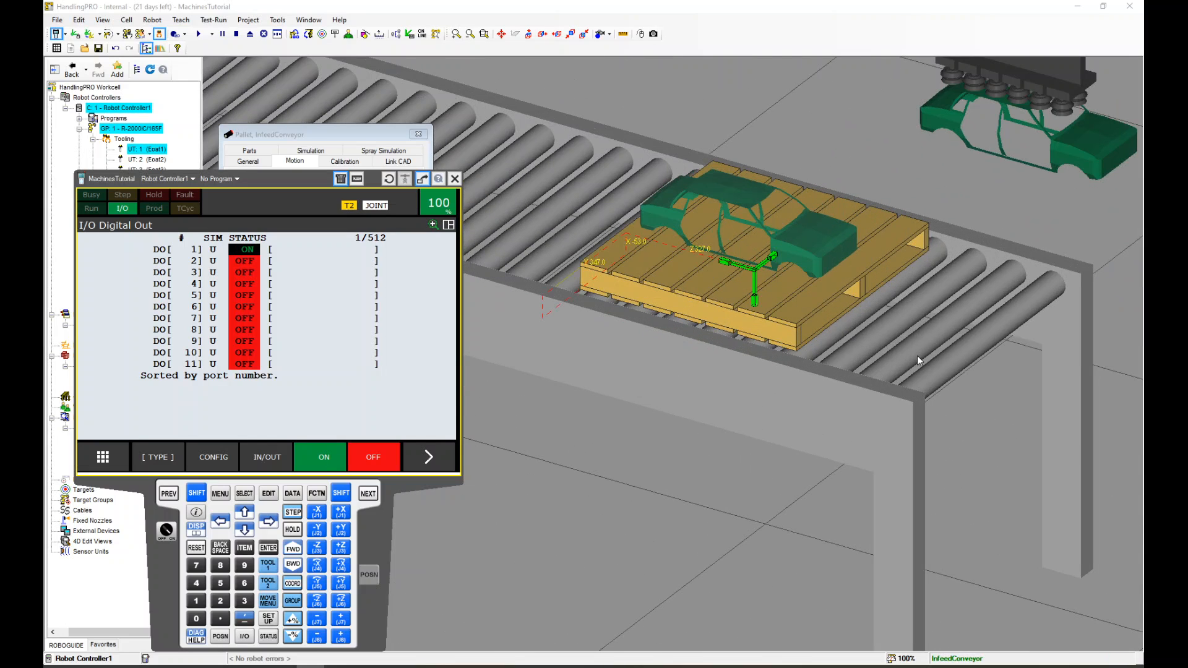
Set the ON motion input's location to 3200 and apply
left_click_drag(302, 180, 296, 351)
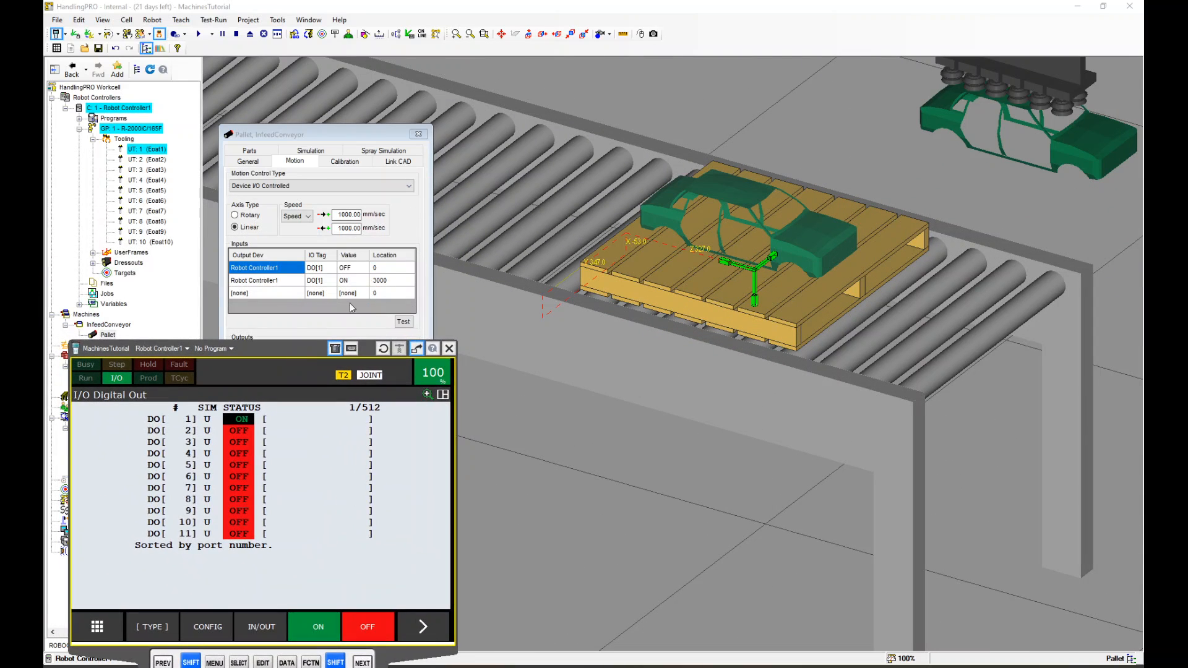
double_click(378, 281)
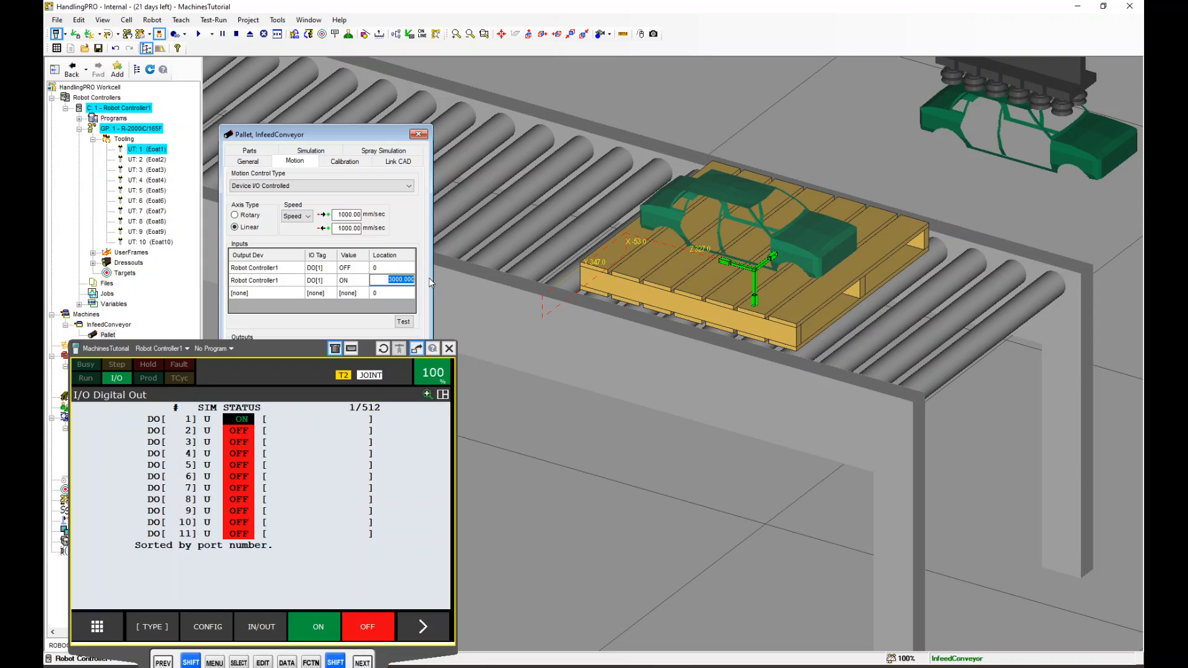
type("32")
left_click_drag(354, 136, 316, 63)
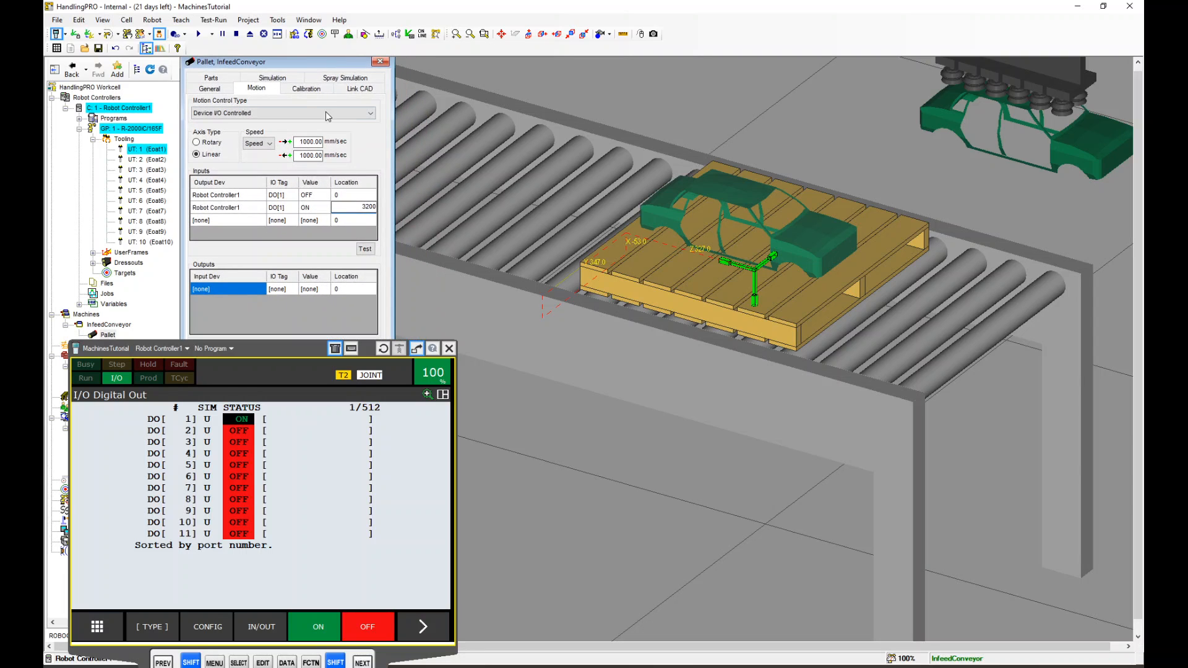
left_click_drag(292, 350, 263, 279)
left_click(330, 361)
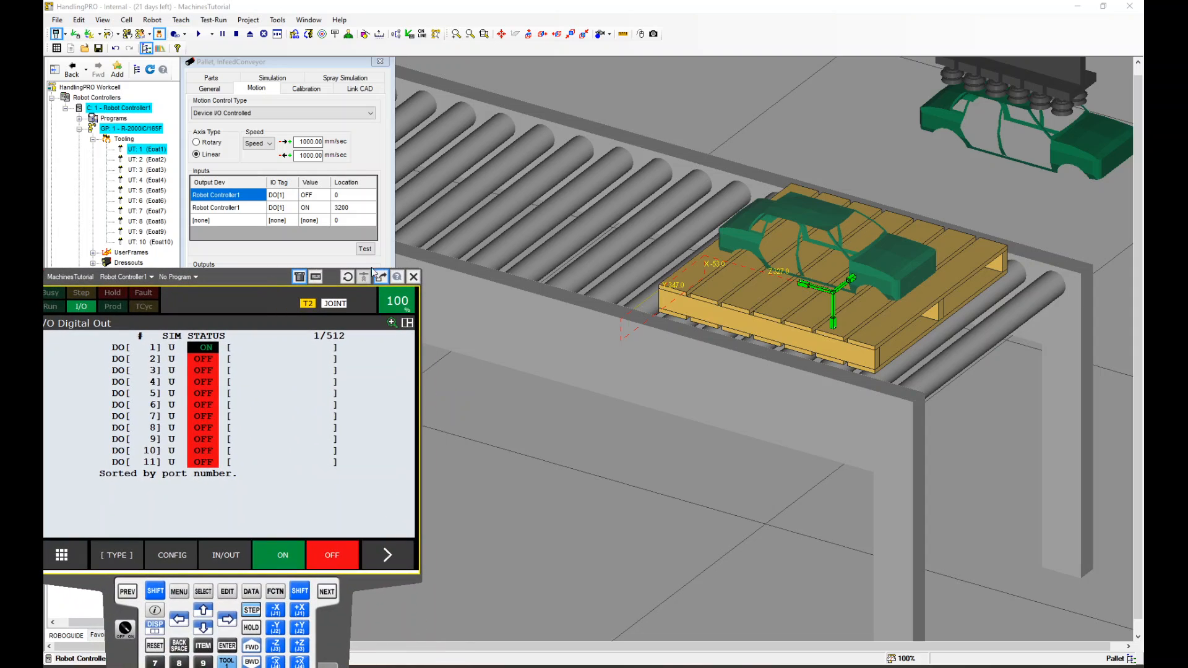
Toggle DO[1] on and off again to check the pallet's new travel distance
scroll(632, 236, "down", 8)
middle_click_drag(632, 237, 738, 261)
scroll(738, 261, "up", 3)
scroll(738, 261, "down", 3)
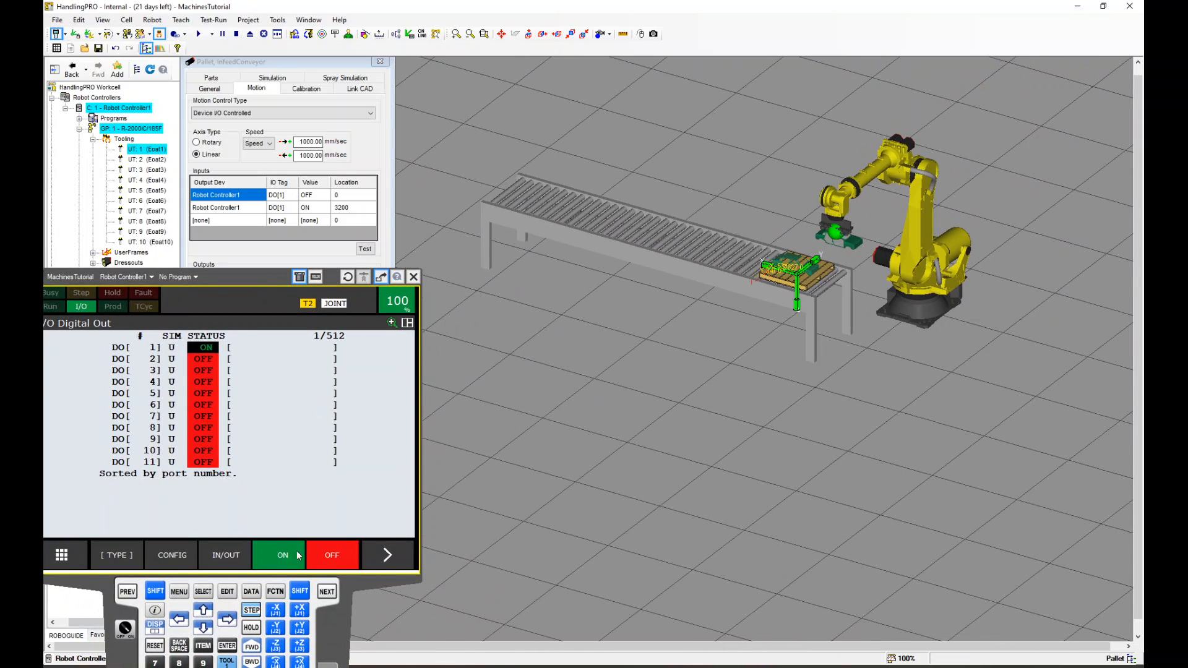
left_click(321, 556)
left_click(292, 553)
left_click(337, 557)
left_click(287, 553)
left_click(330, 559)
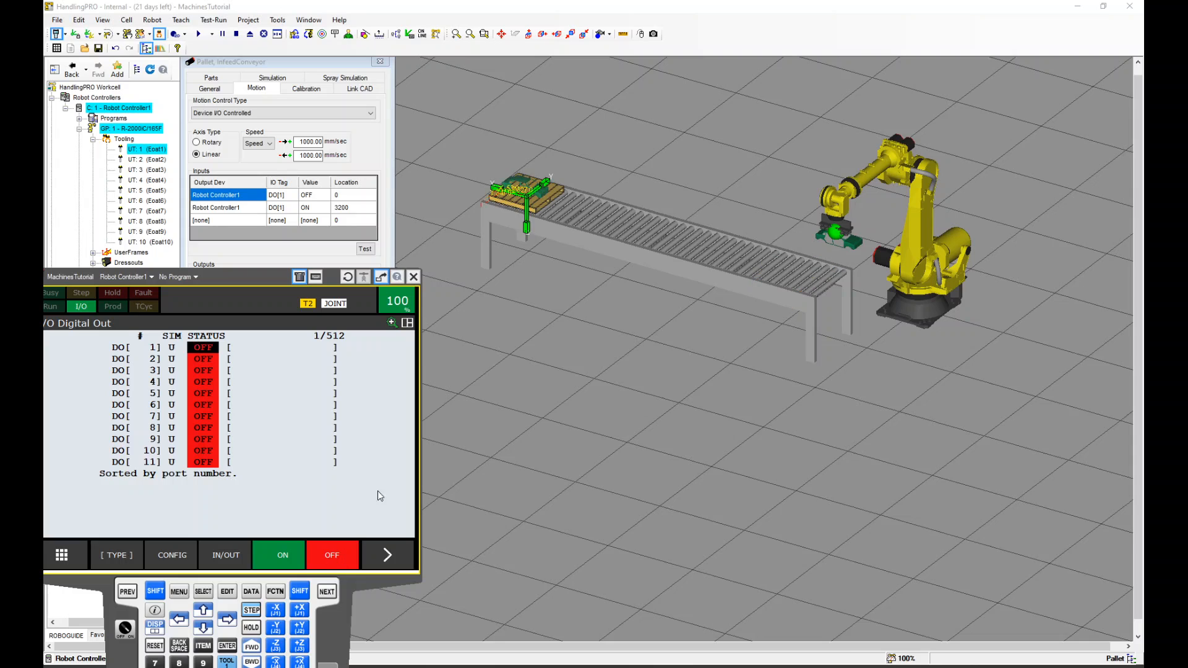
Add a motion output on Robot Controller1 DI[1] with value ON
left_click_drag(262, 280, 323, 663)
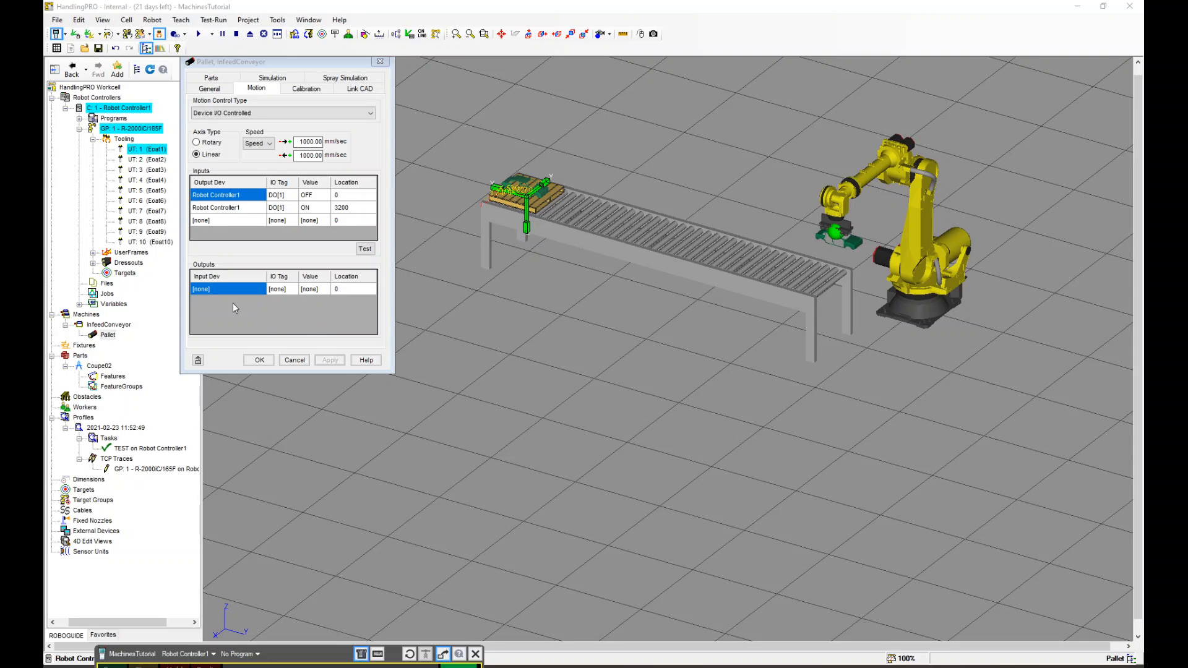
left_click(219, 289)
left_click(261, 289)
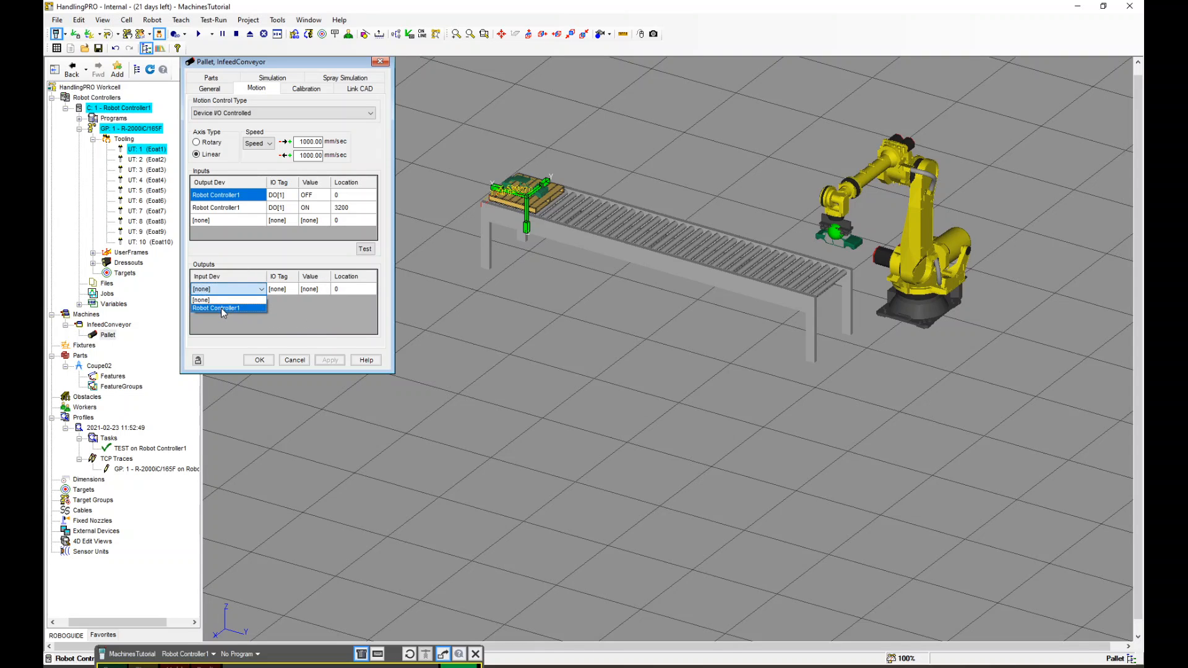
left_click(221, 307)
left_click(293, 291)
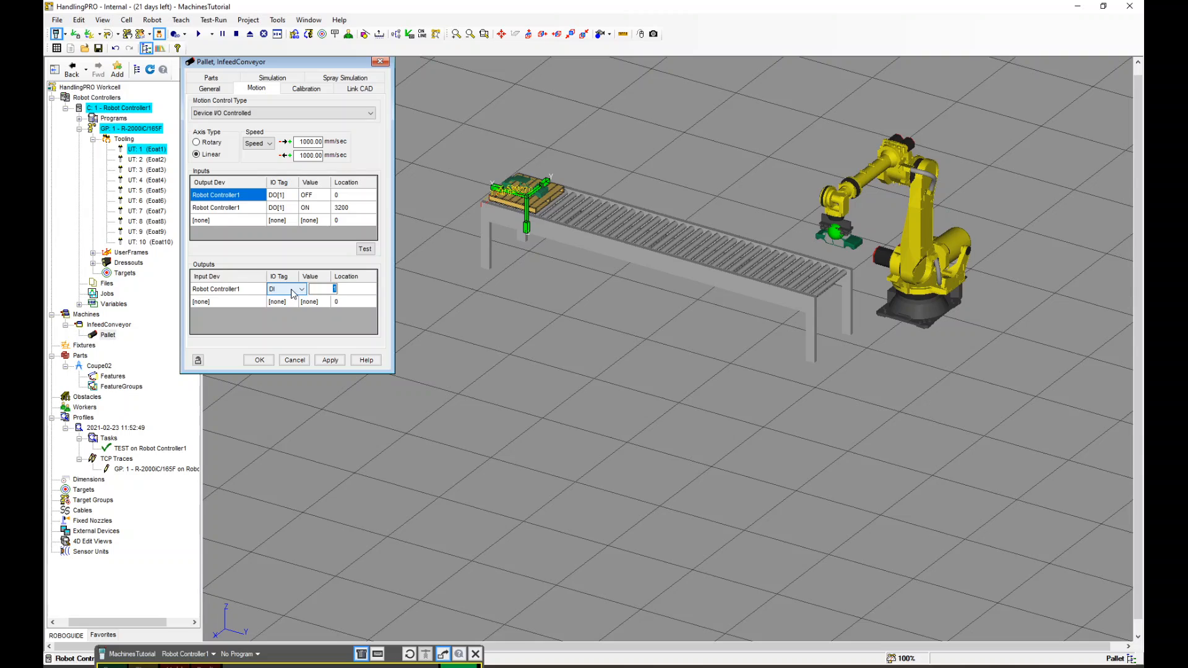
key("Return")
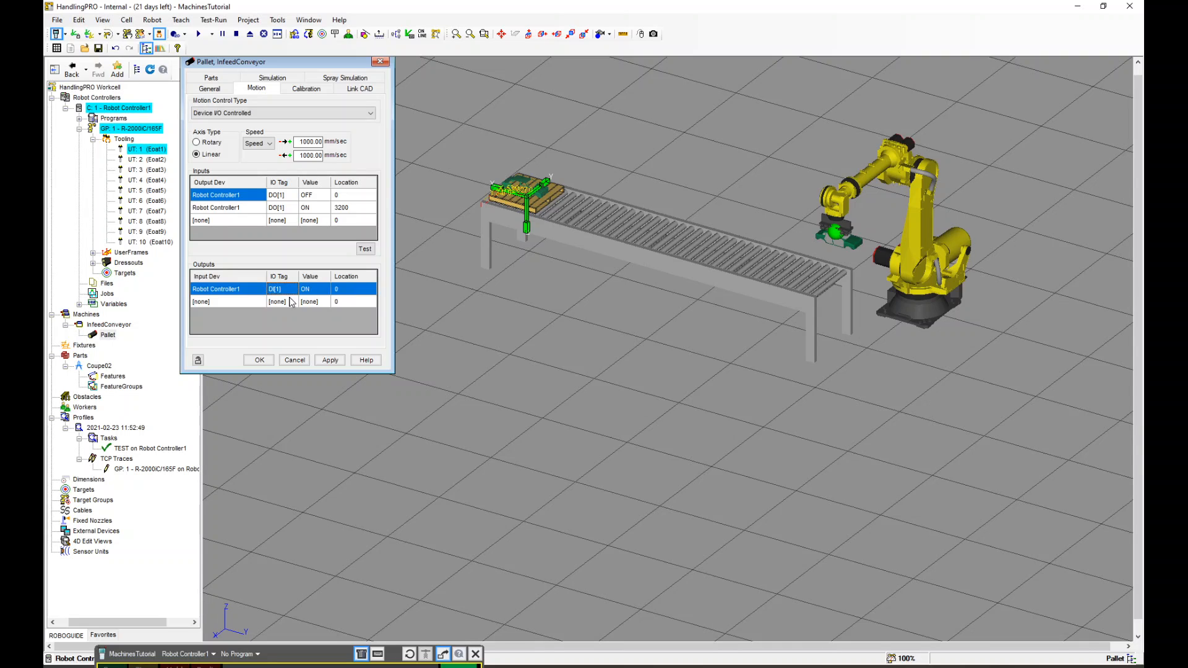
Set the DI[1] output's location to 3200, apply, and close the pallet dialog
left_click(352, 289)
type("3200")
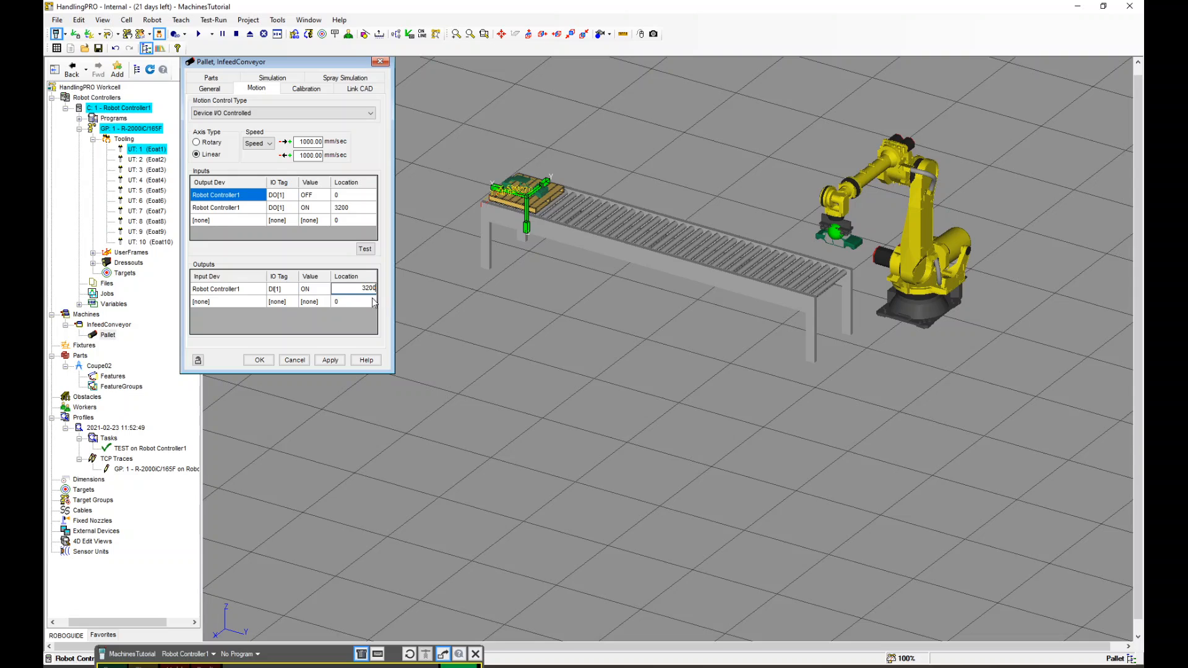
left_click(329, 360)
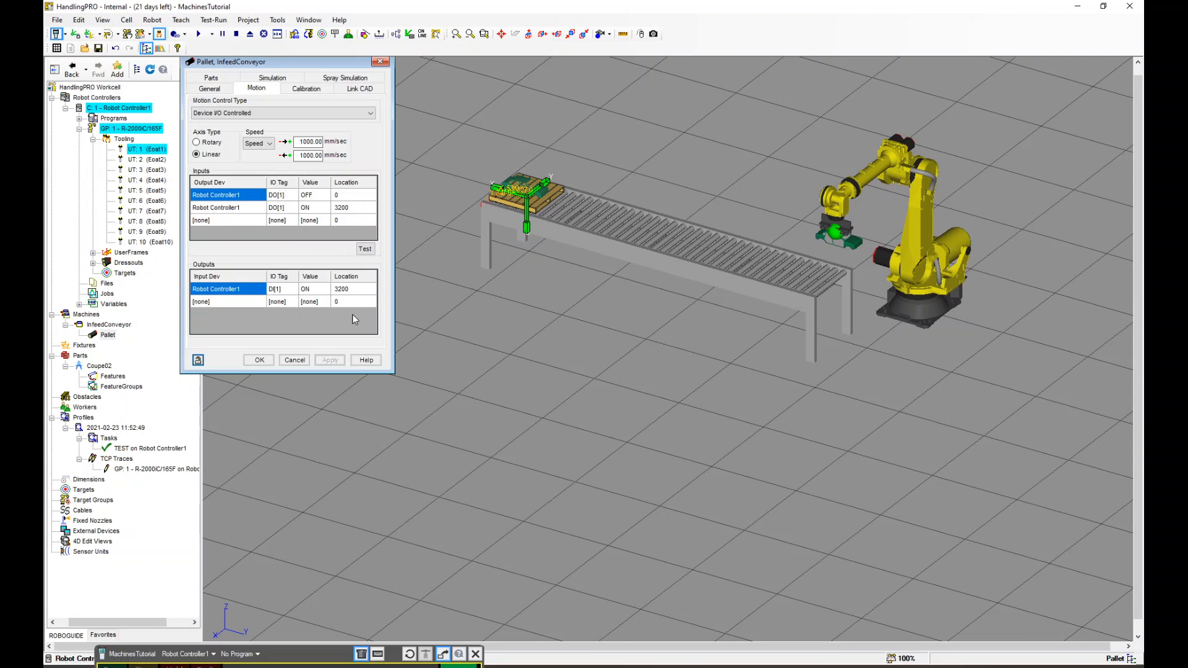
left_click(259, 359)
Create a new teach pendant program named TEST and open it for editing
scroll(740, 183, "down", 2)
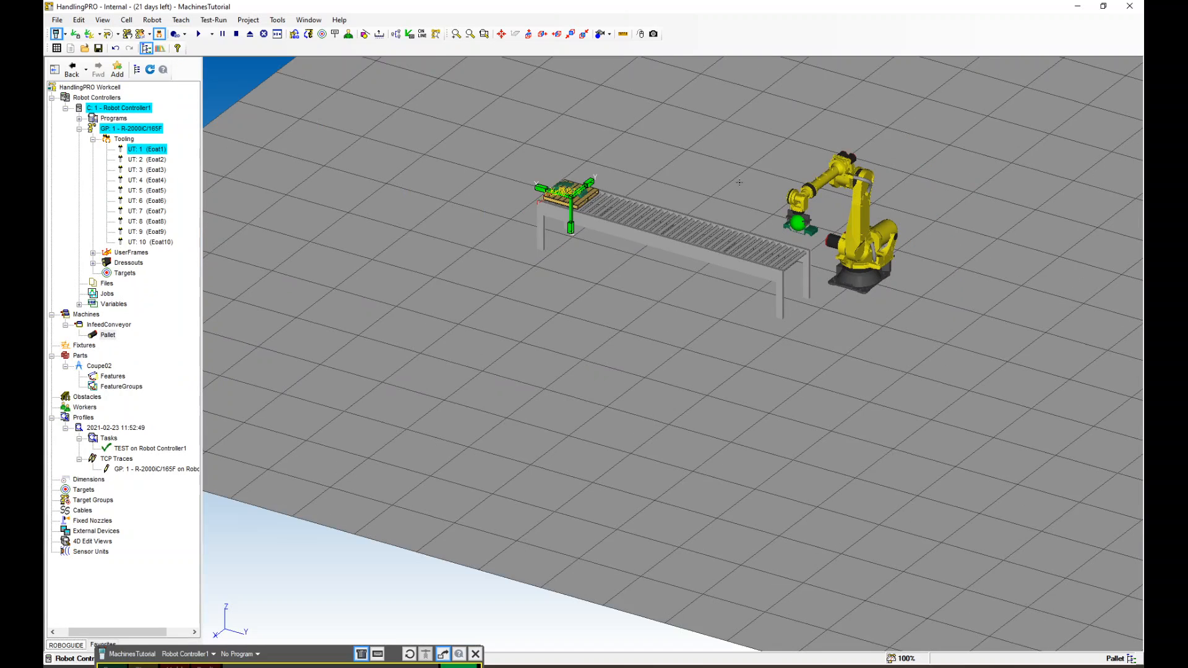
right_click_drag(739, 183, 736, 271, "ctrl")
scroll(698, 275, "up", 3)
scroll(741, 277, "down", 2)
scroll(741, 278, "up", 2)
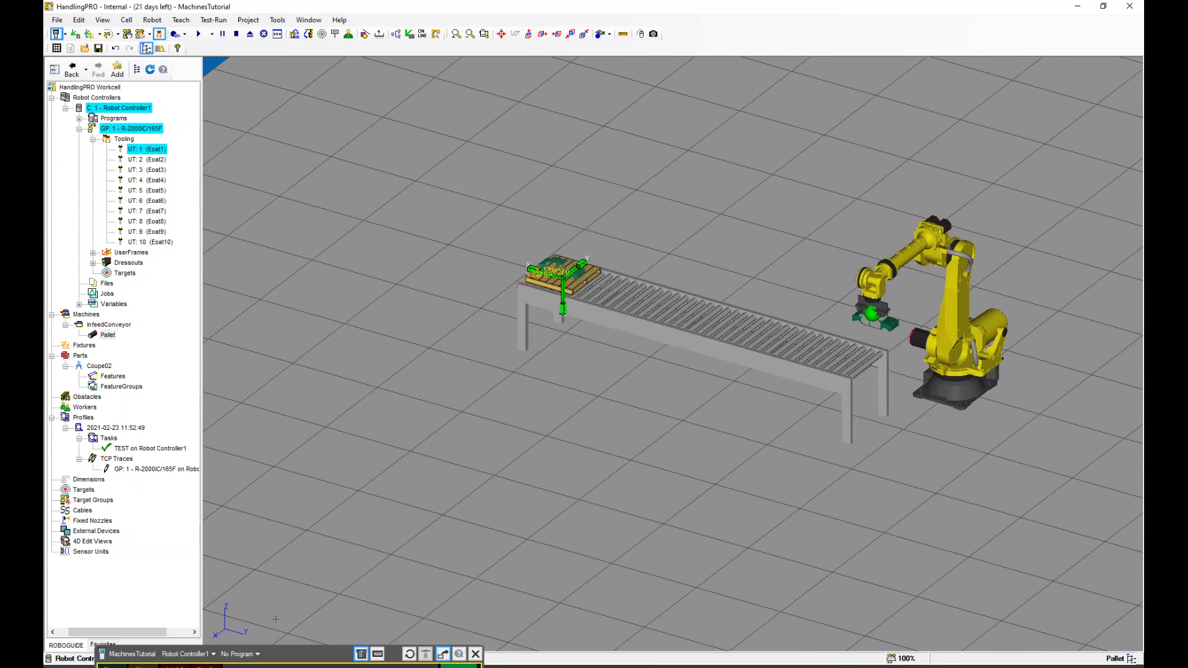
left_click_drag(303, 654, 311, 132)
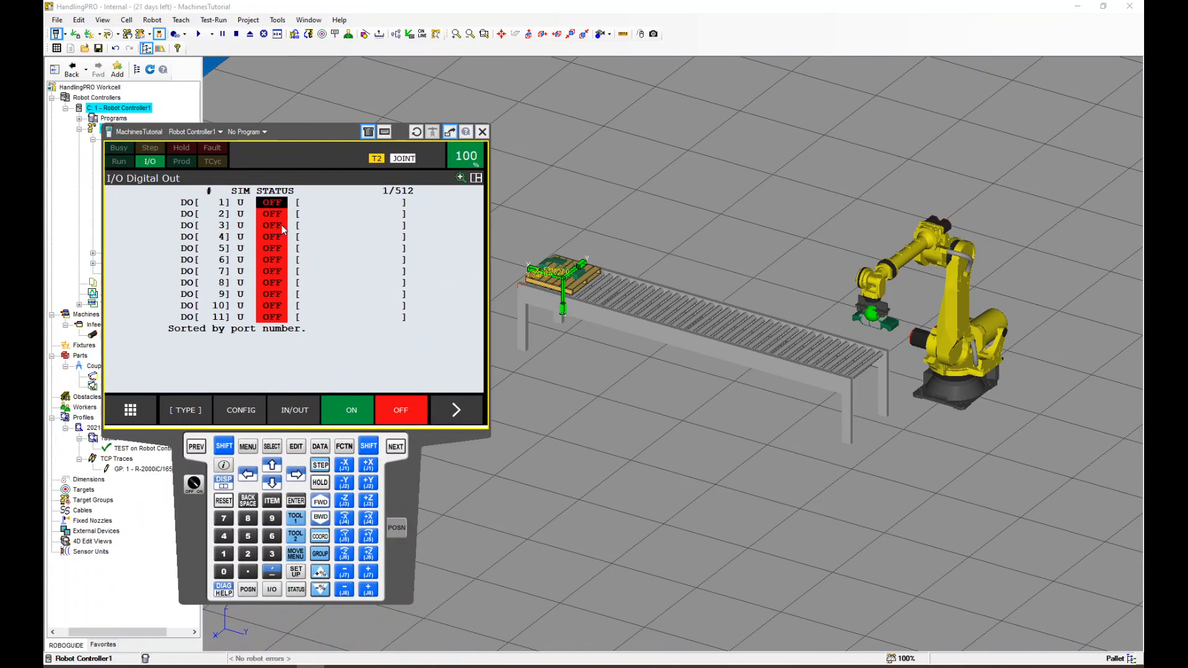
left_click(272, 449)
left_click(244, 414)
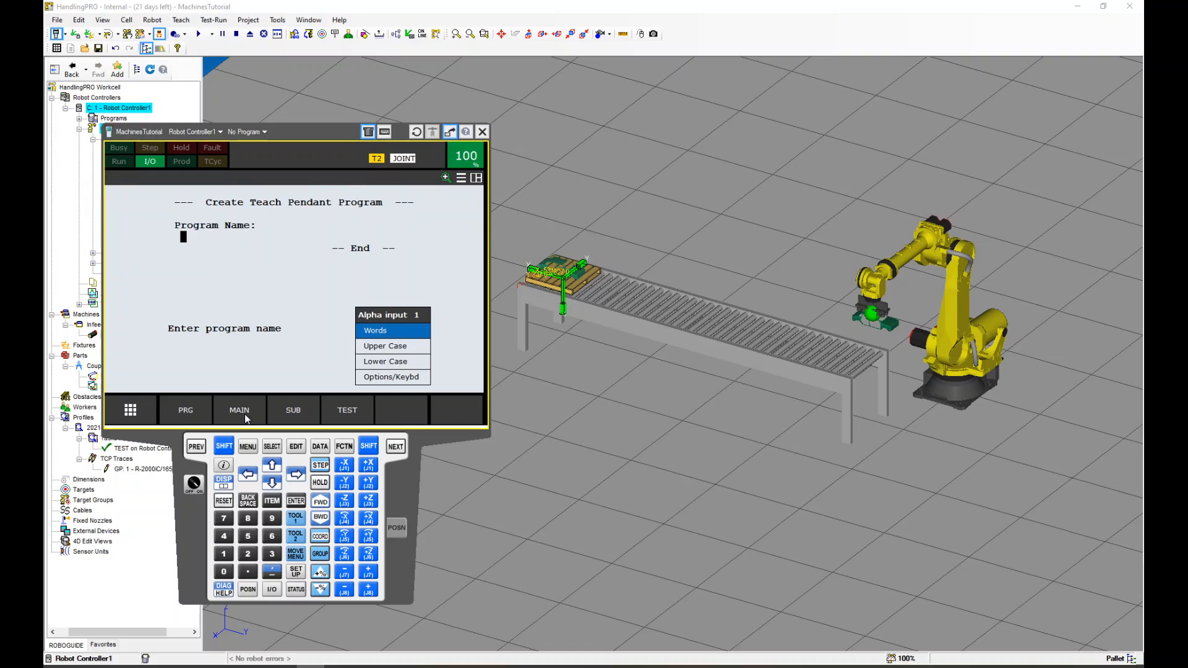
type("TEST")
key("Return")
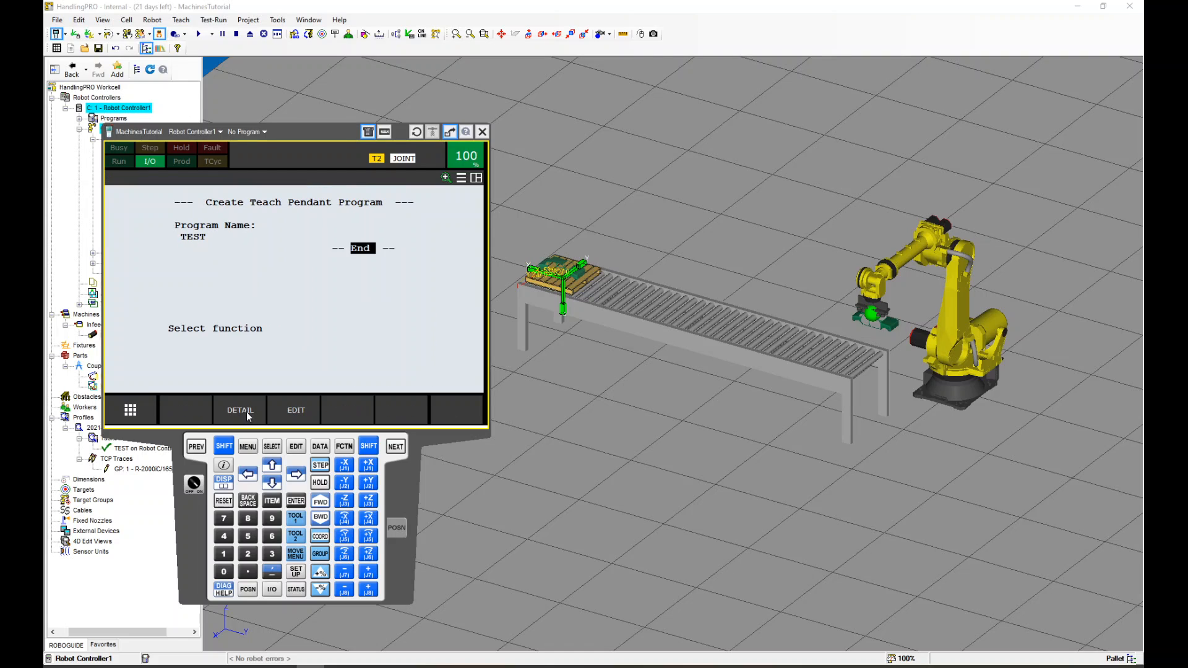
left_click(278, 407)
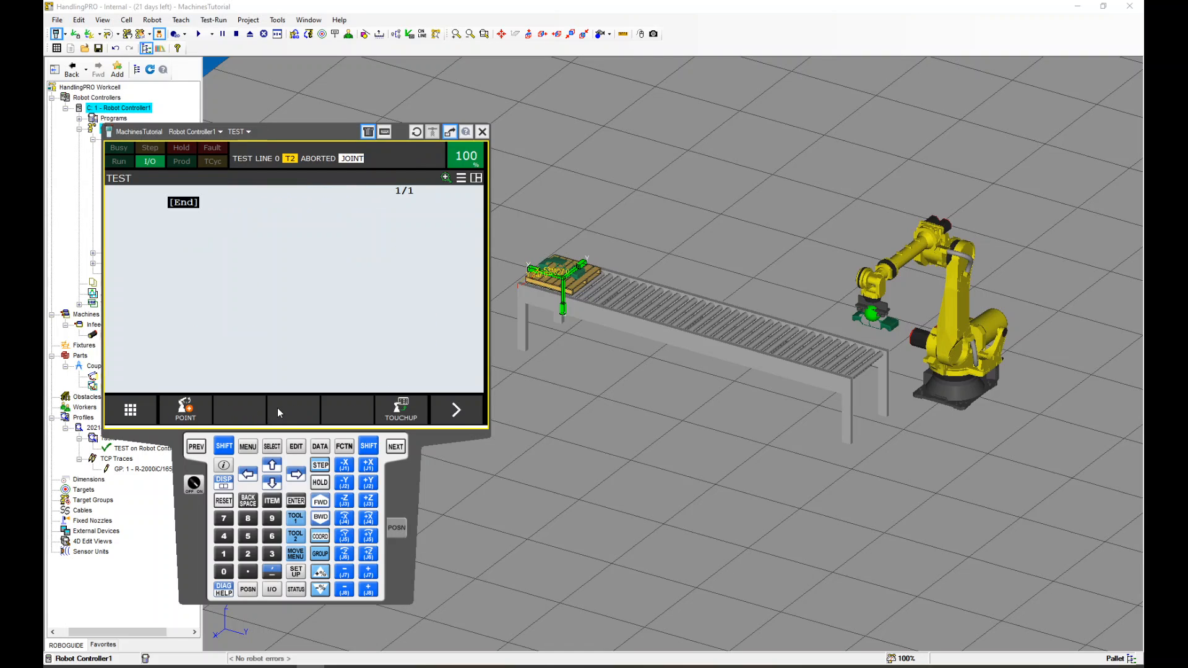
Insert the I/O instruction DO[1]=ON as the program's first line
left_click(456, 410)
left_click(185, 408)
left_click(136, 254)
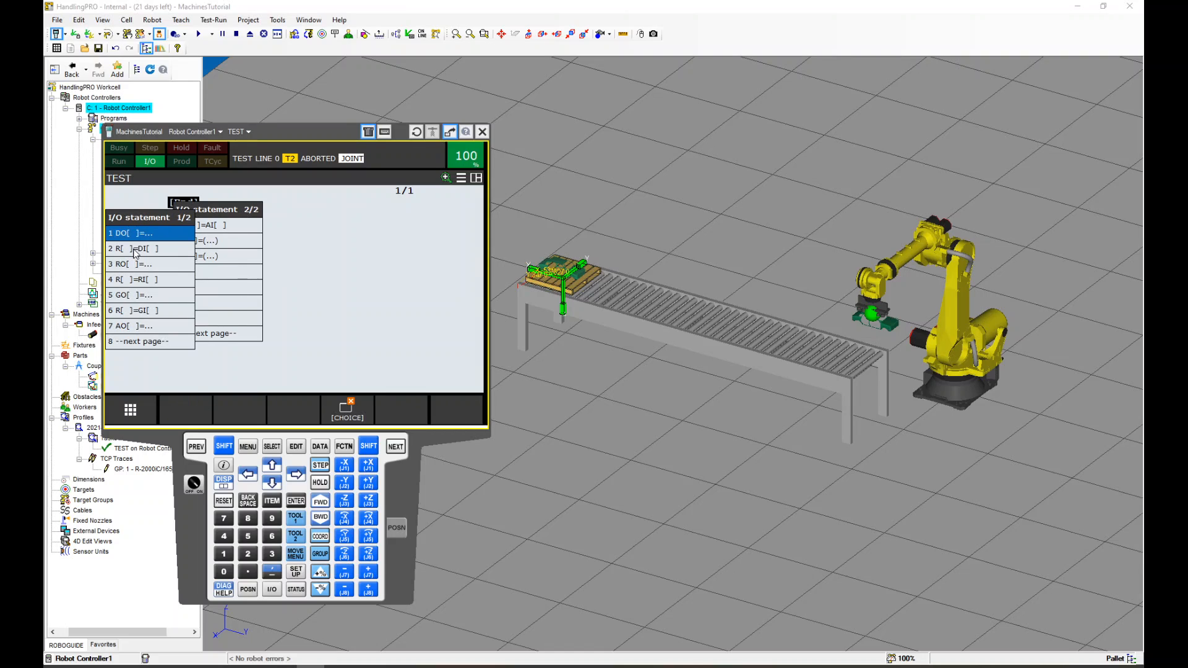
left_click(143, 238)
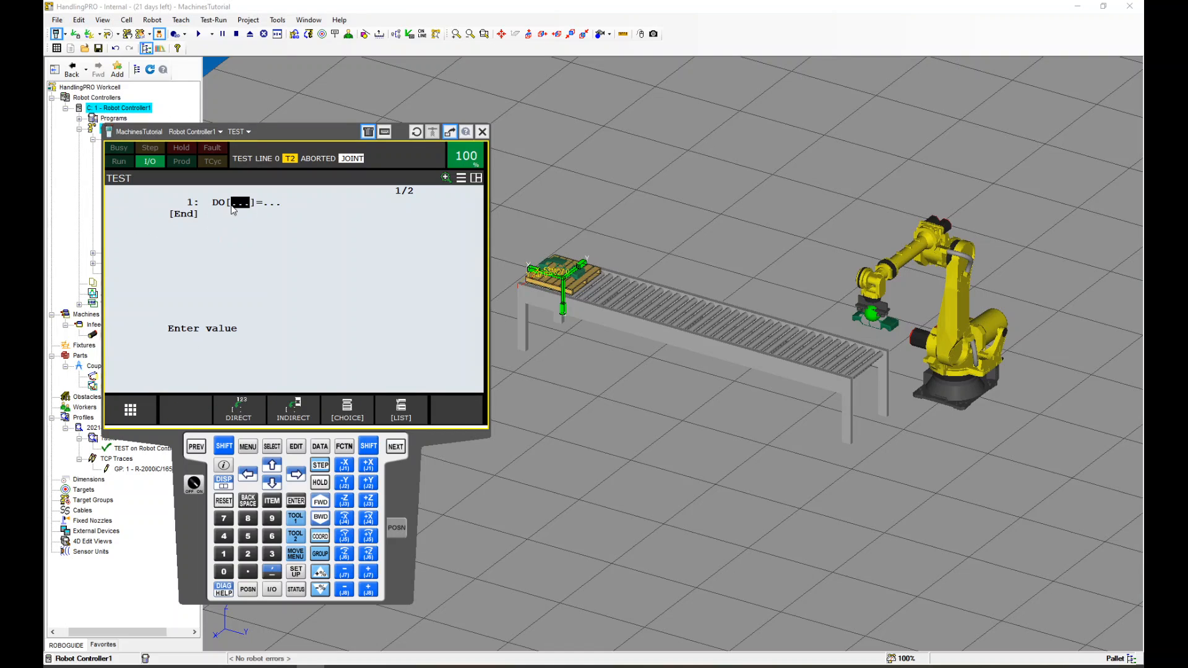
type("1")
key("Return")
left_click(171, 231)
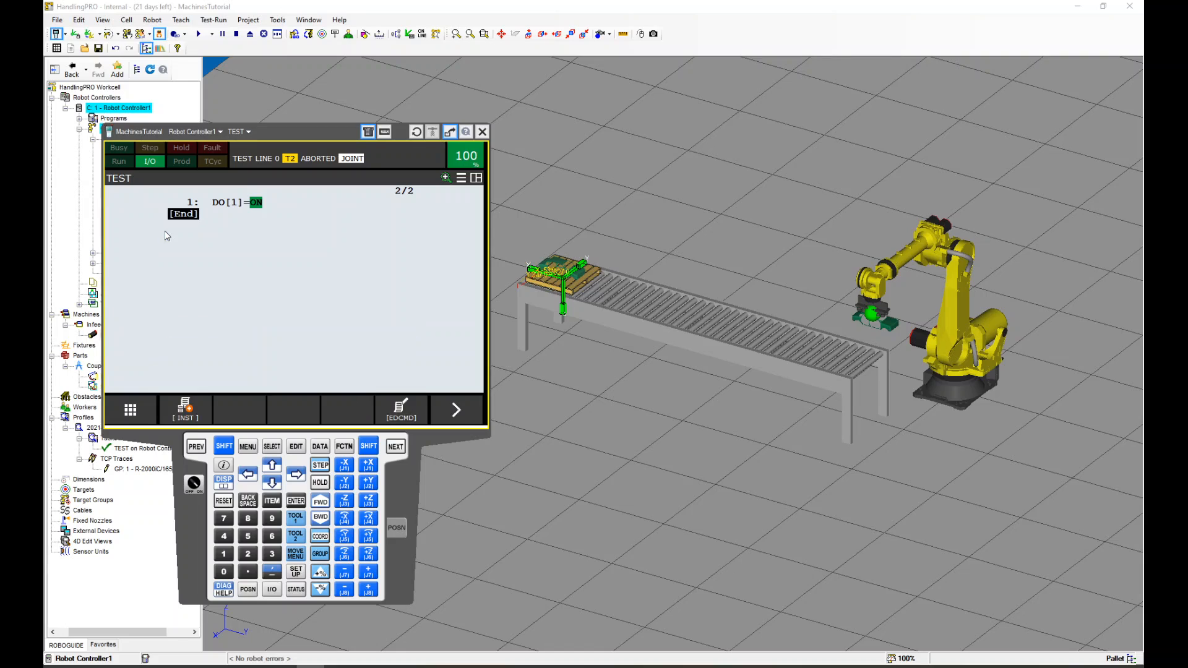
Add a WAIT 4.00 sec instruction after the DO[1]=ON line
left_click(194, 417)
left_click(147, 281)
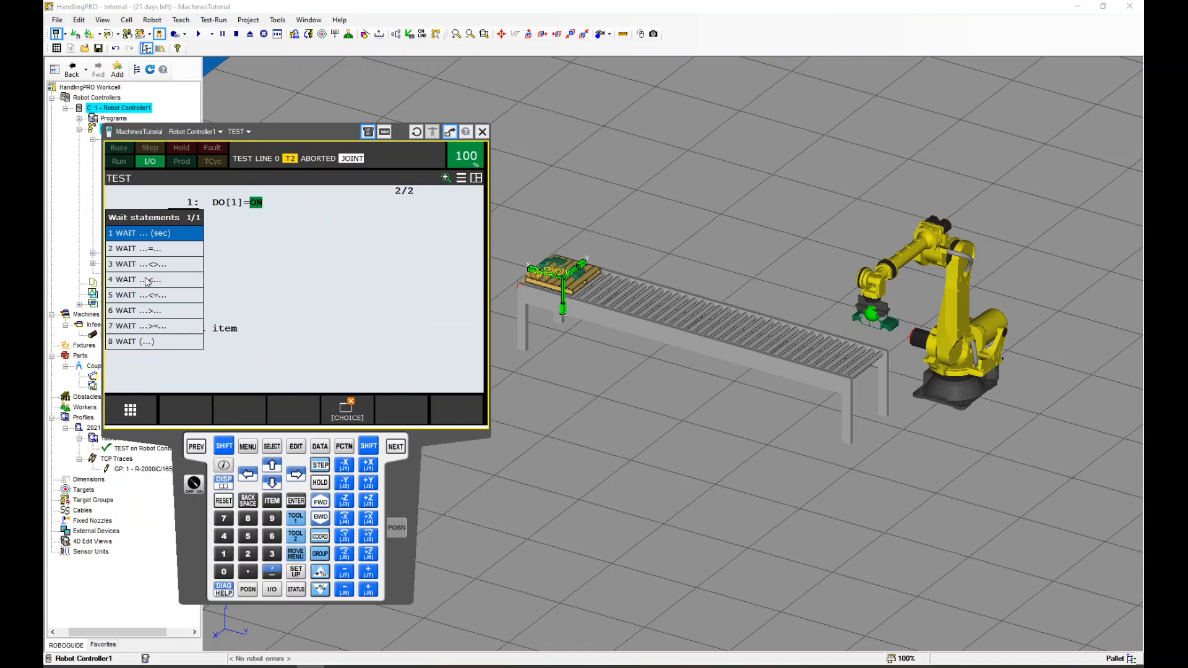
left_click(160, 236)
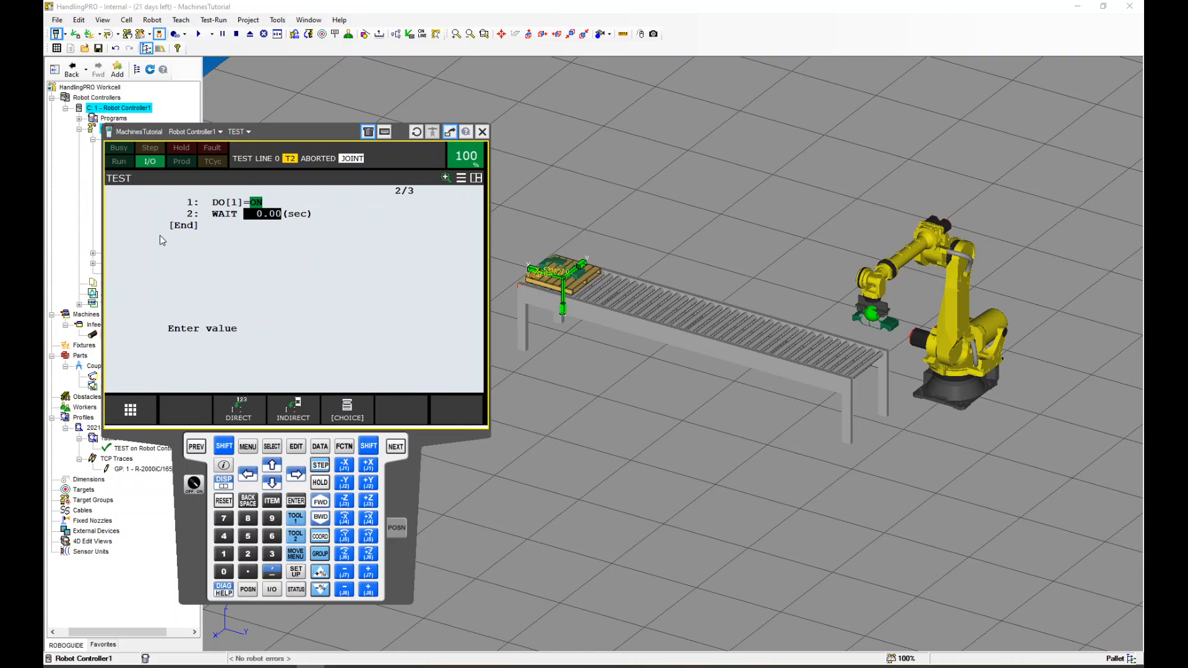
type("4")
key("Return")
Add the I/O instruction DO[1]=OFF as line 3
left_click(186, 408)
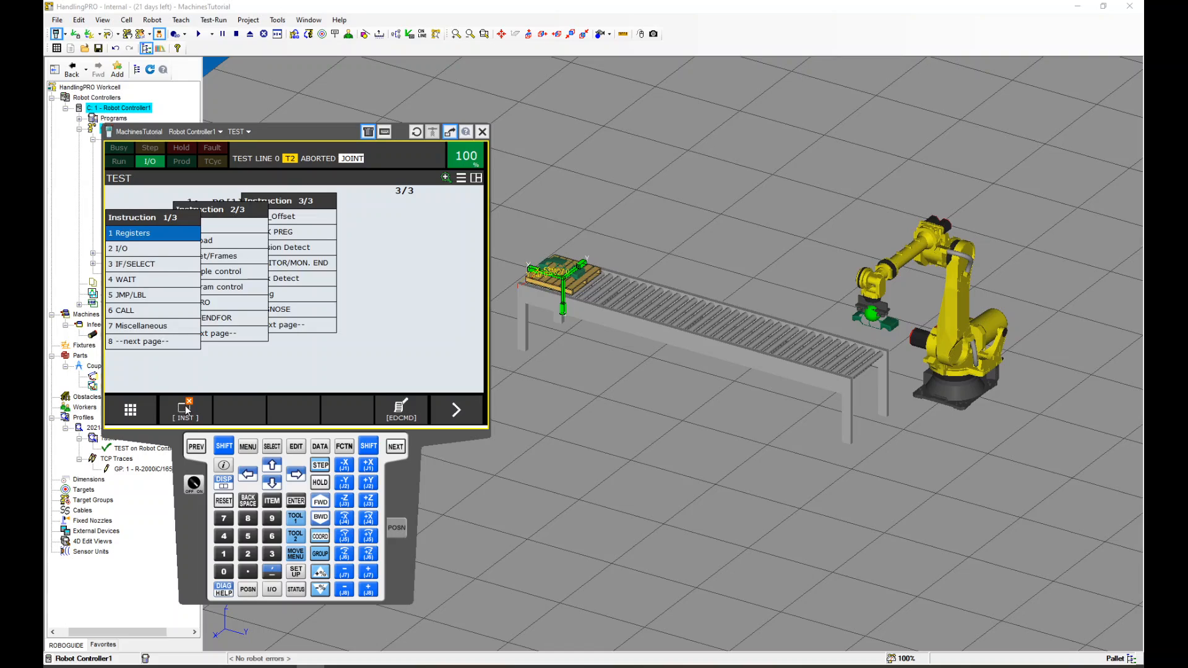
left_click(163, 249)
left_click(152, 238)
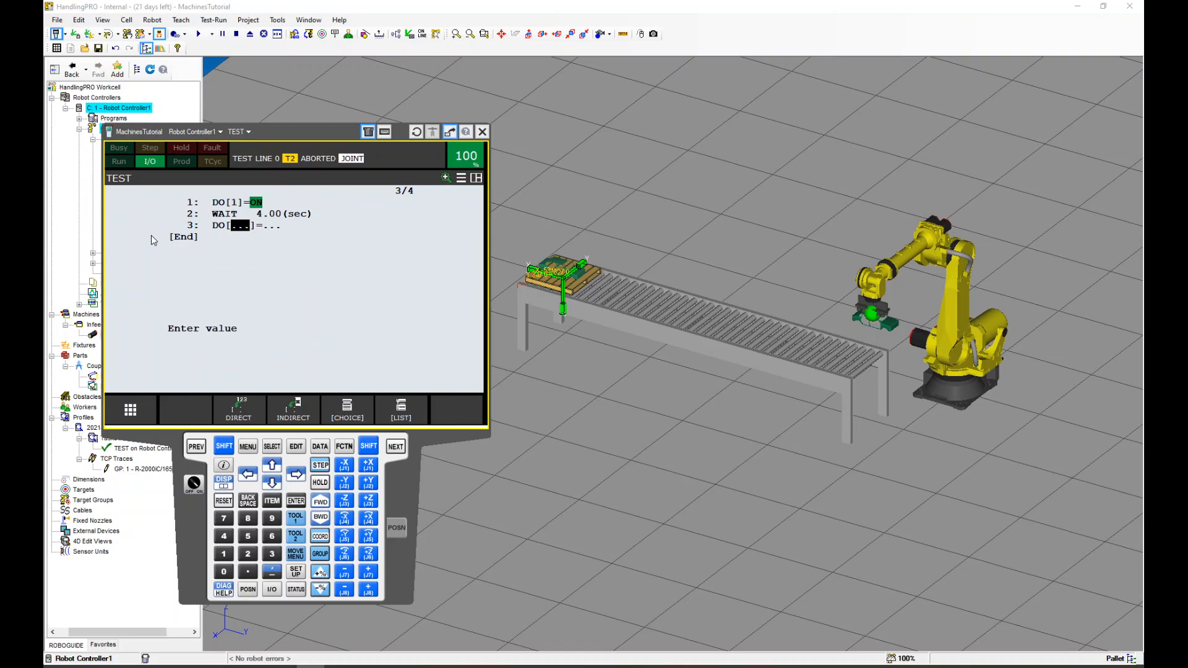
type("1")
key("Return")
left_click(148, 255)
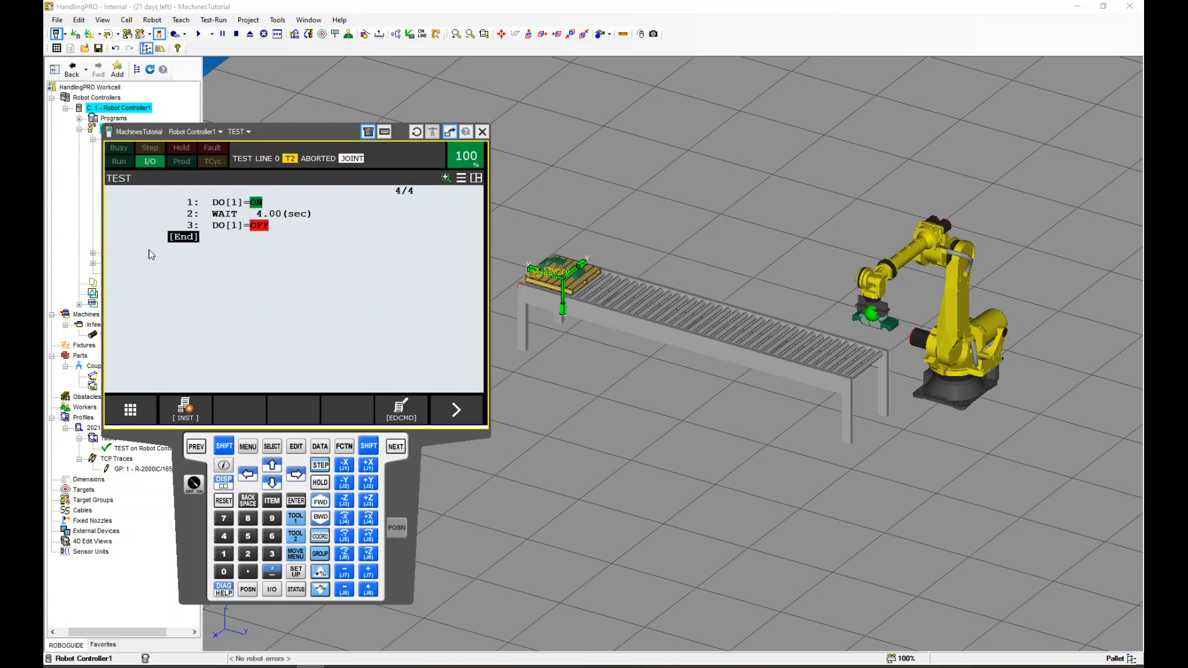
Add a second WAIT 4.00 sec instruction at the end and return the cursor to line 1
left_click(185, 408)
left_click(147, 282)
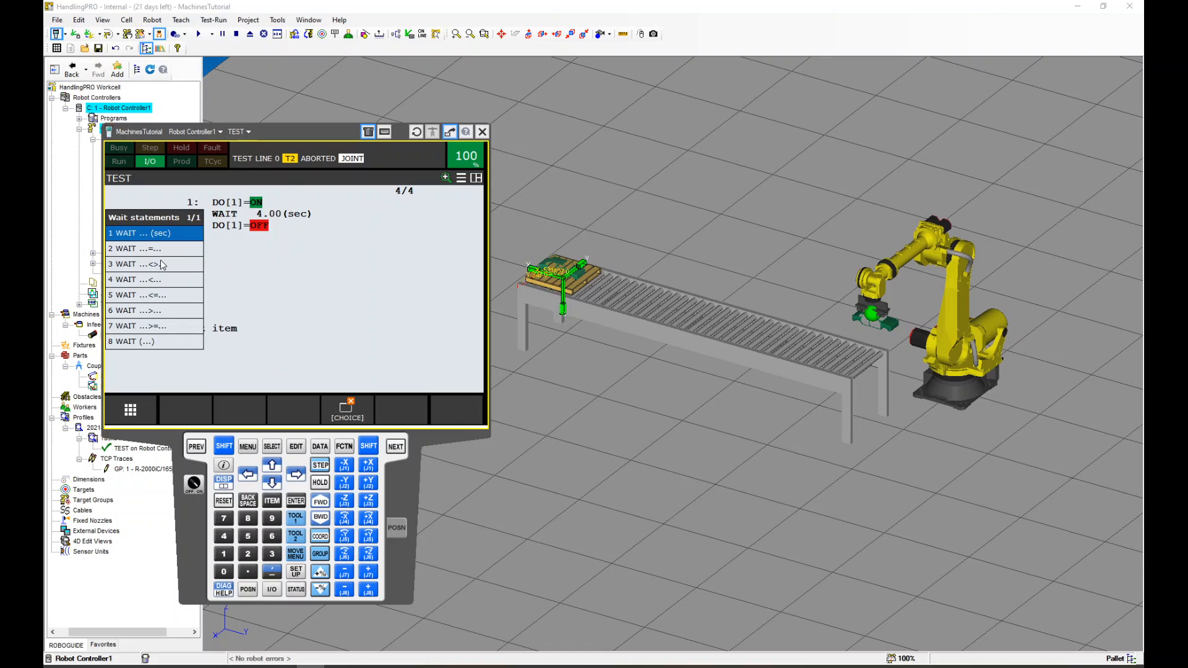
left_click(160, 236)
type("4")
key("Return")
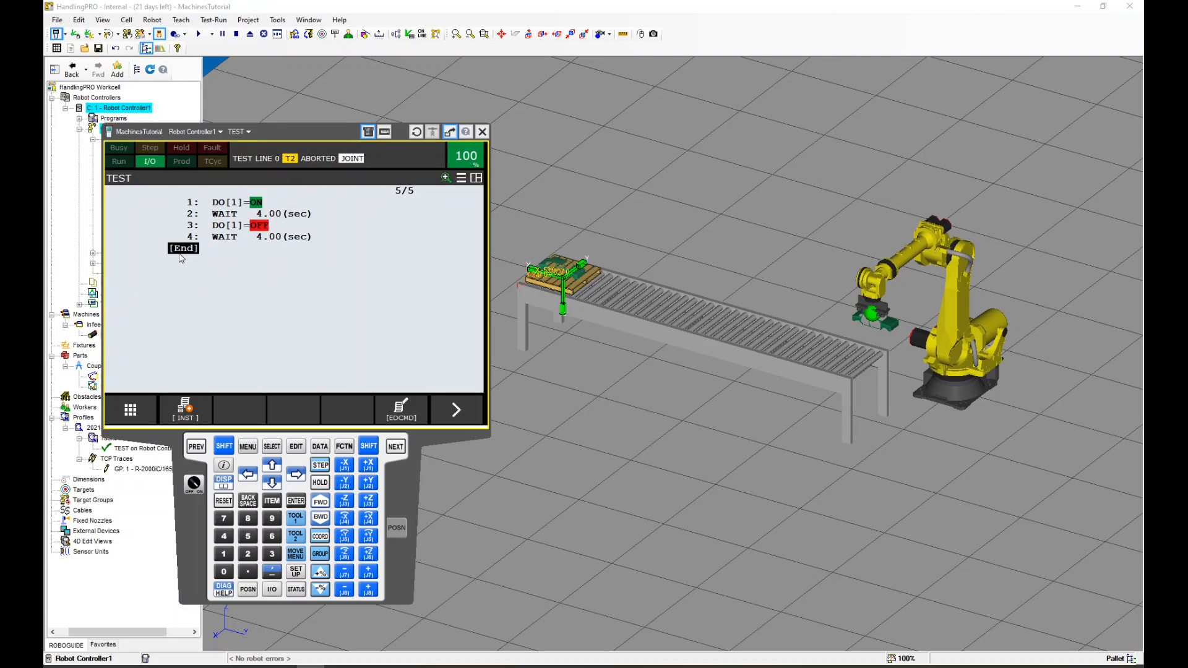
left_click(193, 205)
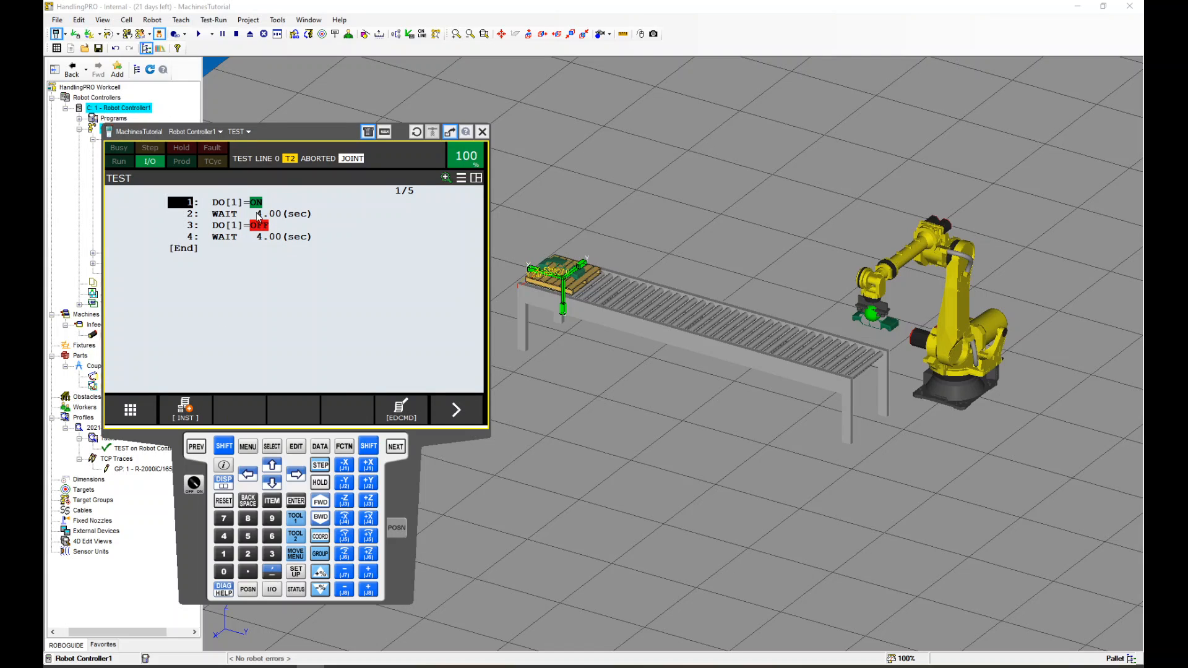
Run the TEST program in the simulation, then switch the teach pendant back to T2 mode
left_click_drag(274, 131, 260, 152)
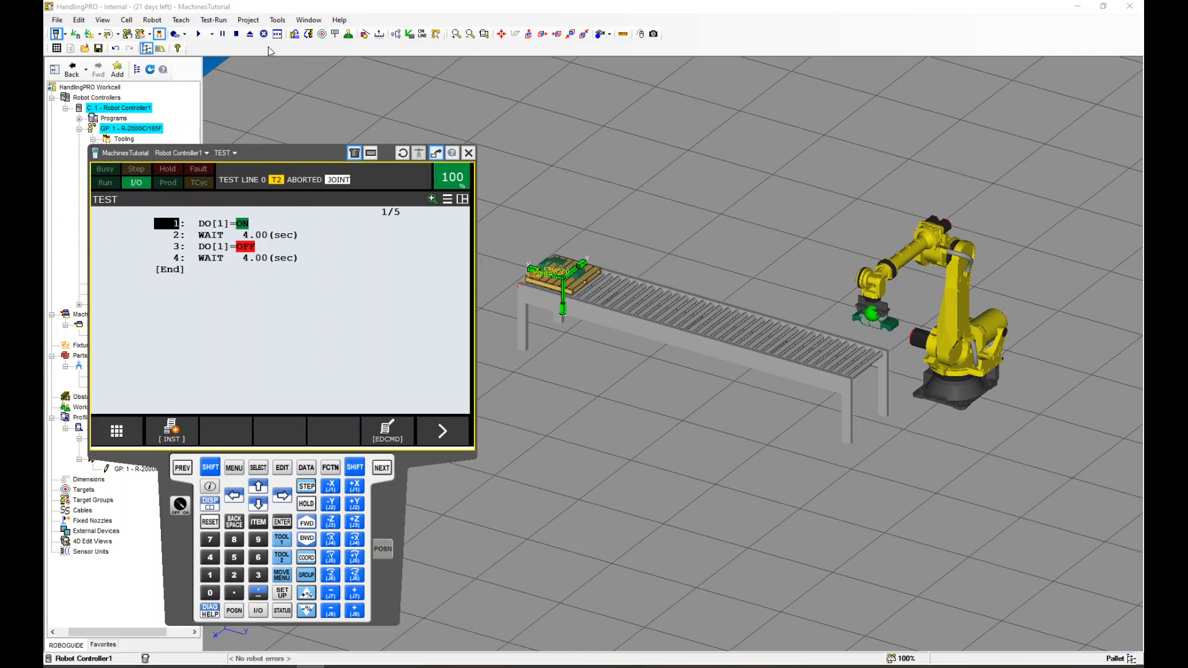
left_click(198, 34)
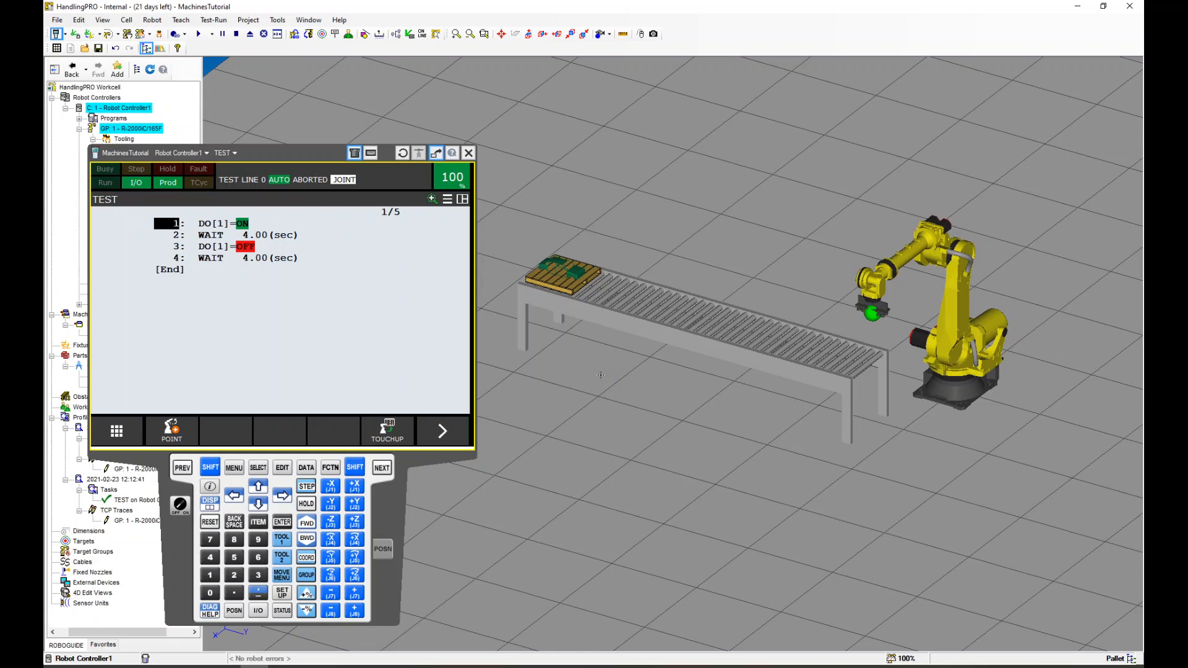
left_click(179, 504)
Replace the line 2 time wait with a WAIT DI[1]=ON instruction
left_click(177, 236)
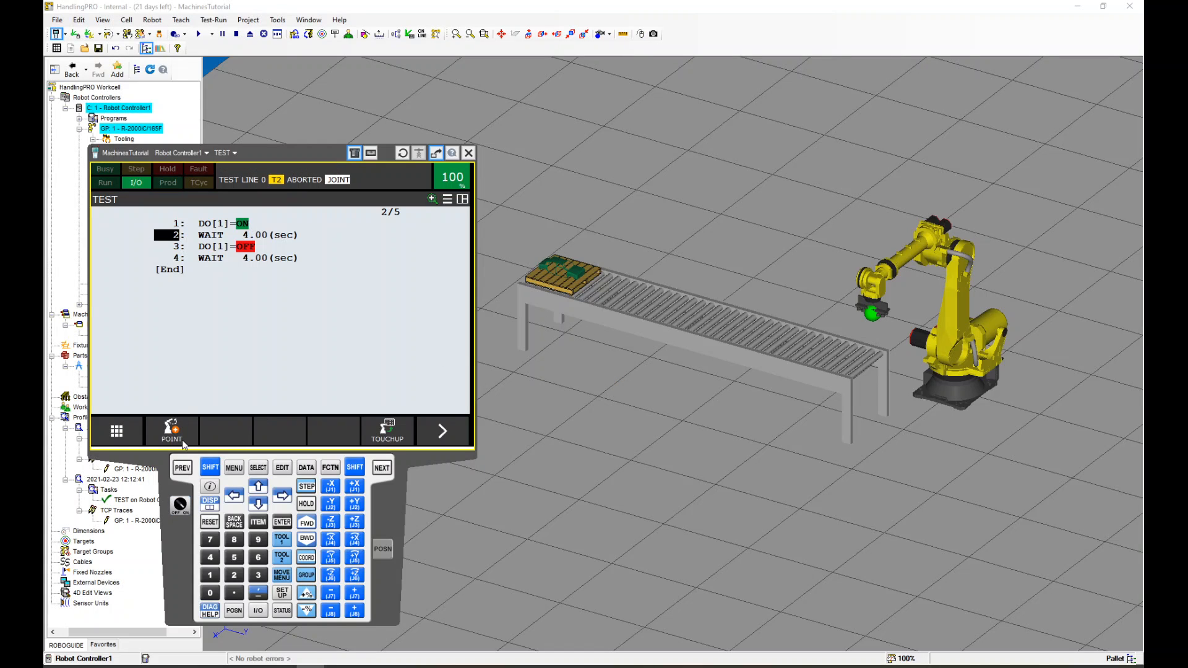
left_click(179, 436)
left_click(181, 468)
left_click(442, 431)
left_click(184, 437)
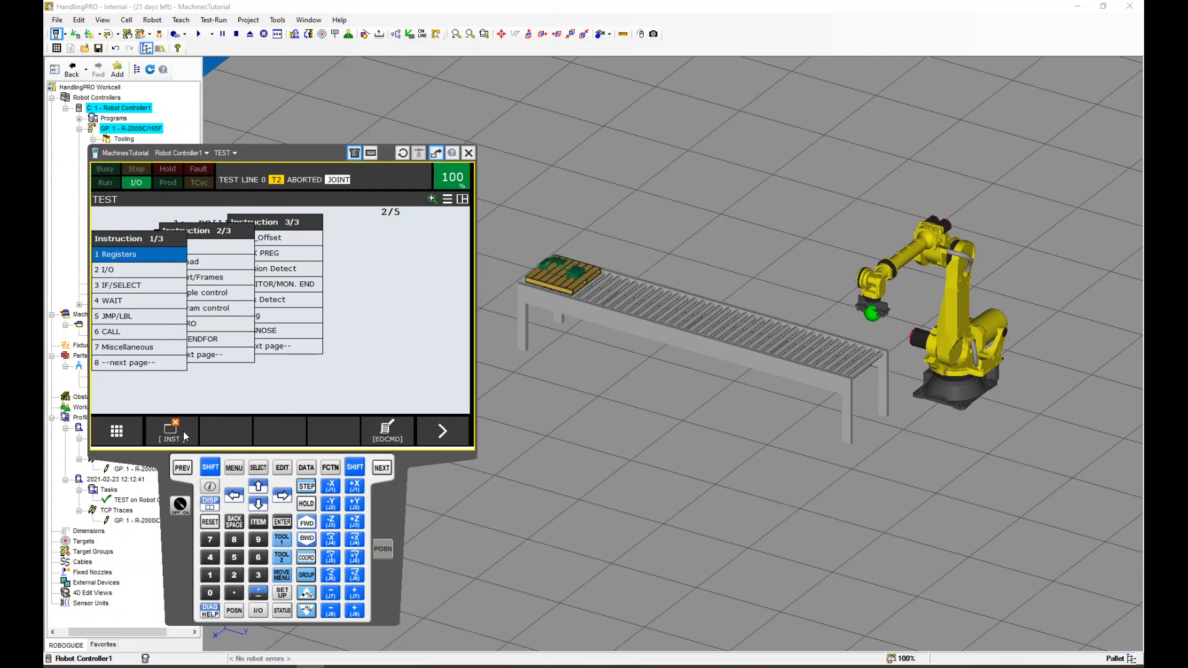
left_click(131, 302)
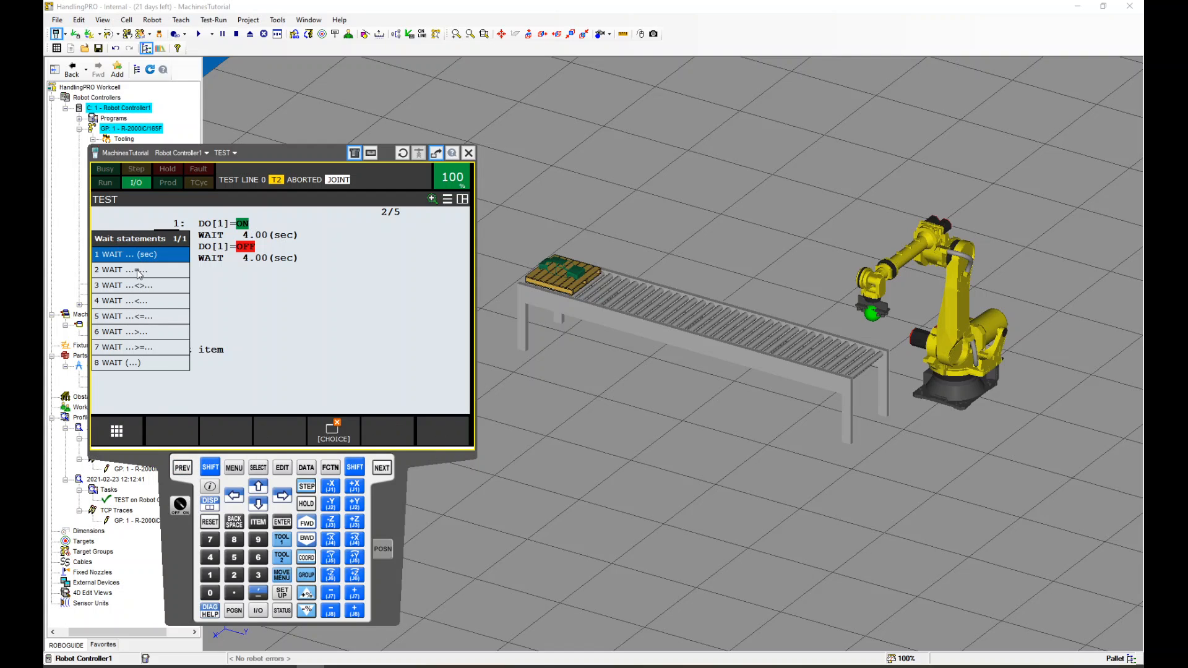
left_click(137, 275)
left_click(129, 288)
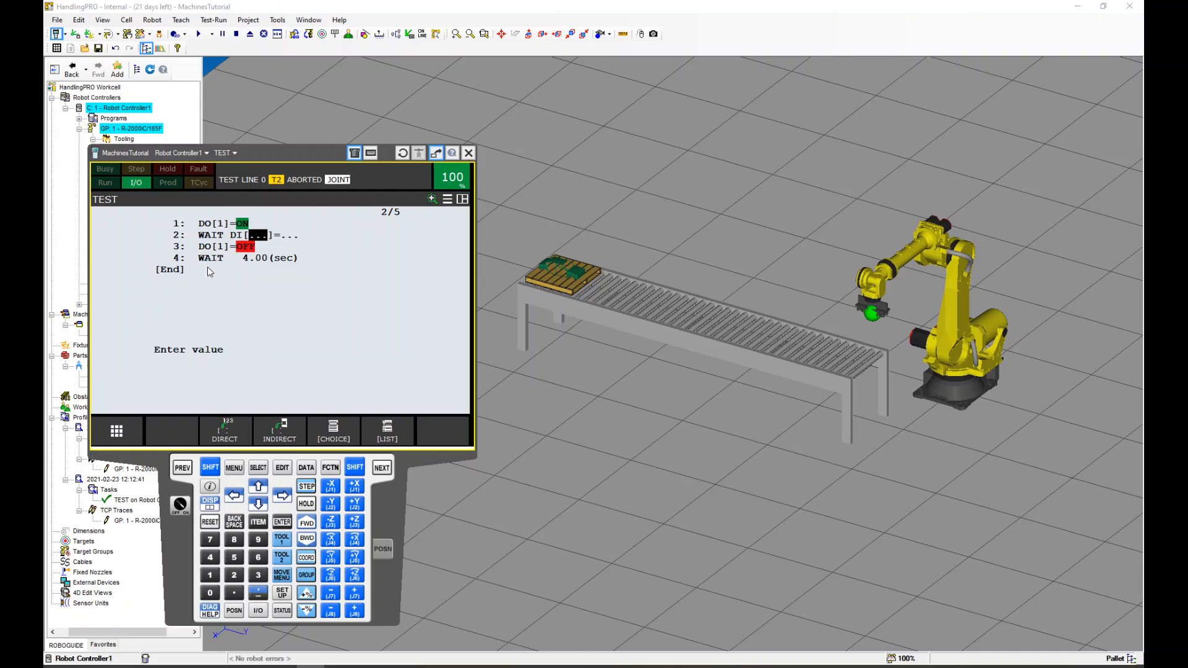
type("1")
key("Return")
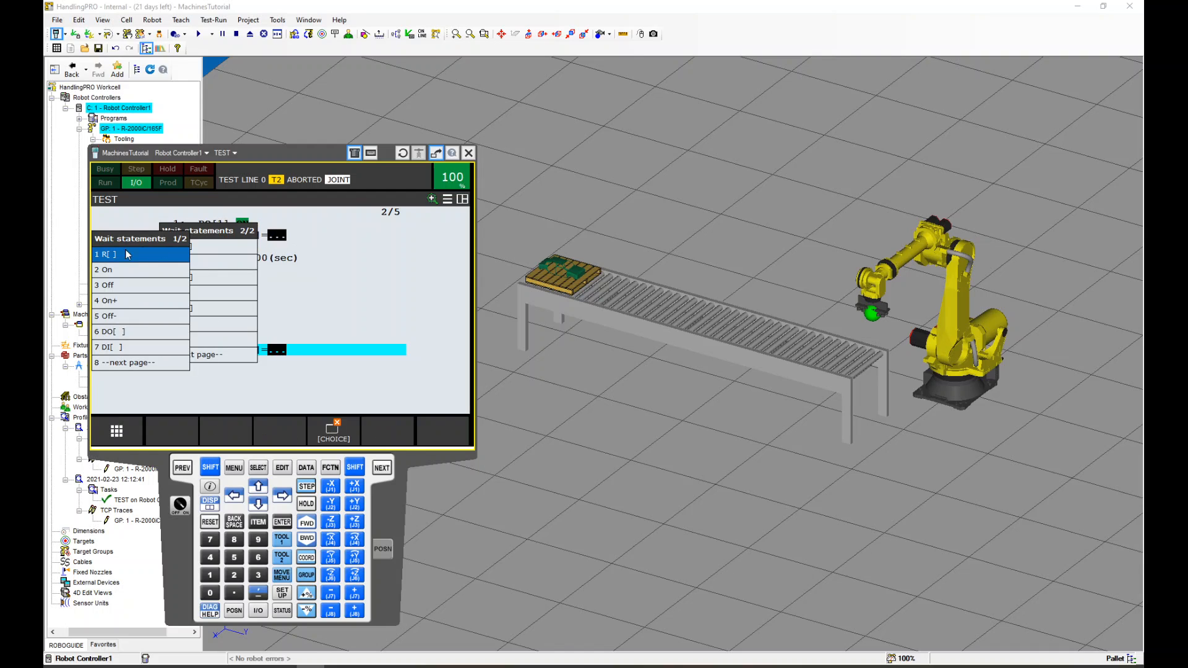
left_click(116, 272)
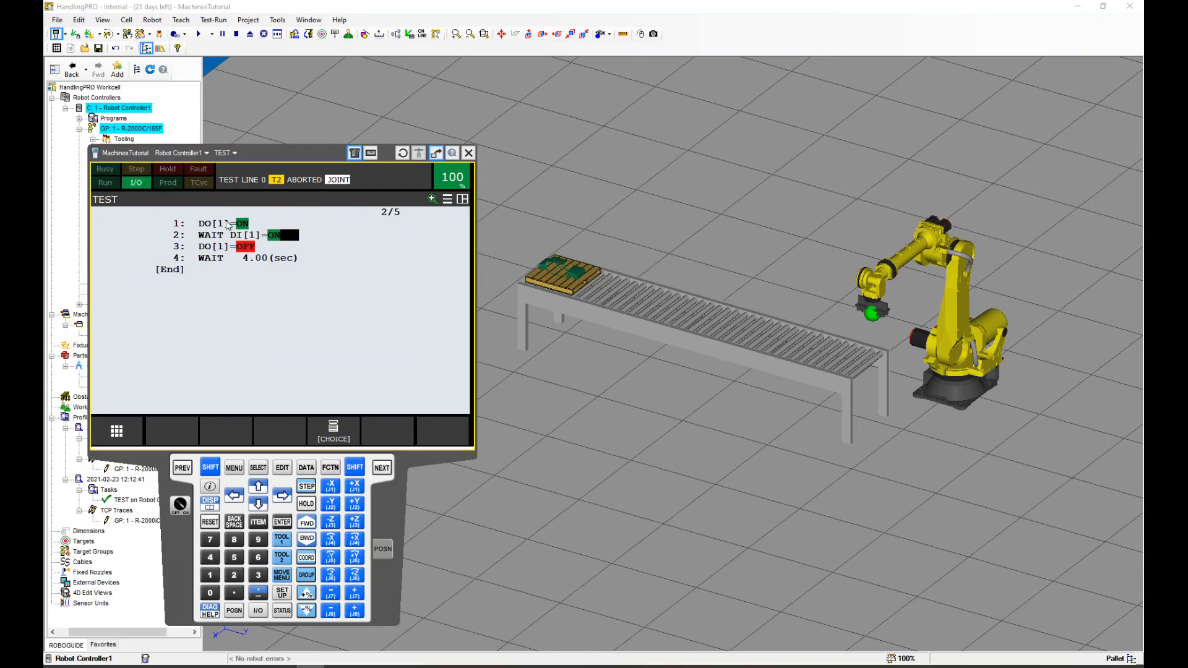
Return the cursor to line 1 and run the TEST program in the simulation again
left_click(181, 224)
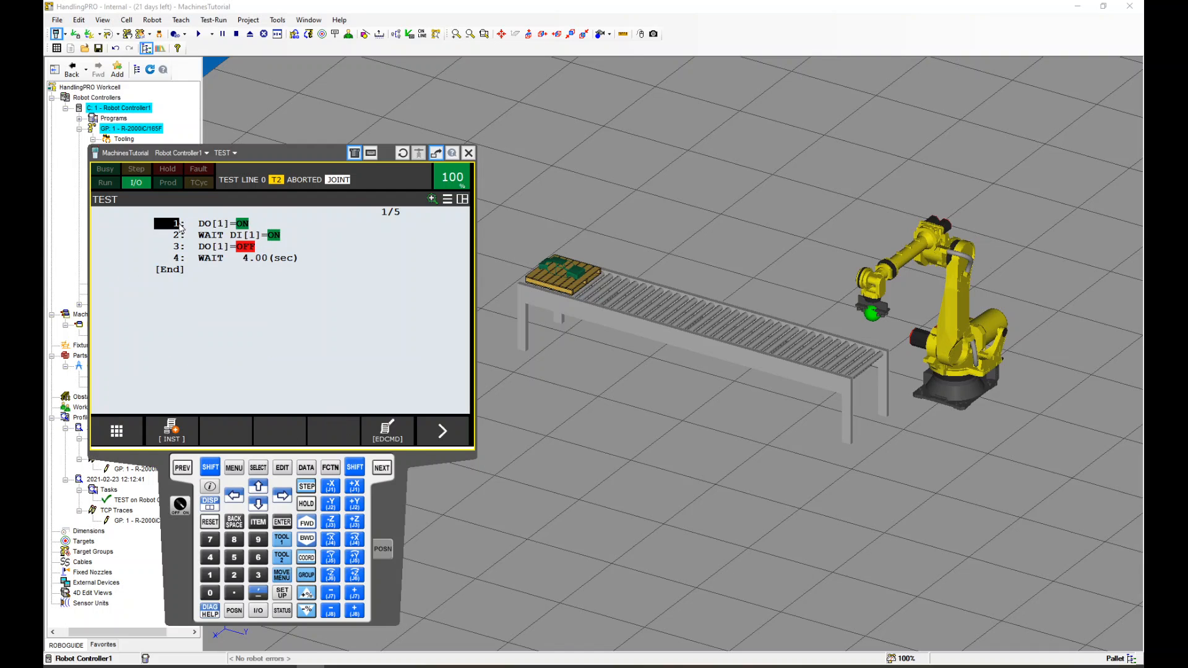
left_click(198, 34)
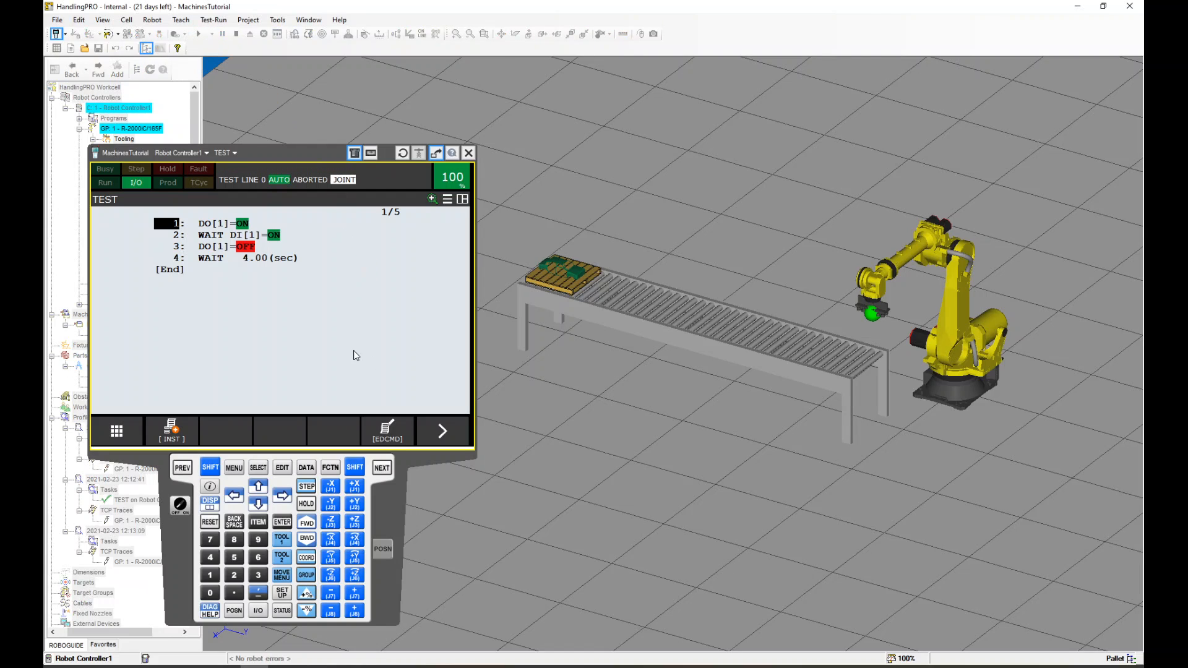
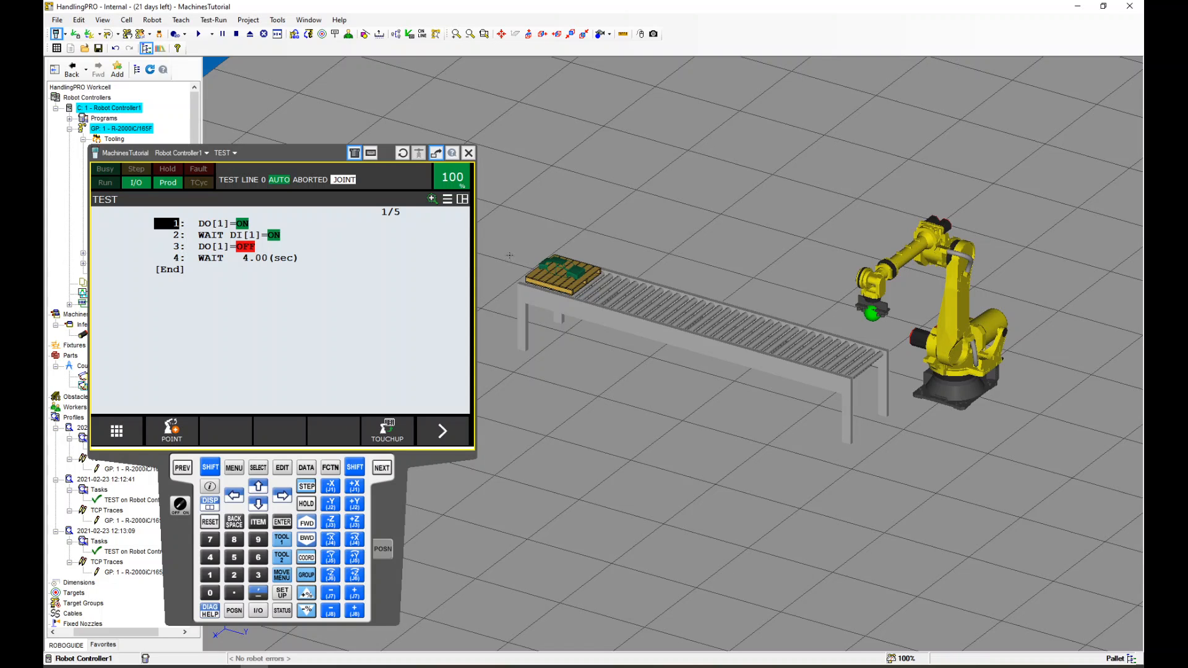
Move the teach pendant window aside and minimize it
scroll(704, 322, "up", 3)
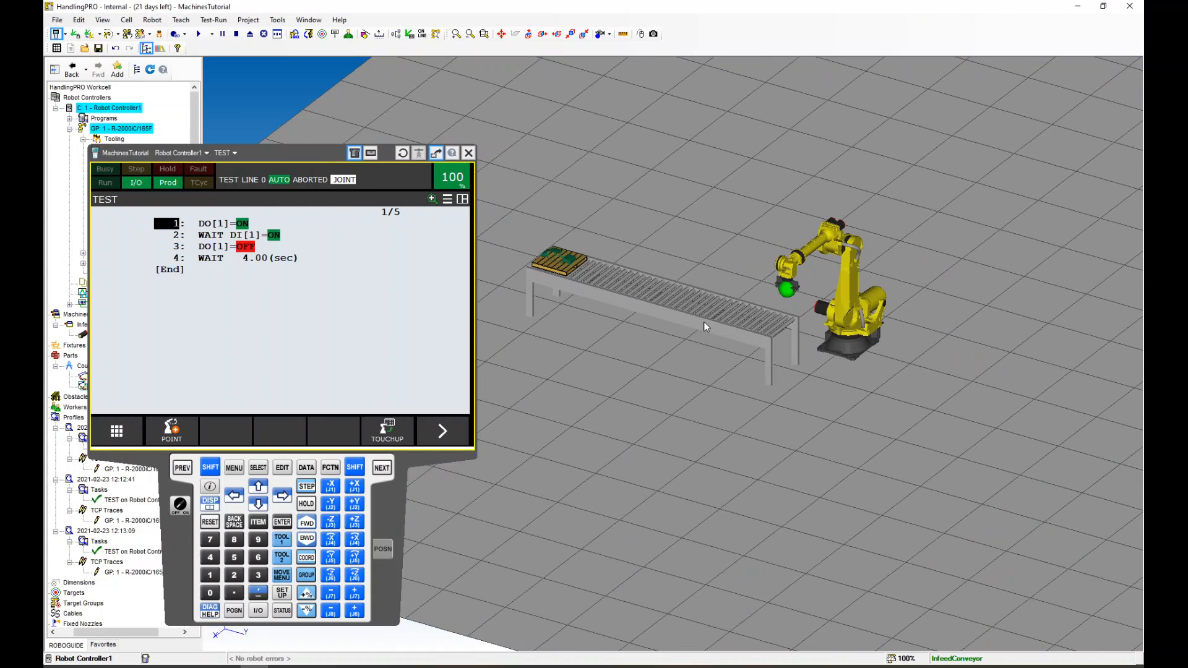
middle_click_drag(677, 282, 650, 286)
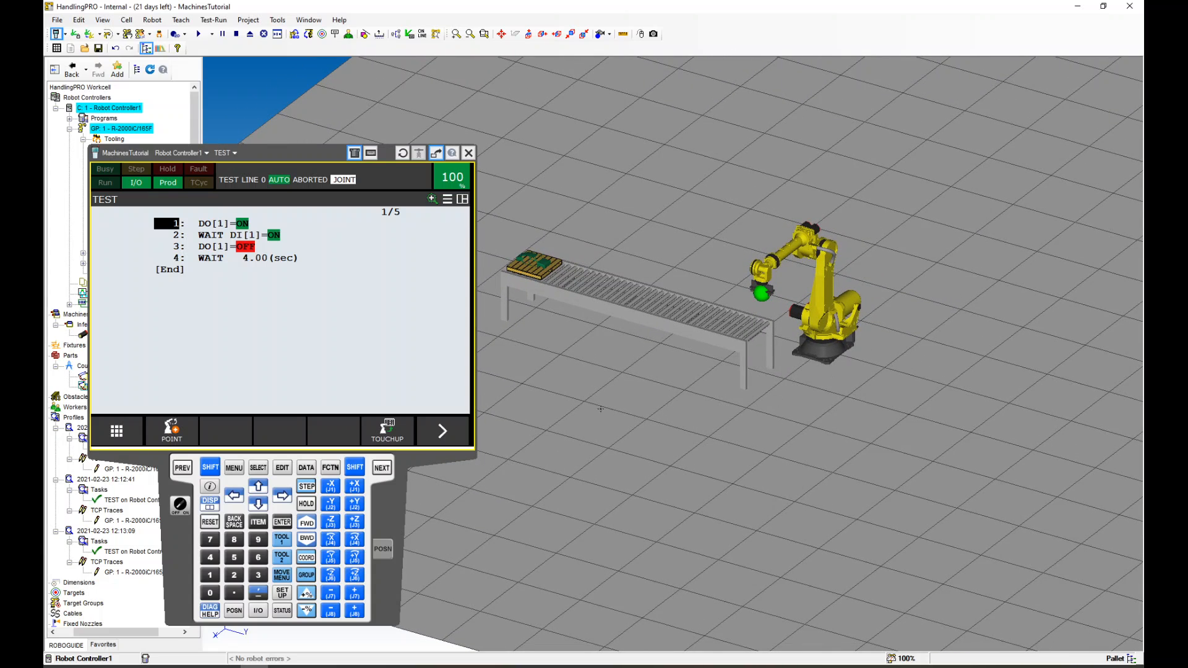
left_click_drag(292, 153, 283, 167)
right_click(171, 533)
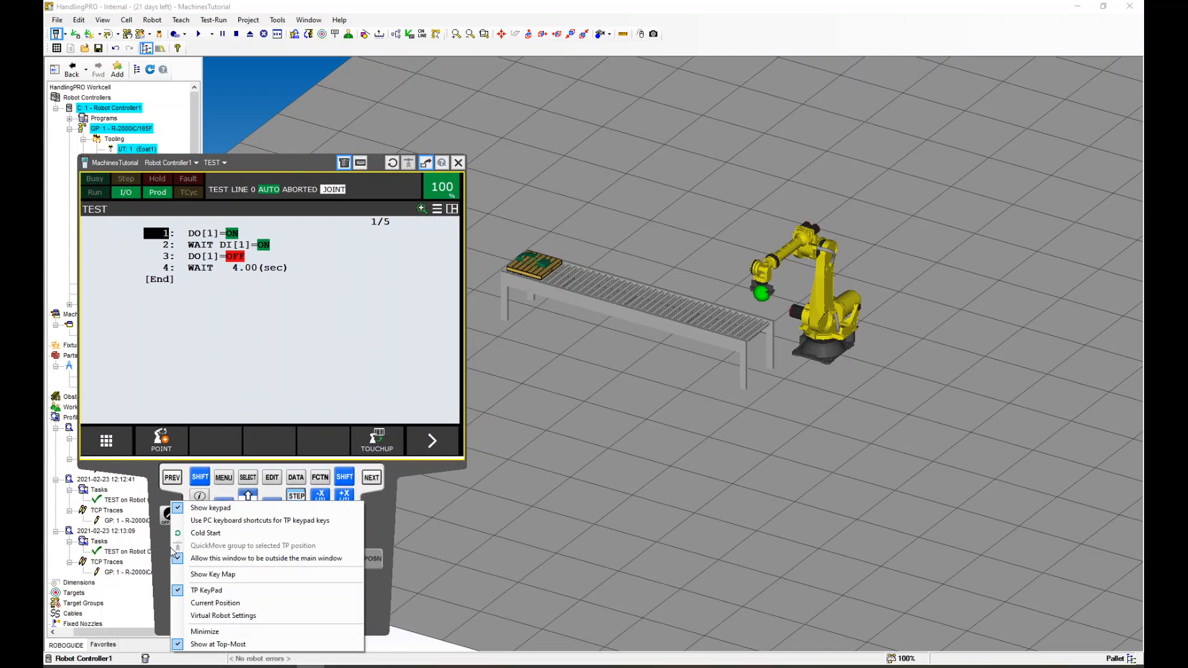
left_click(200, 632)
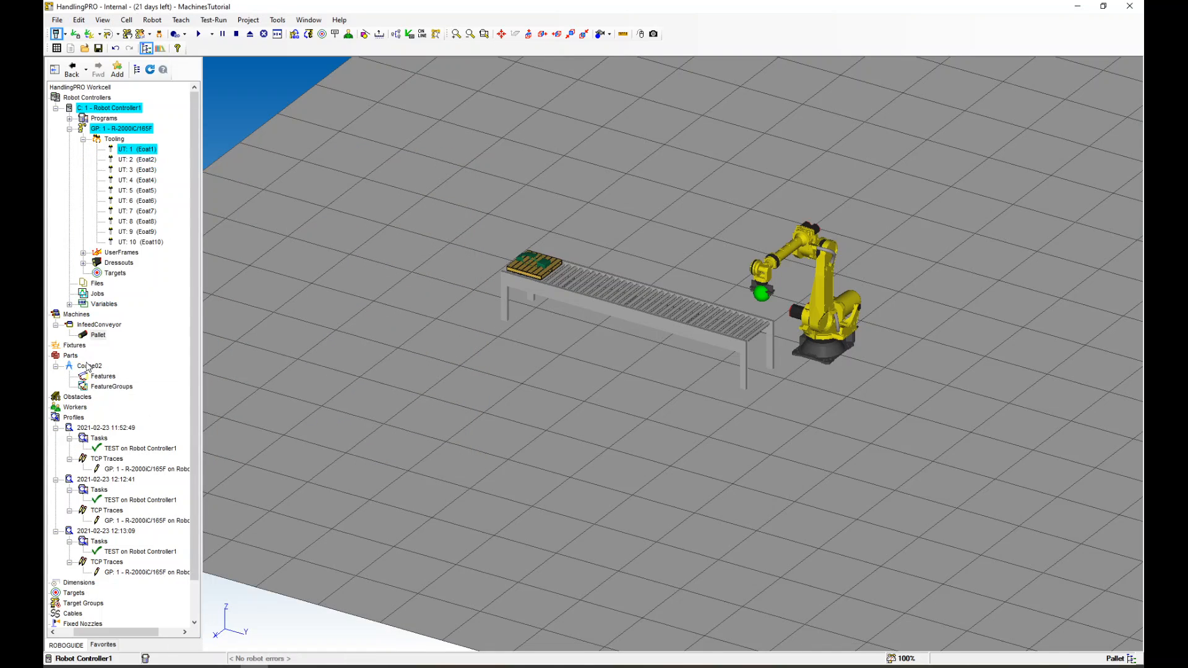
Add a new machine from the CAD library, choosing the Table21 model from the Fixtures table folder
scroll(550, 360, "down", 5)
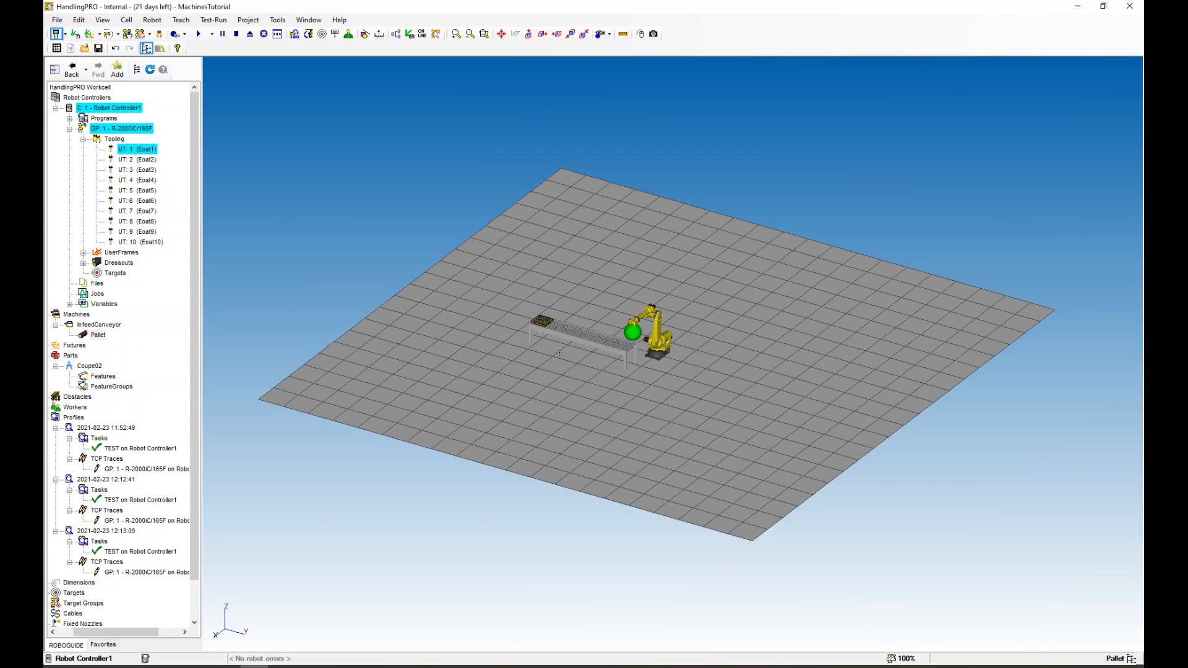
scroll(696, 368, "up", 5)
right_click(82, 316)
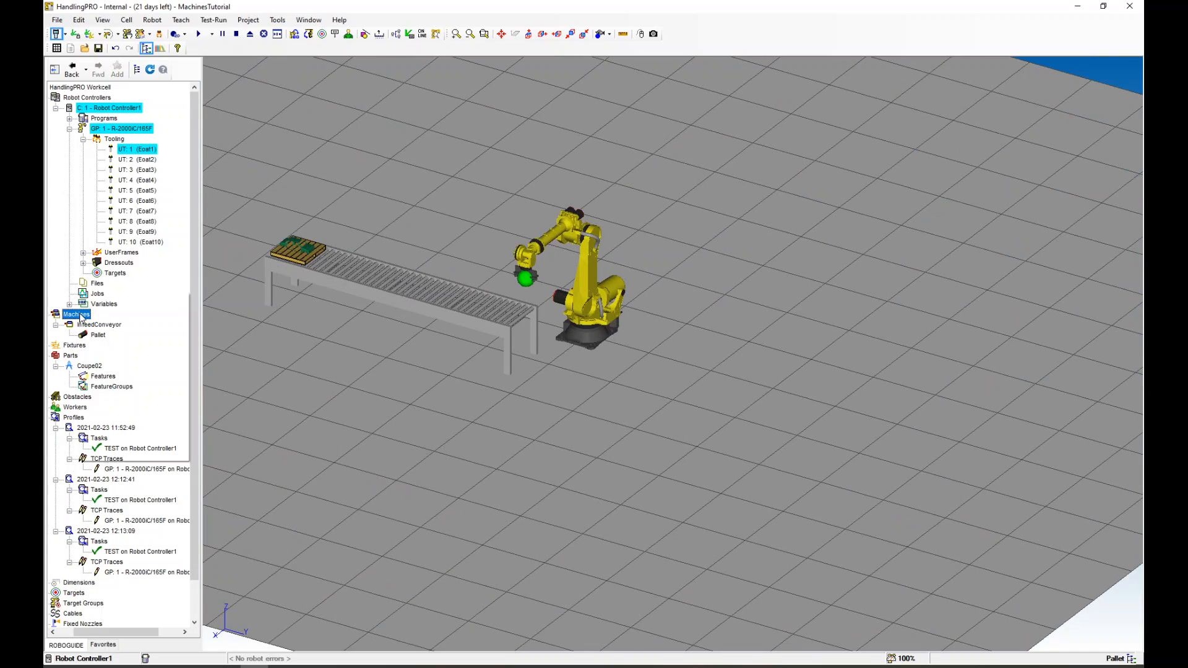
mouse_move(126, 306)
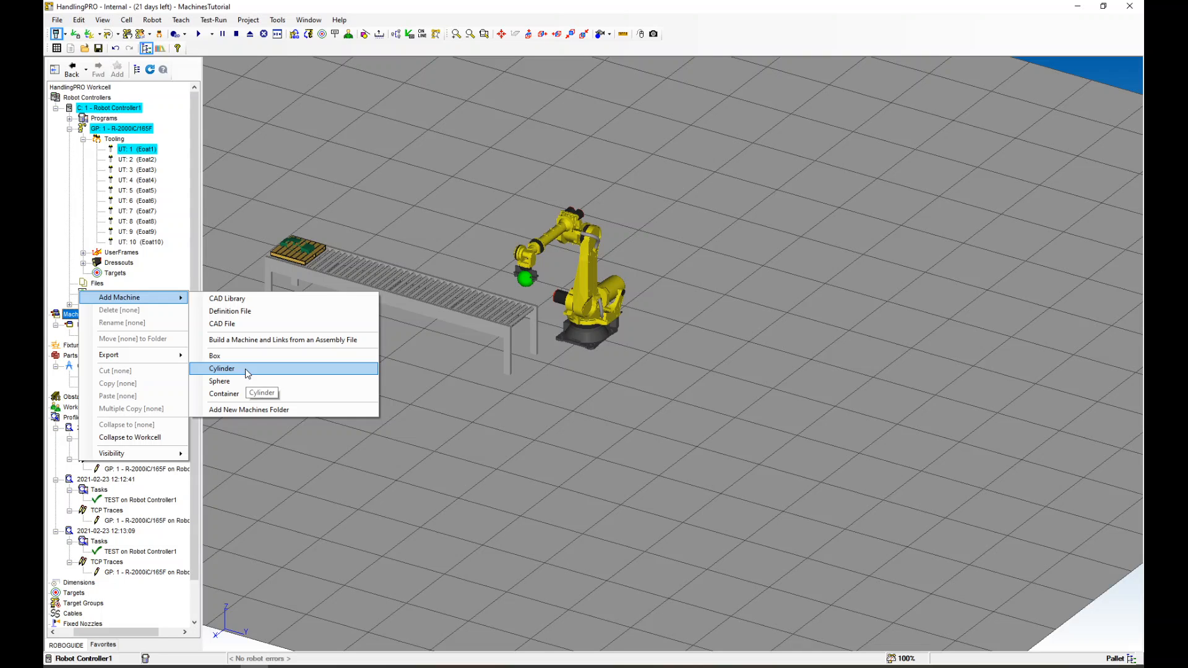
left_click(245, 300)
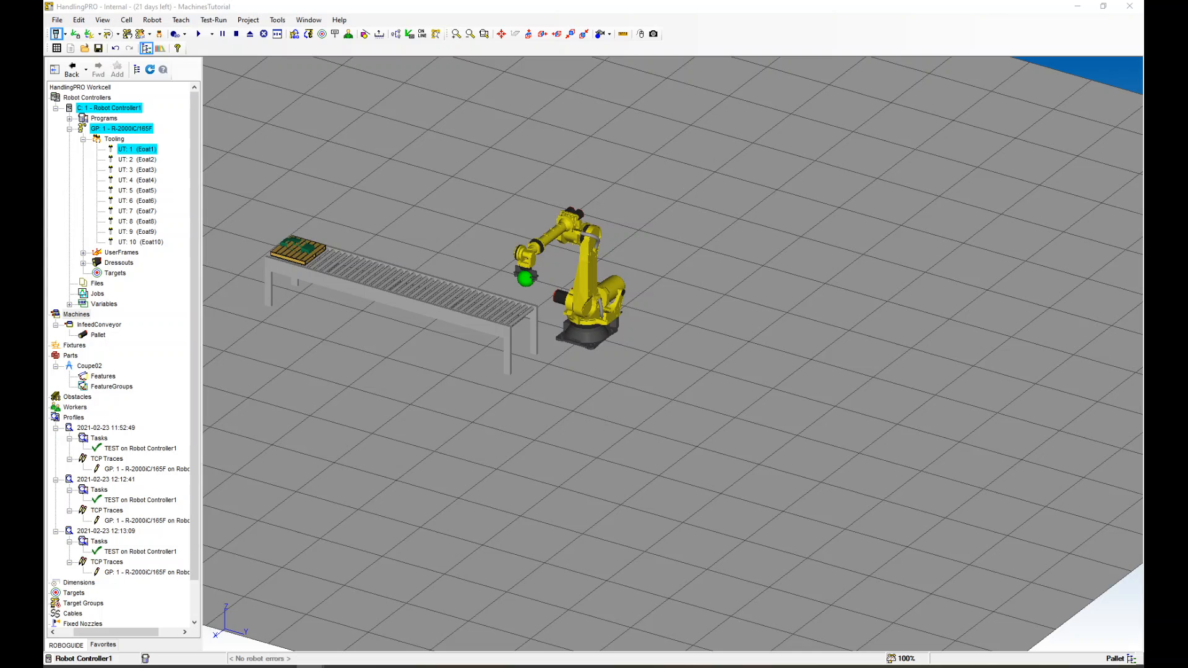
left_click(162, 230)
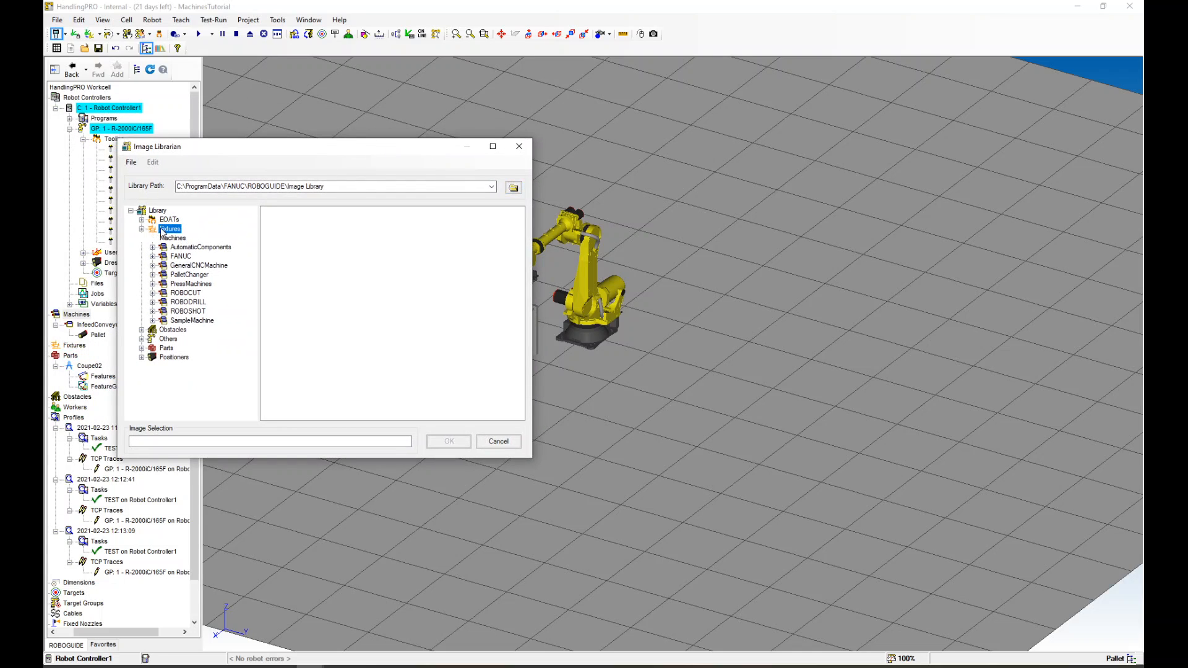
left_click(142, 229)
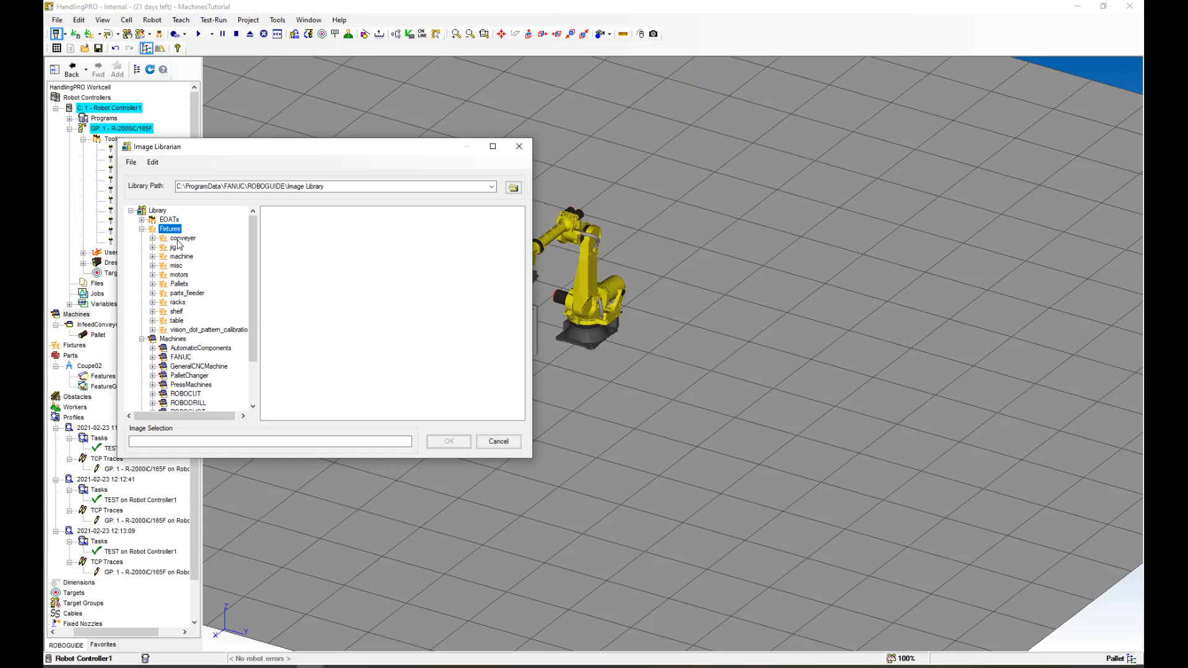
double_click(168, 319)
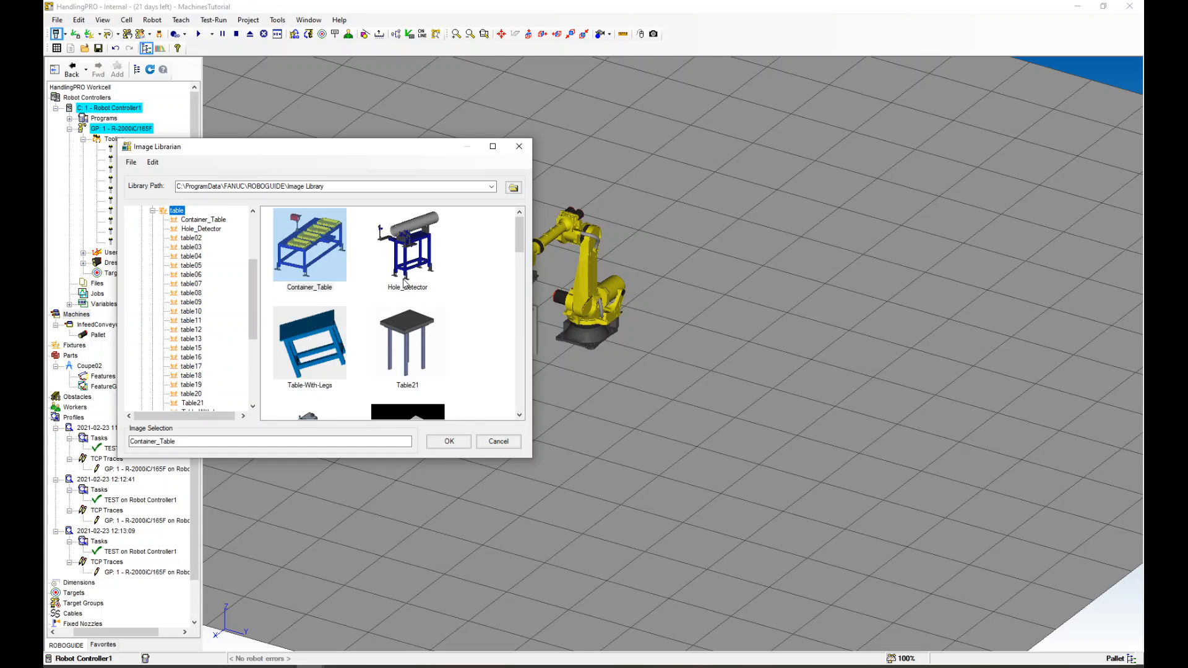
double_click(408, 346)
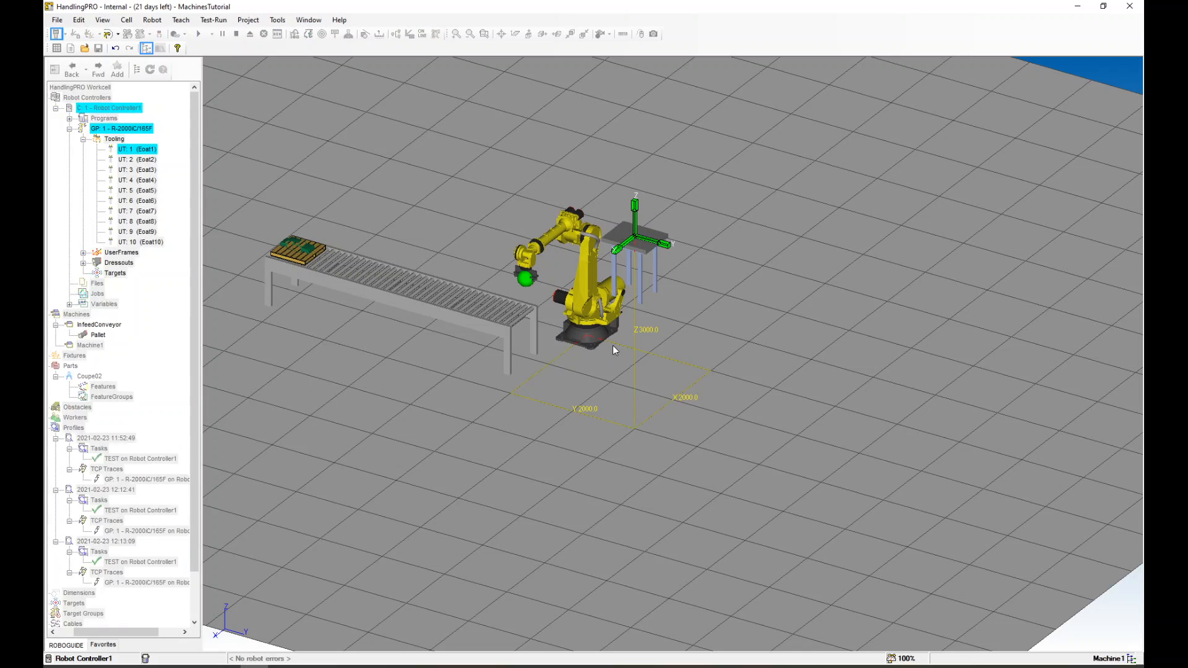
Place the new table beside the robot at about X 1113, Y 1913, Z 839 mm
left_click(529, 35)
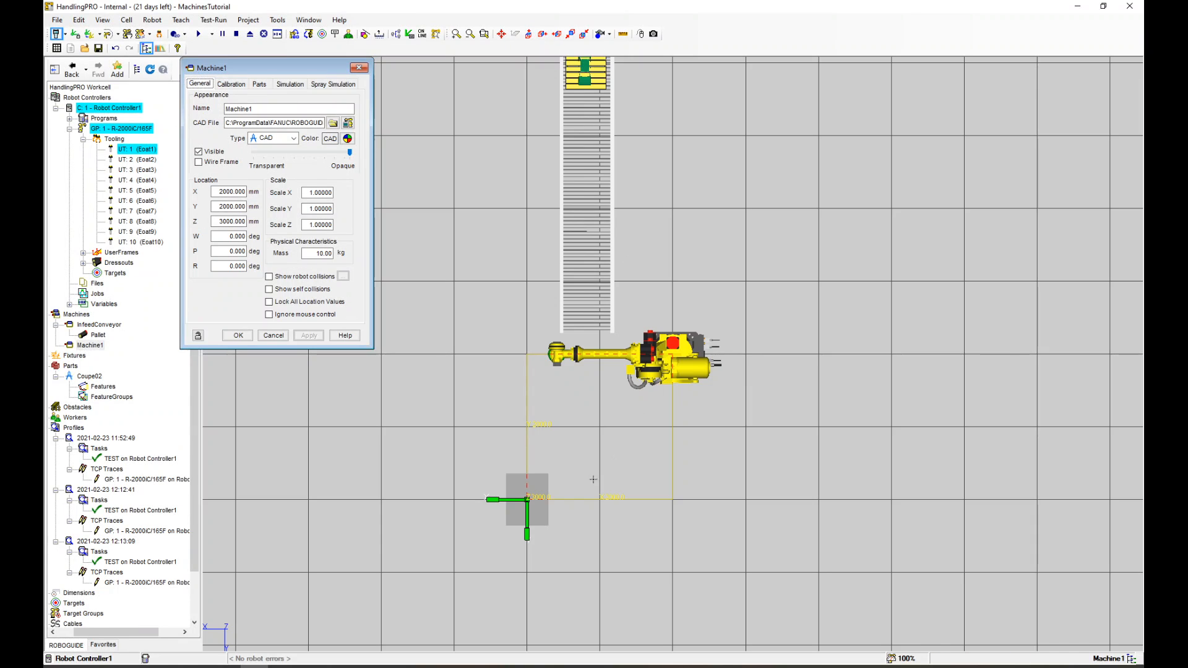
left_click_drag(506, 505, 593, 508)
right_click_drag(592, 507, 637, 426)
scroll(619, 402, "down", 5)
scroll(610, 396, "up", 4)
right_click_drag(602, 392, 588, 356)
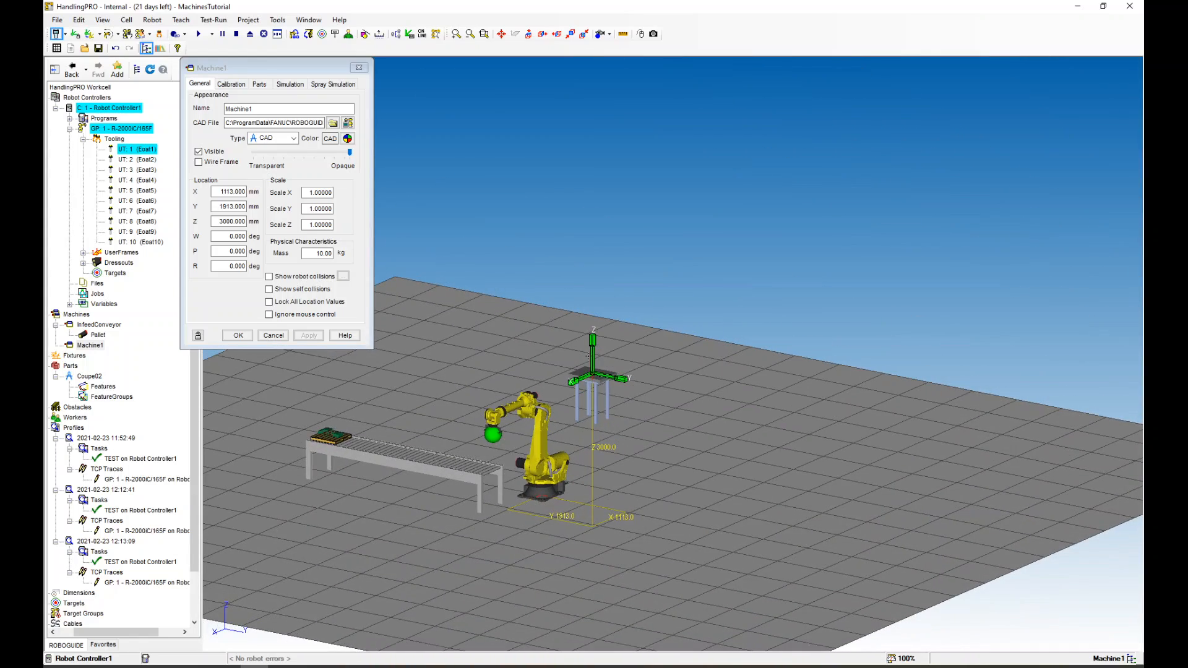
left_click_drag(593, 362, 600, 474)
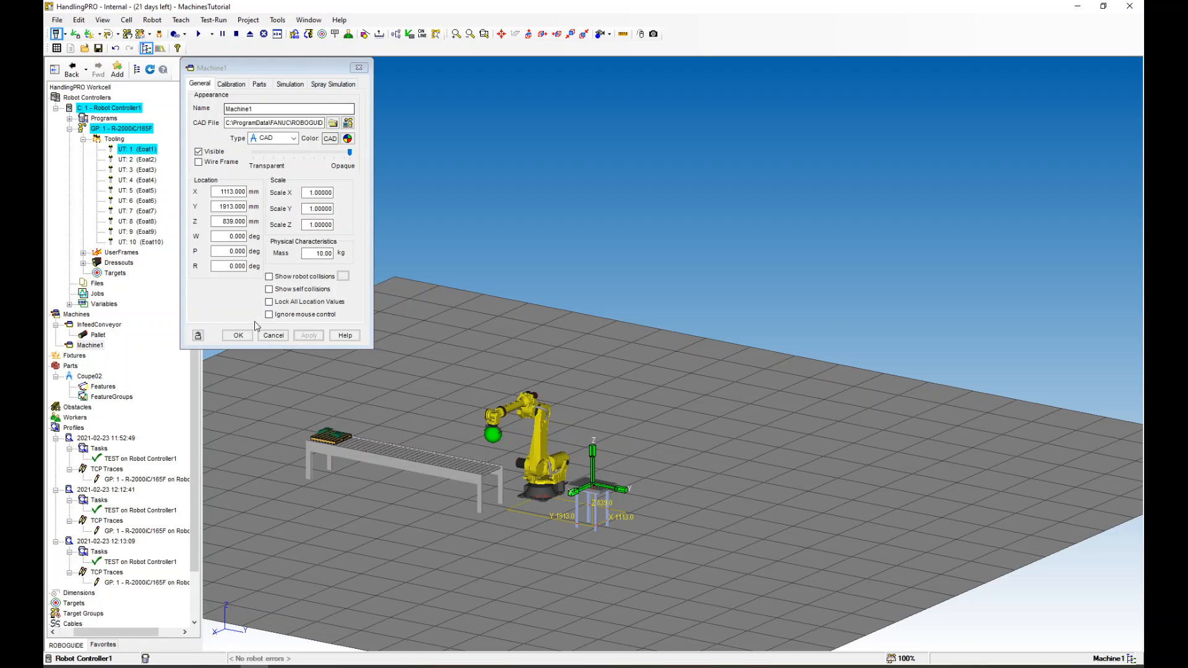
Rename the machine DialTableBase and apply the properties
left_click(200, 109)
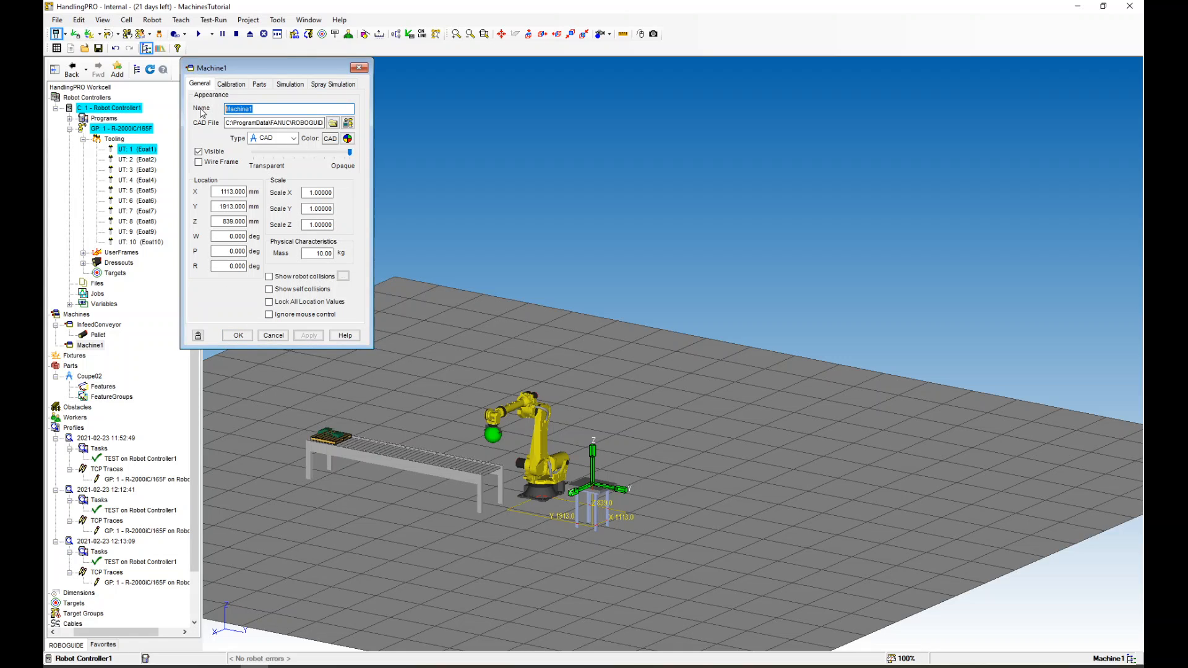
type("DialTableBase")
left_click(309, 335)
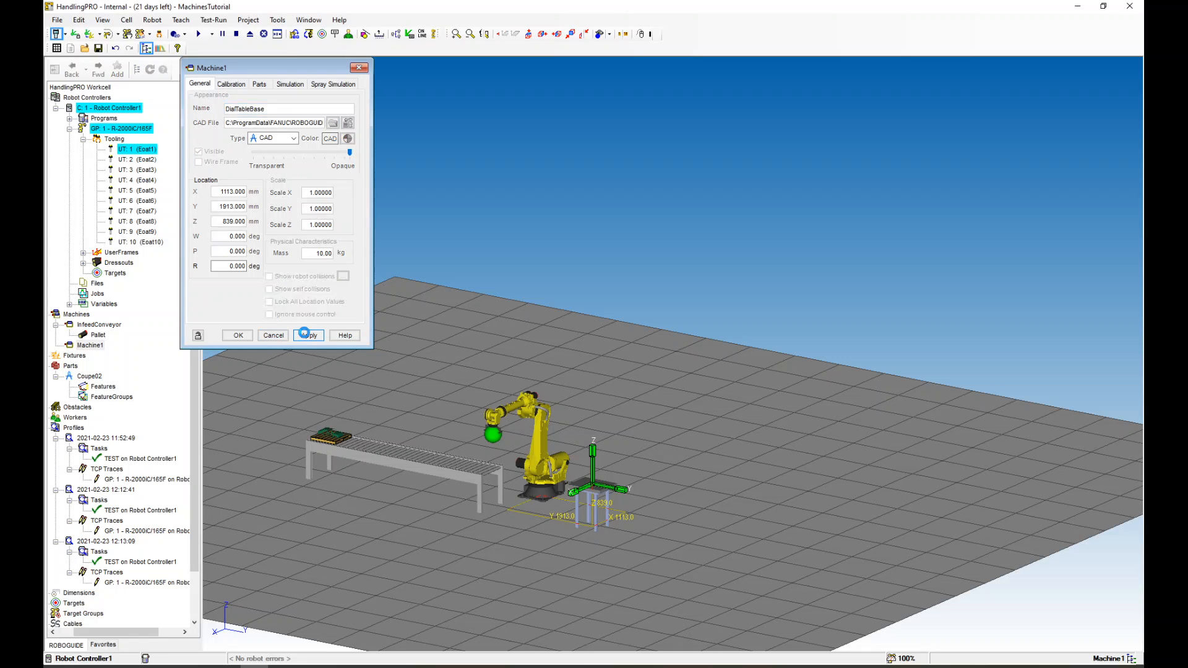
left_click(237, 336)
Add a cylinder link to the DialTableBase machine
scroll(508, 433, "up", 3)
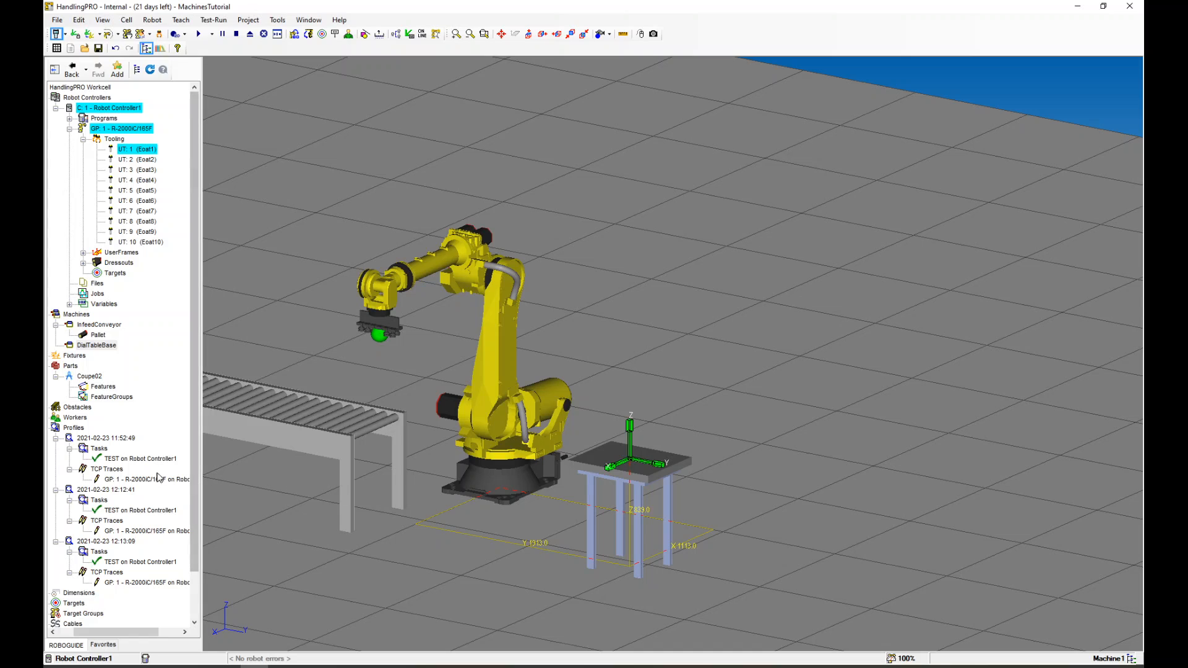
right_click(69, 347)
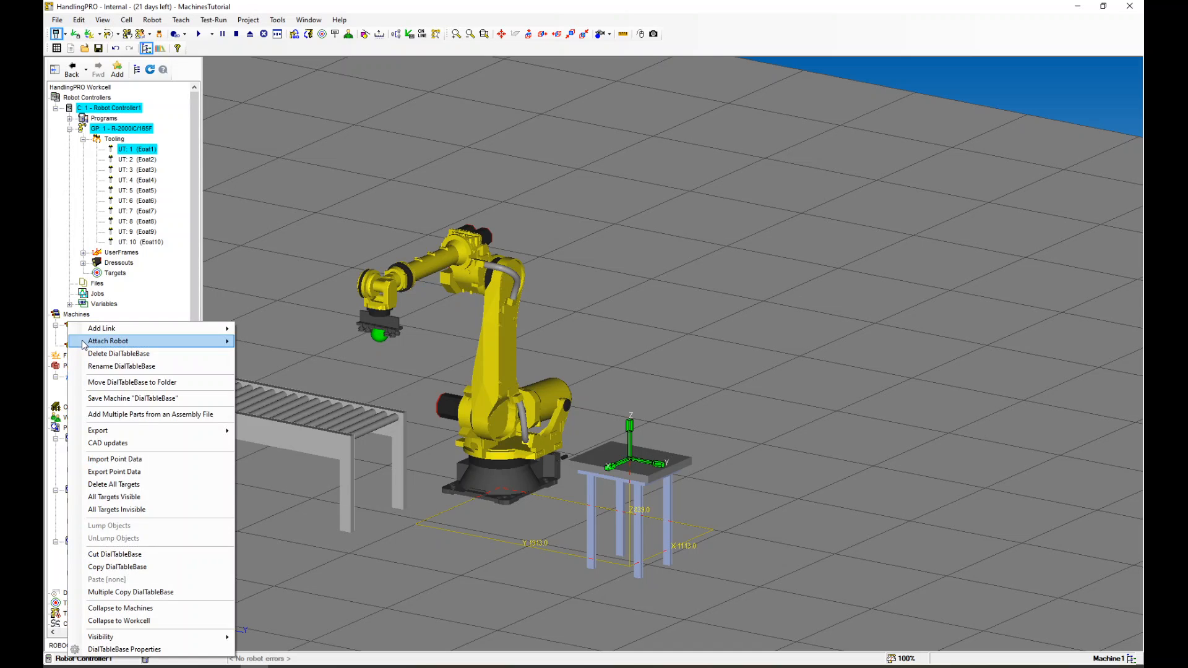
mouse_move(177, 333)
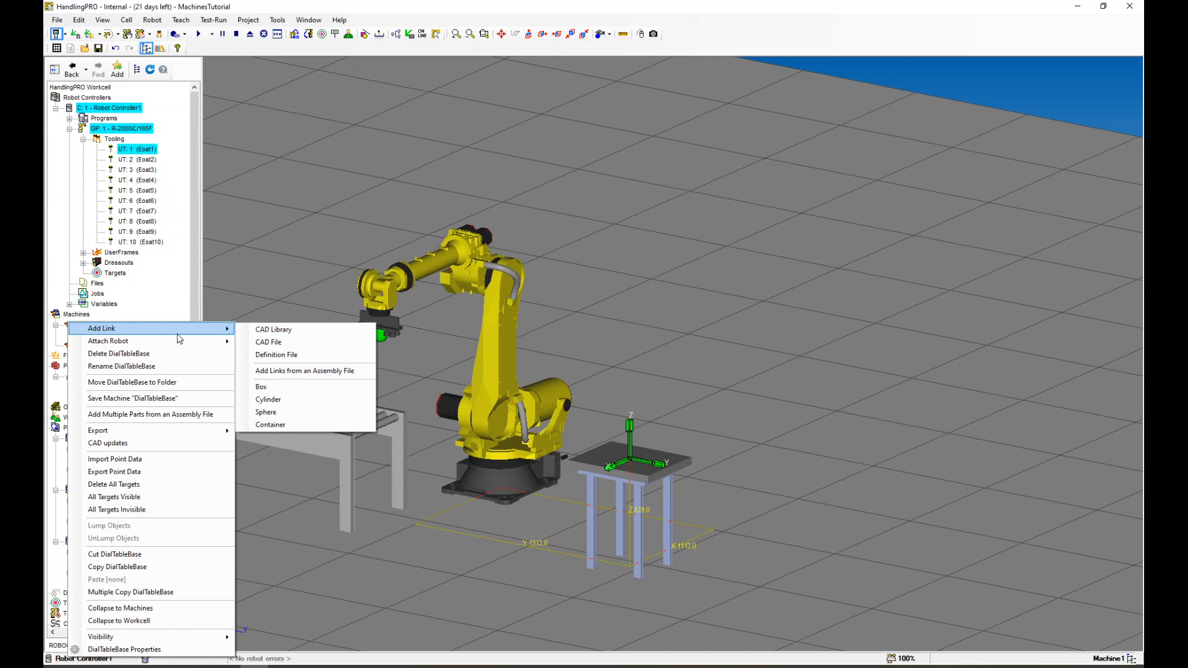
left_click(285, 401)
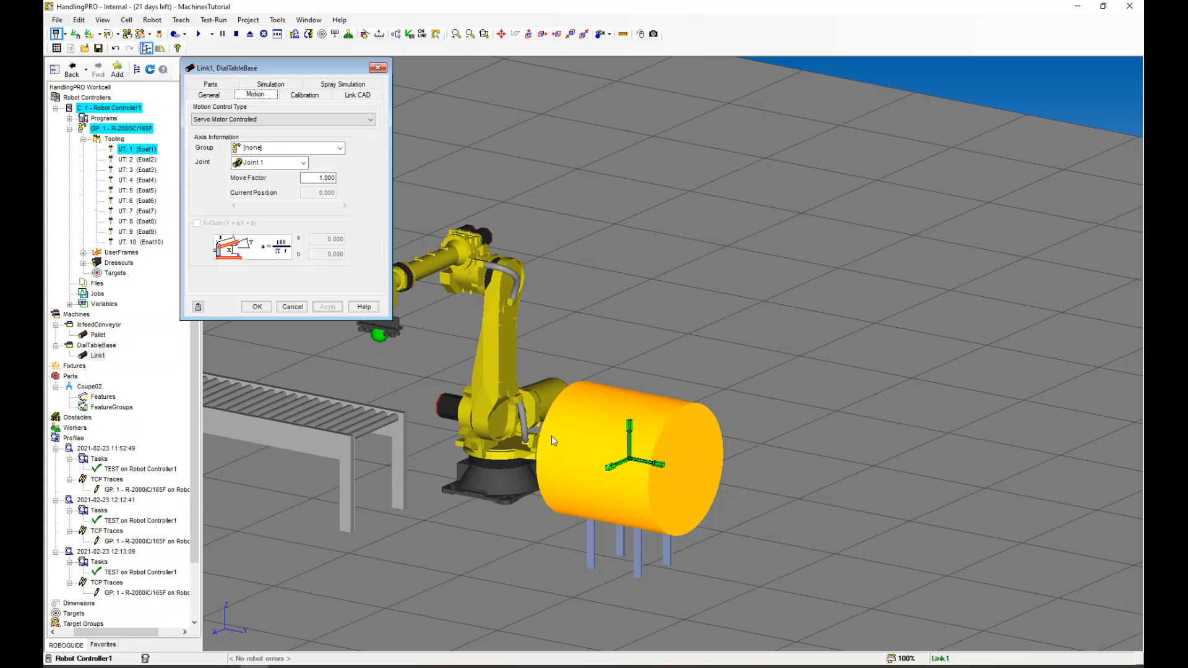
Enable axis origin editing for Link1, move the origin down to about Z -320 mm, and apply
left_click(219, 97)
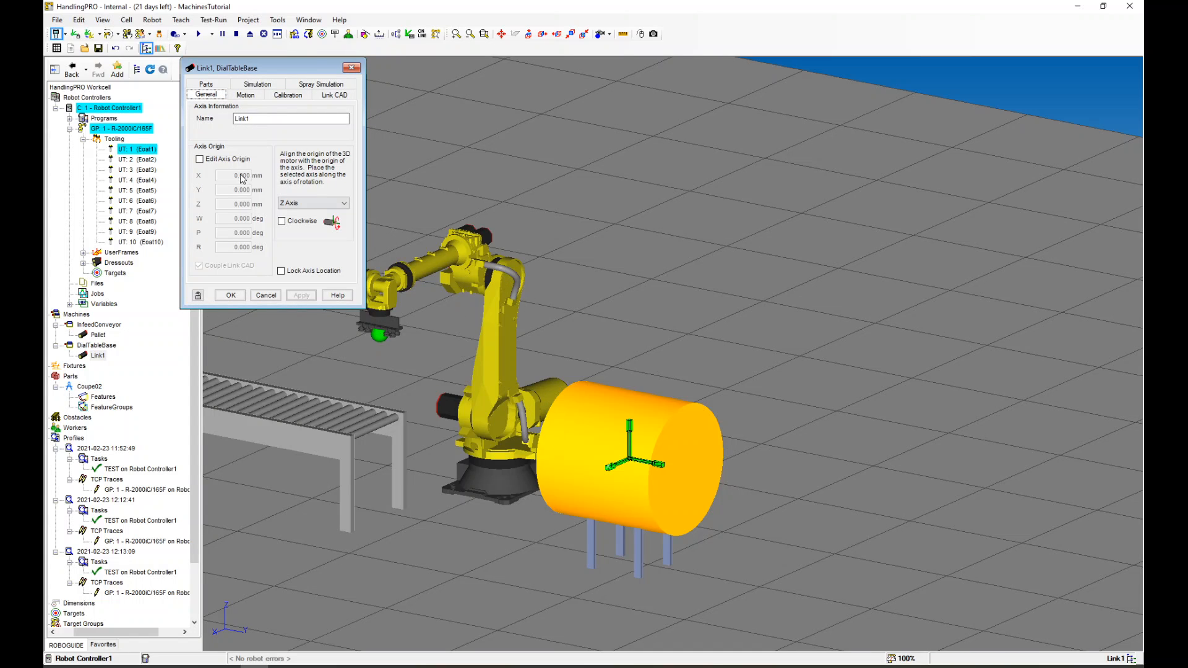
left_click(222, 162)
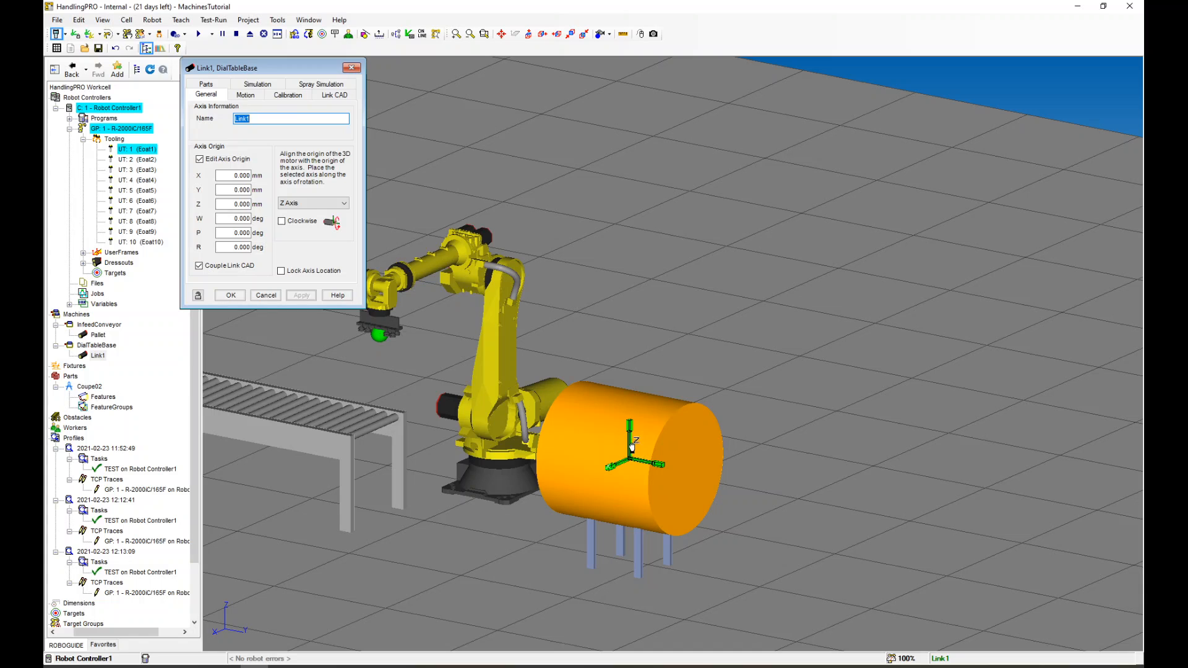
left_click(629, 410)
left_click_drag(629, 412, 618, 337)
scroll(619, 338, "up", 8)
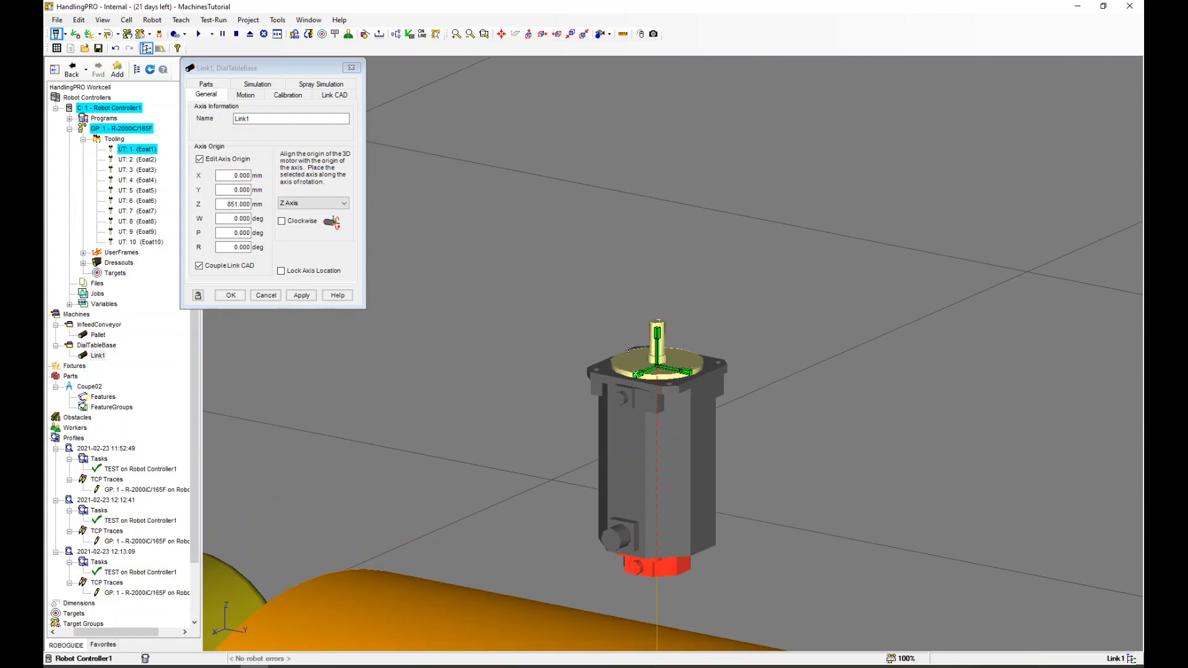
scroll(642, 326, "down", 8)
scroll(637, 328, "up", 6)
scroll(647, 291, "down", 2)
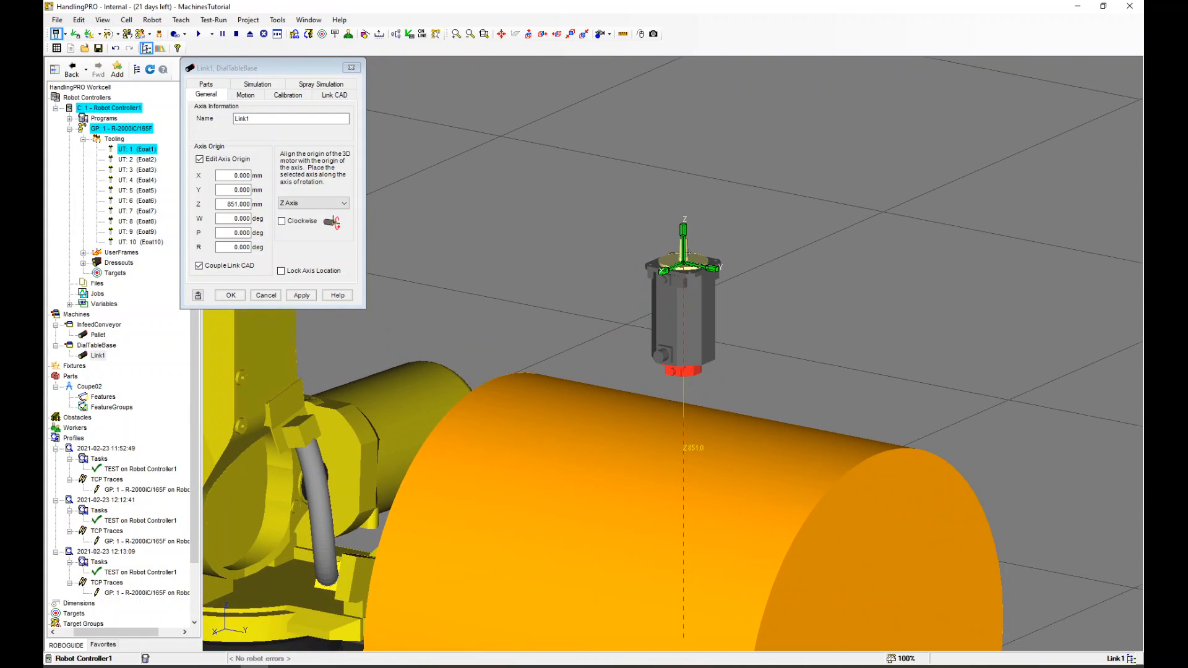
scroll(688, 253, "up", 3)
scroll(688, 235, "down", 8)
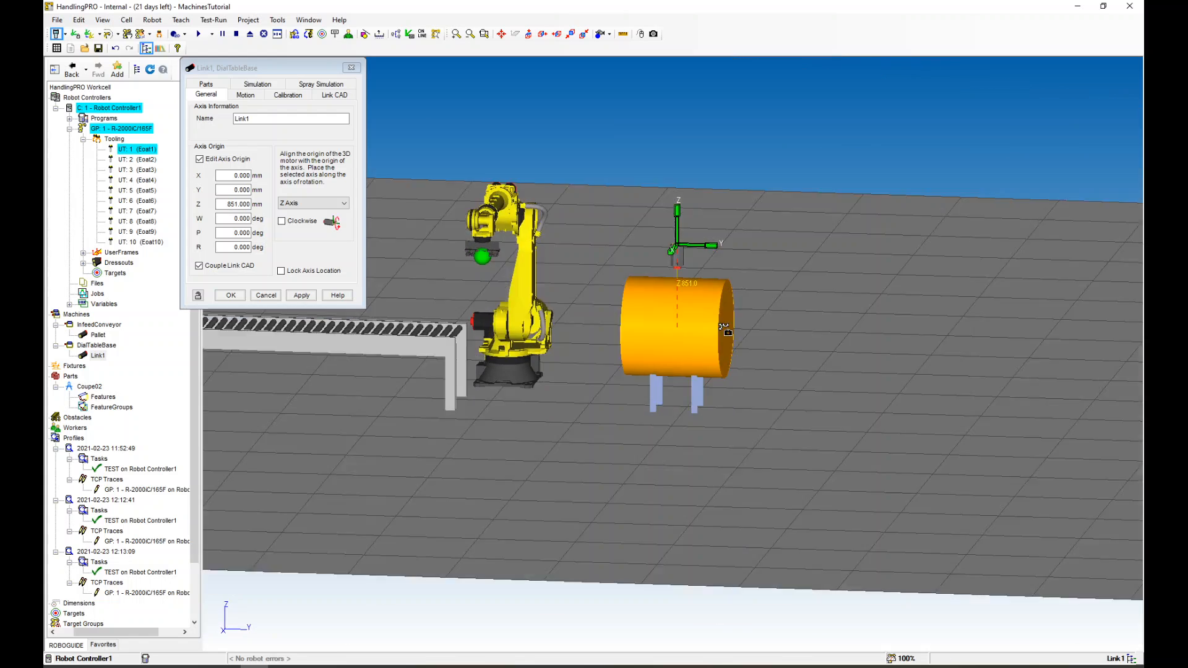
mouse_move(725, 330)
right_mouse_down()
mouse_move(758, 336)
mouse_move(735, 347)
right_mouse_up()
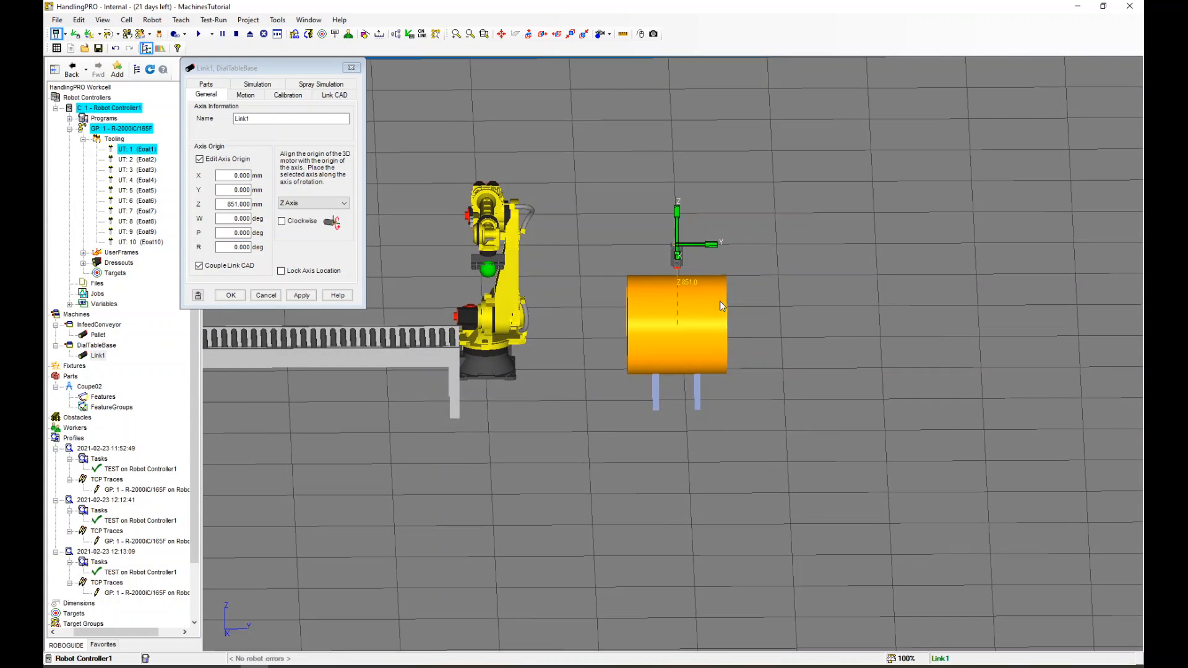
left_click_drag(678, 231, 683, 332)
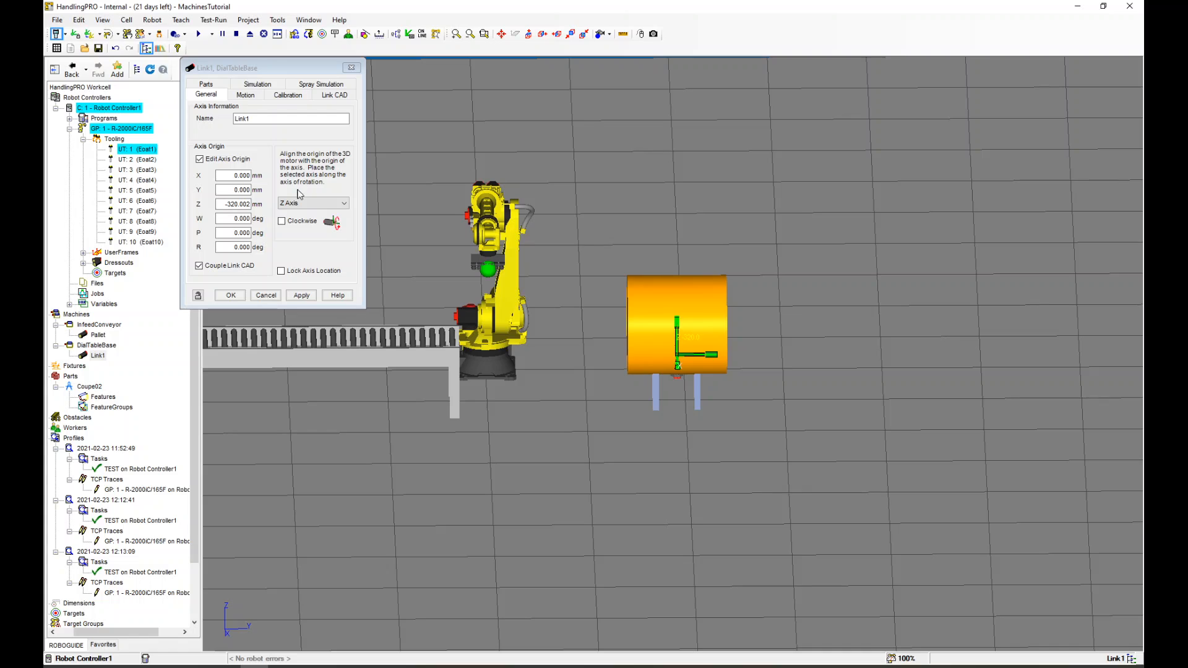
left_click(303, 296)
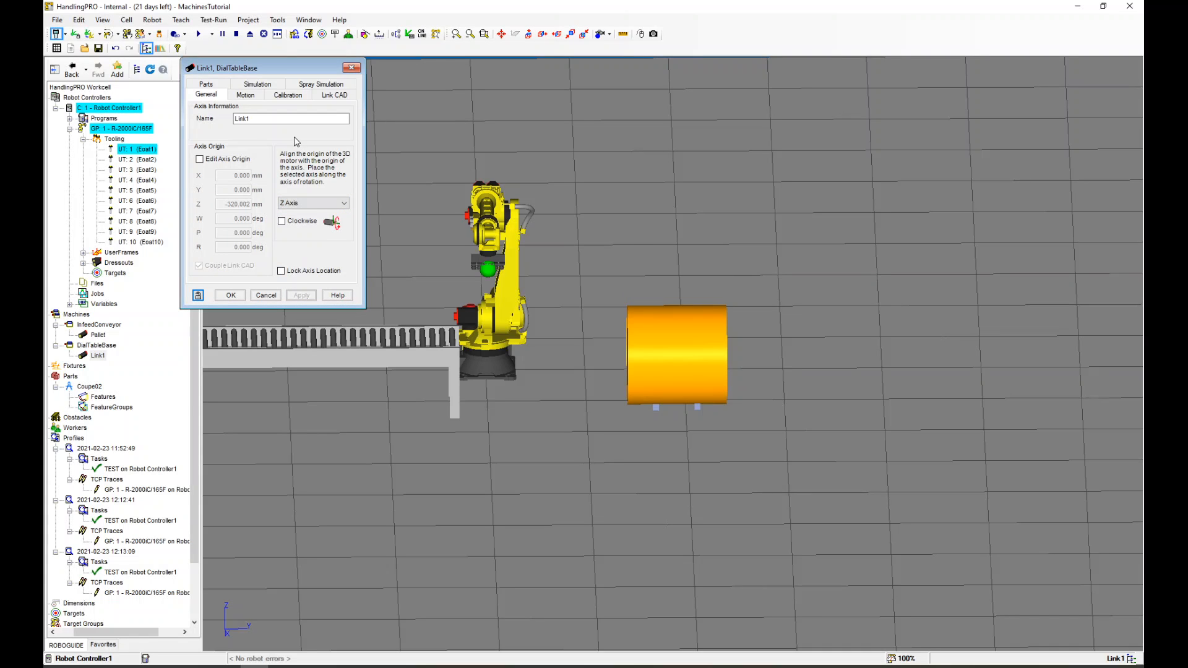
Color the link cylinder dark grey and set its length to 50 mm, then apply
left_click(333, 96)
left_click(351, 136)
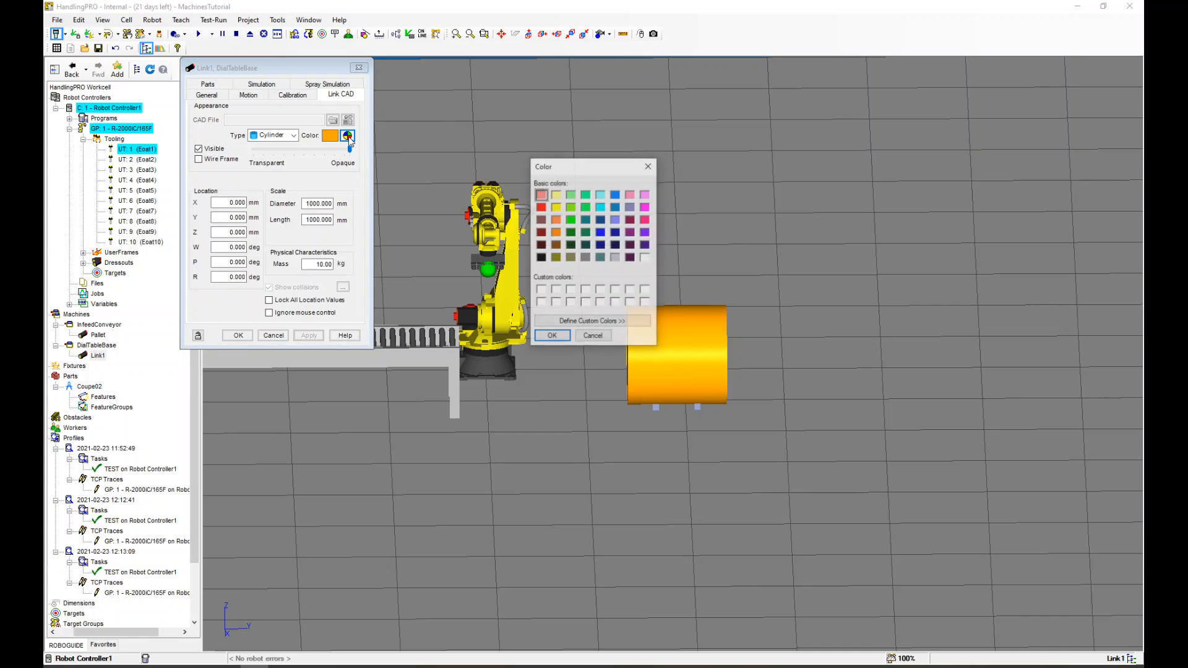
left_click(586, 259)
left_click(568, 338)
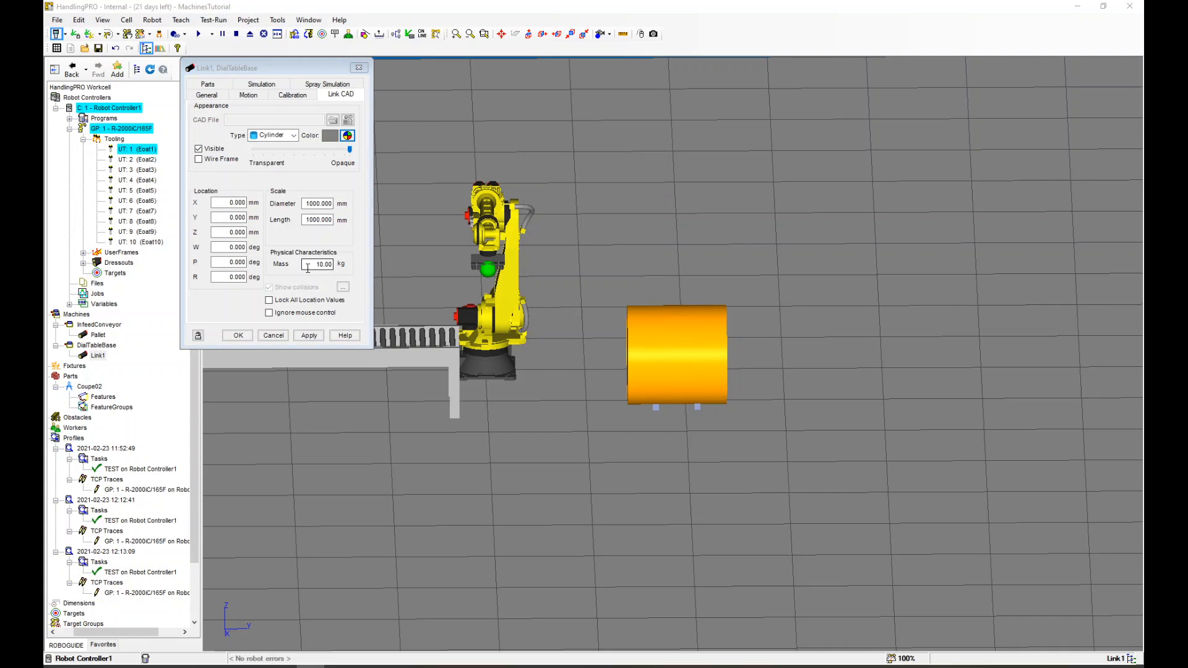
left_click_drag(306, 220, 334, 219)
type("50")
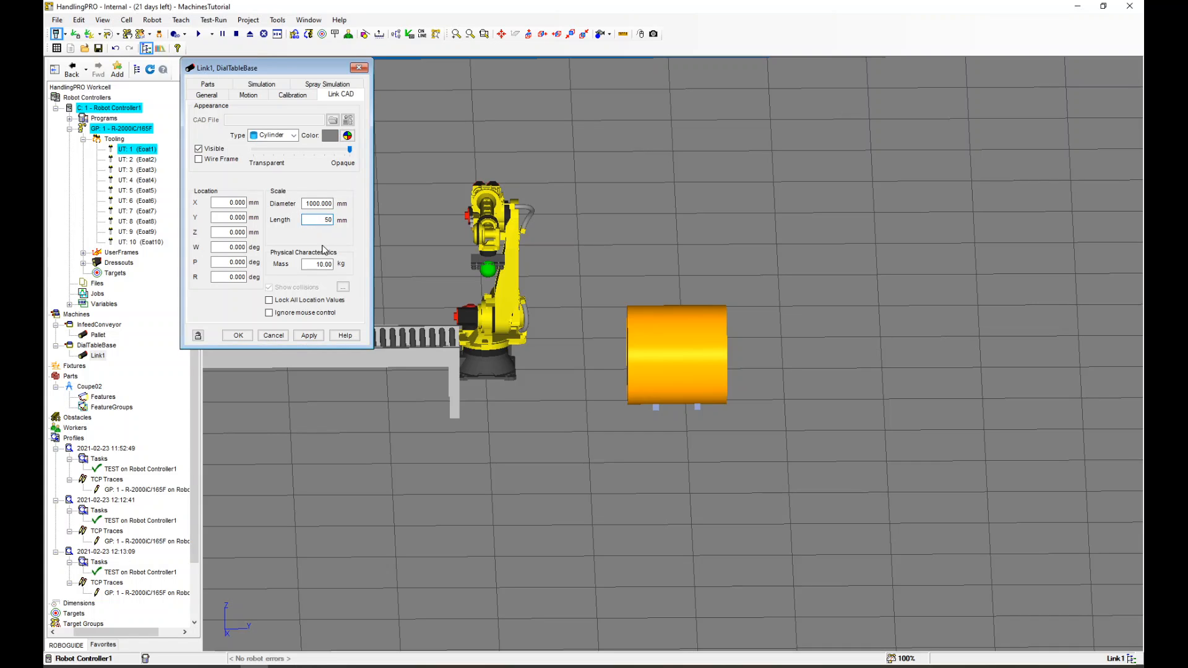
left_click(309, 336)
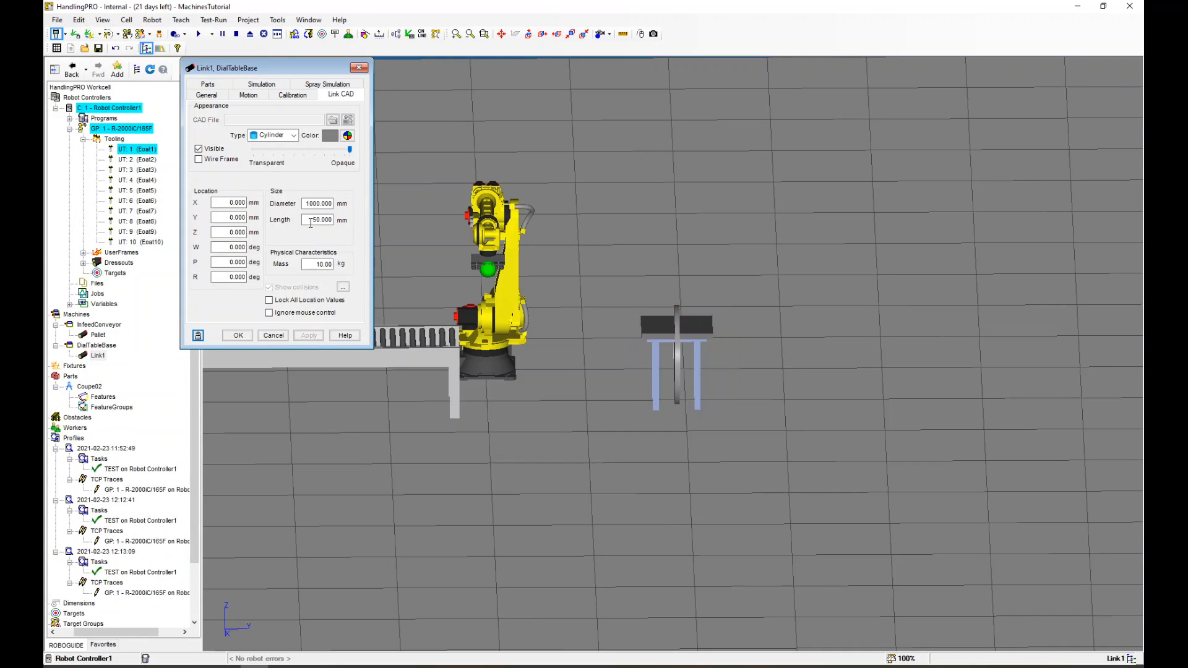
Raise the cylinder link to about Z 969 mm above the table
left_click(679, 318)
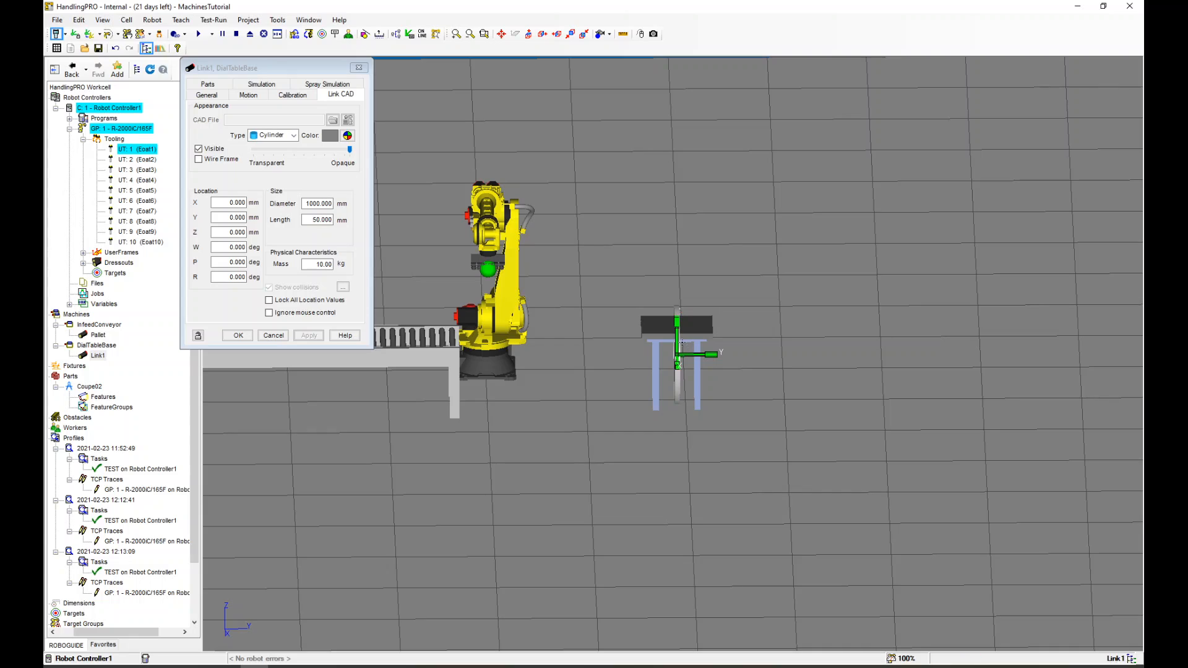
left_click_drag(681, 343, 651, 282)
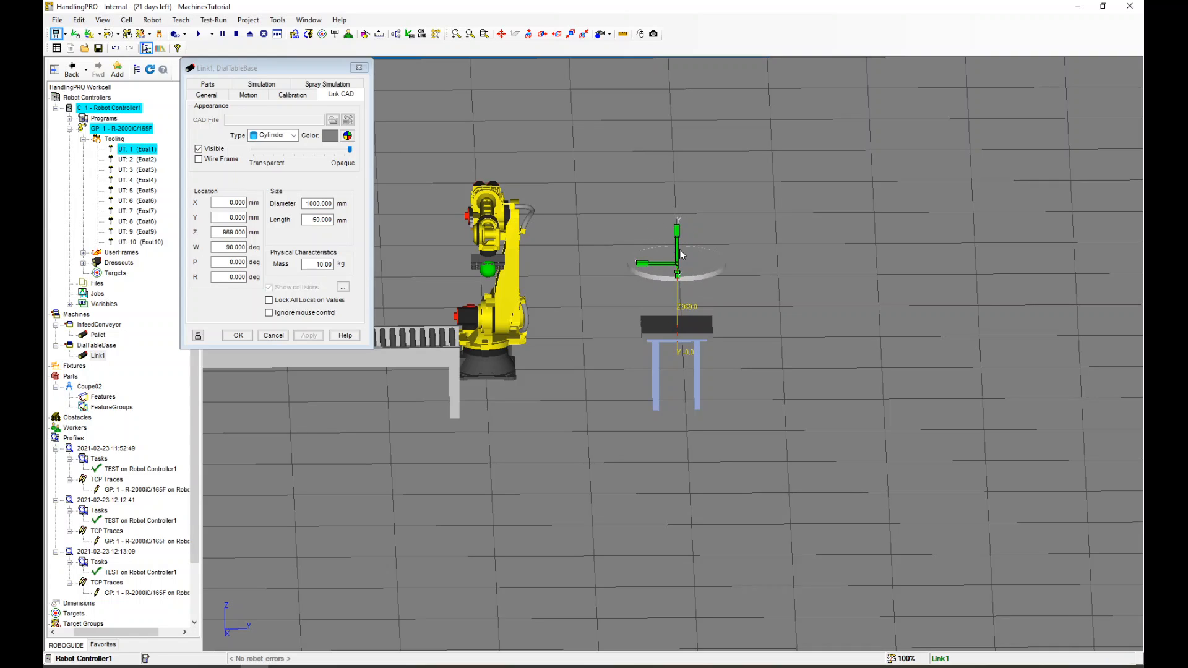
Lower the cylinder link to about Z 348 mm, set its diameter to 2000 mm, and apply
left_click_drag(677, 252, 679, 308)
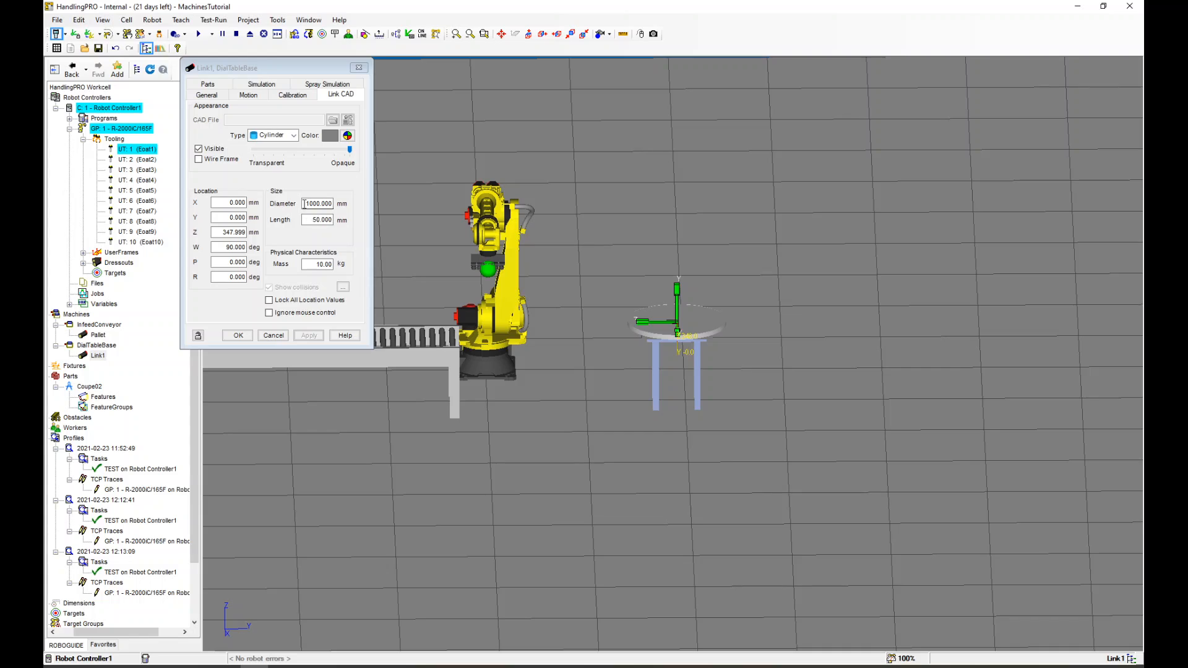
left_click_drag(305, 203, 346, 213)
type("2000")
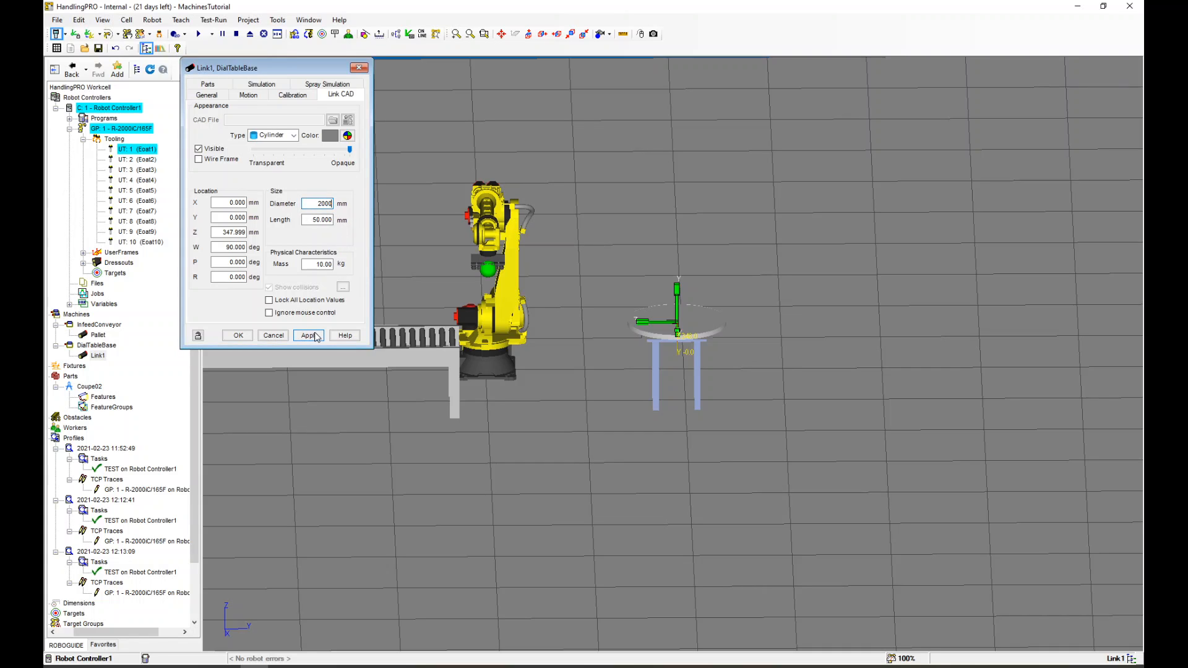
left_click(309, 336)
Color the link cylinder blue and apply
mouse_move(658, 304)
right_mouse_down()
mouse_move(578, 402)
mouse_move(667, 309)
right_mouse_up()
left_click(348, 135)
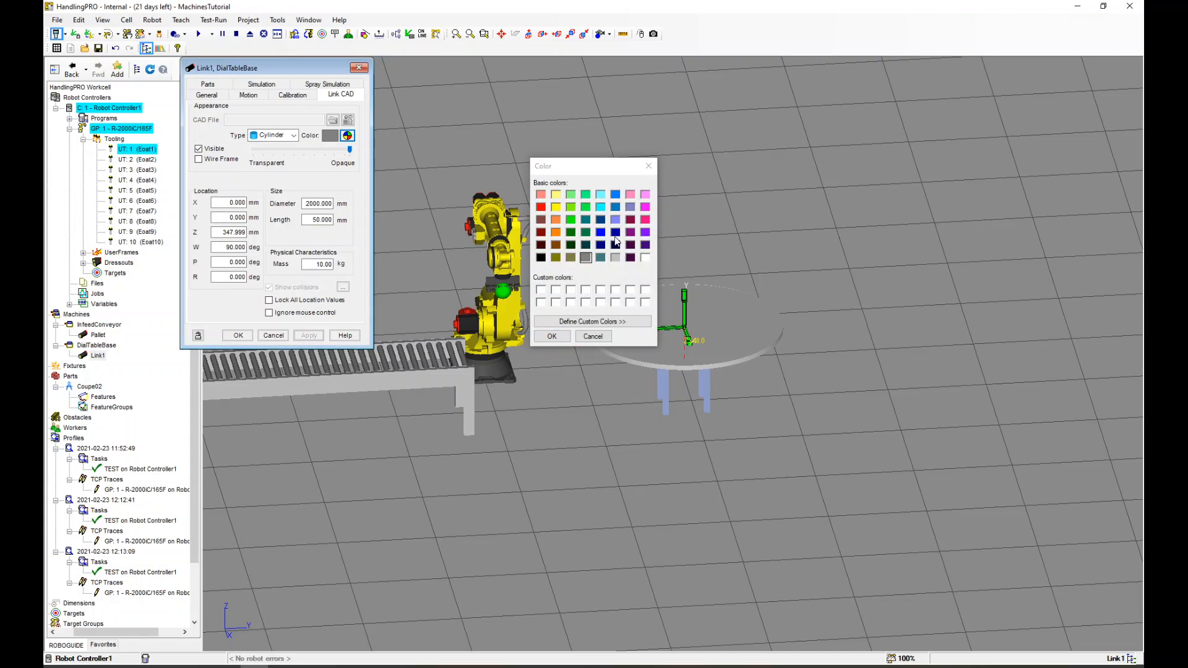
left_click(615, 234)
left_click(552, 336)
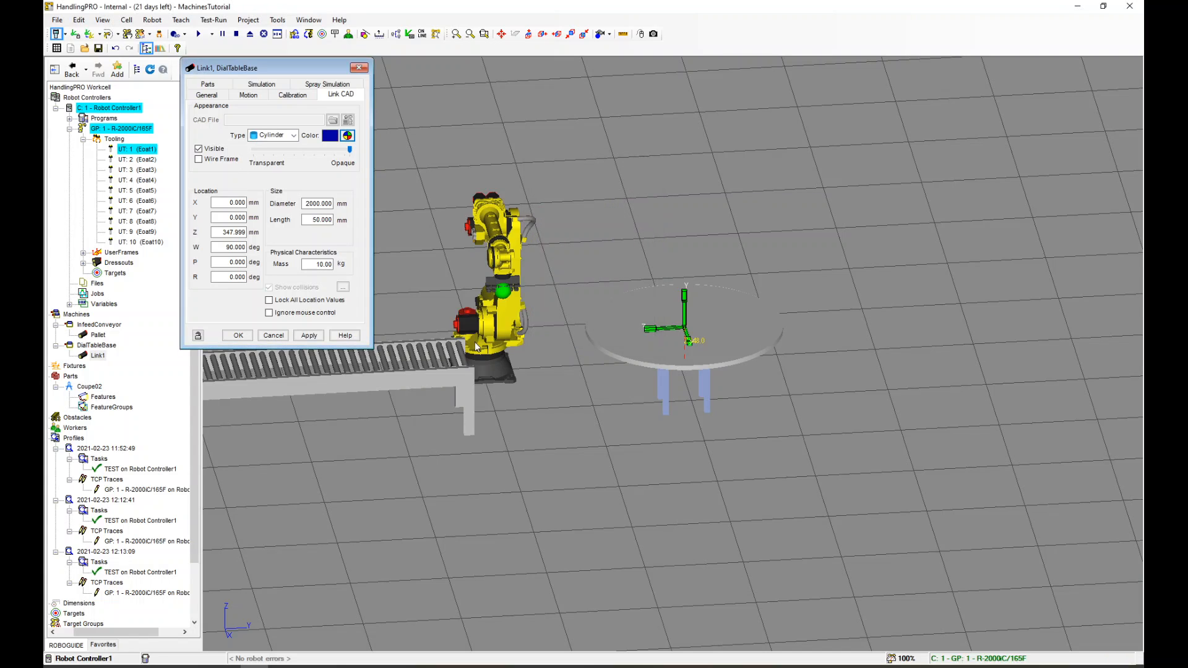
left_click(309, 335)
Attach the Coupe02 part to Link1 and apply
scroll(605, 343, "down", 5)
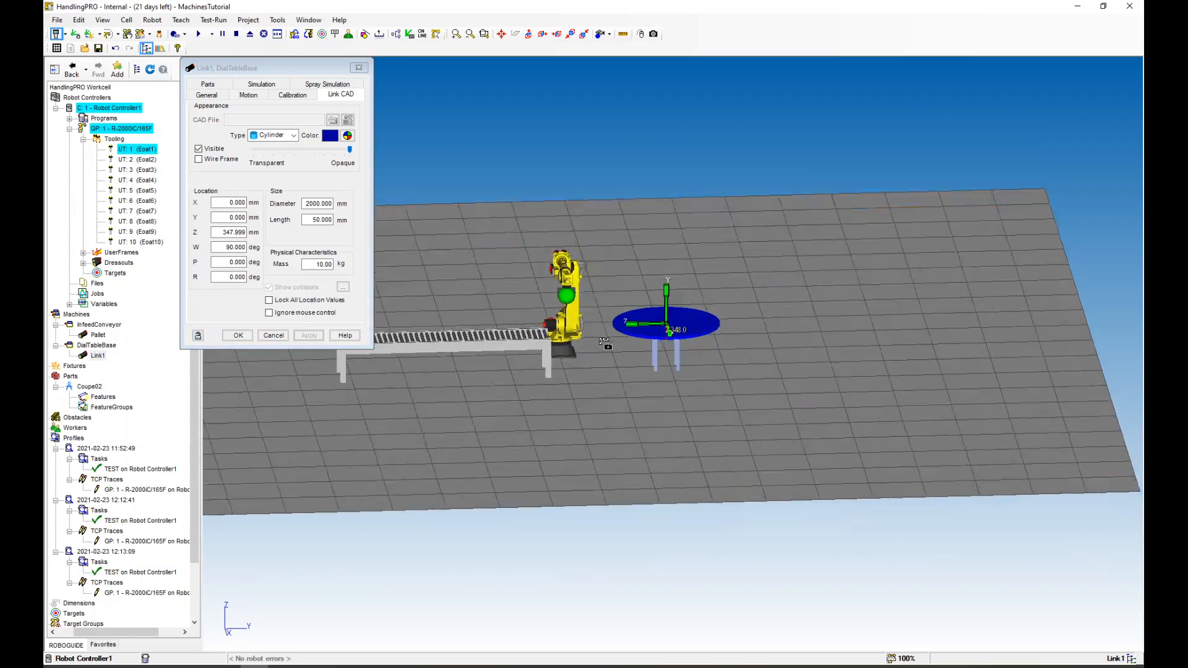
right_click_drag(605, 344, 613, 369)
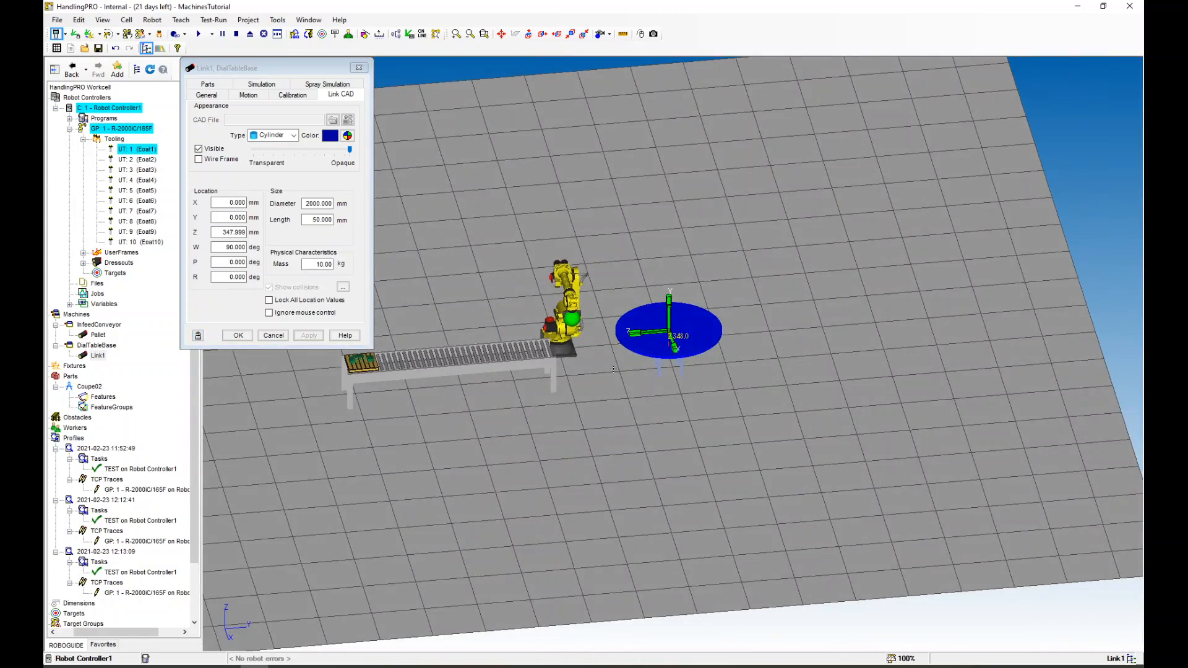
scroll(641, 353, "up", 3)
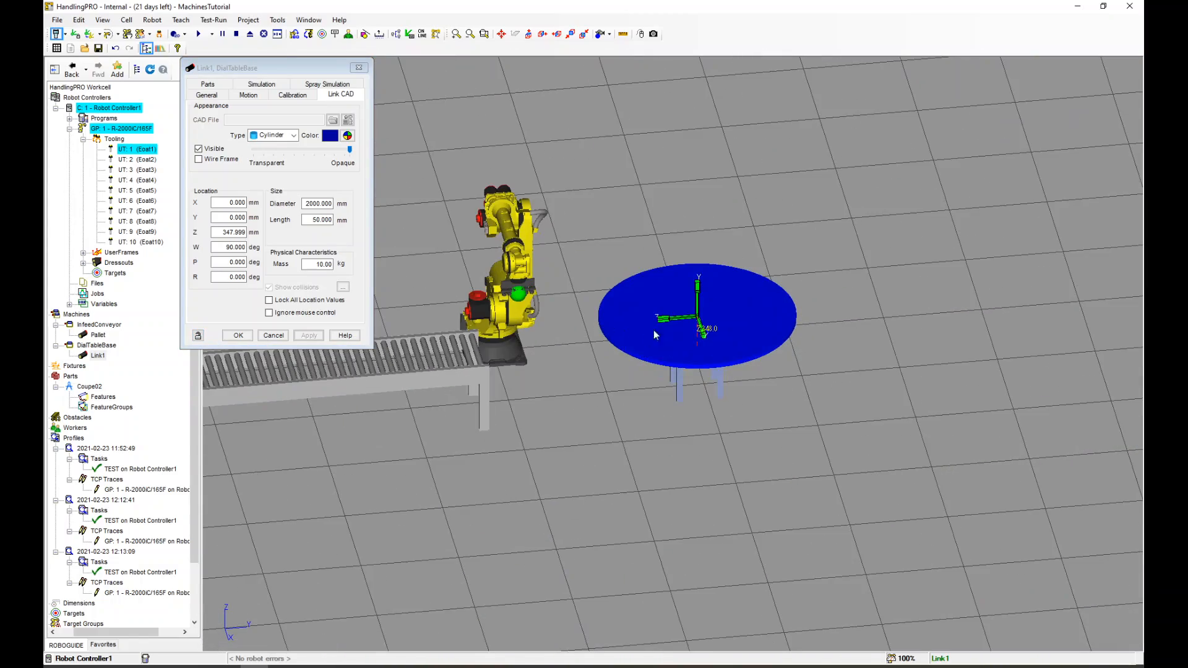
left_click(208, 84)
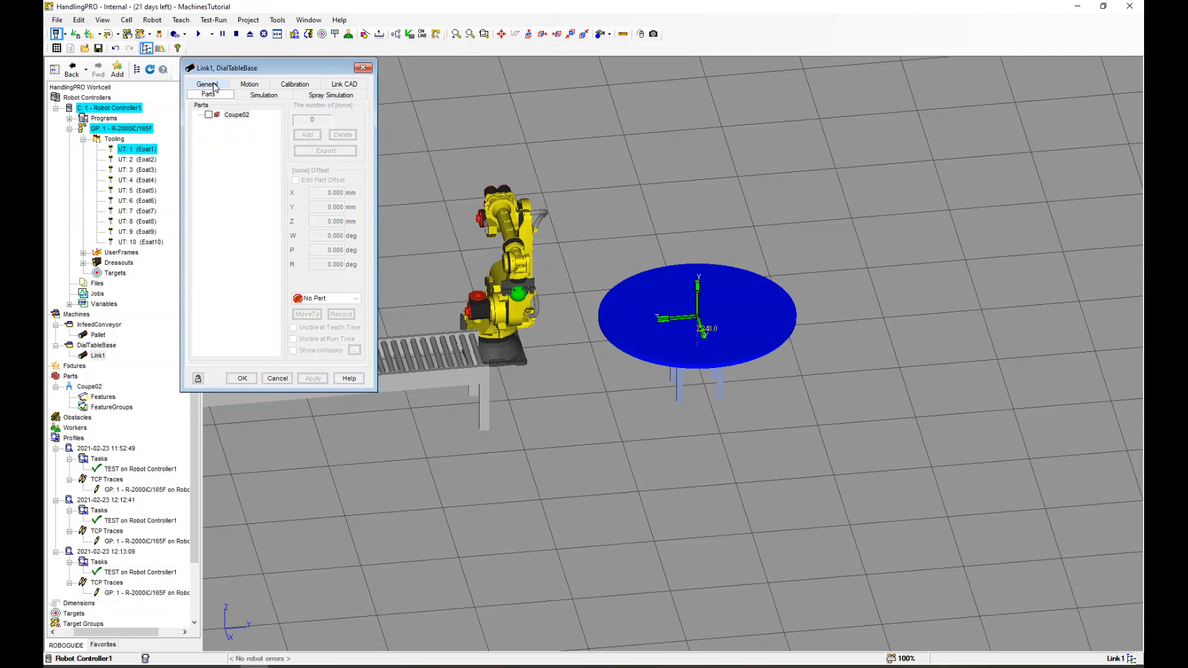
left_click(209, 116)
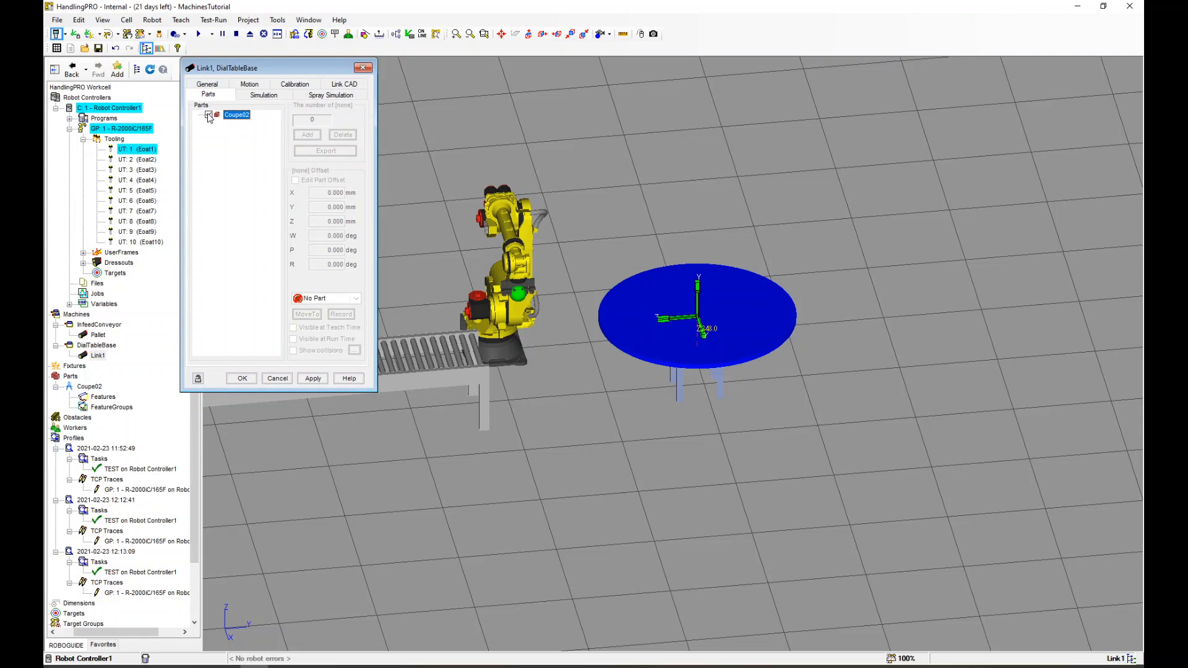
left_click(312, 378)
Edit Coupe02's part offset to place it on the dial table at about Y 29 mm, Z 903 mm, W -90 deg, and apply
scroll(662, 323, "up", 3)
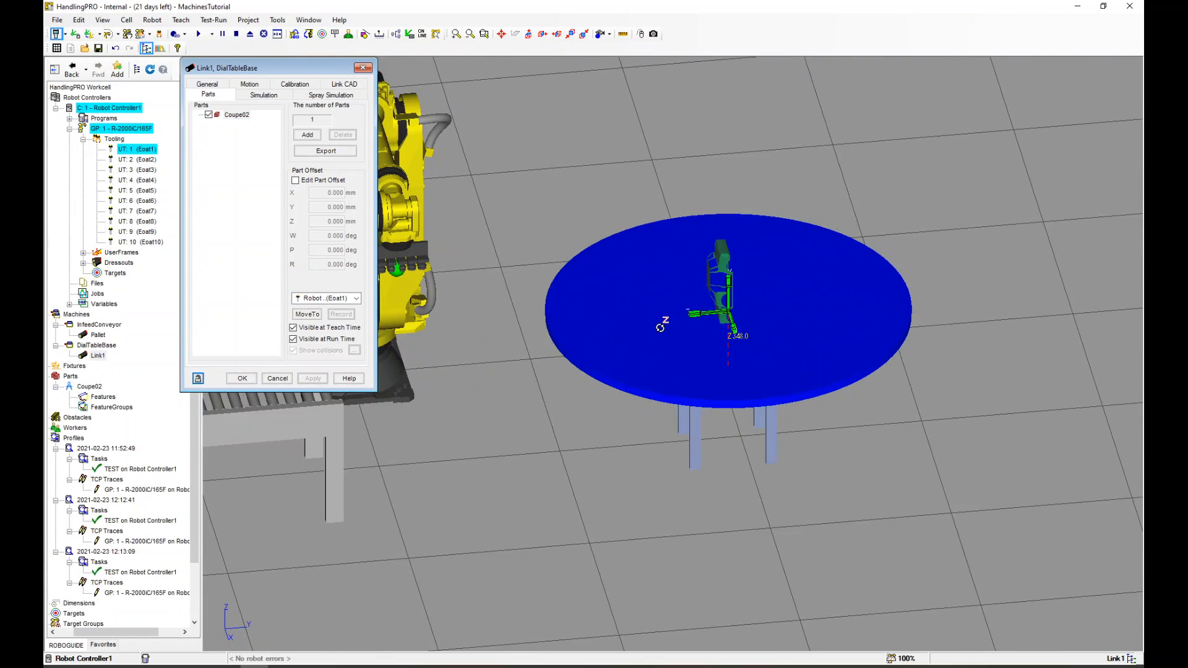
left_click(312, 181)
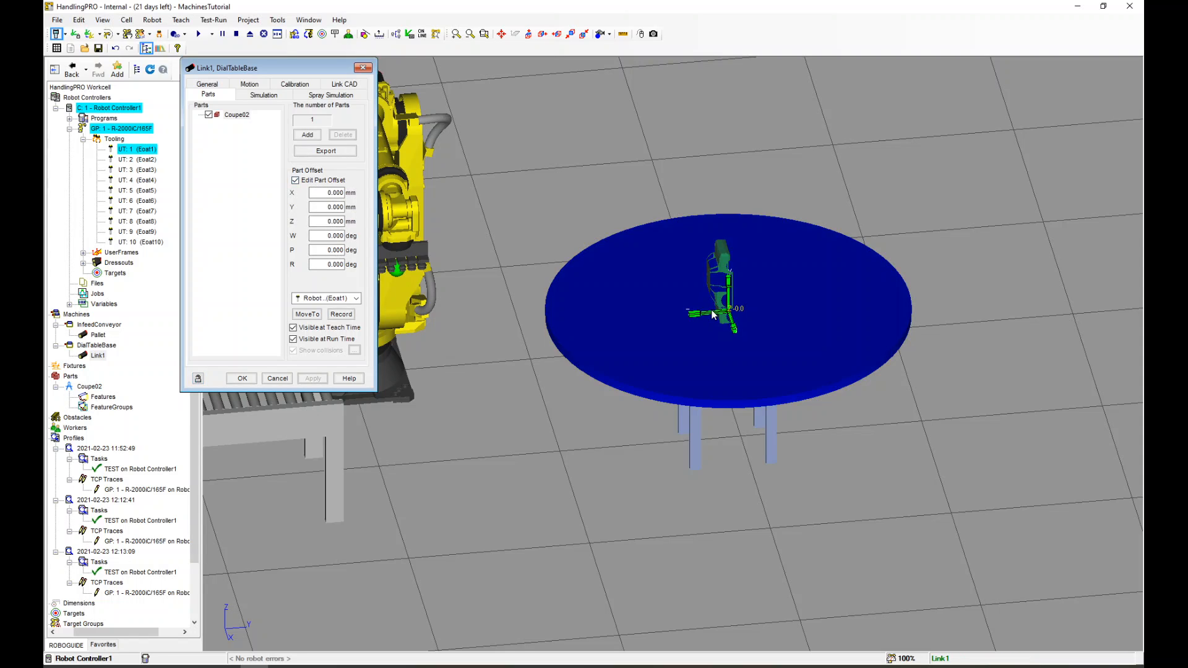
left_click_drag(715, 317, 602, 465)
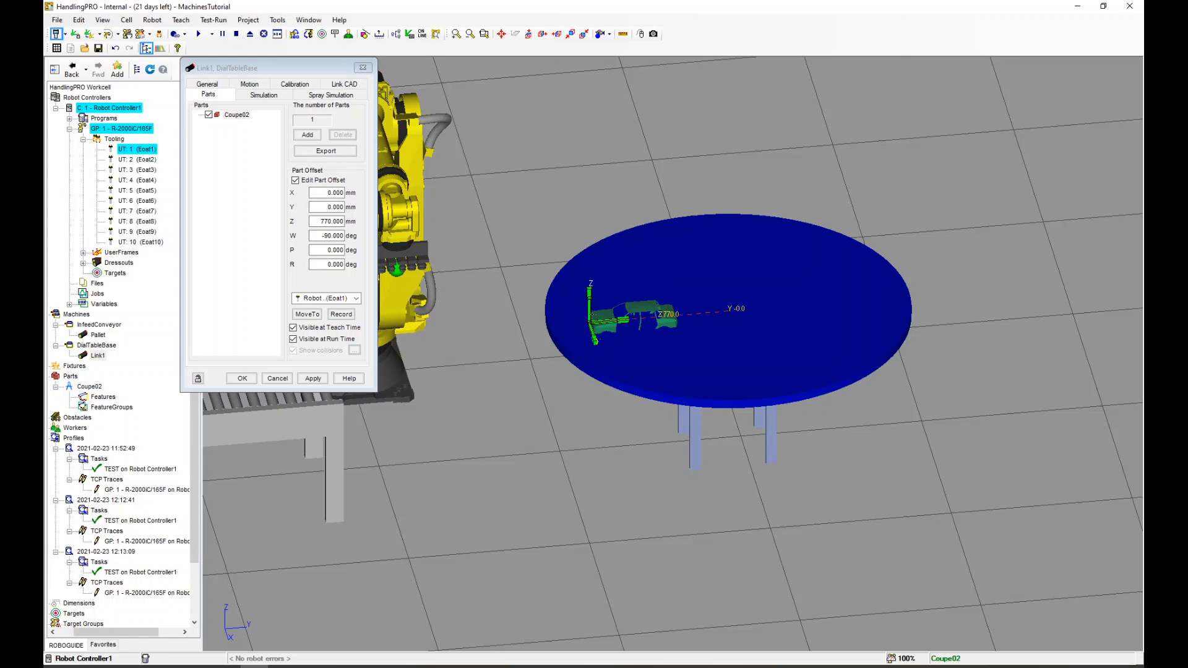
scroll(592, 319, "up", 3)
left_click_drag(582, 311, 532, 317)
scroll(616, 267, "down", 5)
scroll(513, 300, "up", 3)
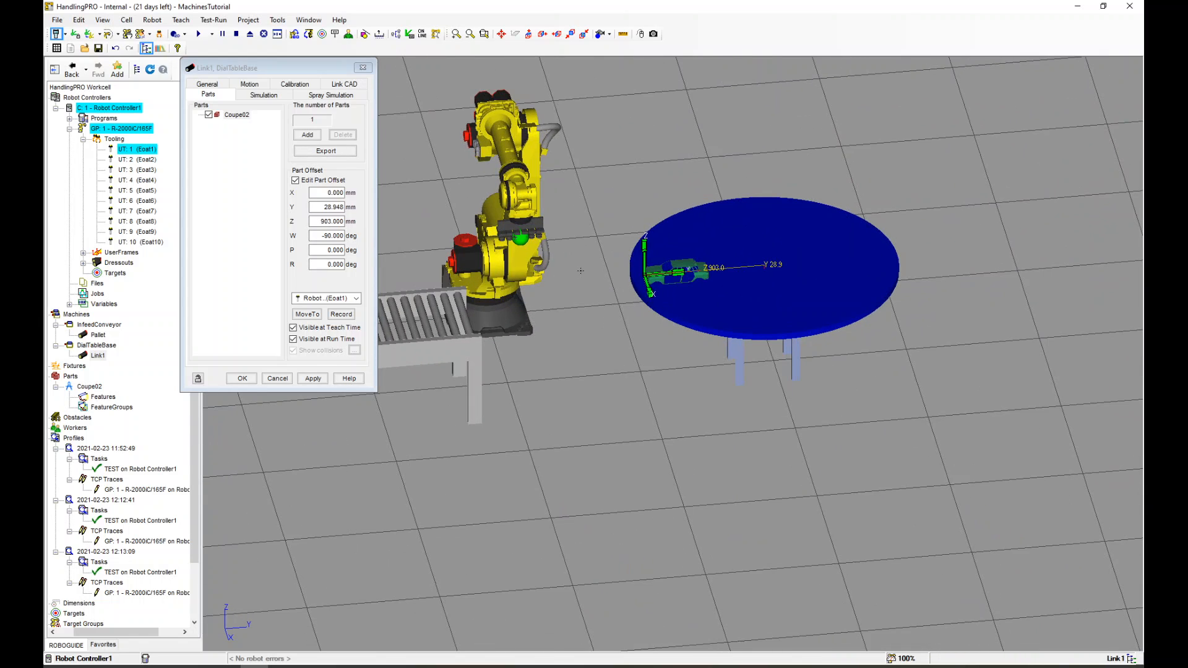
left_click(316, 379)
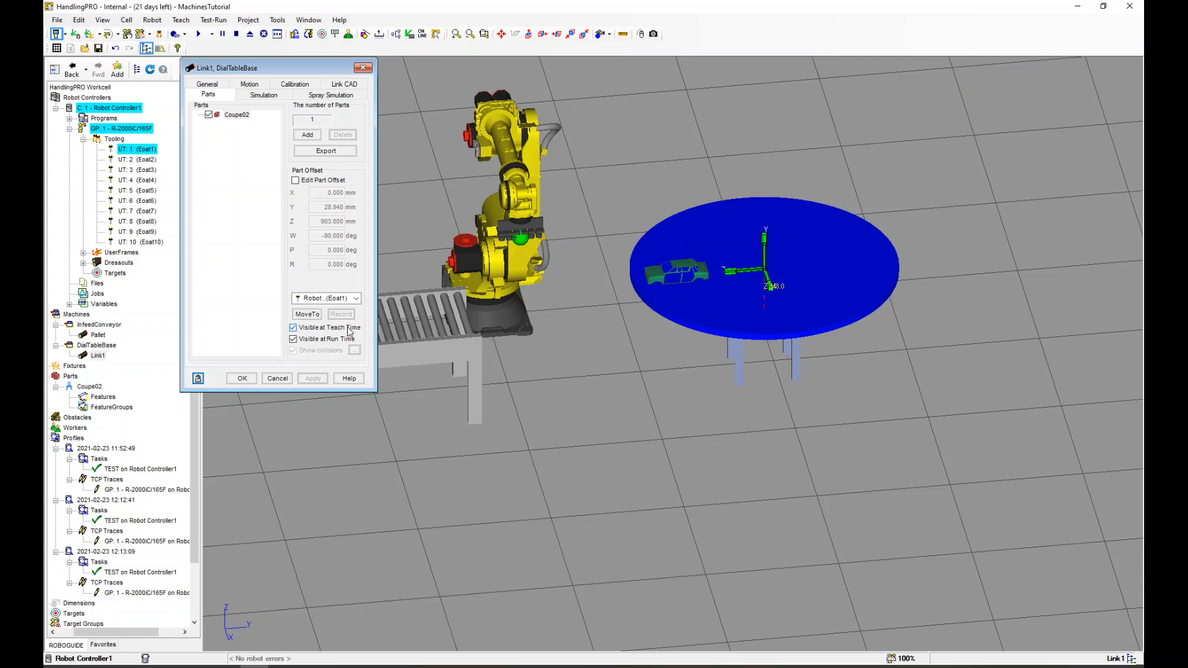
Adjust Coupe02's run-time visibility and disallow picking it from the link in part simulation, then apply
left_click(294, 339)
left_click(313, 379)
left_click(264, 95)
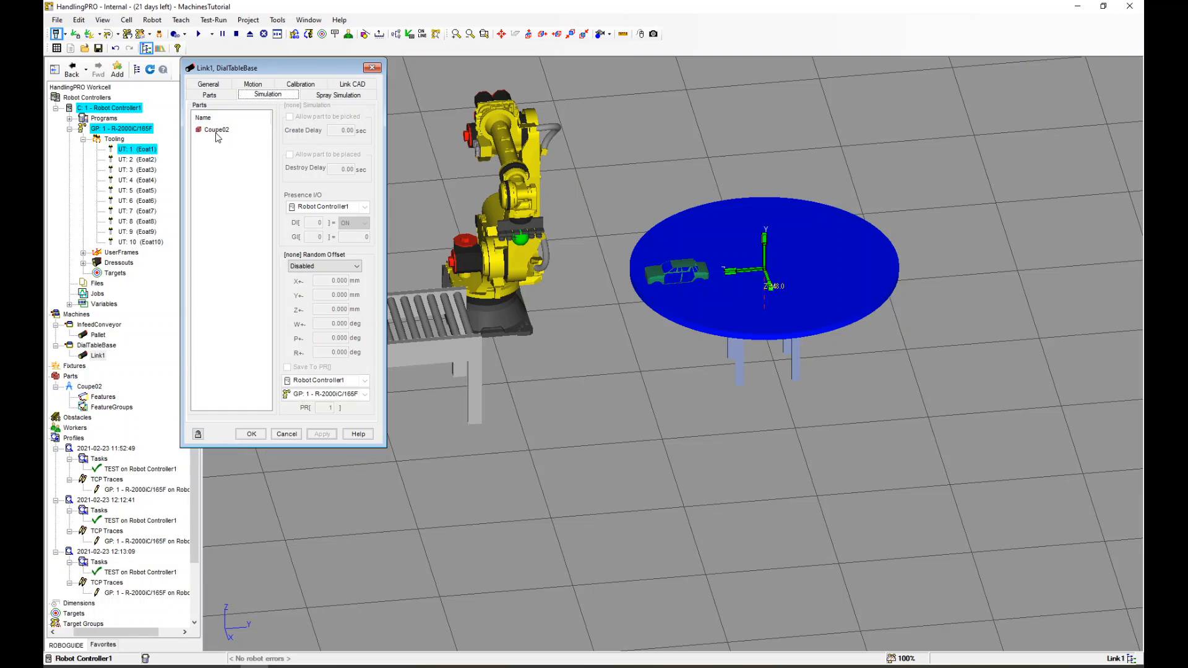
left_click(216, 132)
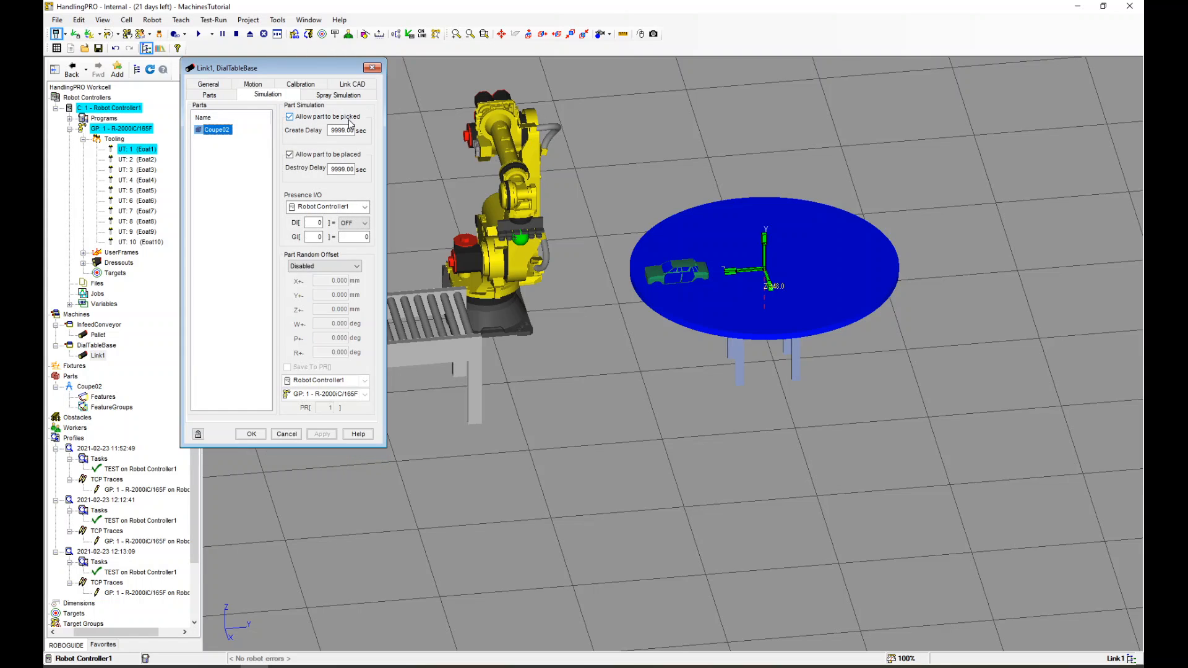
left_click(289, 117)
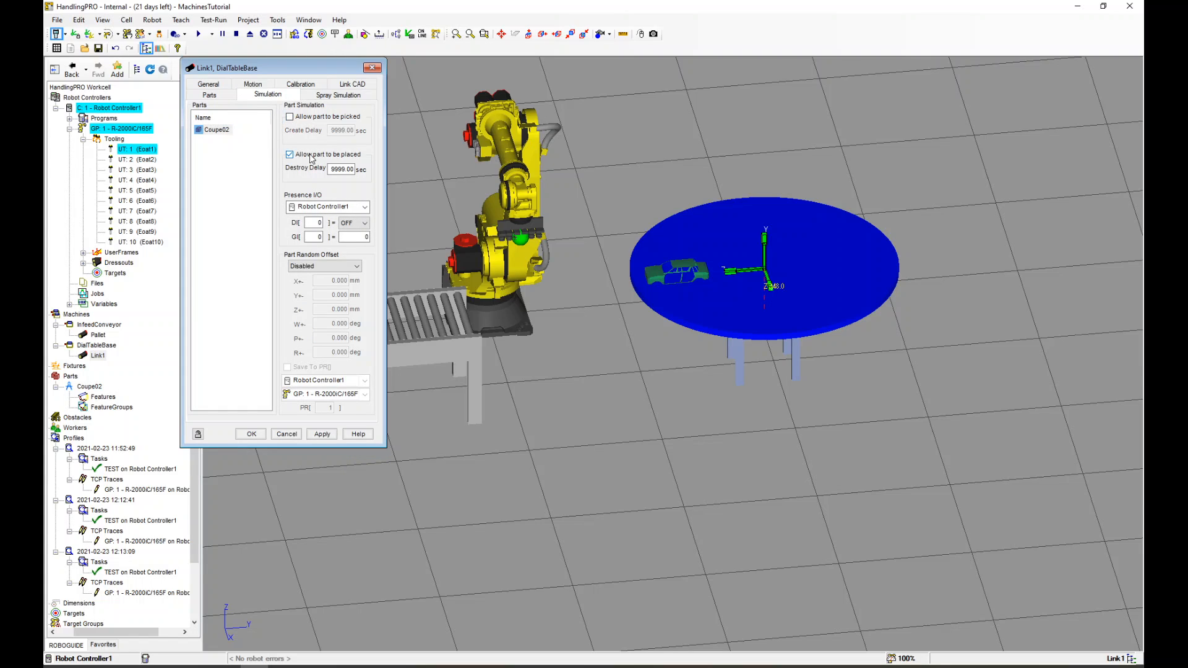
left_click(338, 433)
Set the link's motion control to Device I/O Controlled, rotary, with both speed values at 45 deg/sec
left_click(257, 87)
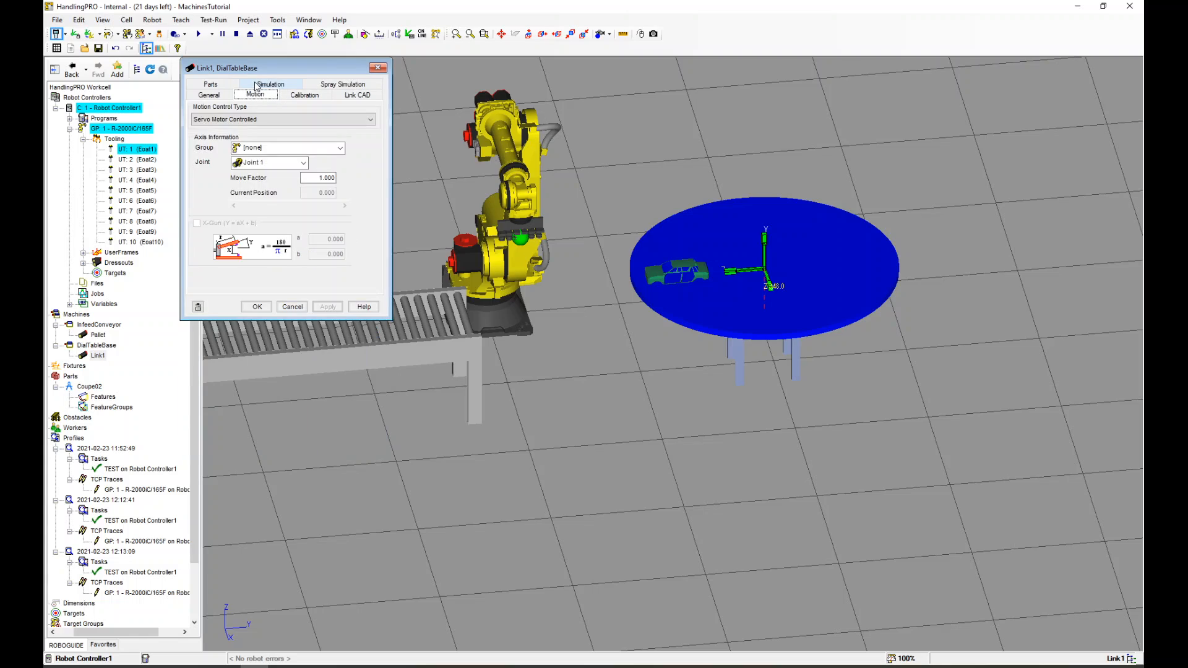
left_click(241, 119)
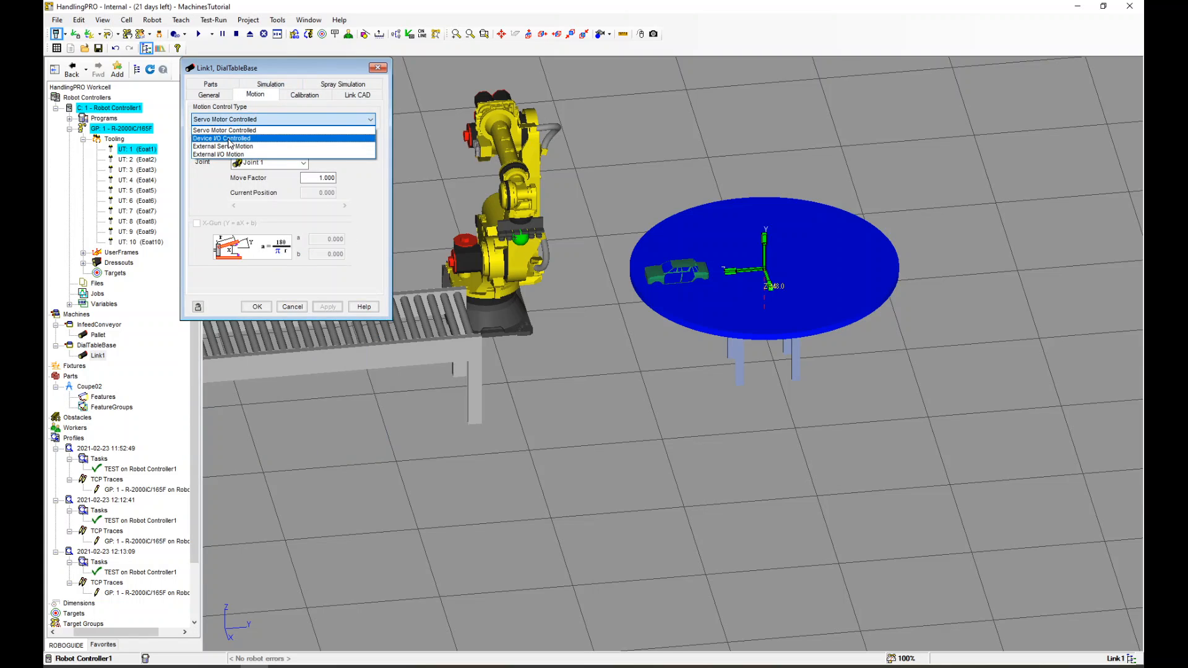
left_click(217, 138)
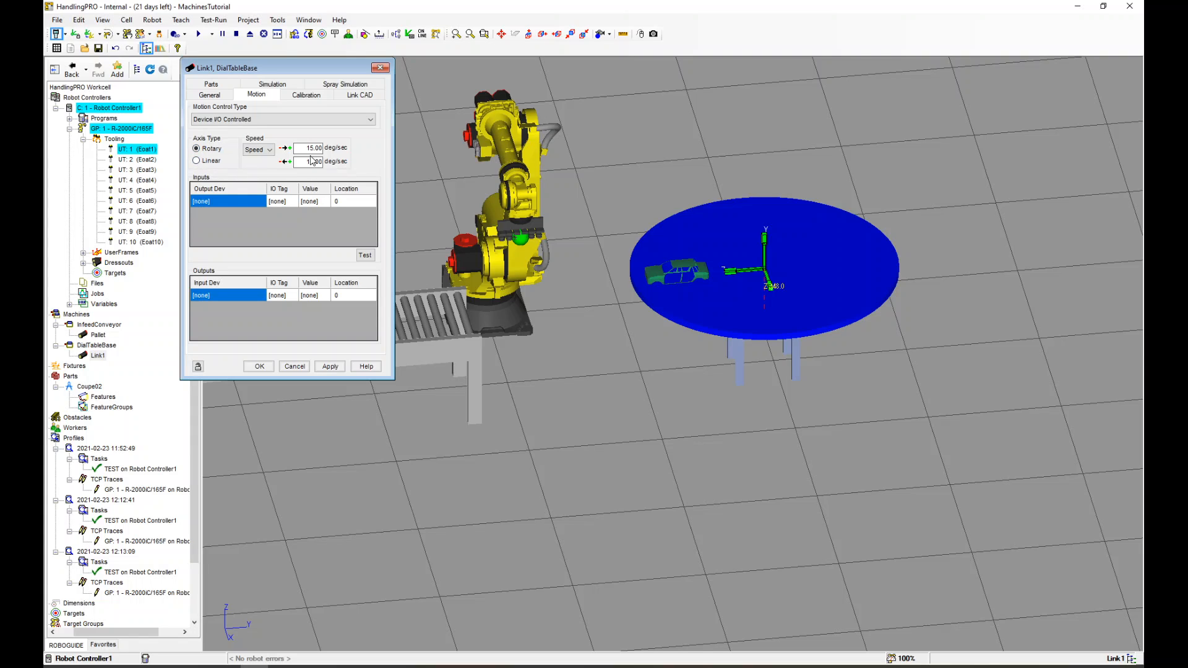
left_click_drag(300, 152, 337, 150)
type("45")
left_click_drag(296, 163, 323, 164)
type("45")
Add a motion input from Robot Controller1 DO[2] with value OFF at location 0
left_click(250, 203)
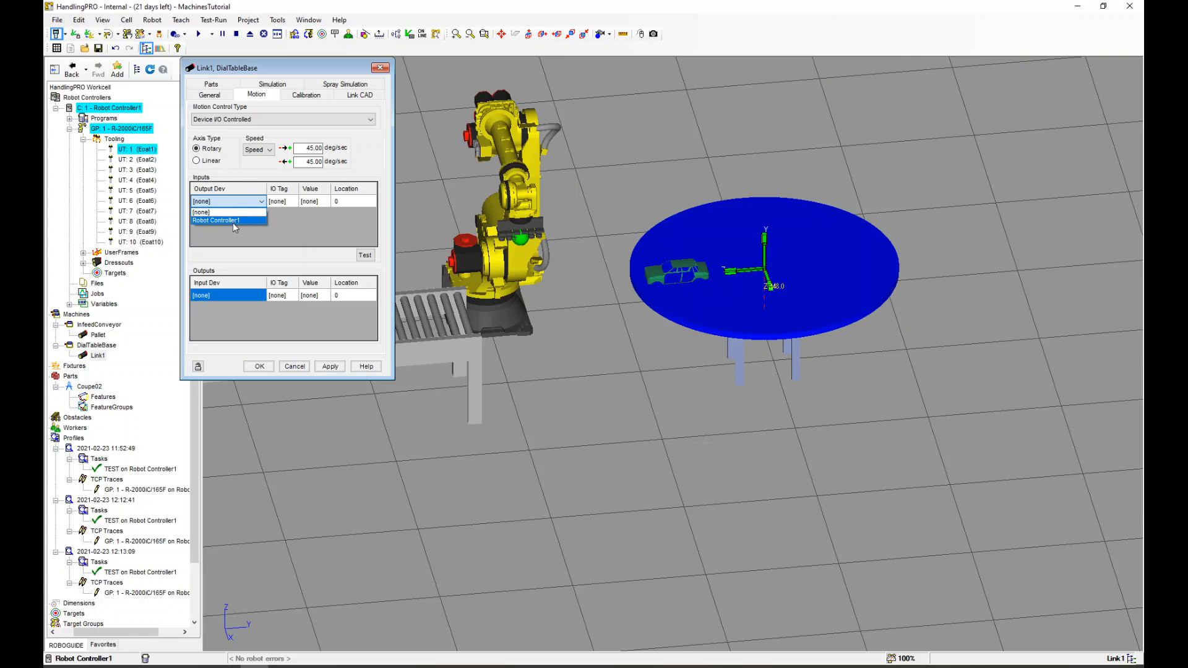
left_click(232, 220)
left_click(268, 205)
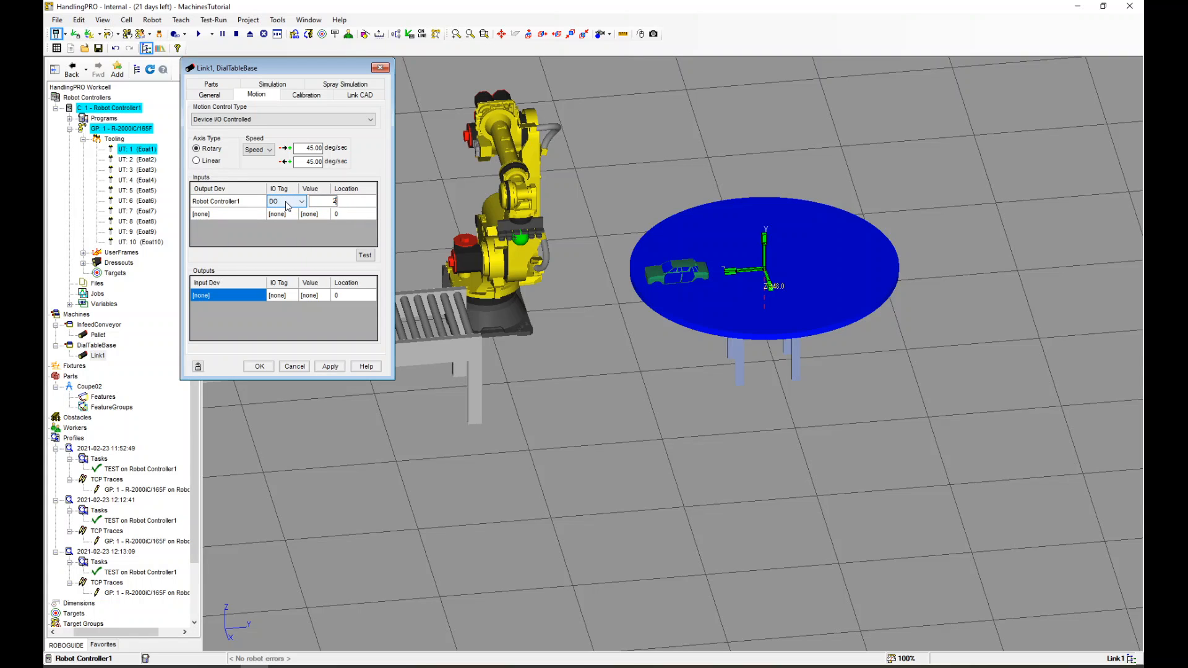
key("Return")
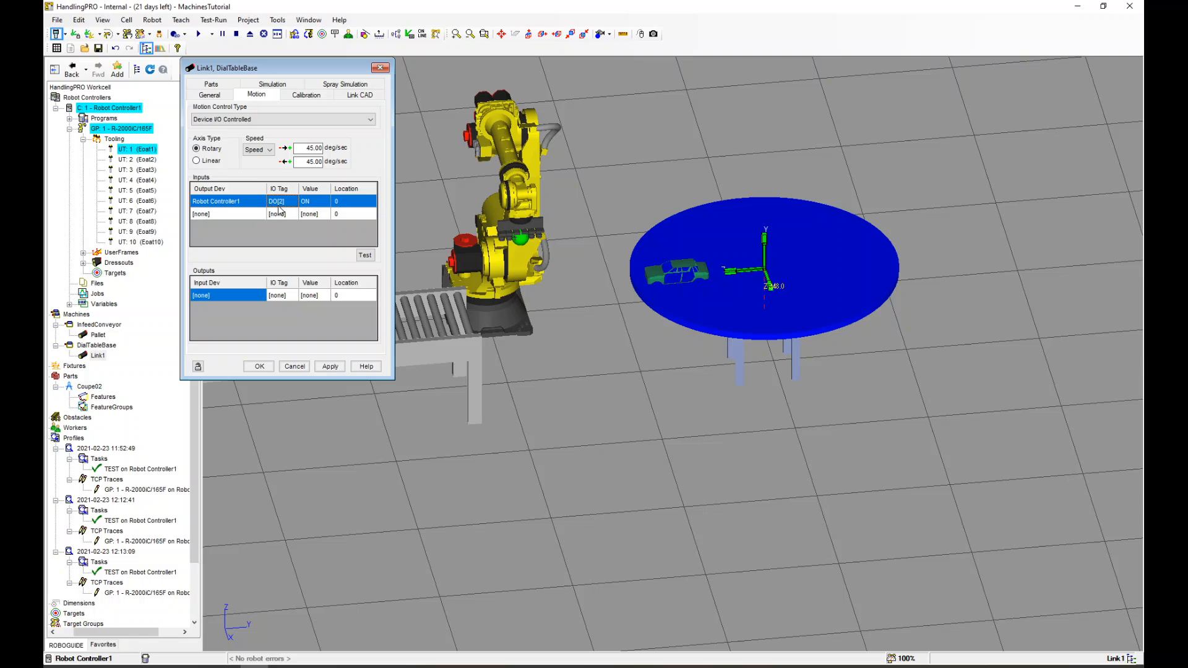
left_click(312, 204)
left_click(325, 201)
left_click(315, 218)
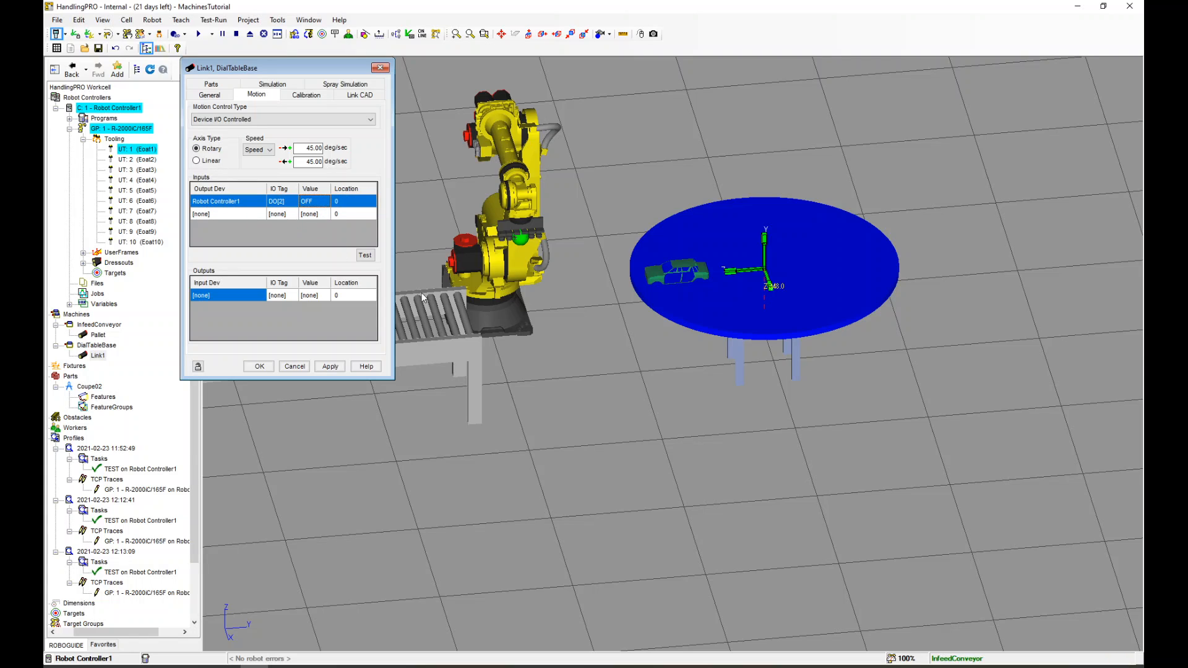
Add a second motion input from Robot Controller1 DO[2] with value ON at location 90, then apply
left_click(240, 211)
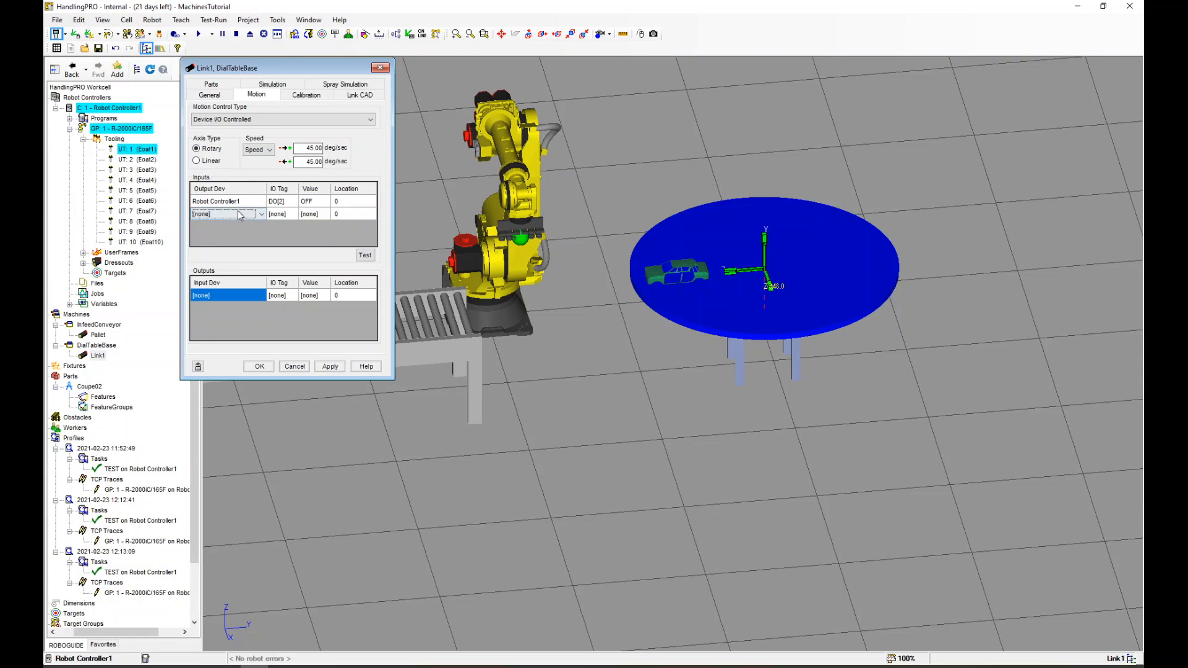
left_click(239, 210)
left_click(242, 233)
left_click(280, 214)
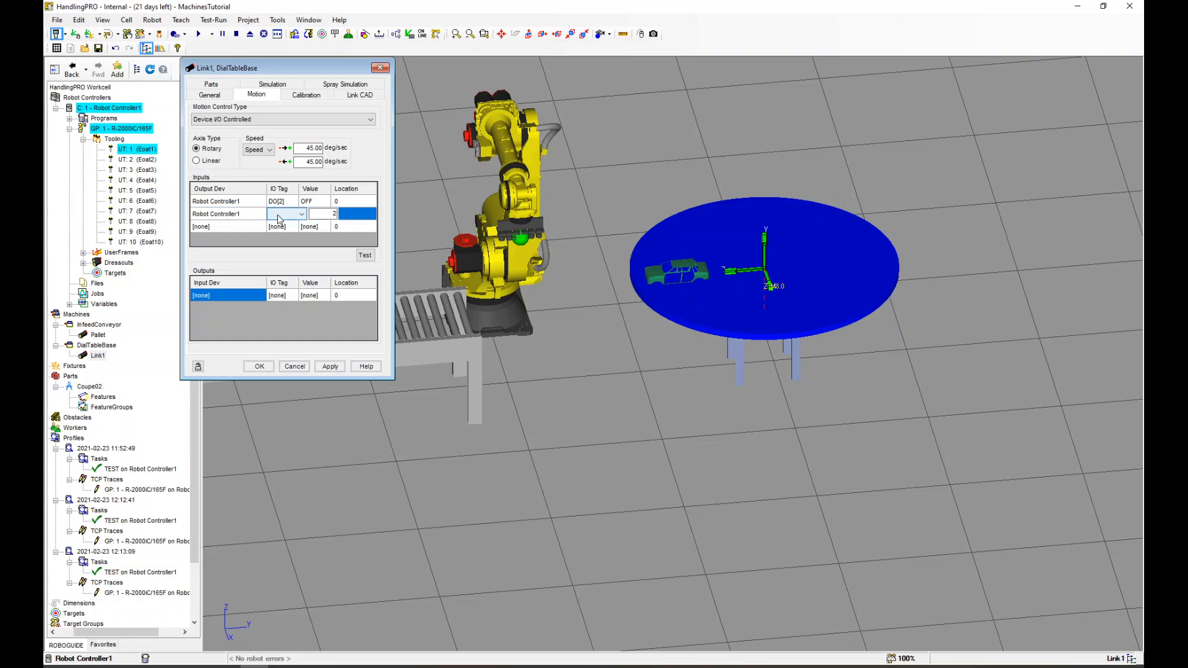
left_click(285, 214)
type("2")
key("Return")
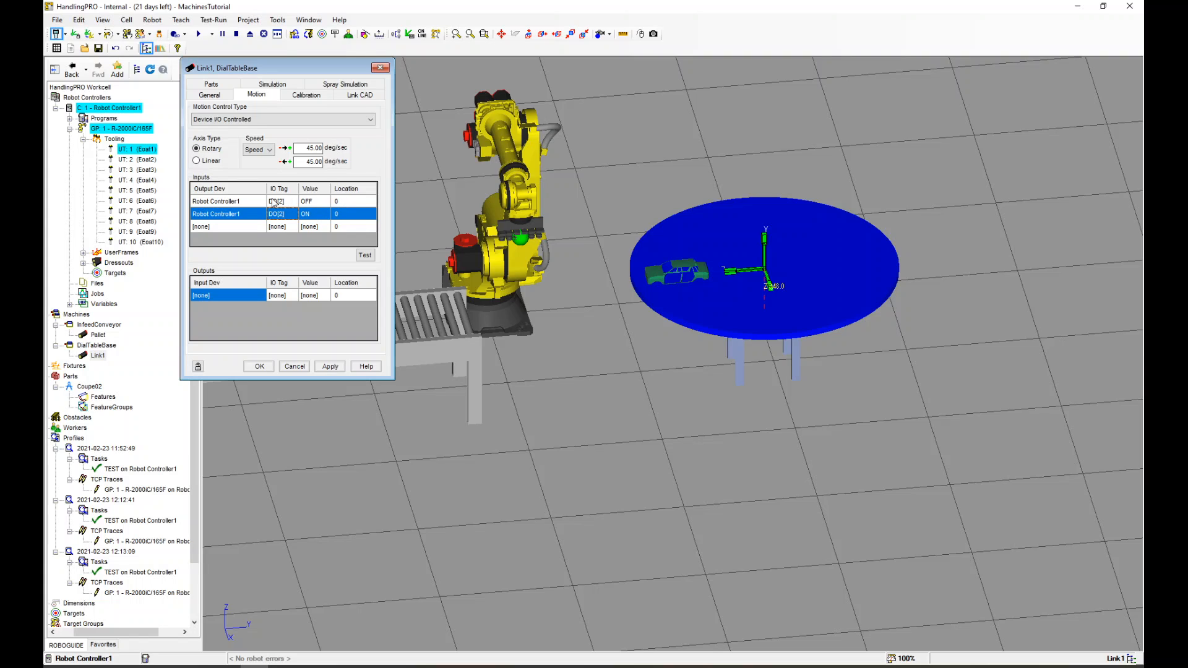
left_click(346, 216)
left_click_drag(345, 215, 396, 219)
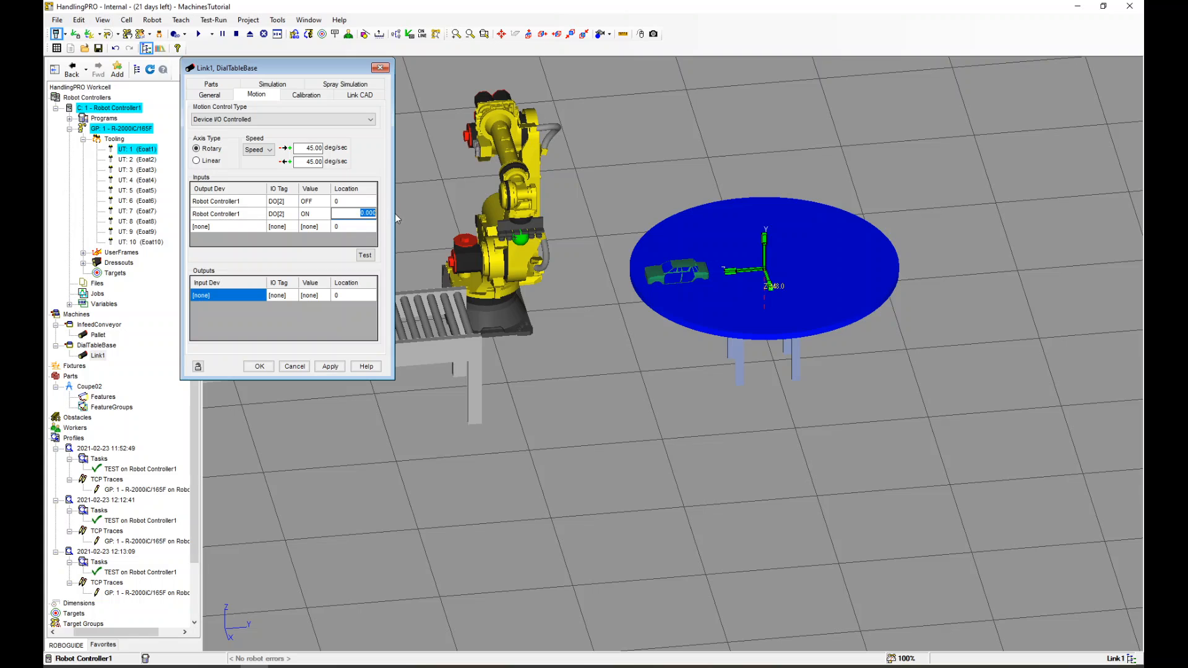
type("90")
left_click(328, 367)
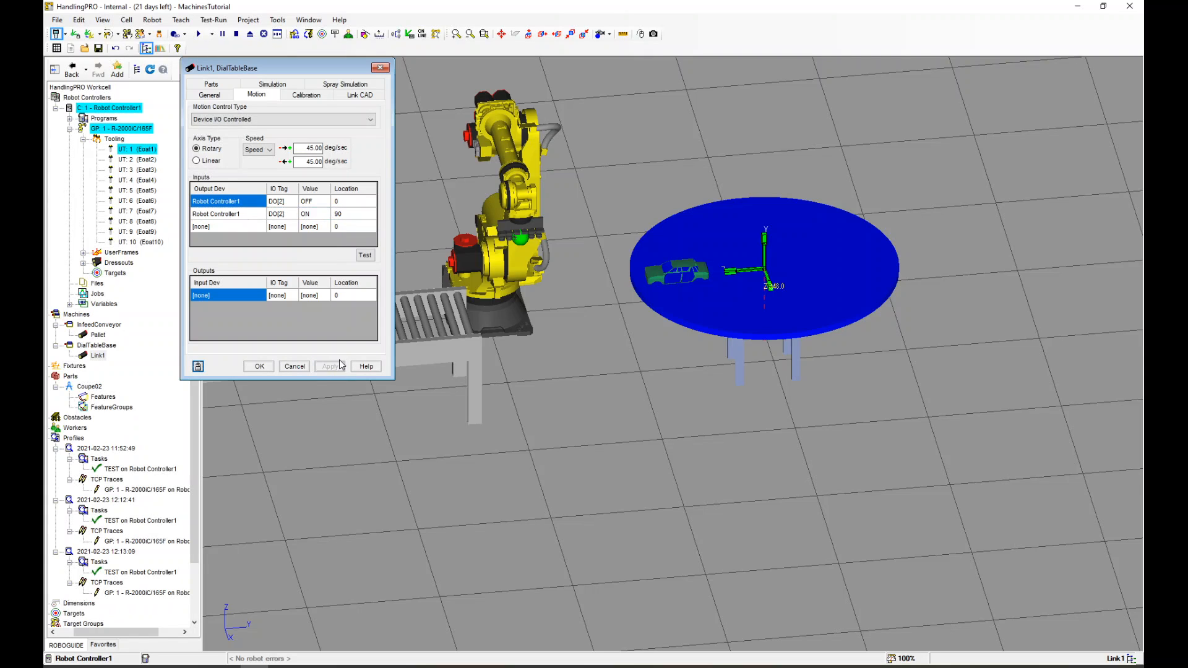
Open the teach pendant's digital output list and give DO[1] the comment Conveyor
left_click_drag(326, 75, 262, 78)
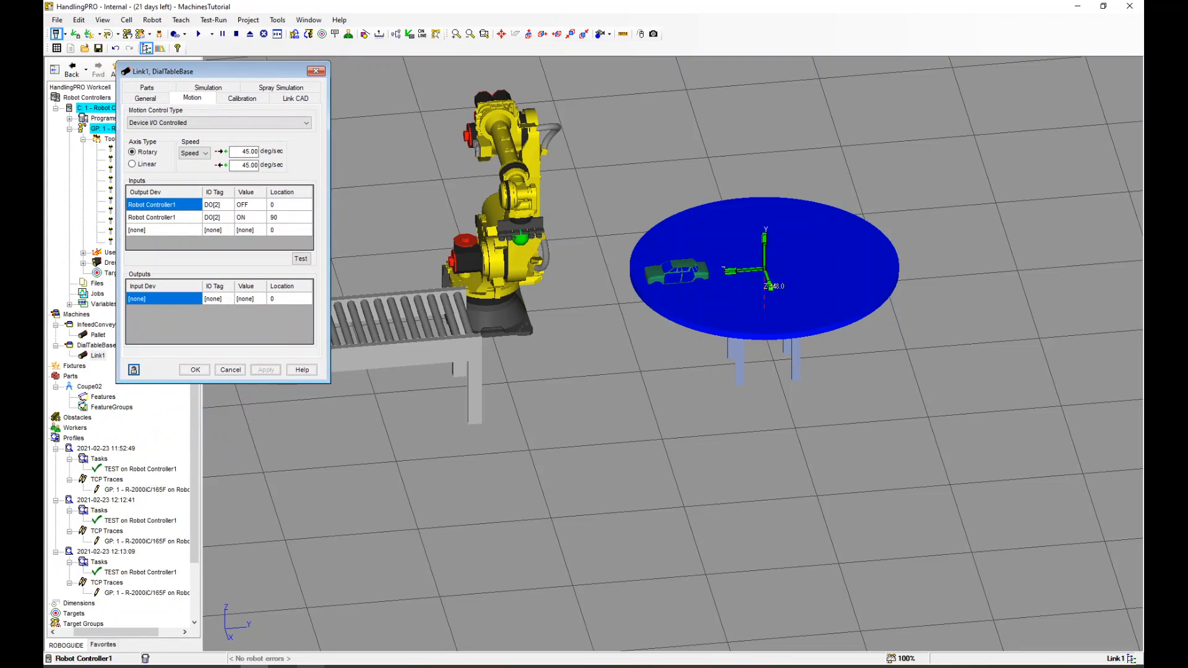
left_click(311, 666)
left_click_drag(277, 163, 335, 155)
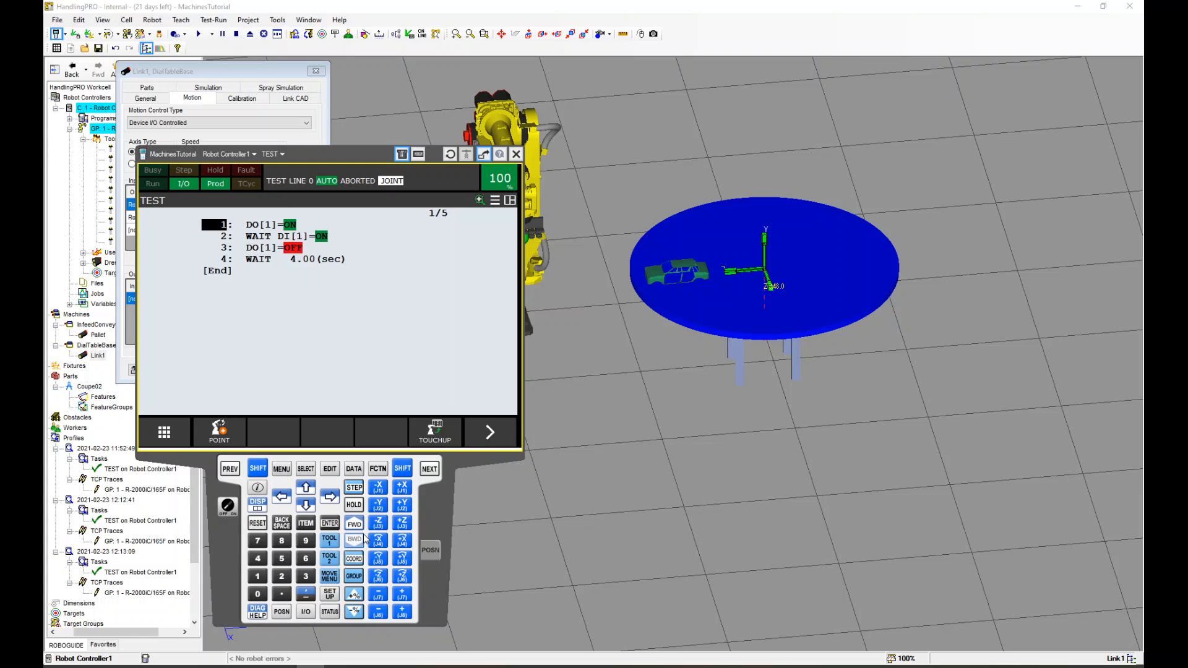
left_click(305, 612)
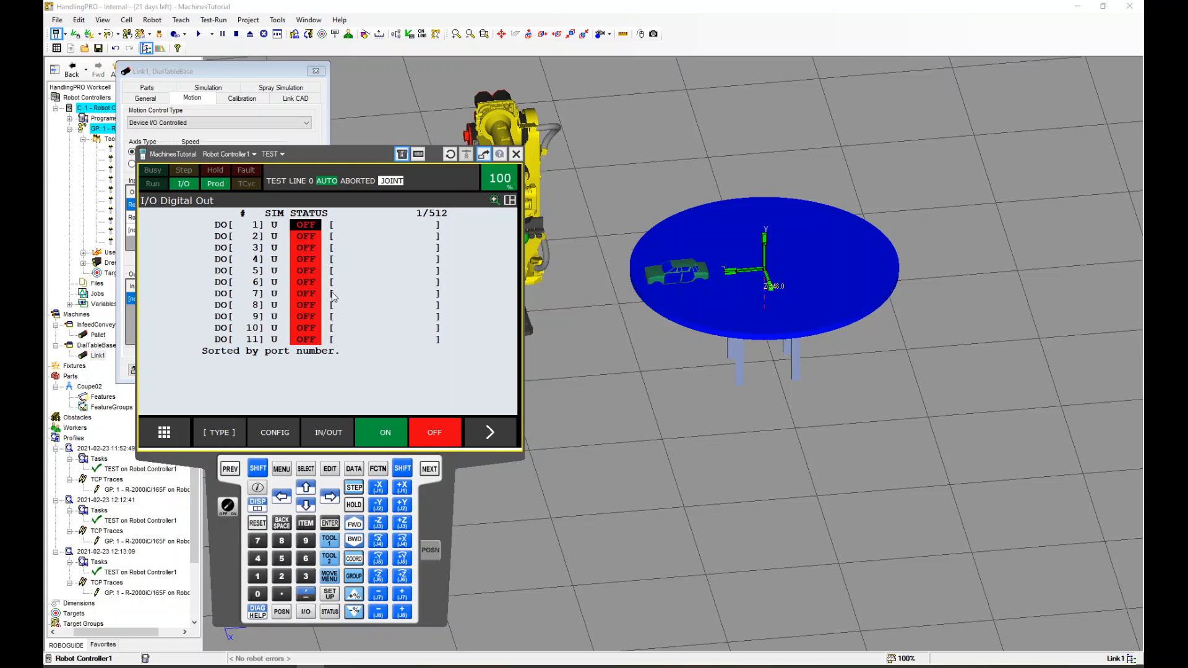
left_click(476, 435)
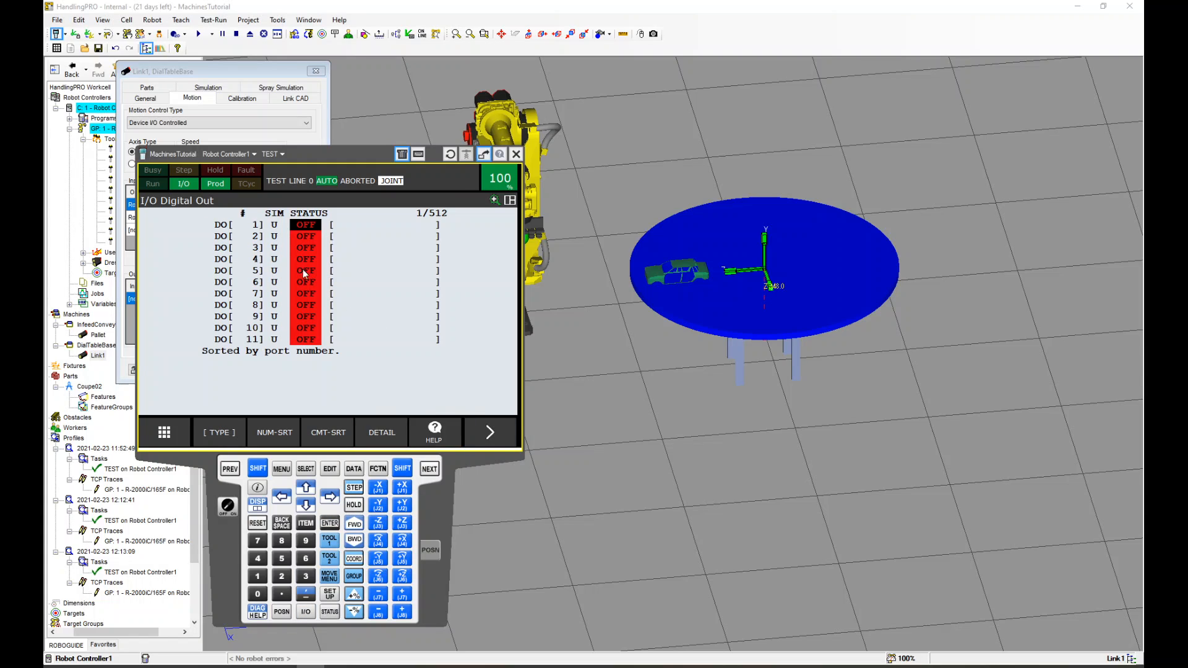
left_click(380, 433)
key("Return")
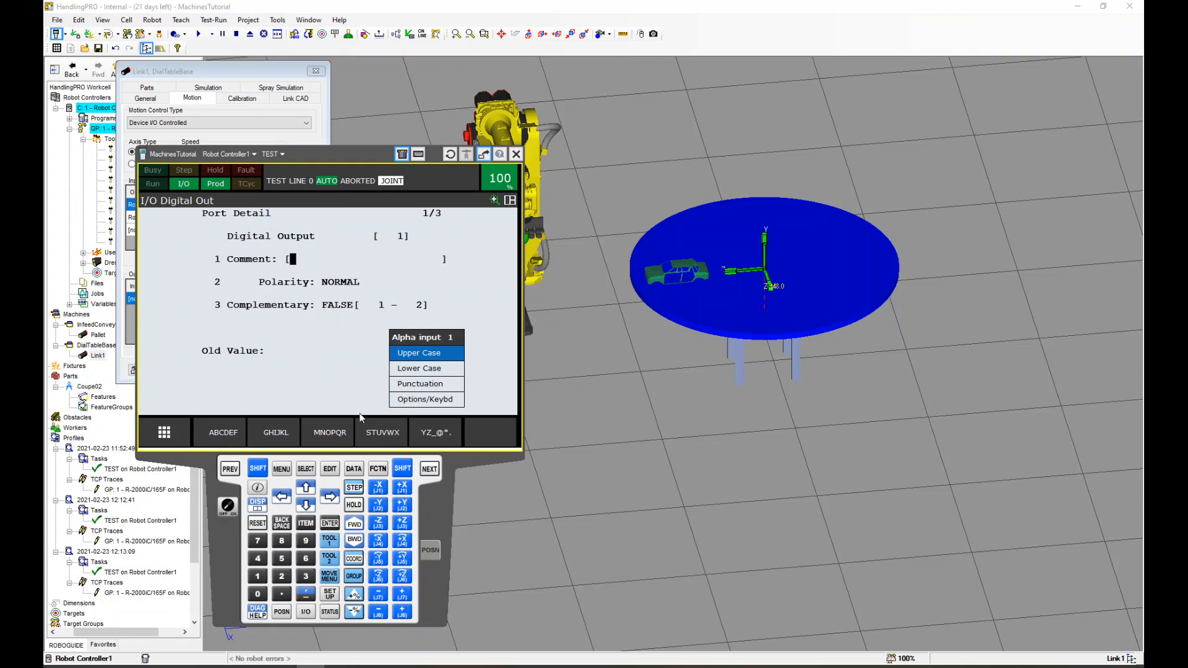
type("Conveyor")
key("Return")
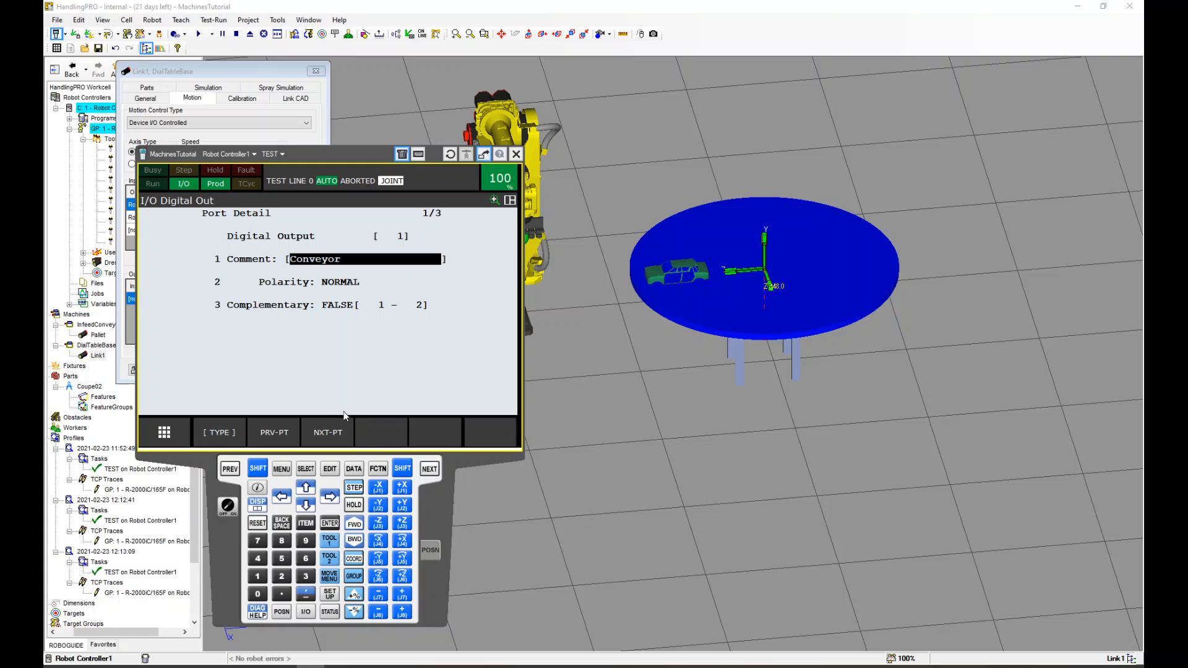
Give DO[2] the comment DialTable on the teach pendant
left_click(328, 433)
key("Return")
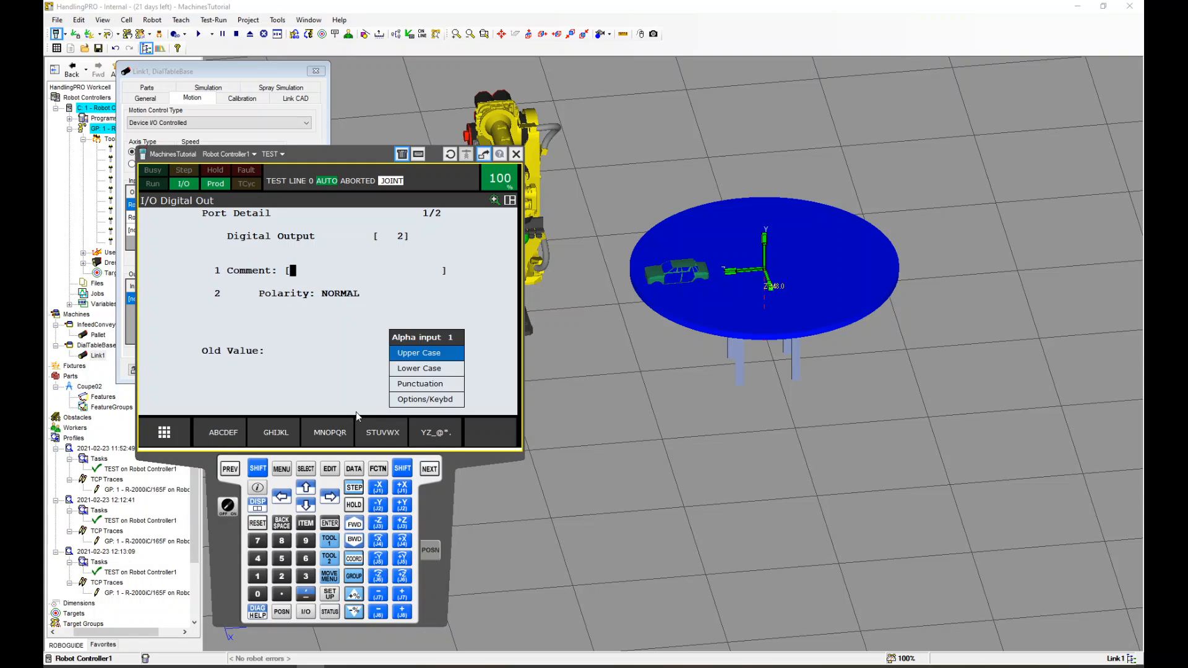
type("DialTable")
key("Return")
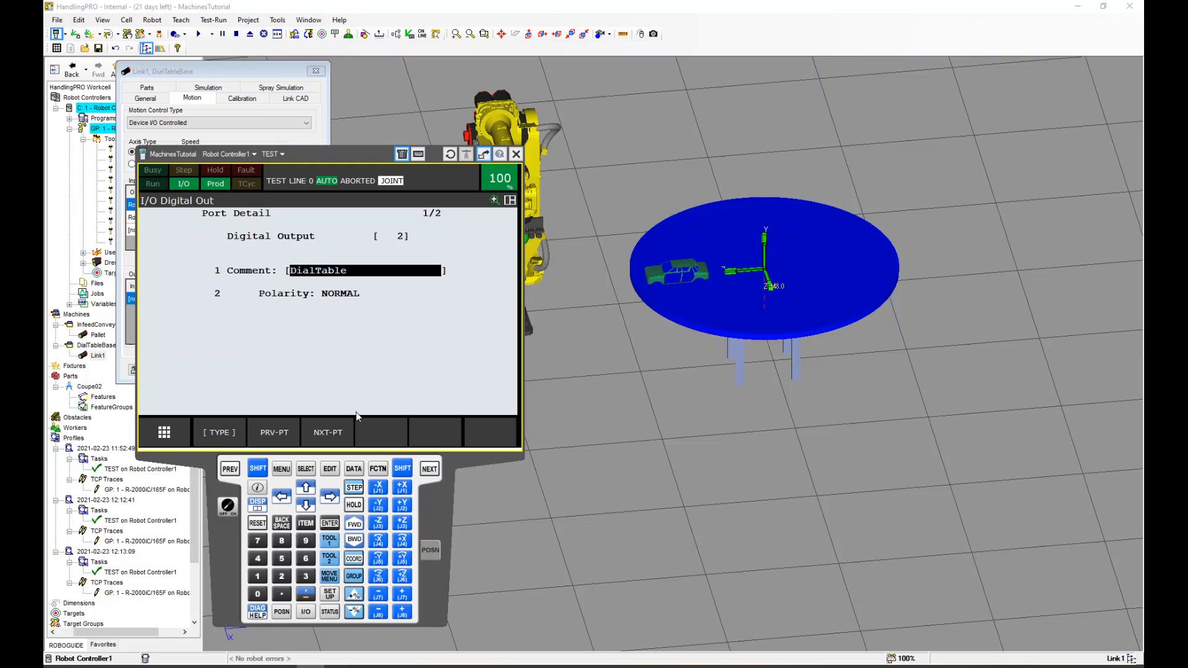
Return to the digital output list and switch DO[2] on and off repeatedly to test the dial table rotation
left_click(230, 469)
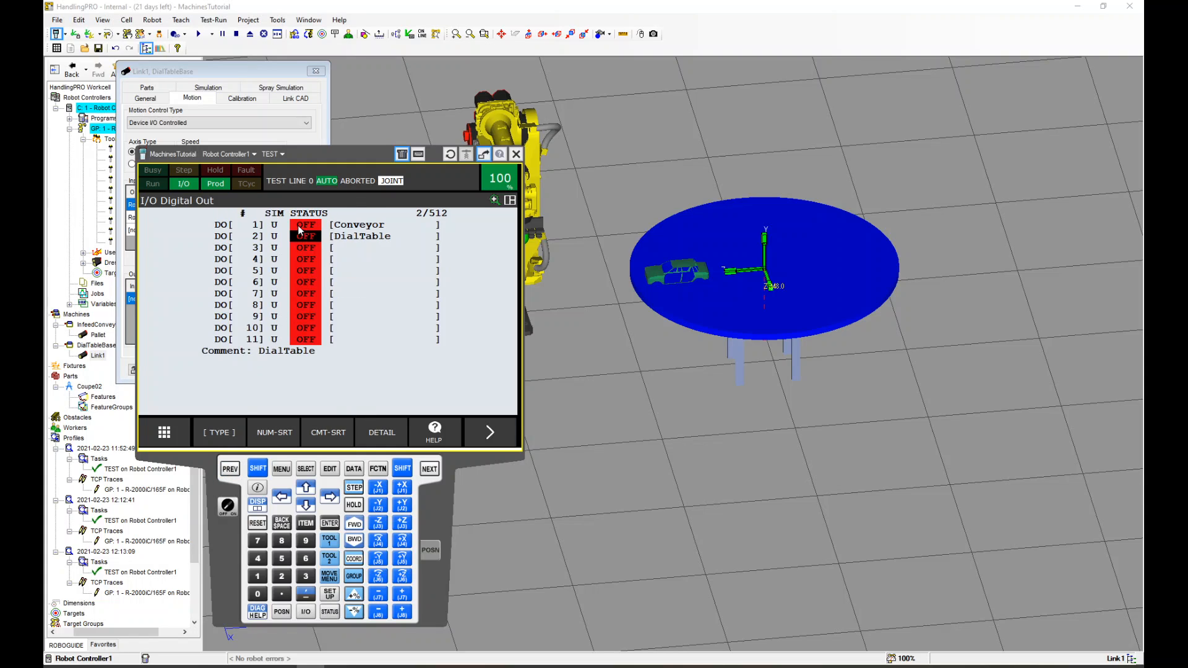
left_click(486, 445)
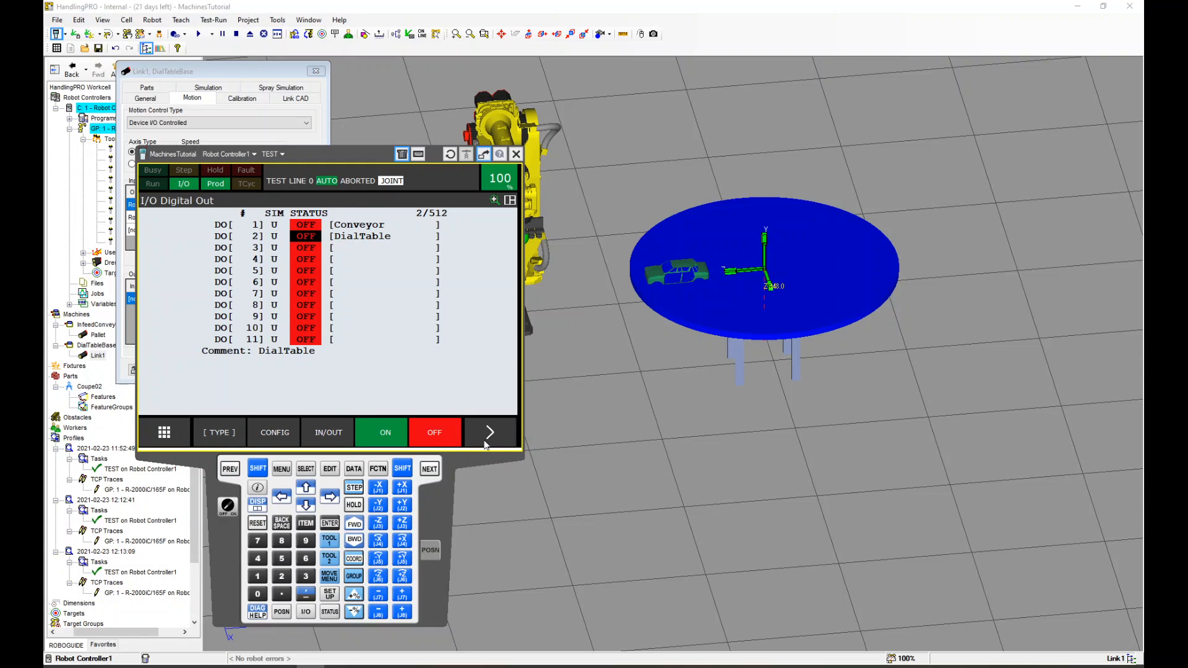
left_click(376, 432)
left_click(426, 439)
left_click(394, 439)
left_click(439, 445)
left_click(387, 439)
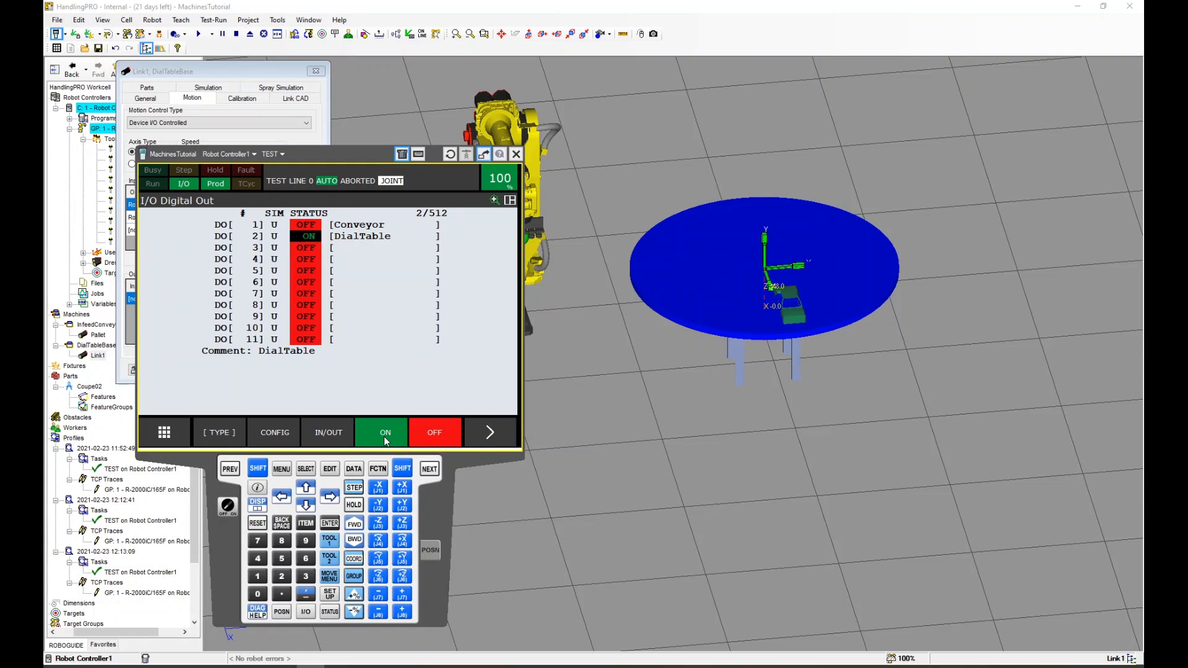
left_click(429, 440)
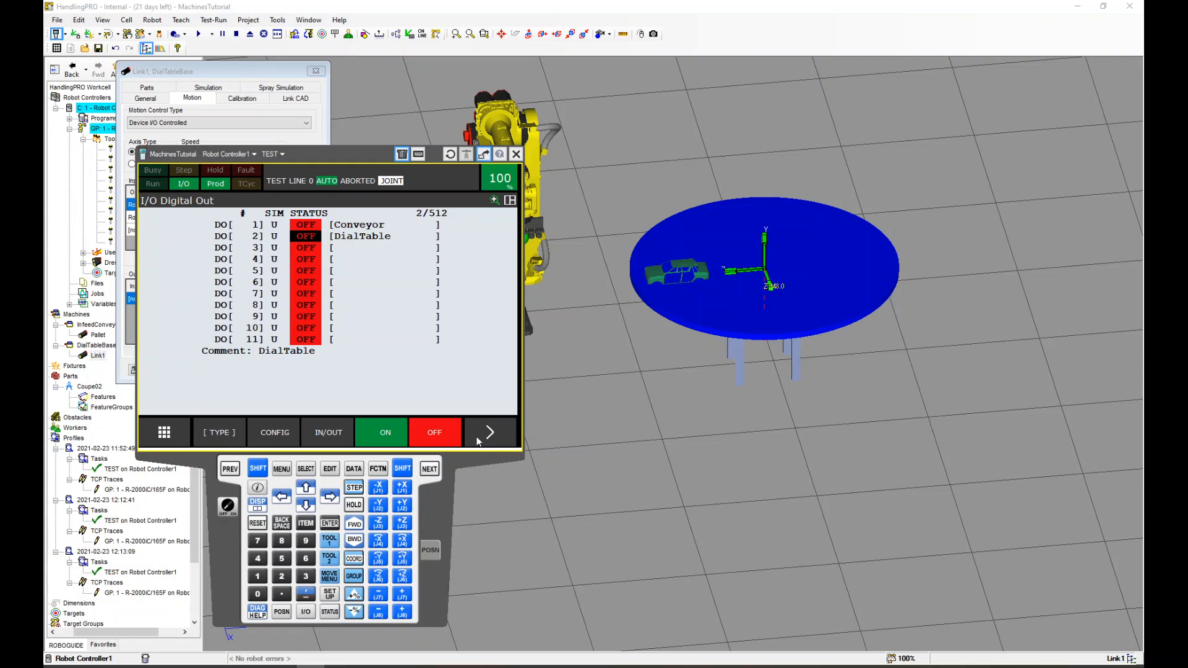
left_click(390, 435)
left_click(439, 436)
In the dial table link's part settings, make Coupe02 visible at run time
left_click_drag(352, 159, 310, 502)
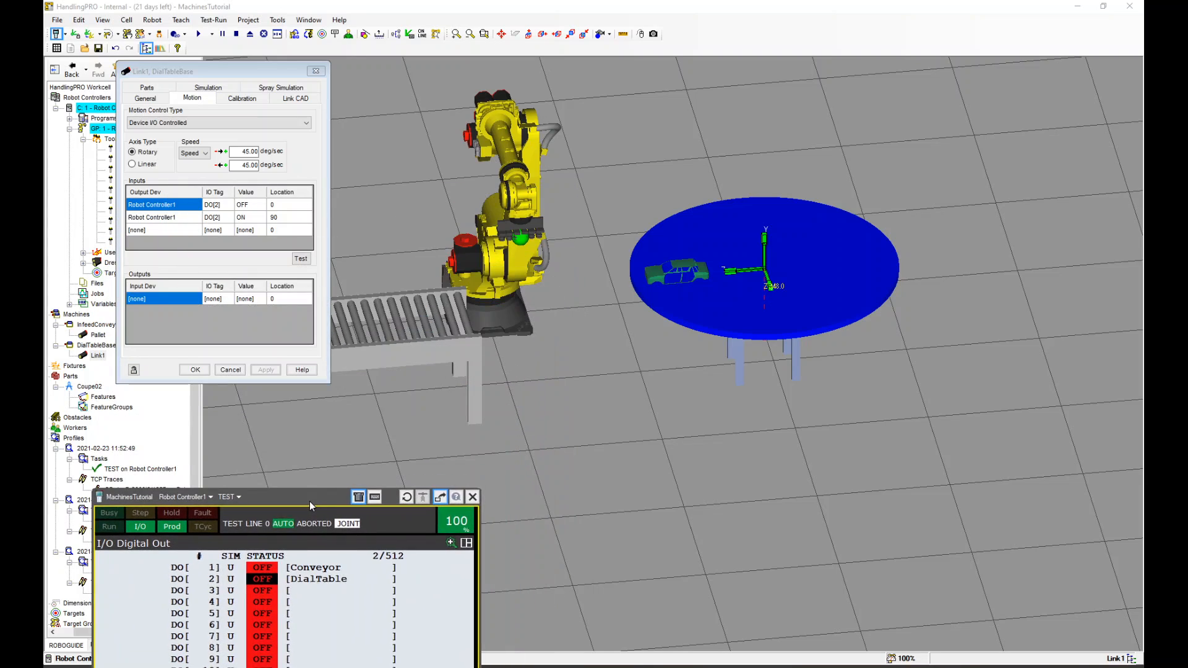
left_click(213, 89)
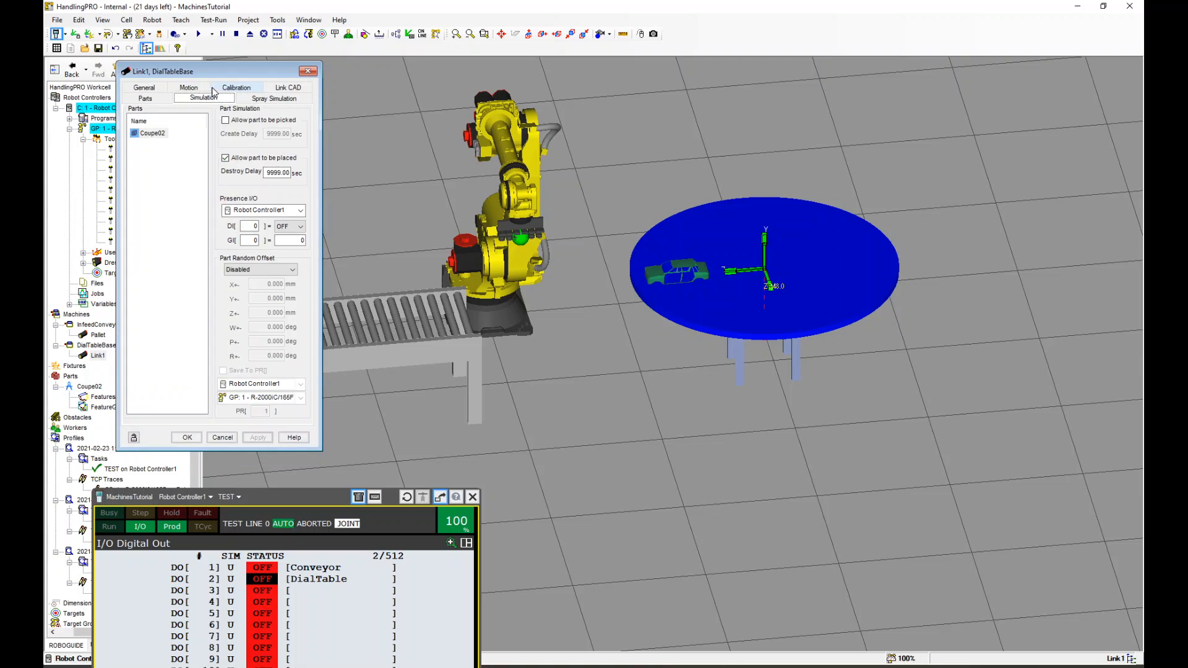
left_click(145, 99)
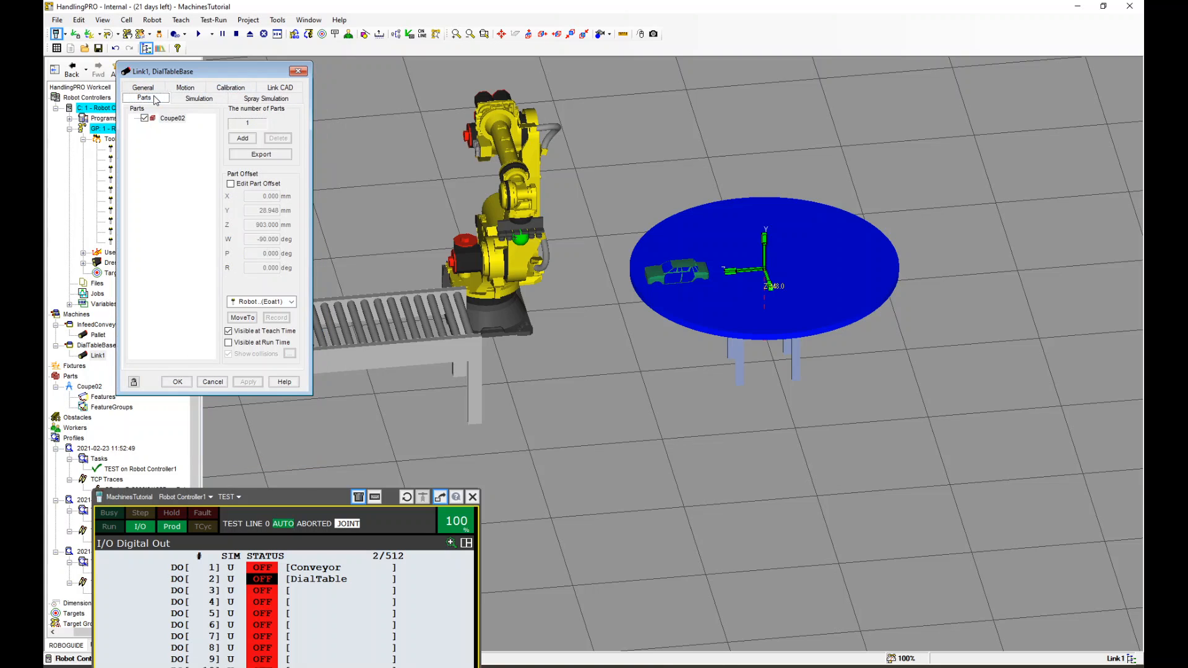
left_click(229, 342)
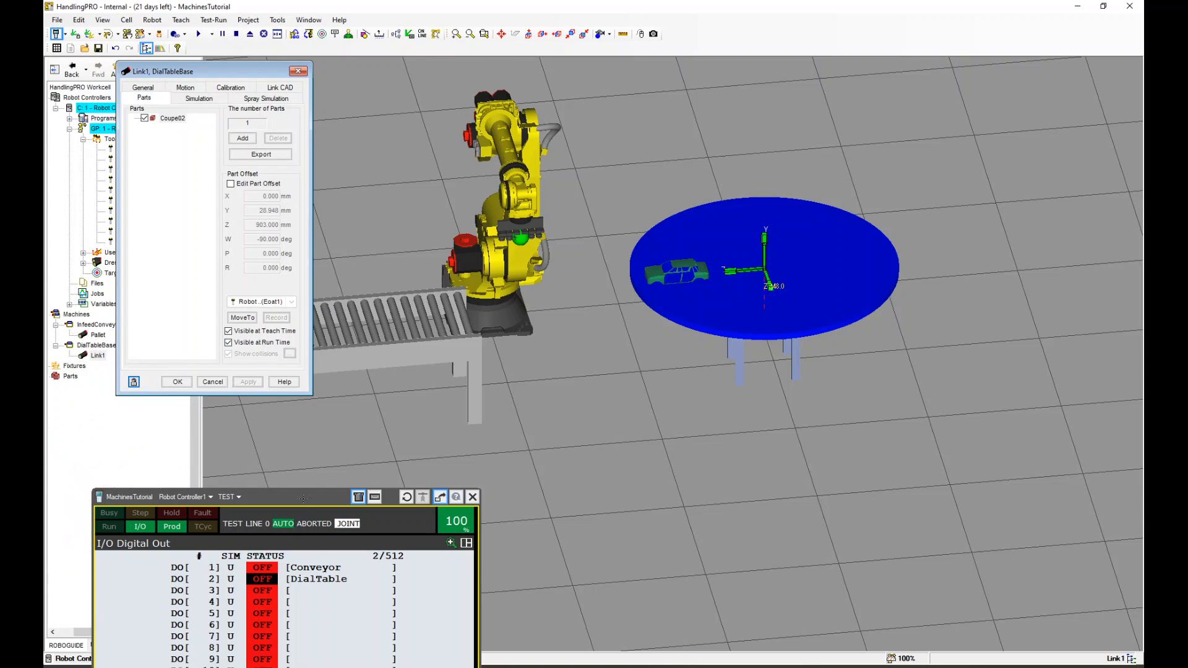
Open the TEST program and change line 1 to turn DO[2:DialTable] on
left_click_drag(306, 496, 312, 166)
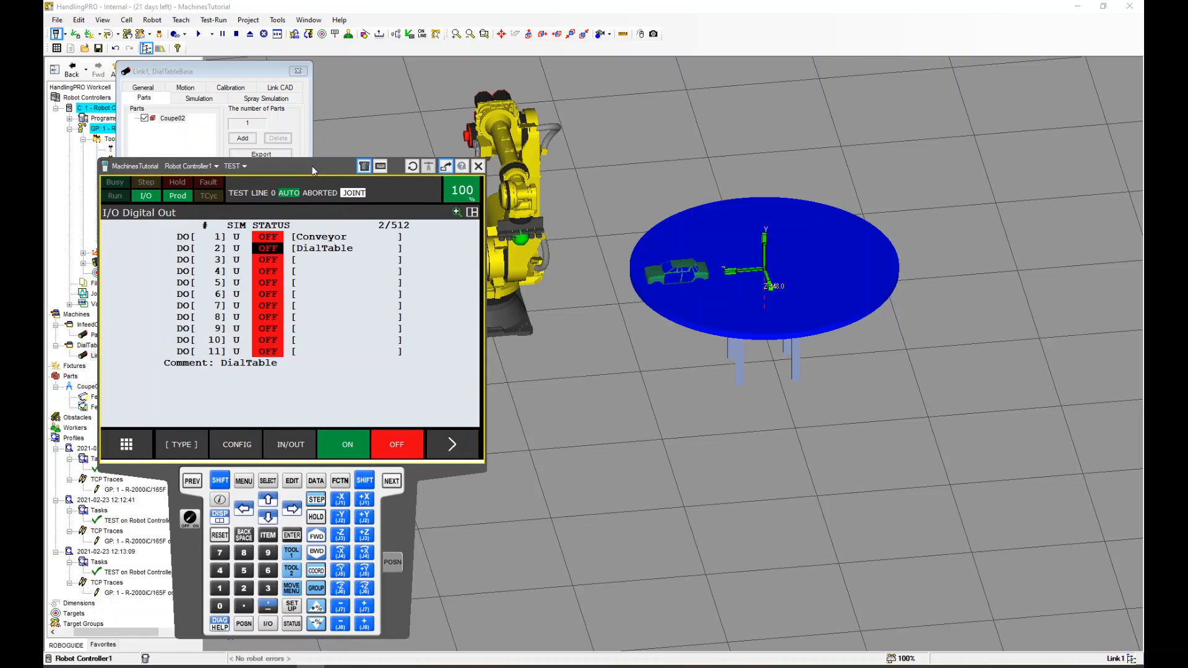
left_click(267, 482)
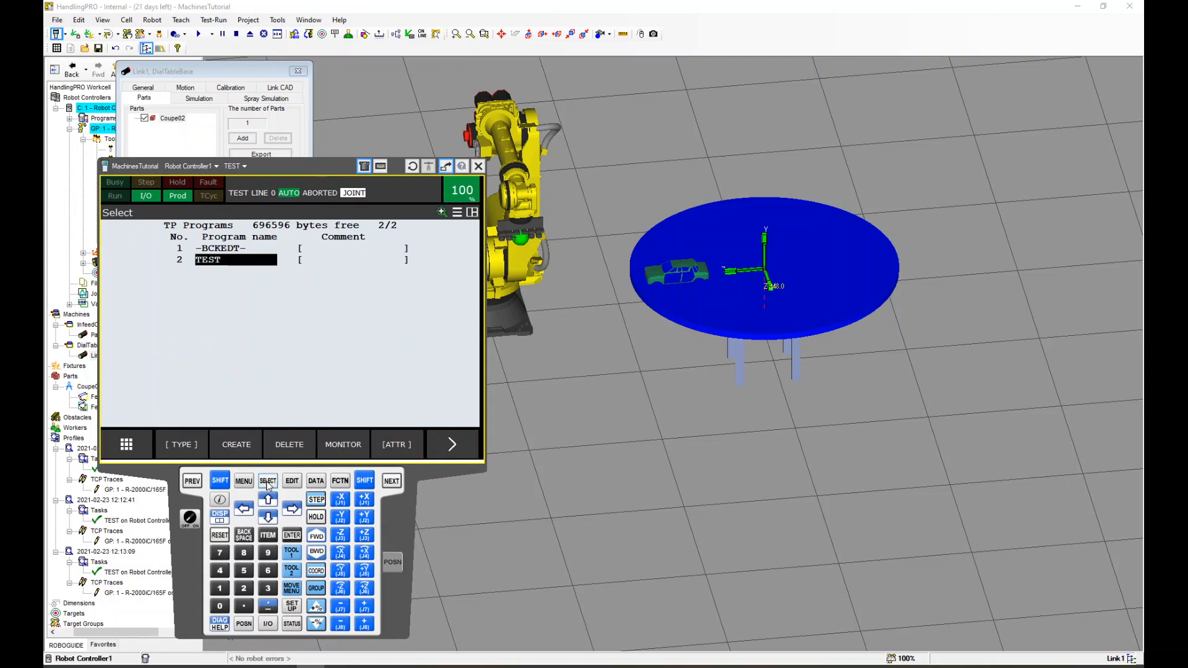
left_click(190, 520)
left_click(217, 260)
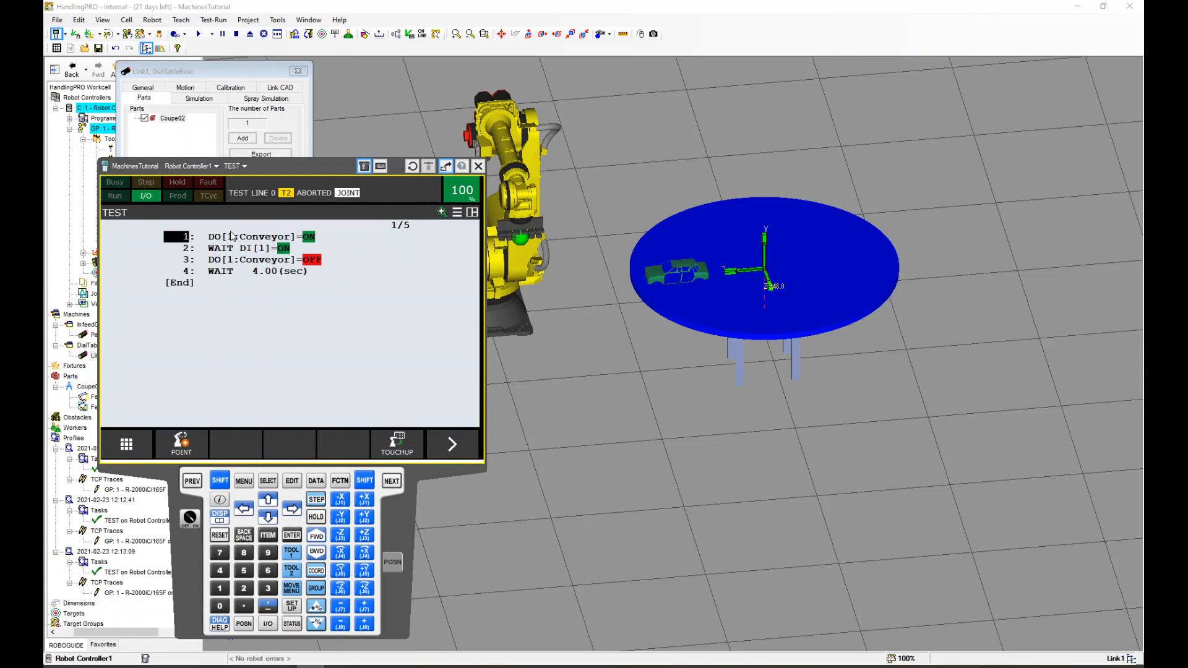
left_click(231, 236)
type("2")
key("Return")
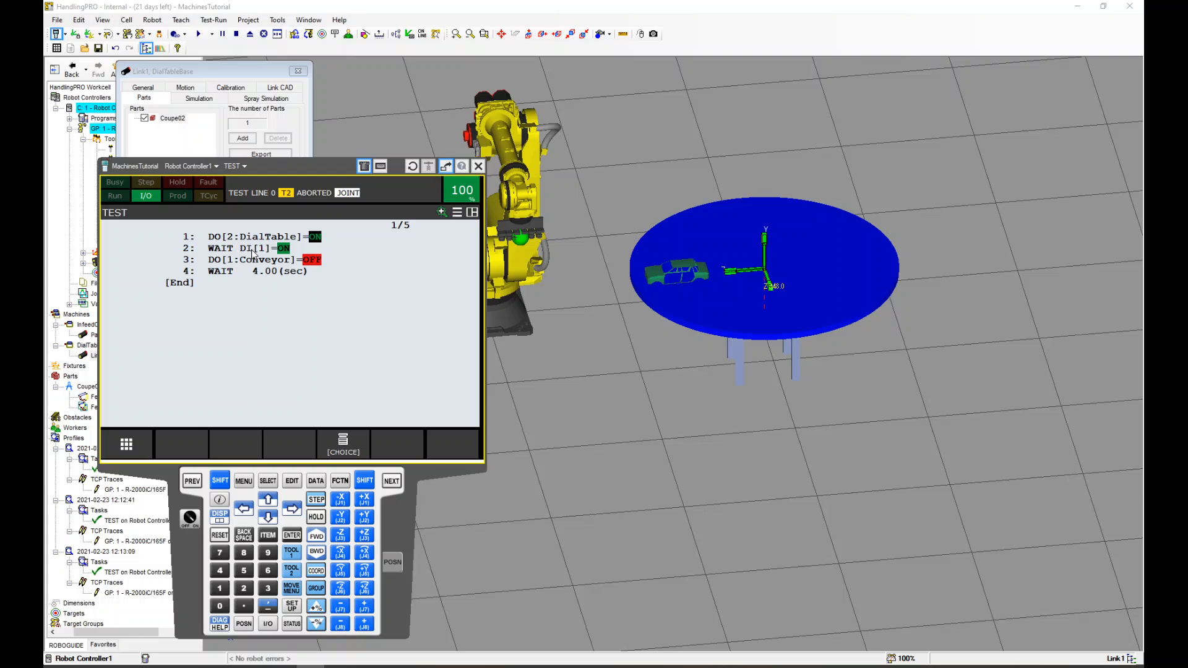
Replace line 2 with a WAIT statement of 4 seconds
left_click(186, 248)
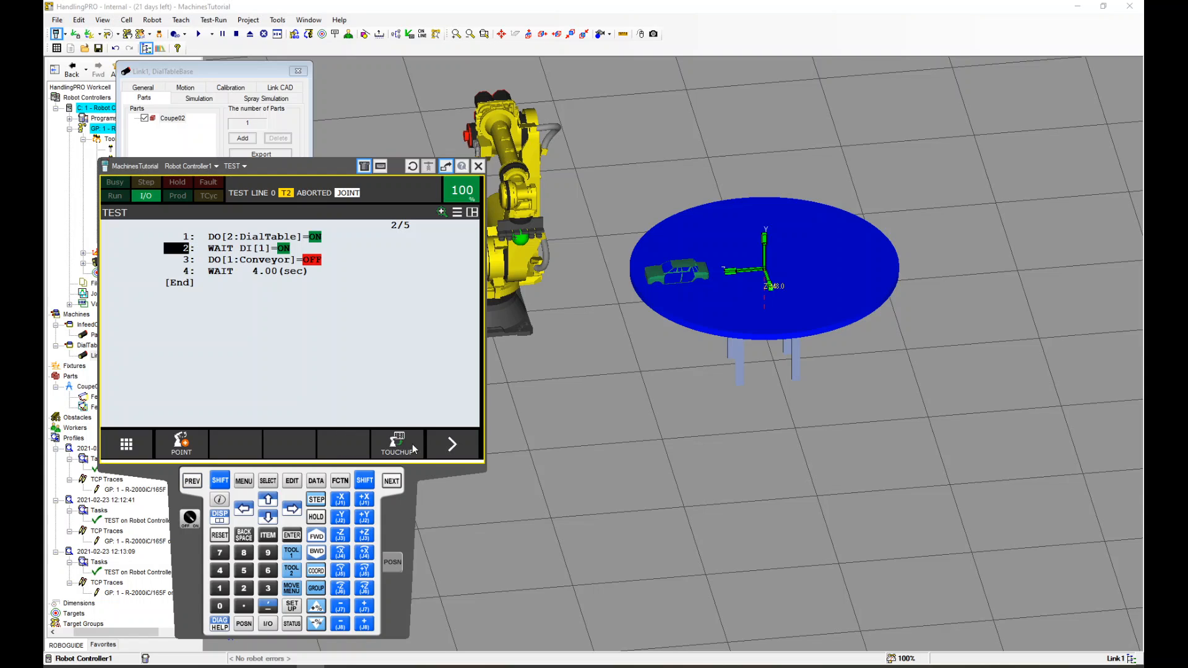
left_click(452, 443)
left_click(185, 442)
left_click(148, 315)
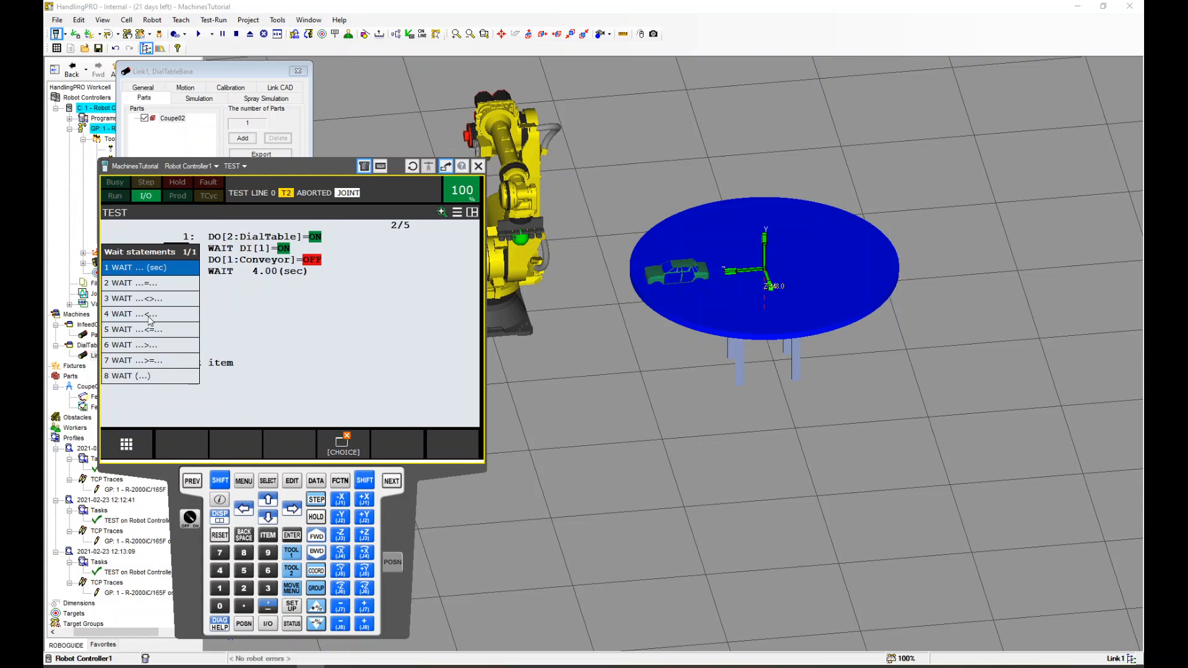
left_click(148, 268)
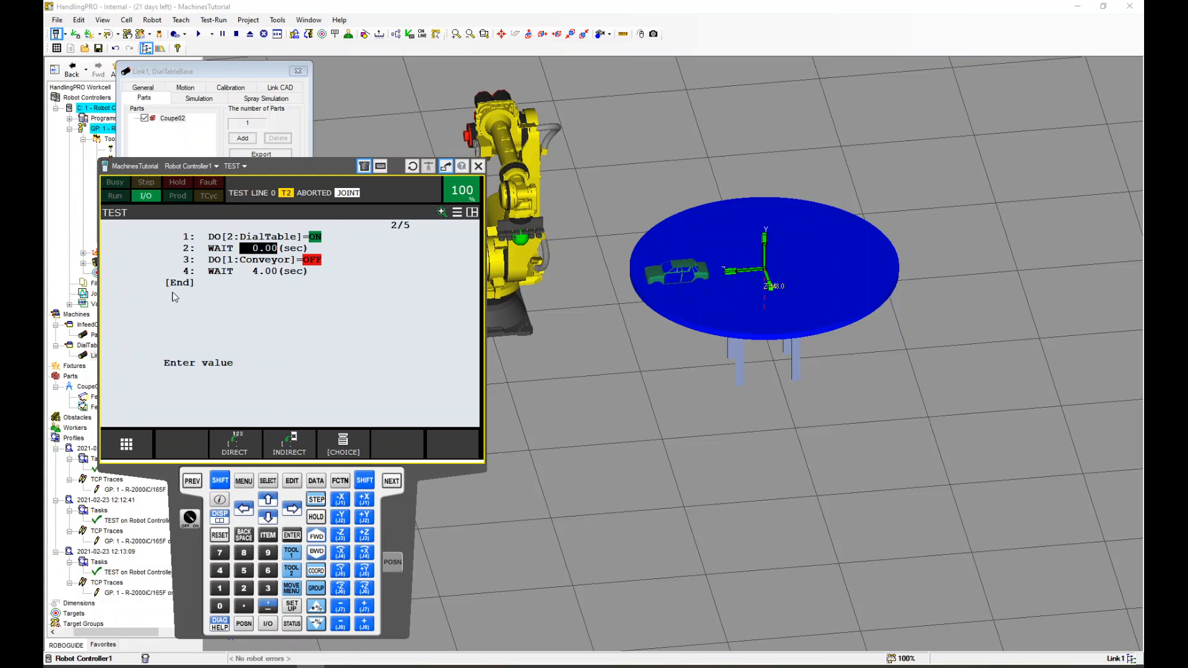
type("4")
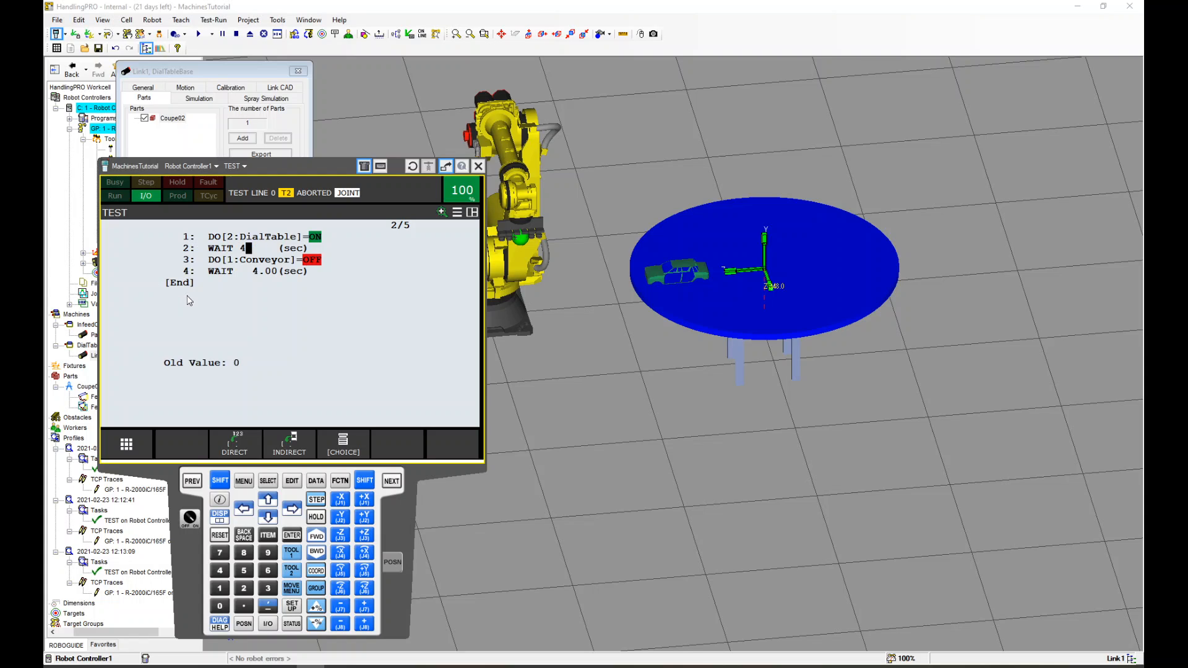
key("Return")
Change line 3's output to DO[2] so it turns DialTable off
left_click(229, 261)
type("2")
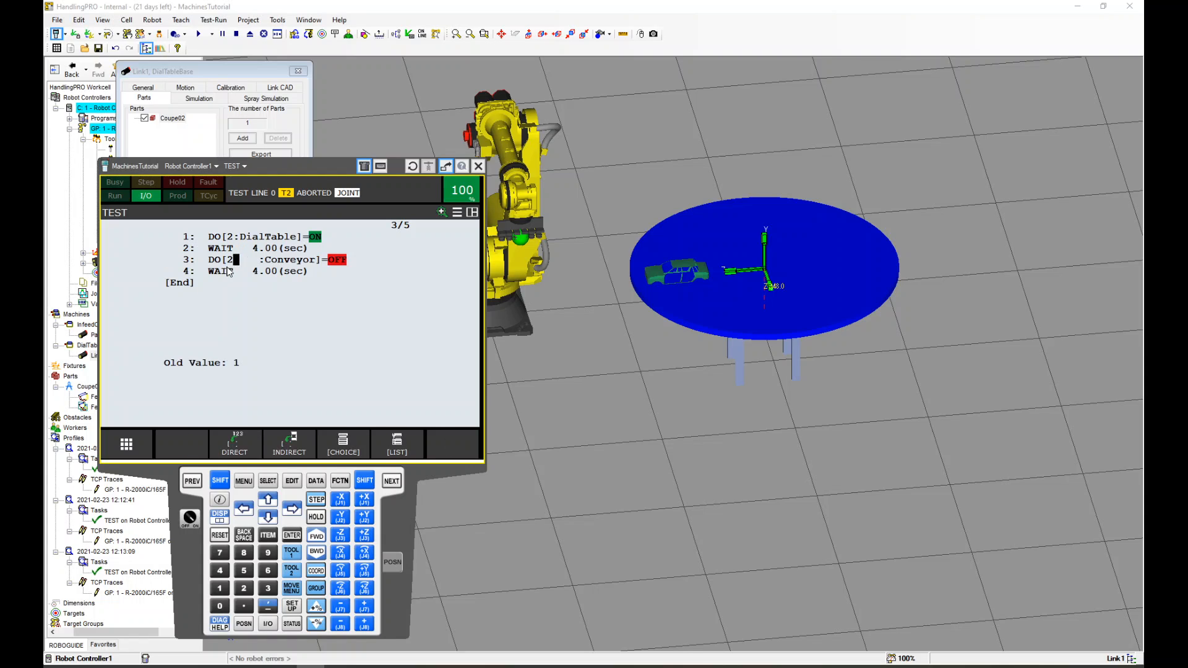
key("Return")
left_click_drag(288, 177, 275, 169)
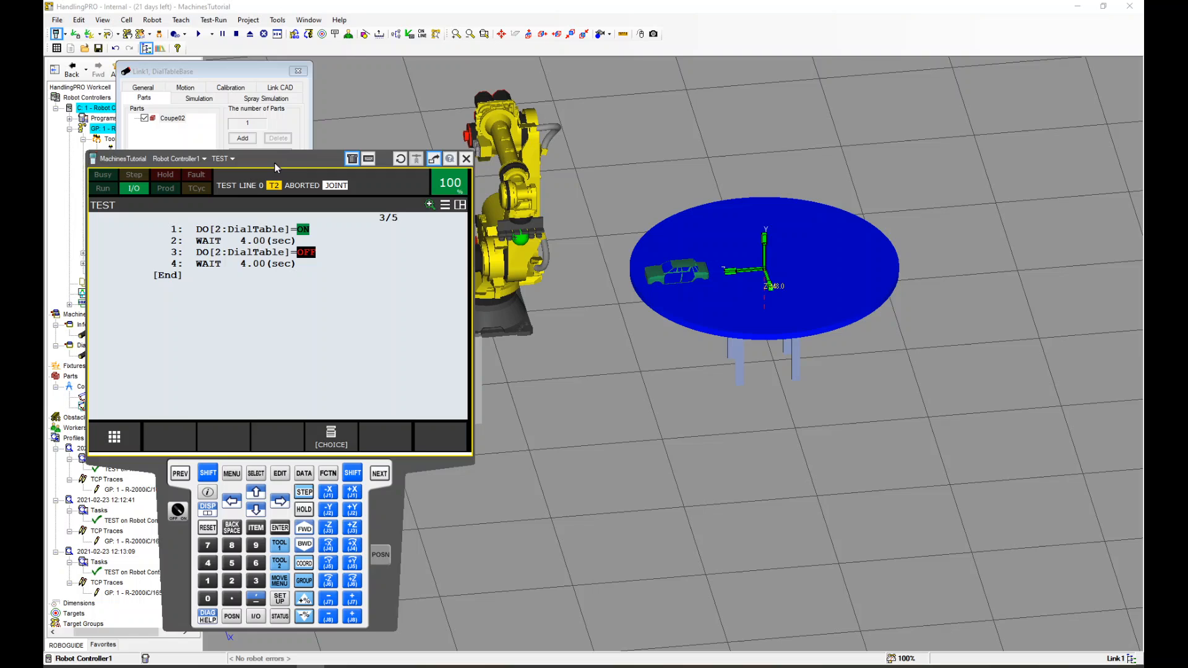
Run the TEST program in simulation, watch the dial table rotate, and close the link dialog
left_click(198, 34)
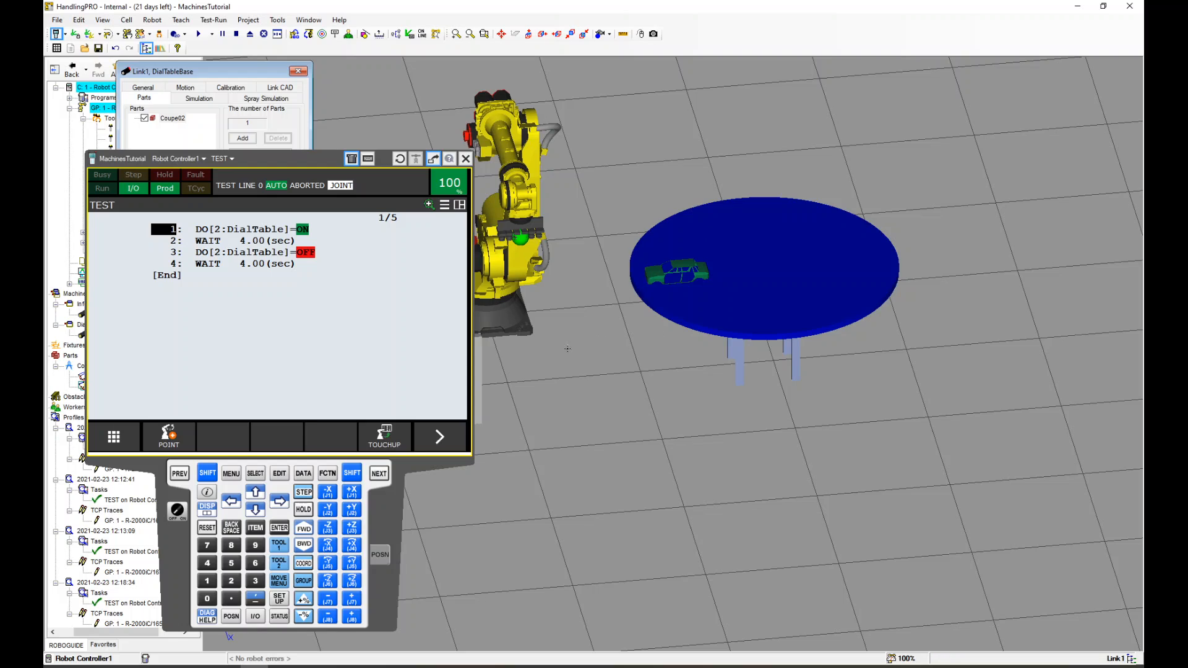
left_click_drag(315, 167, 335, 639)
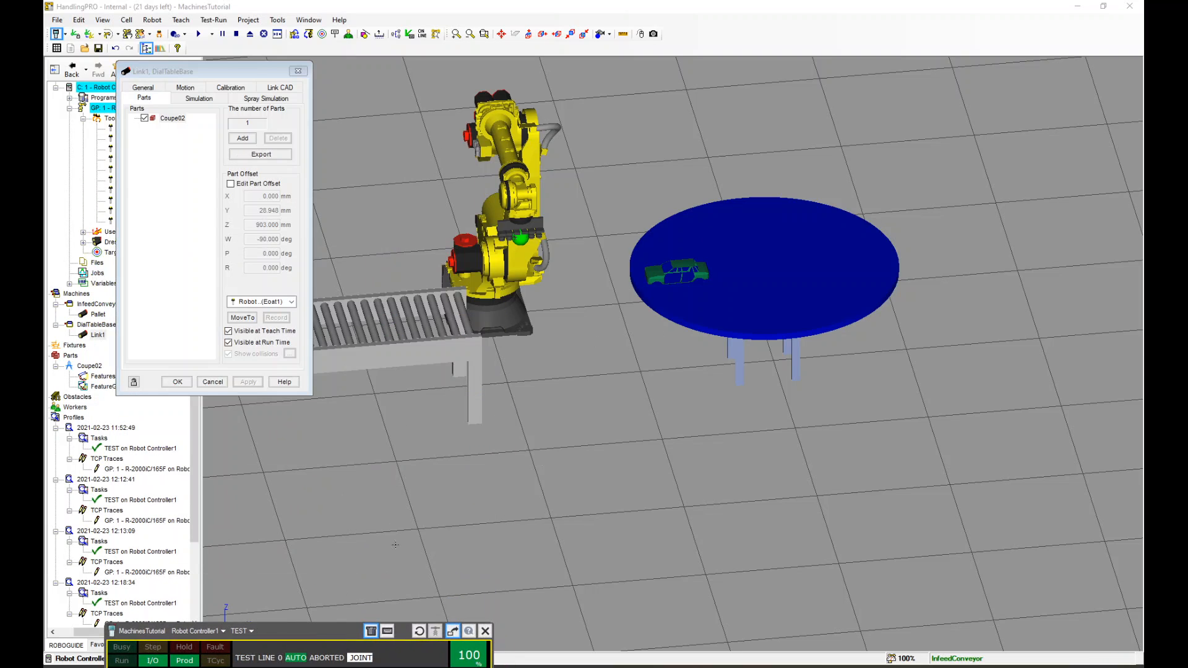
scroll(494, 370, "down", 5)
scroll(495, 371, "up", 5)
scroll(871, 309, "up", 3)
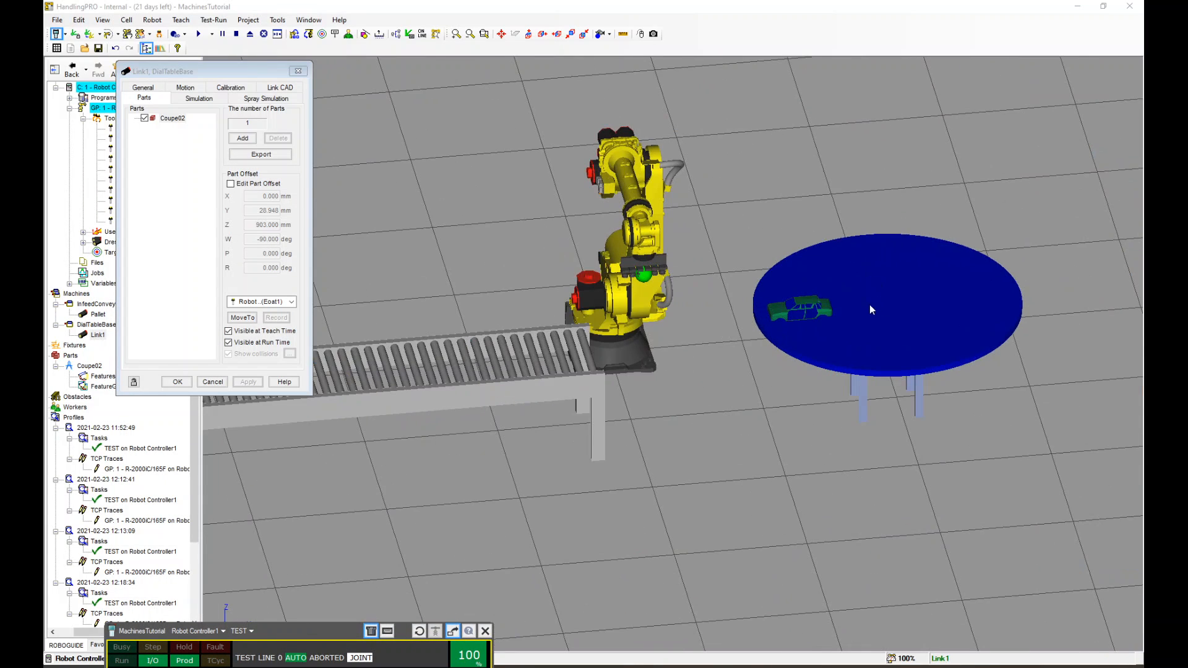
scroll(761, 284, "down", 5)
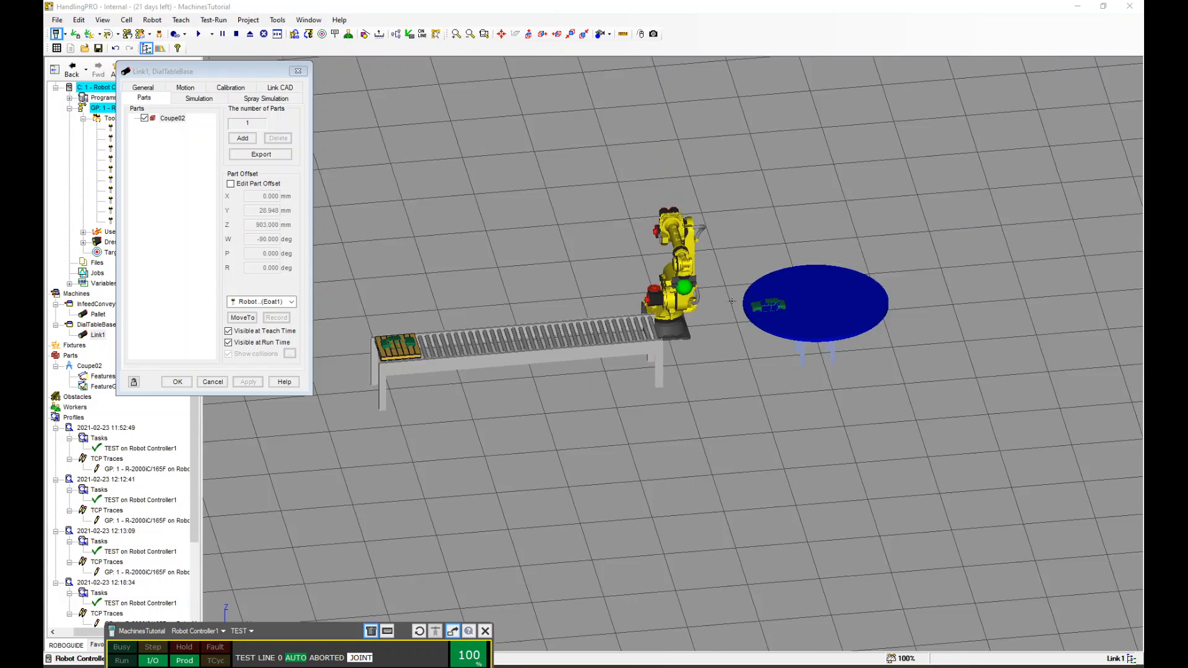
right_click_drag(698, 362, 657, 361)
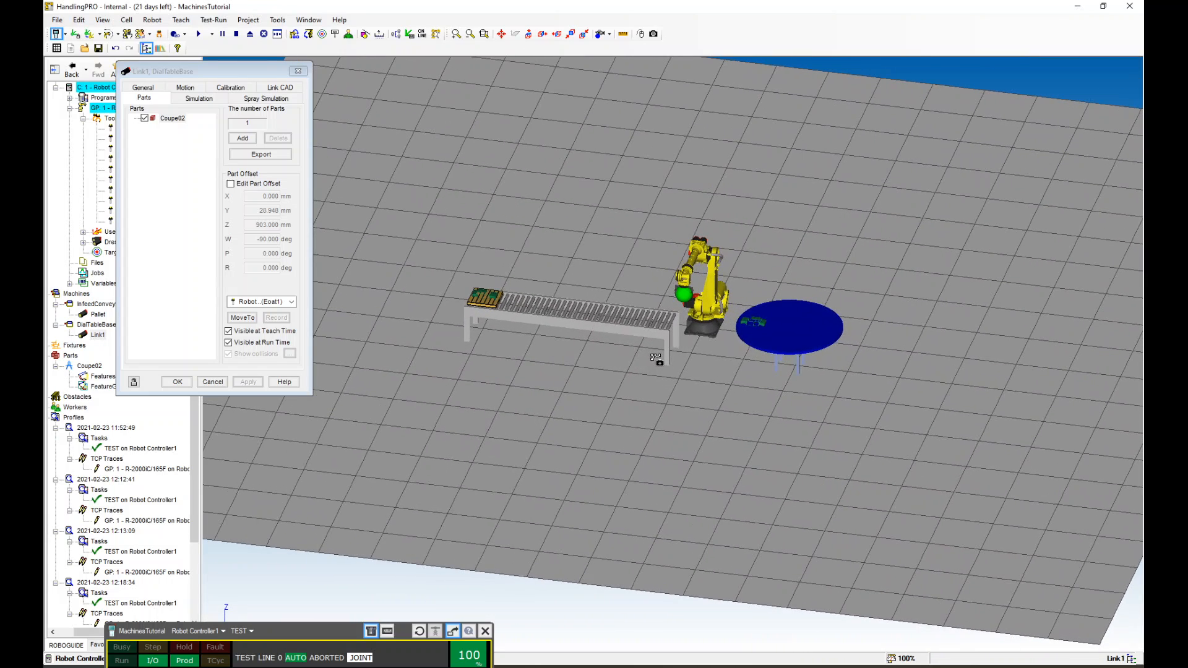
scroll(677, 311, "up", 2)
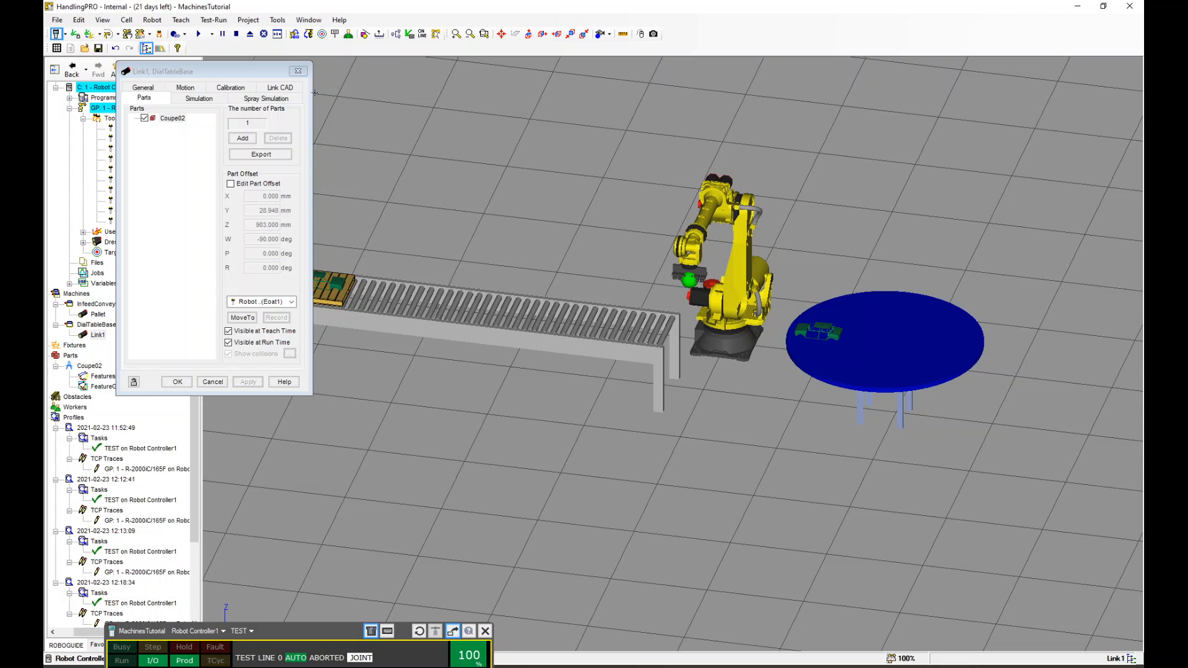
left_click(299, 72)
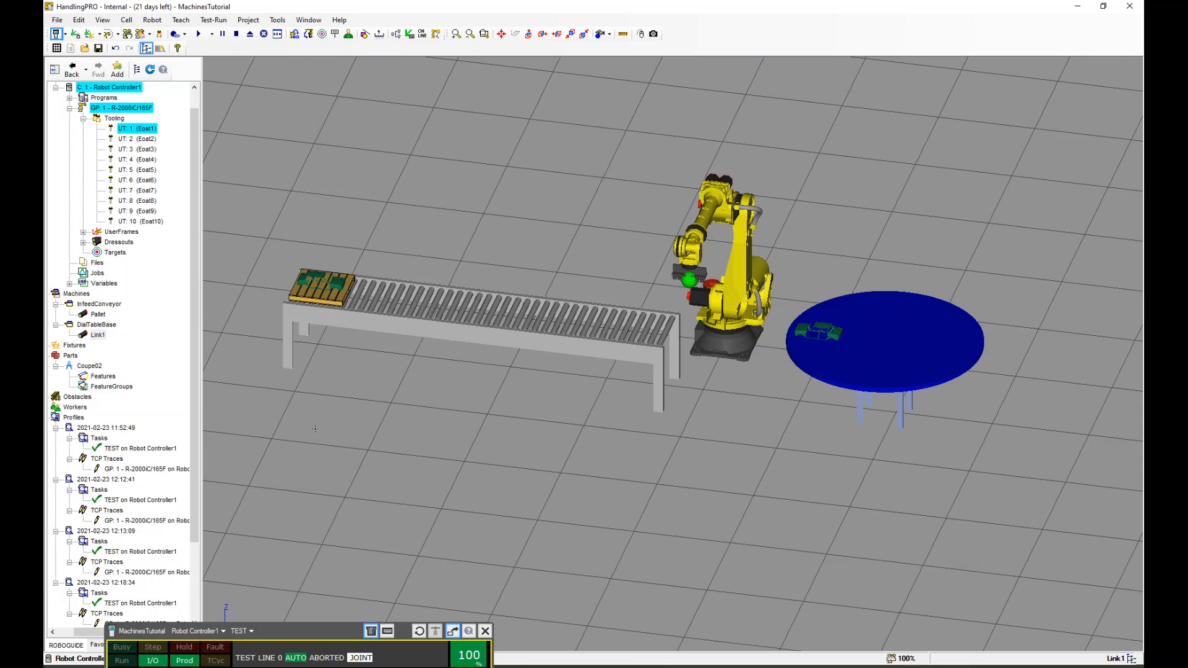
Create a new teach pendant program named FUN and open it for editing
left_click_drag(310, 640, 322, 119)
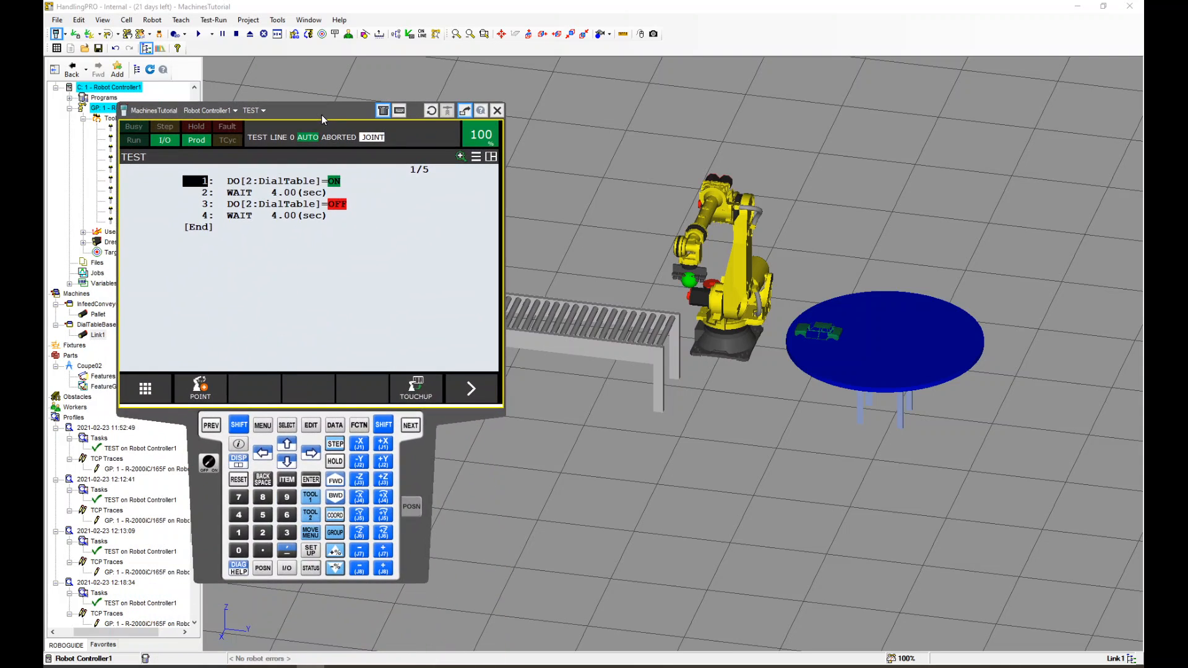
left_click(209, 463)
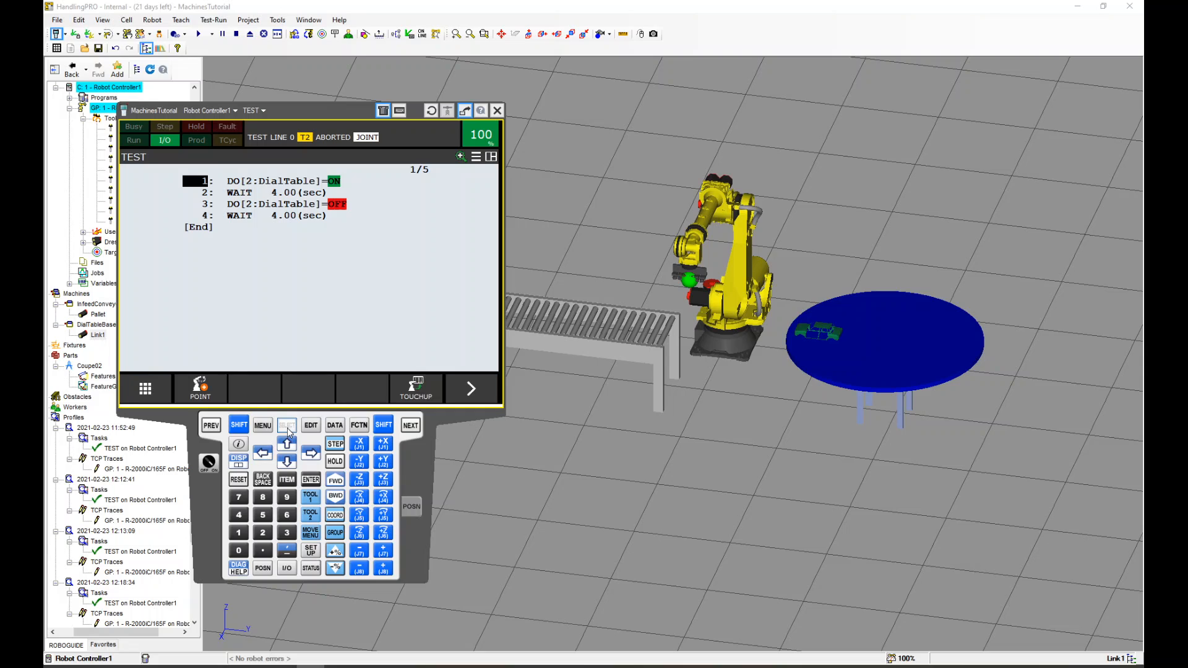
left_click(287, 425)
left_click(262, 393)
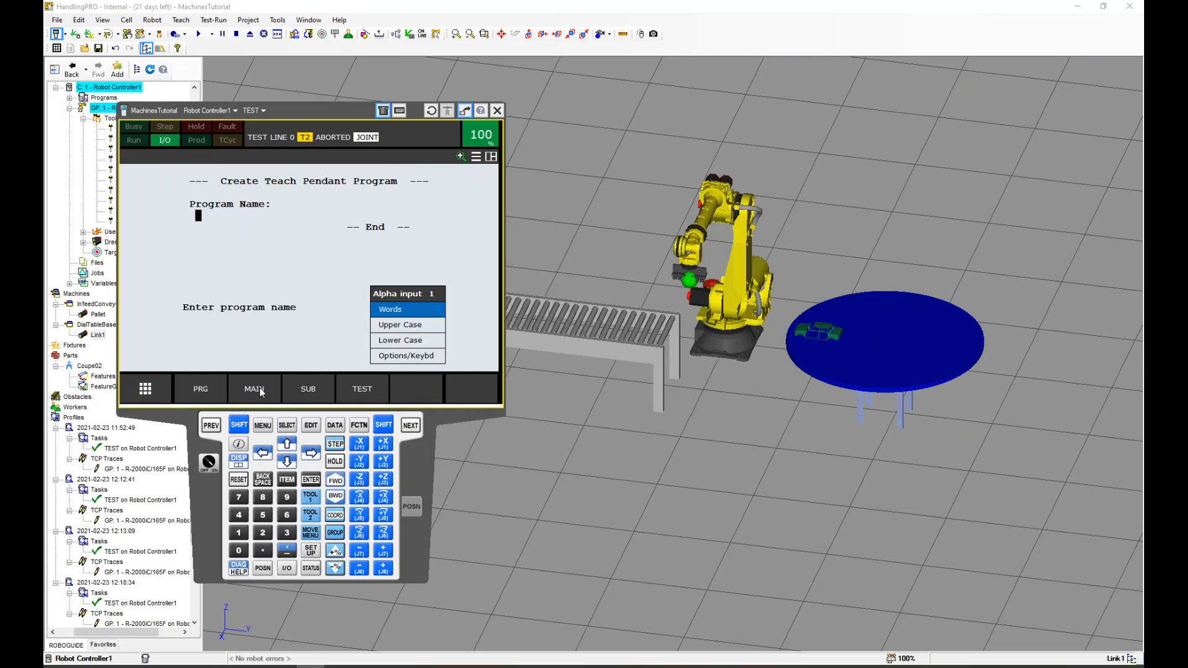
type("fun")
key("Return")
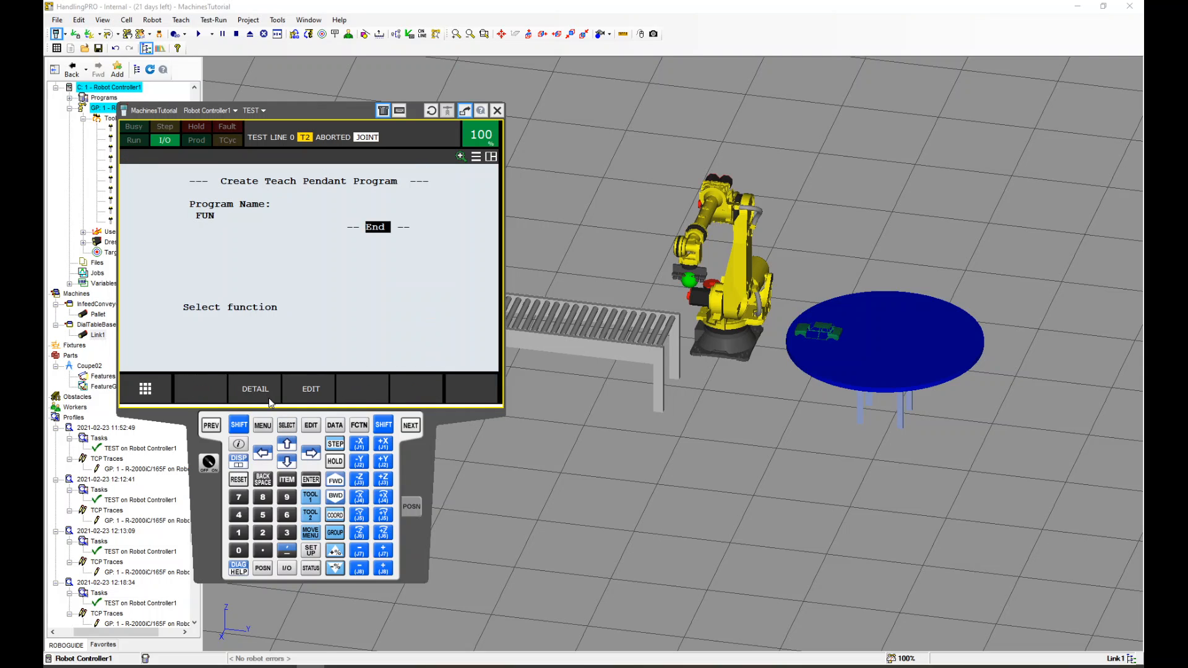
left_click(292, 391)
Insert 20 blank lines into the FUN program
left_click(471, 389)
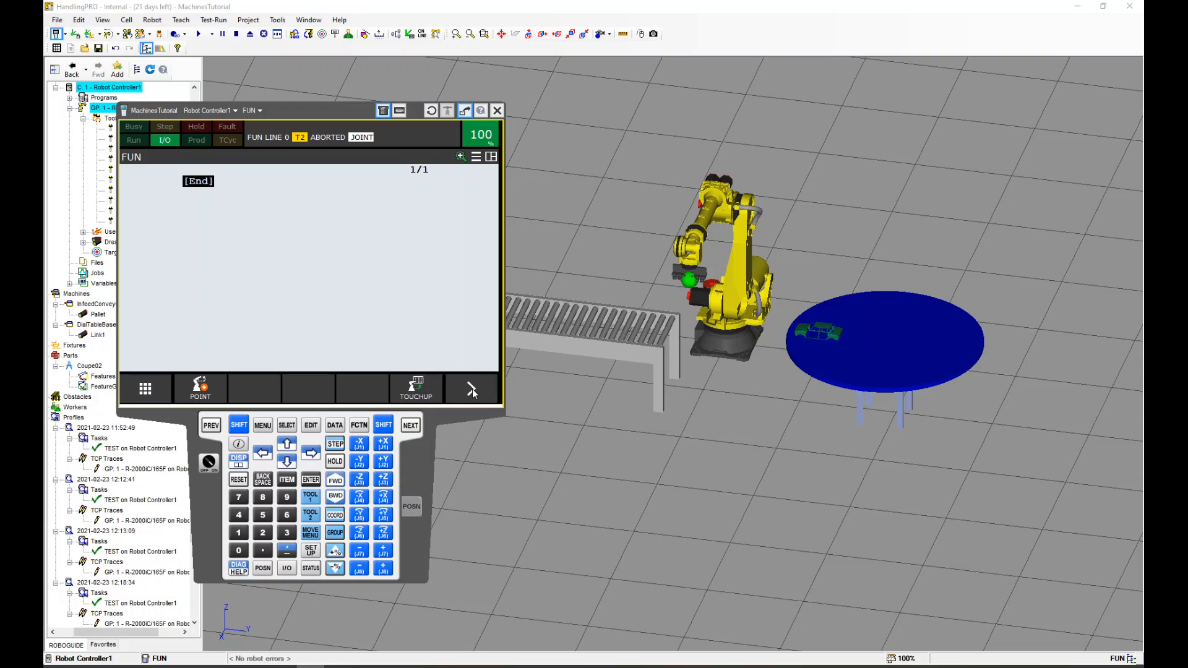
left_click(416, 388)
key("Return")
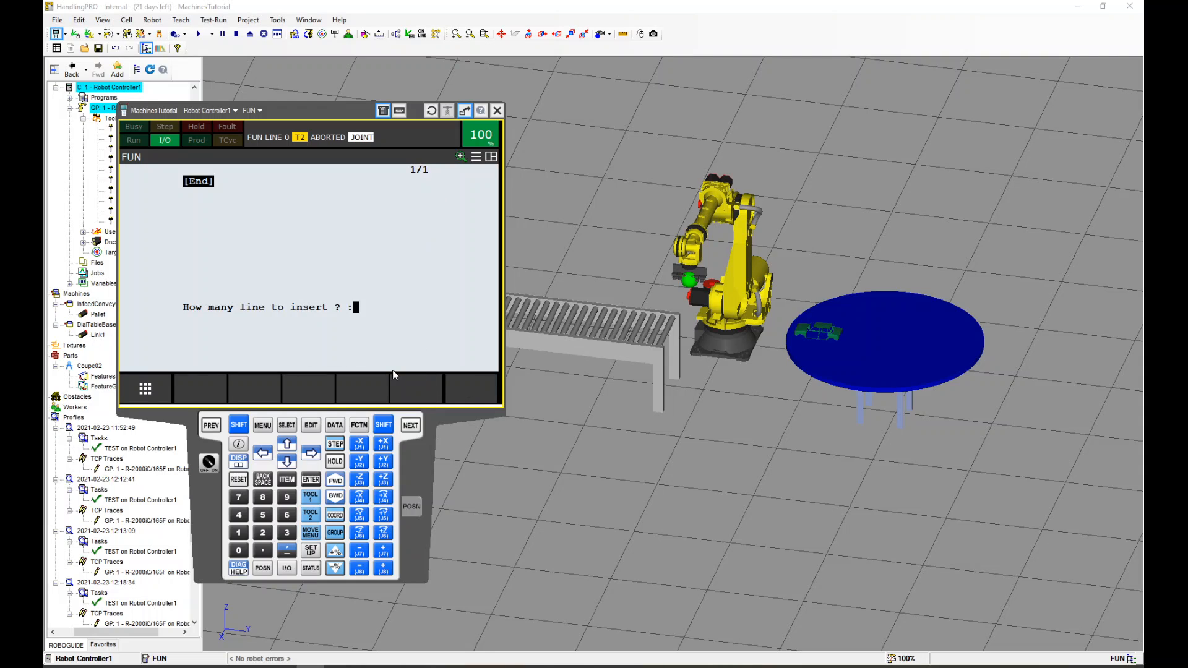
type("20")
key("Return")
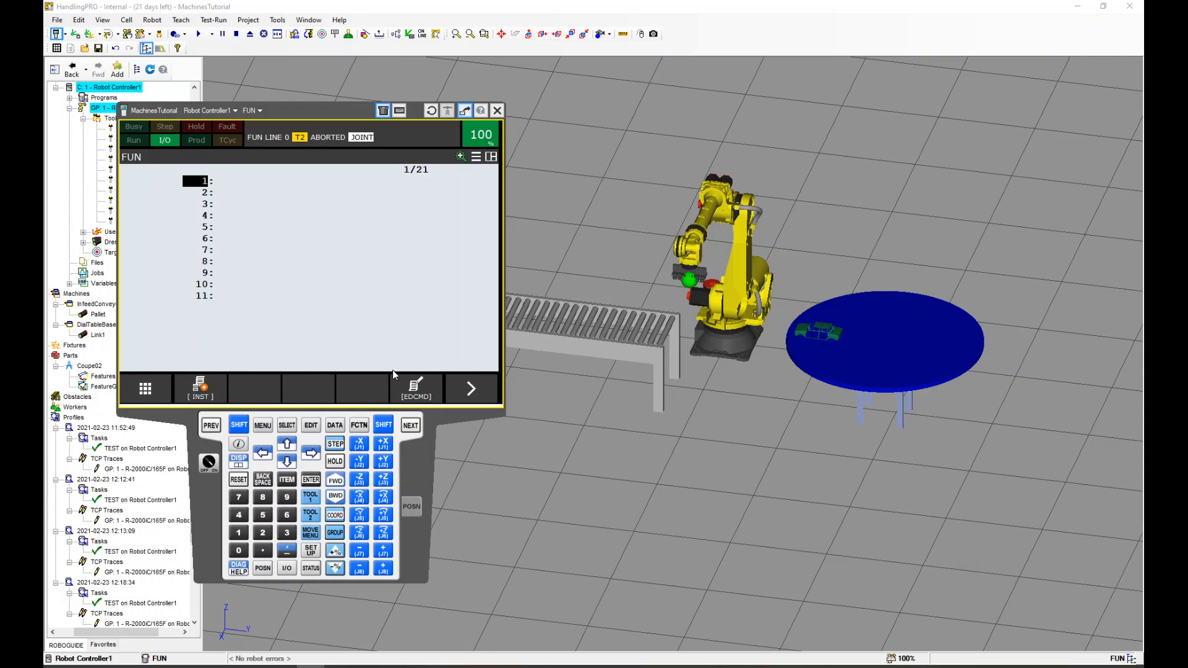
Insert a UFRAME_NUM=0 instruction on line 1 of FUN
left_click(202, 390)
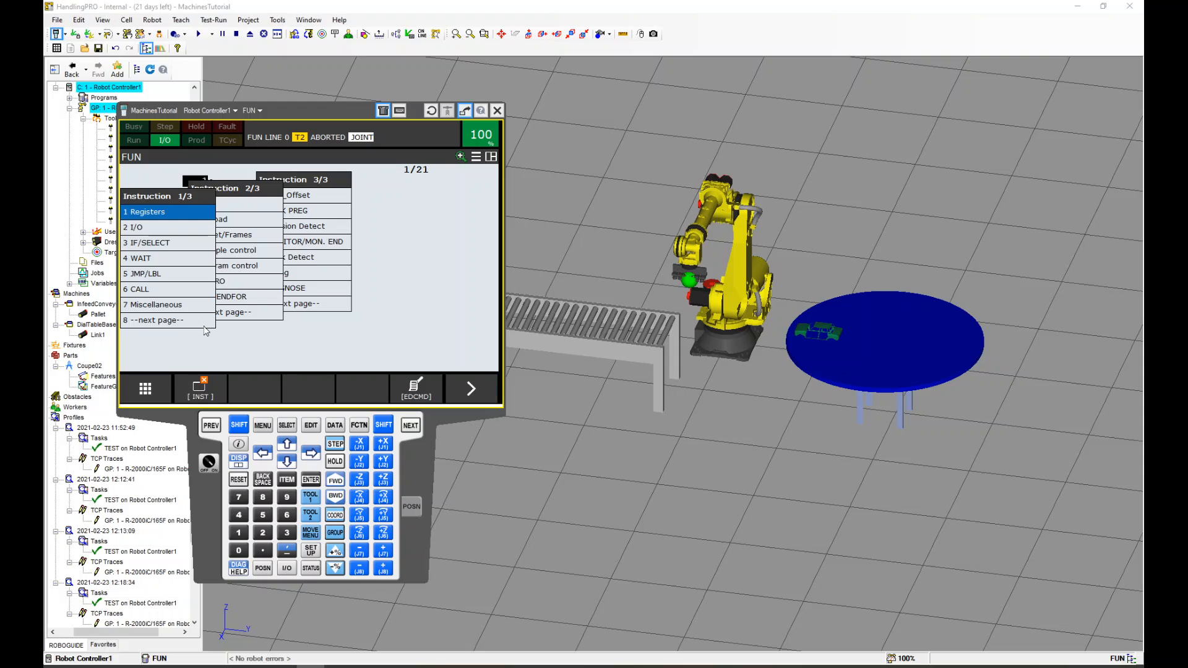
left_click(233, 240)
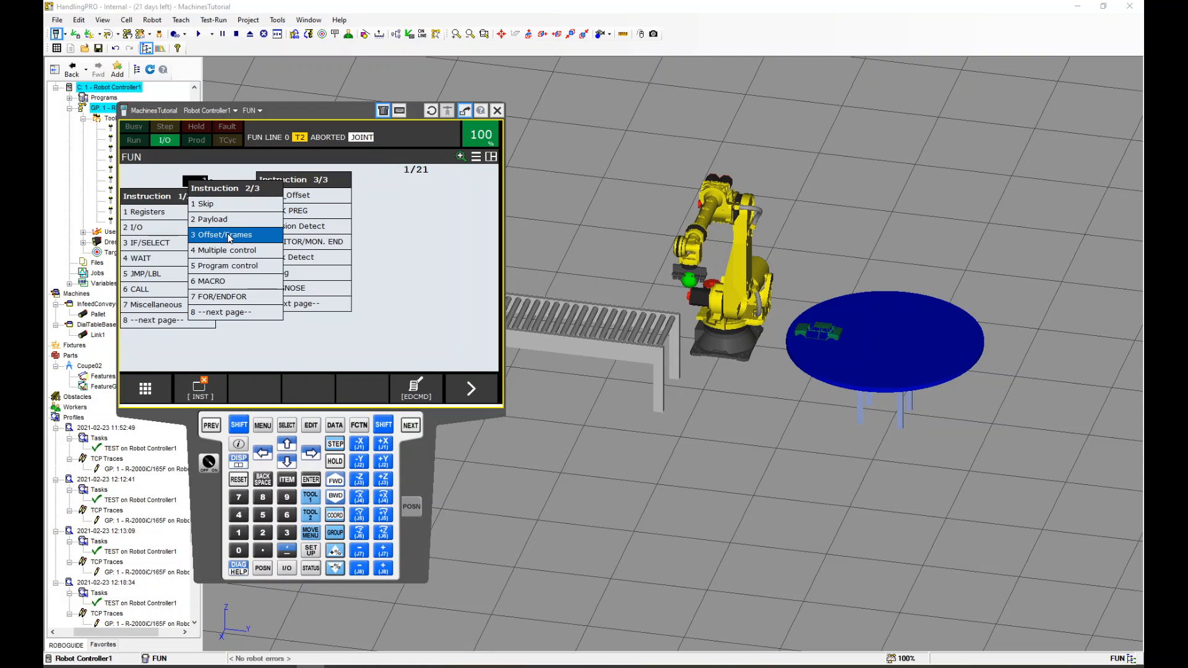
left_click(229, 241)
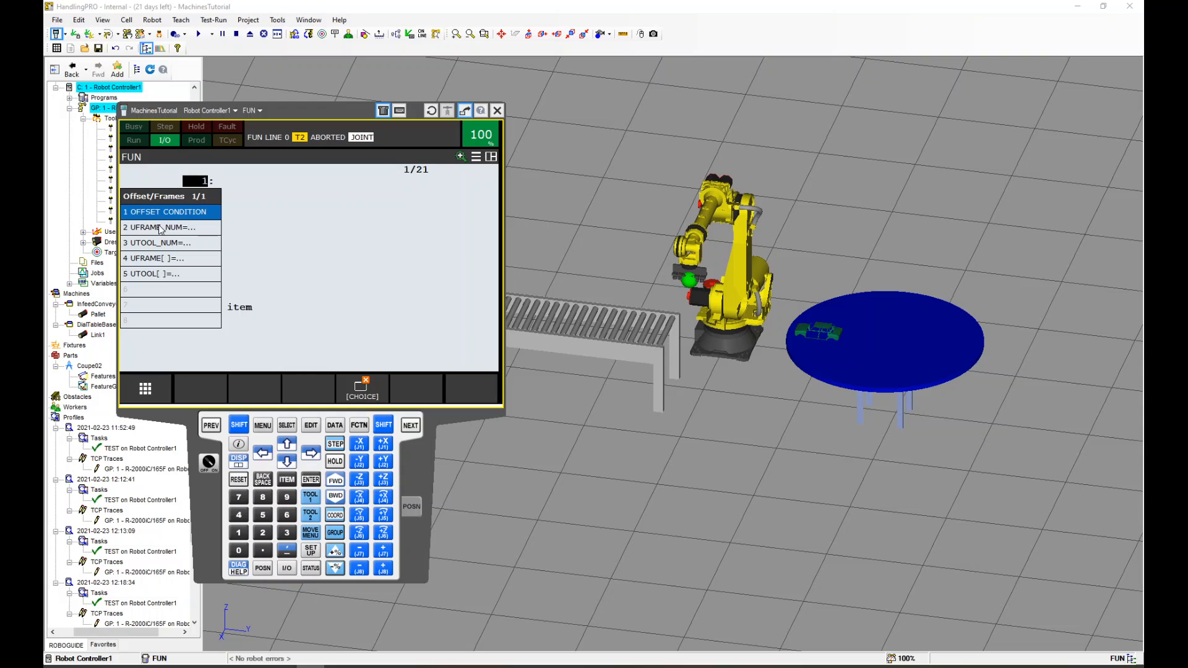
left_click(161, 229)
left_click(162, 229)
left_click(160, 229)
left_click(160, 229)
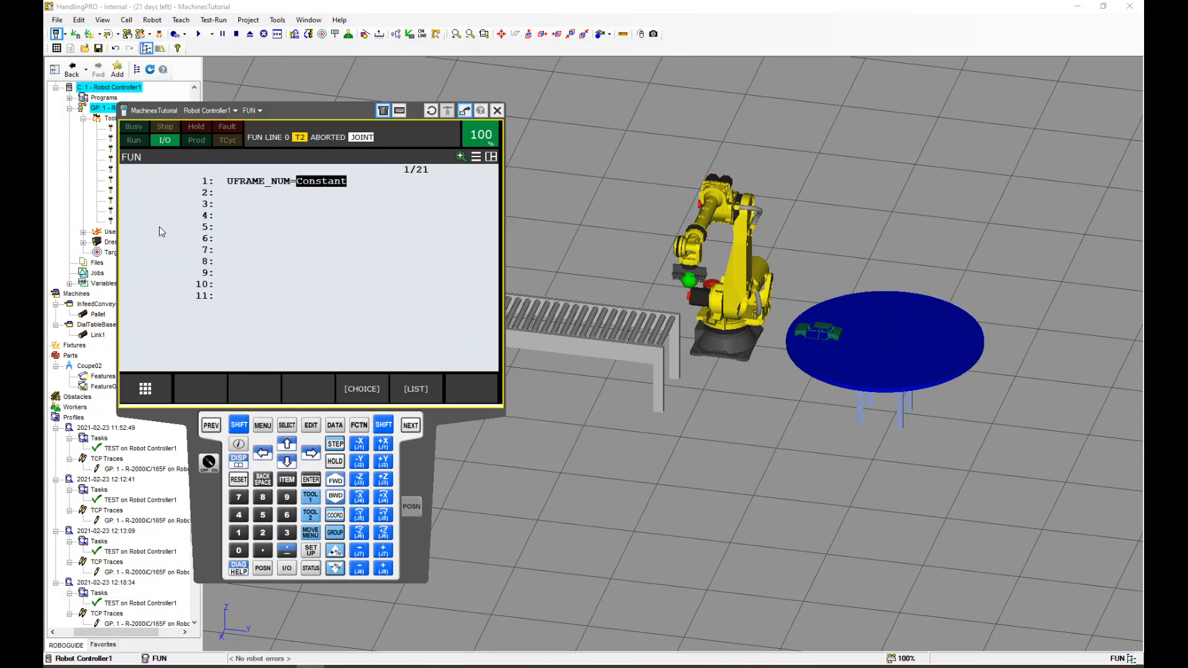
type("0")
key("Return")
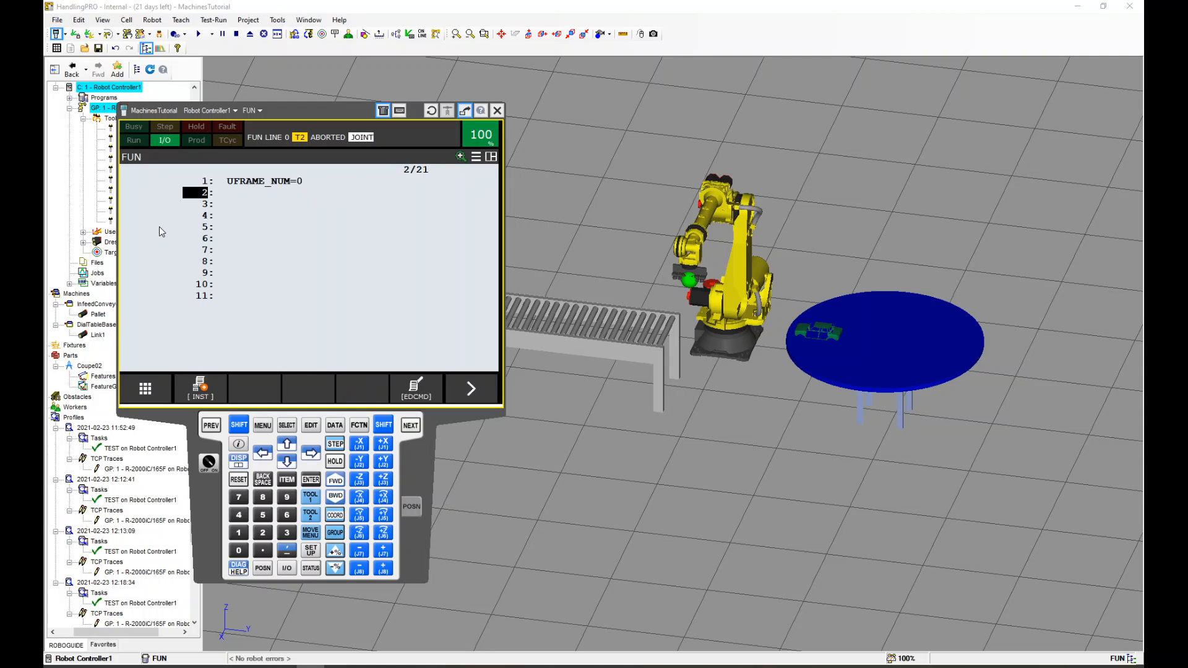
Insert a UTOOL_NUM=1 instruction on line 2
left_click(201, 390)
left_click(244, 240)
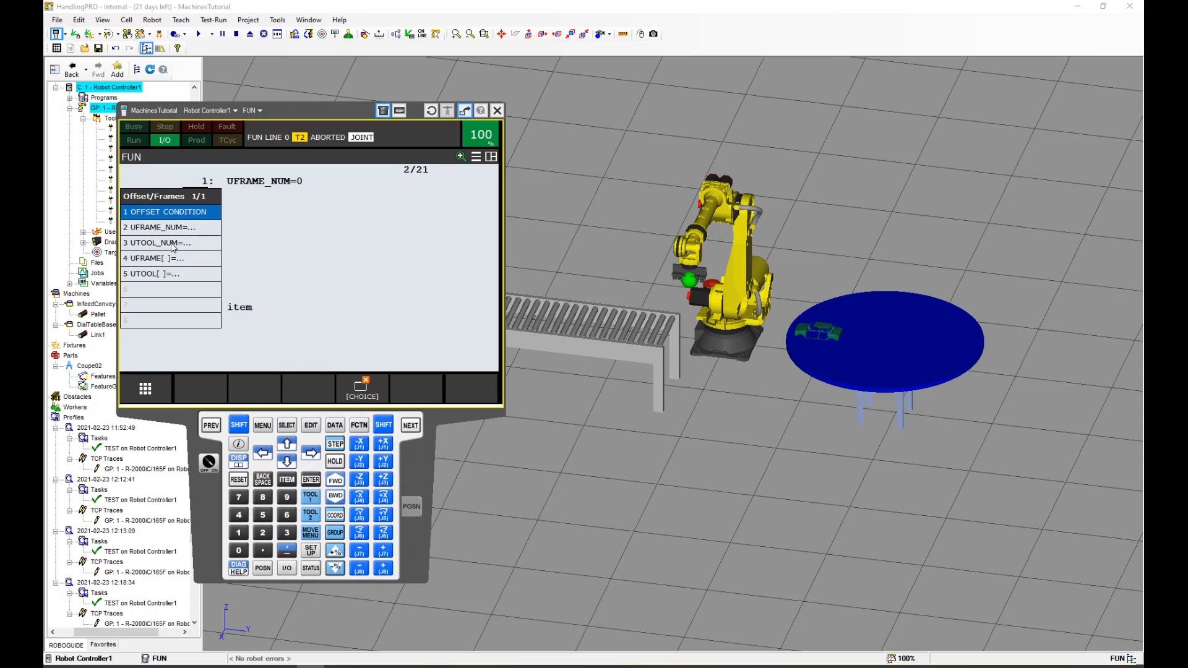
double_click(174, 243)
left_click(164, 229)
left_click(164, 229)
type("1")
key("Return")
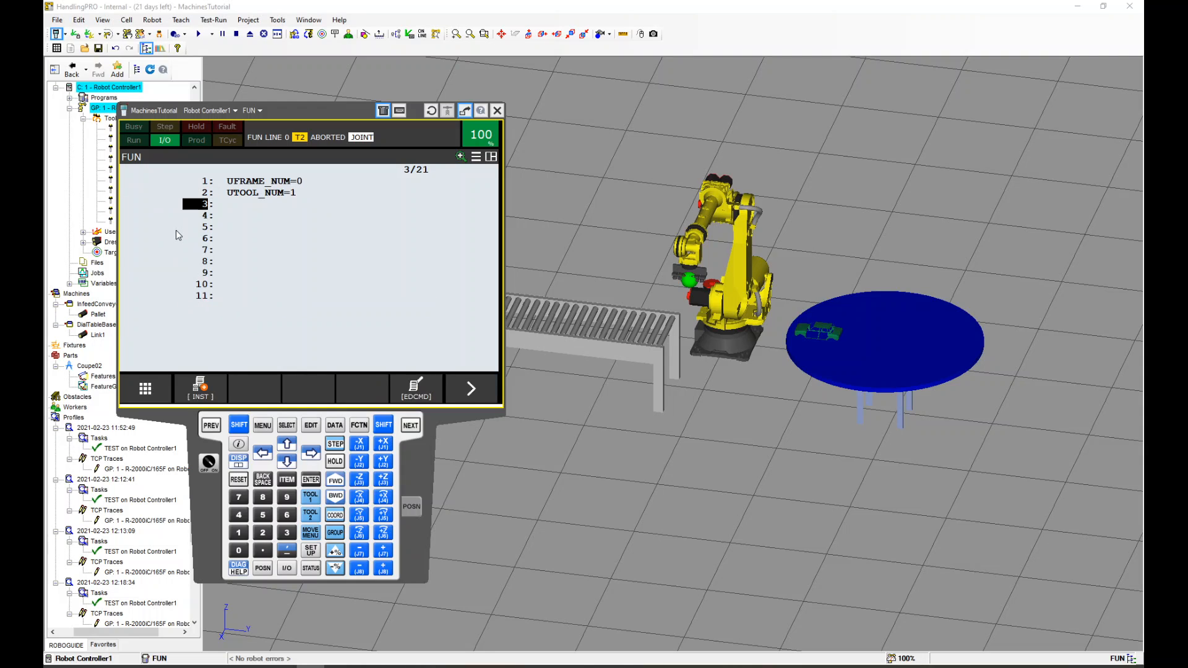
Insert a PAYLOAD[1] instruction on line 3 and move to line 4
left_click(208, 398)
left_click(221, 228)
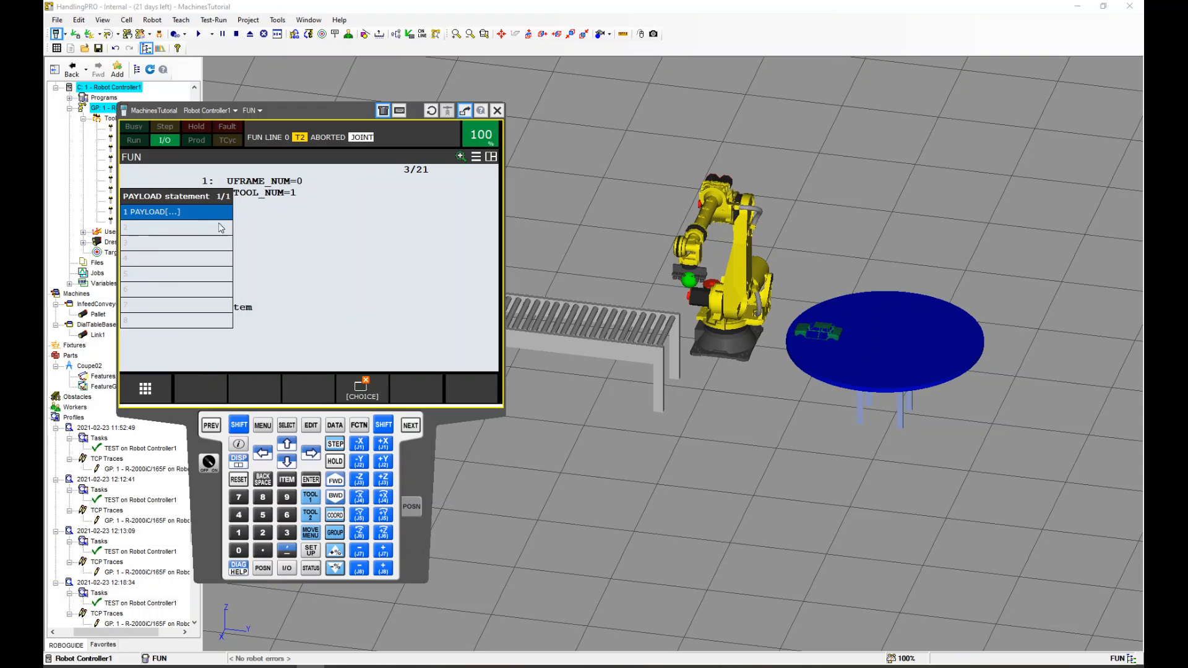
left_click(183, 213)
type("1")
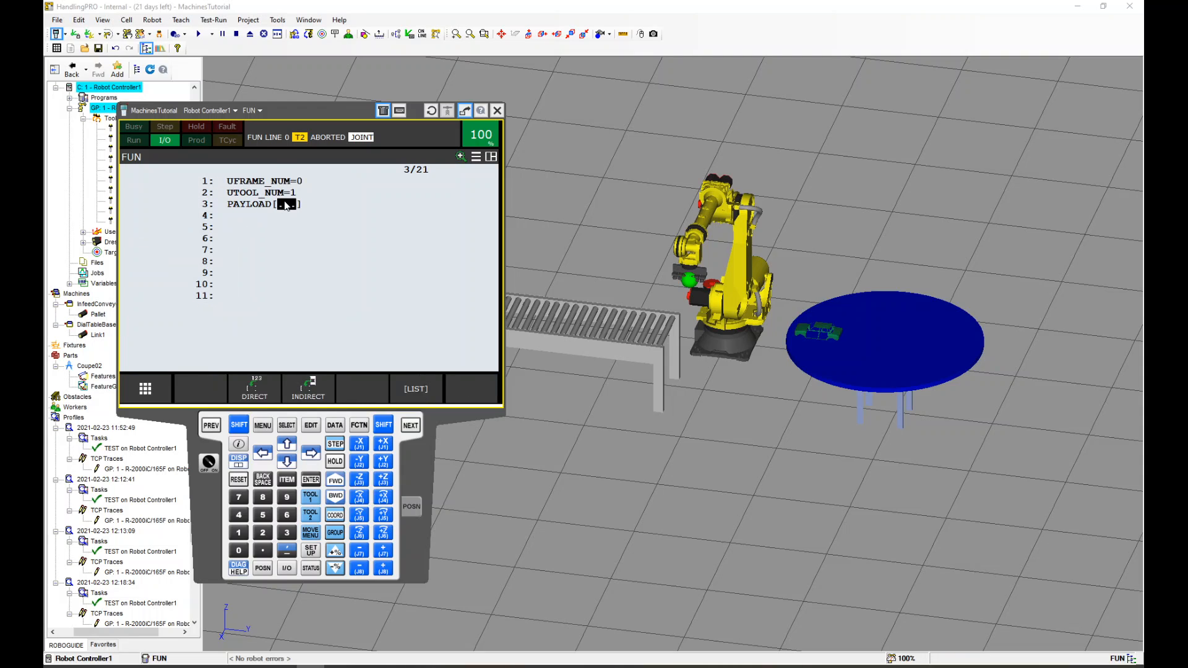
key("Return")
key("Down")
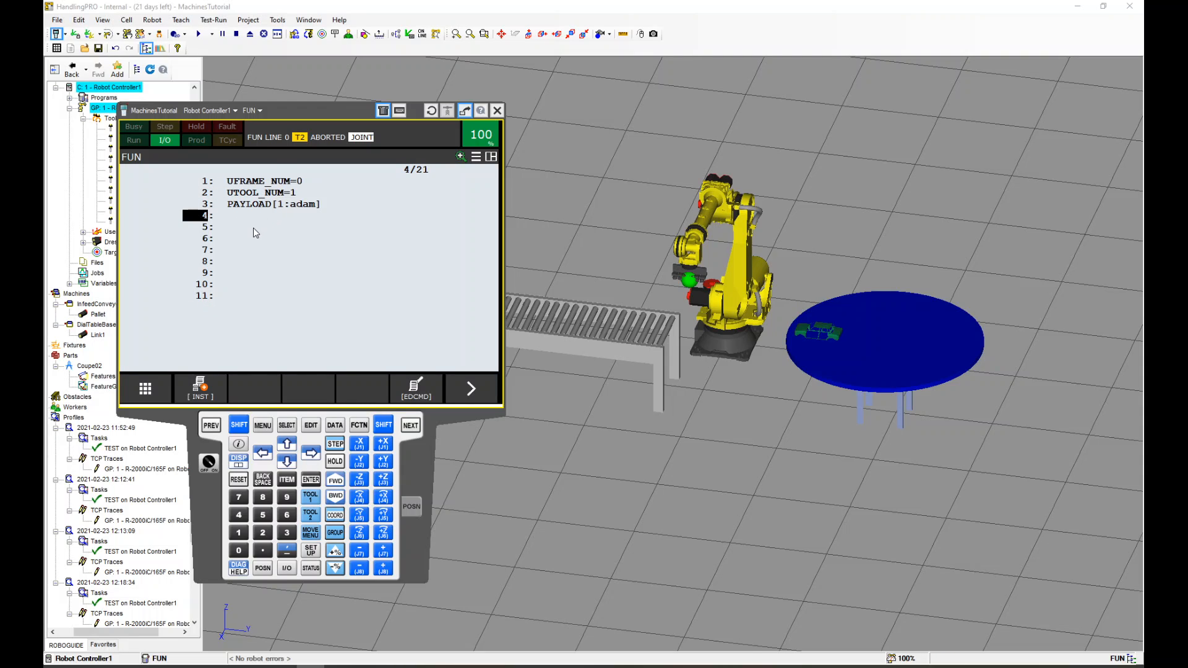
Insert an OVERRIDE=50% instruction on line 4
left_click(199, 382)
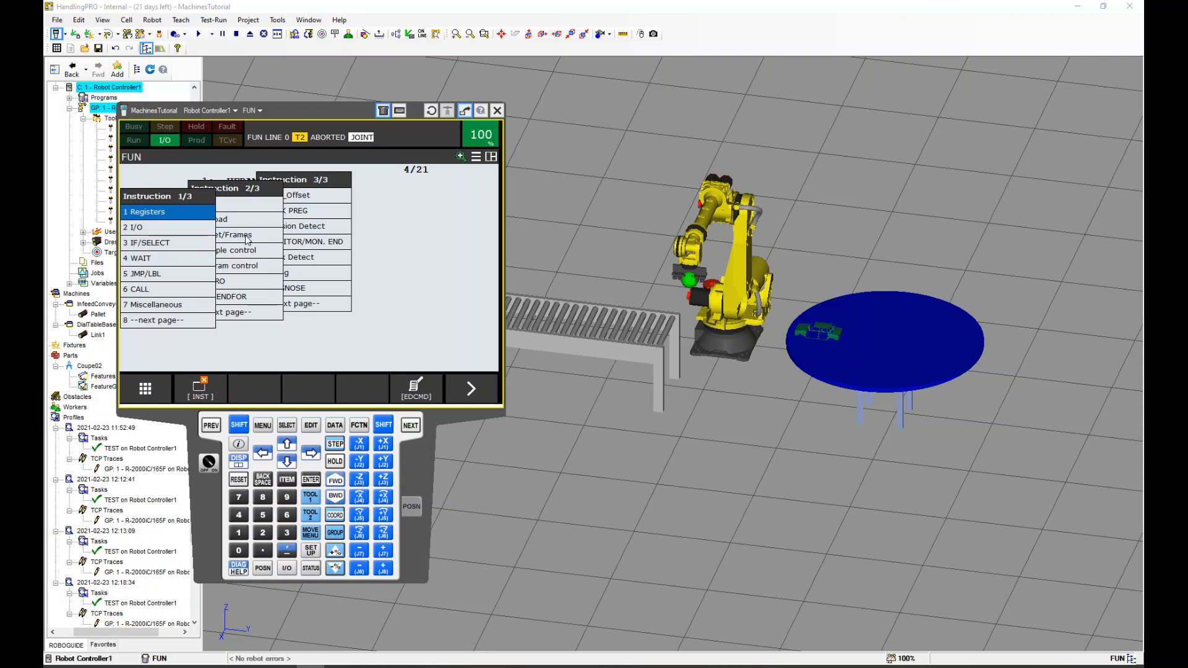
left_click(247, 240)
left_click(174, 305)
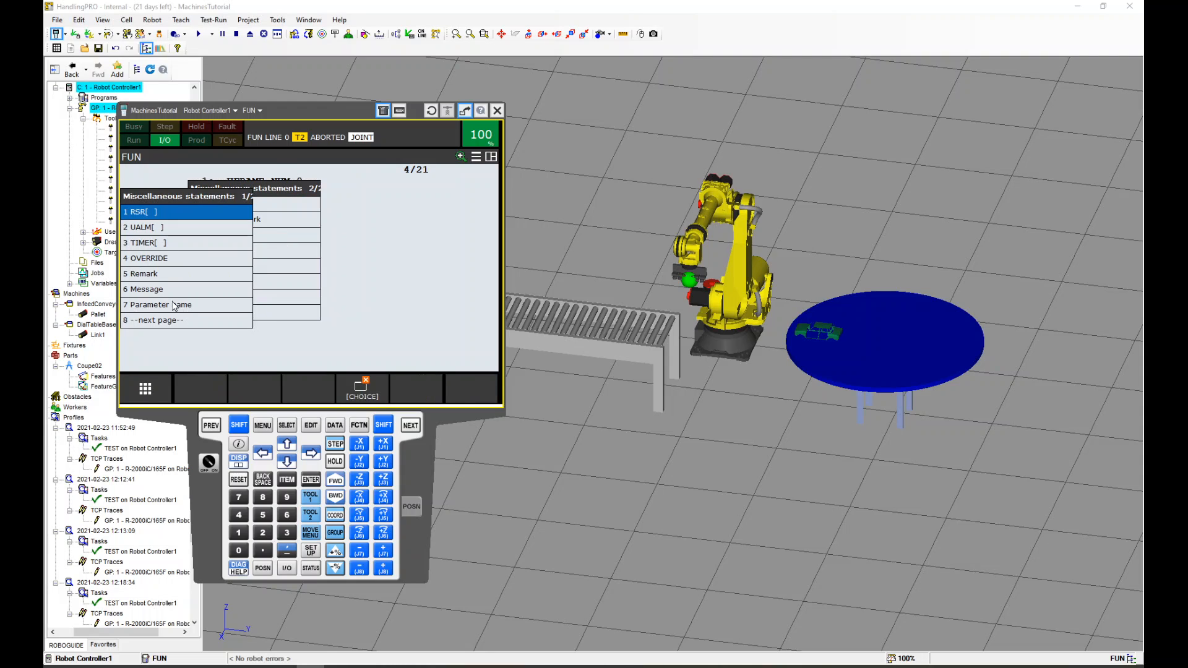
left_click(149, 227)
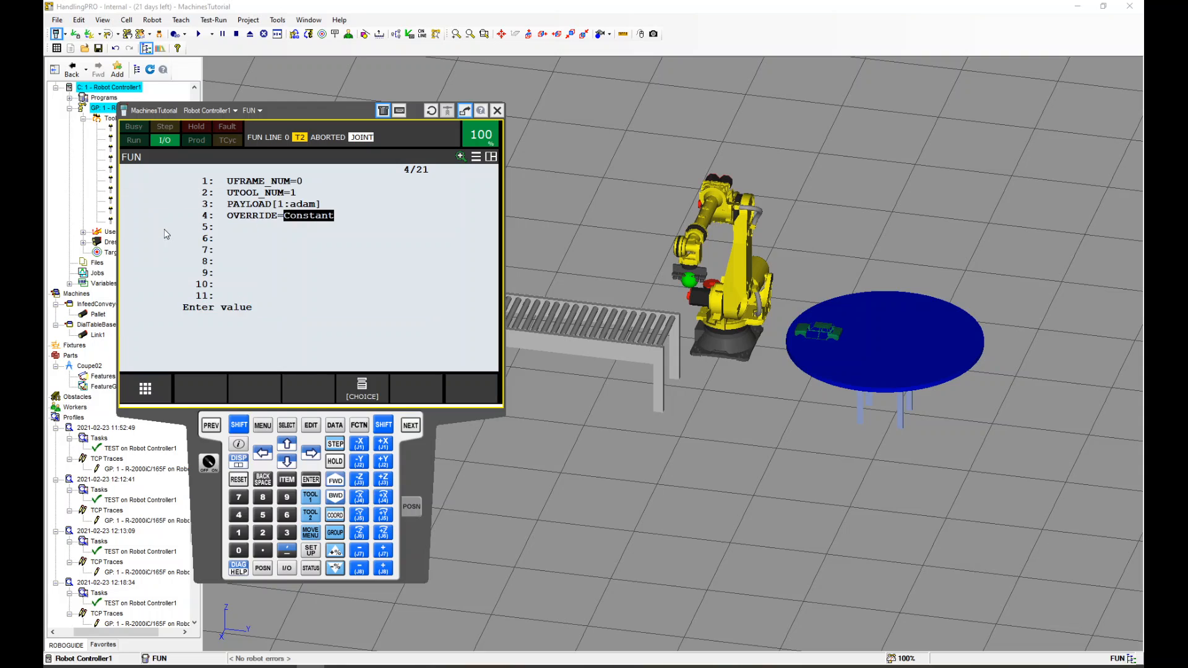
type("50")
key("Return")
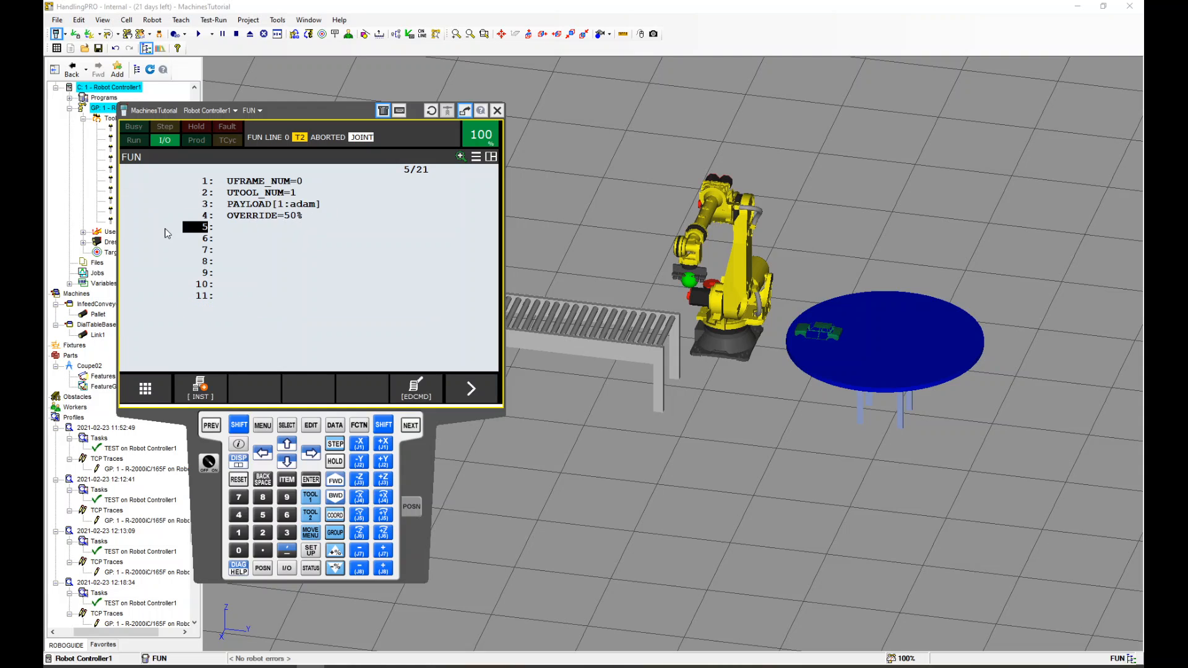
Open the position registers and name PR[1] Home
left_click(205, 240)
left_click(335, 426)
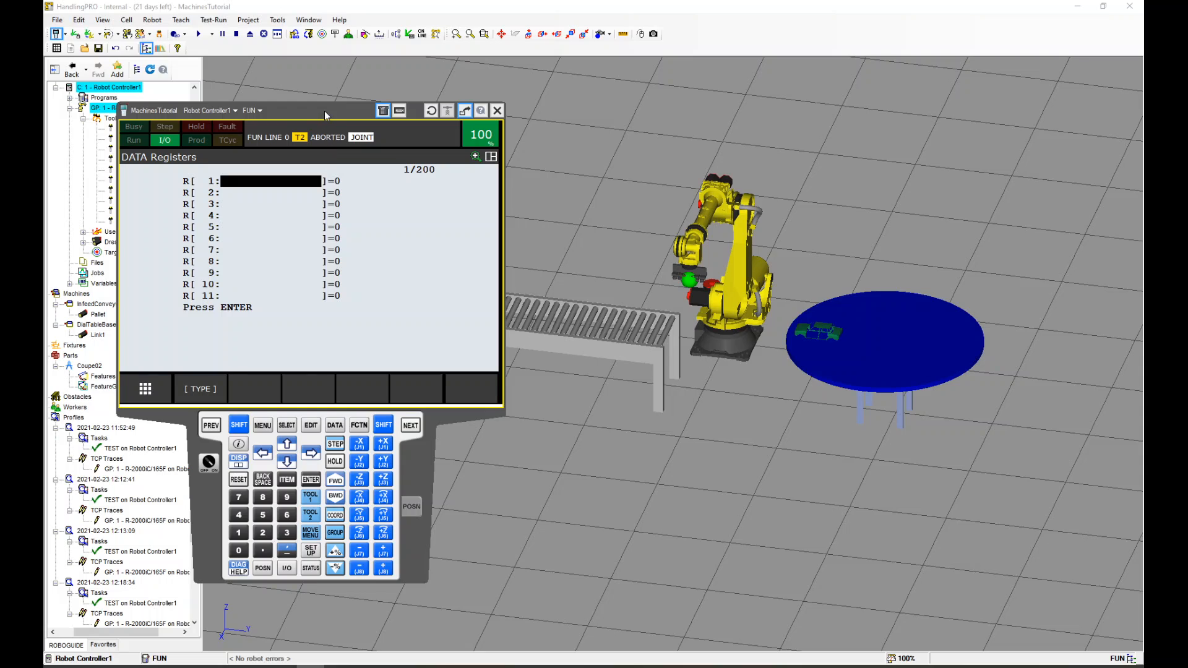
left_click_drag(326, 116, 290, 129)
left_click(160, 405)
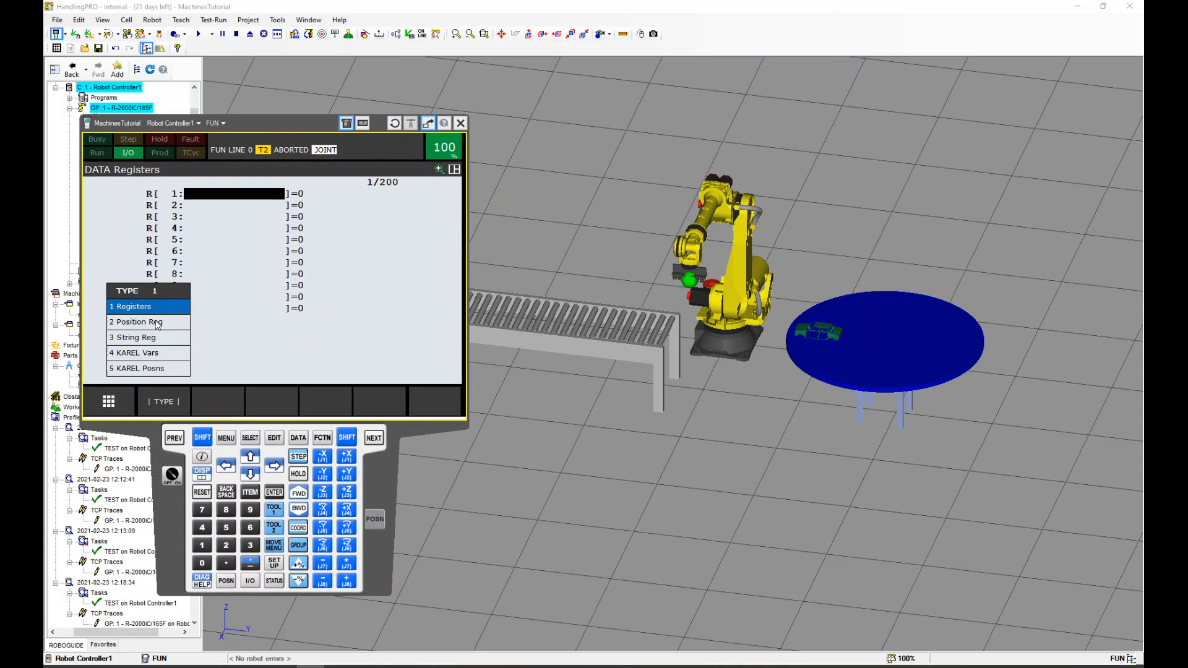
left_click(156, 328)
key("Return")
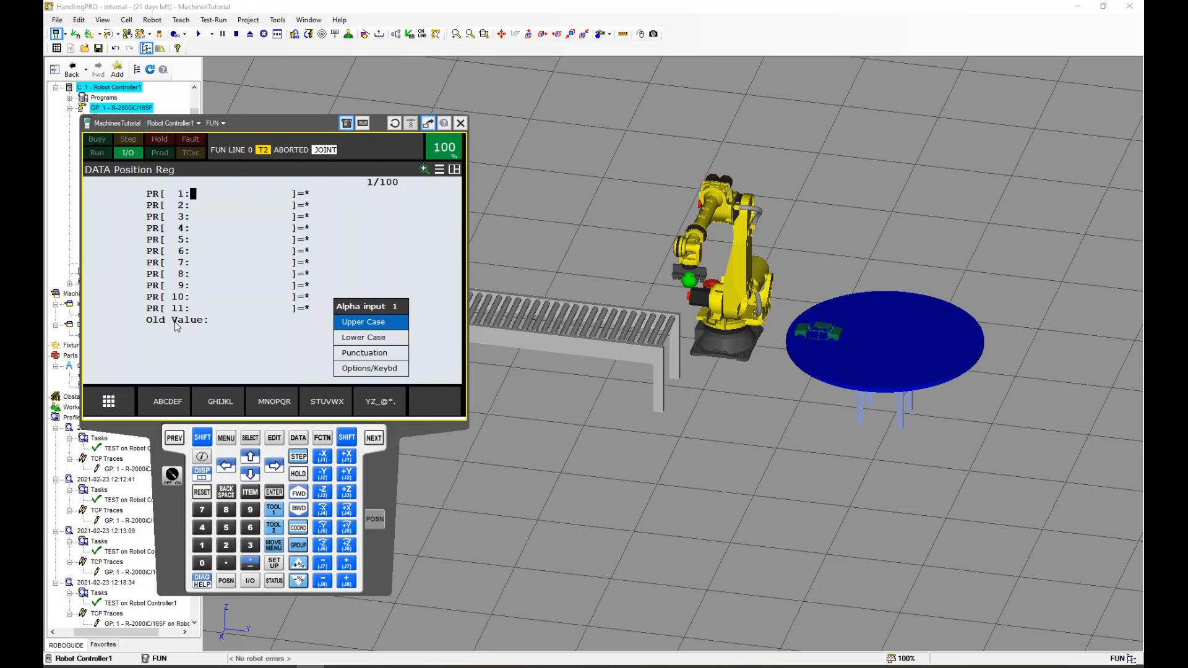
type("Home")
key("Return")
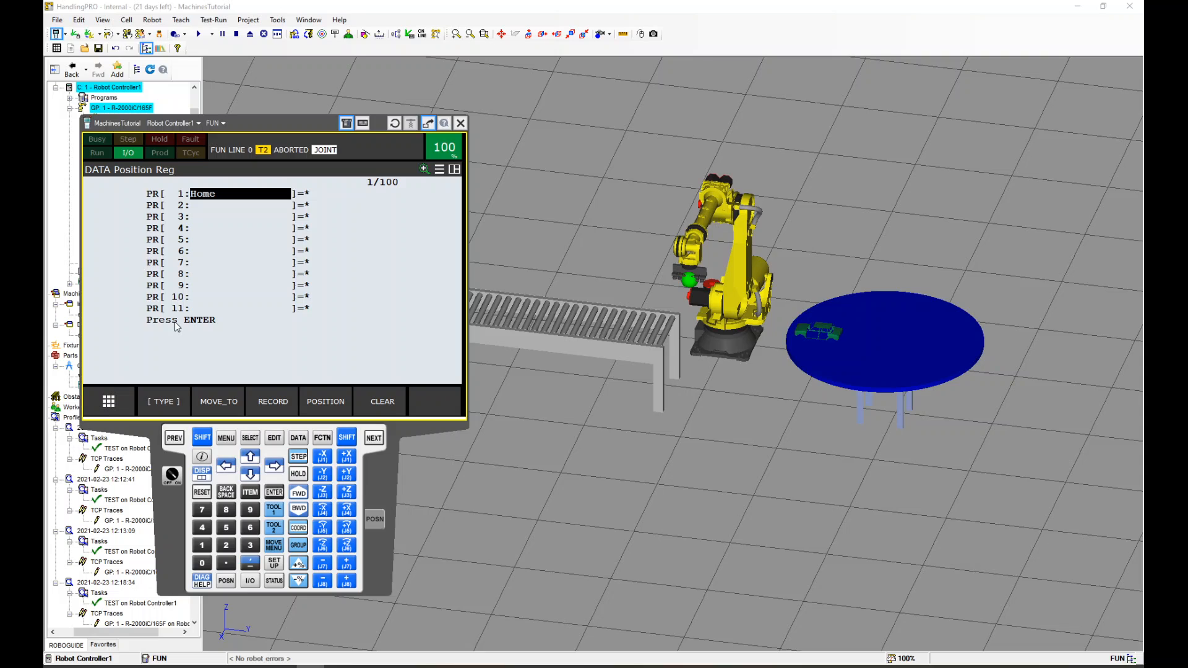
Name position registers PR[2] Pick and PR[3] Place
key("Down")
key("Return")
type("Pick")
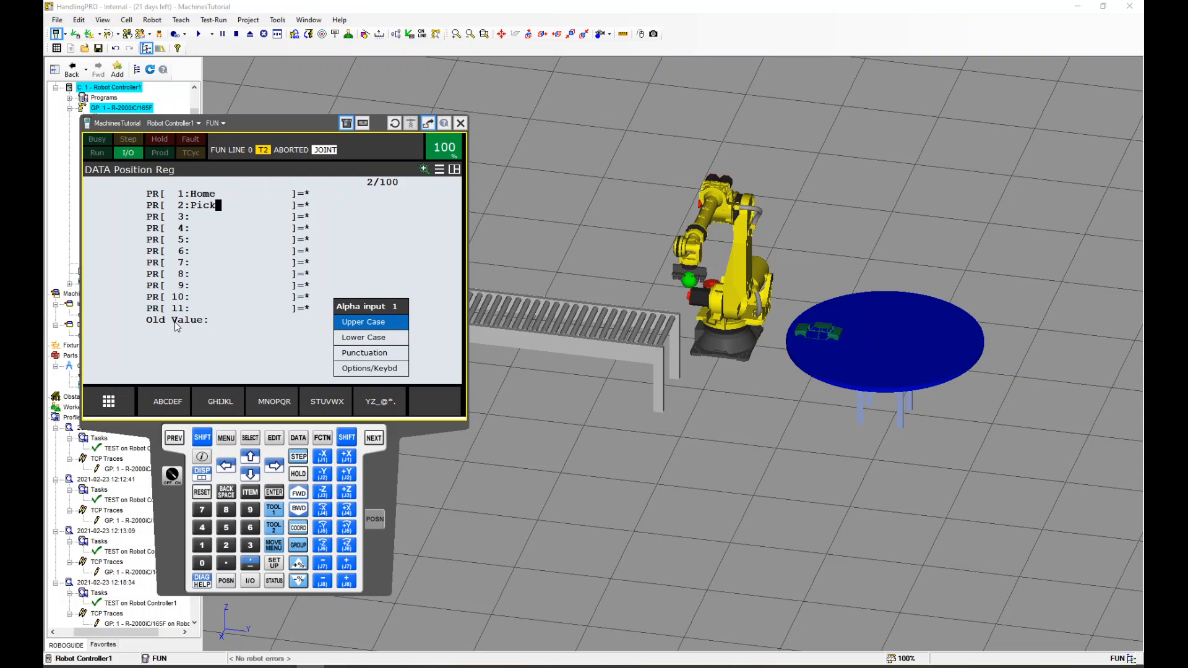
key("Return")
key("Down")
key("Return")
type("Place")
key("Return")
Name position register PR[4] Zofst150
key("Down")
key("Return")
type("Z")
type("ofst150")
key("Return")
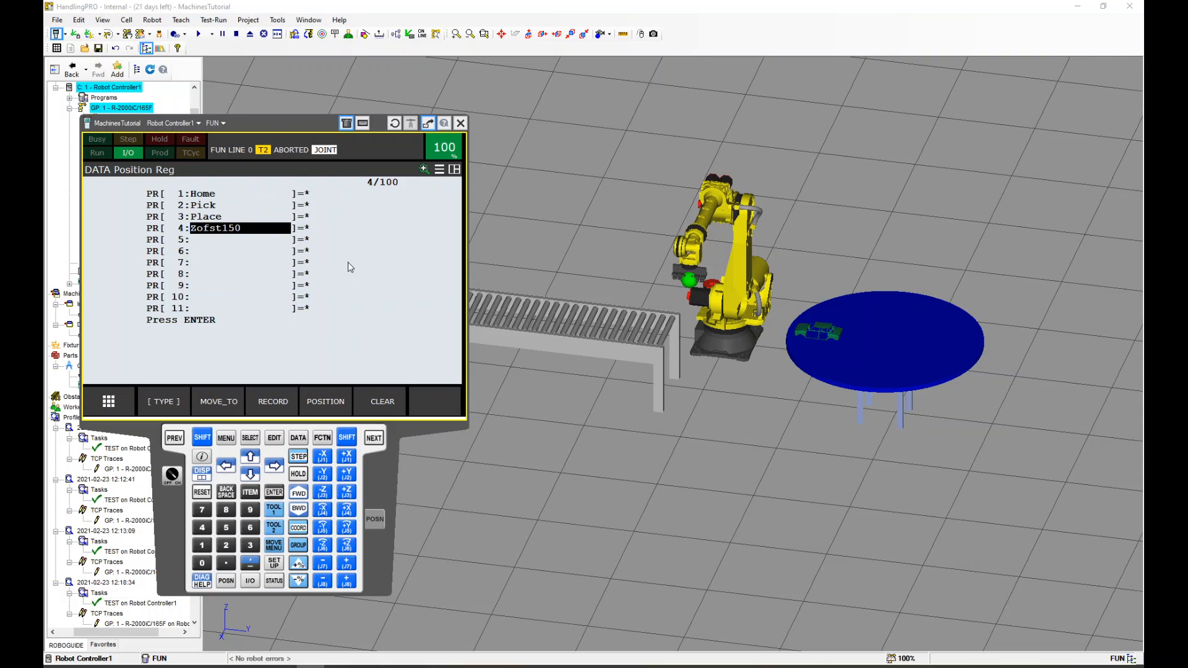
Set PR[4]'s position to X 0, Y 0, Z 150, W 0, P 0, R 0 and finish editing
left_click(322, 413)
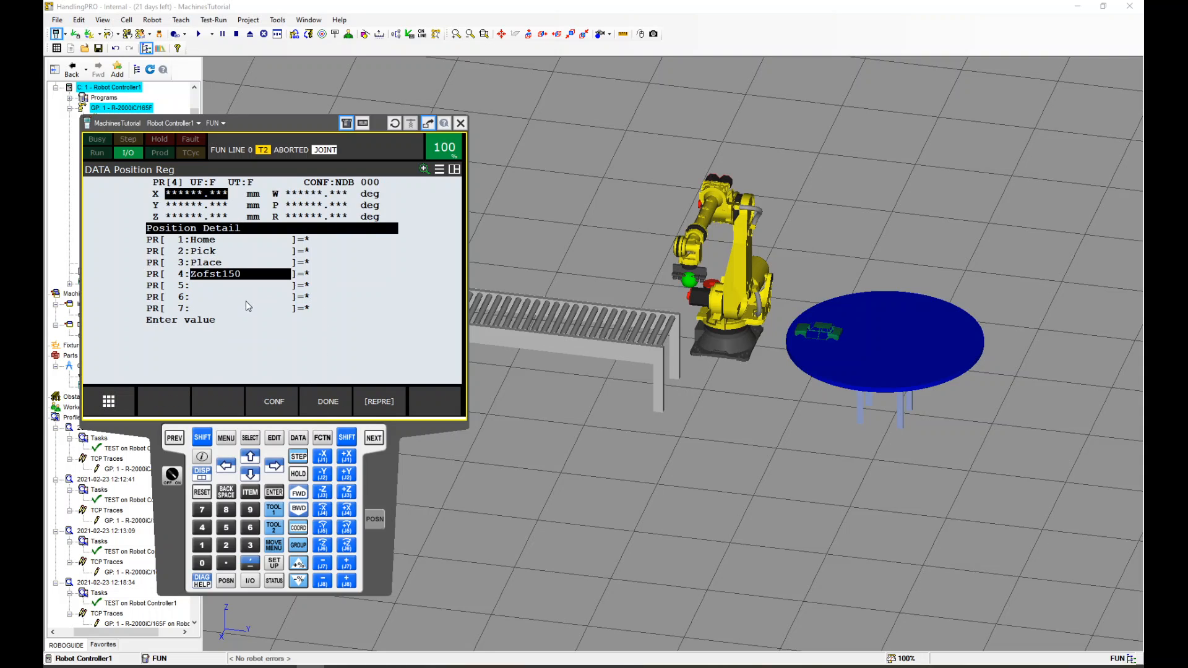
type("0")
key("Return")
type("000")
key("Return")
type("1")
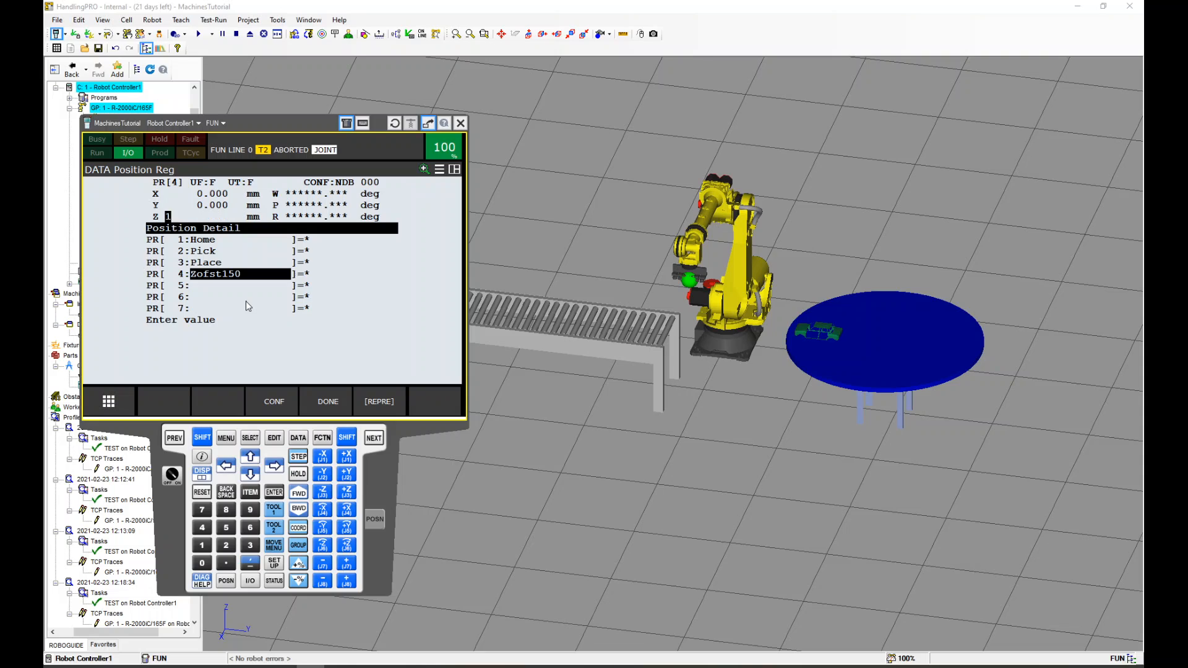
type("50")
key("Return")
type("0")
key("Return")
type("0")
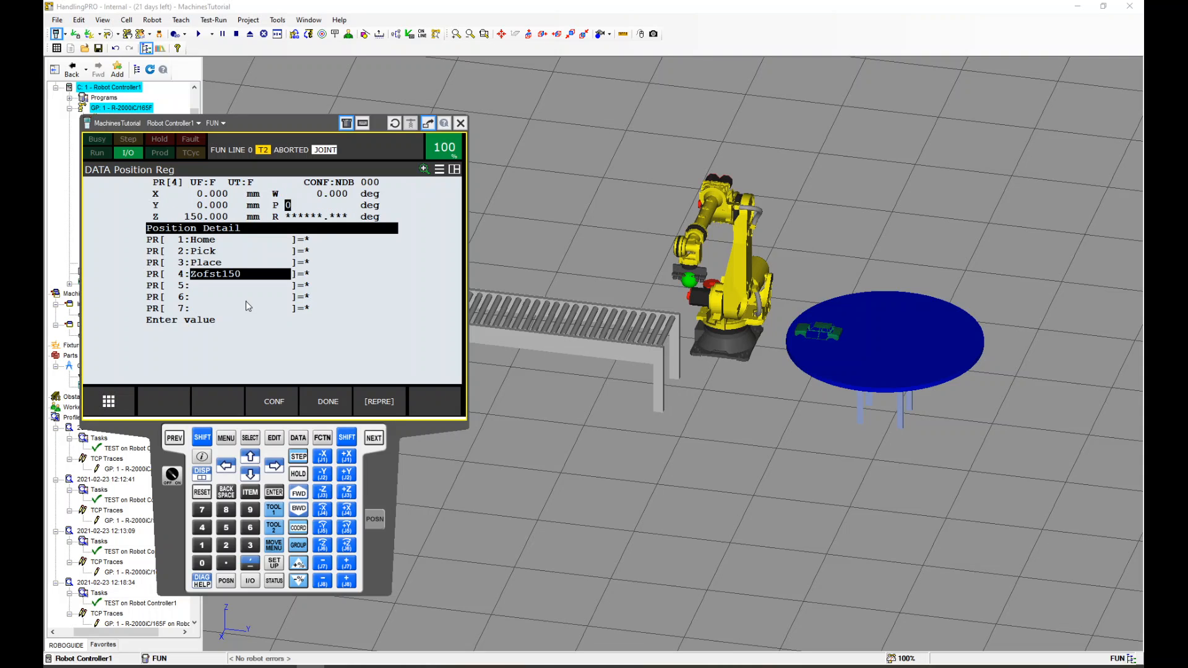
key("Return")
type("0")
key("Return")
left_click(317, 402)
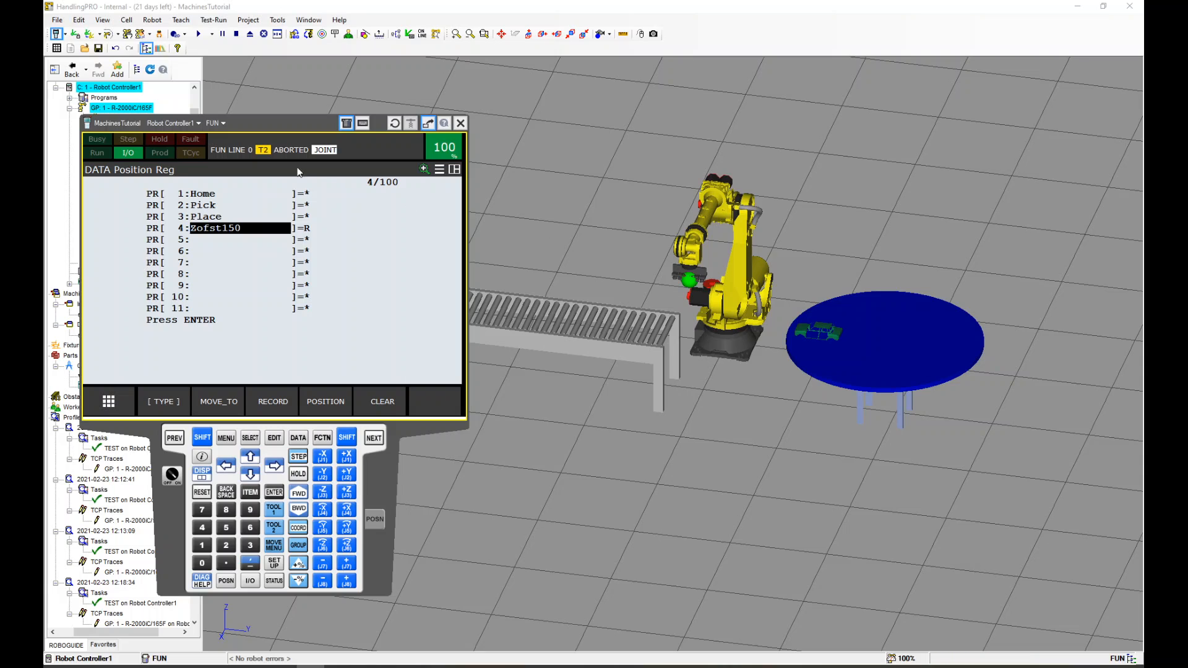
Record the robot's current position into PR[1] Home
left_click(214, 196)
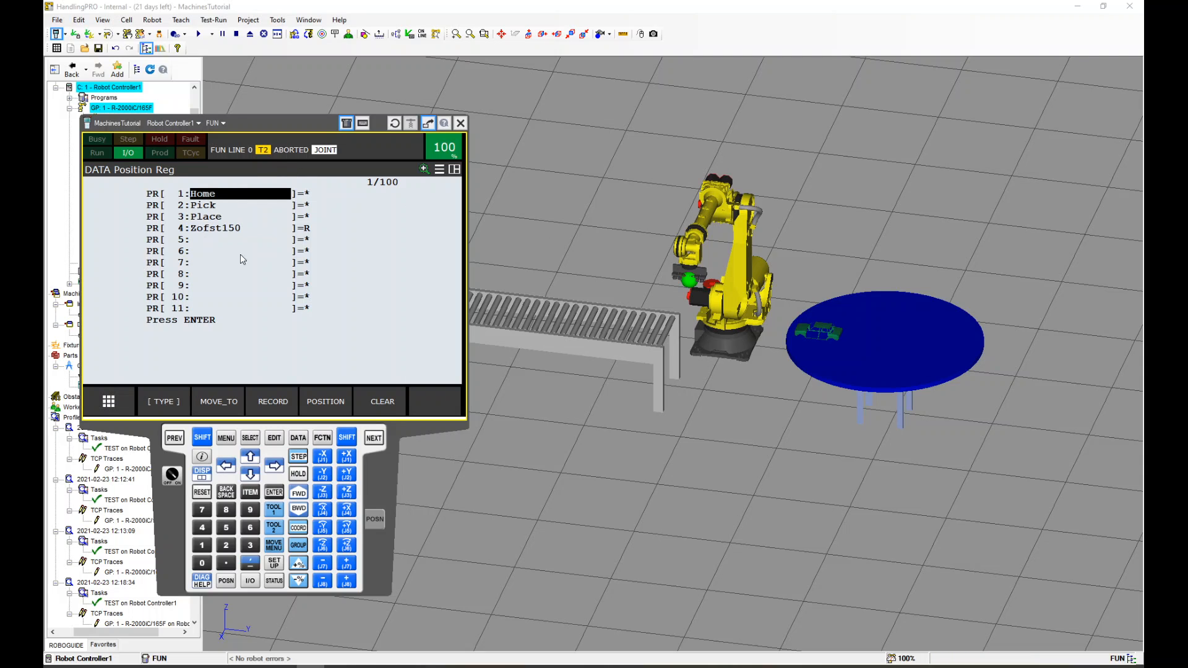
left_click(273, 401, "shift")
Move the robot to the Coupe02 part on the dial table from the Link1 part settings
scroll(681, 297, "down", 5)
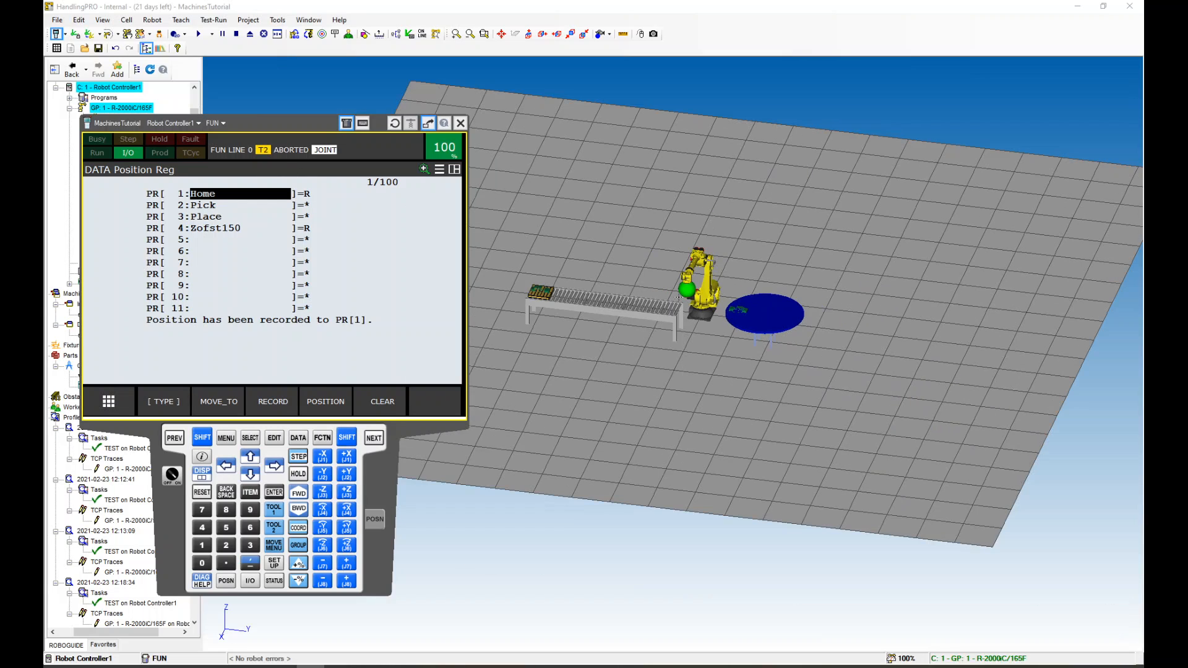
scroll(625, 316, "up", 3)
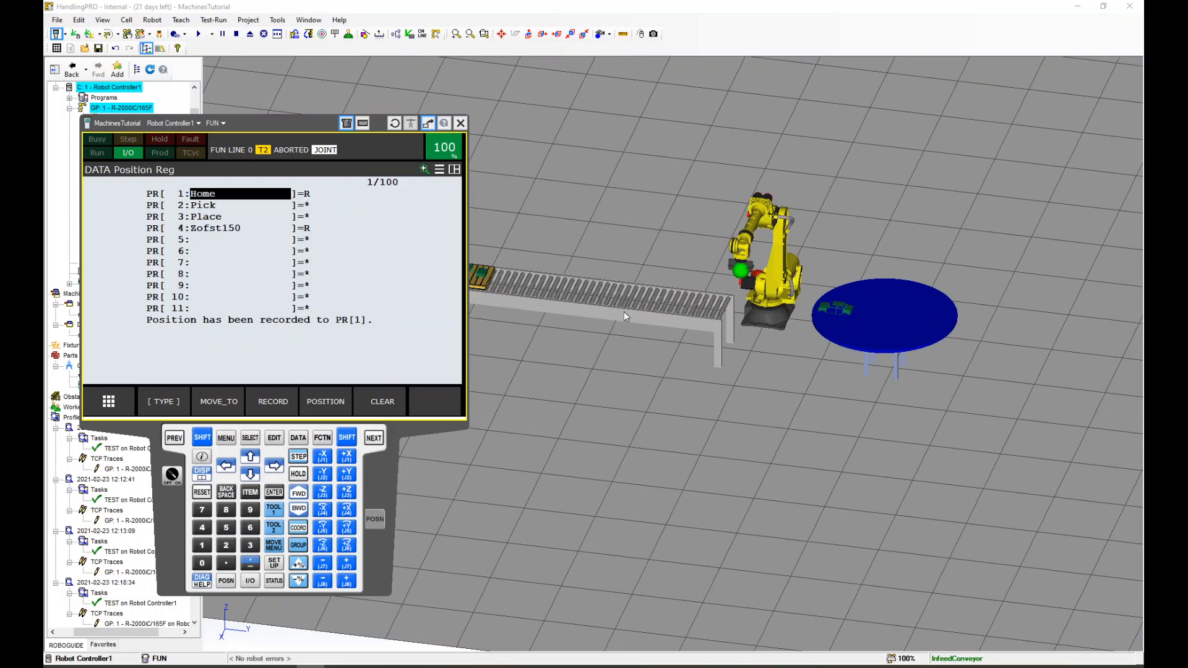
scroll(833, 304, "up", 3)
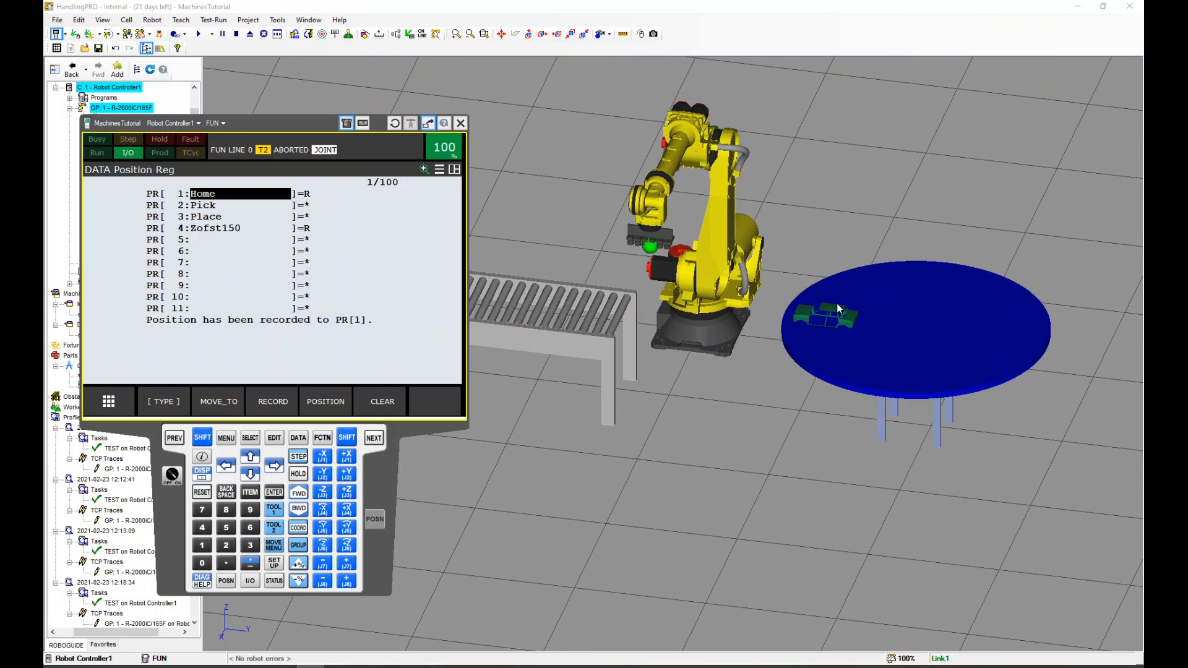
left_click(826, 362)
left_click_drag(283, 122, 265, 308)
double_click(842, 350)
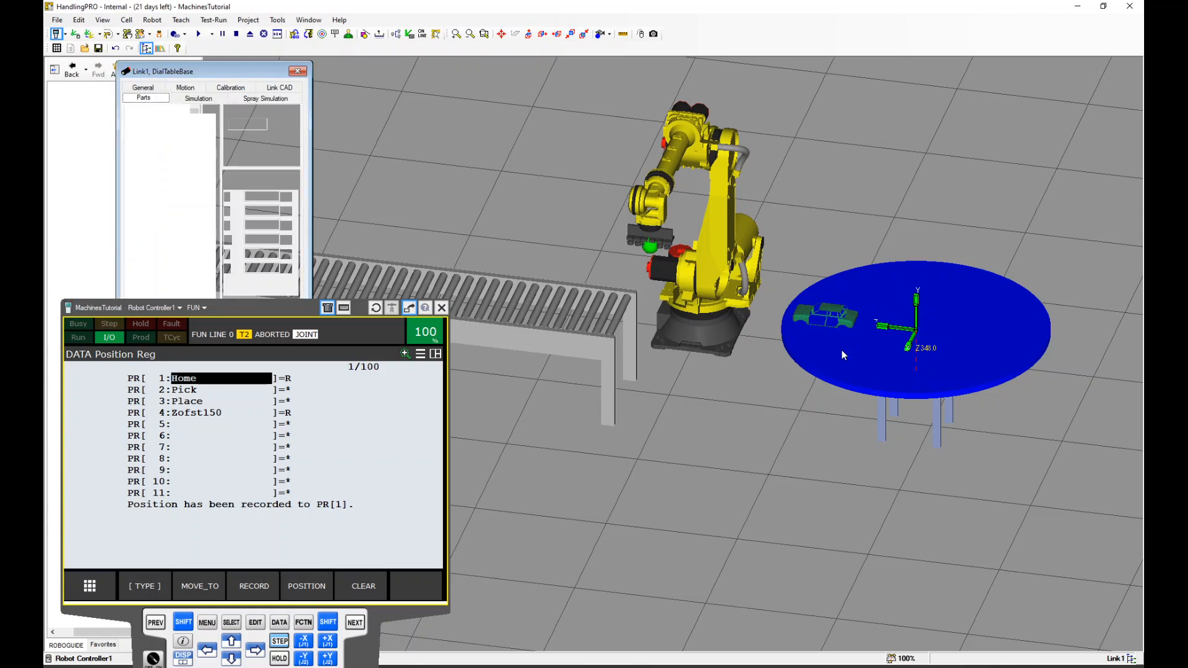
left_click_drag(242, 307, 243, 416)
left_click(229, 343)
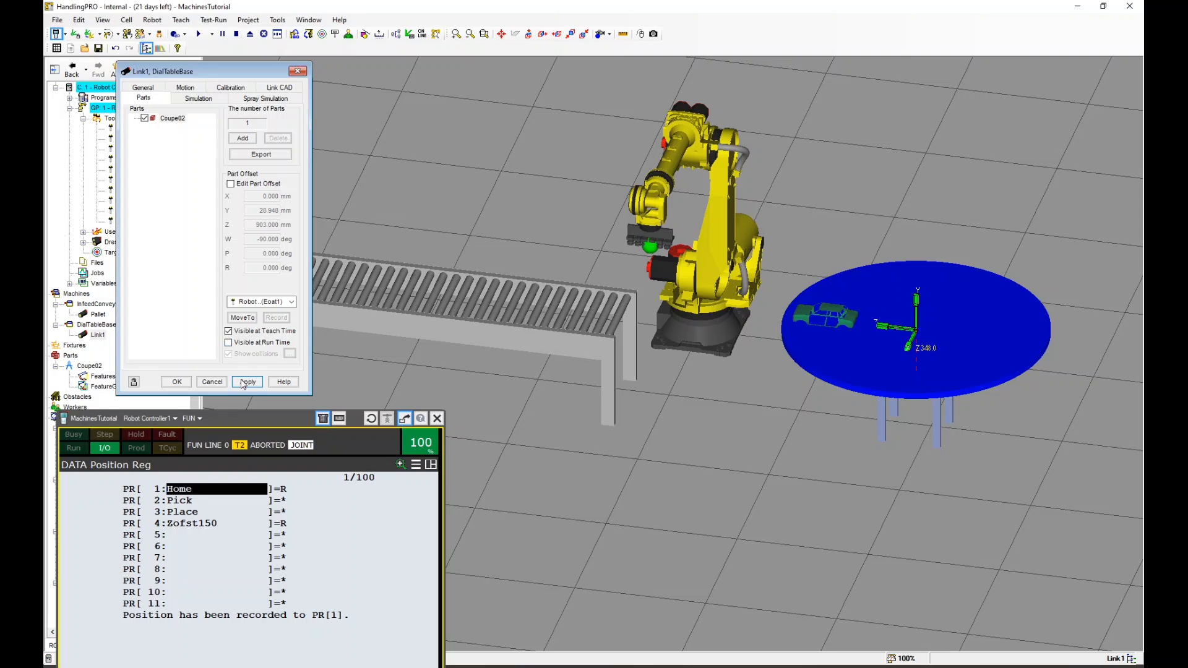
left_click(243, 319)
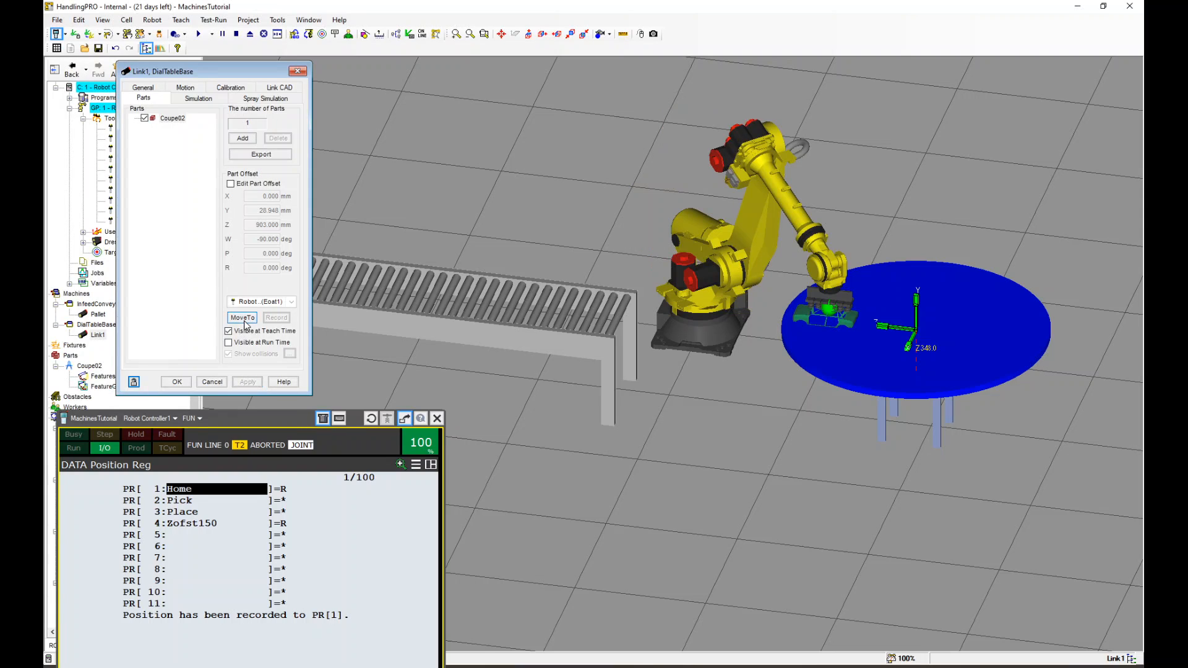
Record the robot's current position into PR[3] Place
left_click_drag(251, 421, 355, 181)
left_click(318, 272)
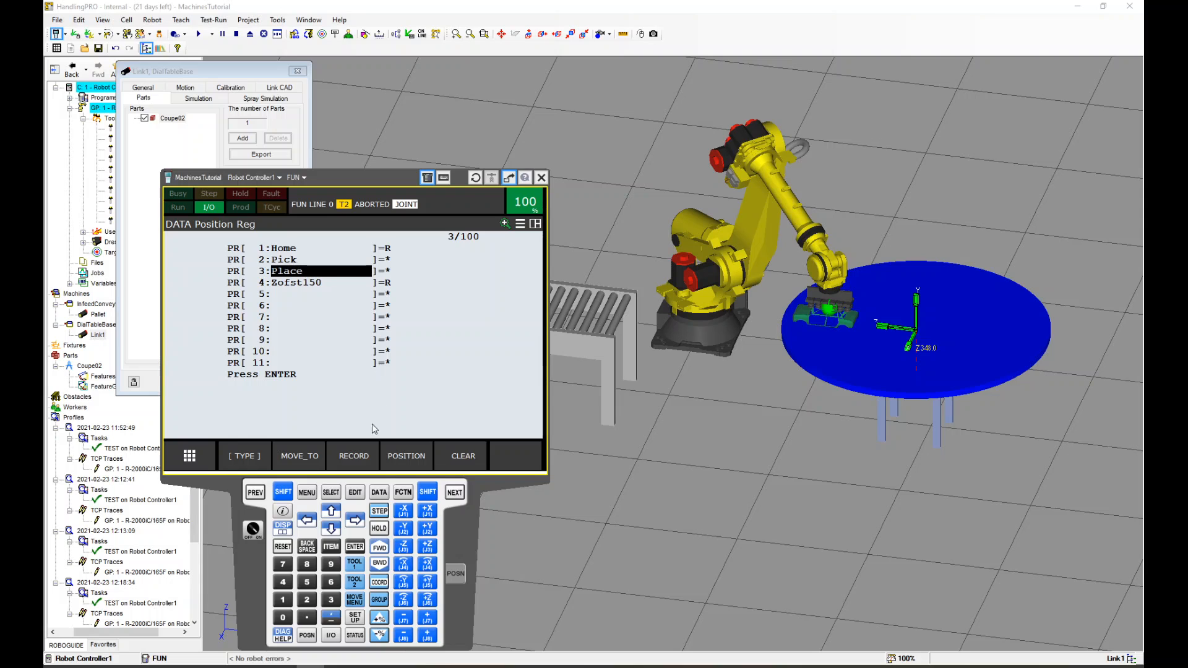
key("shift")
left_click(352, 457, "shift")
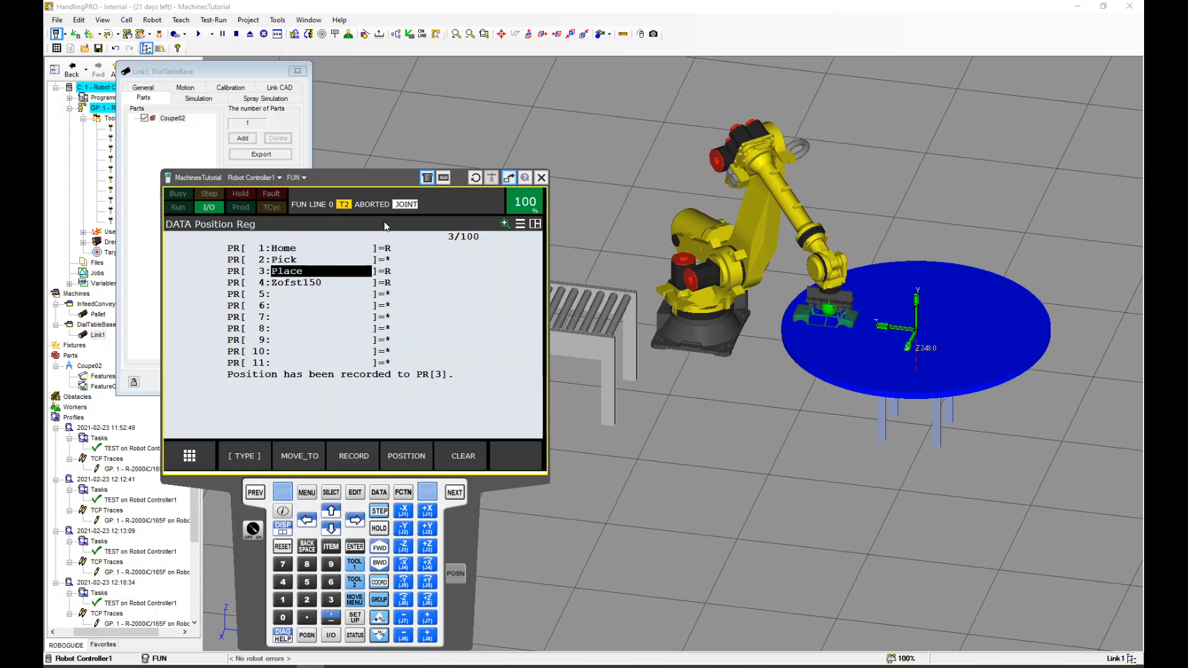
left_click_drag(375, 181, 293, 298)
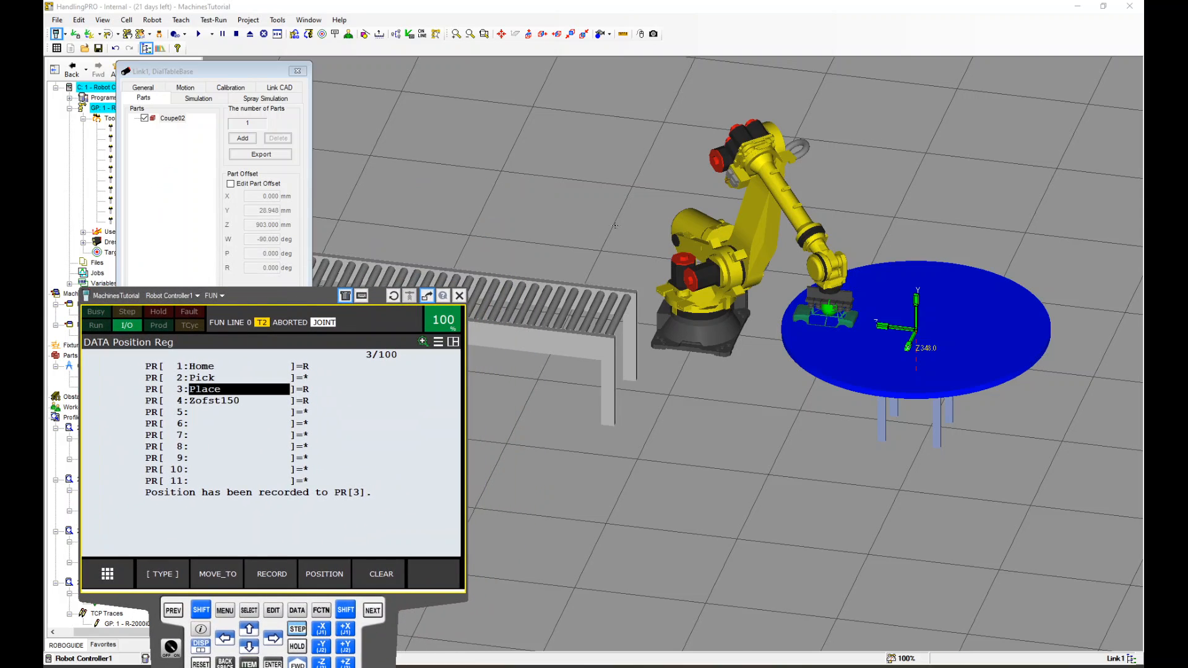
Switch the DO[1] Conveyor output on
scroll(474, 225, "down", 5)
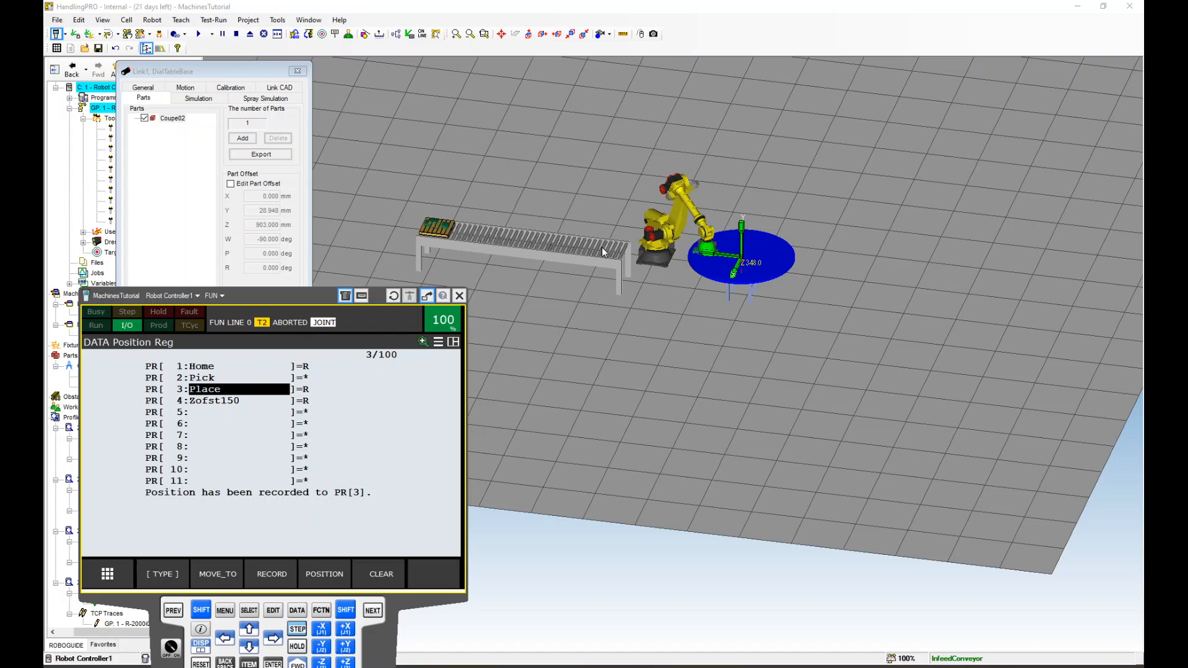
scroll(597, 260, "up", 5)
scroll(603, 237, "down", 5)
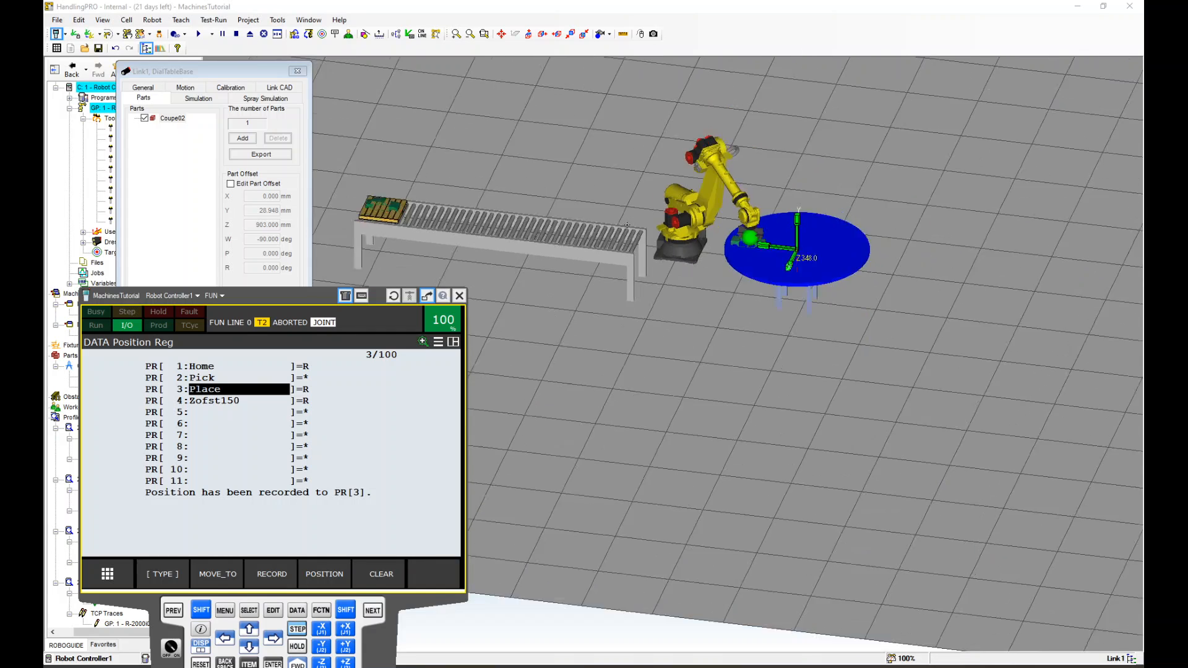
left_click_drag(314, 296, 316, 129)
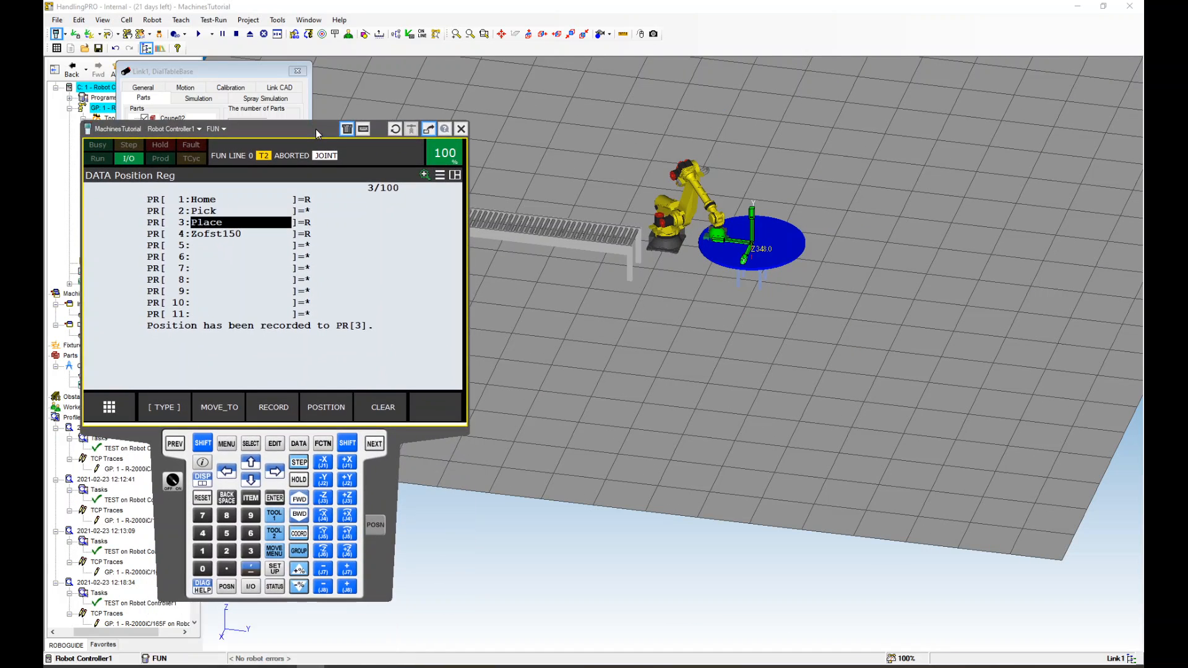
left_click(251, 587)
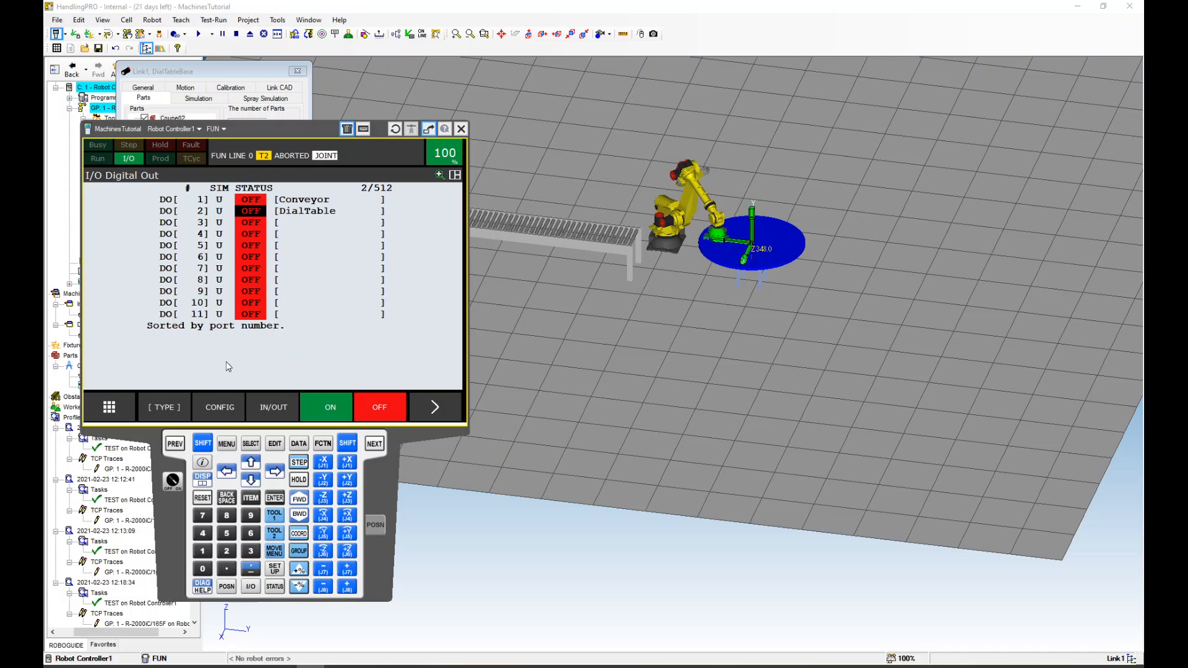
left_click(247, 201)
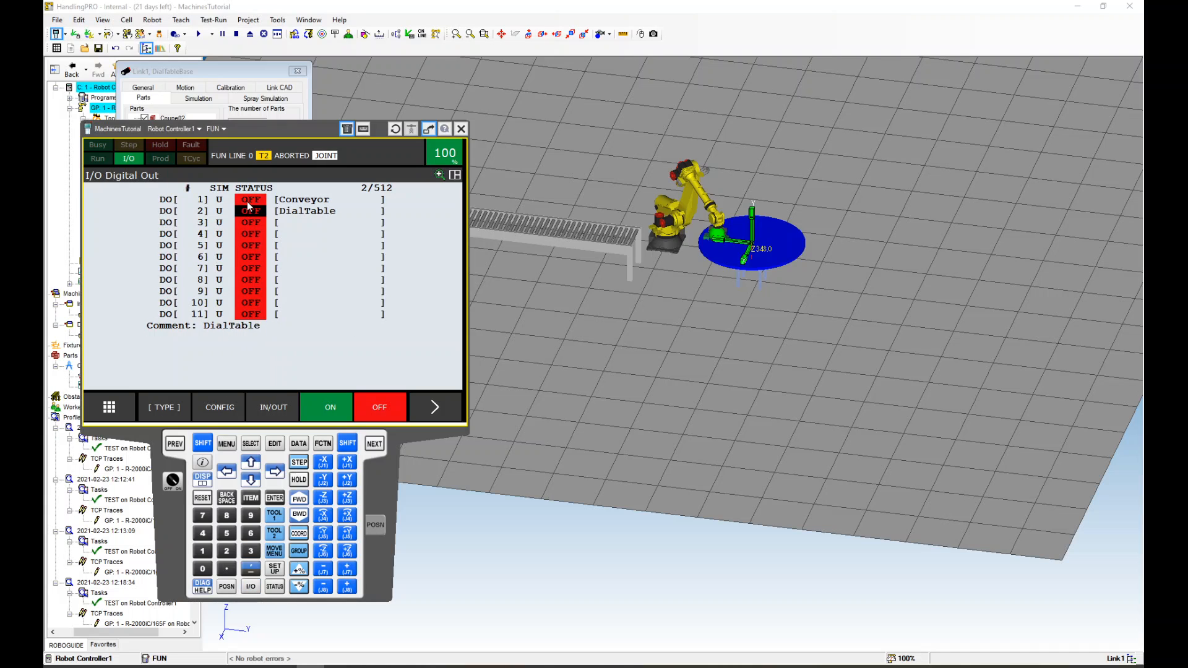
left_click(321, 409)
Move the robot to the Coupe02 part on the conveyor pallet from the Pallet, InfeedConveyor part settings
scroll(593, 202, "up", 5)
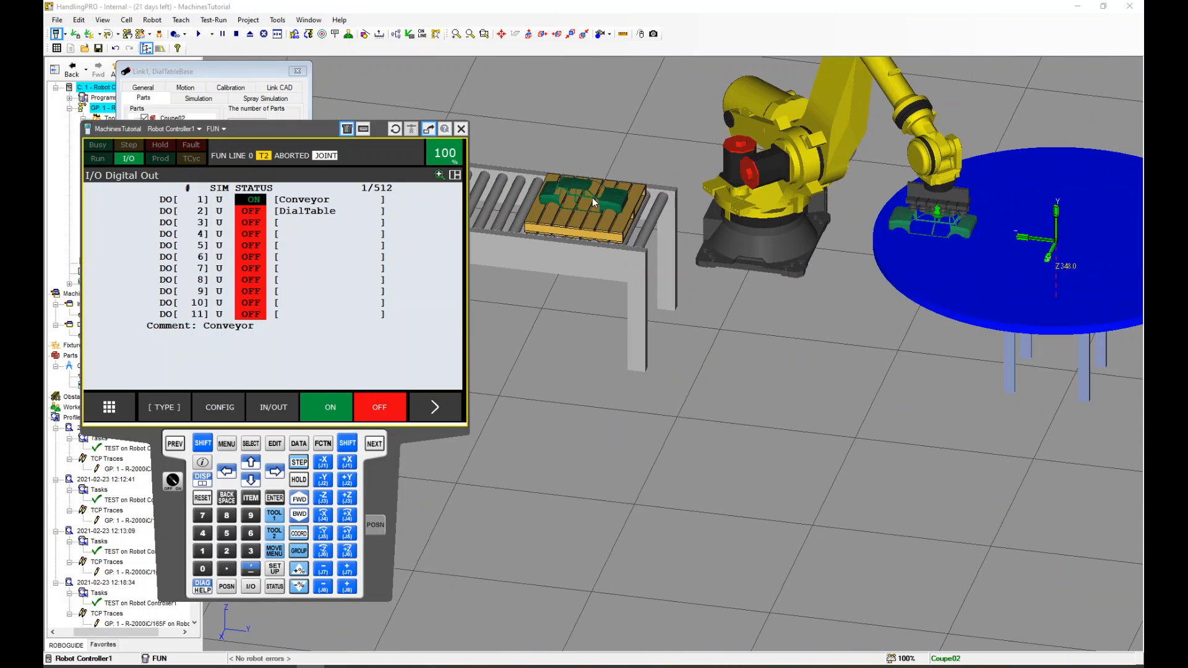
left_click_drag(289, 141, 289, 432)
double_click(568, 230)
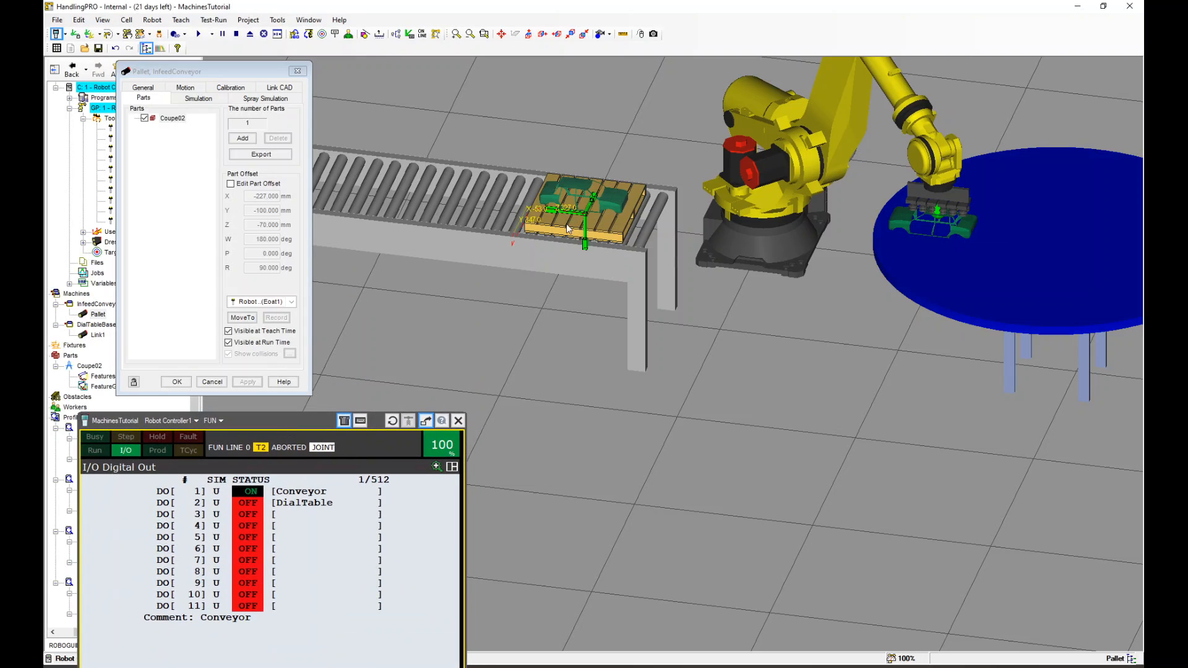
left_click(242, 318)
Record the robot's current position into PR[2] Pick
scroll(607, 198, "down", 3)
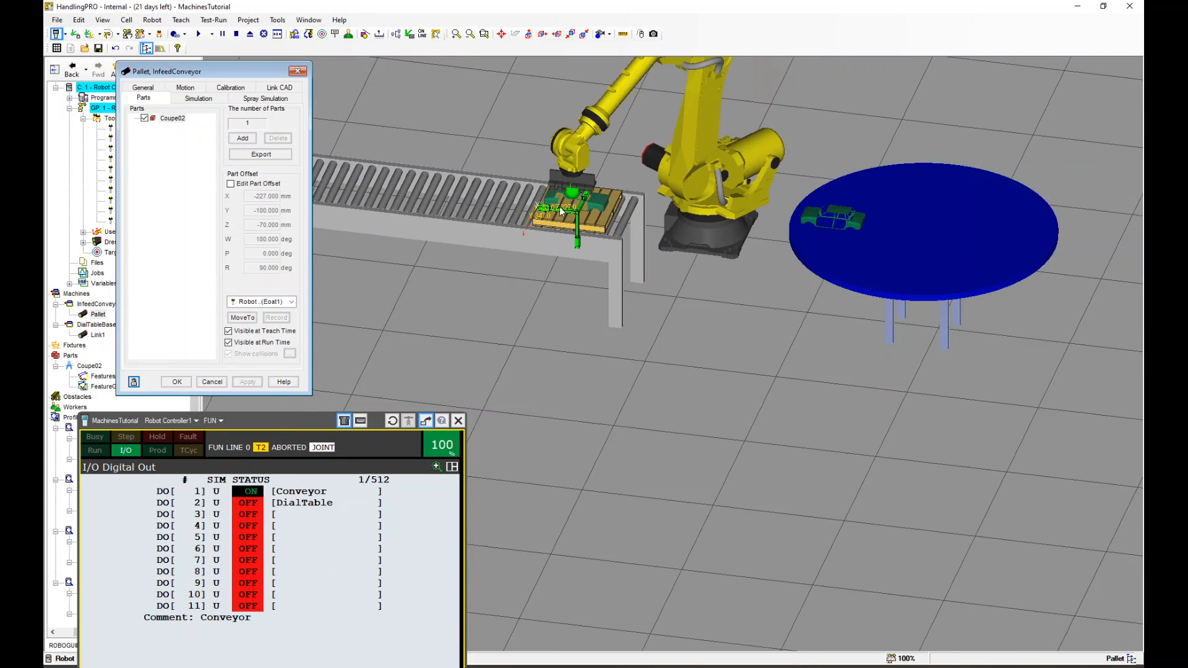
scroll(607, 198, "up", 2)
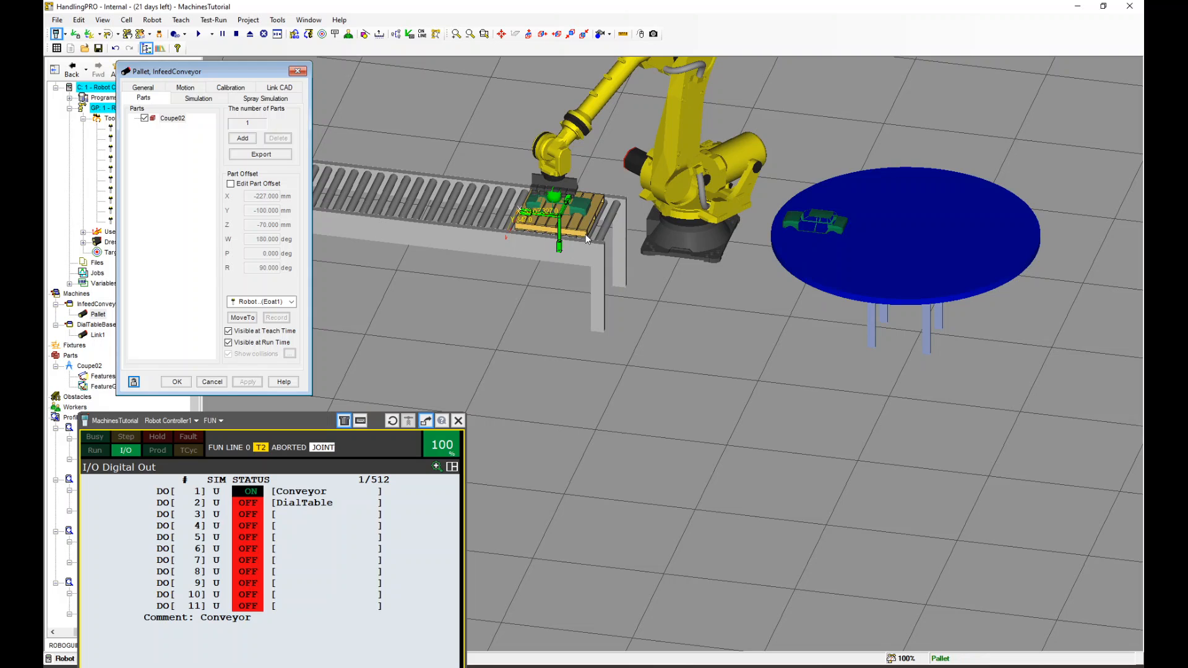
scroll(559, 234, "up", 3)
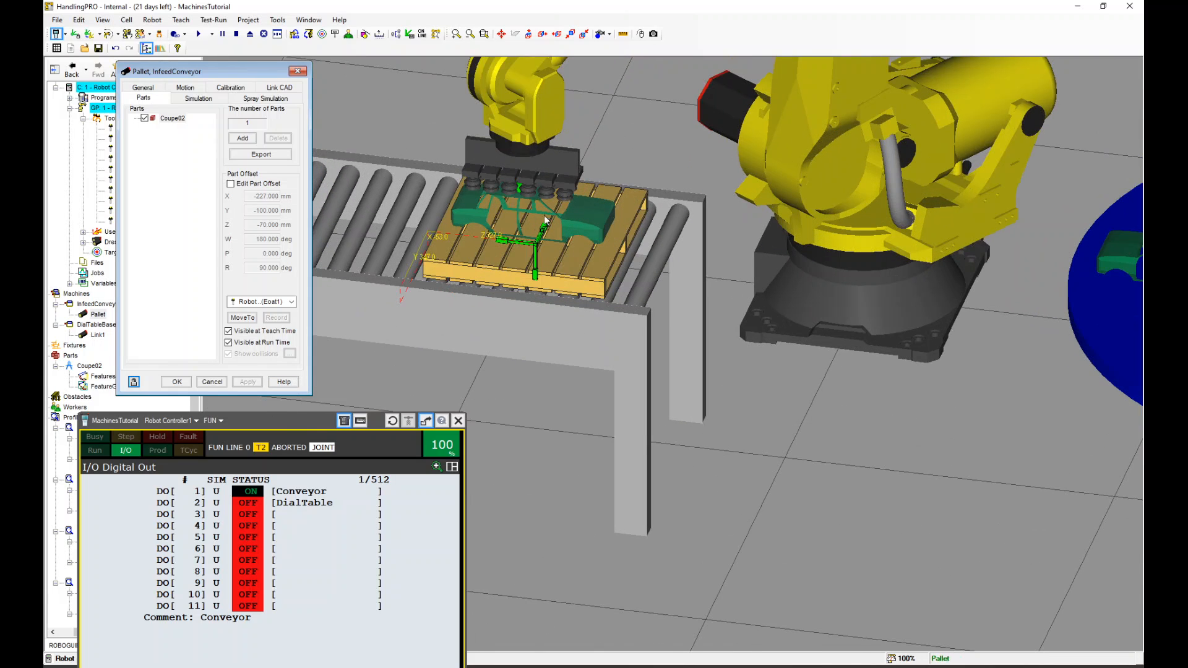
scroll(559, 234, "down", 3)
scroll(889, 239, "up", 2)
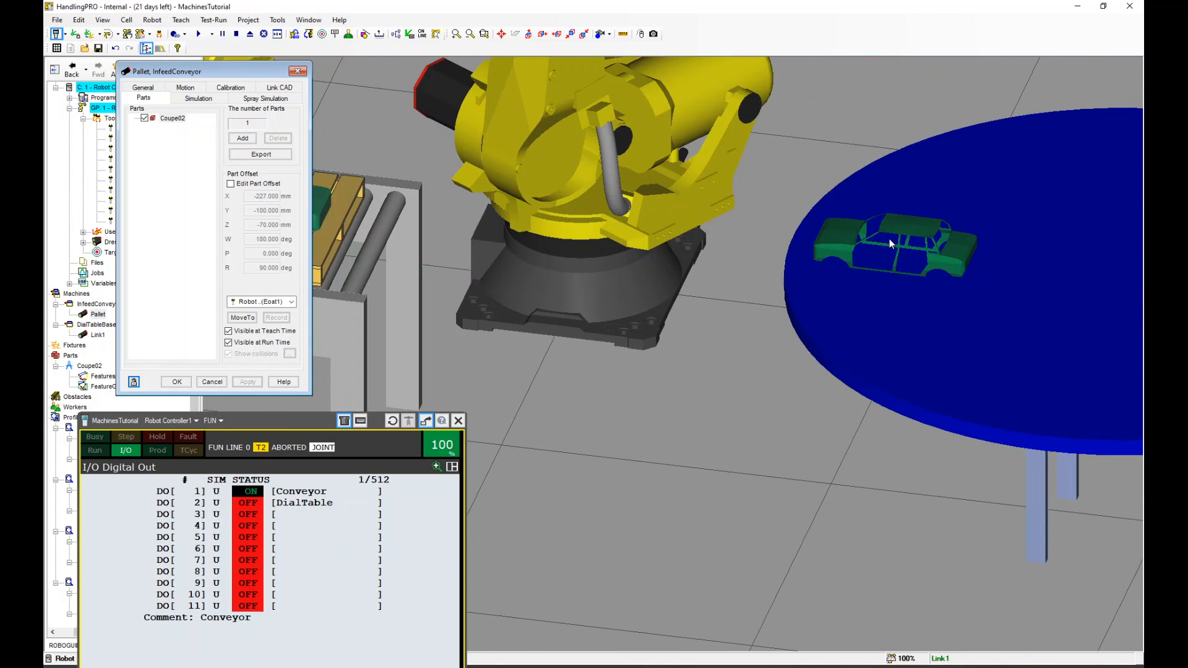
scroll(890, 239, "down", 2)
scroll(552, 261, "up", 1)
left_click_drag(302, 424, 295, 126)
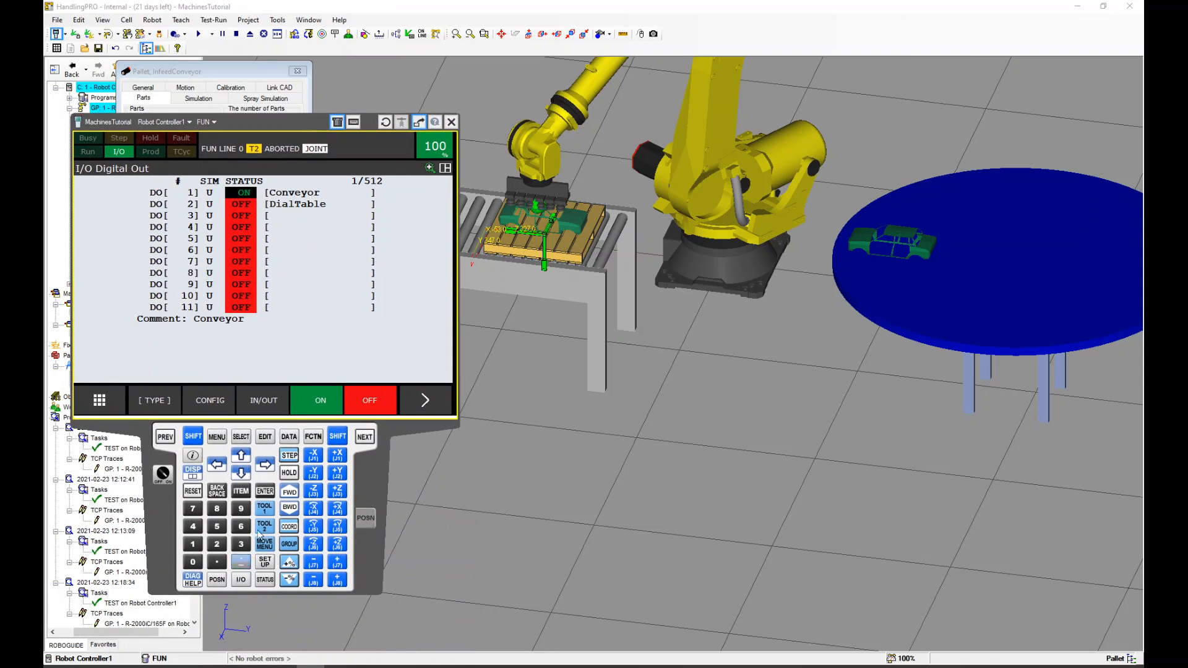
left_click(289, 437)
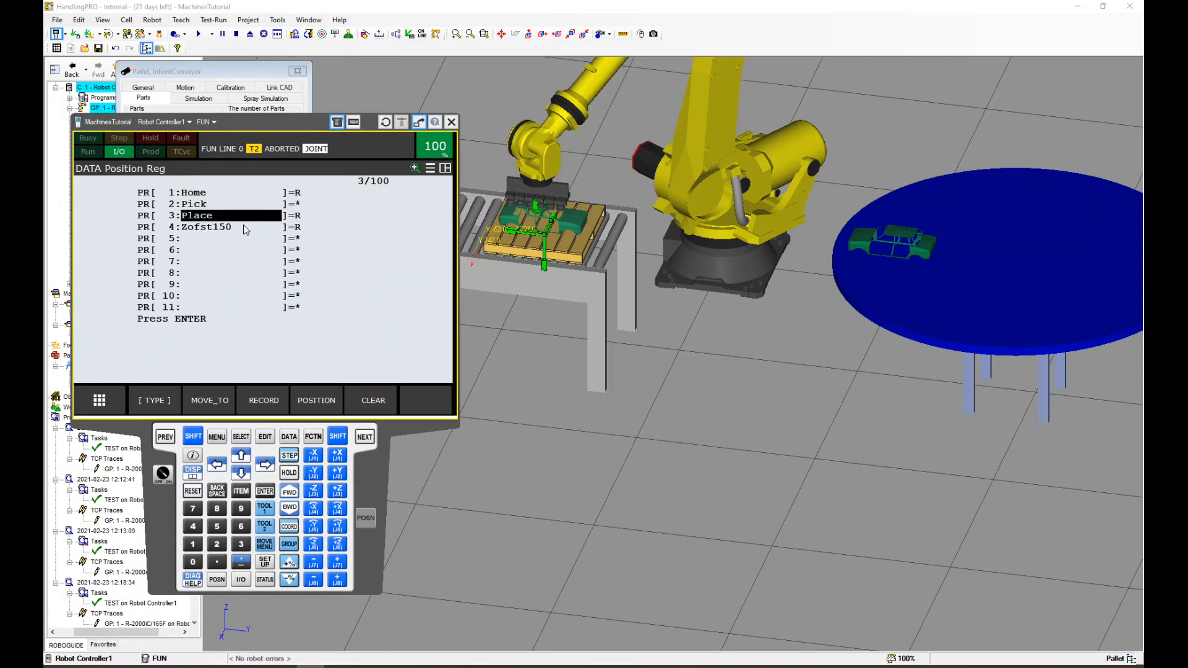
left_click(226, 208)
left_click(272, 402)
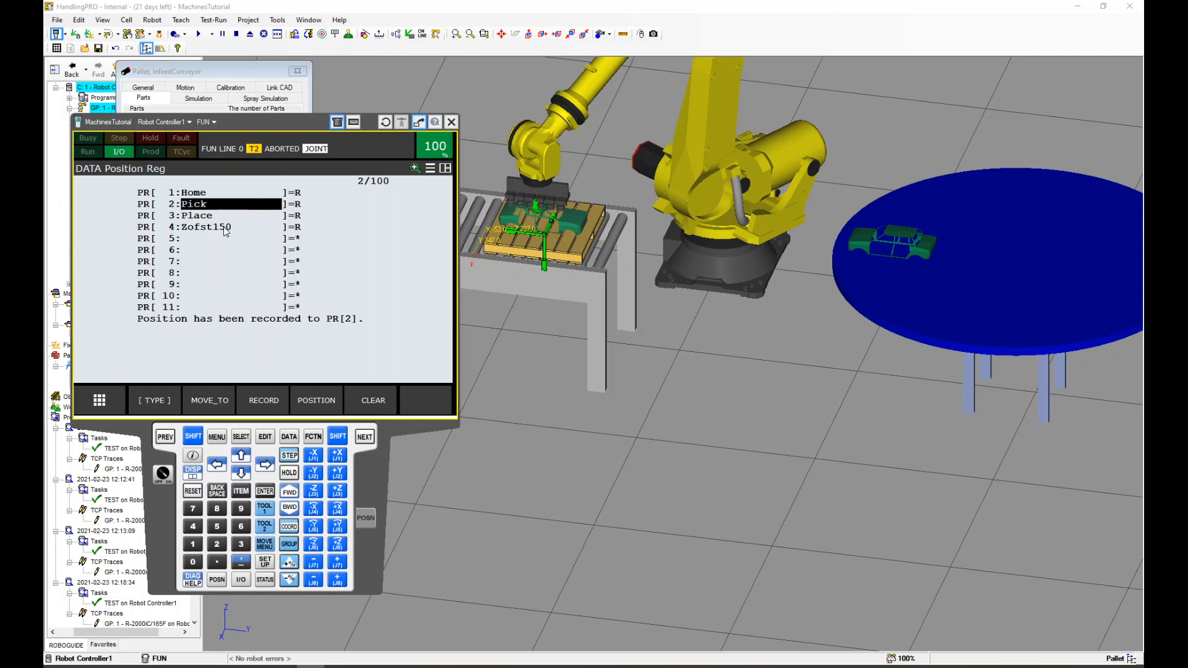
Open the FUN program and teach a joint point J @P[1] 100% FINE at line 6
scroll(614, 271, "down", 2)
scroll(615, 270, "down", 2)
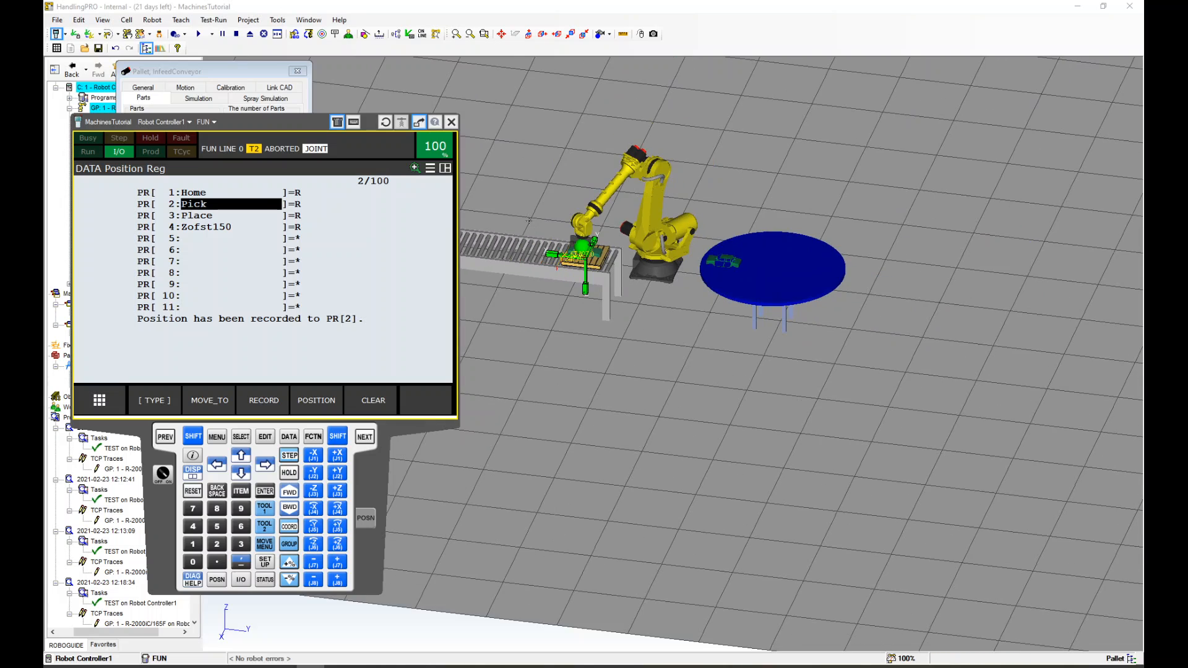
middle_click_drag(615, 270, 763, 346)
scroll(763, 346, "up", 2)
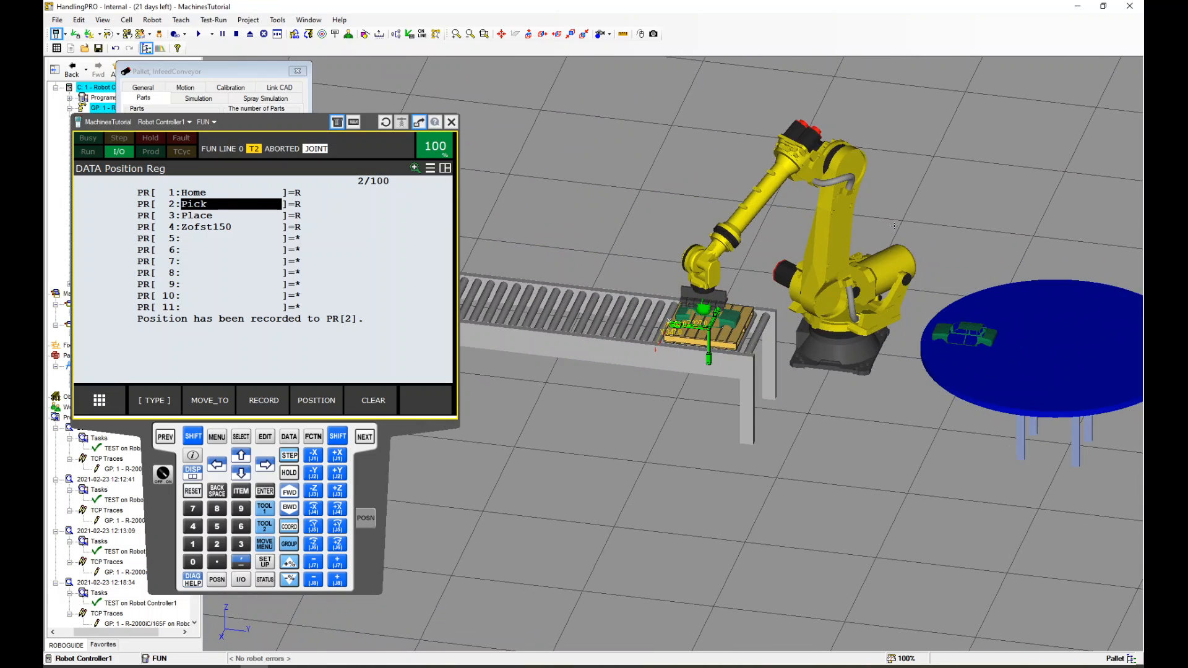
middle_click_drag(895, 227, 864, 219)
left_click(242, 438)
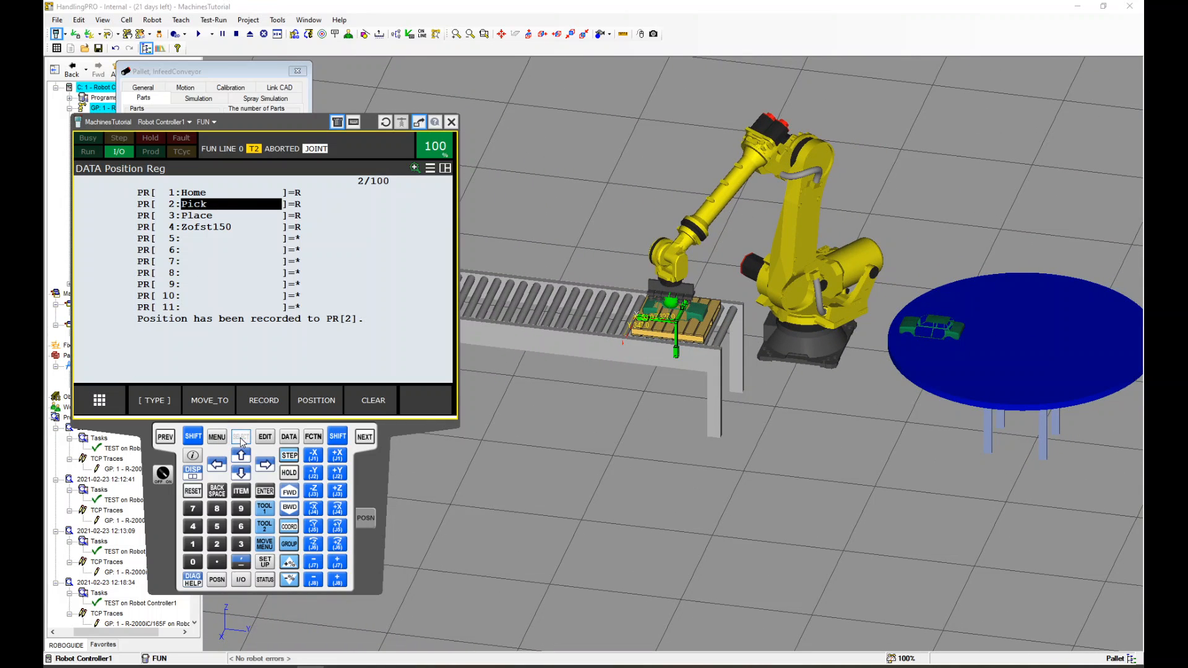
left_click(187, 218)
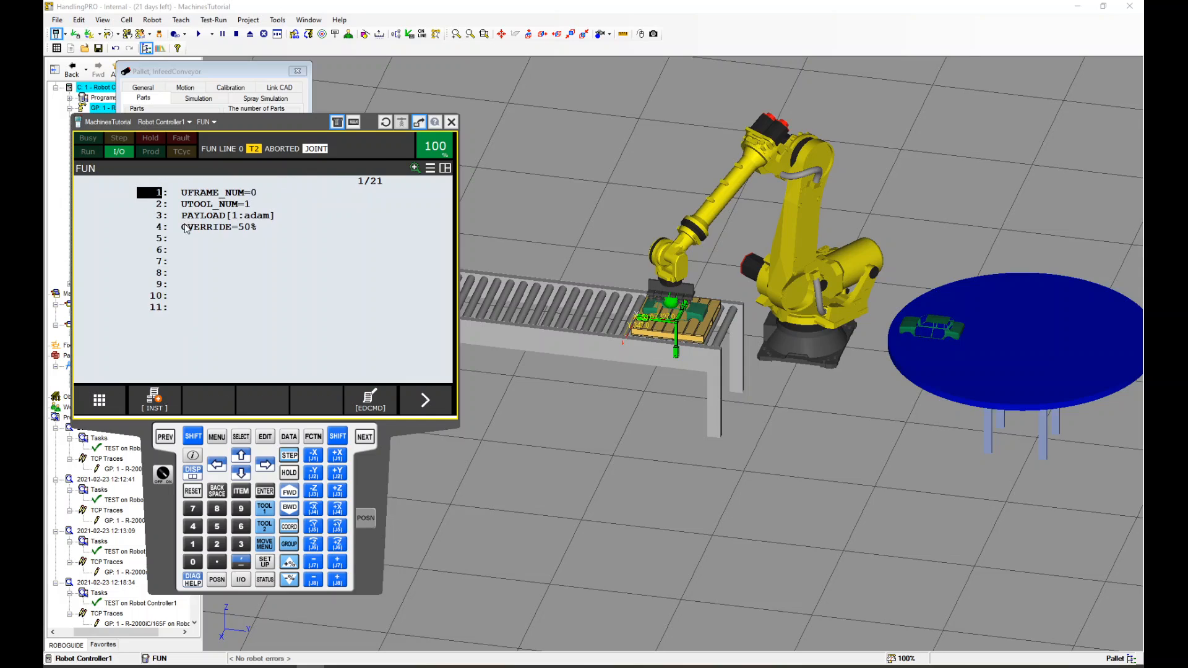
left_click(164, 251)
left_click(421, 401)
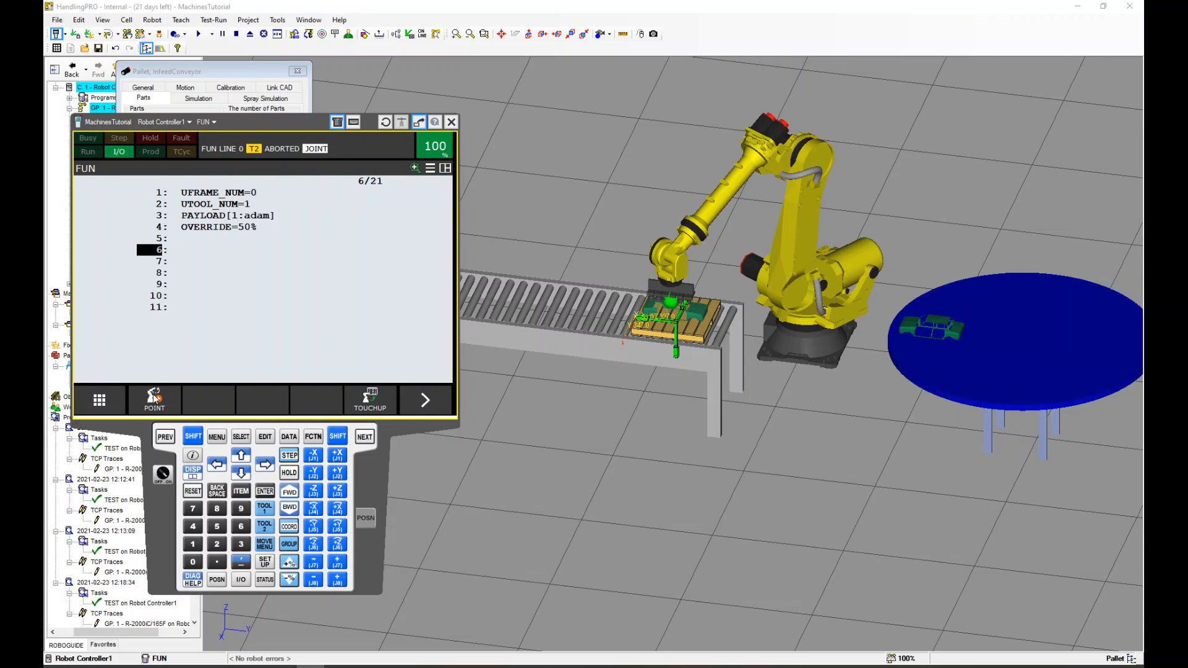
left_click(155, 399)
left_click(126, 226)
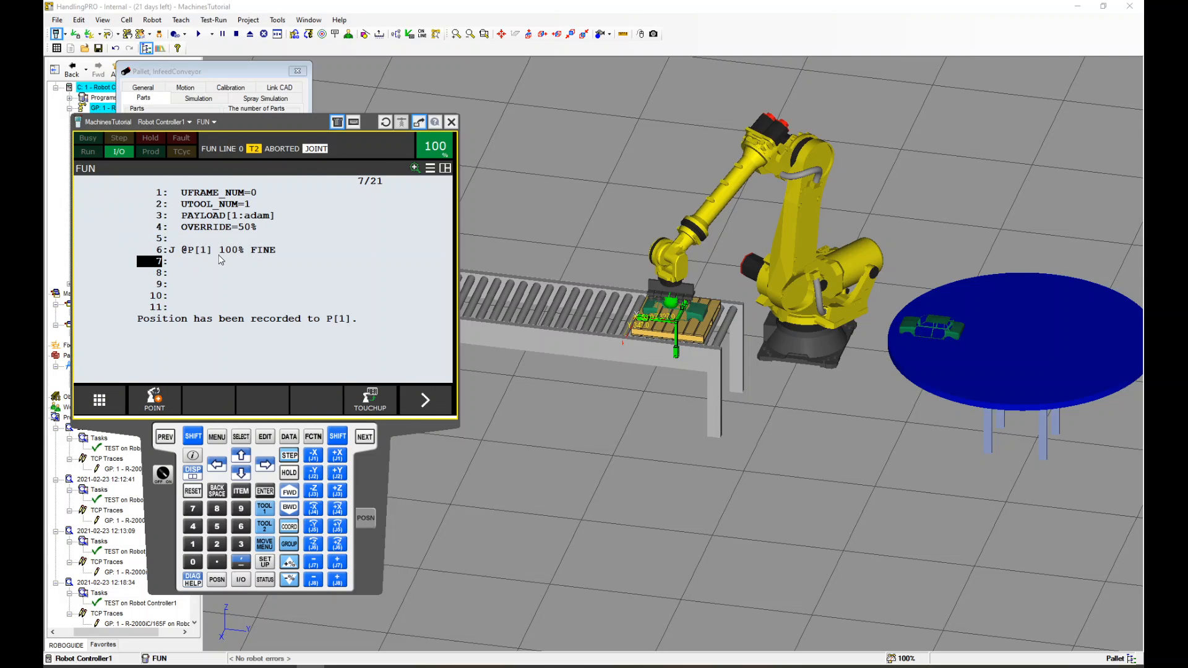
Change line 6's target to position register PR[1] Home
left_click(204, 250)
left_click(319, 410)
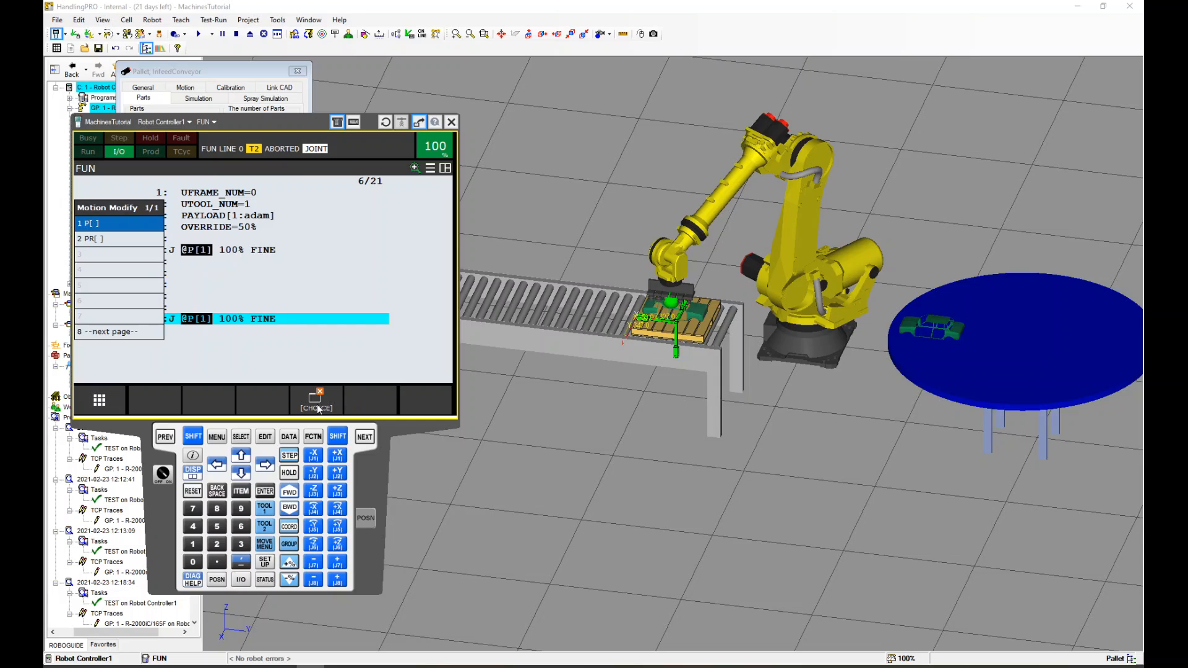
left_click(121, 240)
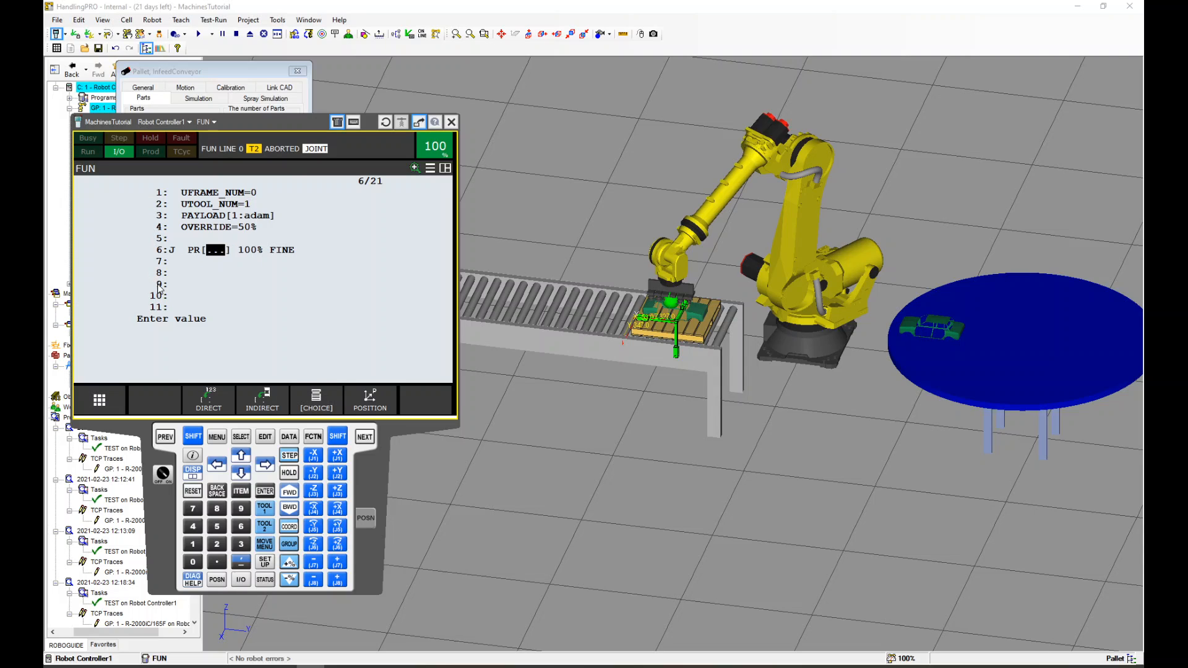
type("1")
key("Return")
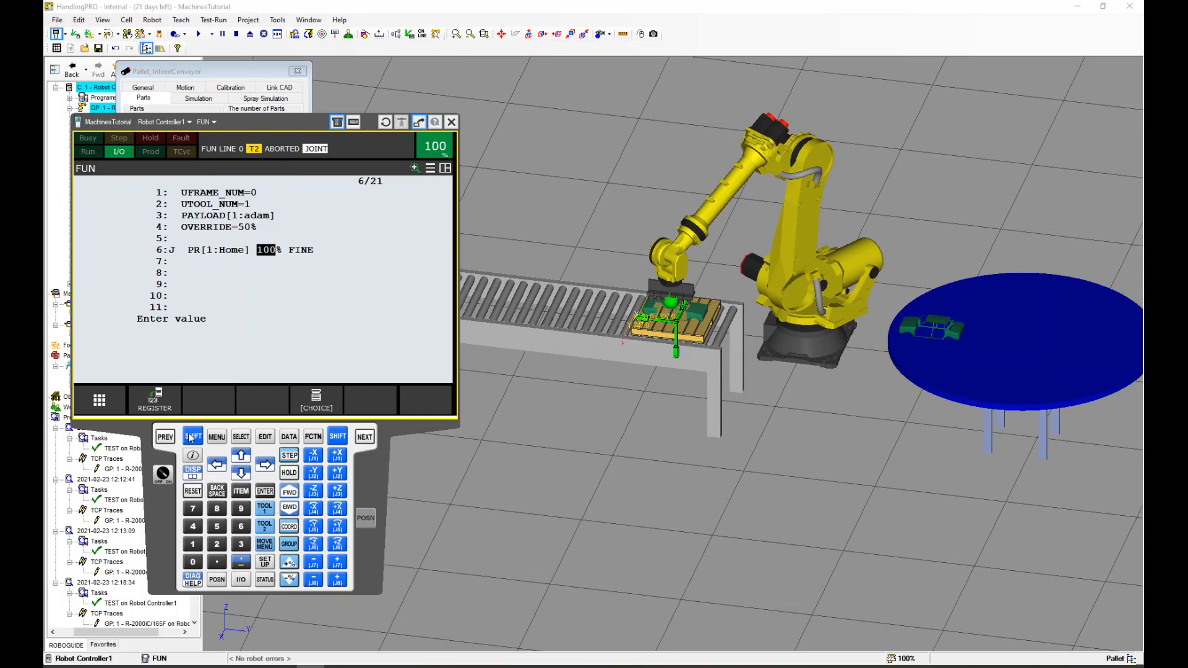
Switch the DO[1] Conveyor output off and return to the FUN program
left_click(241, 580)
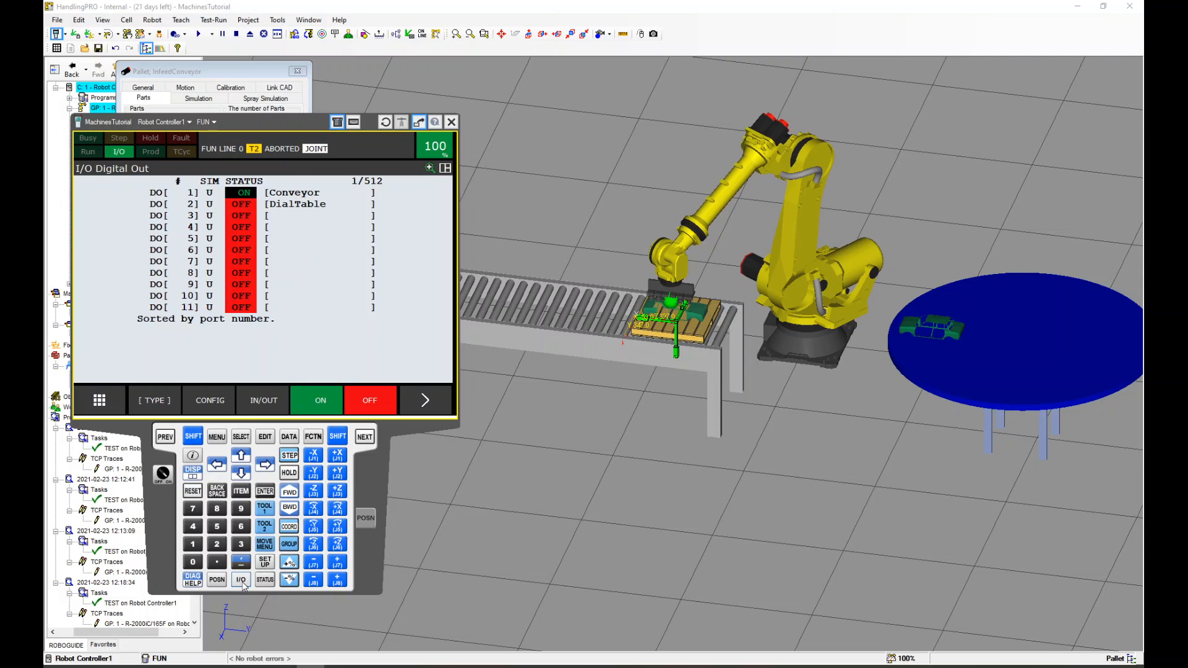
left_click(368, 411)
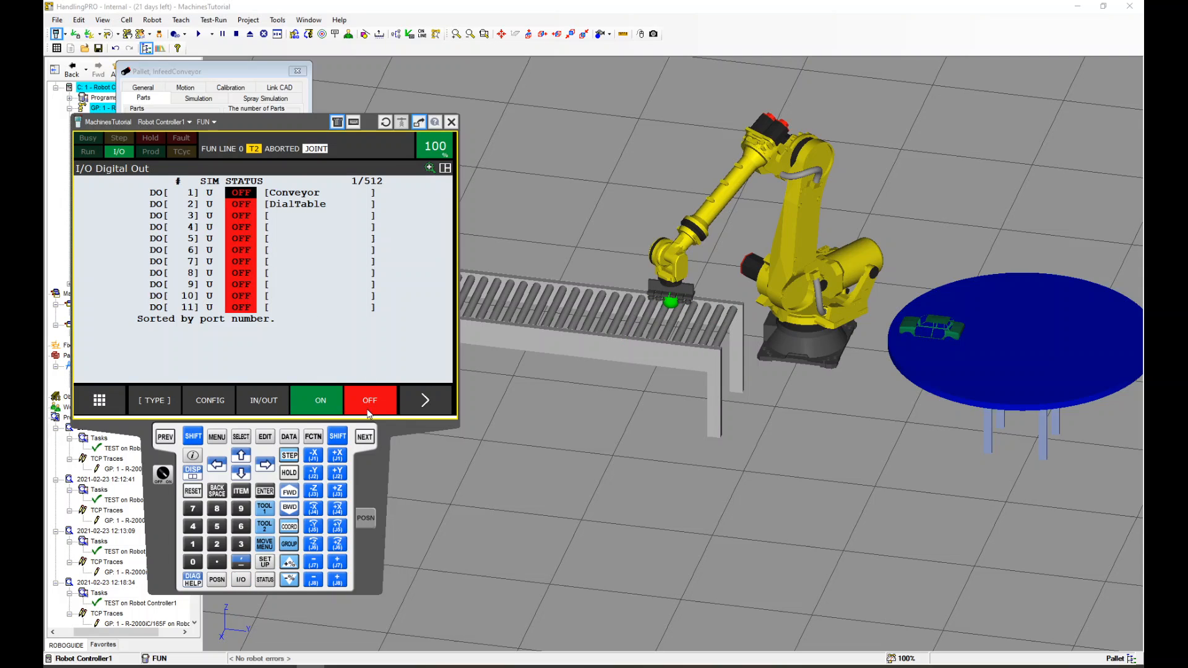
left_click(238, 440)
key("Return")
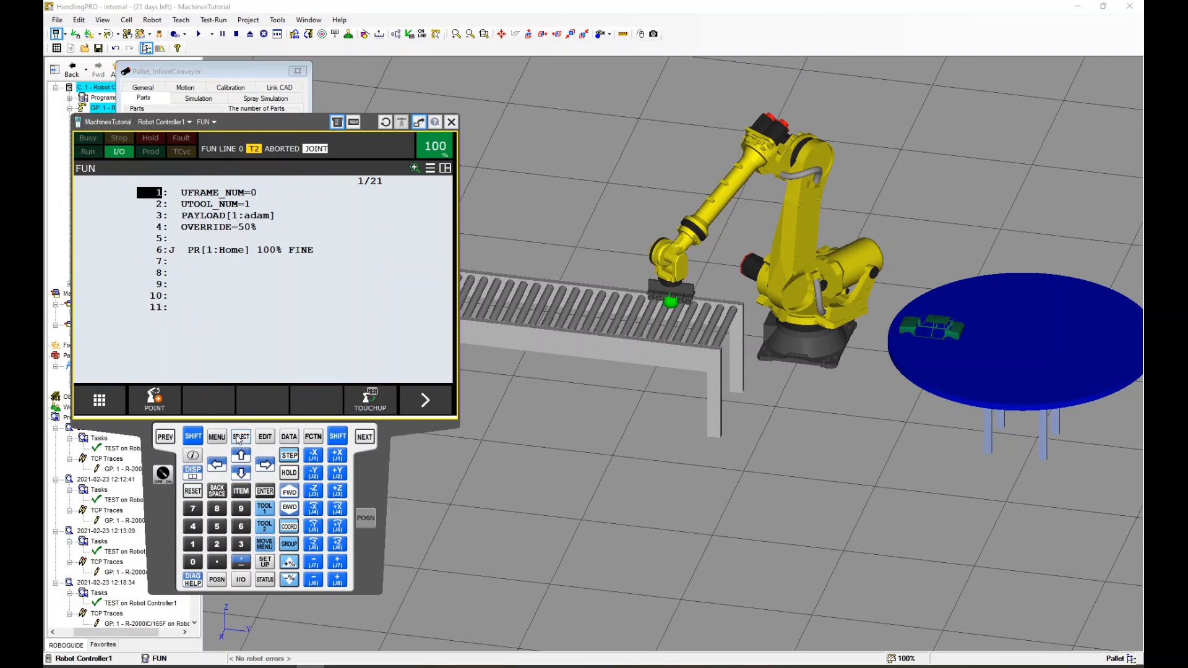
Insert the I/O instruction DO[1:Conveyor]=ON at line 8
left_click(160, 273)
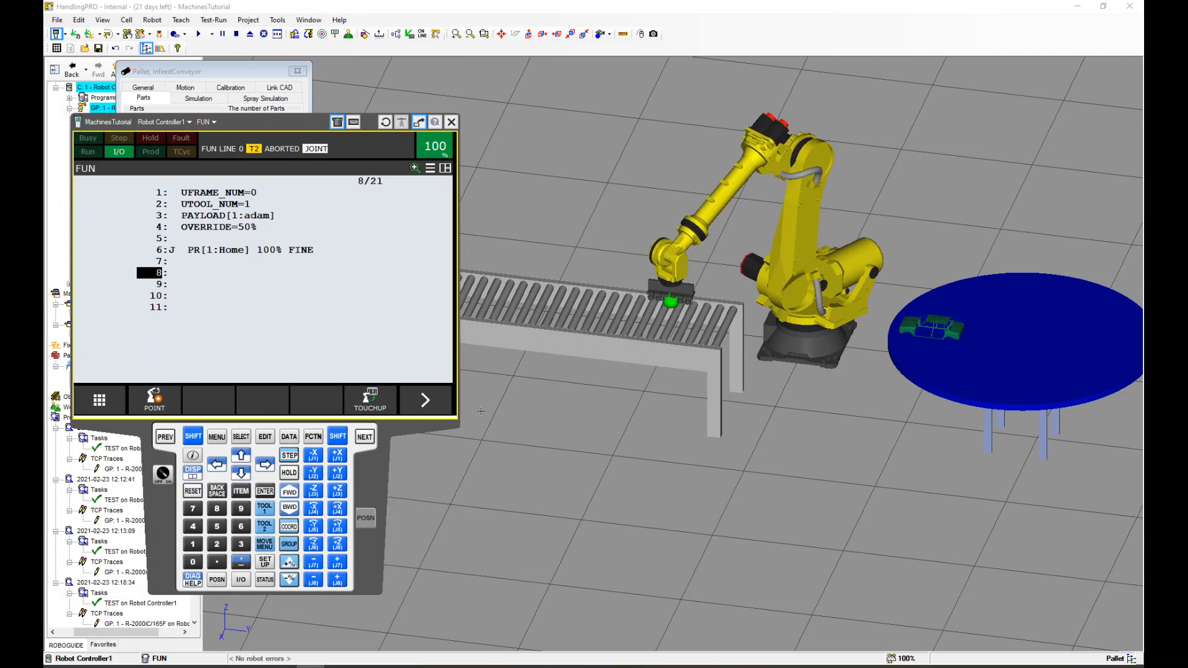
left_click(450, 406)
scroll(626, 351, "down", 5)
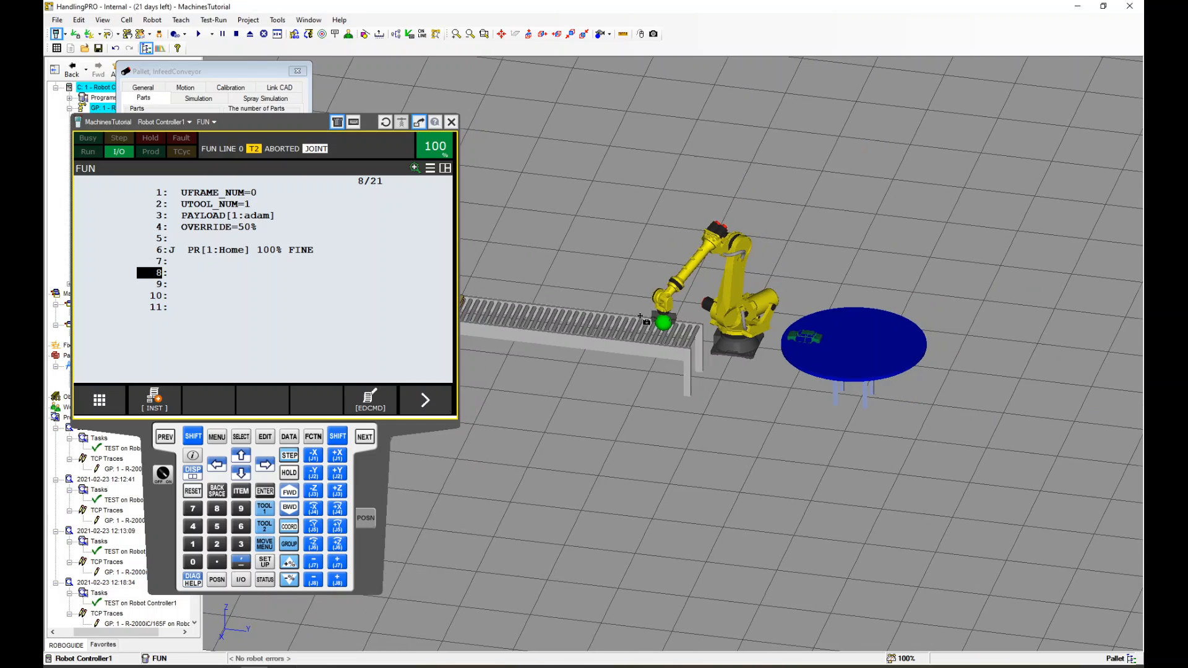
scroll(670, 335, "up", 3)
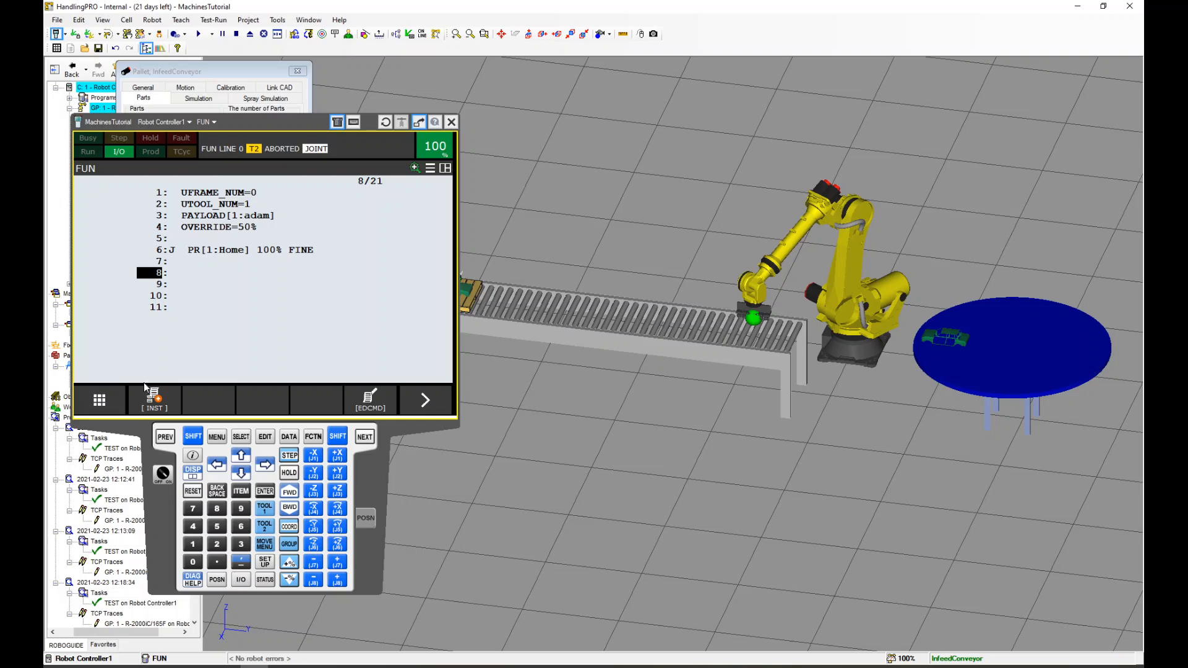
left_click(155, 406)
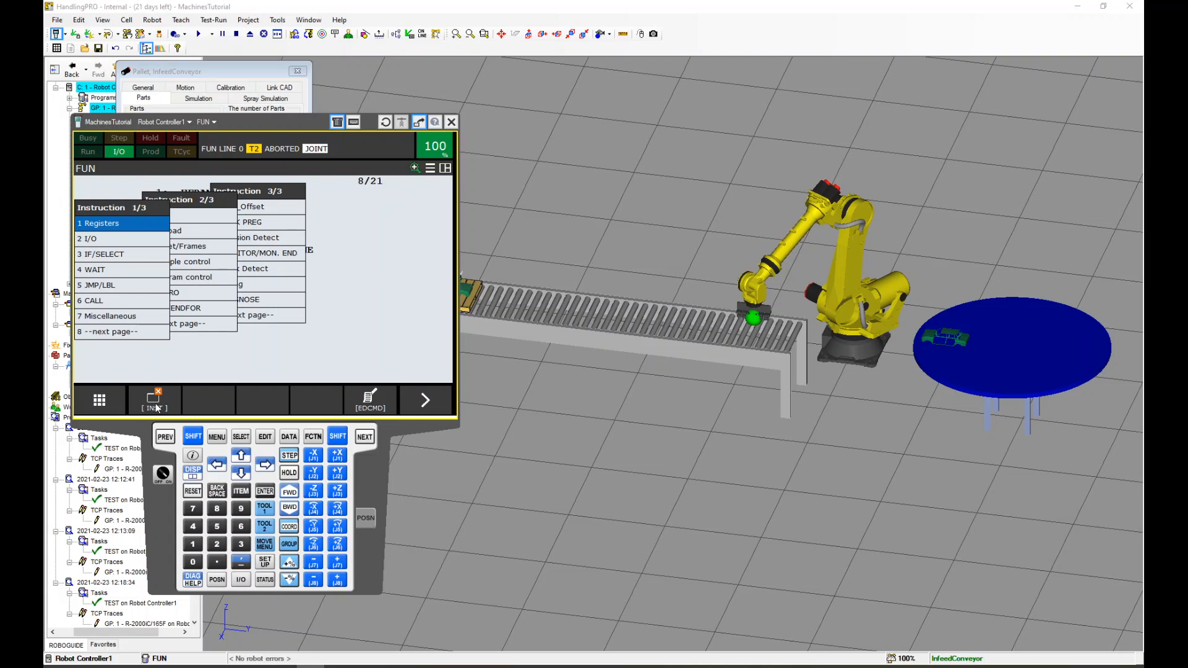
left_click(97, 240)
left_click(108, 224)
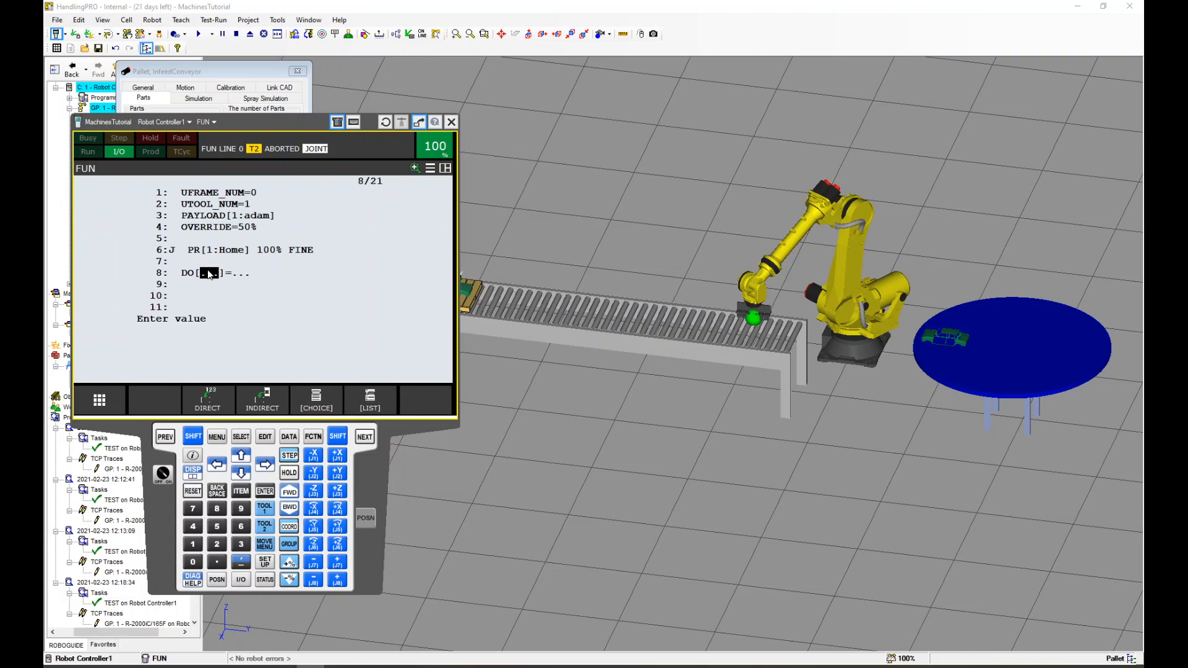
type("1")
key("Return")
left_click(108, 225)
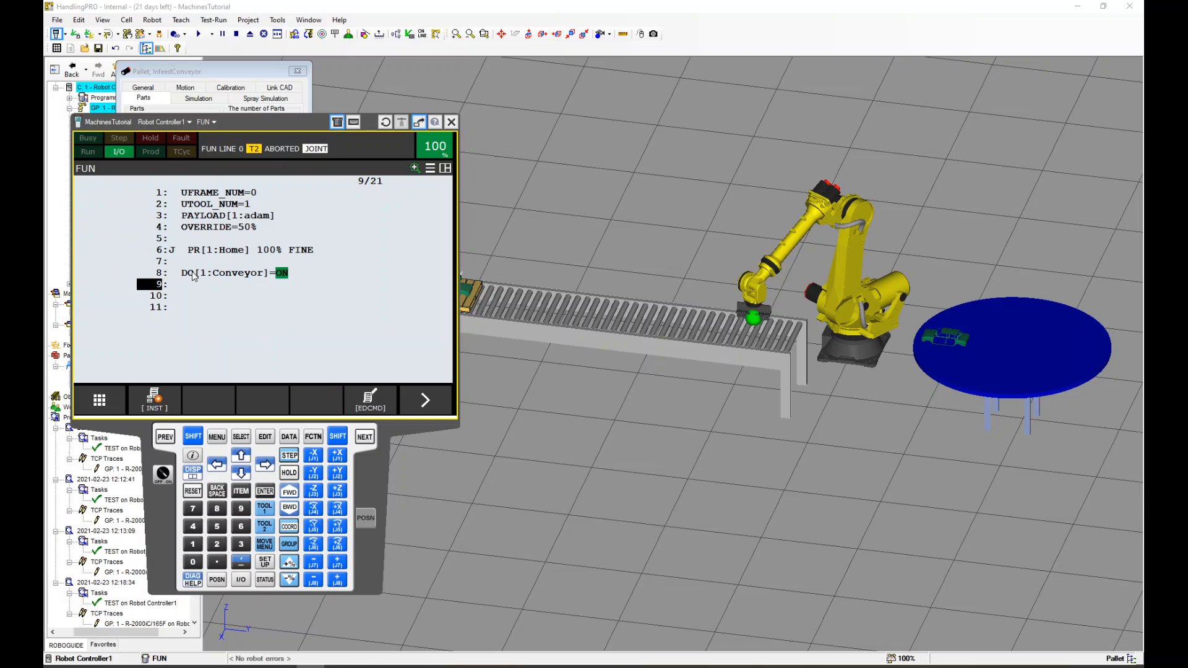
Insert a WAIT DI[1]=ON instruction at line 9
left_click(155, 405)
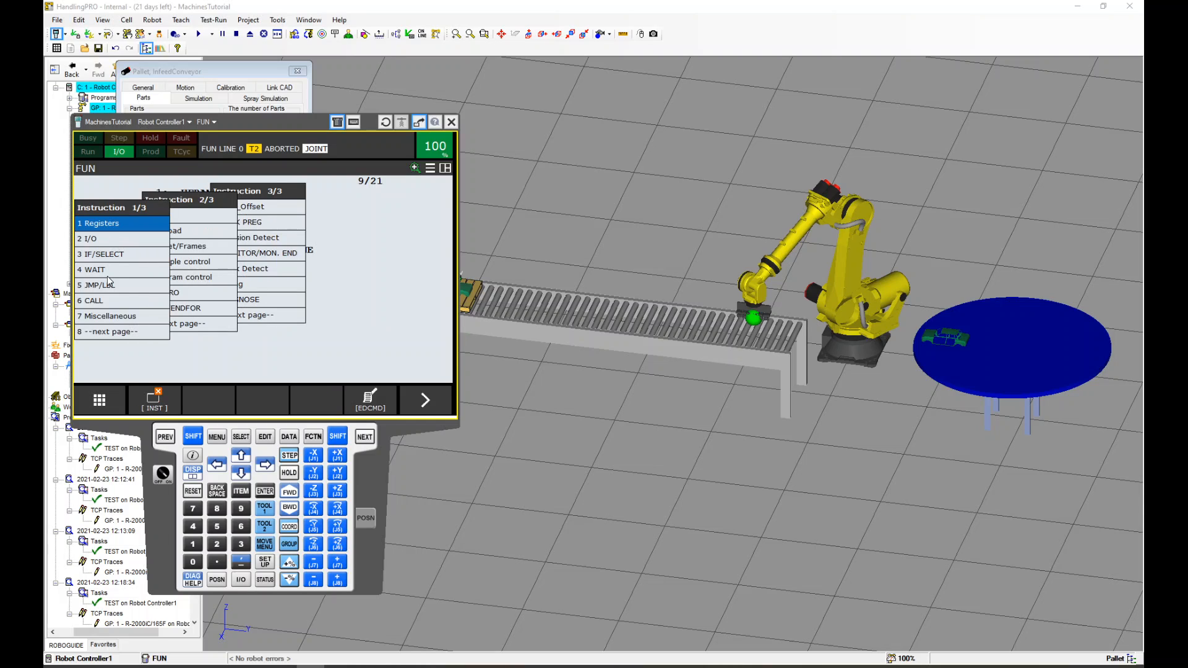
left_click(109, 276)
left_click(118, 240)
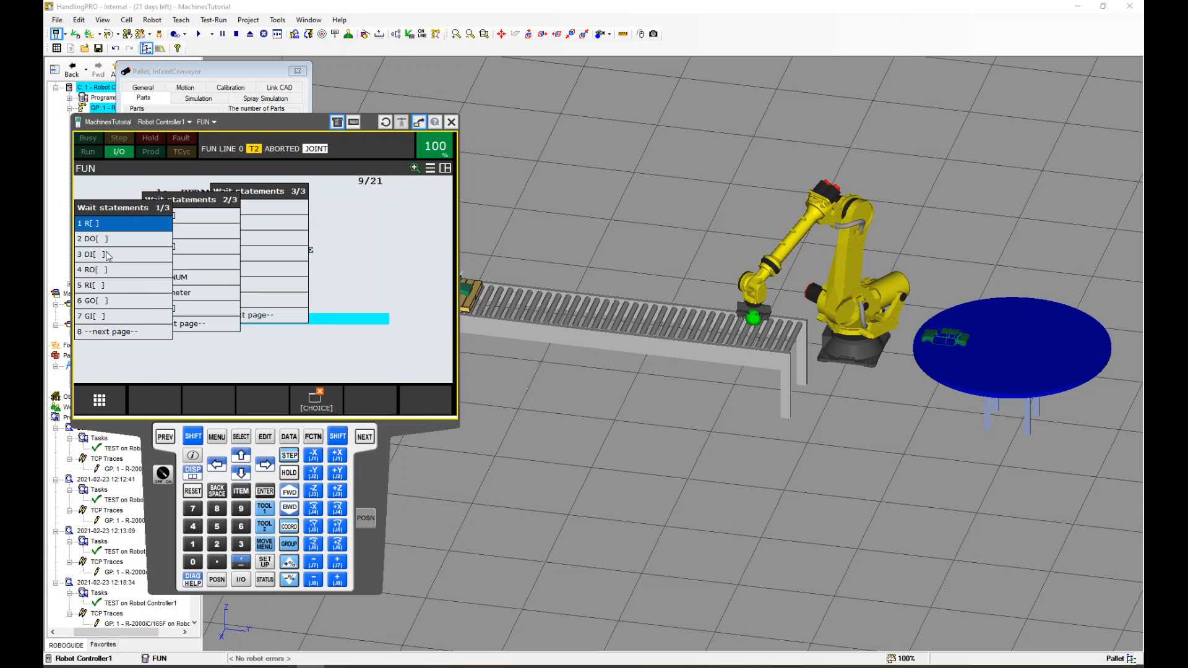
left_click(105, 255)
type("1")
key("Return")
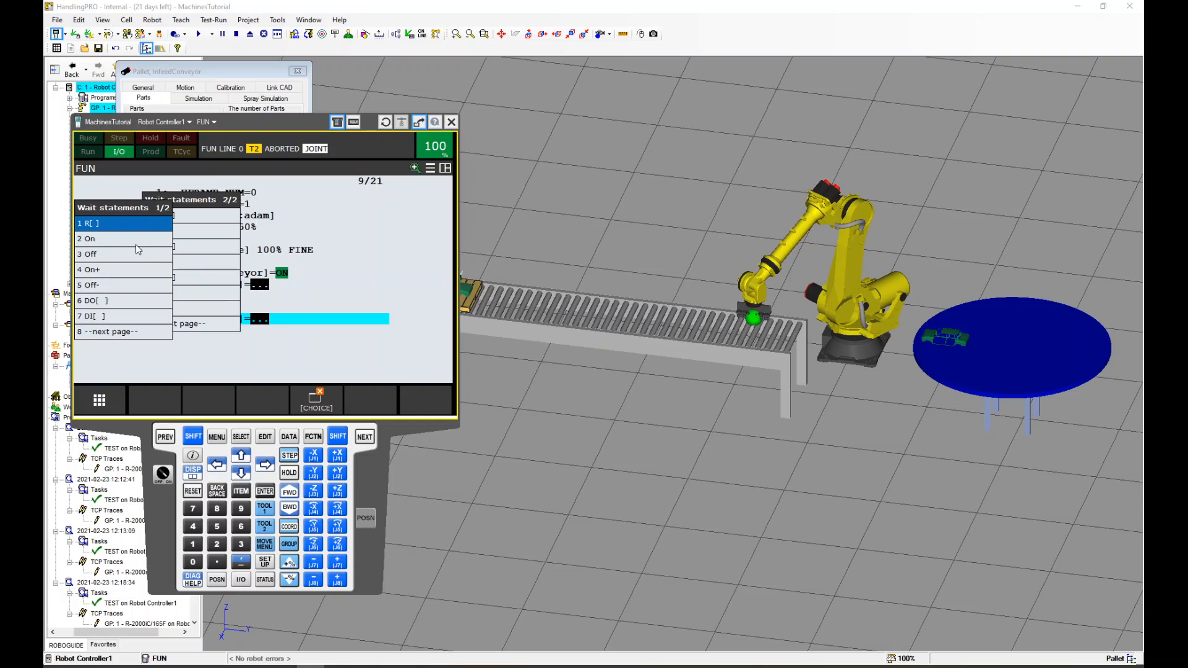
left_click(128, 240)
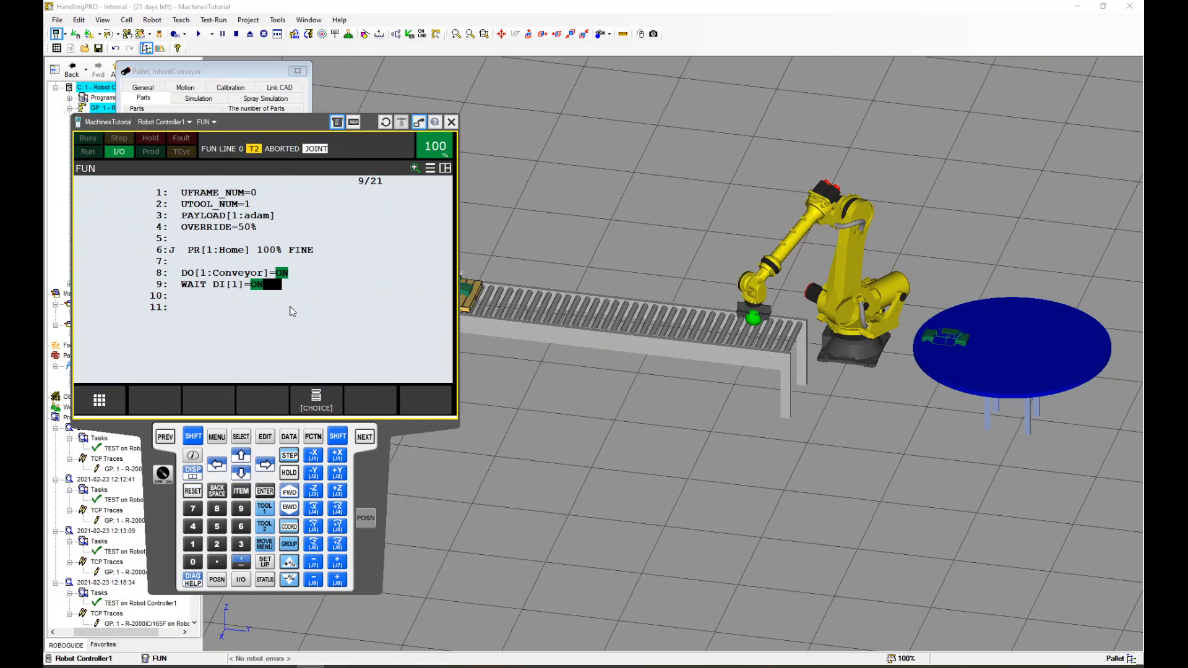
Add a linear motion instruction at line 11 targeting position register PR[2:Pick]
left_click(161, 309)
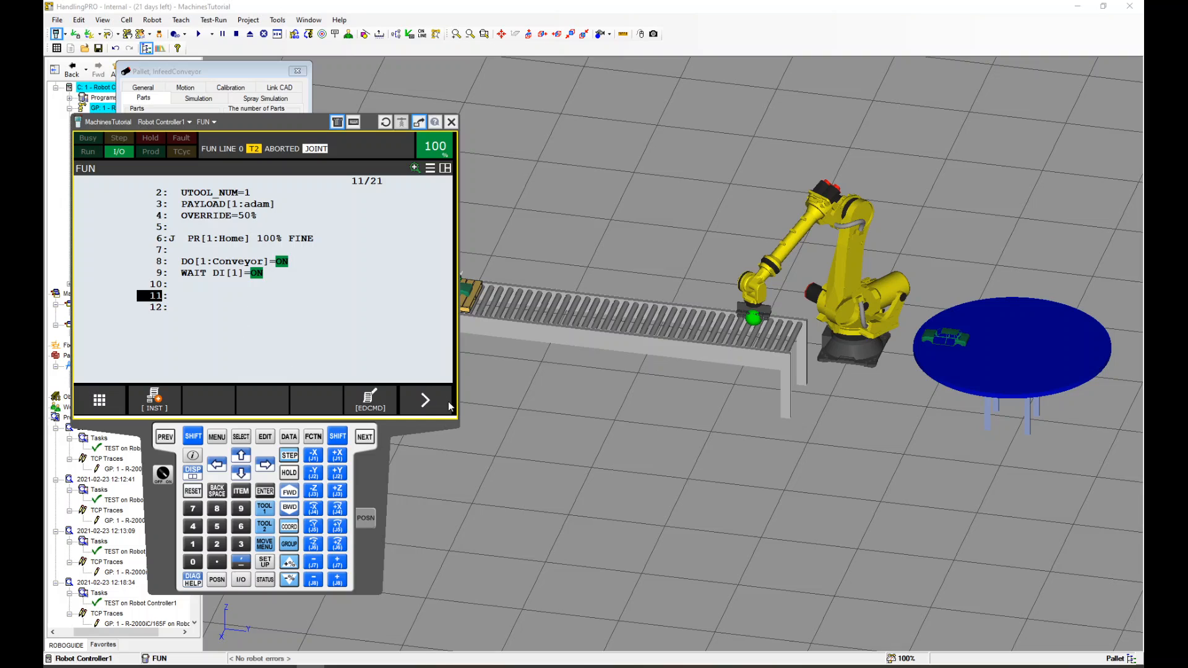
left_click(423, 401)
left_click(156, 399)
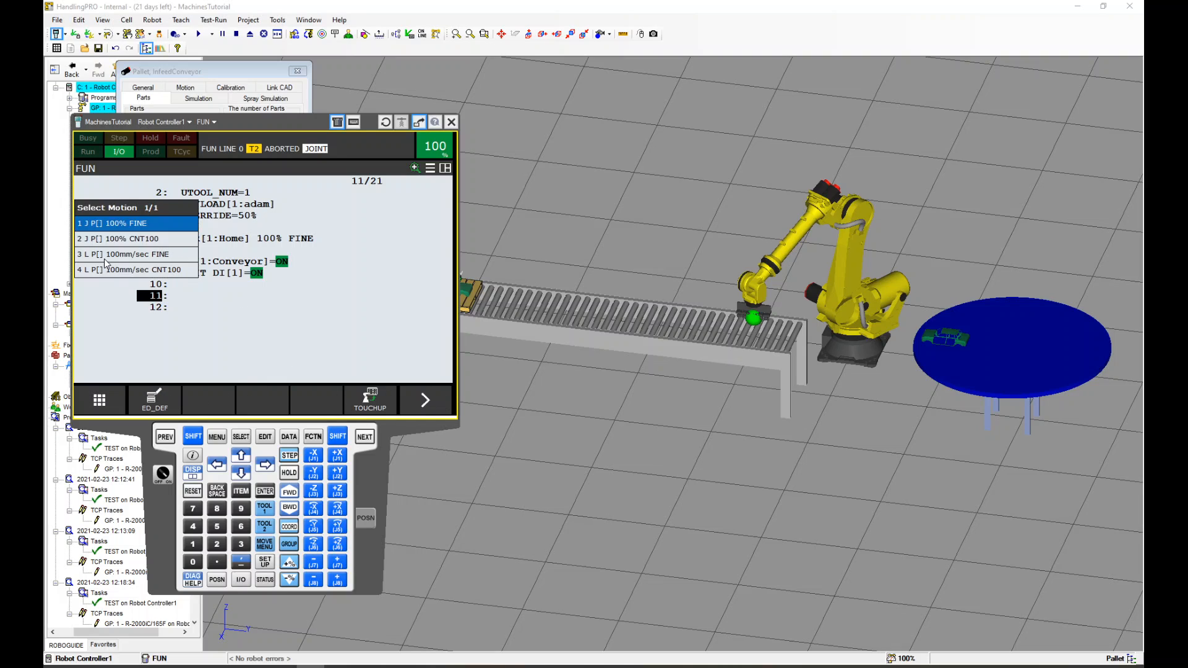
left_click(121, 271)
left_click(199, 289)
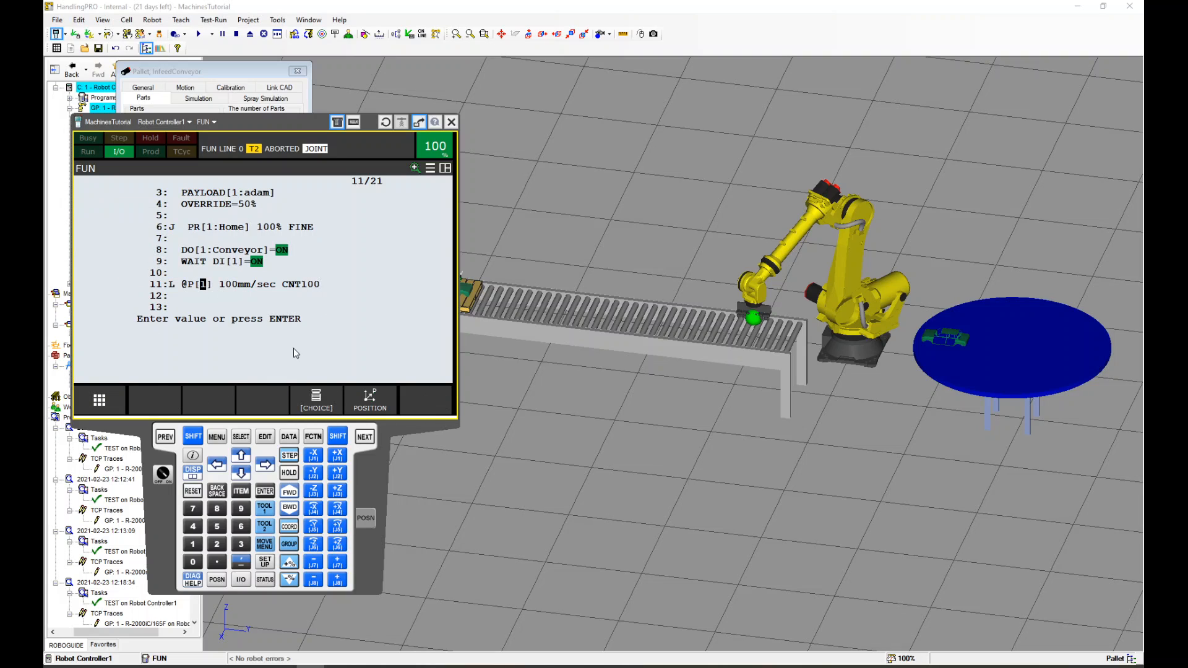
left_click(315, 405)
left_click(102, 239)
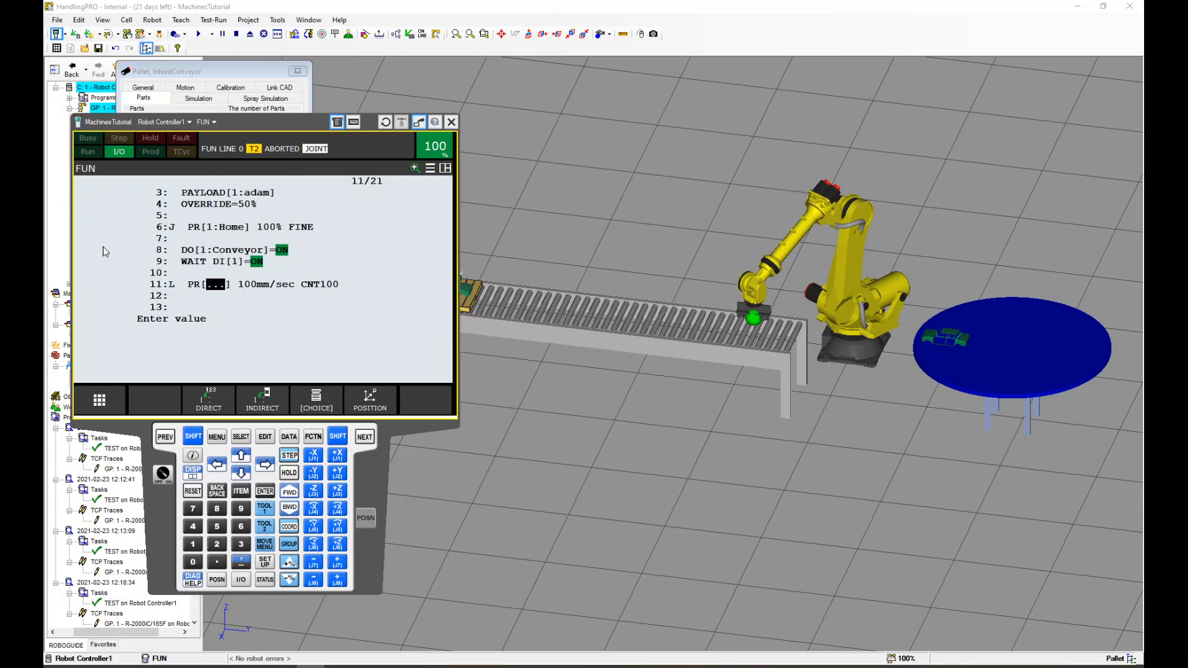
type("2")
key("Return")
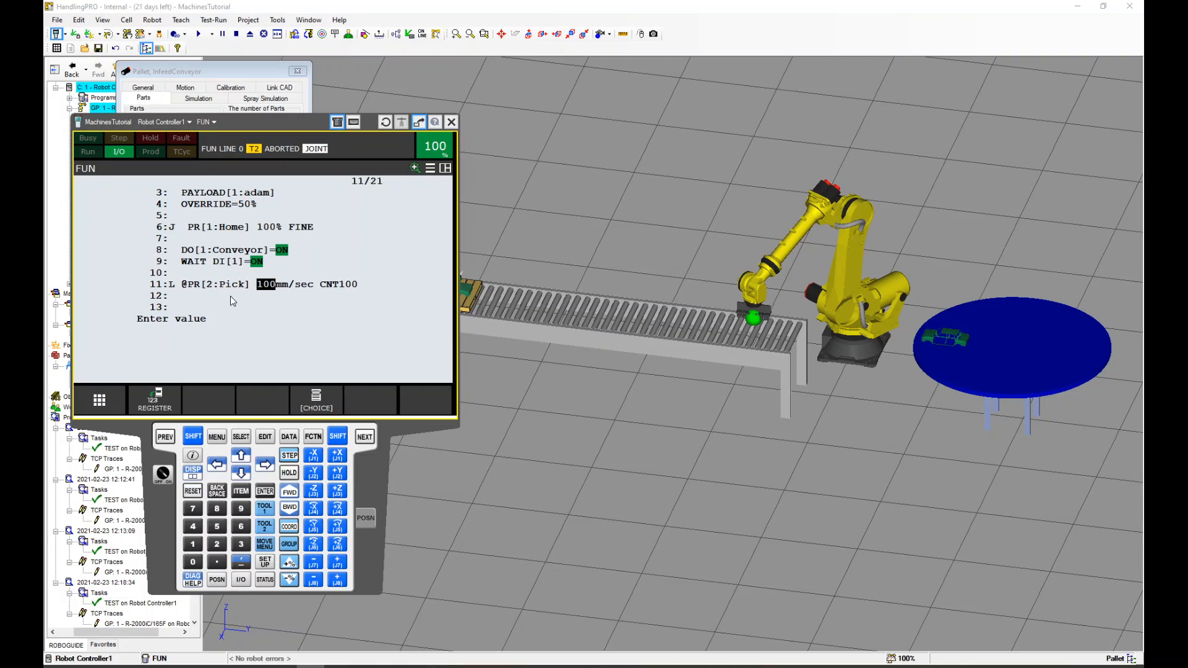
Set line 11's speed to 2000 mm/sec and its termination to CNT25
type("2000")
key("Return")
type("25")
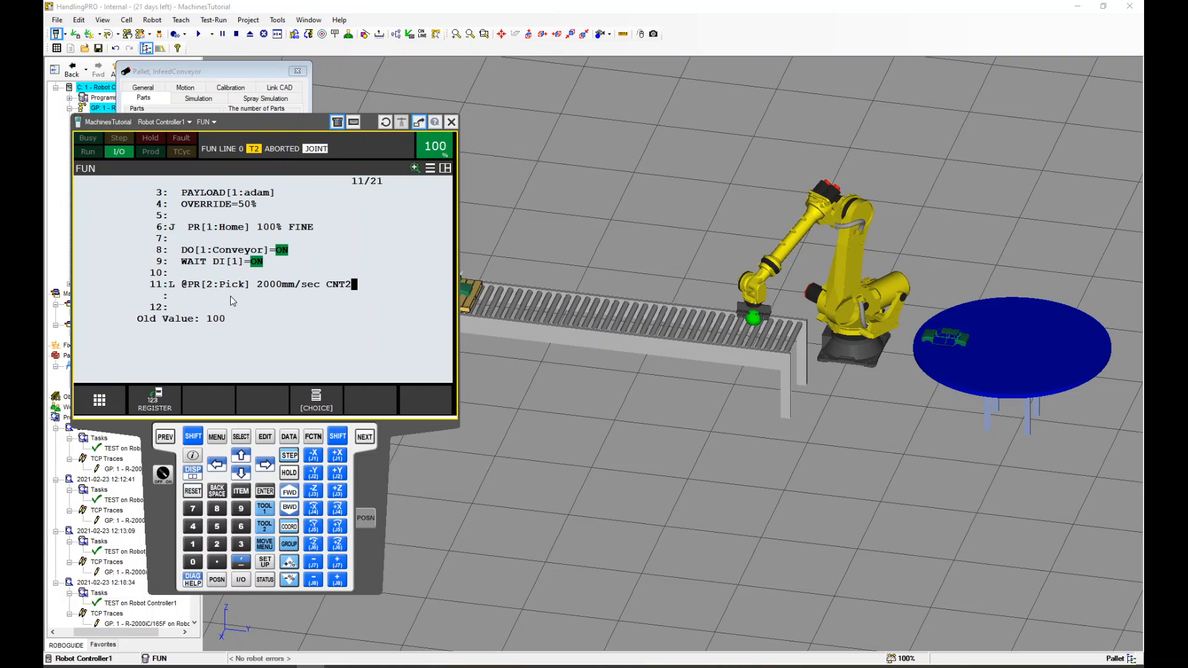
key("Return")
Add an Offset,PR[4] motion option to line 11
key("F4")
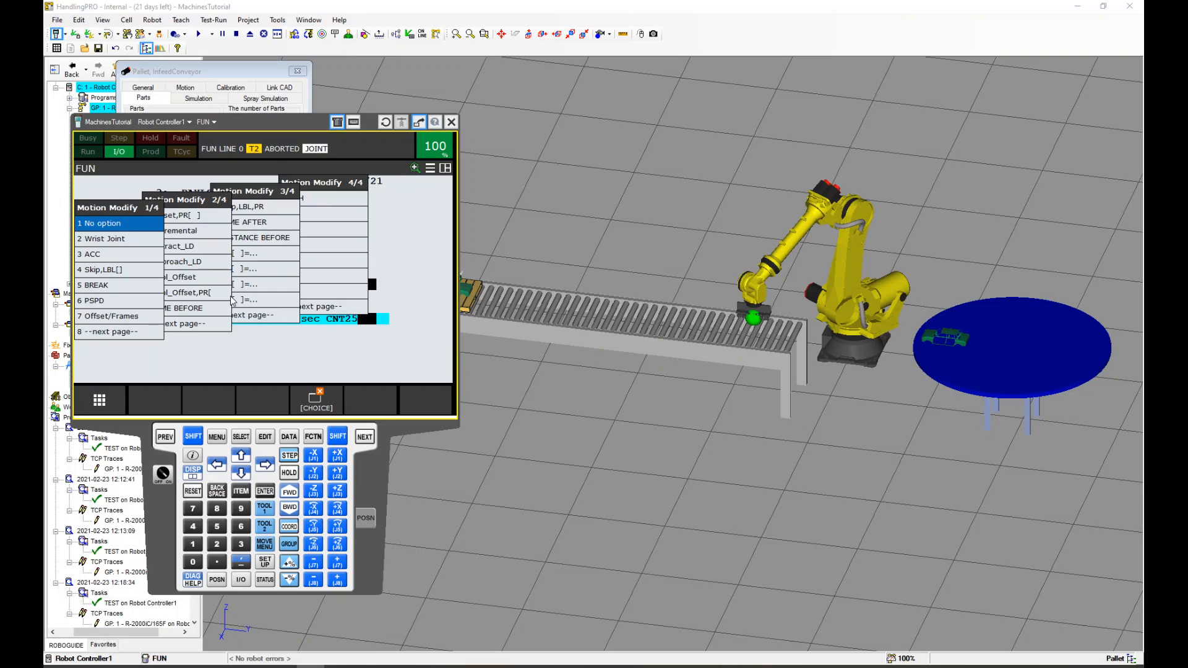
key("Right")
key("Return")
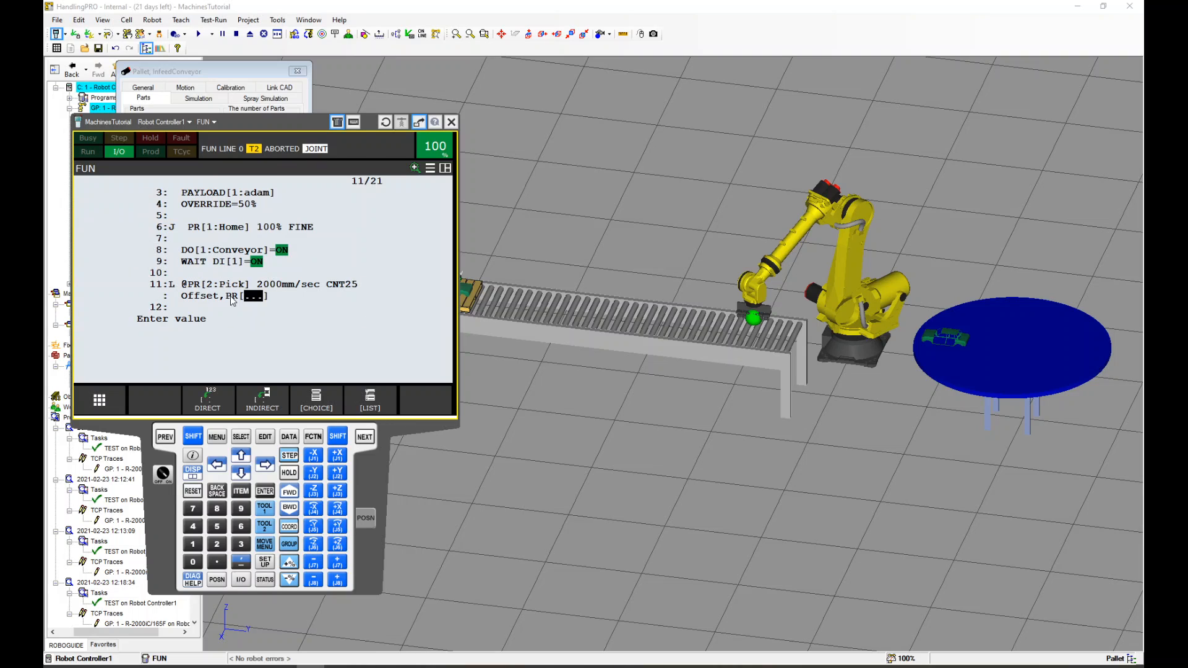
type("4")
key("Return")
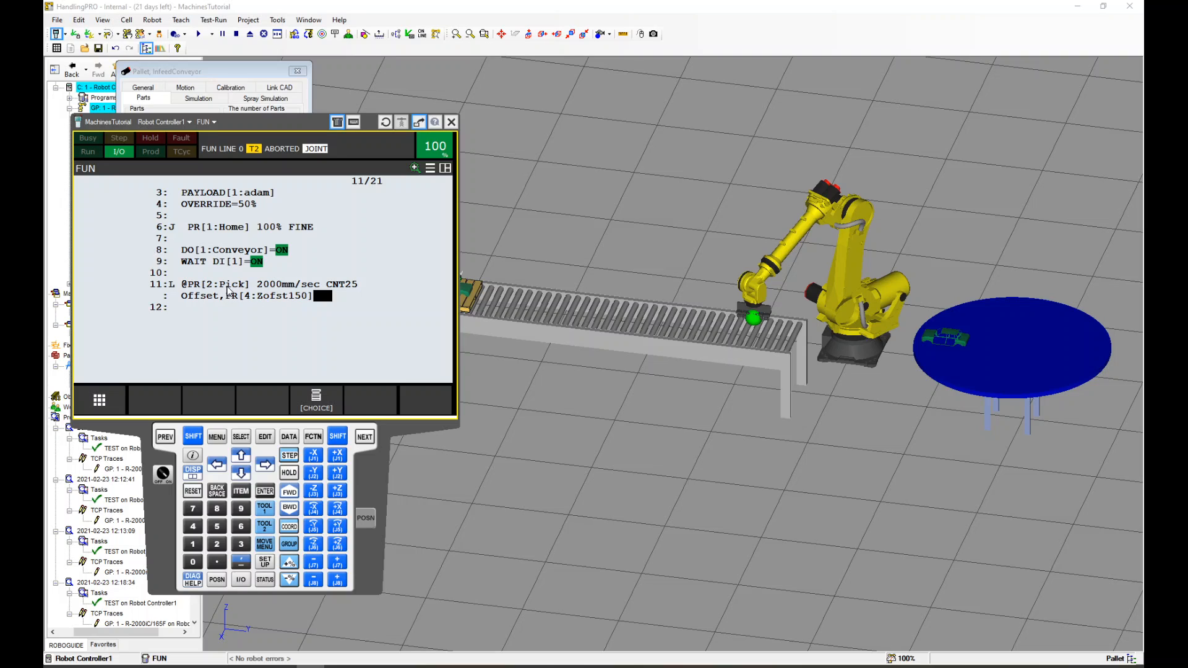
Copy line 11 and paste it as lines 12 and 15
left_click(155, 286)
left_click(416, 406)
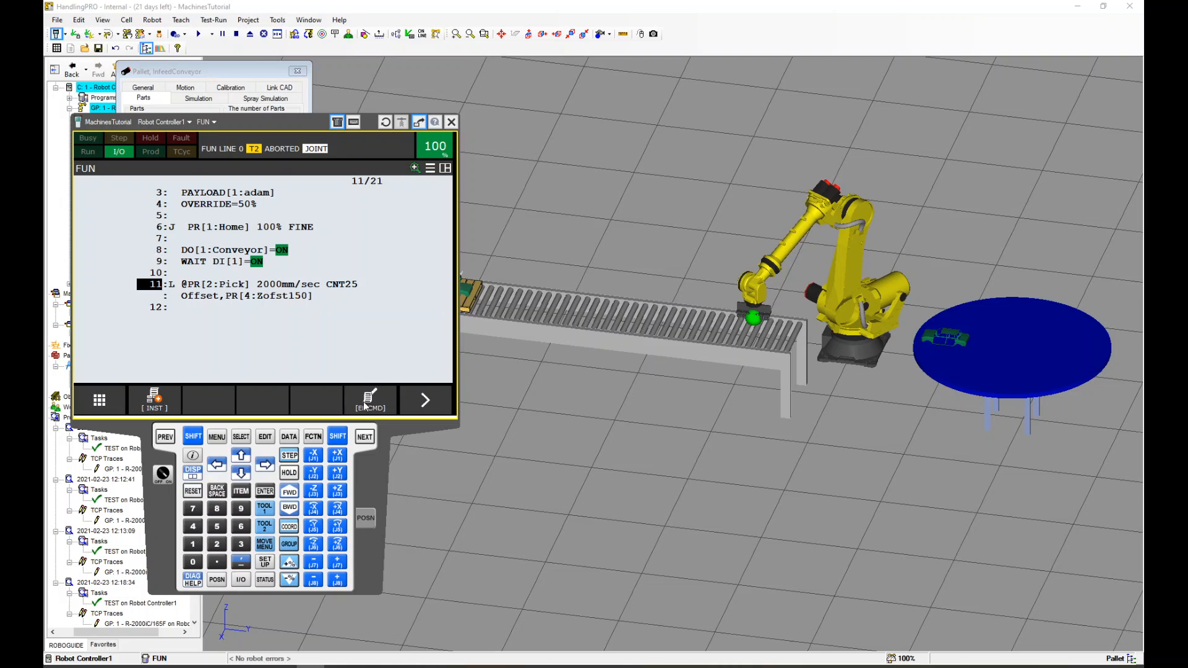
left_click(363, 402)
left_click(290, 260)
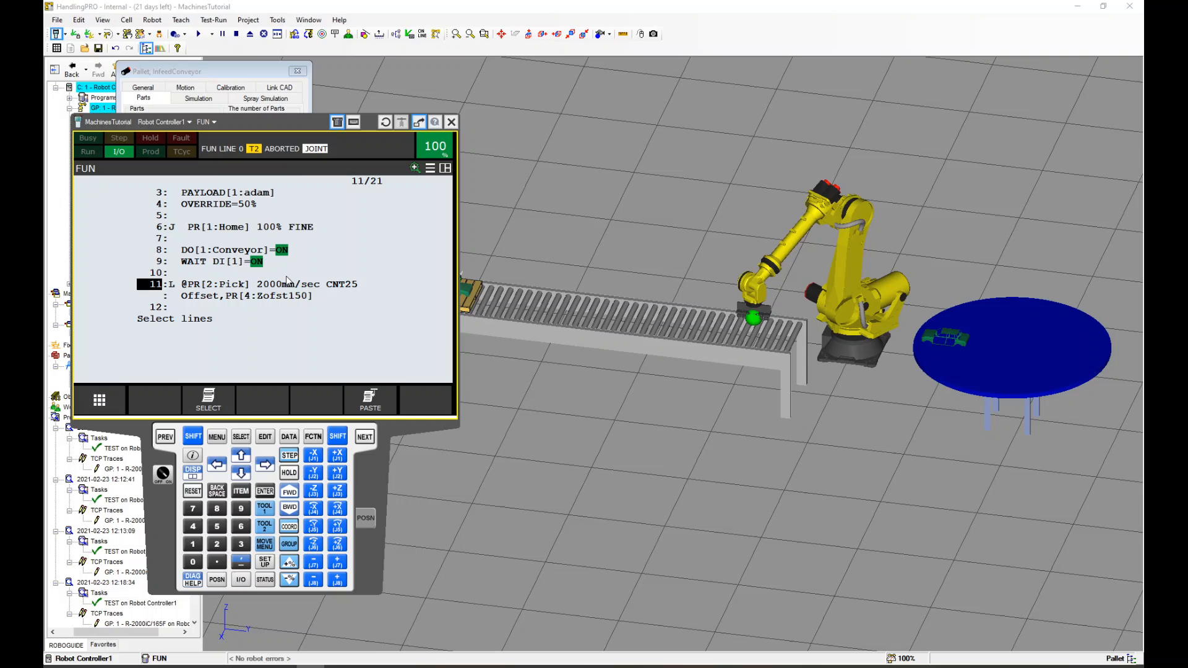
left_click(209, 401)
left_click(209, 404)
key("Down")
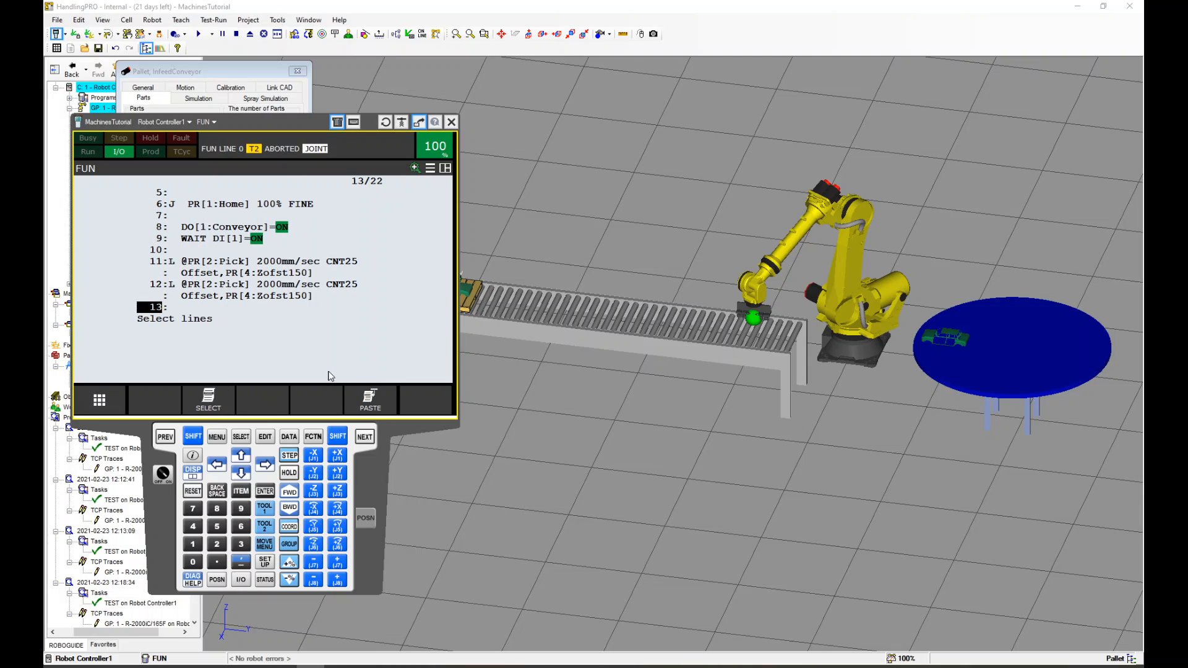
key("Down")
key("Down")
key("F5")
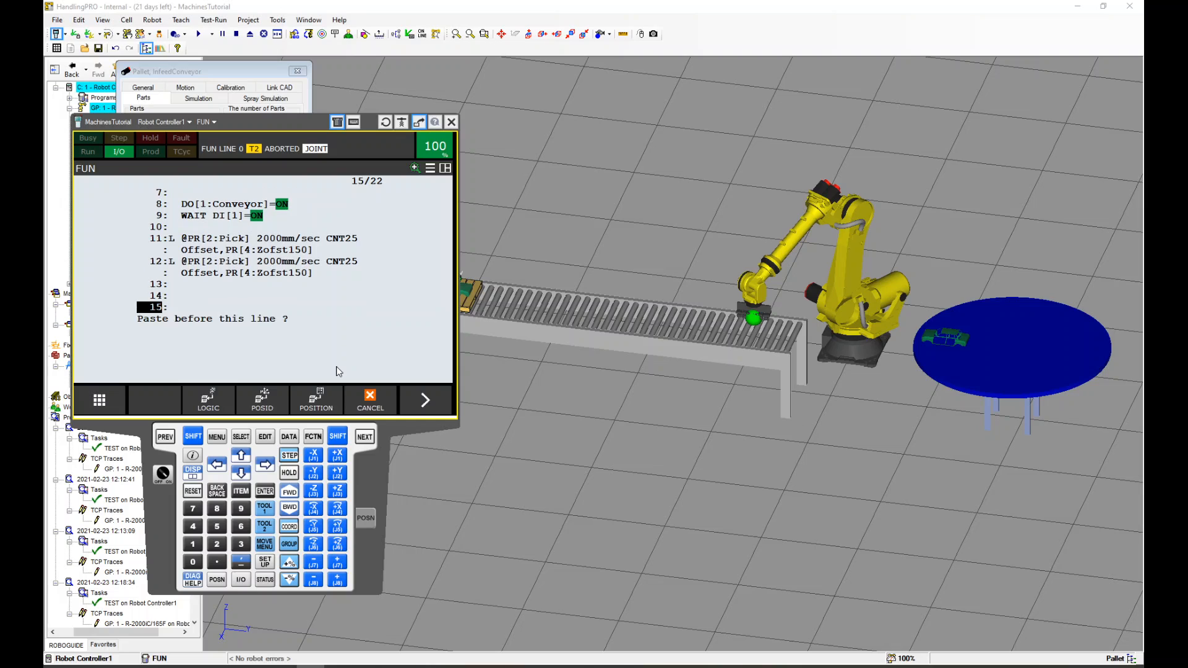
key("F2")
key("Escape")
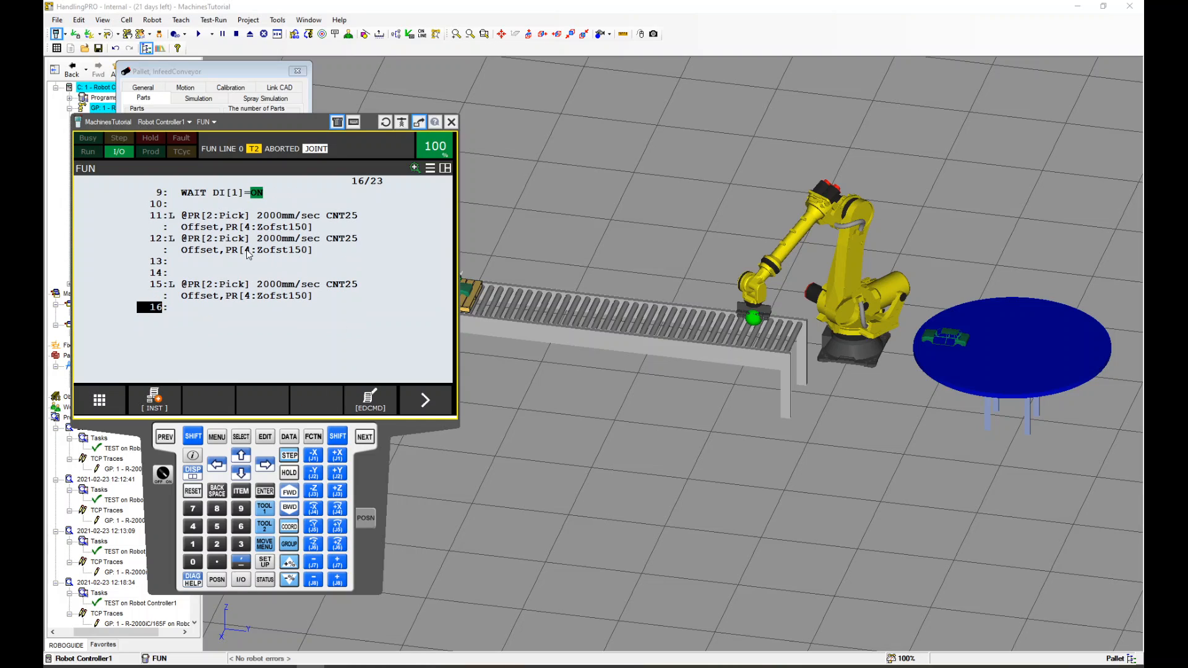
Remove the offset option from line 12 and set its termination to FINE
left_click(247, 251)
left_click(331, 404)
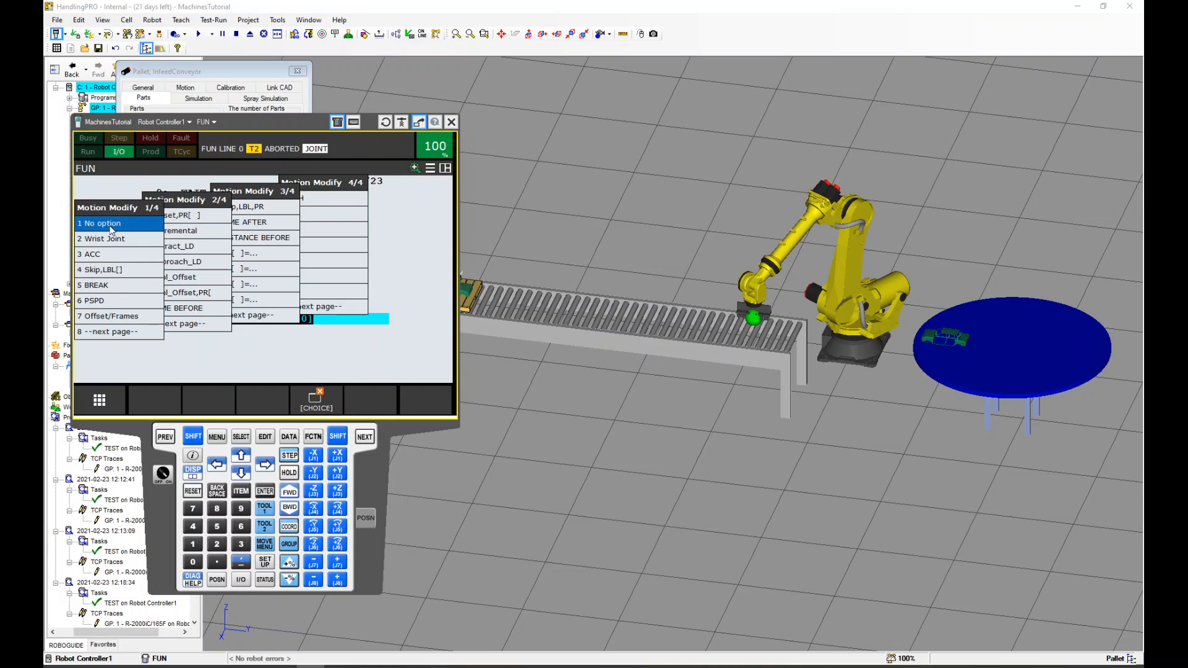
left_click(109, 224)
left_click(342, 240)
left_click(308, 396)
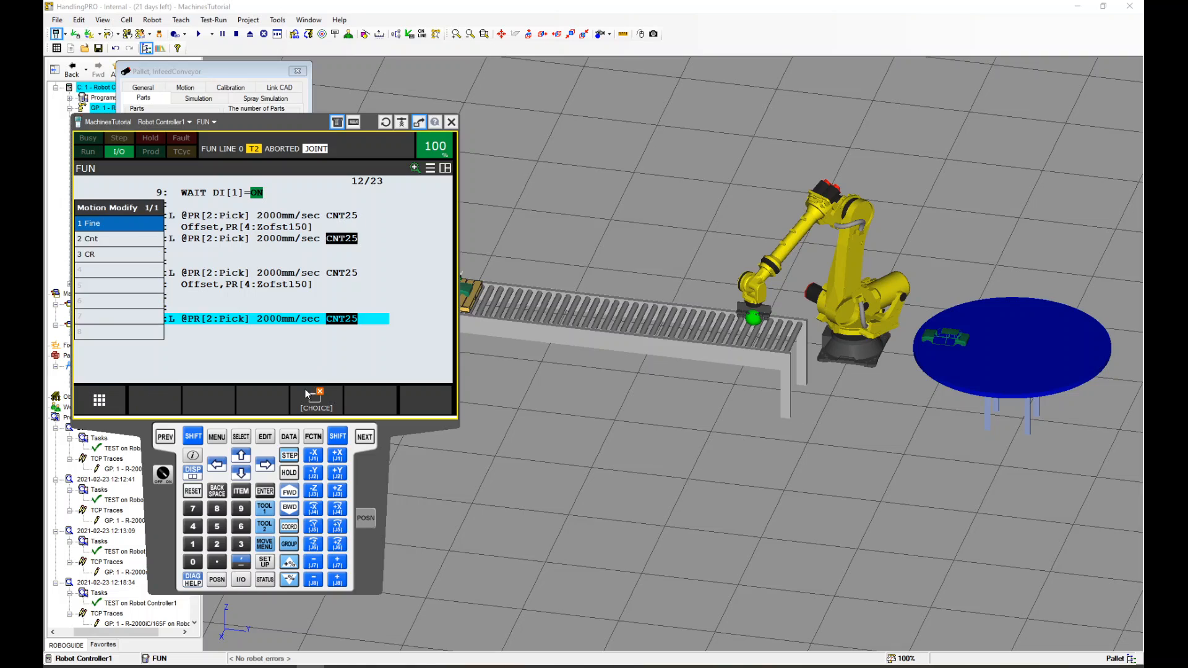
left_click(93, 223)
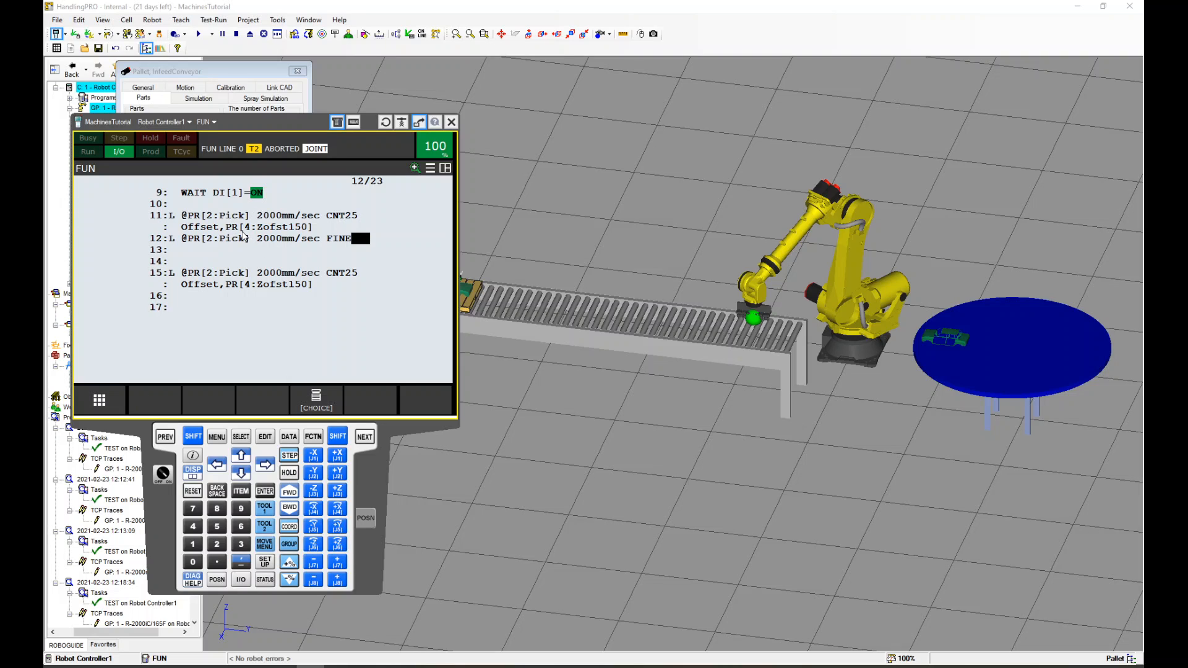
Insert a WAIT .20 sec timer instruction at line 14
left_click(158, 250)
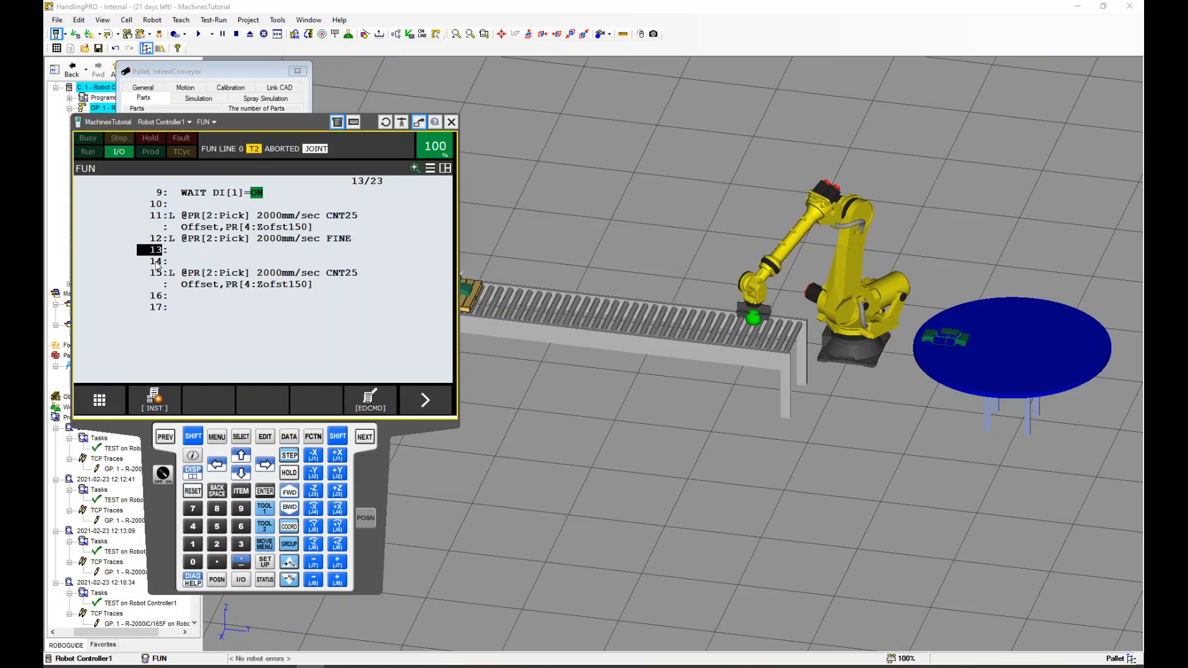
left_click(156, 262)
left_click(155, 401)
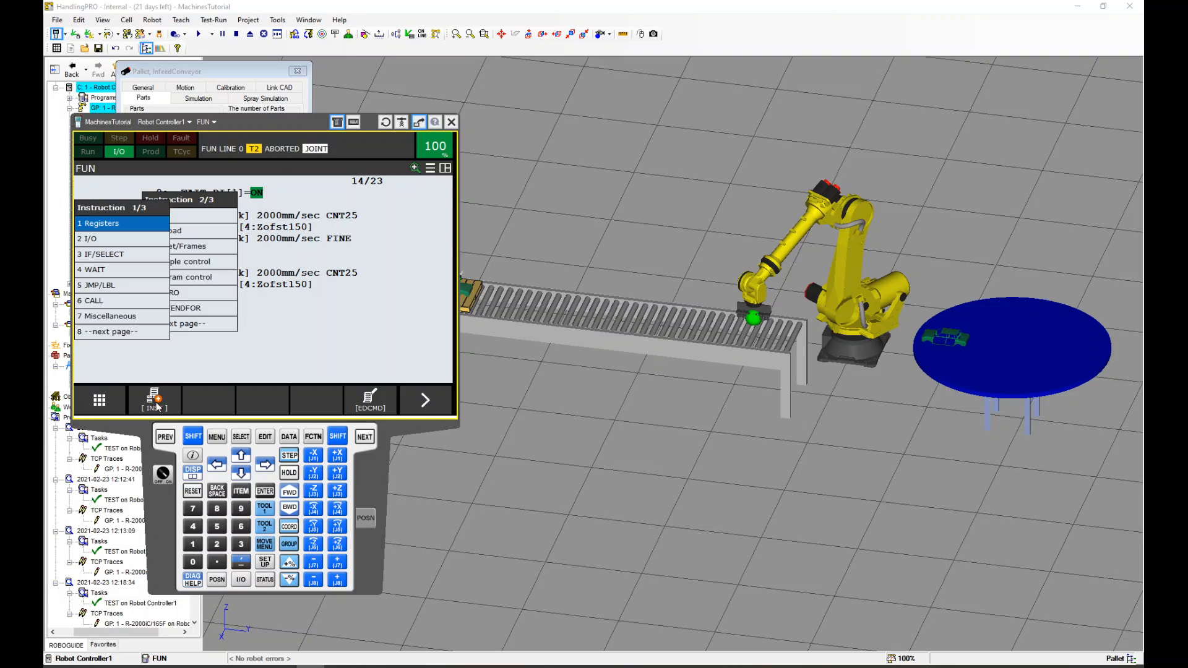
left_click(115, 268)
left_click(129, 224)
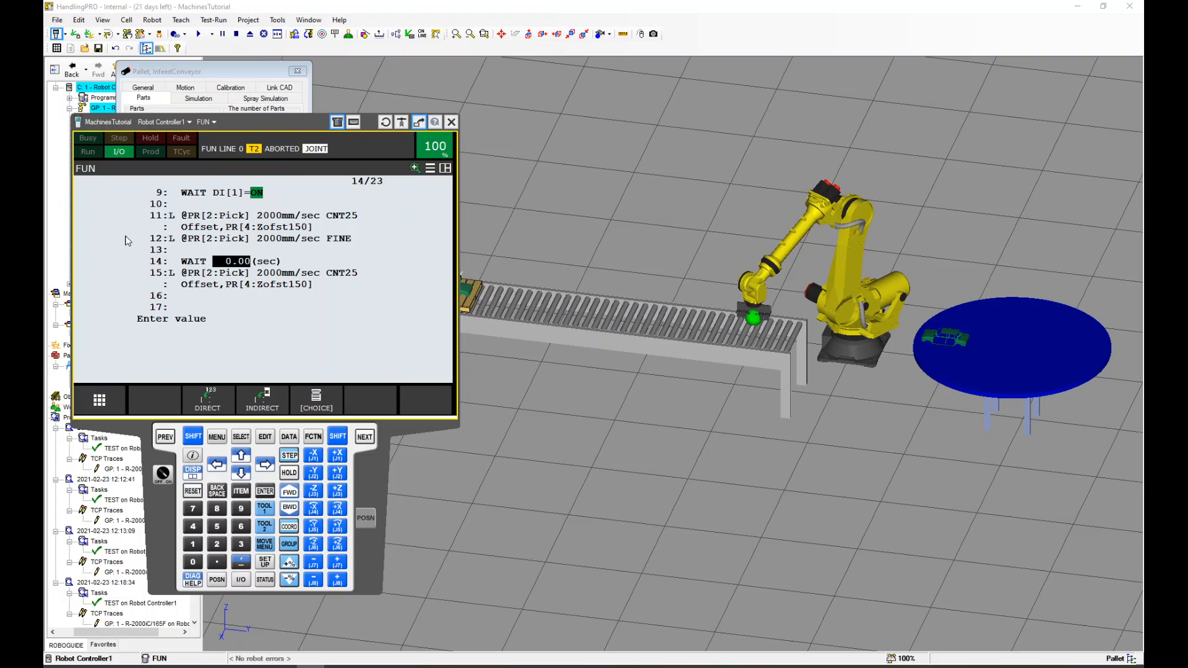
type(".2")
key("Return")
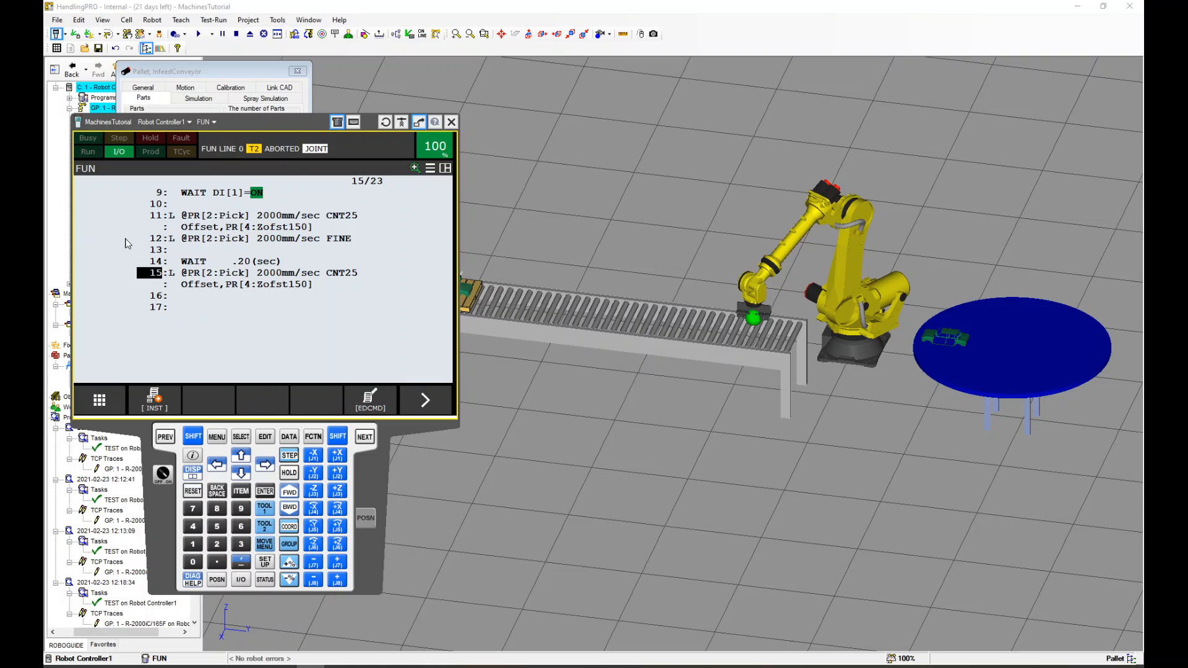
Copy lines 11 through 15 and paste them starting at line 17
left_click(157, 218)
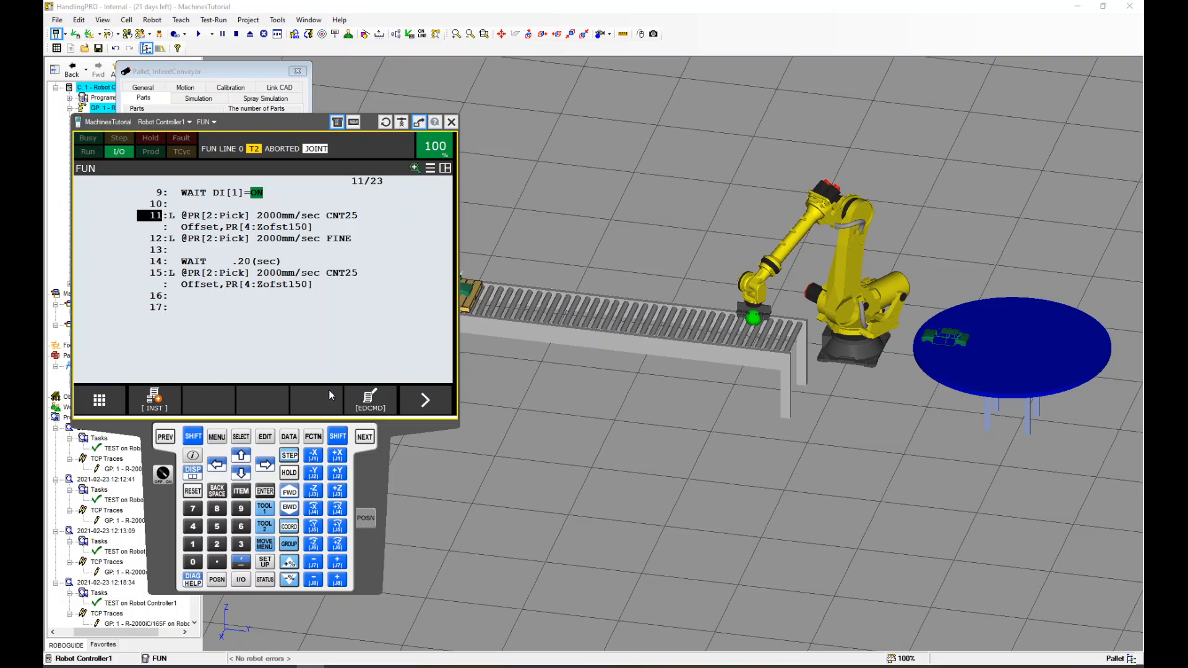
left_click(371, 403)
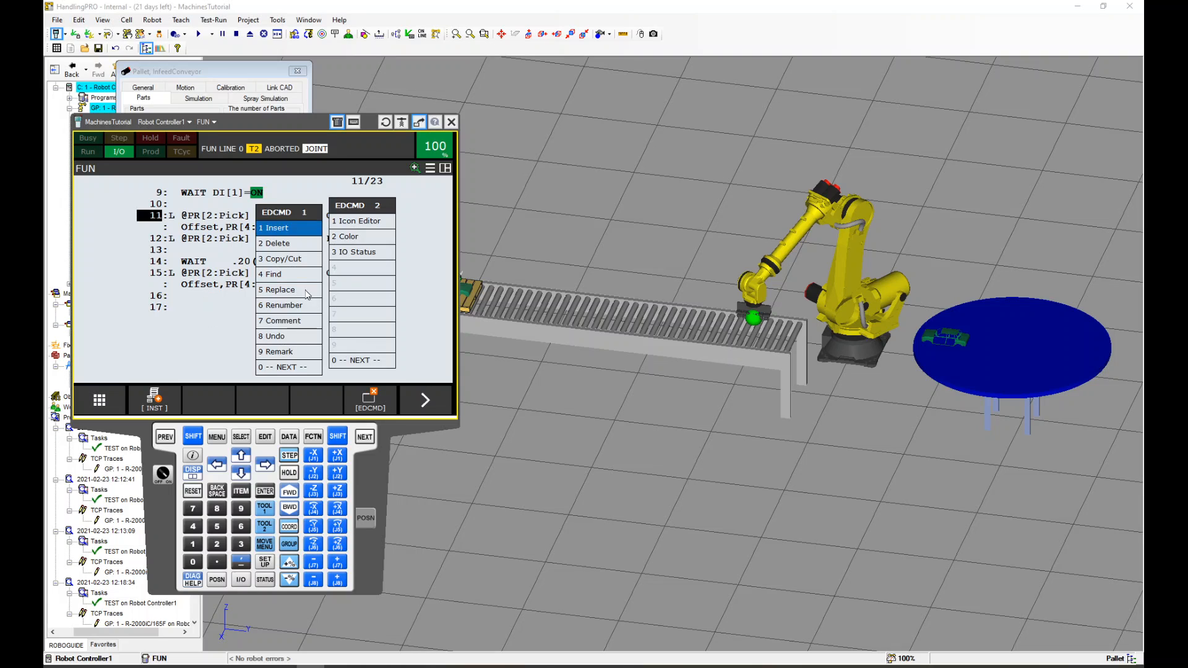
left_click(284, 260)
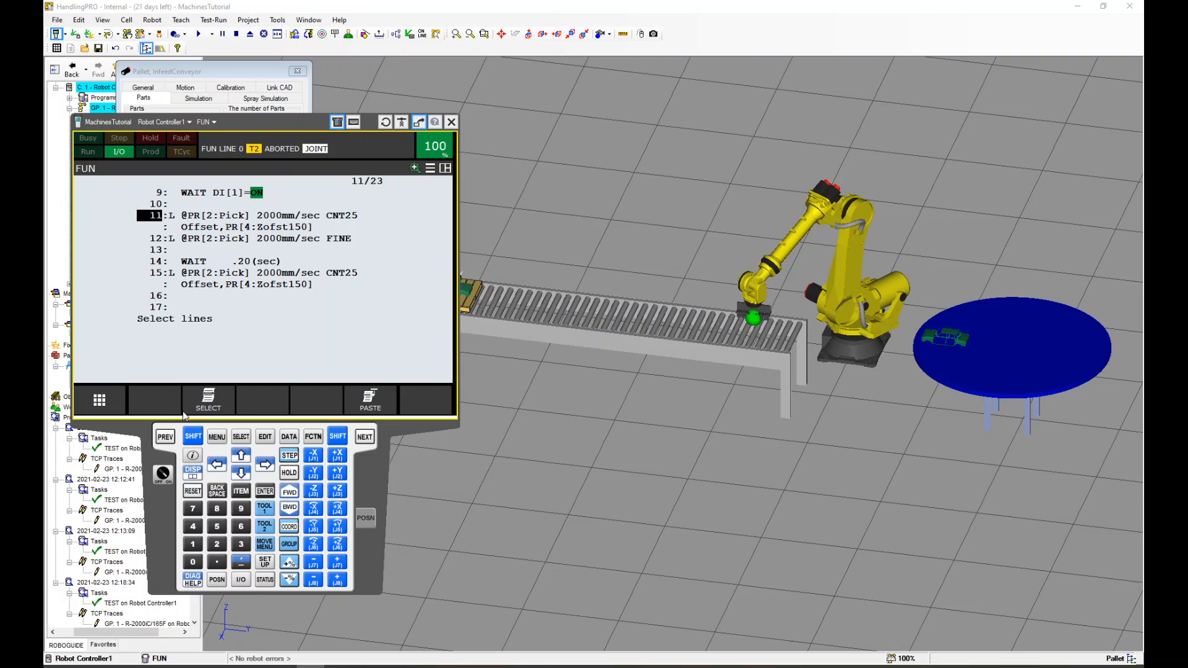
left_click(204, 401)
key("Down")
key("Down")
key("Down")
key("Down")
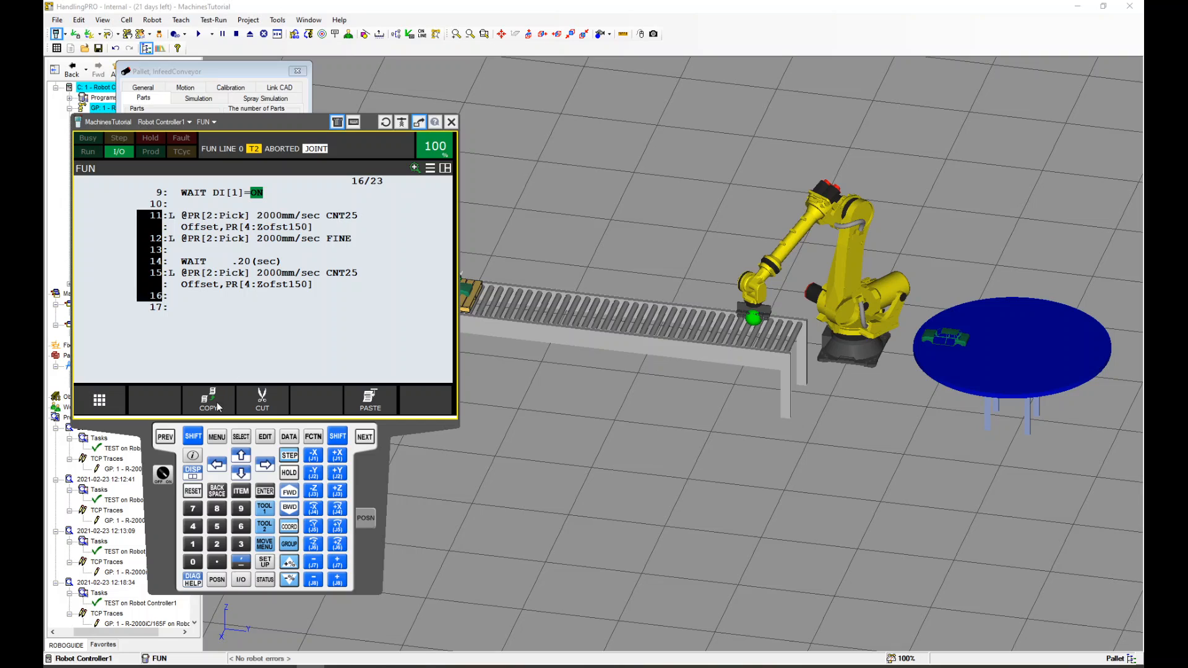
left_click(213, 405)
left_click(157, 307)
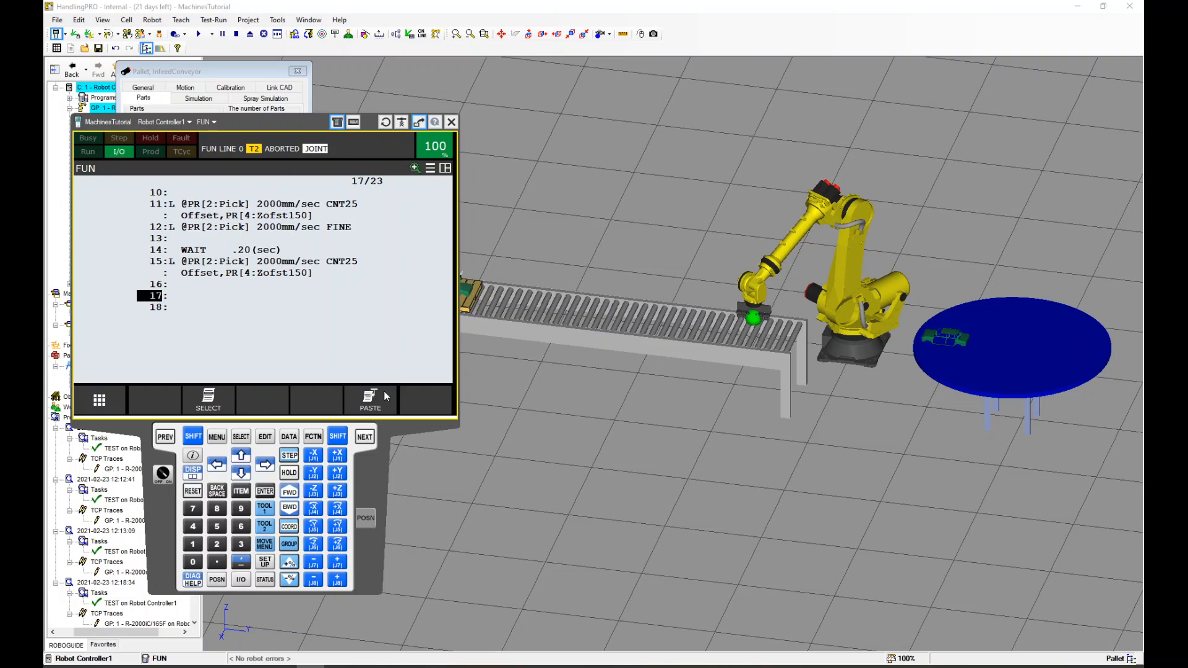
left_click(371, 399)
left_click(199, 403)
key("Escape")
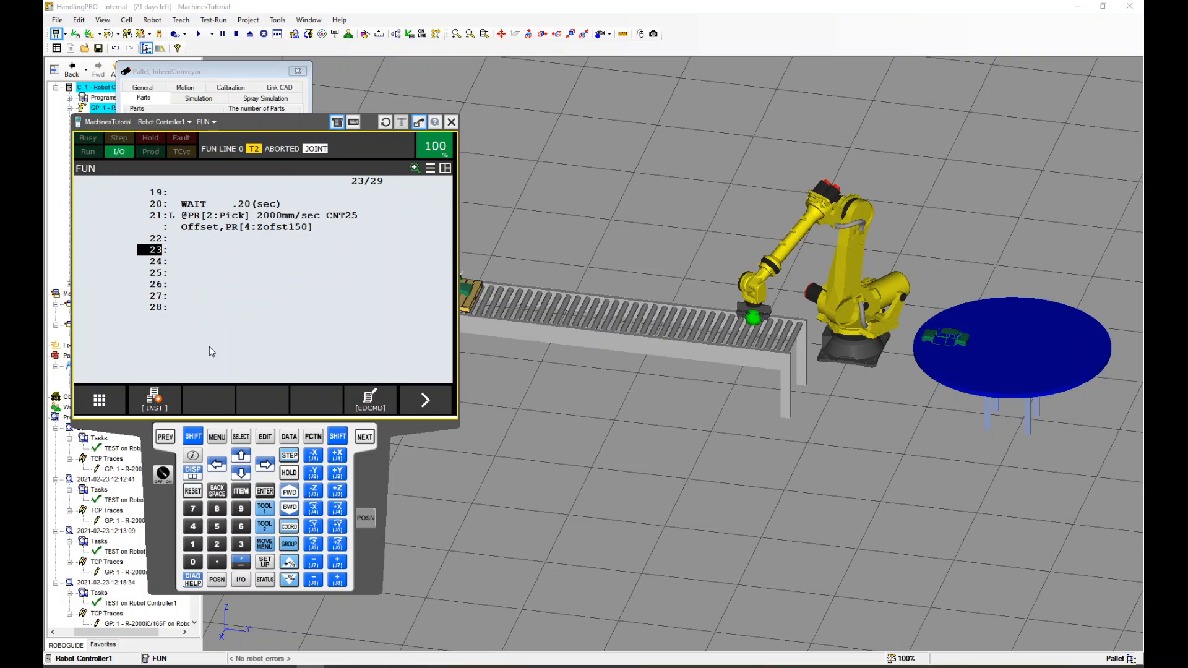
Scroll through the pasted lines to review the program
key("Up")
key("Up")
key("Up")
key("Up")
key("Up")
key("Up")
key("Up")
key("Up")
key("Up")
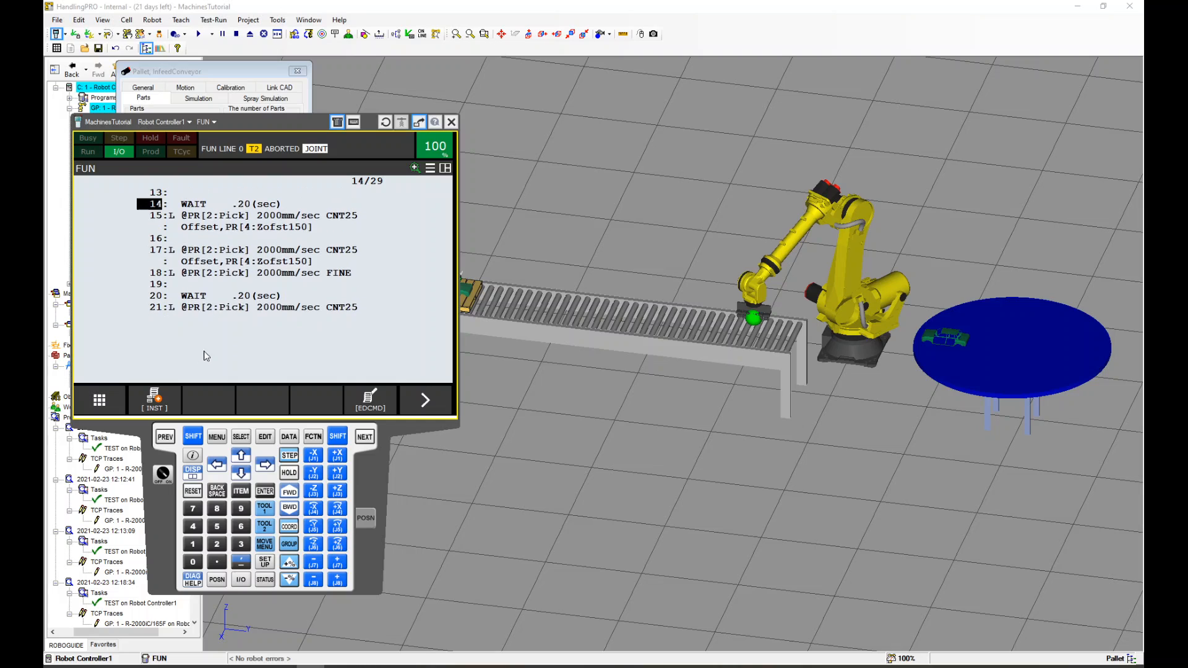
key("Down")
key("Down")
key("Down")
key("Down")
key("Down")
key("Down")
key("Down")
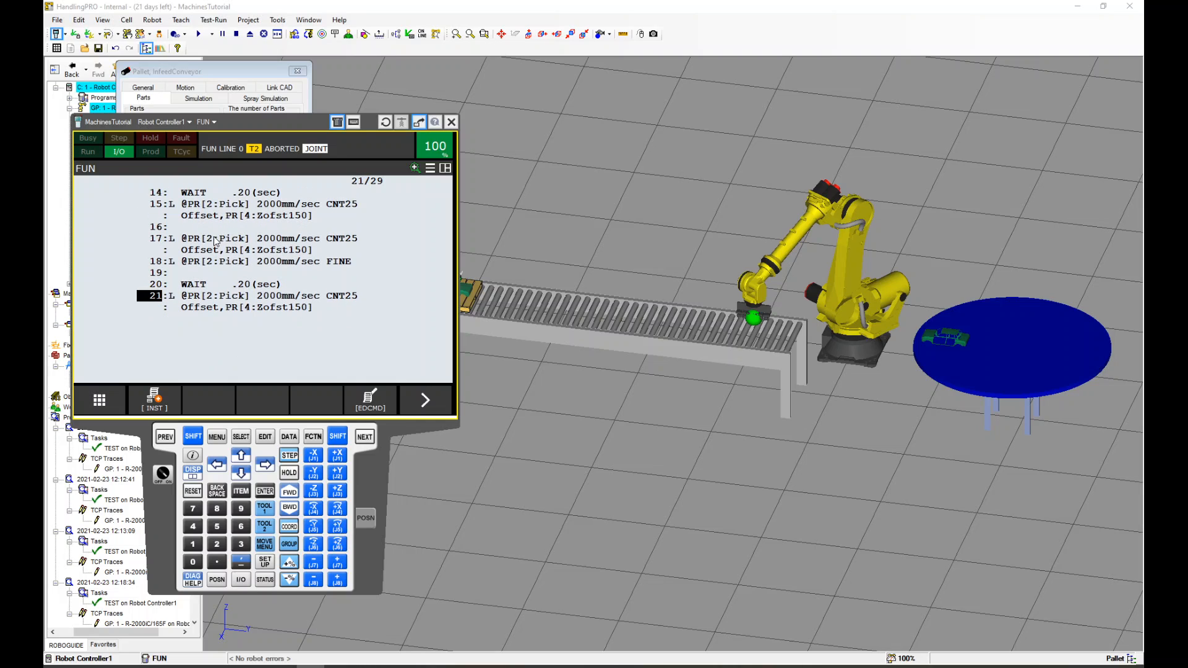
Change the targets of lines 17 and 18 to position register PR[3:Place]
left_click(209, 239)
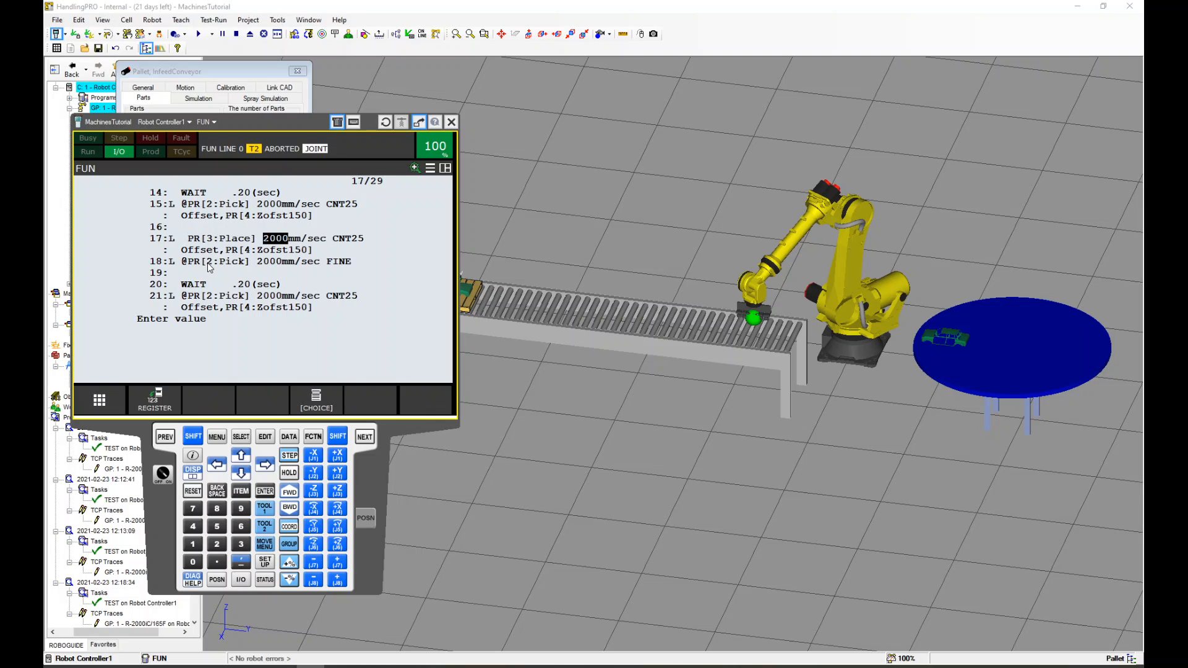
left_click(210, 262)
type("3")
key("Return")
Change the target of line 21 to position register PR[3:Place]
left_click(210, 296)
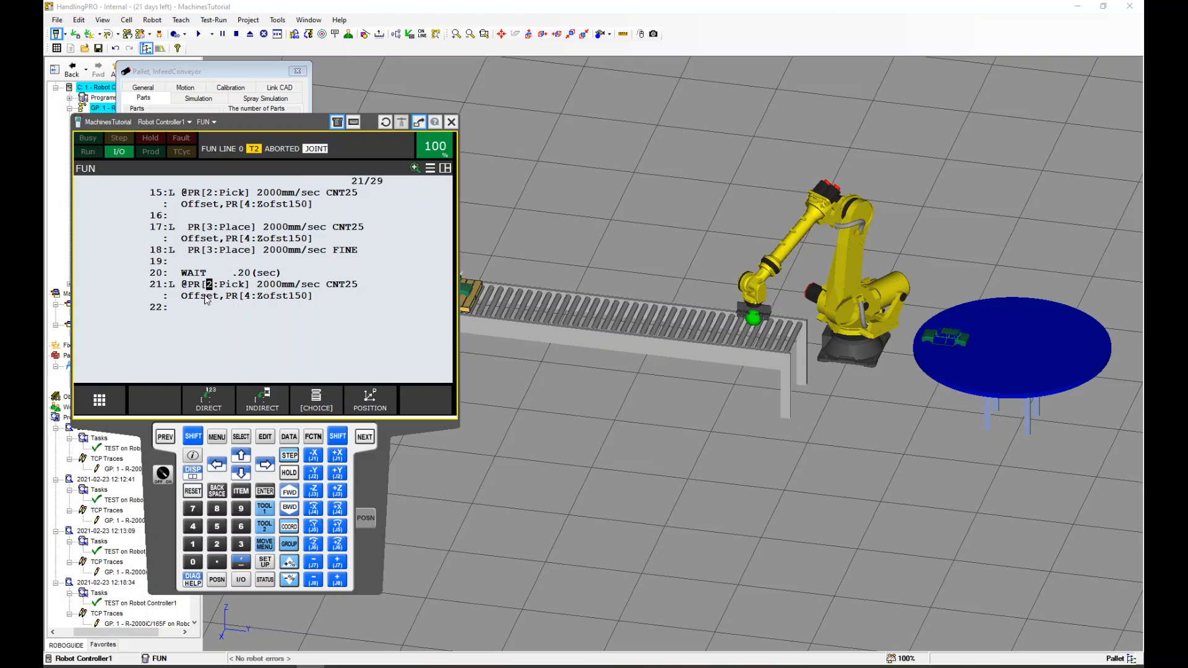
type("3")
key("Return")
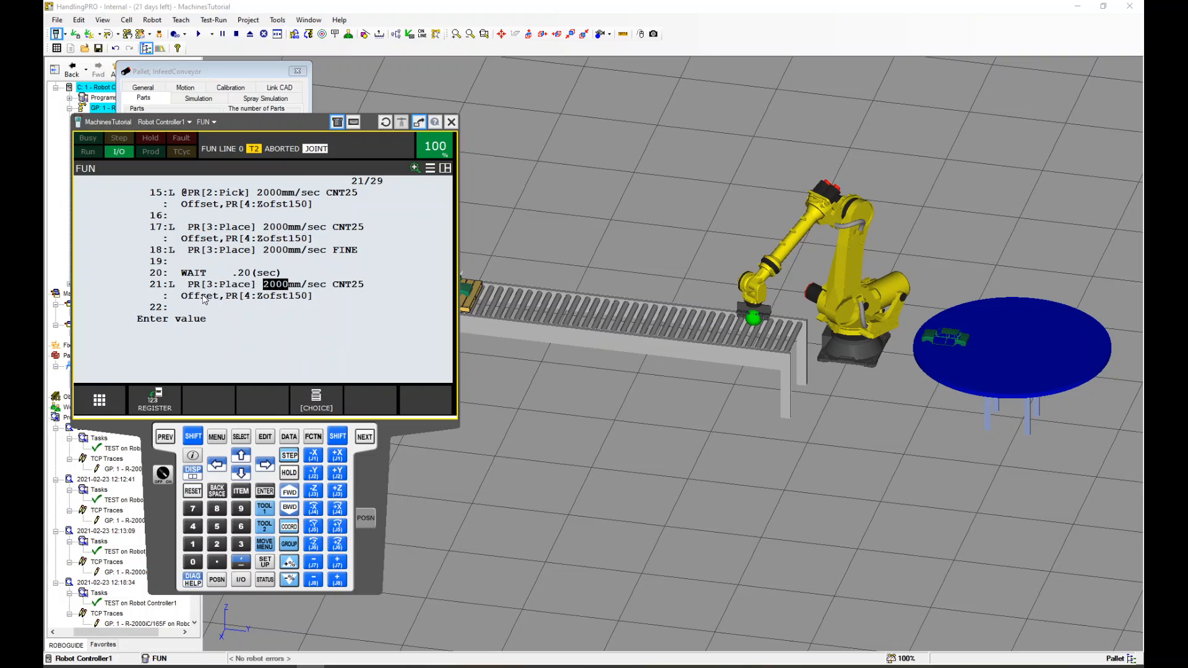
Add a linear FINE move at line 23 to position register PR[1:Home] at 2000 mm/sec
left_click(158, 307)
key("Down")
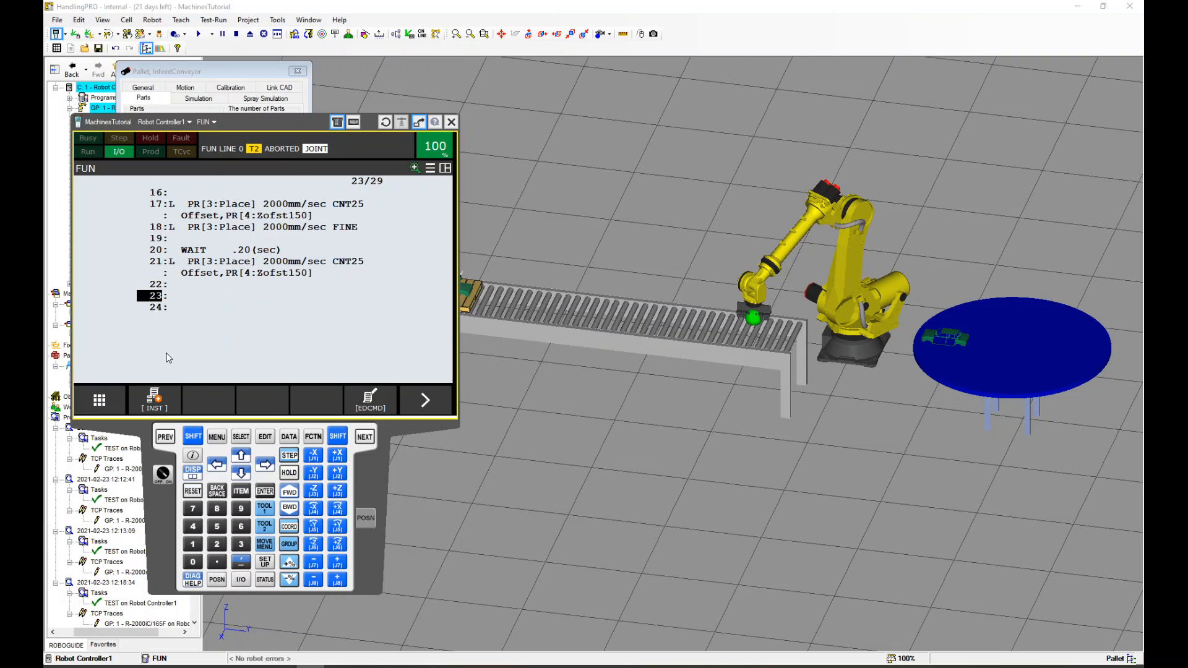
left_click(426, 403)
left_click(155, 400)
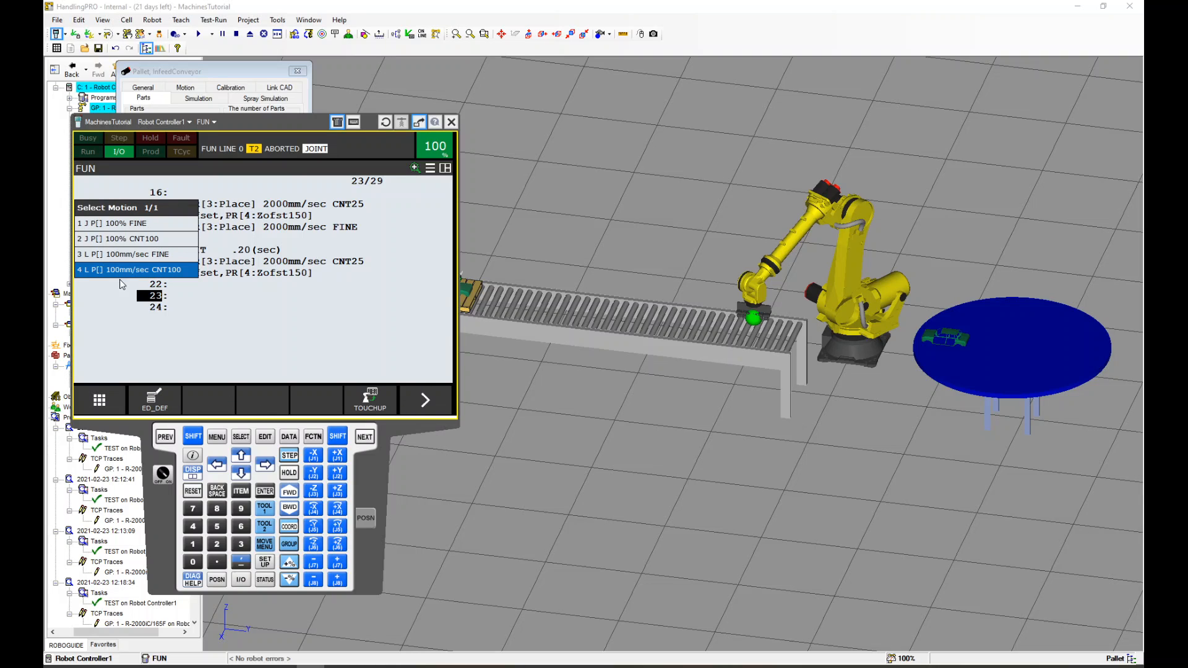
left_click(121, 258)
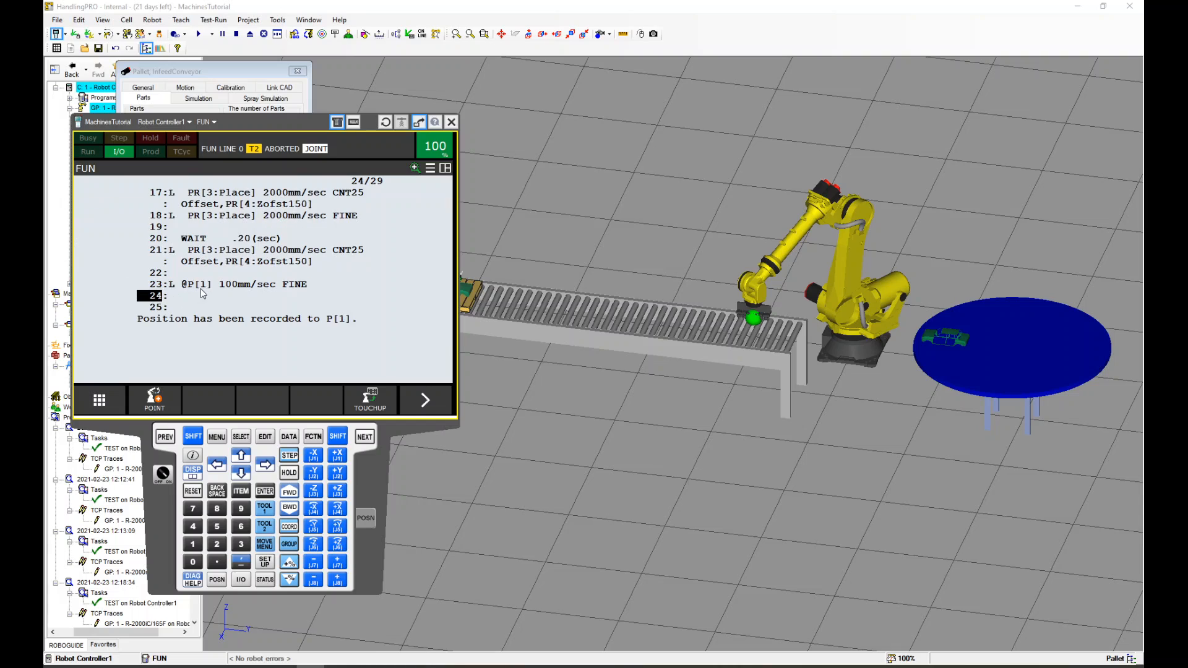
left_click(302, 400)
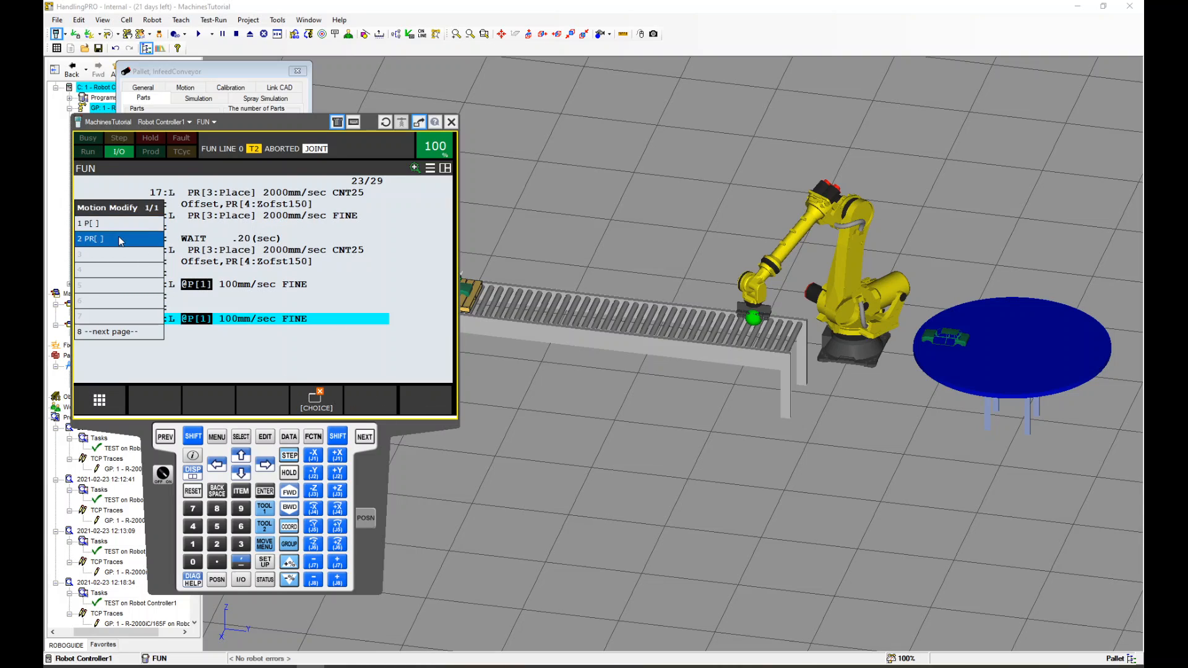
left_click(128, 243)
type("1")
key("Return")
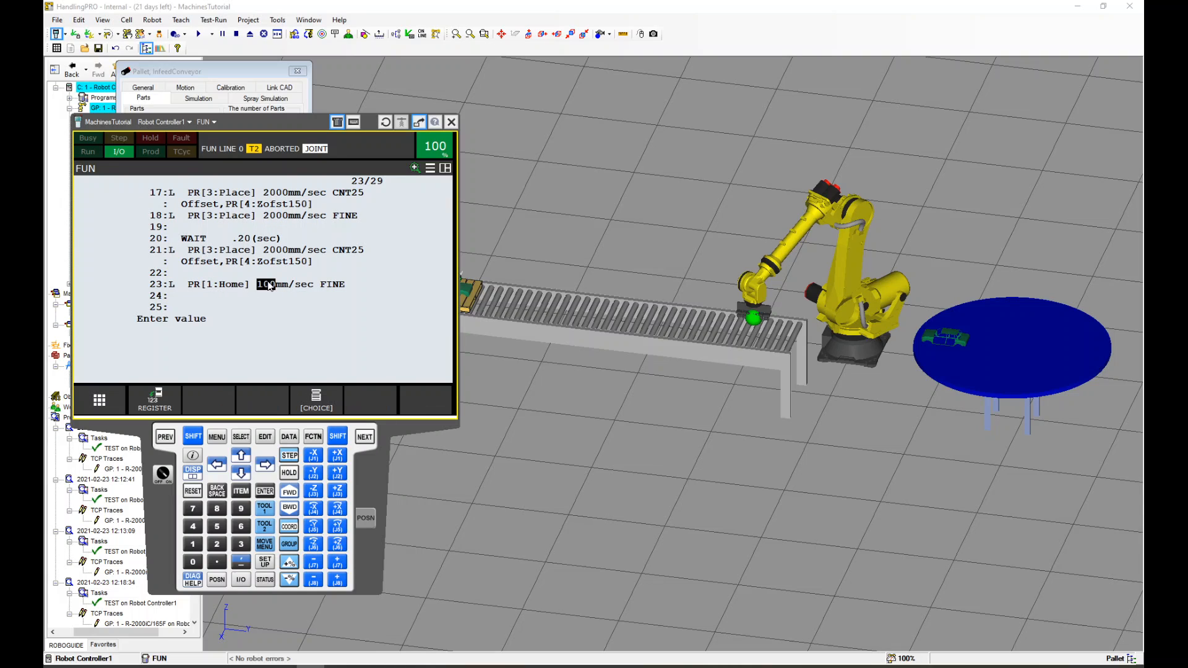
type("2000")
key("Return")
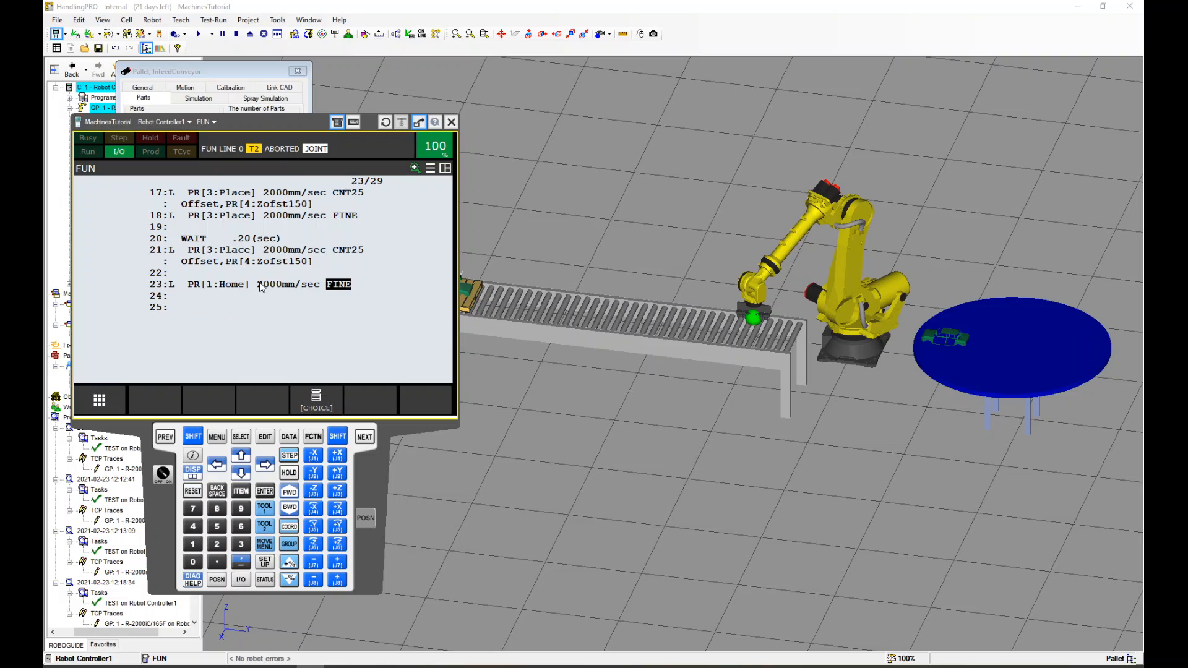
Delete the empty lines after line 24 at the end of the program
left_click(158, 302)
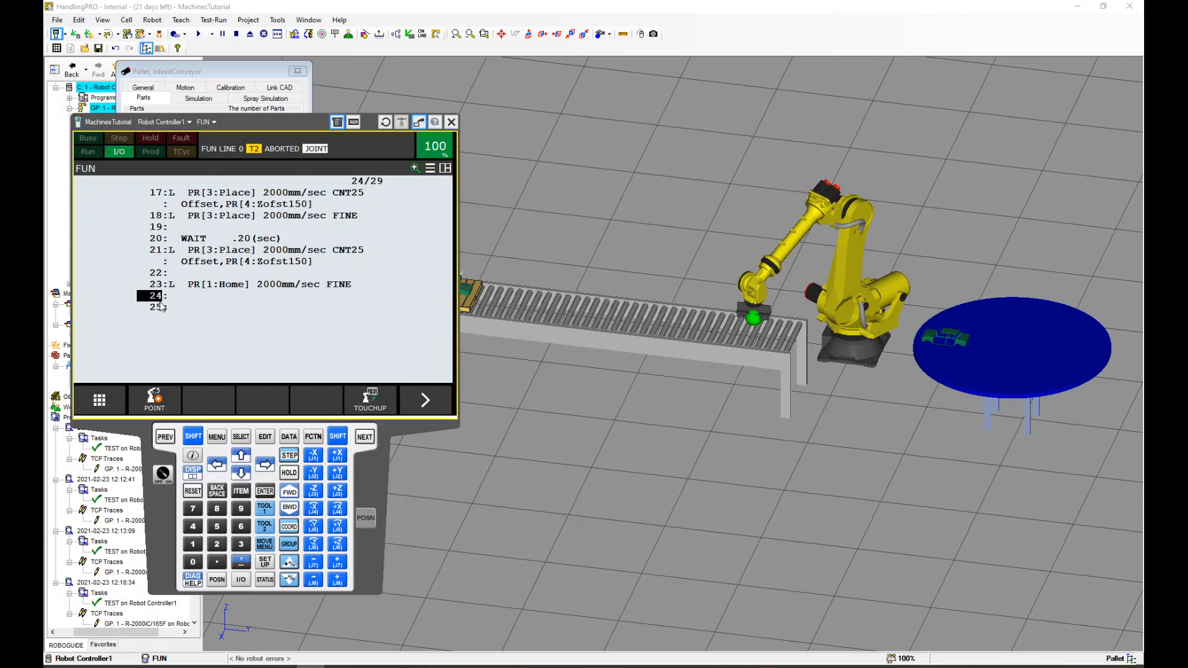
left_click(159, 306)
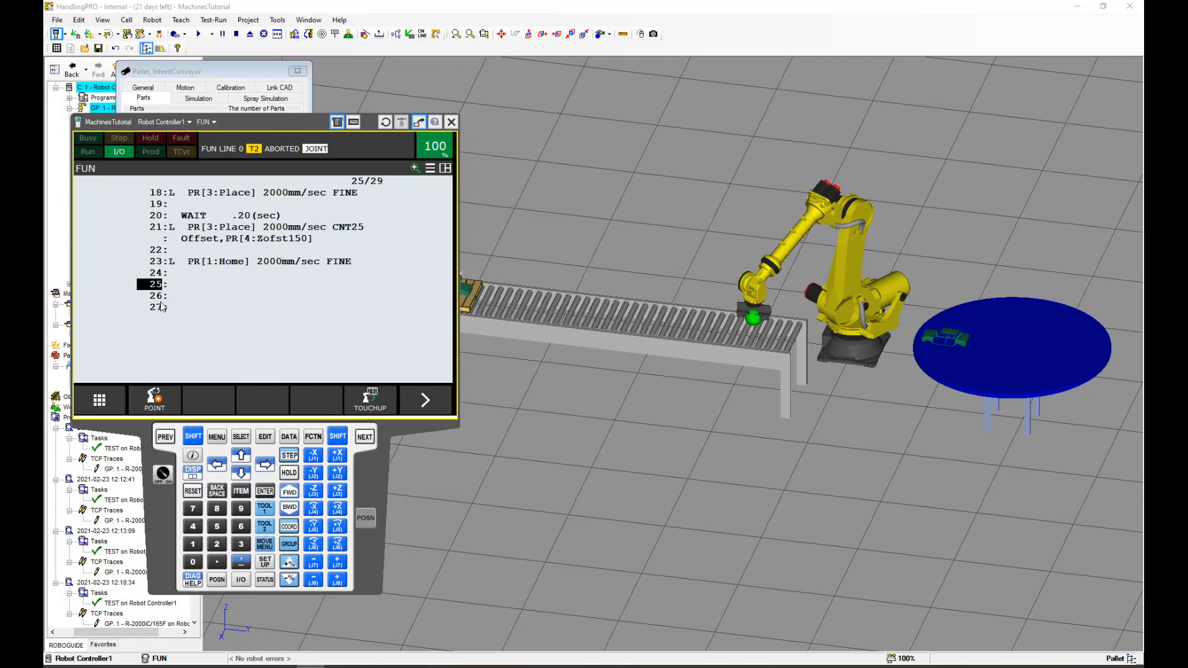
left_click(415, 403)
left_click(384, 409)
left_click(295, 246)
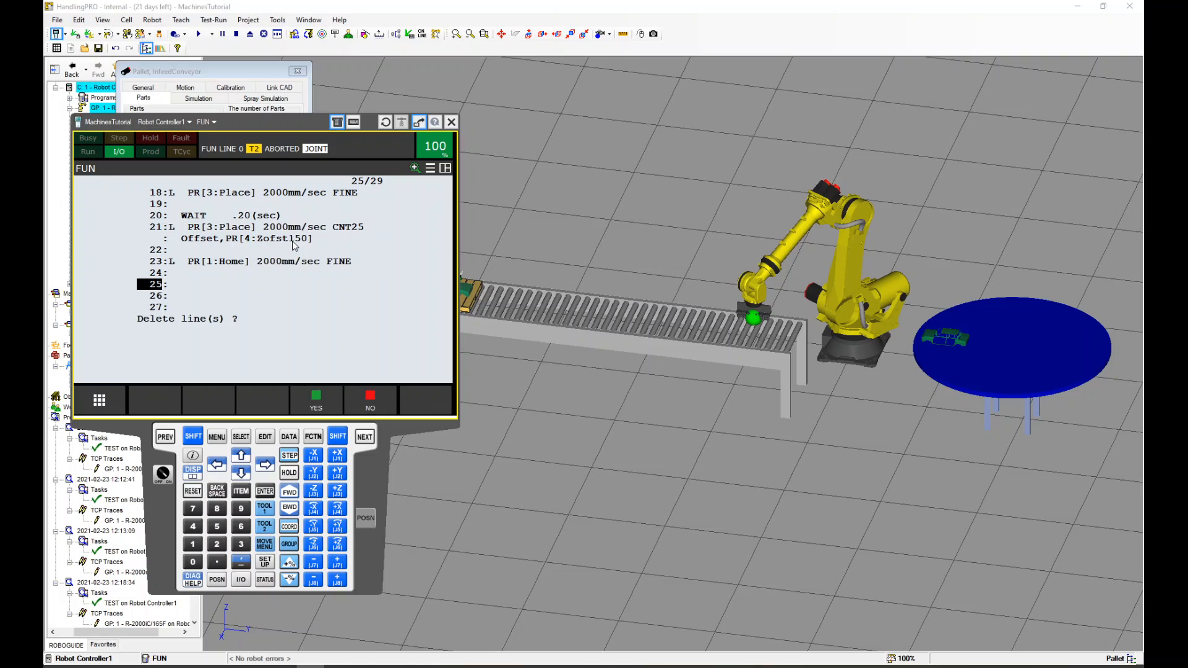
key("Down")
key("Down")
key("Down")
key("Down")
left_click(332, 398)
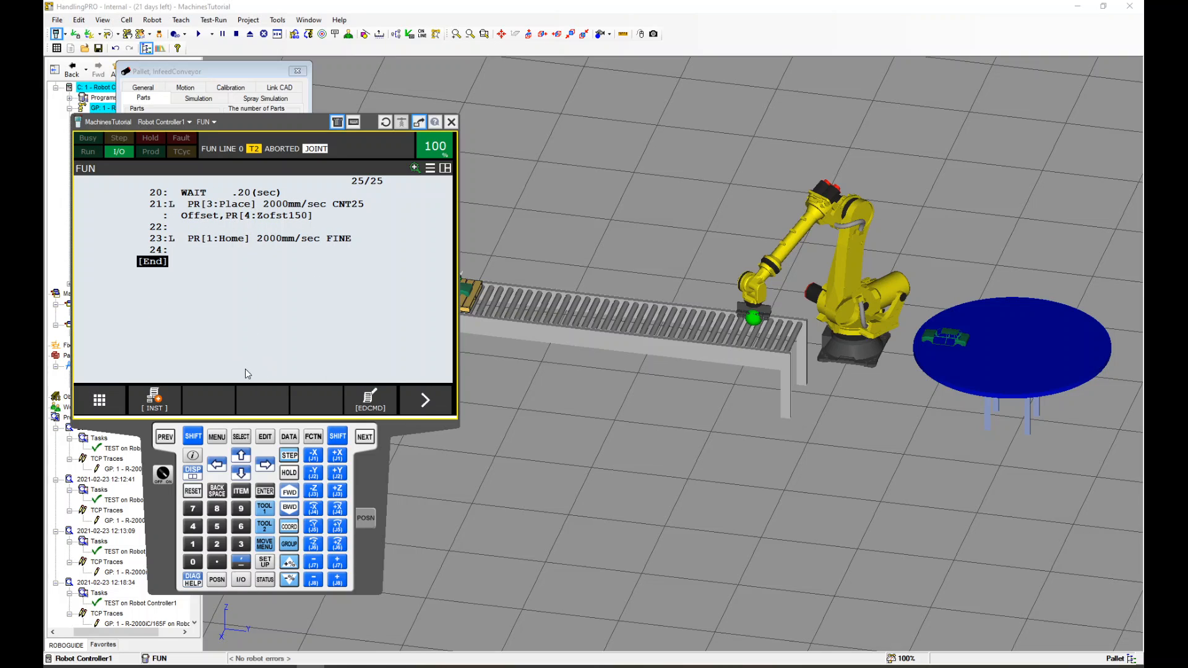
Switch the pendant to a split display and review the FUN program from the top down
key("shift")
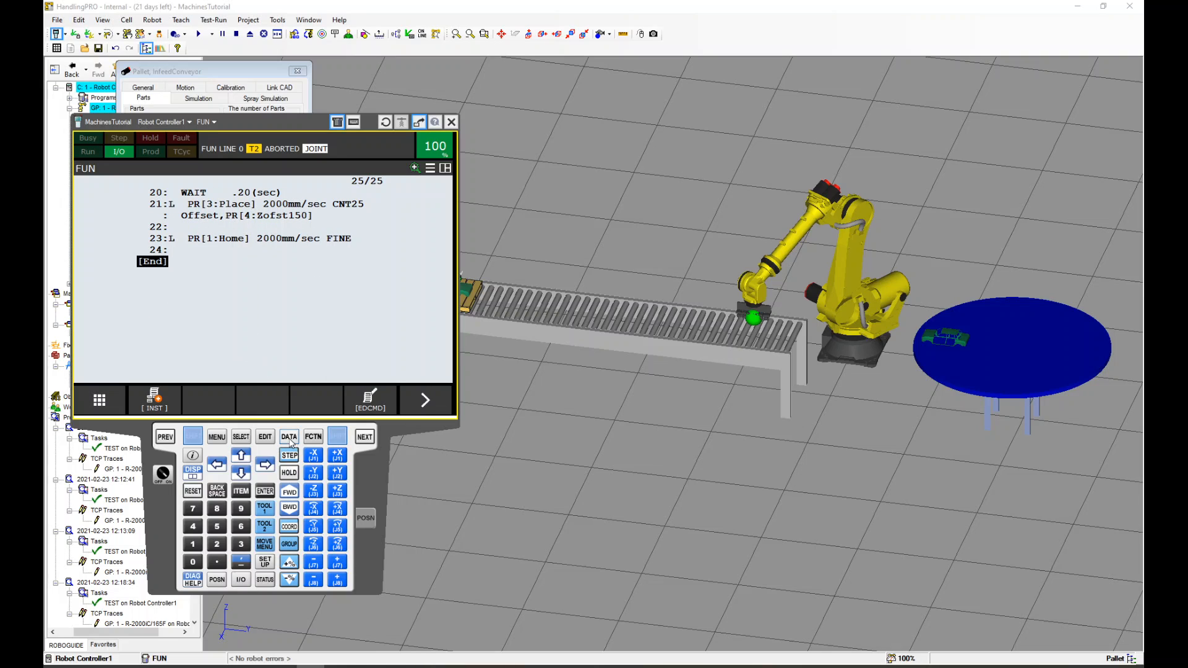
left_click(194, 473, "shift")
left_click(233, 223)
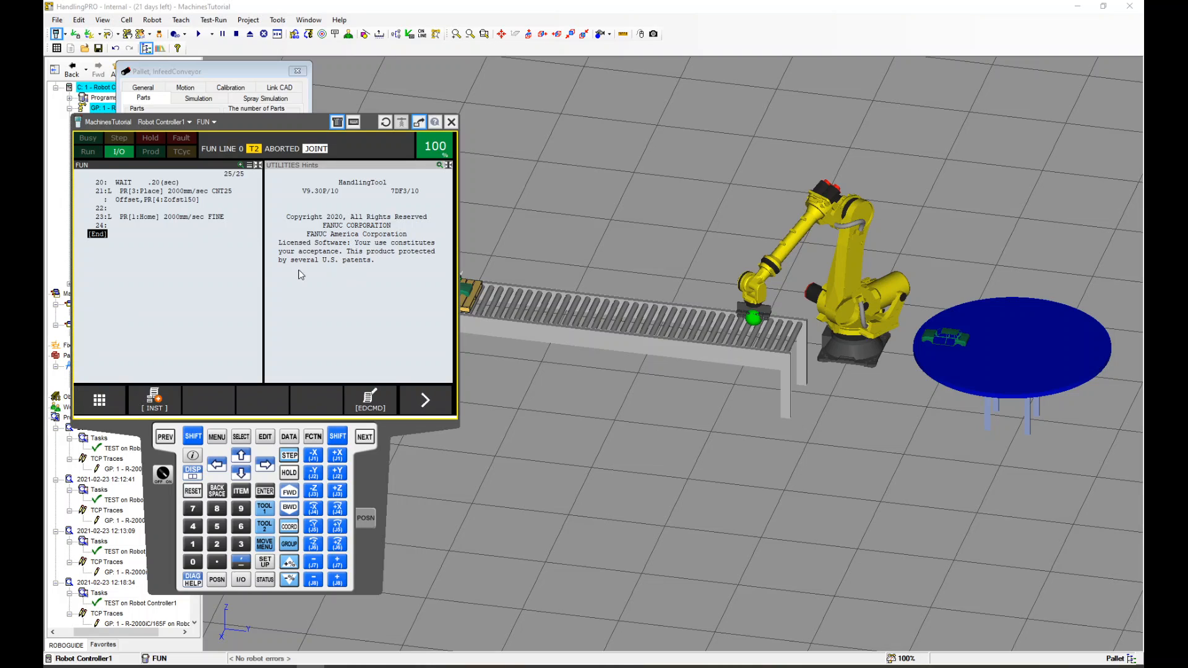
key("shift+Up")
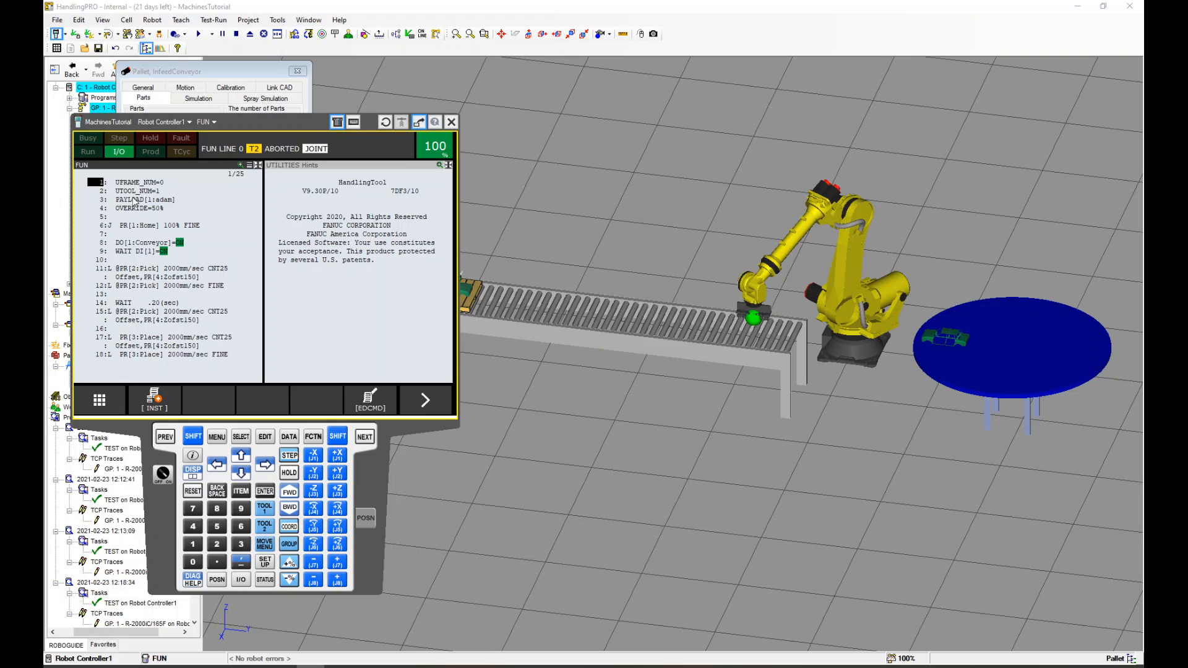
left_click(102, 246)
left_click(148, 277)
left_click(111, 295)
key("Down")
key("Down")
key("Down")
key("Down")
key("Down")
key("Down")
key("Down")
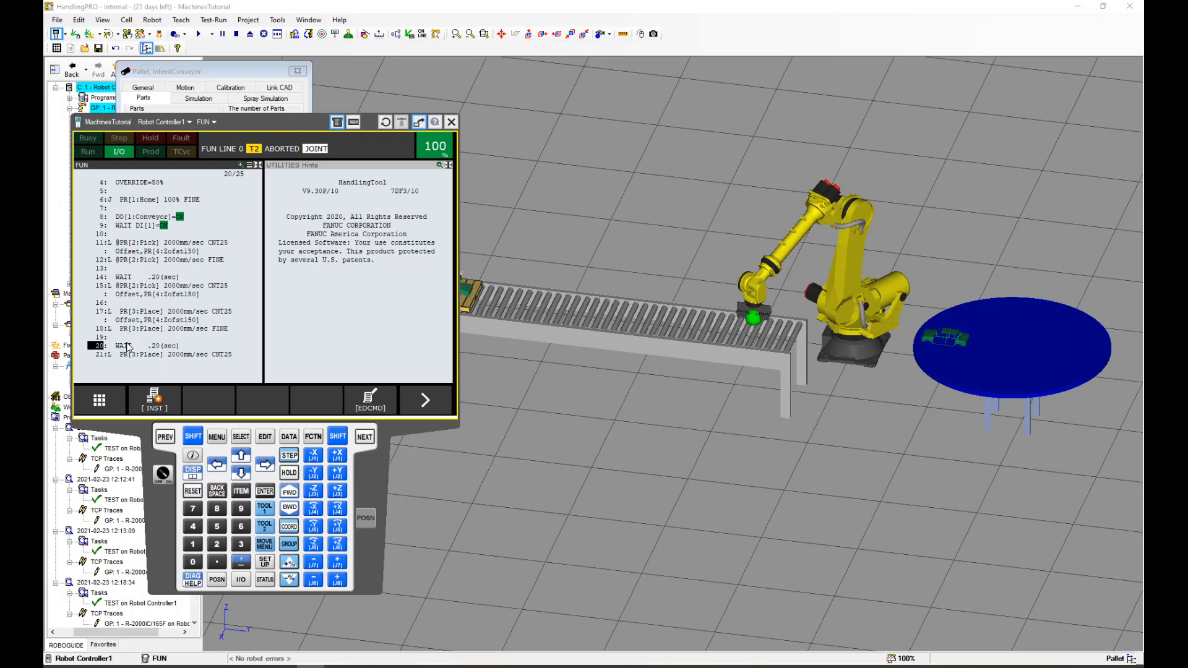
key("Down")
key("Down")
key("Down")
key("Down")
key("Down")
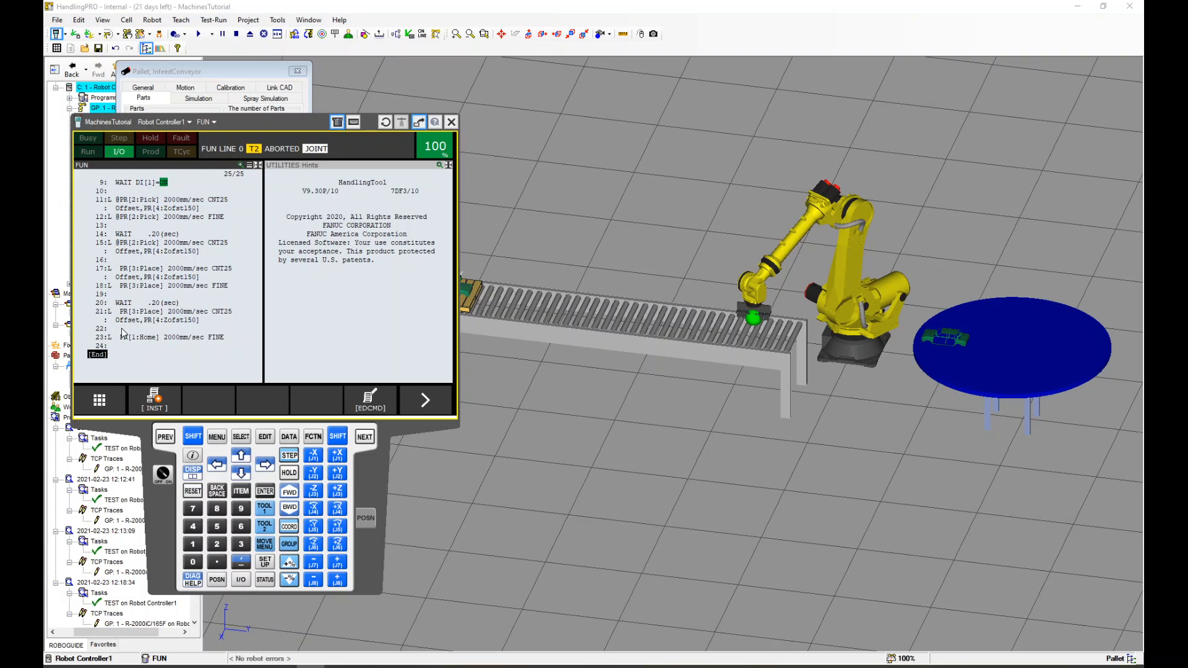
key("Up")
key("Up")
key("Up")
Insert two blank lines above the Home move at line 23
left_click(370, 401)
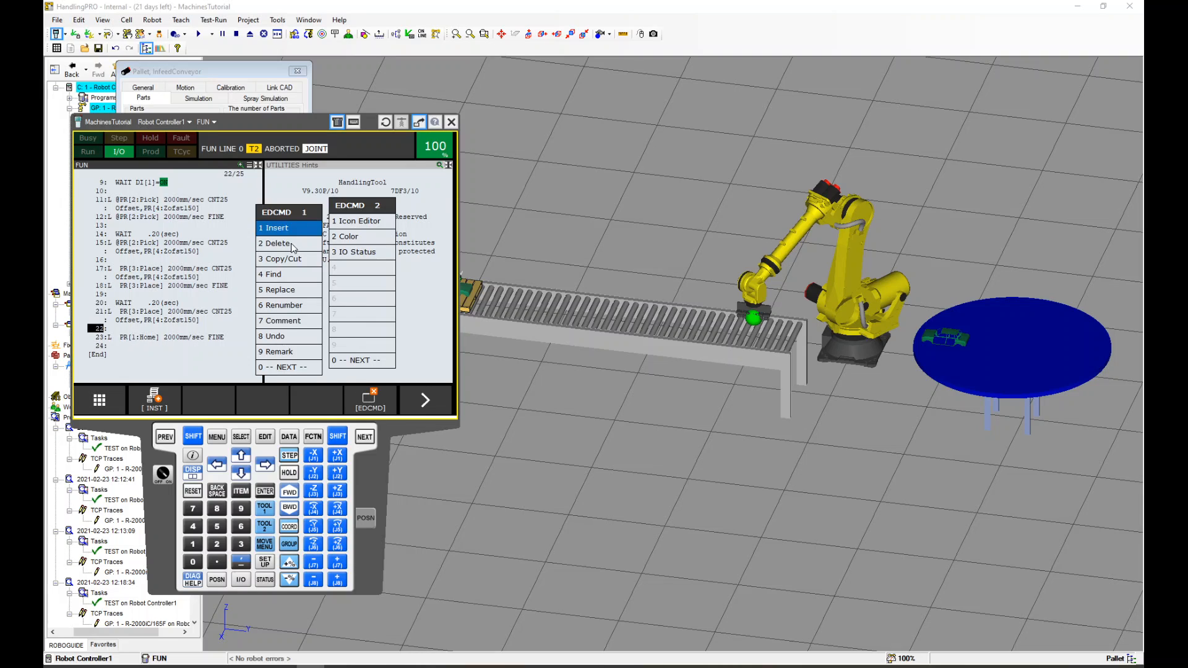
left_click(292, 232)
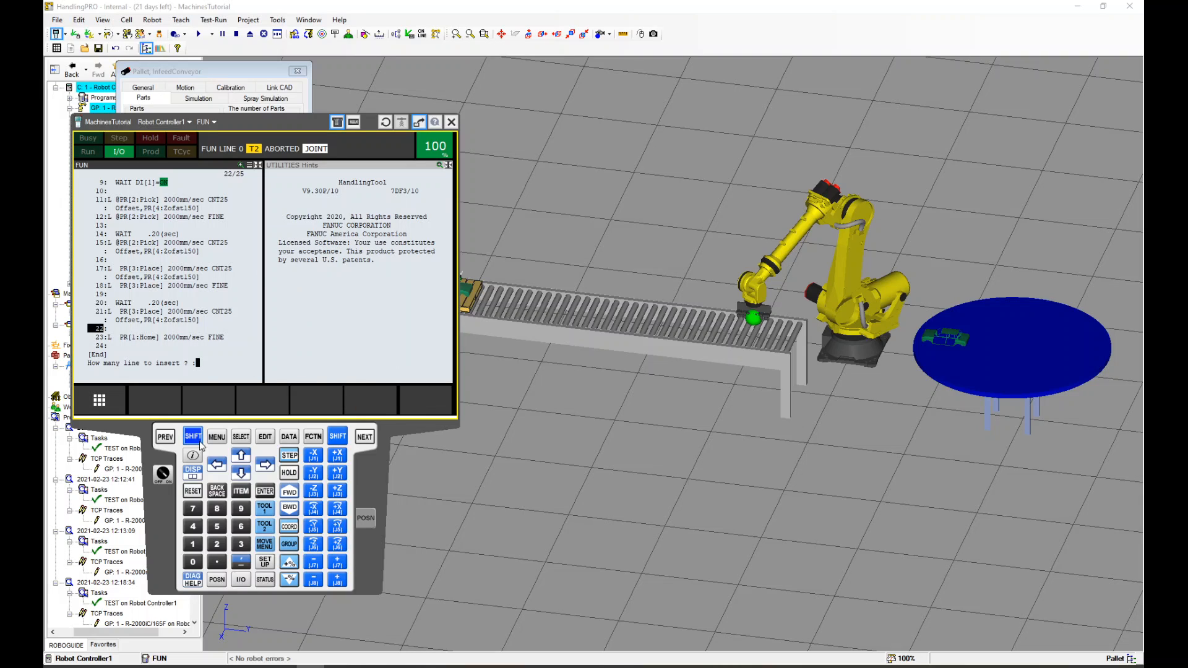
left_click(216, 544)
left_click(265, 491)
key("Down")
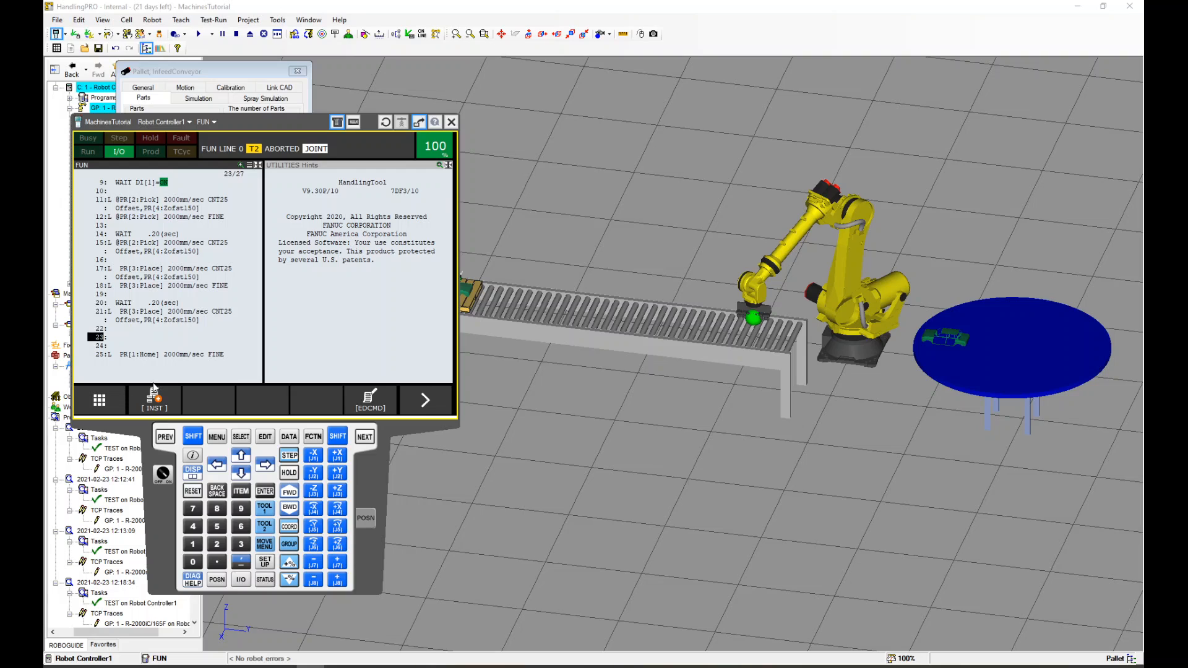
Add the I/O instruction DO[2:DialTable]=ON at line 23
left_click(154, 400)
left_click(93, 238)
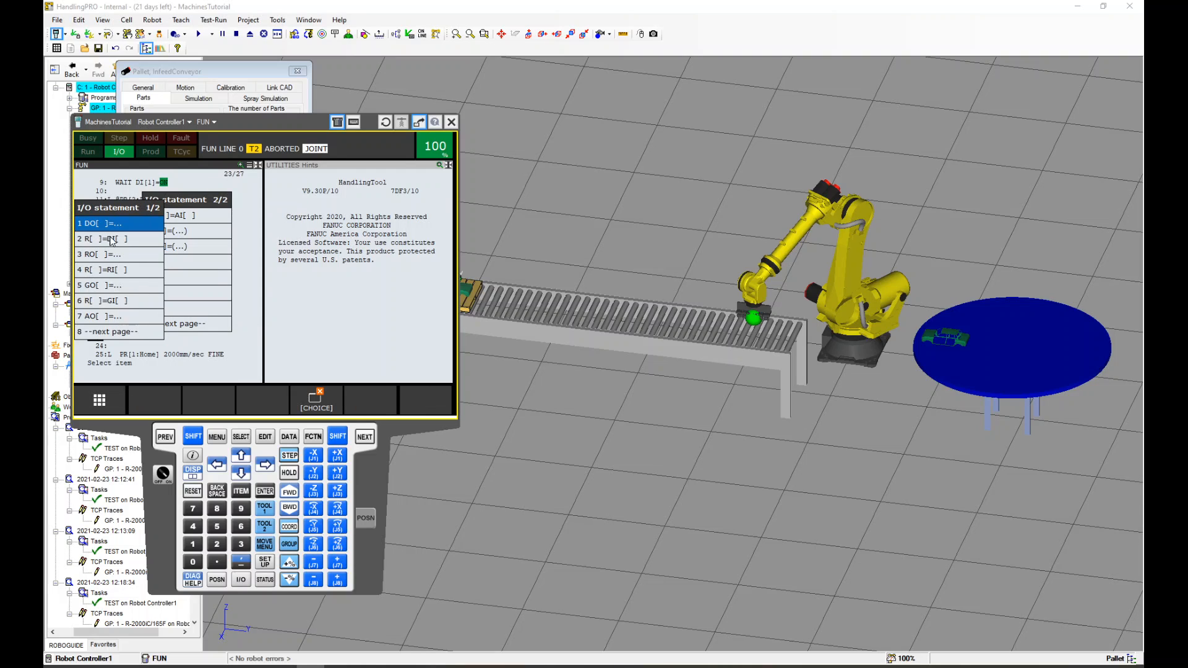
left_click(109, 224)
type("2  ]=...")
key("Return")
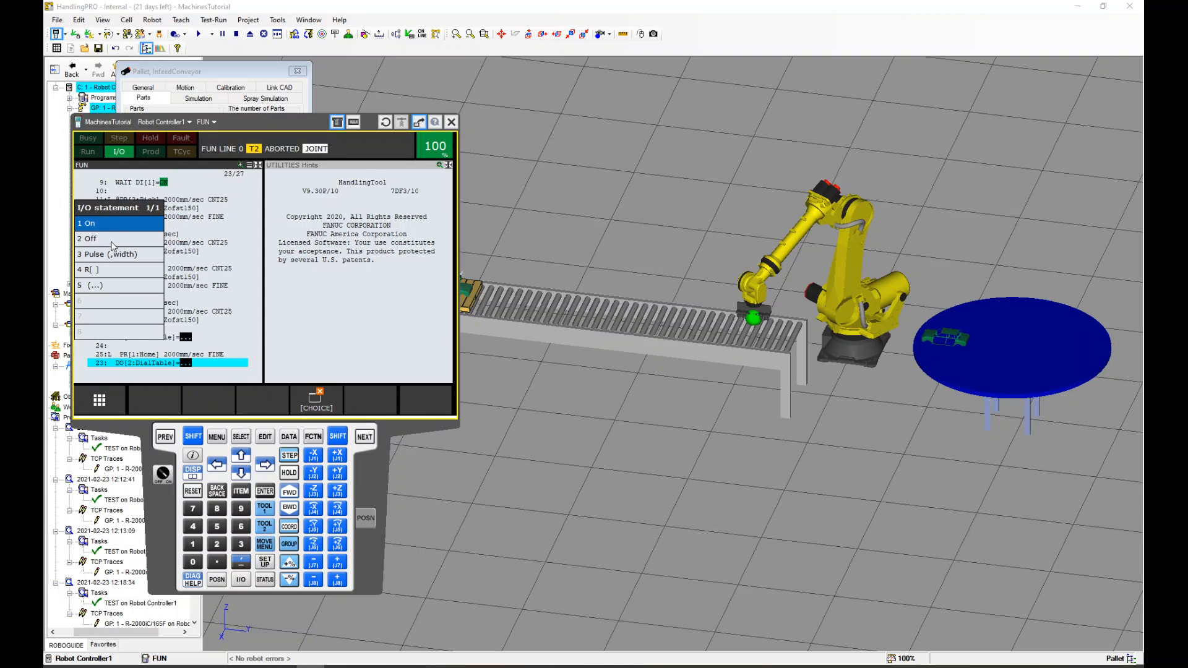
left_click(104, 229)
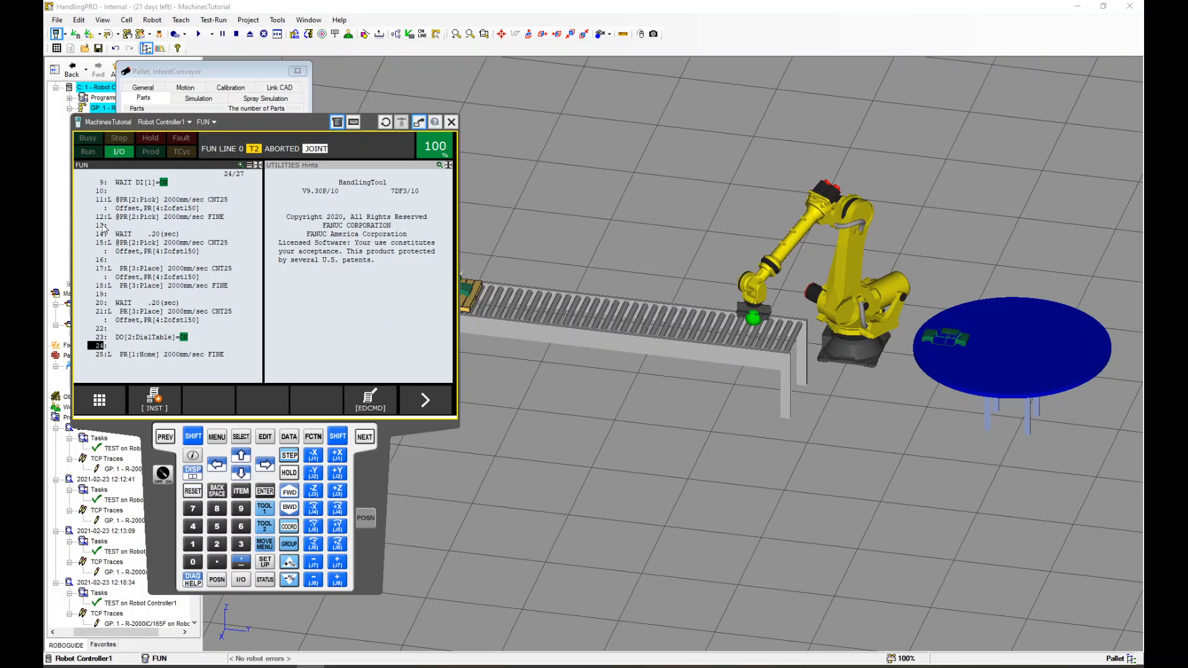
Set the speed of the Home move on line 25 to 1000 mm/sec
left_click(169, 354)
type("1000")
key("Return")
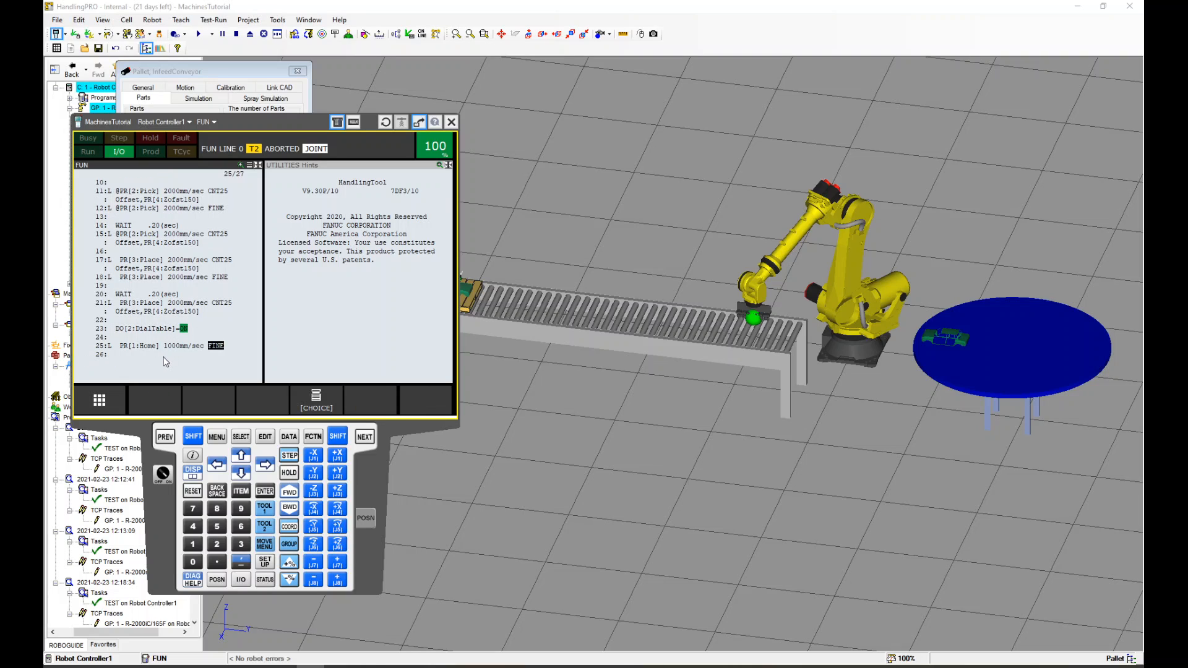
Add a WAIT 1.00 sec timer instruction at line 26
left_click(100, 355)
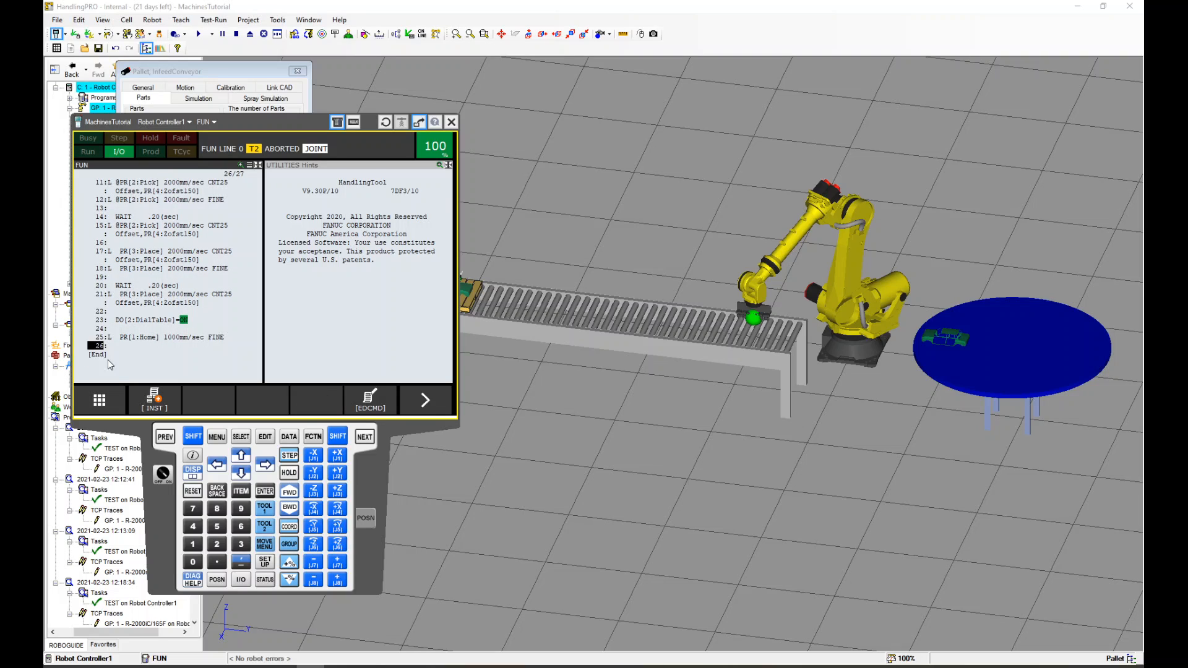
left_click(151, 399)
left_click(112, 270)
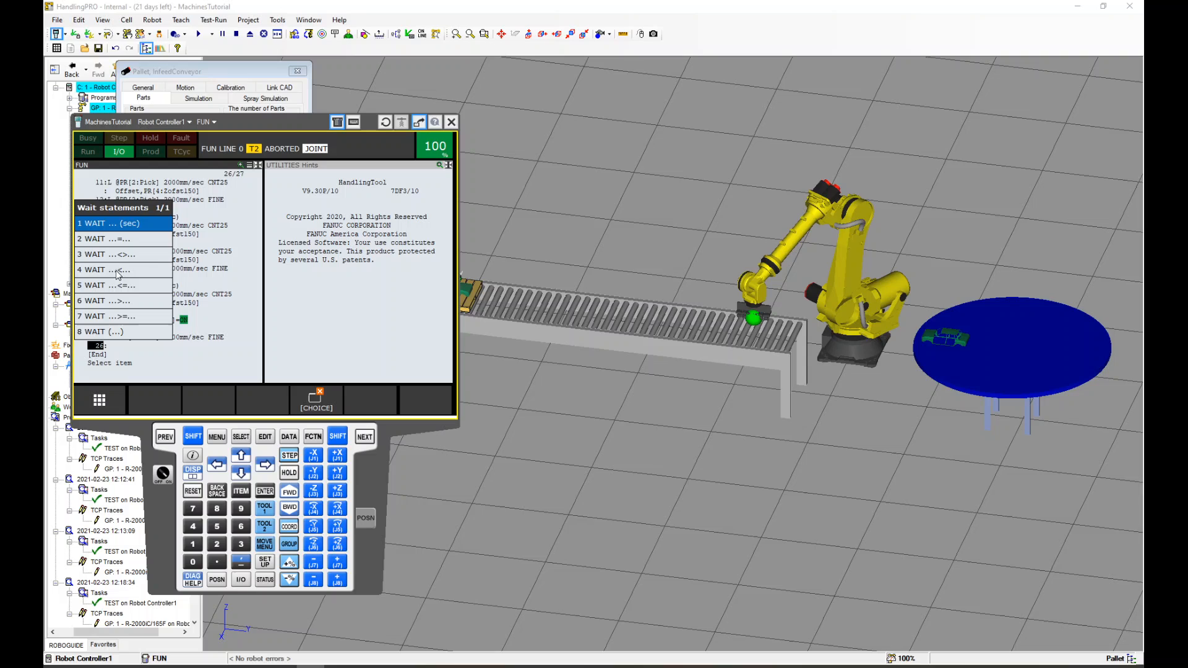
left_click(124, 233)
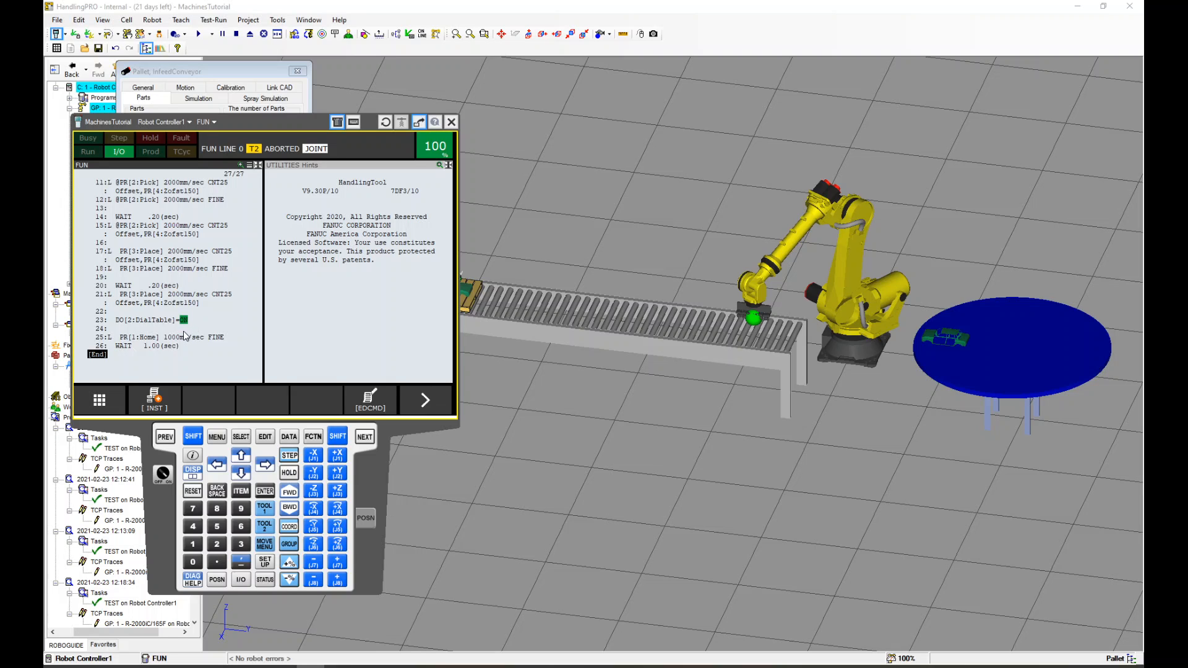
Close the pallet dialog, move the pendant aside, and add a new program named pickup
left_click(298, 71)
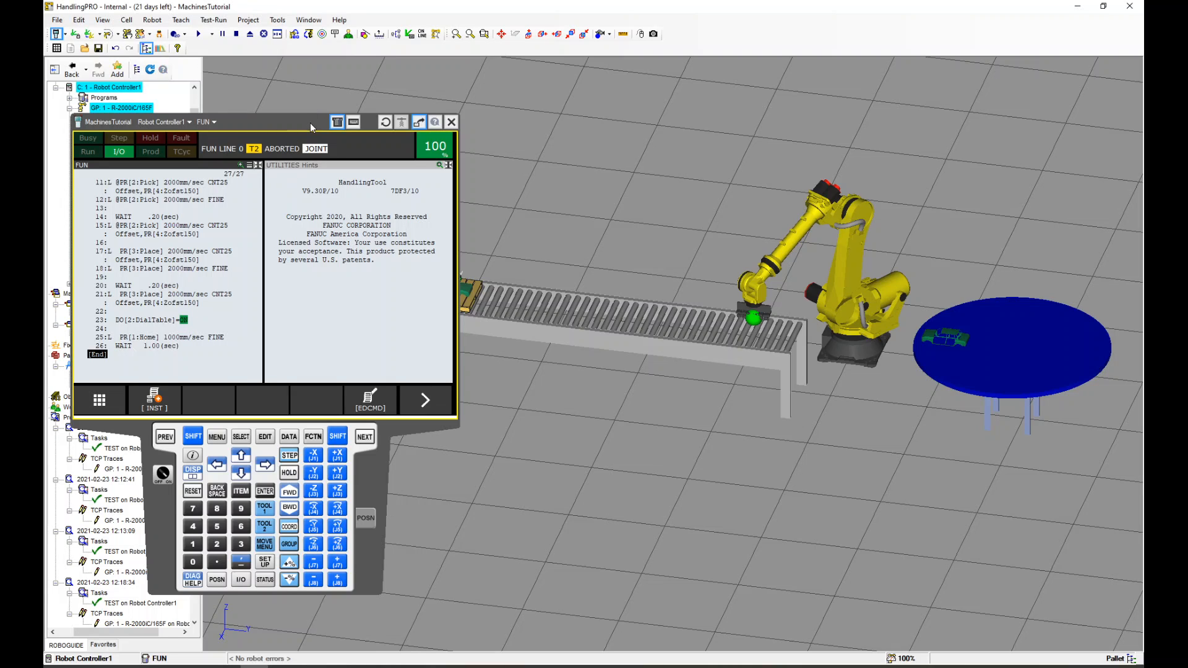
left_click_drag(311, 128, 330, 585)
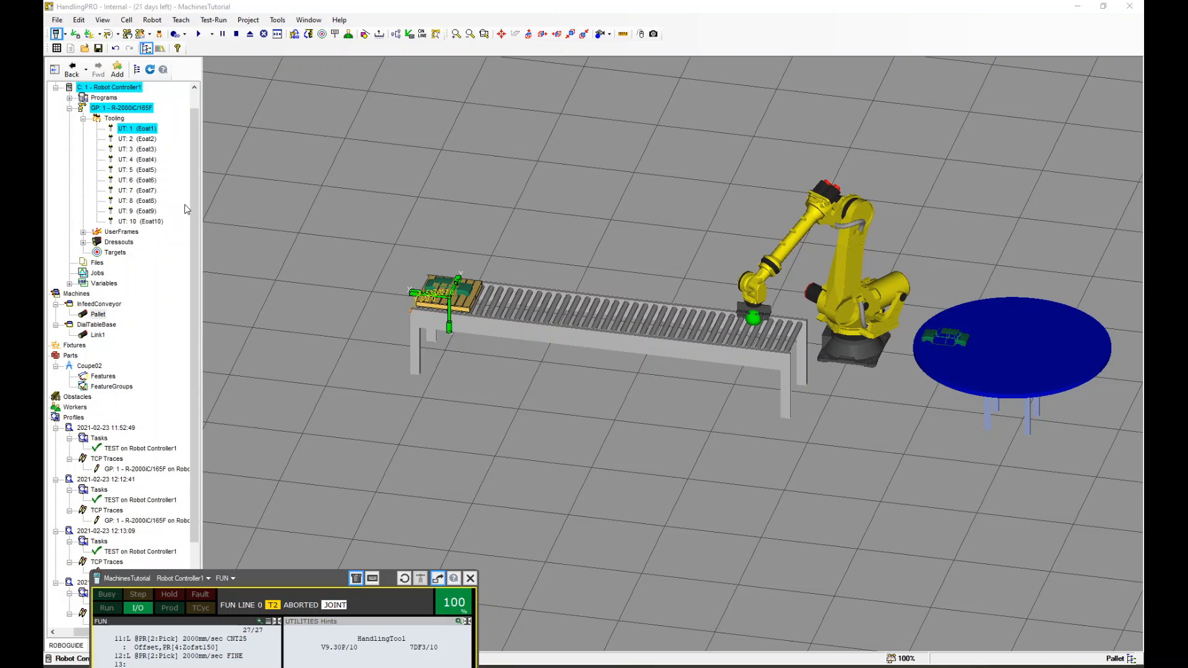
left_click(70, 97)
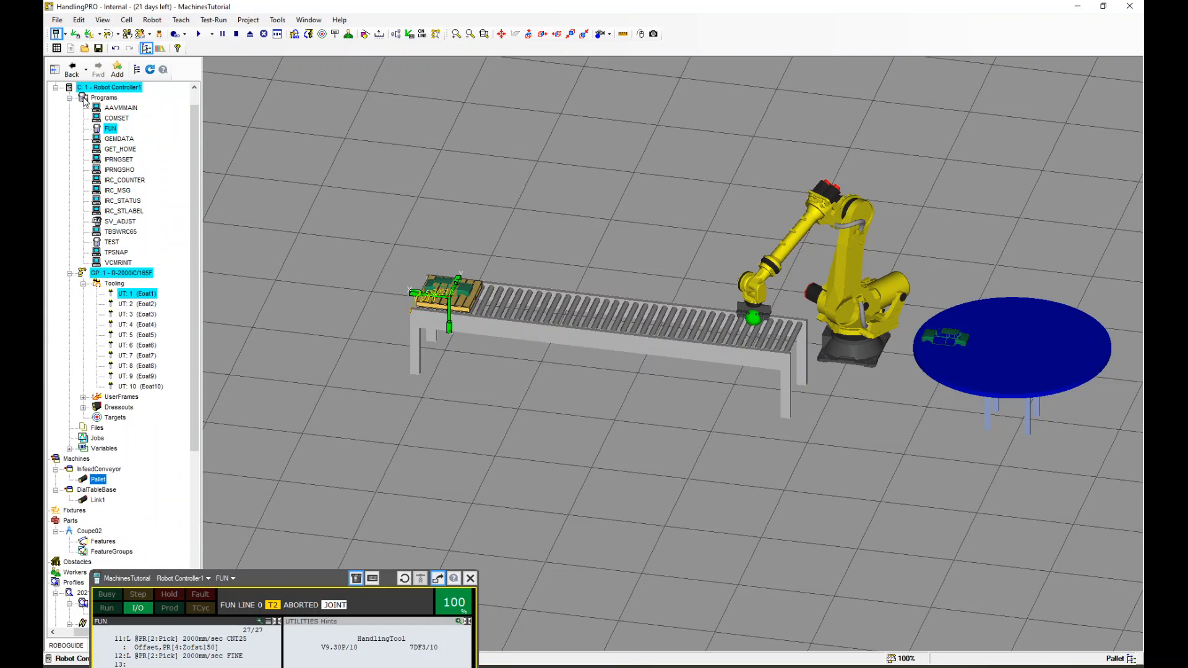
right_click(85, 99)
left_click(118, 92)
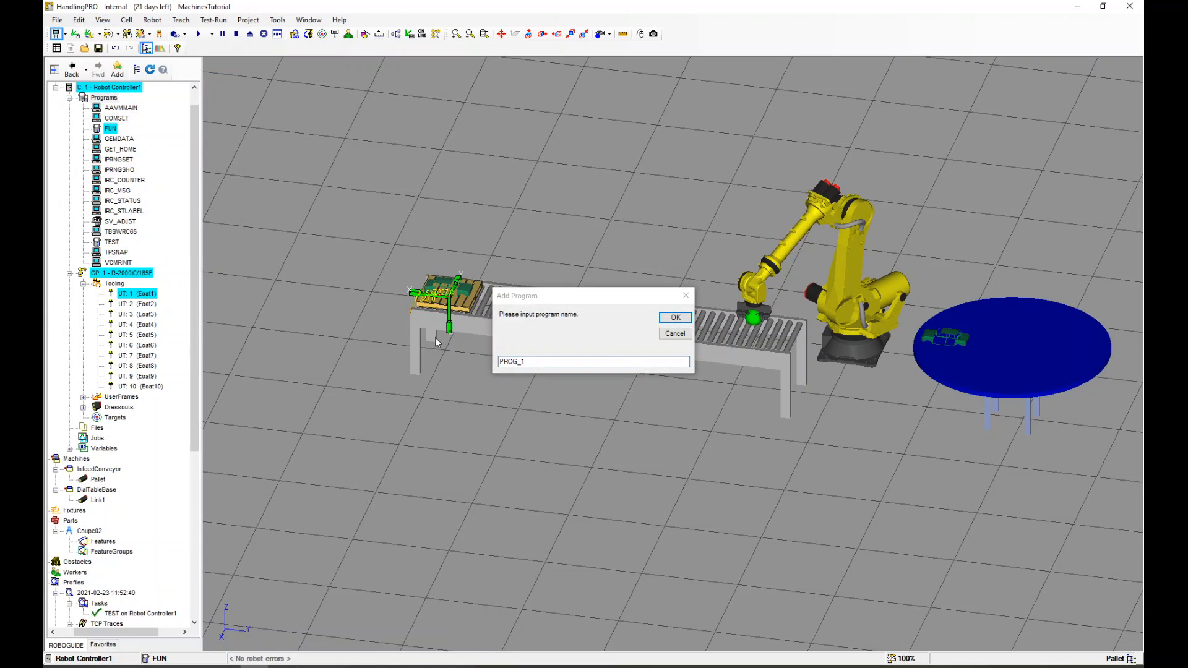
type("pickup")
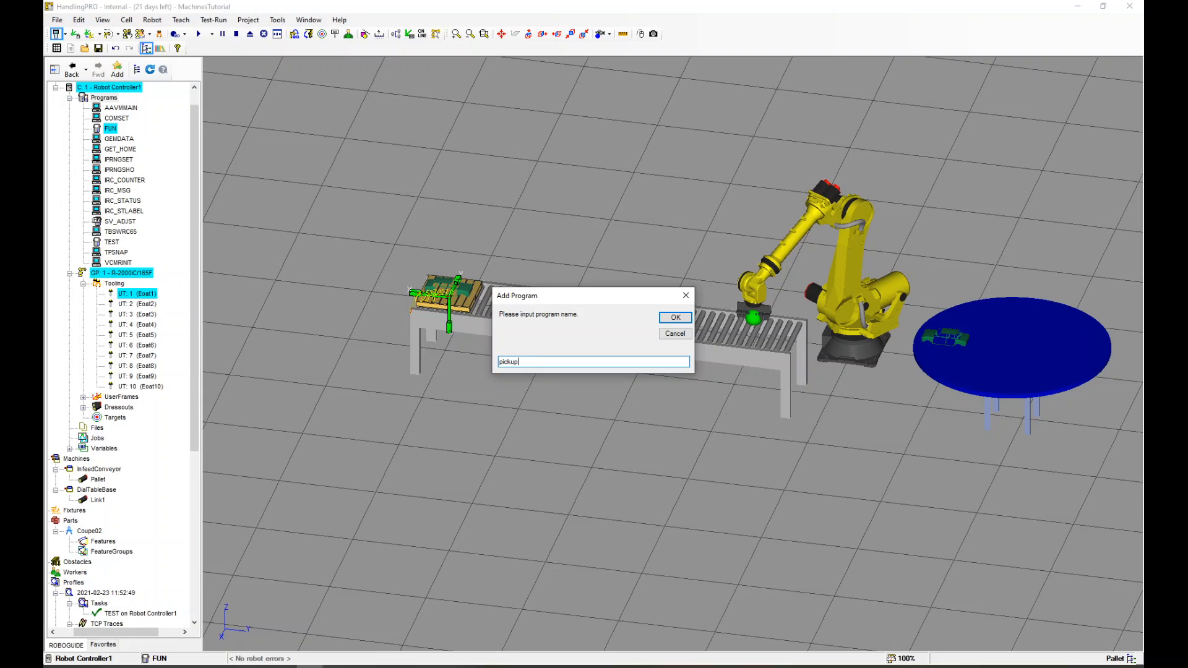
key("Return")
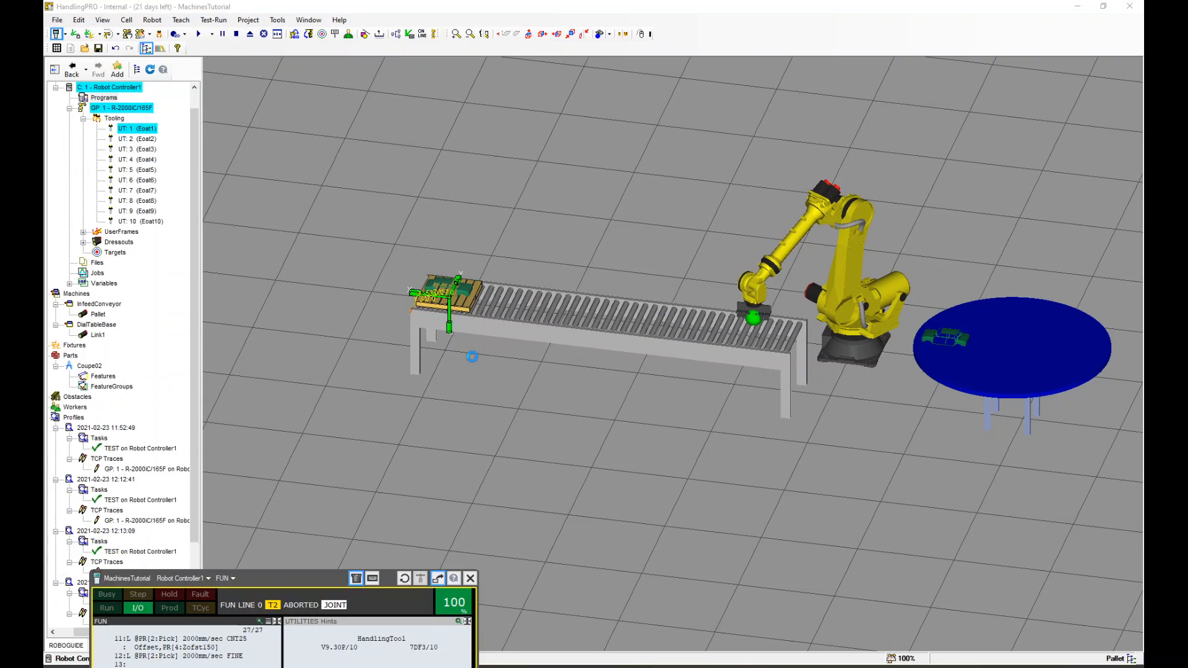
Add a Pickup instruction picking Coupe02 from InfeedConveyor:Pallet with GP:1 - UT:1 (Eoat1), and close the editor
left_click(430, 94)
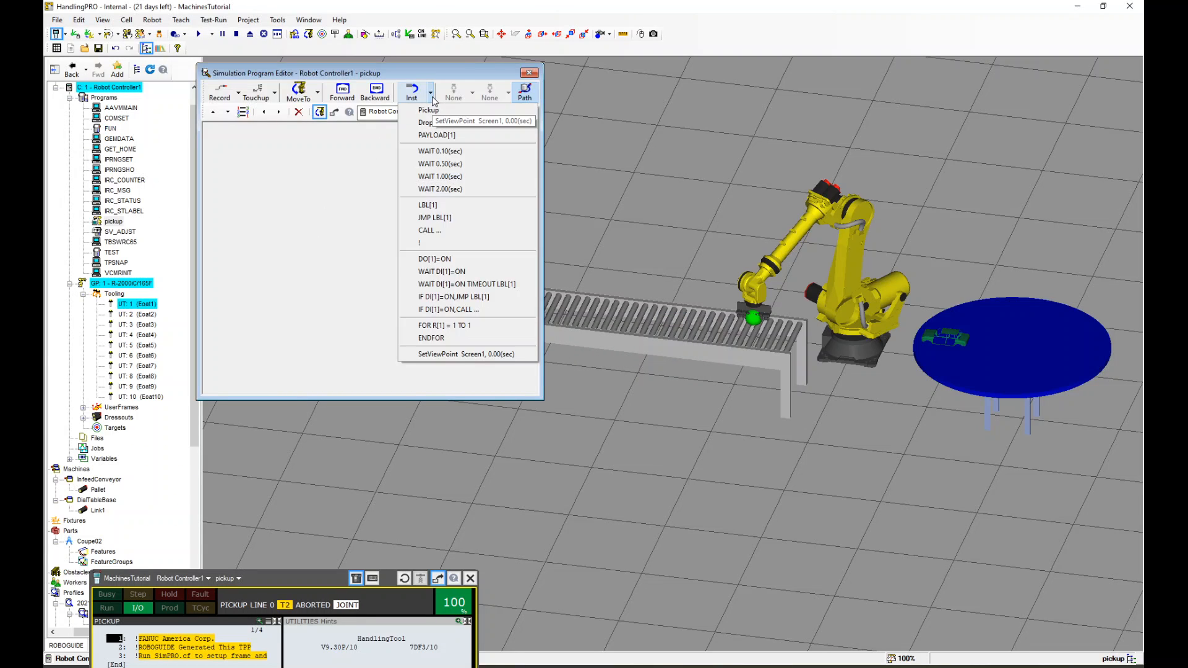
left_click(433, 113)
left_click(338, 132)
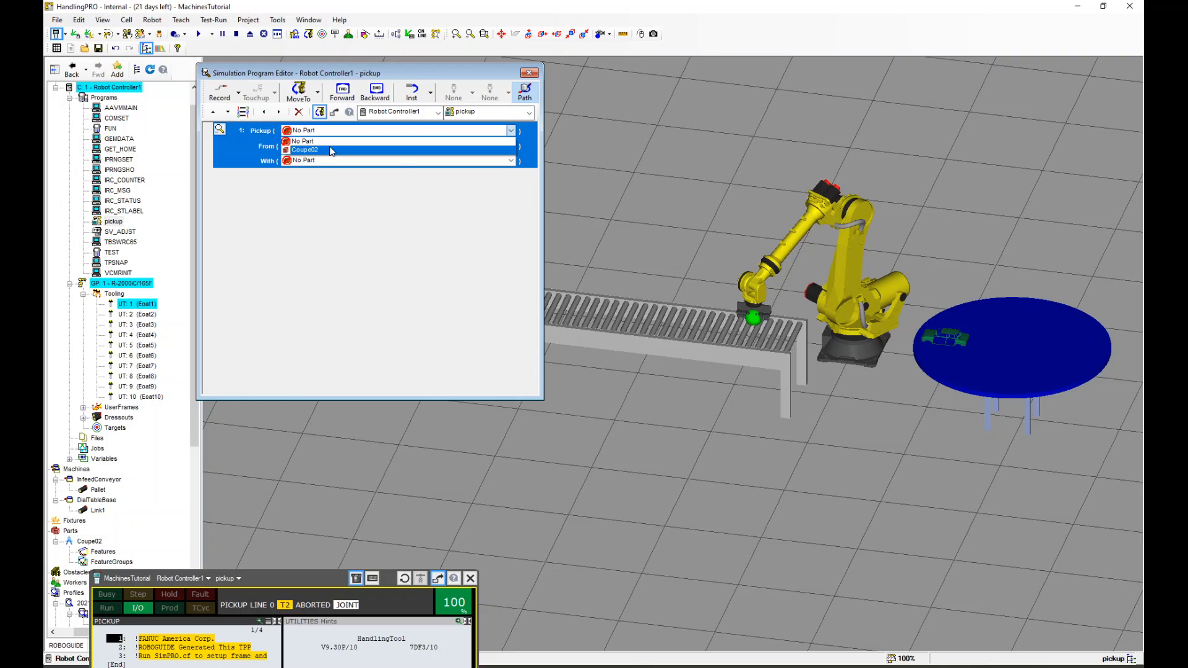
left_click(329, 149)
left_click(328, 148)
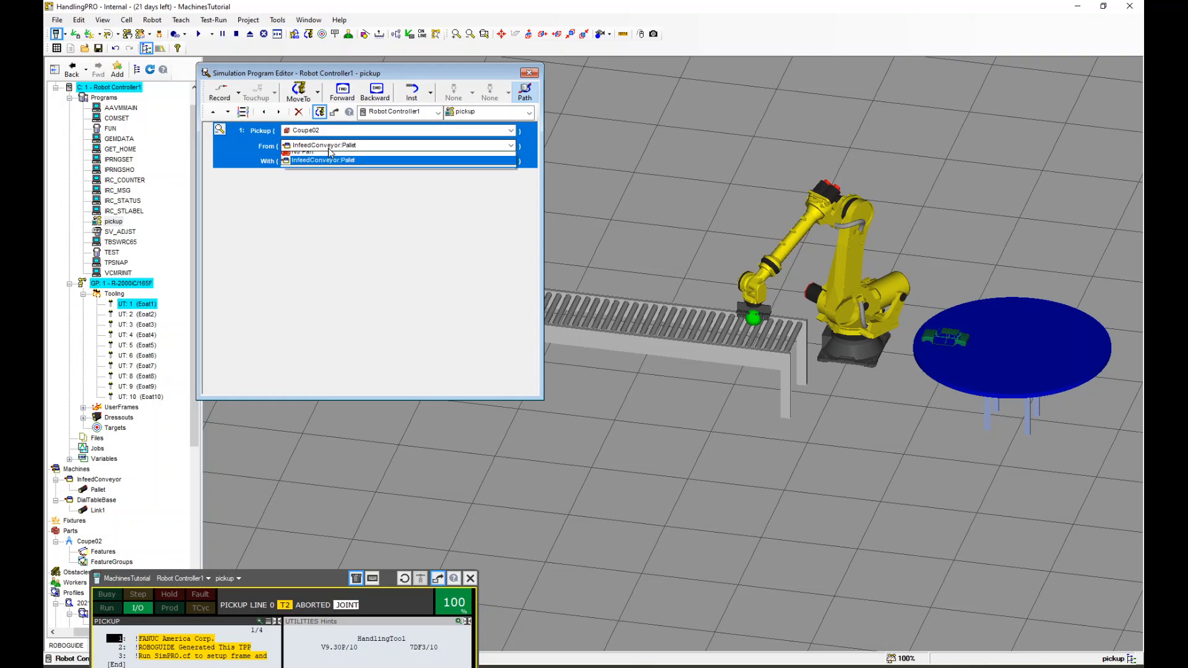
left_click(324, 166)
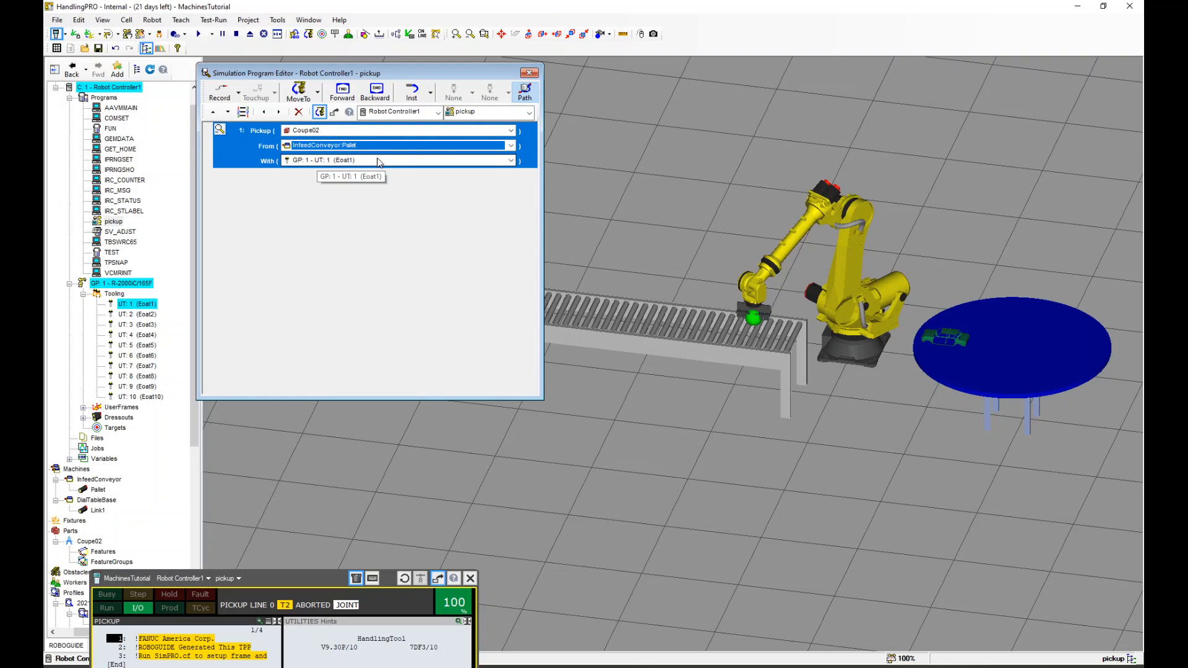
left_click(529, 72)
Add a new simulation program named drop to the controller's programs
left_click(104, 98)
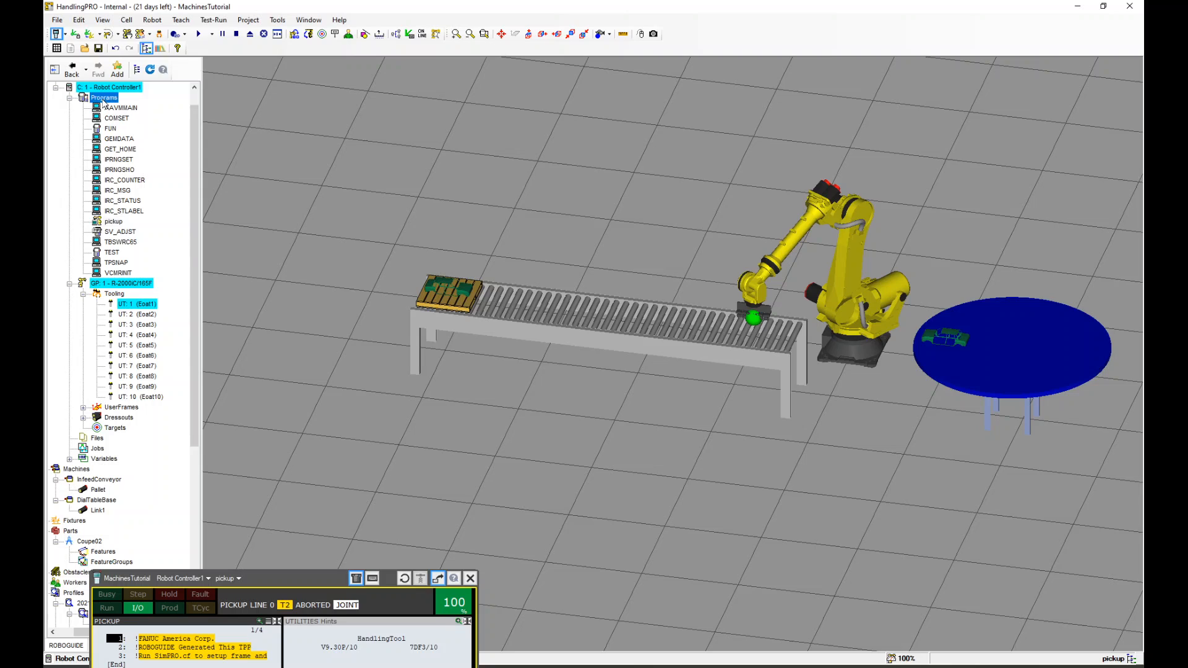
right_click(103, 98)
left_click(211, 83)
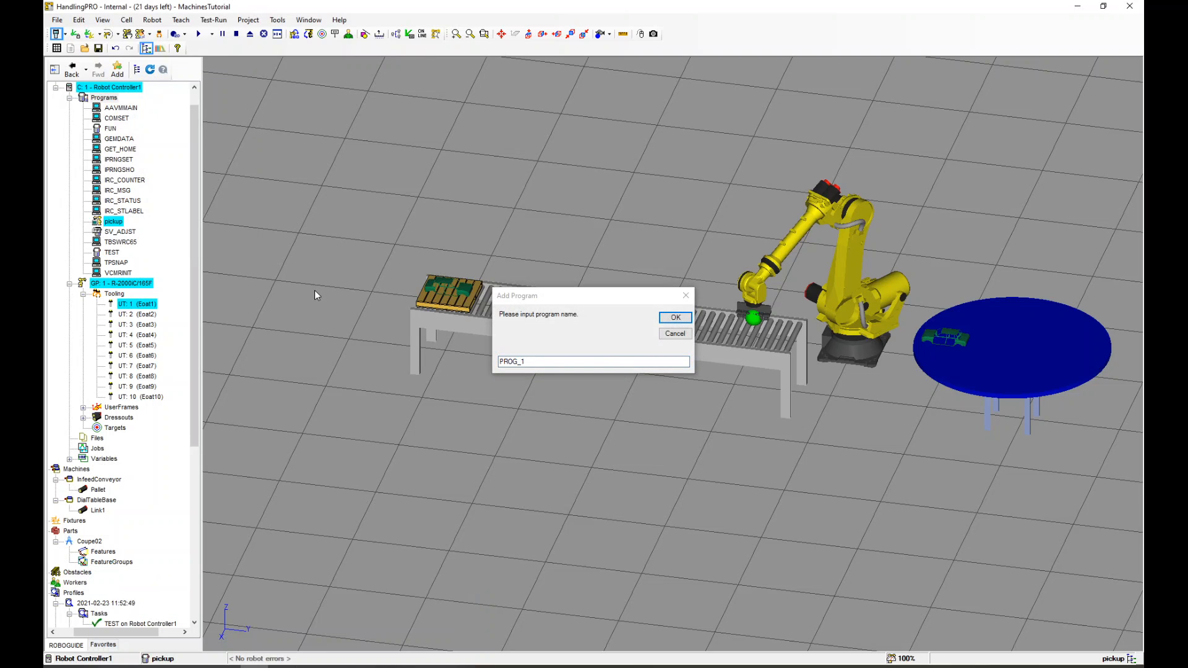
left_click(503, 343)
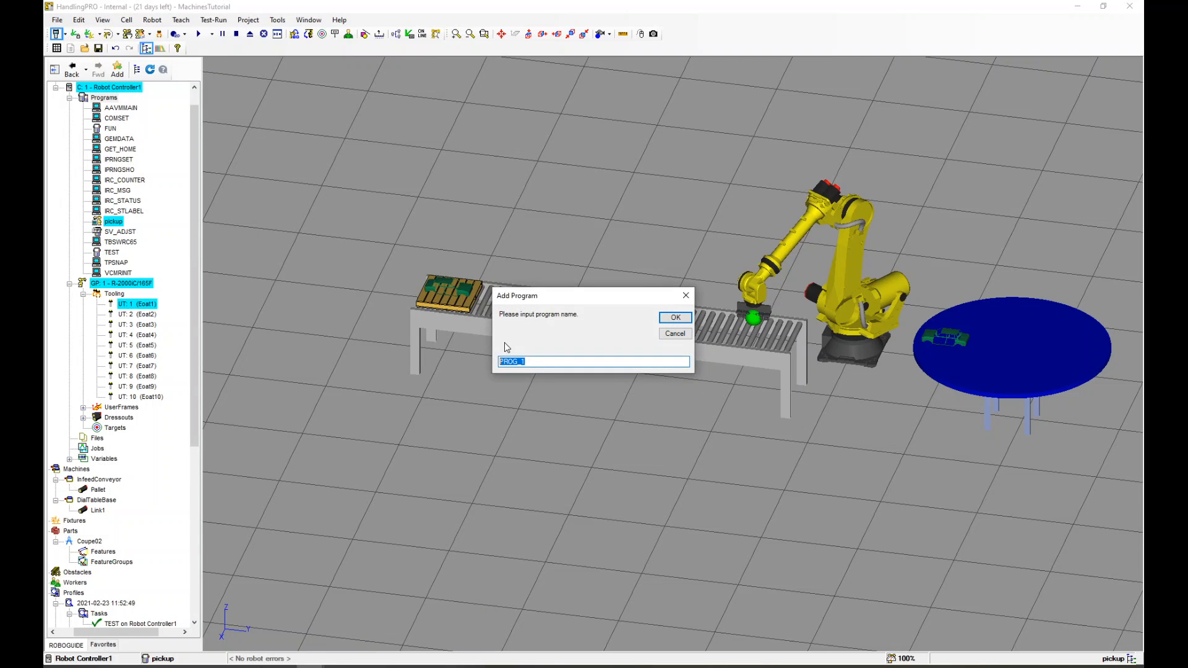
type("drop")
left_click(676, 317)
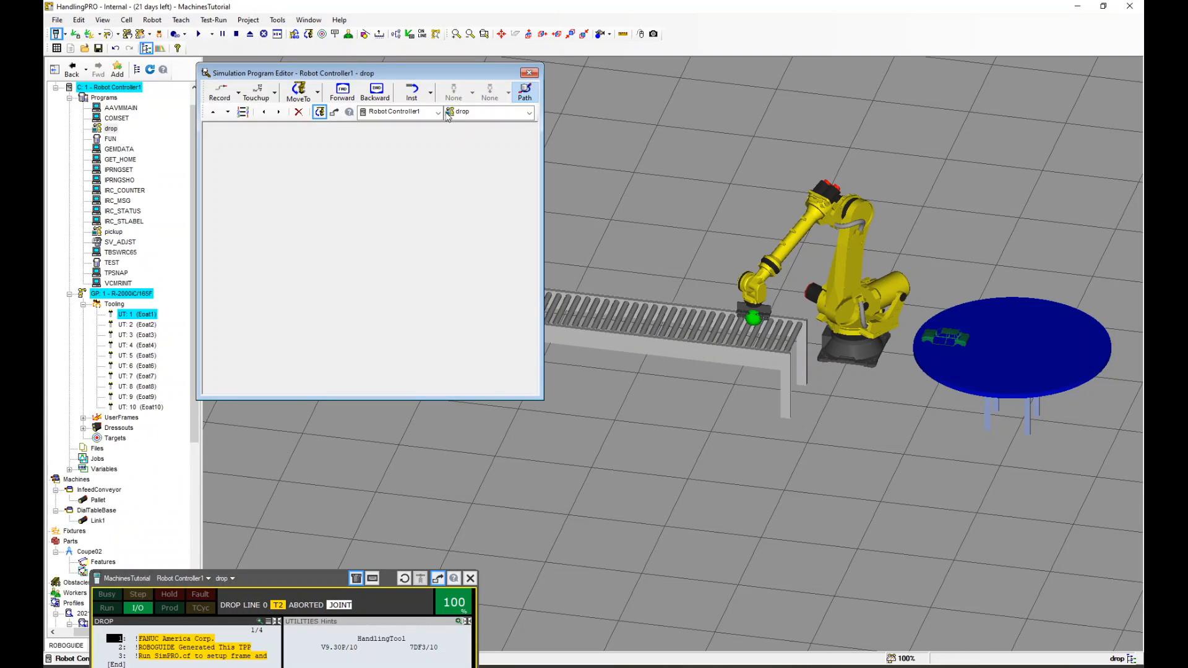
Add a Drop instruction dropping Coupe02 from GP:1 - UT:1 (Eoat1) on DialTableBase:Link1, and close the editor
left_click(413, 92)
left_click(426, 128)
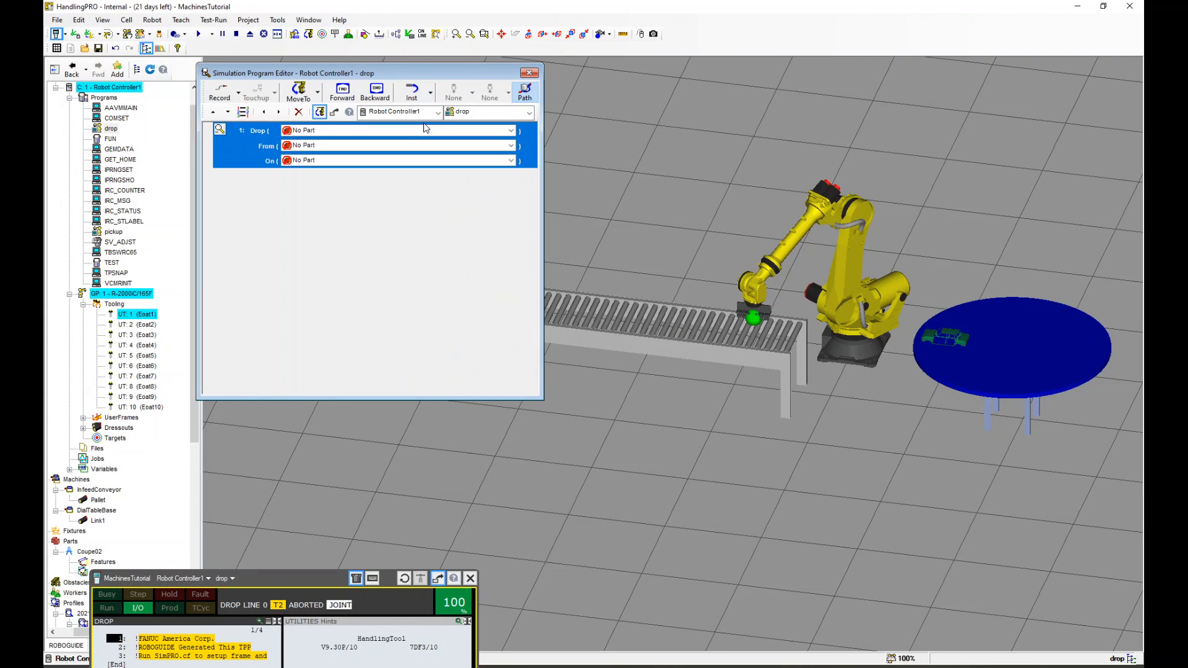
left_click(381, 129)
left_click(327, 151)
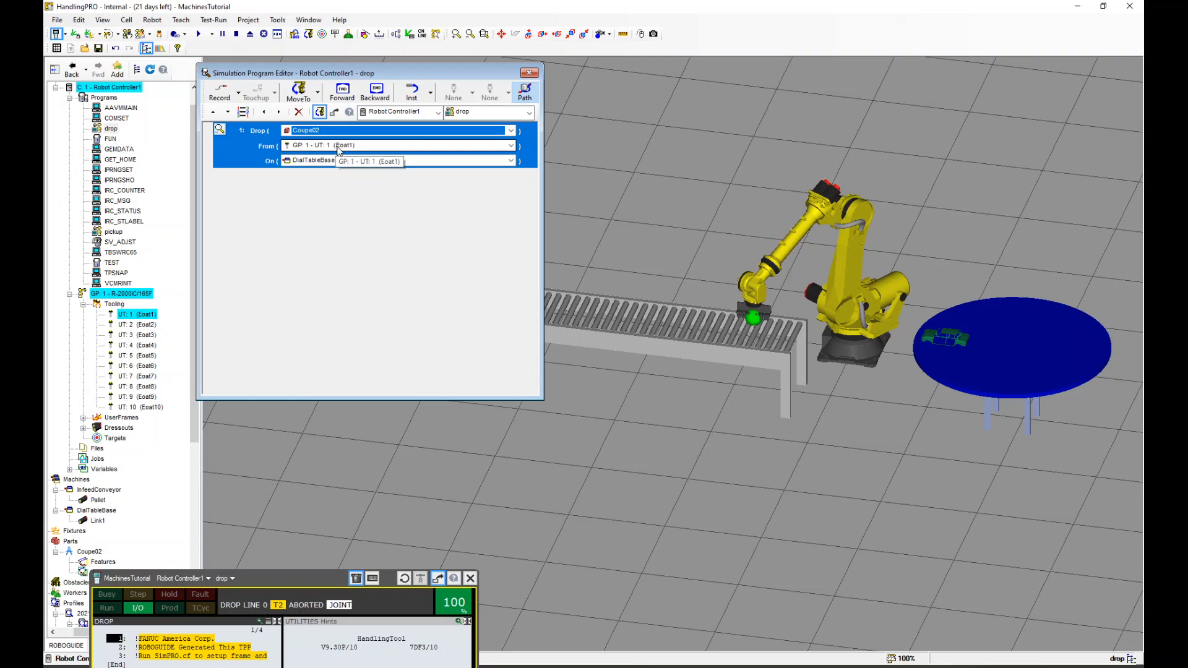
left_click(326, 166)
left_click(338, 182)
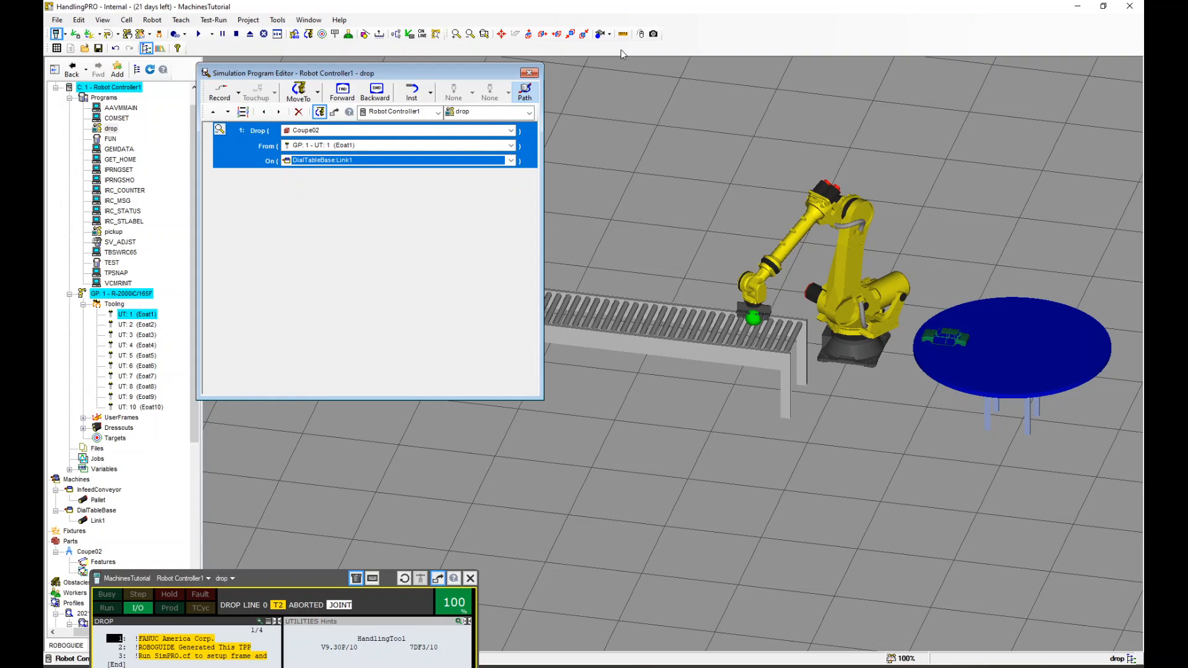
left_click(529, 72)
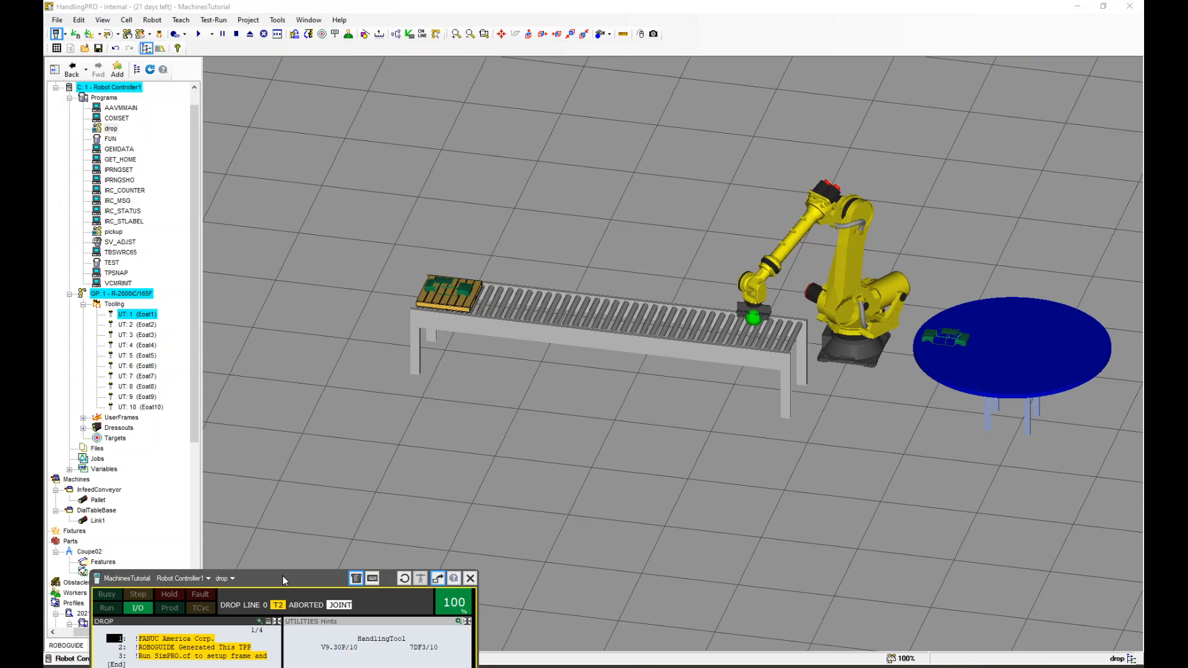
Bring the teach pendant back into view and open program FUN from the program list
left_click_drag(282, 577, 337, 129)
left_click(312, 435)
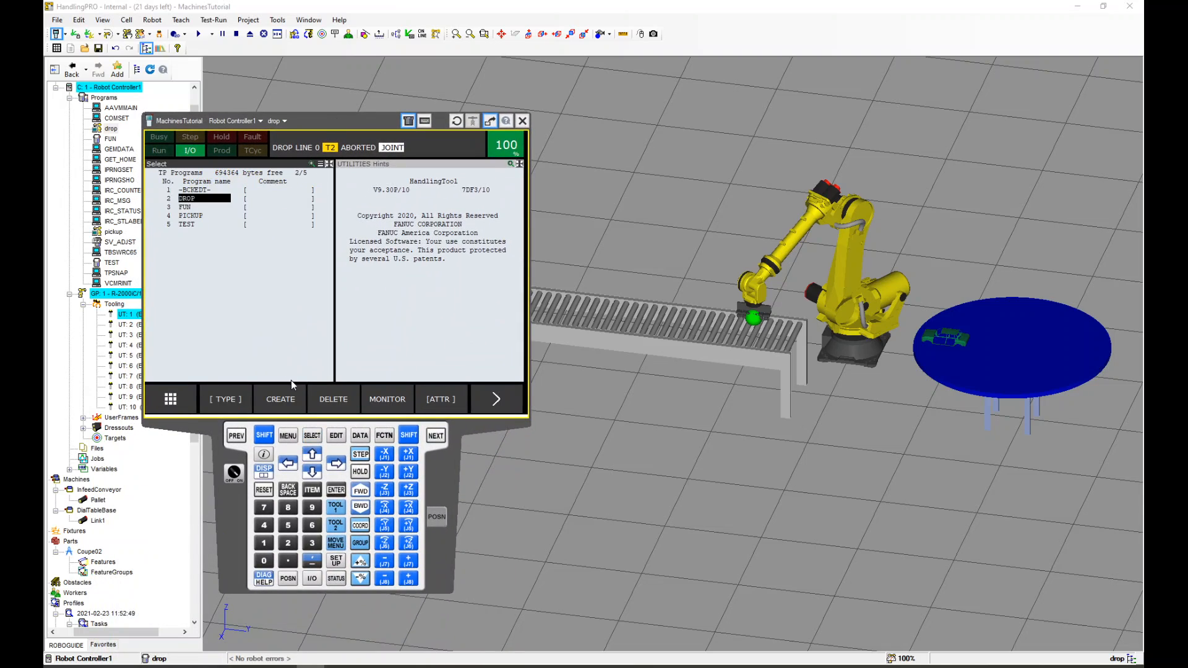
key("Down")
key("Return")
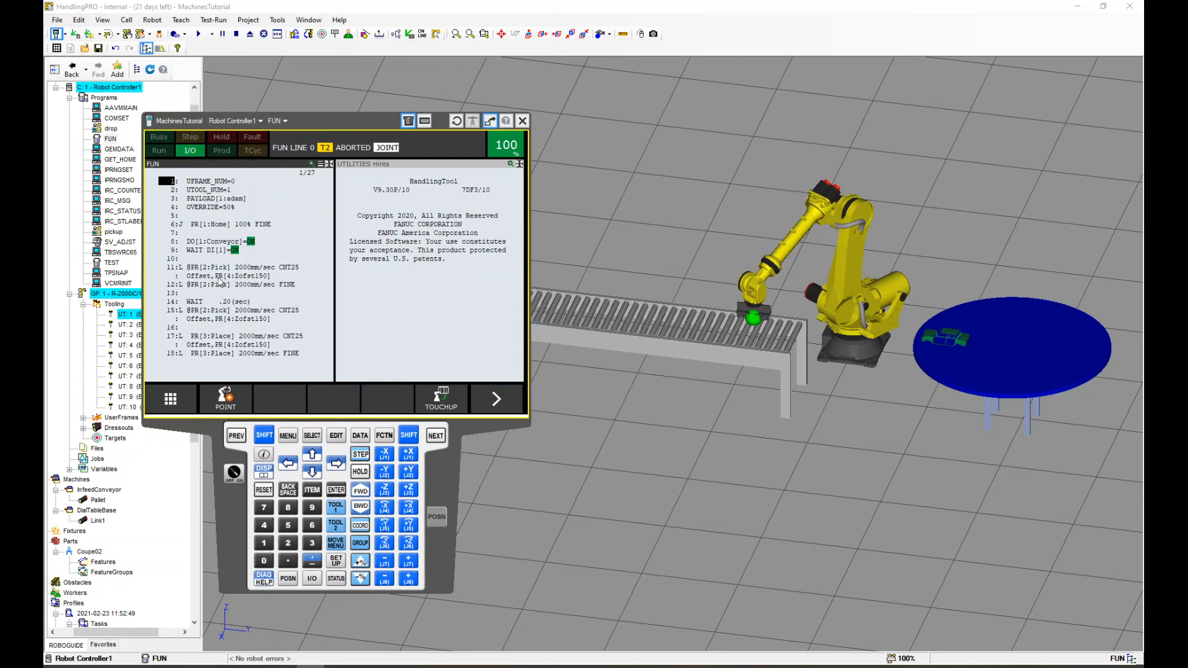
Insert a CALL PICKUP instruction at line 13 of FUN
left_click(172, 294)
left_click(492, 412)
left_click(236, 406)
left_click(190, 299)
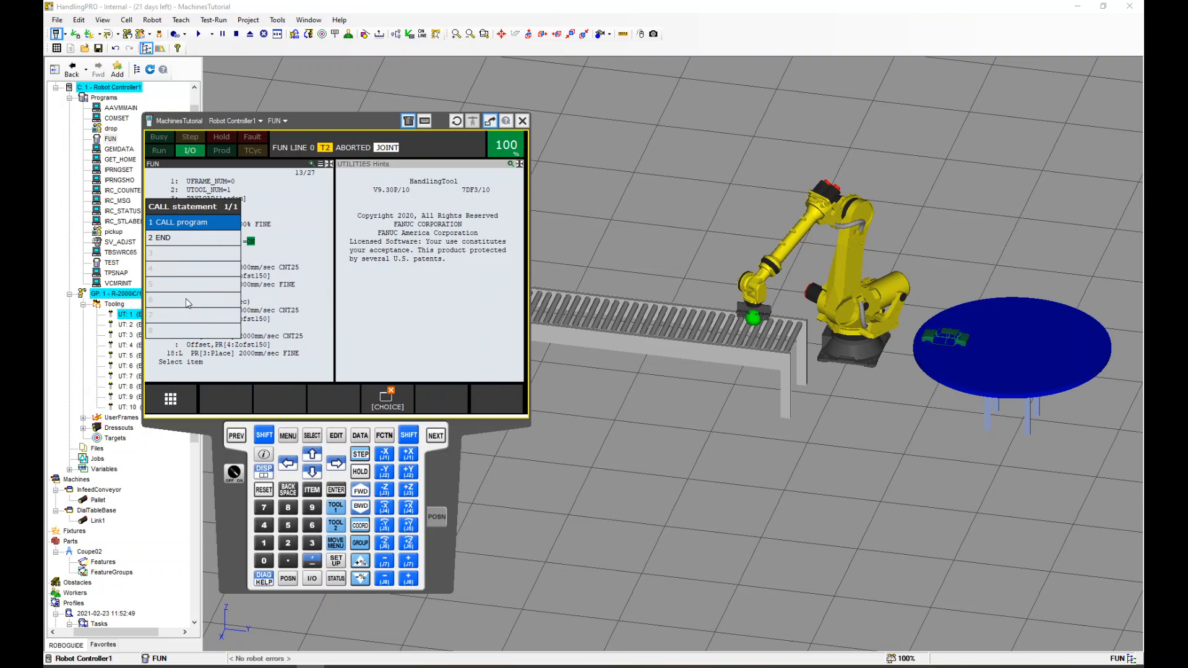
left_click(185, 226)
left_click(208, 215)
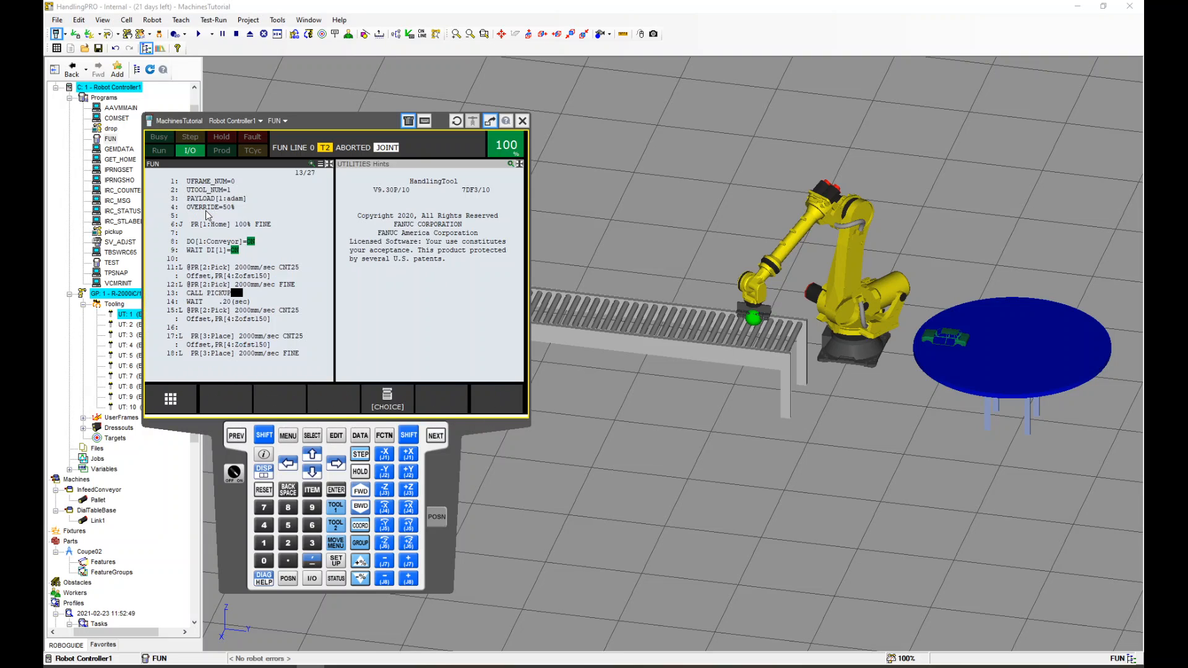
Insert a CALL DROP instruction at line 19 of FUN, after the Place move
left_click(172, 349)
left_click(173, 352)
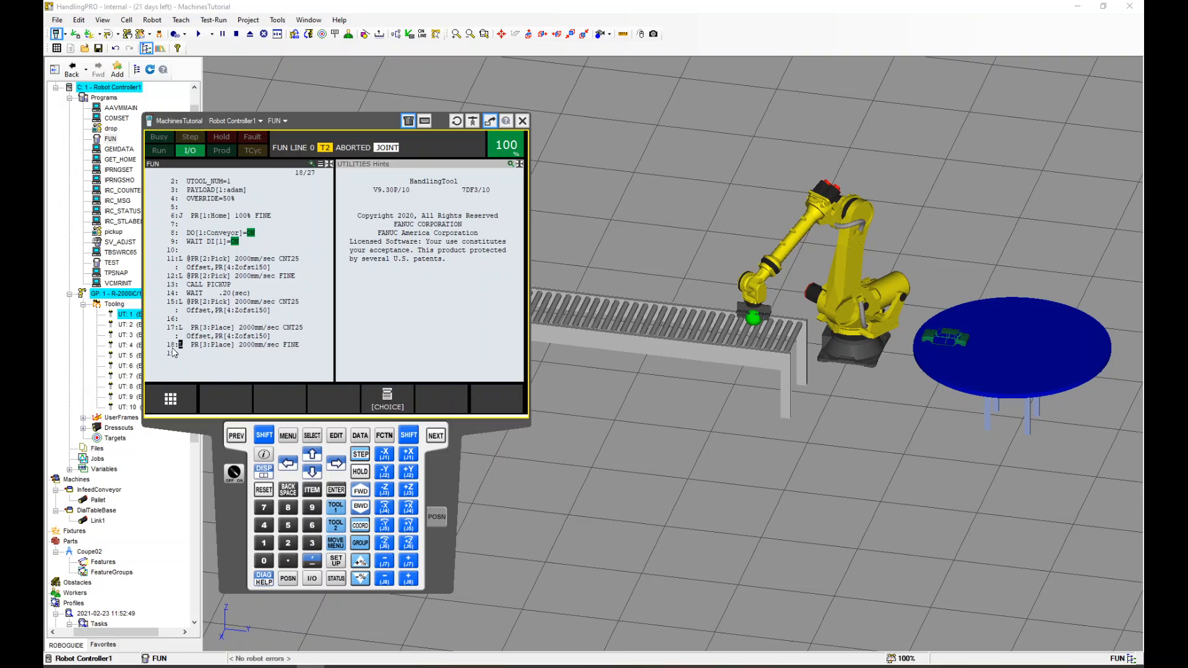
left_click(173, 352)
left_click(174, 353)
left_click(174, 338)
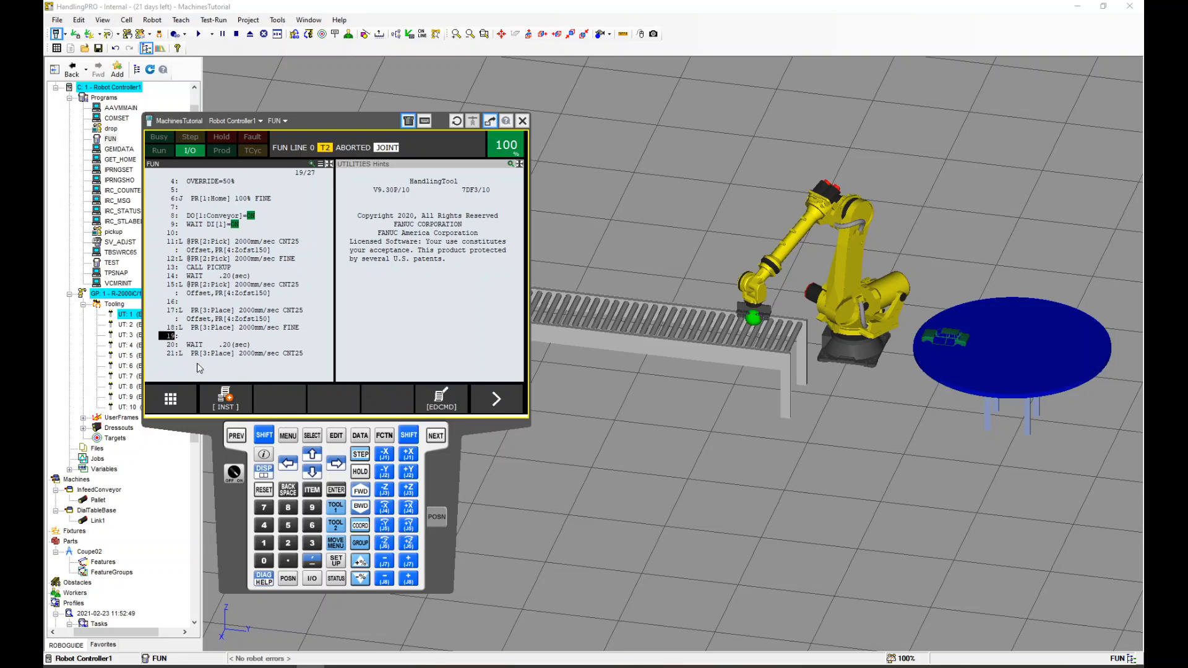
left_click(222, 400)
left_click(184, 300)
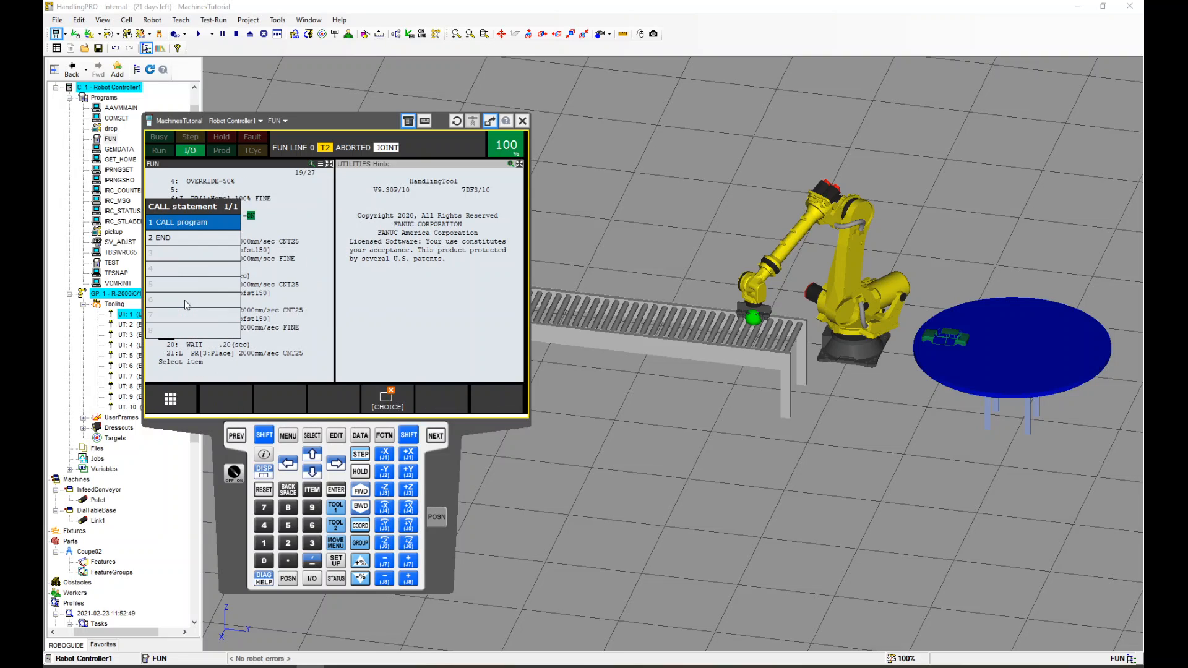
left_click(196, 224)
left_click(206, 195)
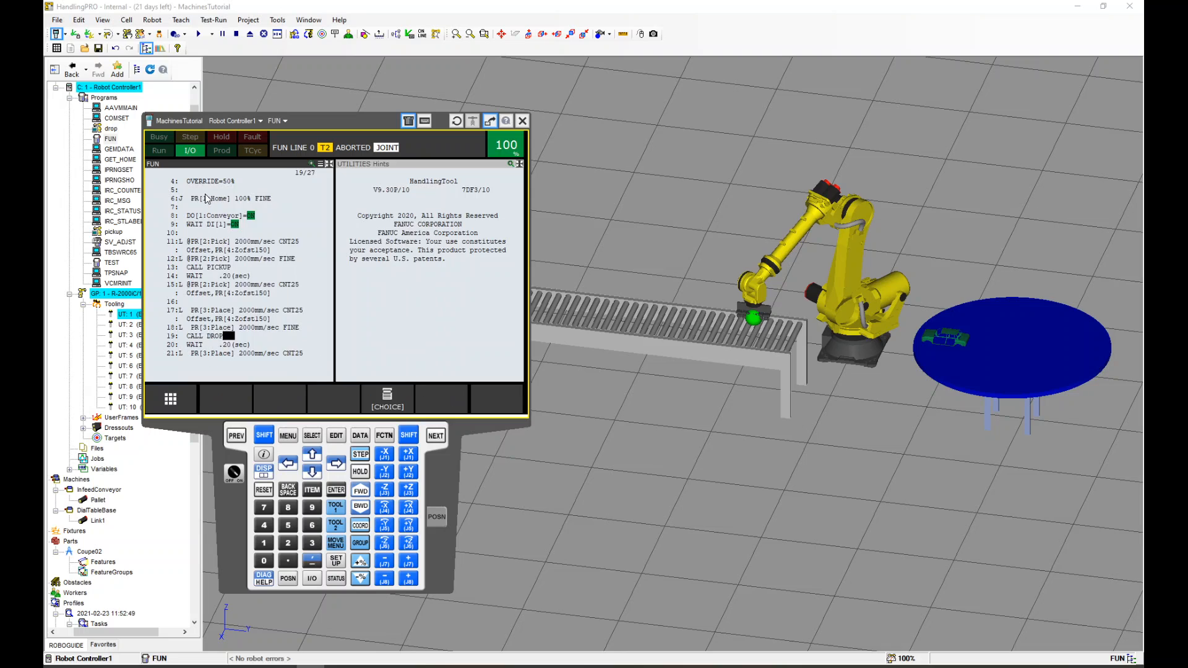
Return to the first line of FUN, move the pendant aside, and start the program with Cycle Start
key("shift+Up")
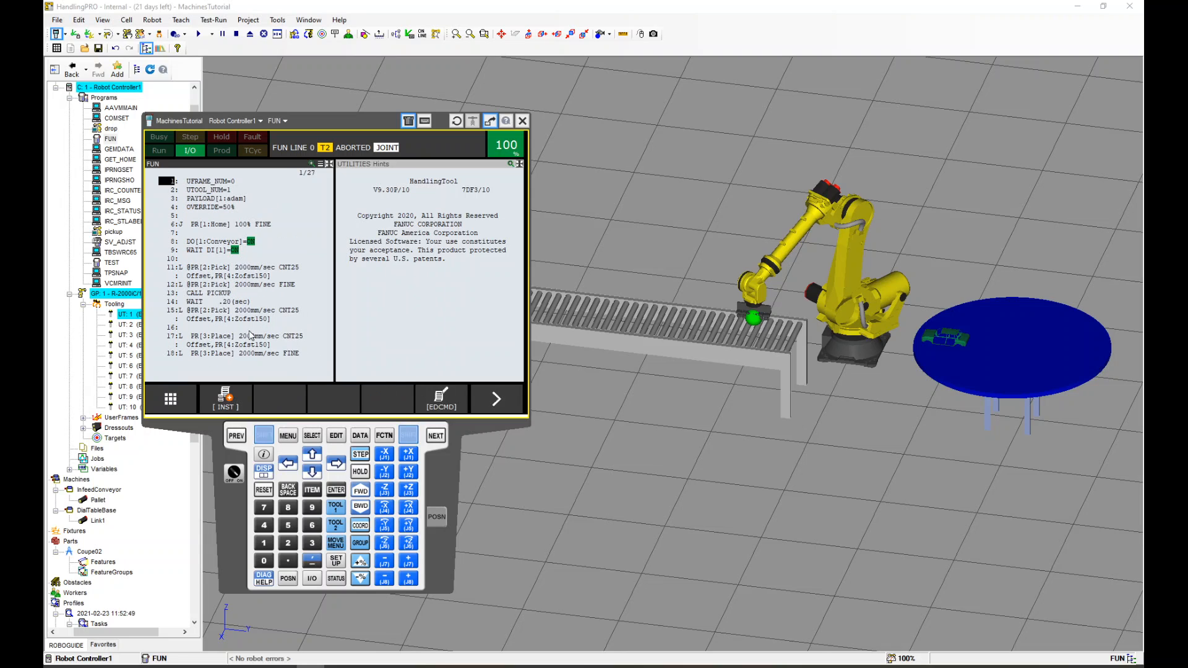
scroll(738, 328, "down", 3)
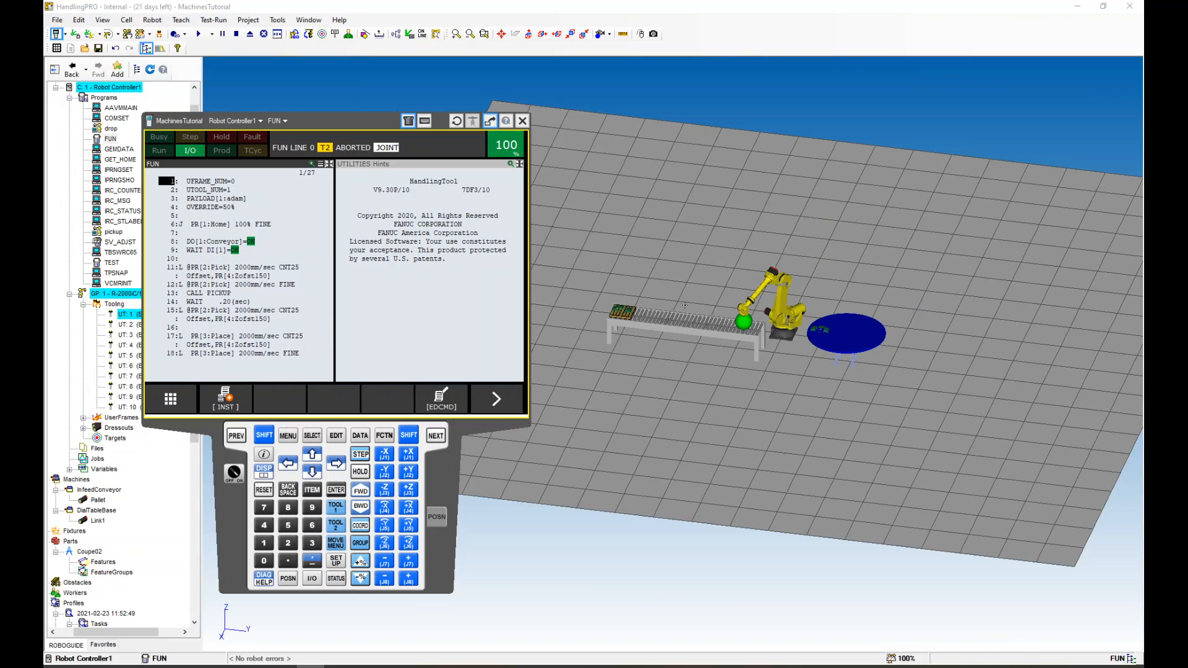
scroll(708, 296, "up", 2)
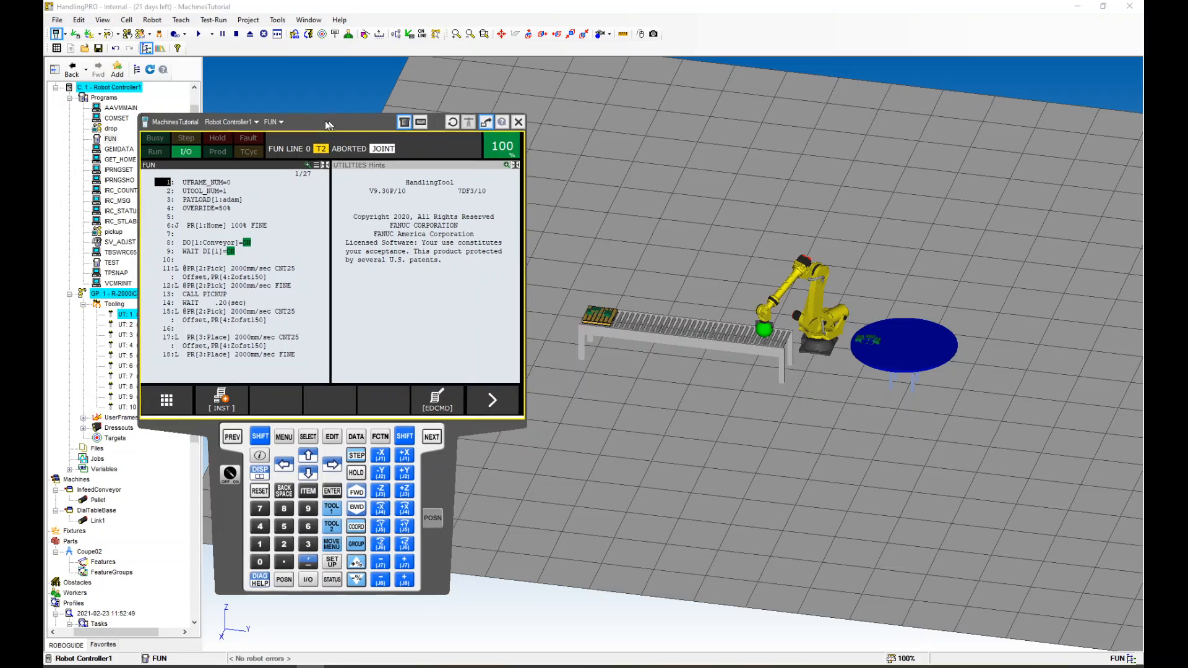
left_click_drag(325, 121, 241, 133)
scroll(810, 307, "up", 1)
right_click_drag(820, 308, 786, 343)
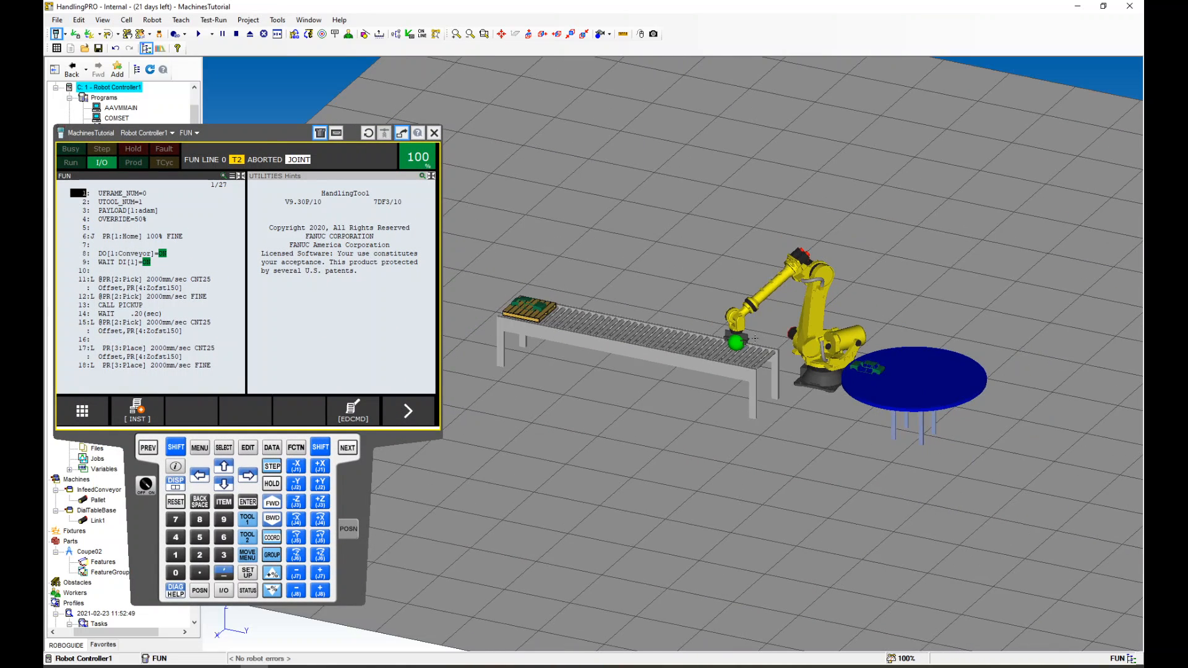
scroll(754, 338, "up", 1)
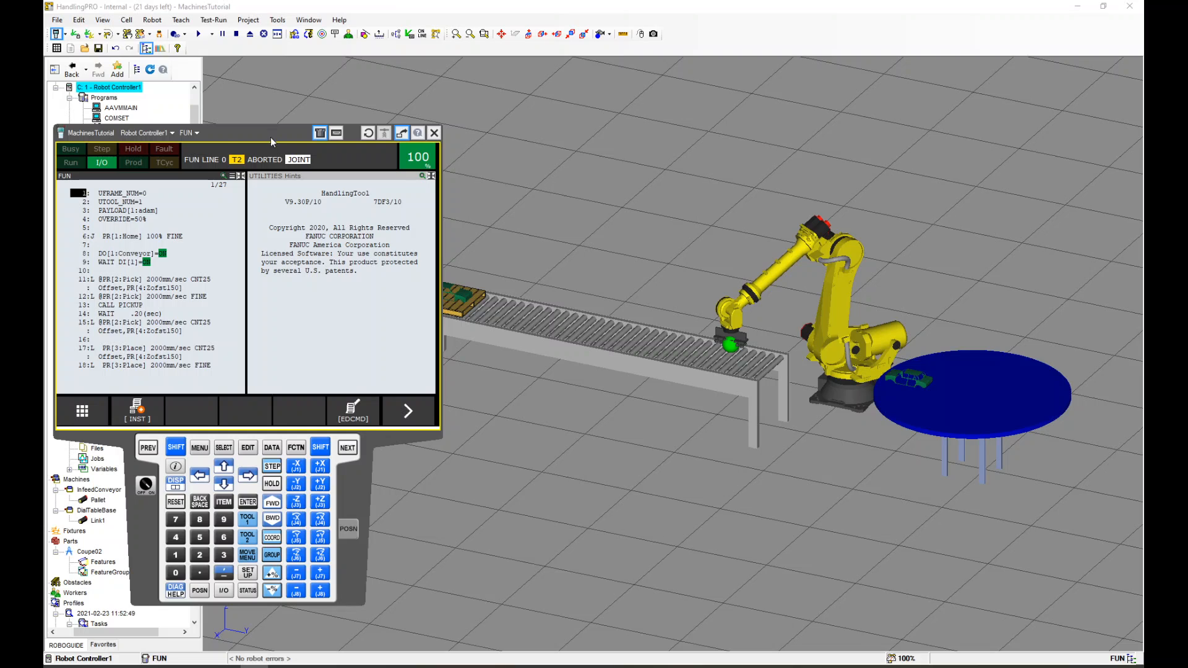
left_click_drag(289, 161, 274, 470)
scroll(628, 379, "up", 2)
middle_click_drag(627, 379, 577, 380)
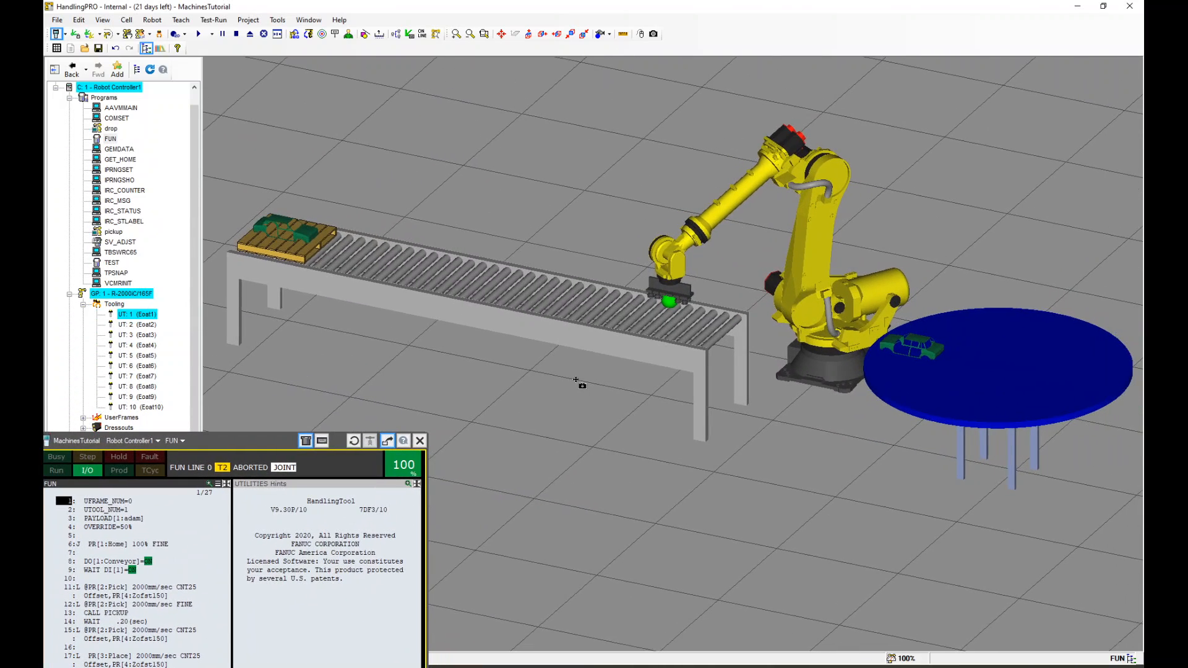
scroll(577, 380, "down", 3)
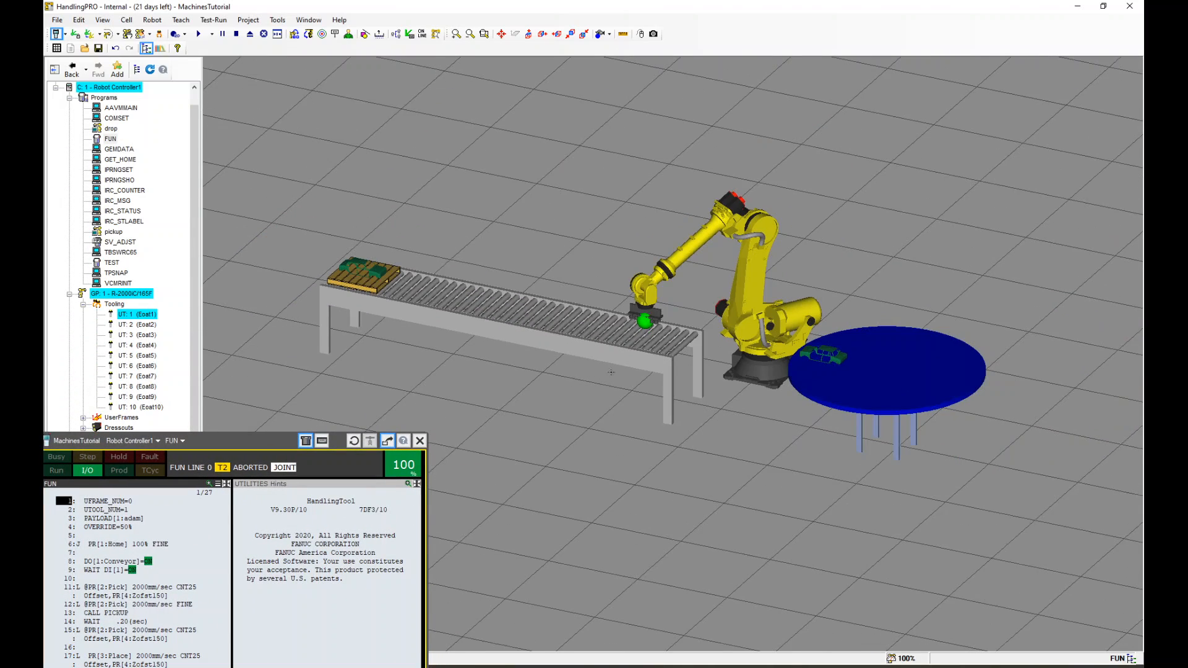
left_click(199, 35)
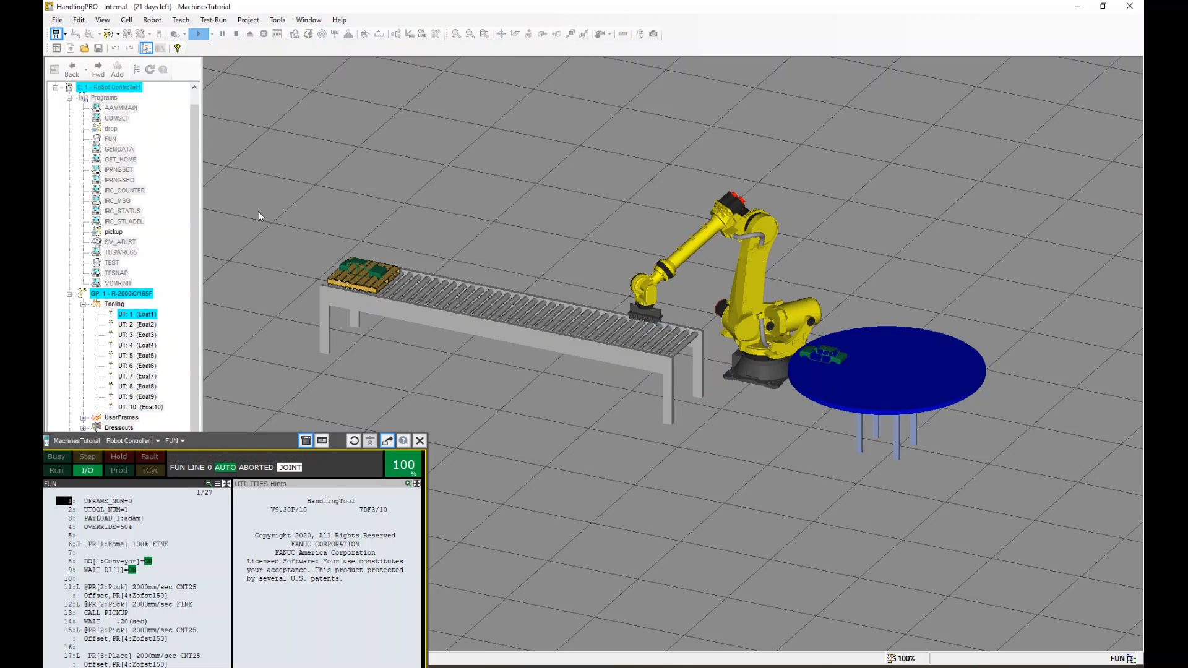
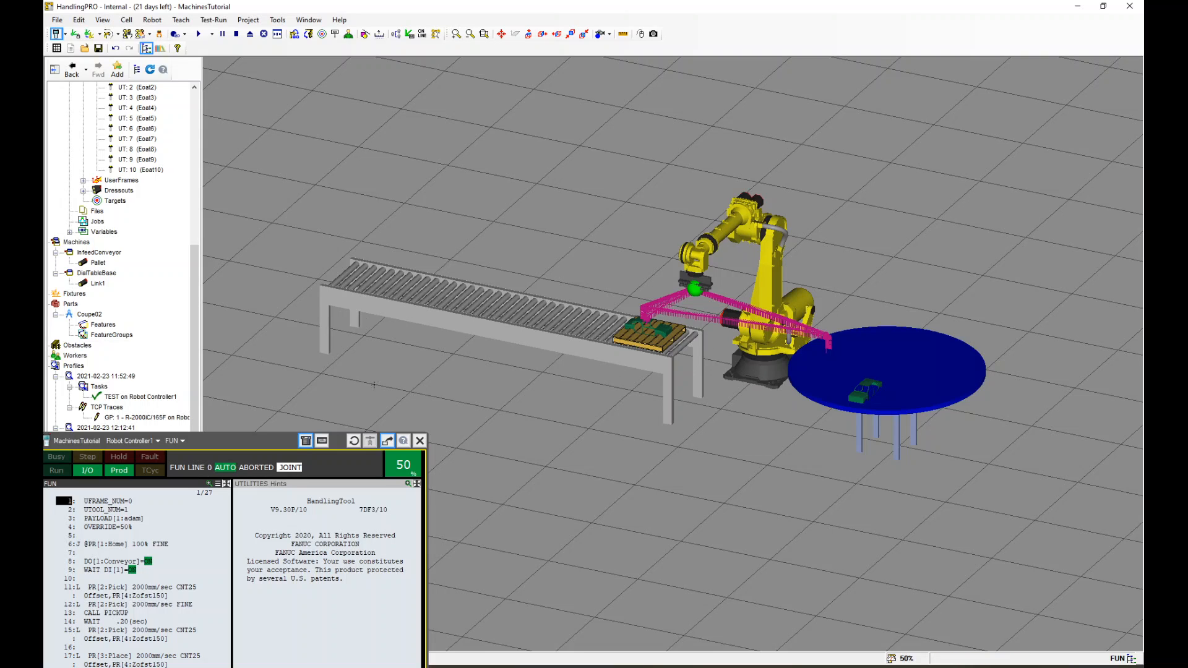
Bring the teach pendant into view, open the digital outputs, and switch DO[1] Conveyor and DO[2] DialTable OFF
left_click_drag(257, 442, 331, 141)
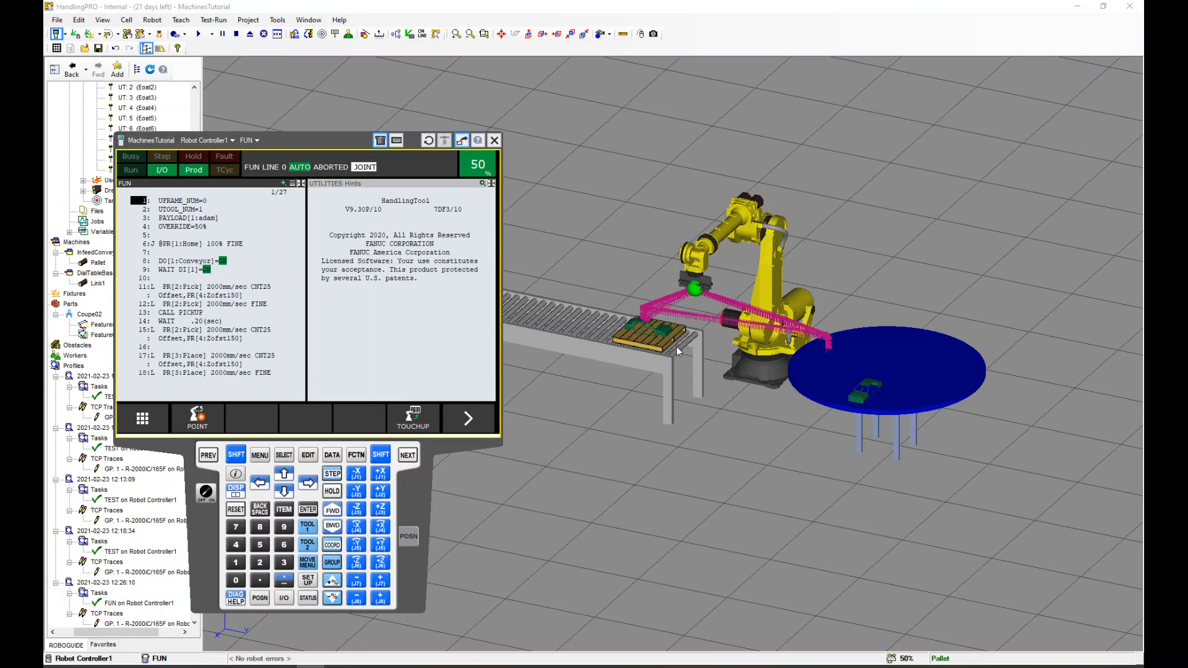
left_click(284, 597)
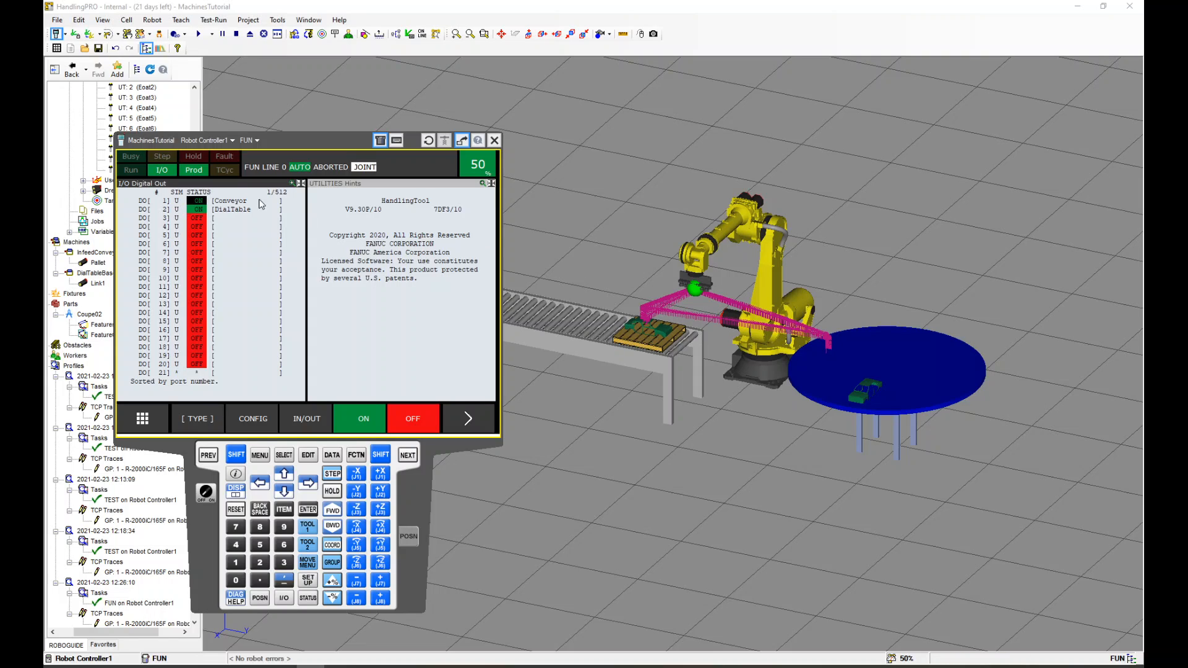
left_click(414, 417)
left_click(200, 210)
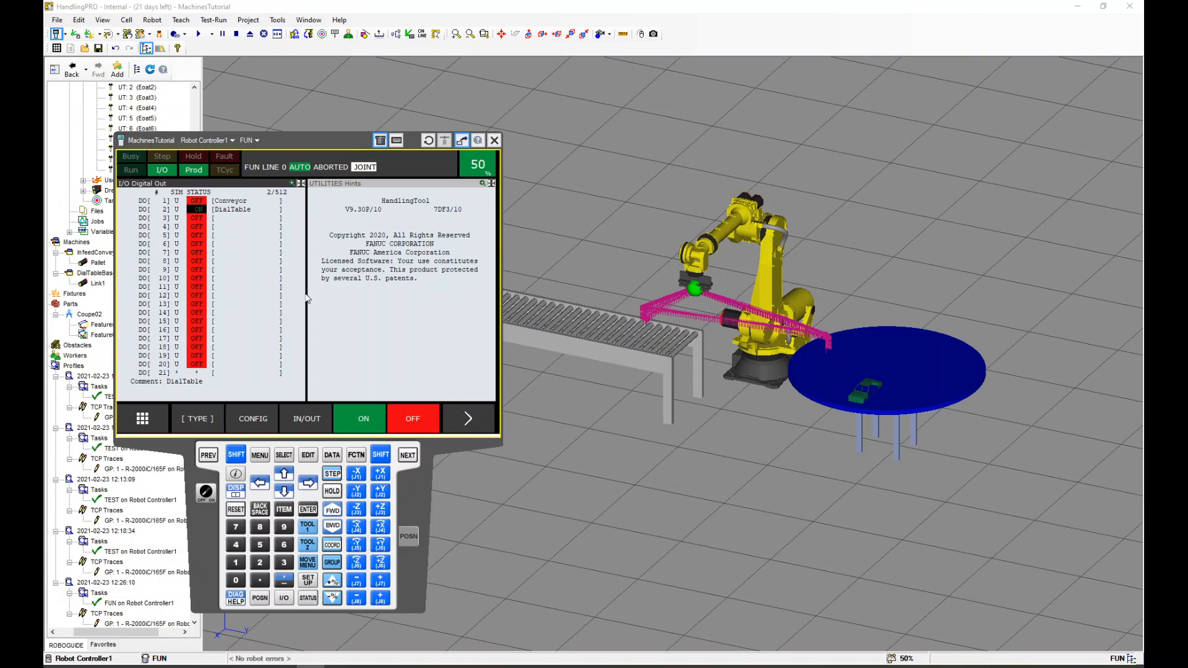
left_click(406, 421)
Reopen program FUN from the program list, move the pendant aside, and start it with Cycle Start
left_click_drag(325, 145, 301, 161)
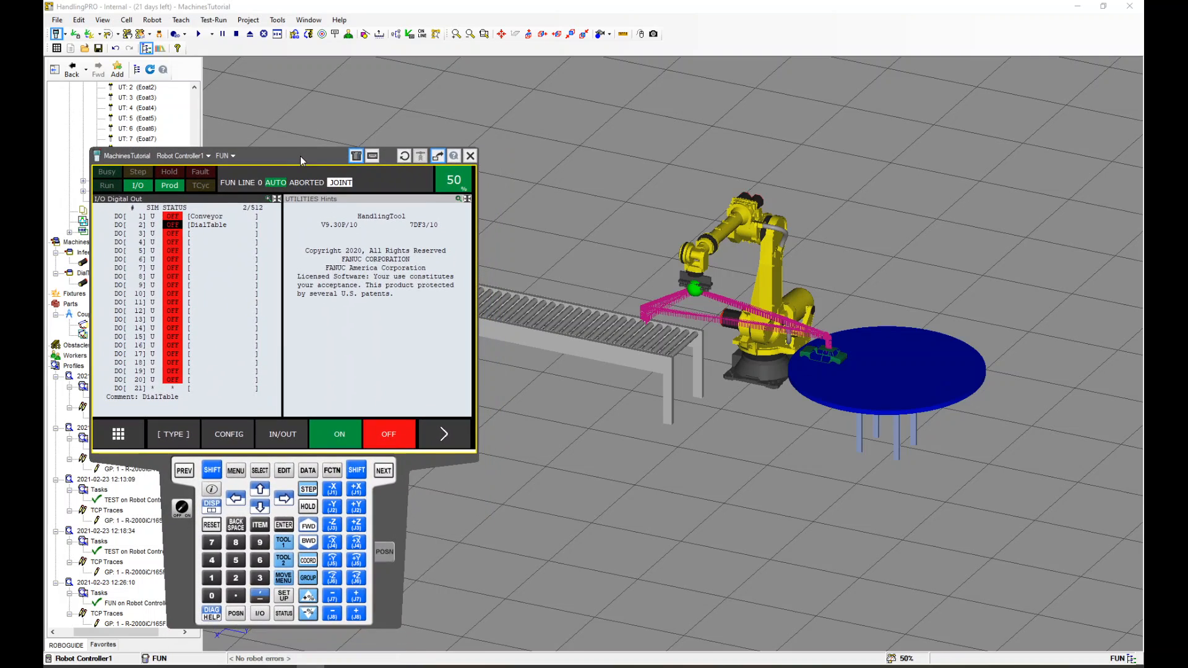
left_click(260, 471)
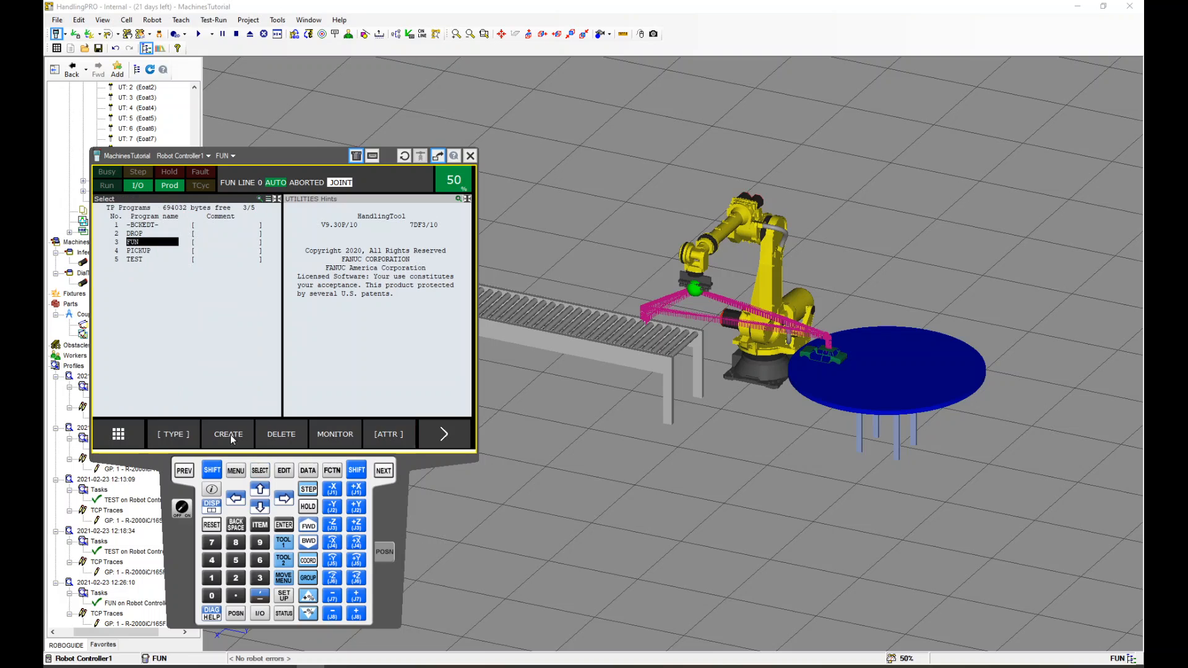
left_click(283, 525)
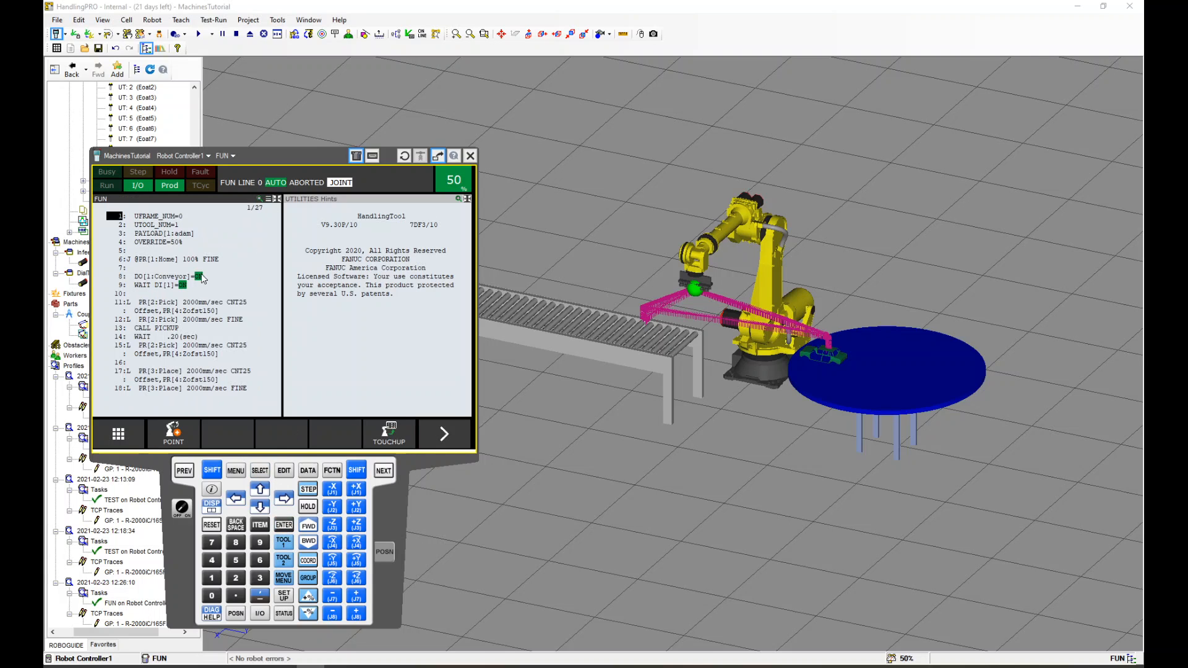
left_click_drag(269, 162, 236, 530)
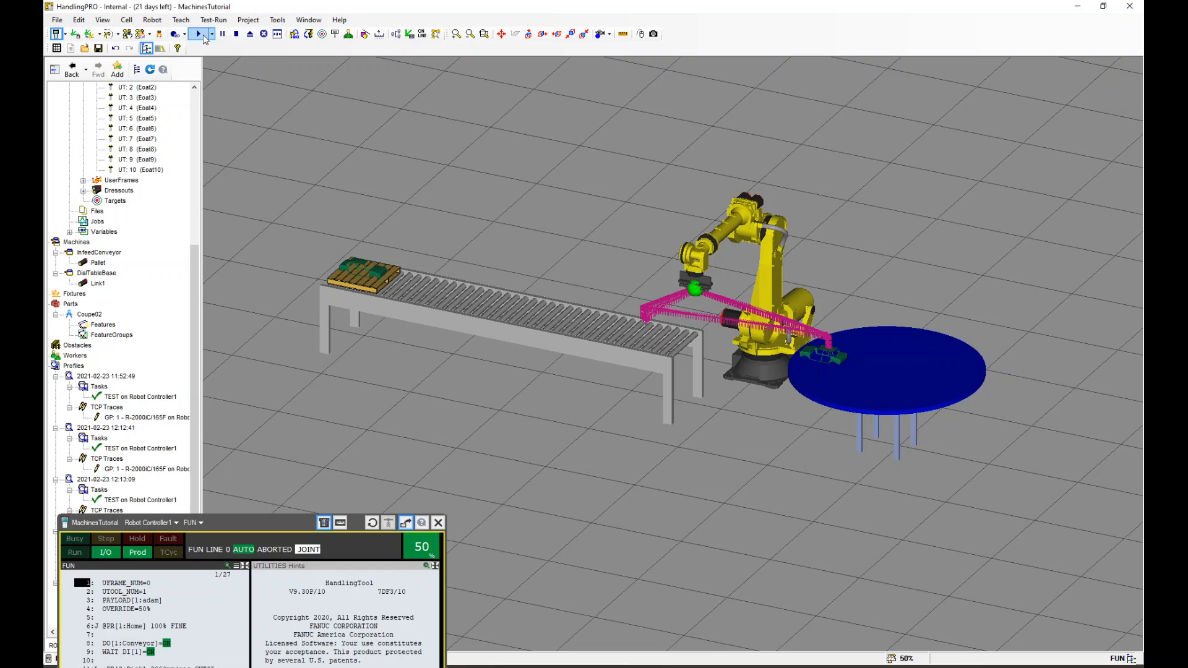
left_click(199, 35)
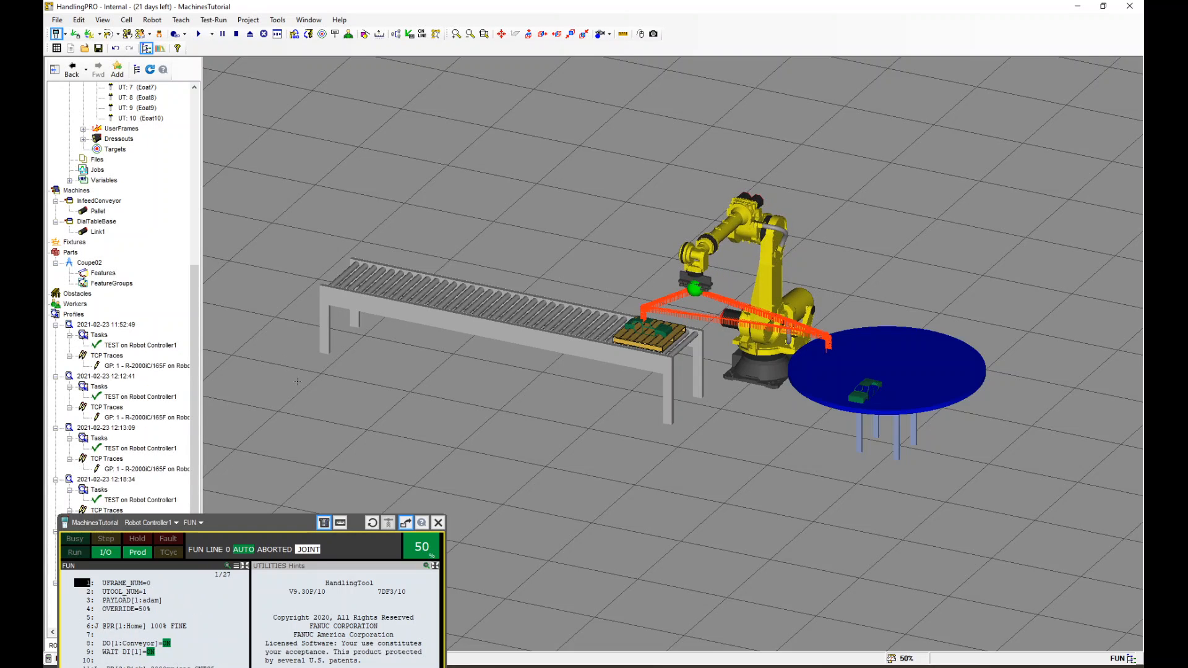
Watch the FUN simulation run, zooming in on the robot, conveyor and dial table
left_click_drag(266, 524, 425, 148)
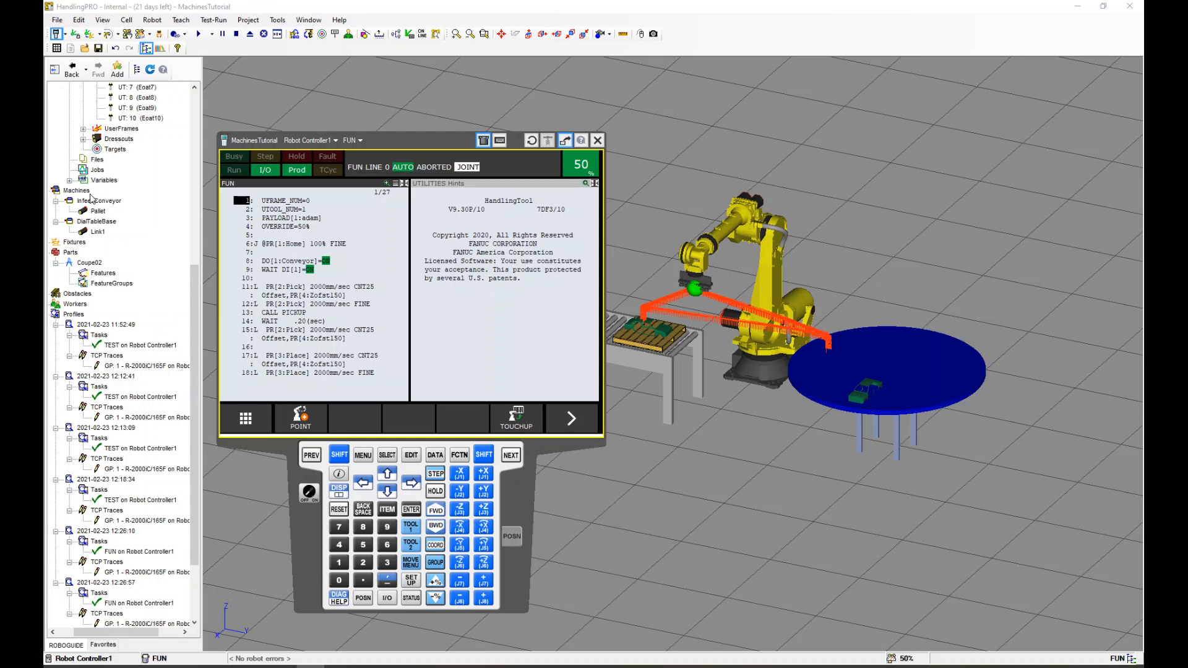
left_click_drag(433, 146, 336, 183)
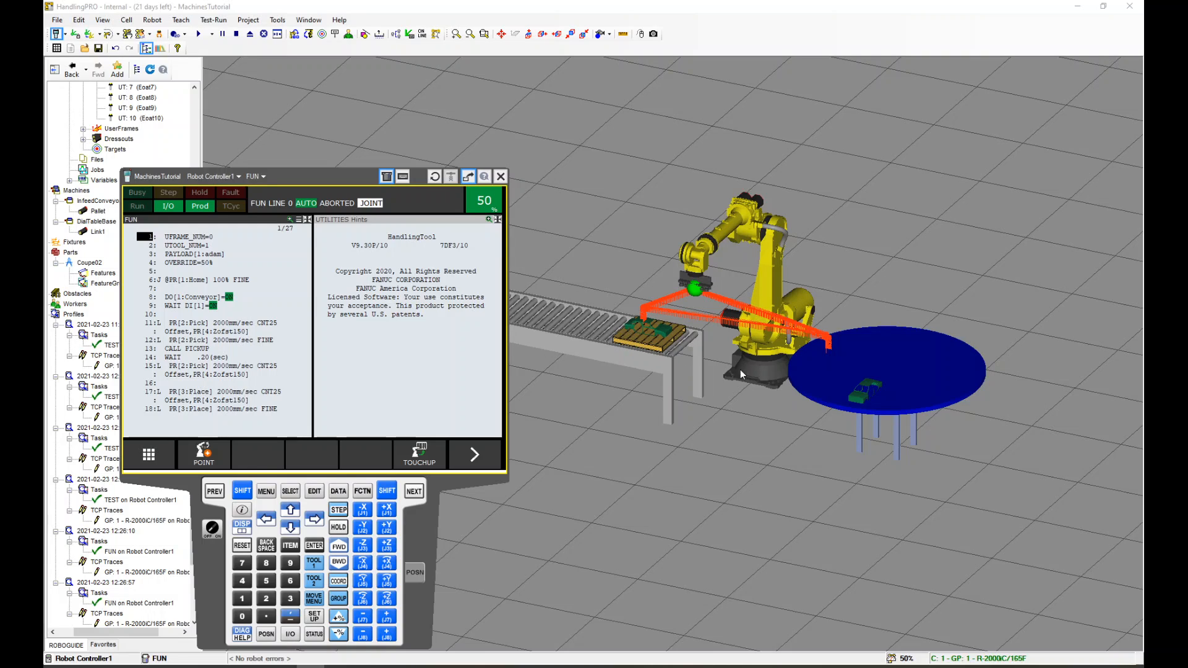
scroll(792, 372, "down", 2)
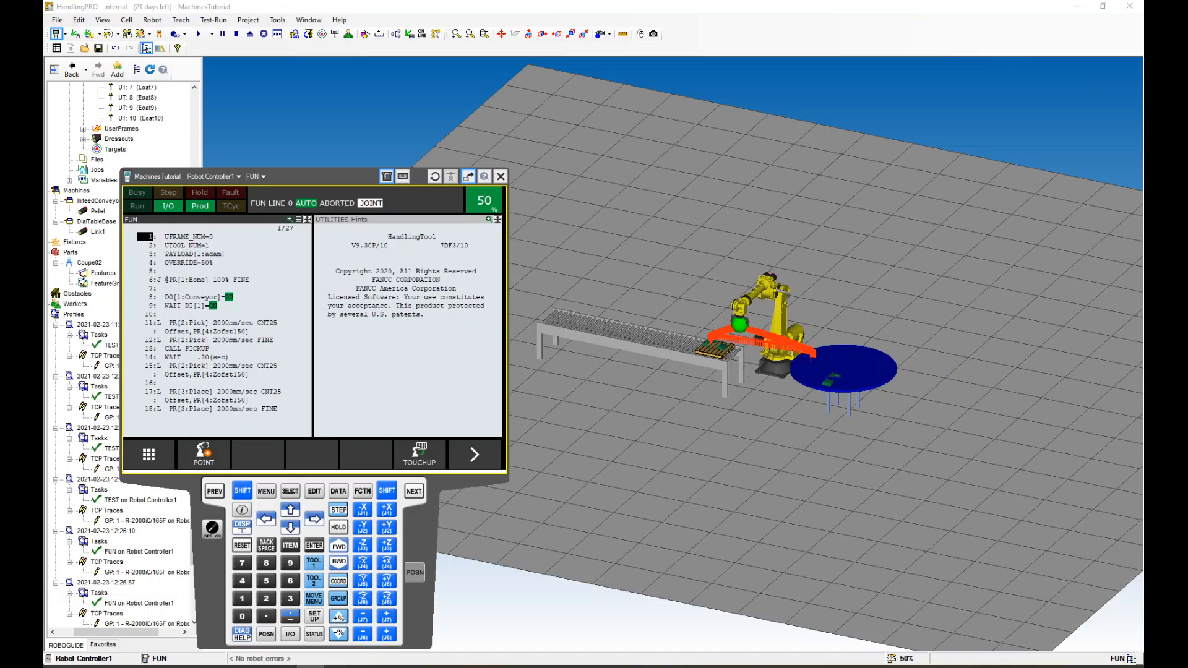
scroll(746, 373, "up", 1)
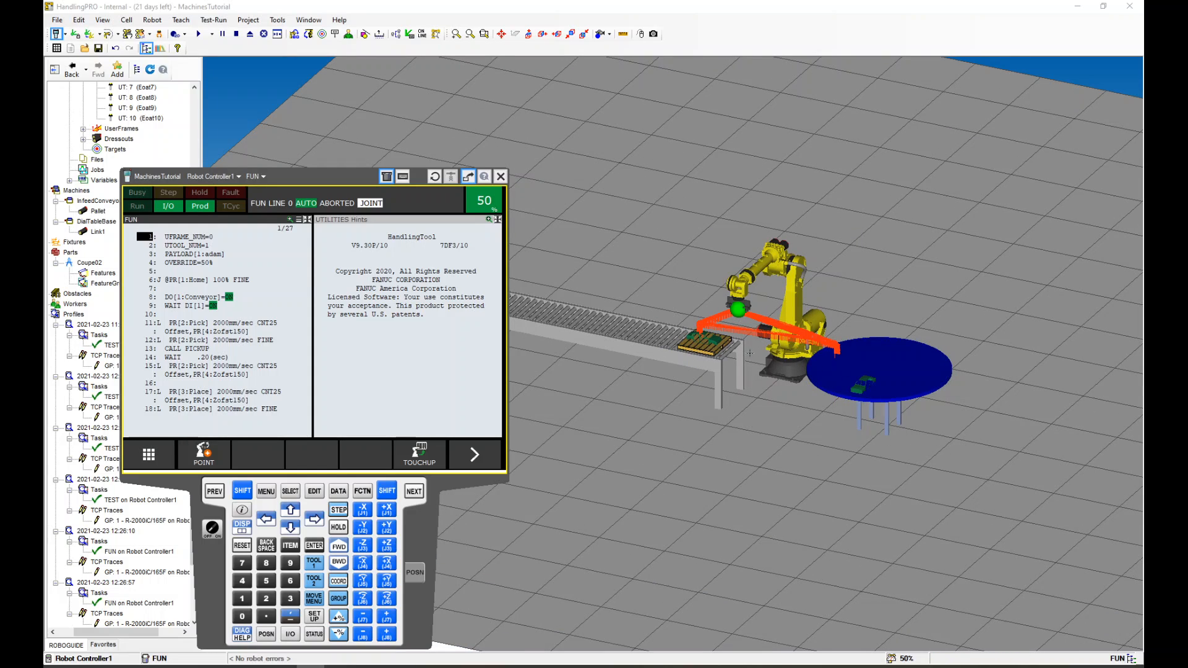
scroll(761, 347, "up", 1)
scroll(763, 349, "down", 2)
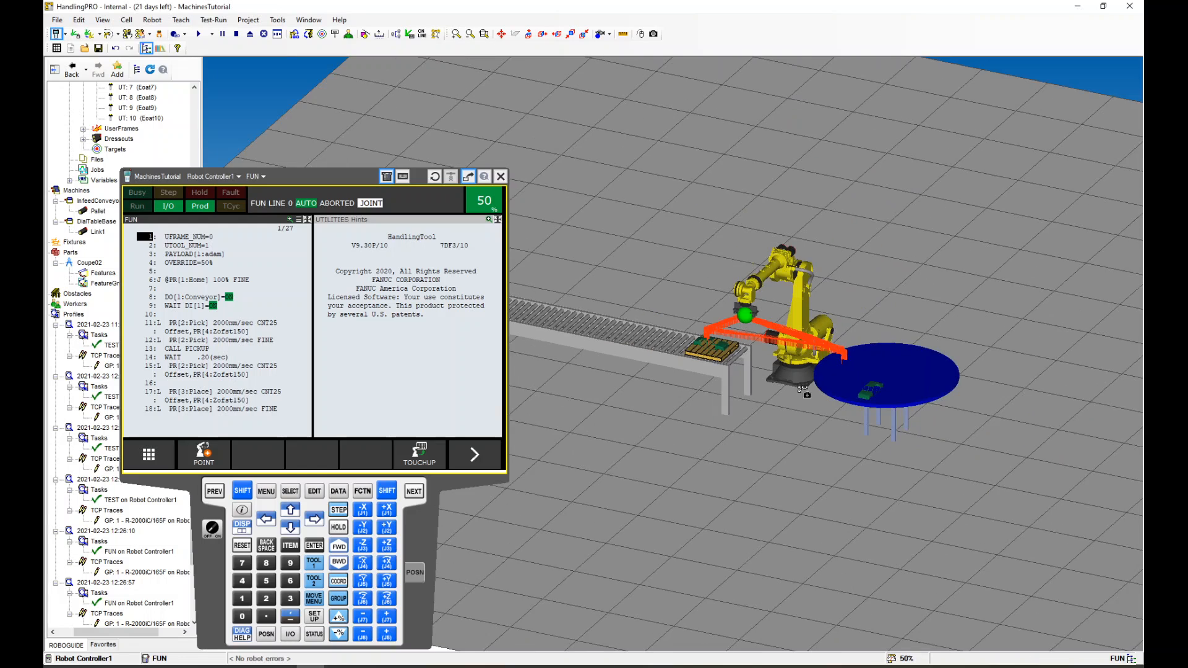
scroll(750, 395, "up", 1)
scroll(750, 396, "up", 2)
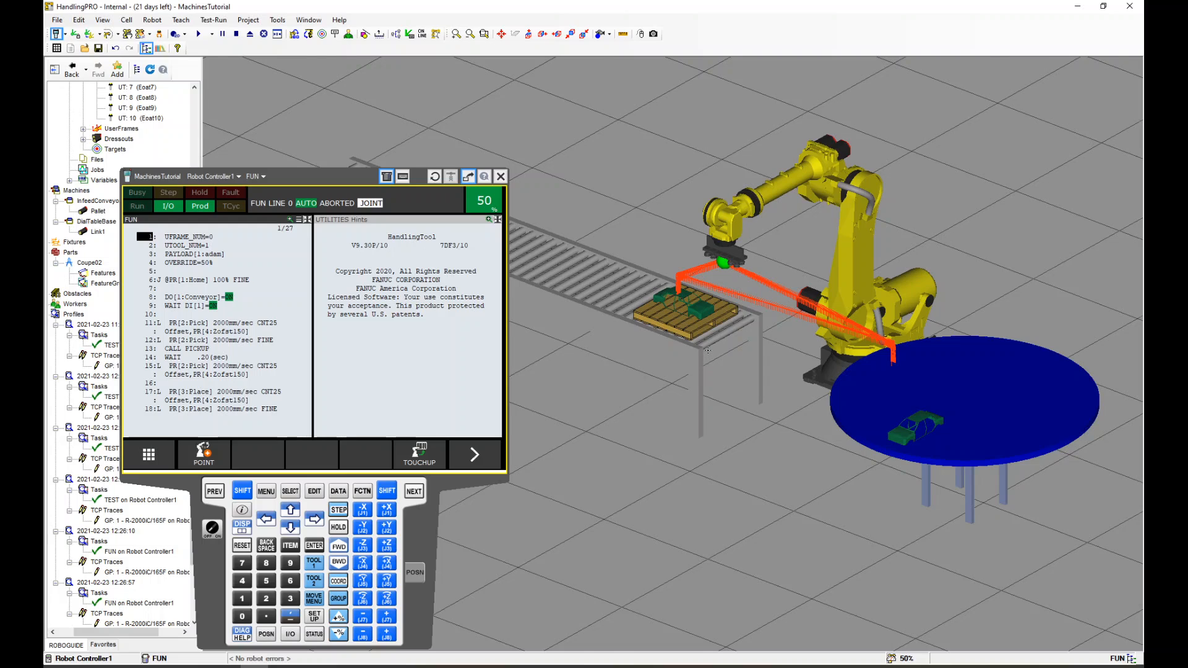
scroll(707, 351, "down", 2)
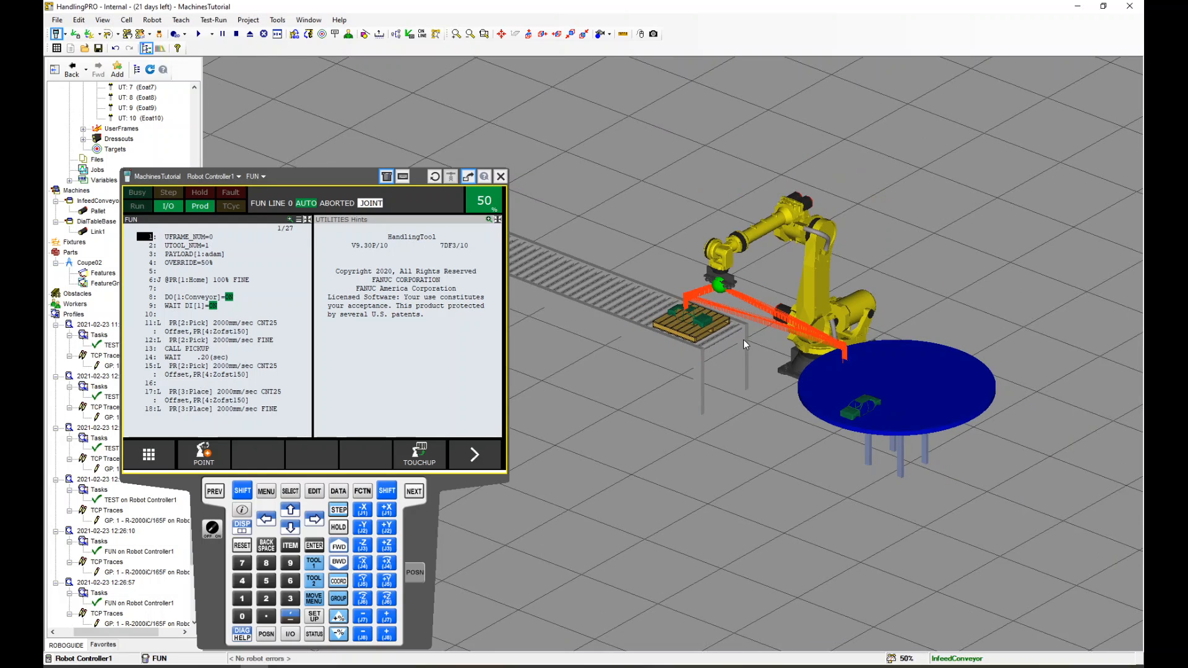